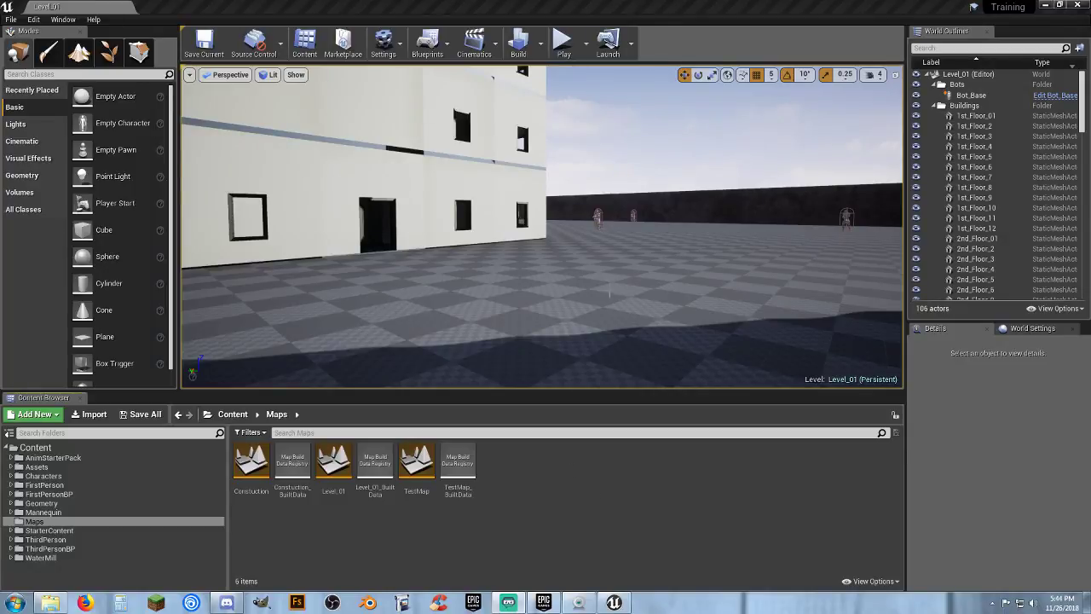
Start a play test of Level_01 and shoot the stacked cubes between the buildings
click(563, 45)
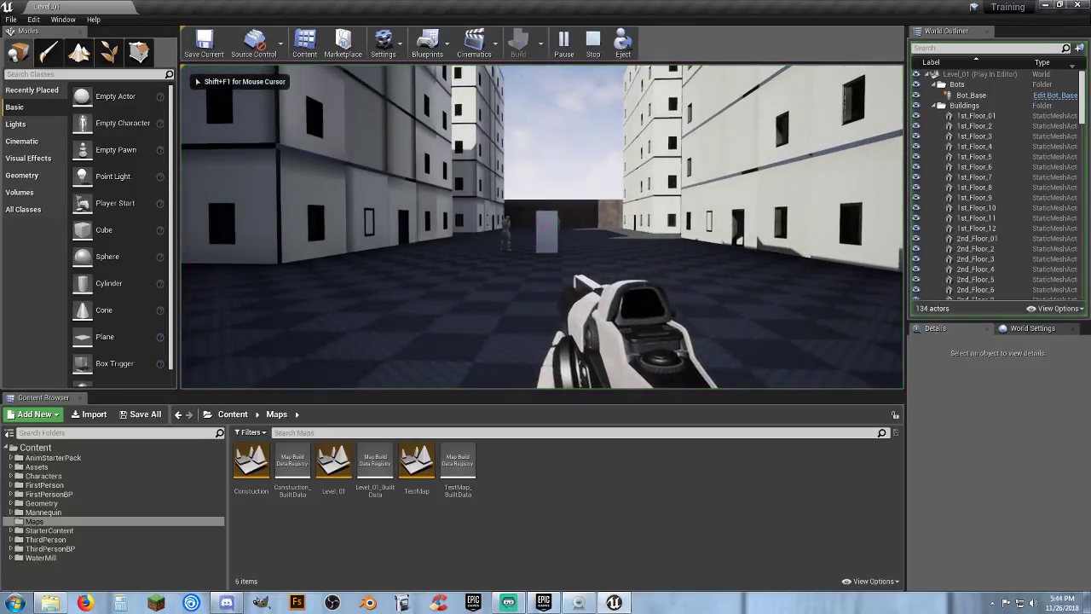
click(541, 227)
click(542, 227)
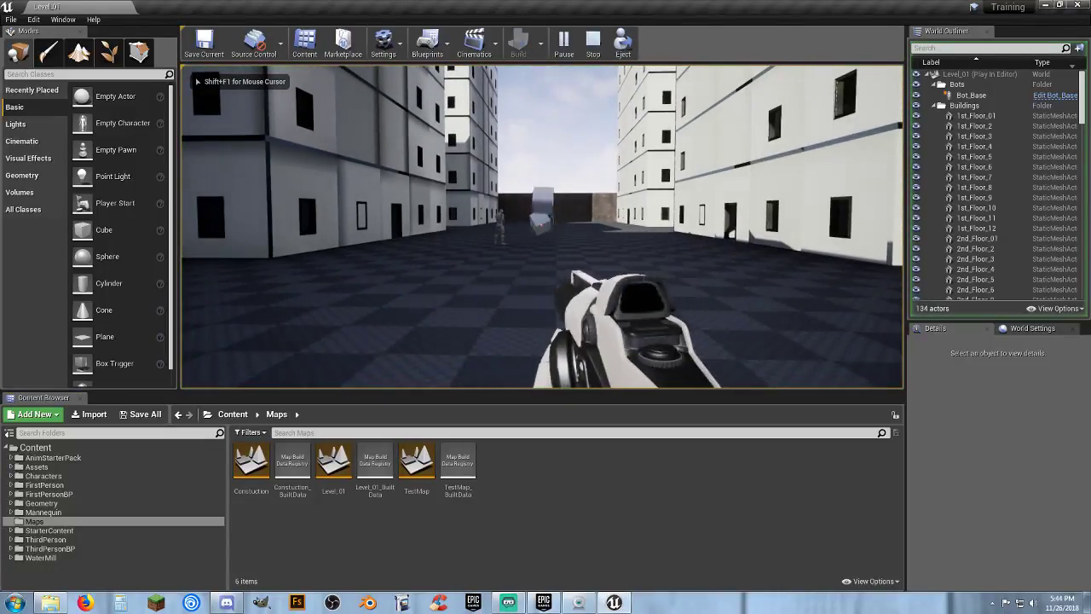
click(542, 226)
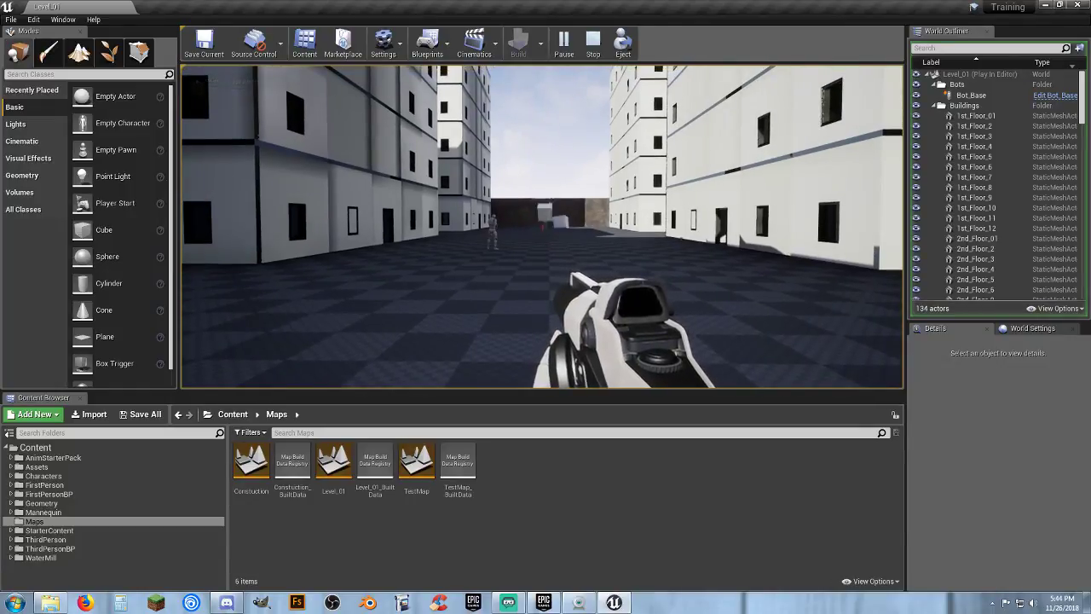
click(542, 227)
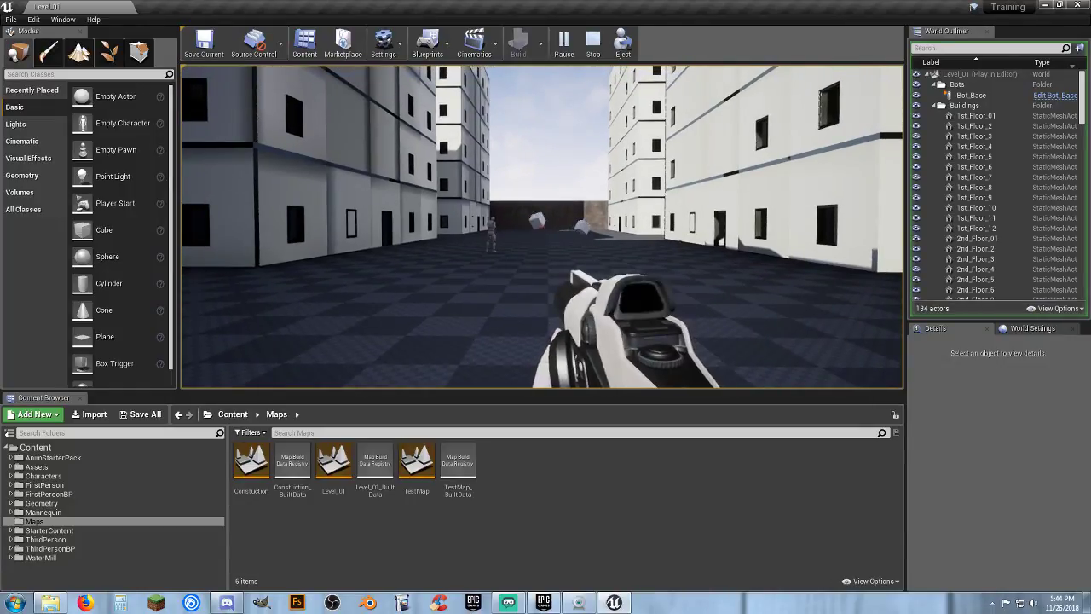
Test the scope and shooting on the bots around the buildings, and end the play session
key(w)
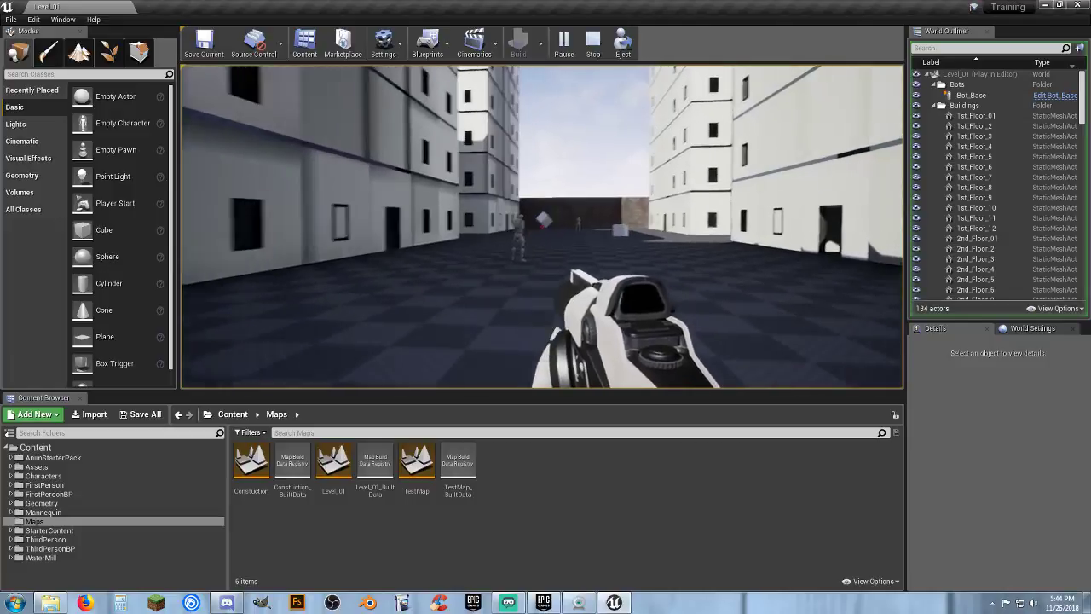
right_click(542, 227)
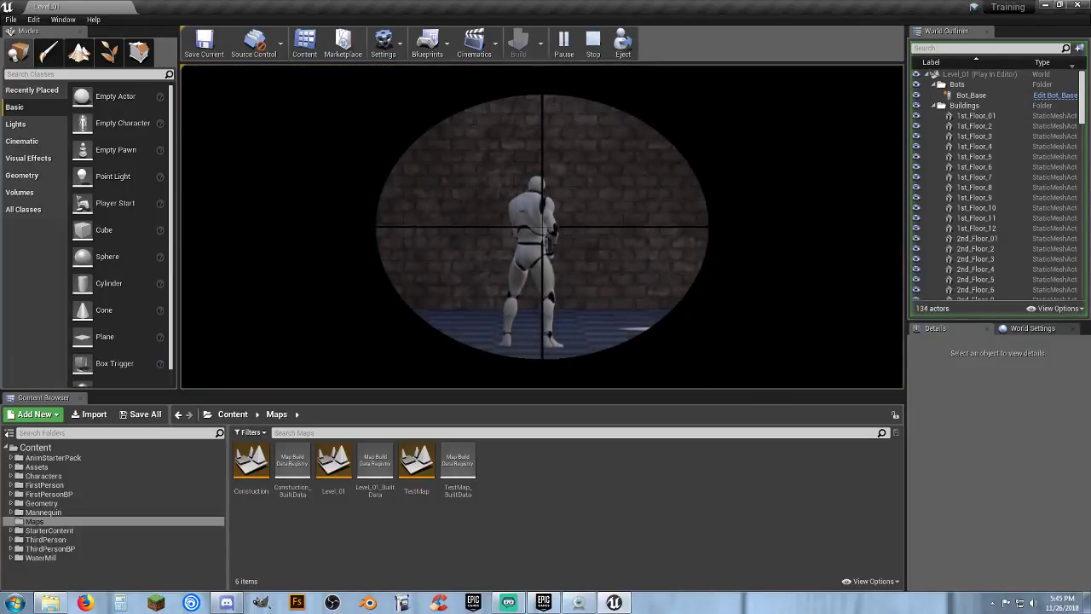
click(542, 227)
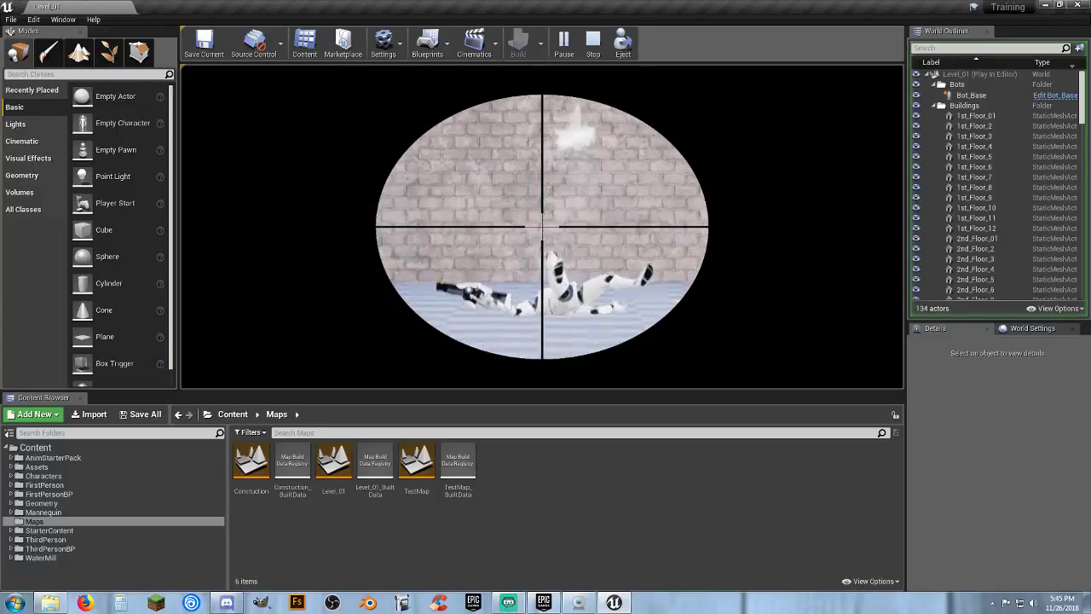
right_click(542, 227)
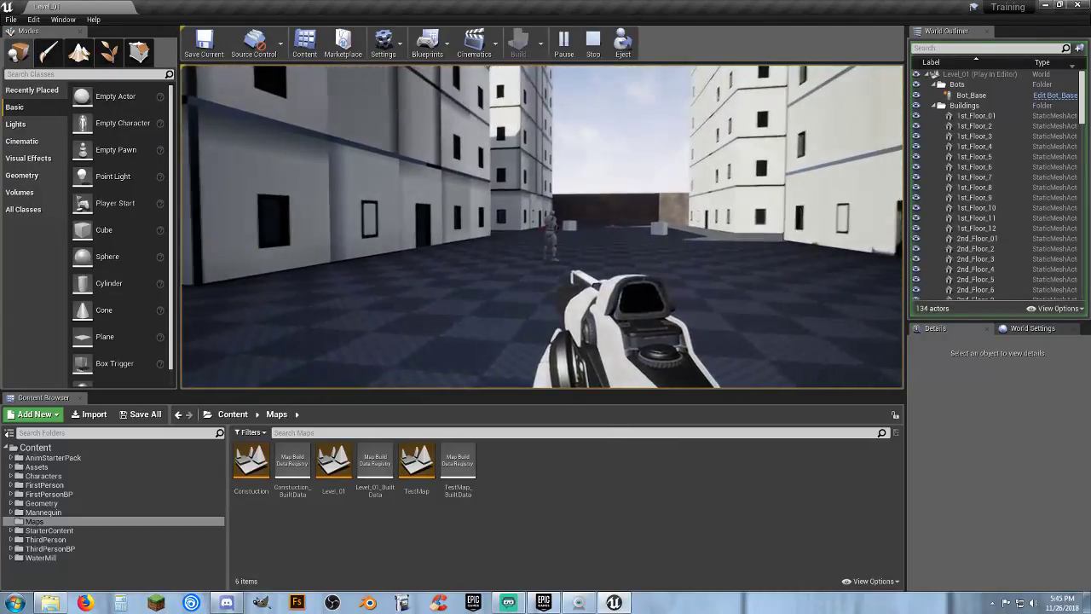
key(w)
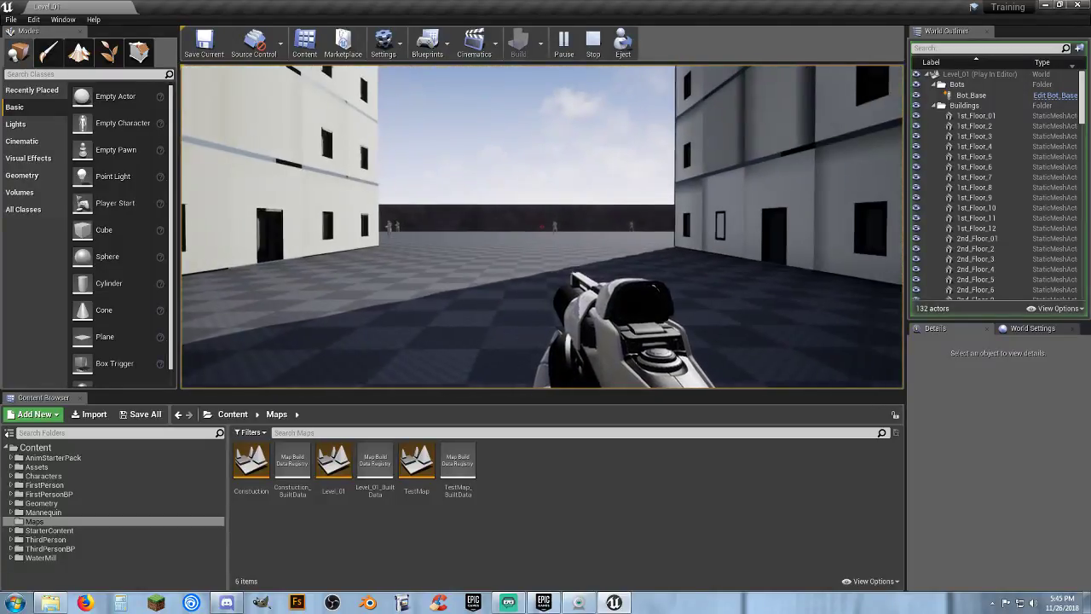
right_click(542, 227)
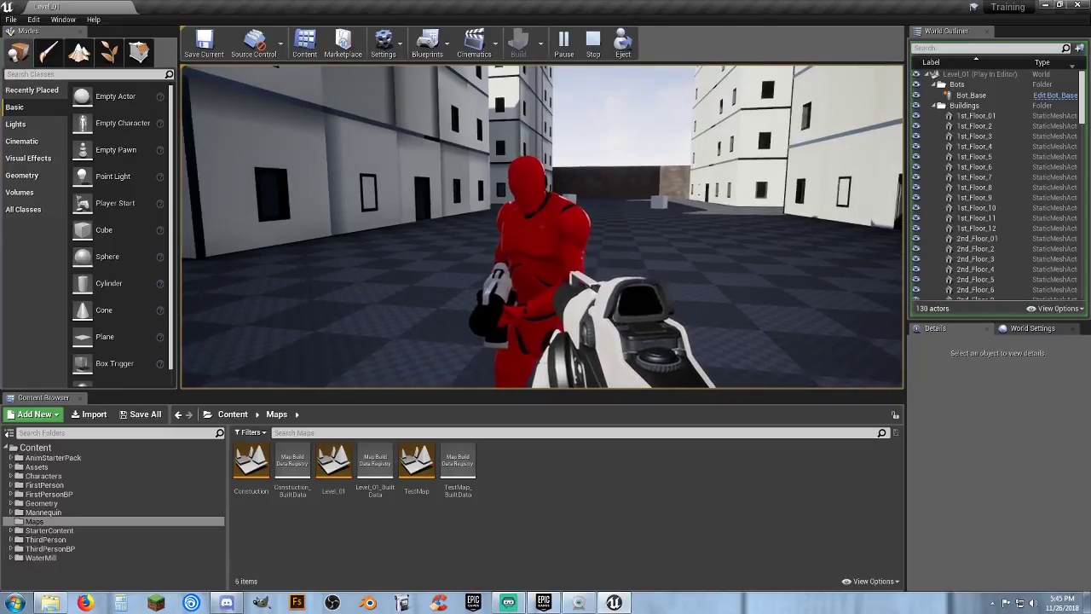
click(542, 226)
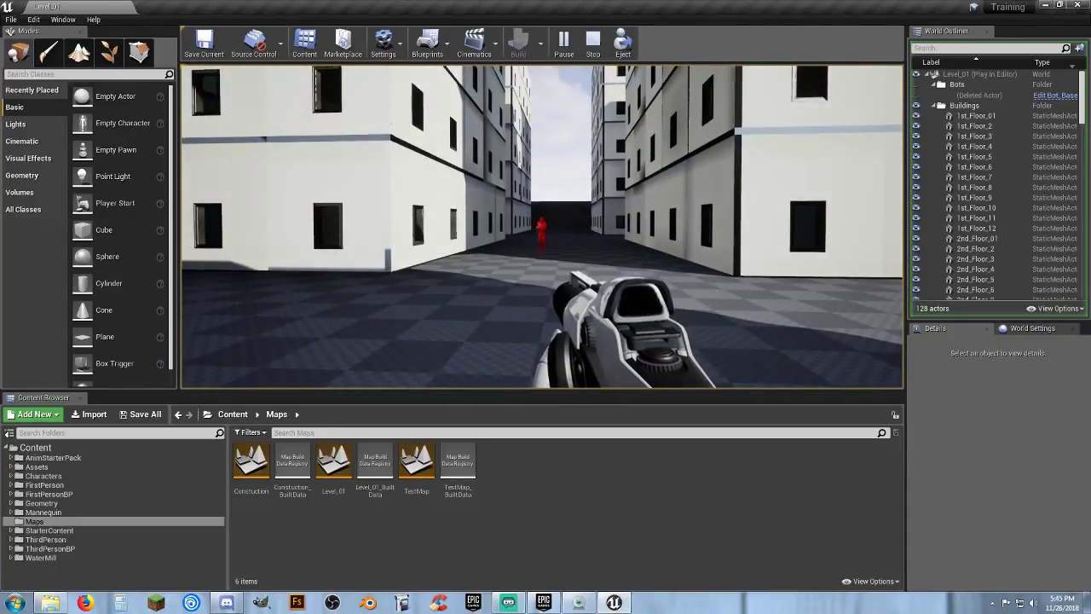
click(542, 226)
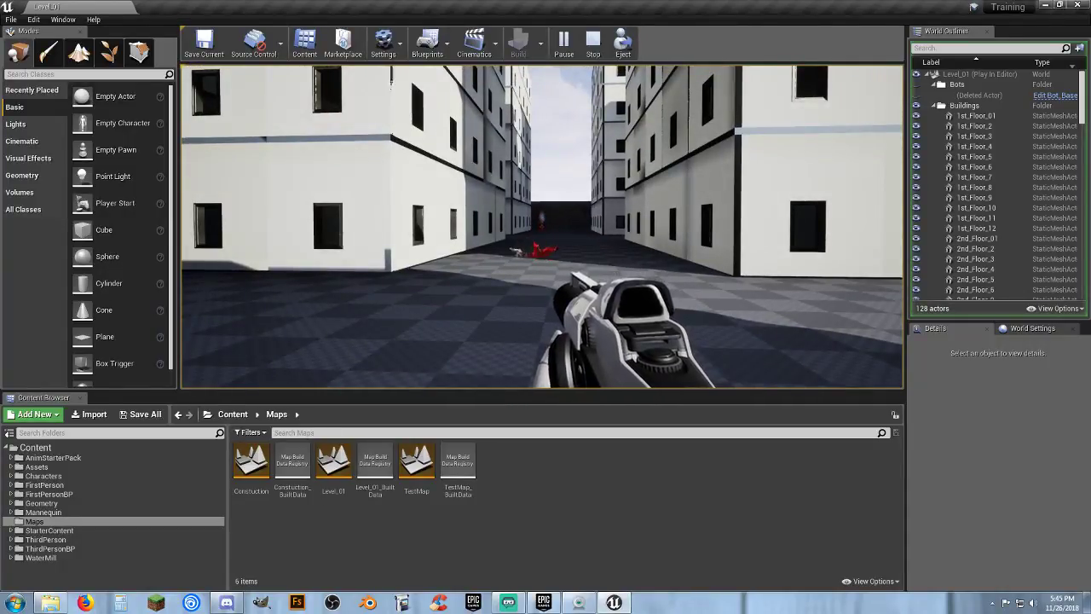
key(Escape)
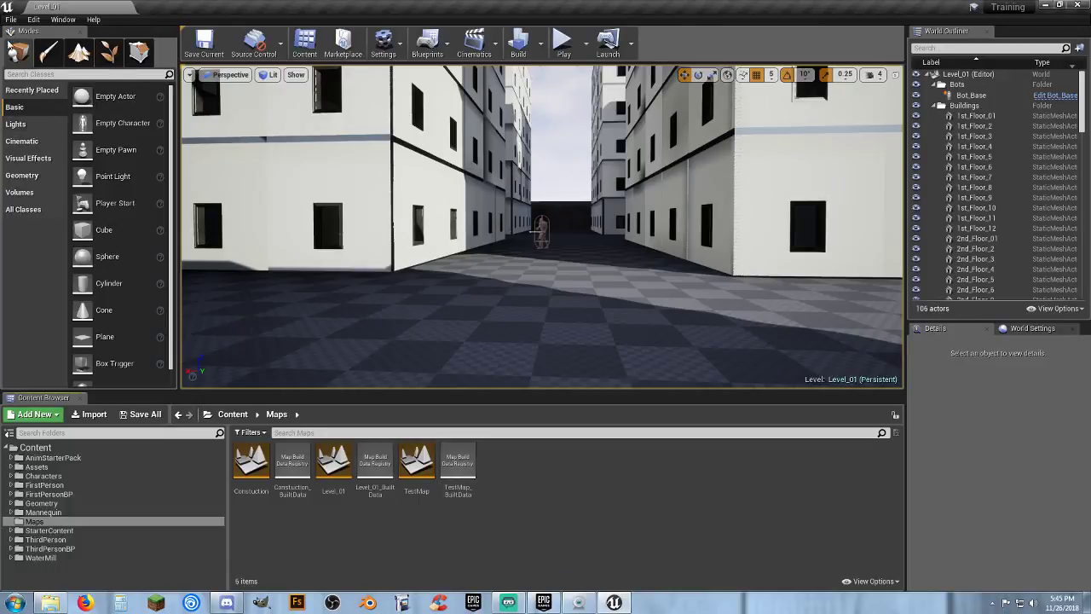
Create a new level from the Empty Level template
click(15, 22)
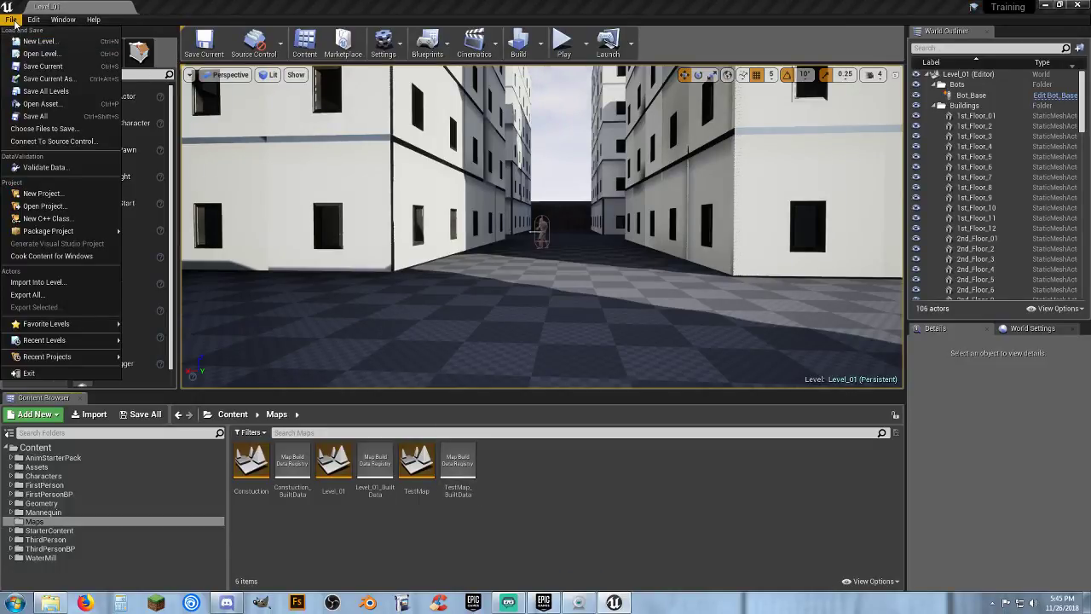
click(34, 41)
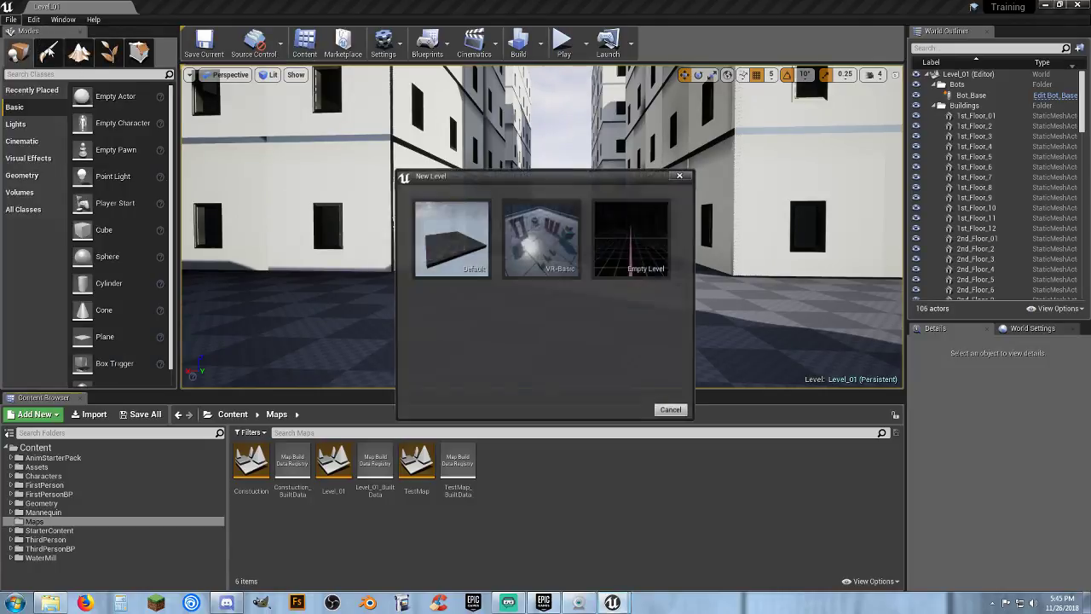
click(645, 254)
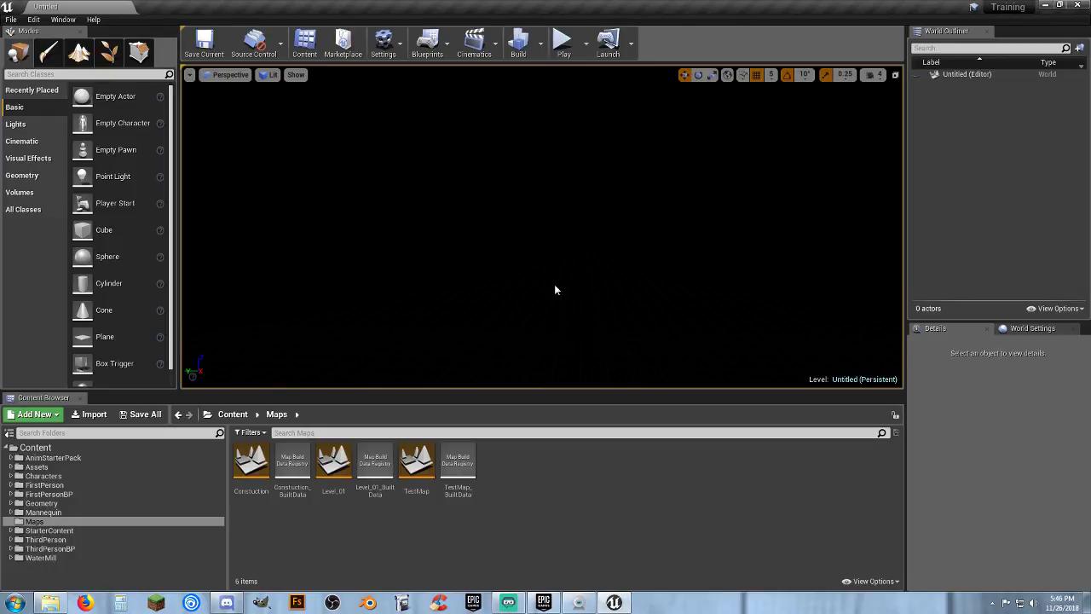
Create a new level from the VR-Basic template and inspect its sample objects
click(14, 20)
click(38, 41)
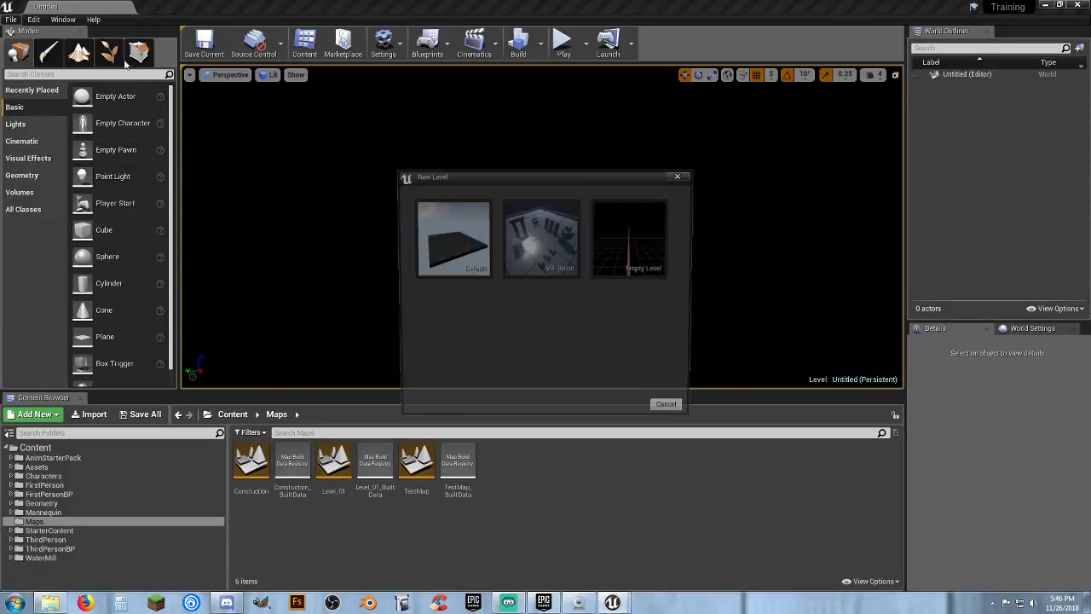
click(540, 237)
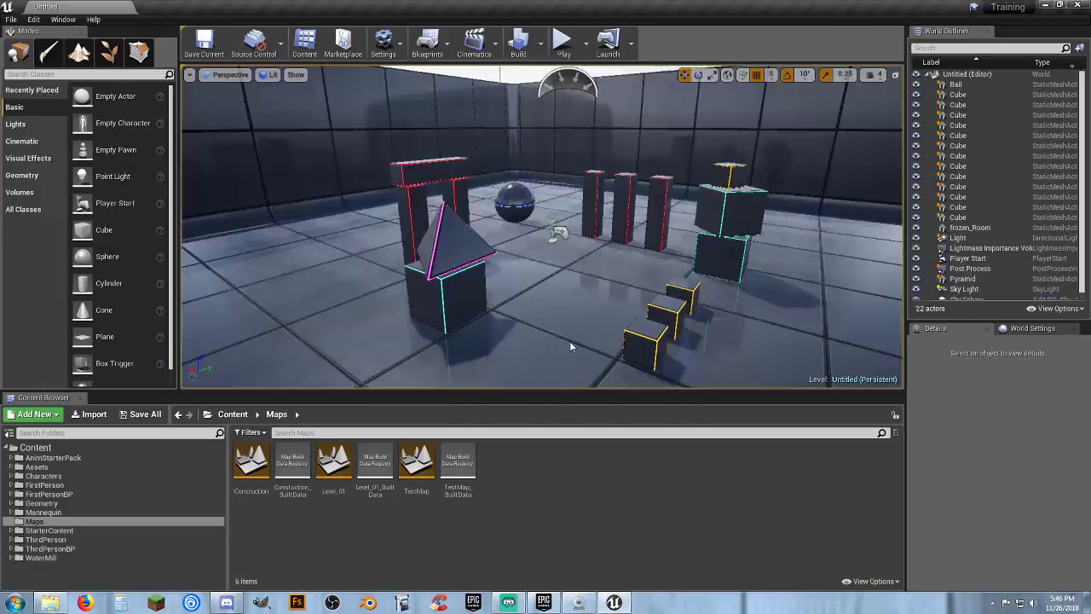
right_drag(570, 345, 741, 328)
key(s)
right_drag(194, 336, 775, 311)
key(w)
right_drag(582, 295, 582, 298)
key(s)
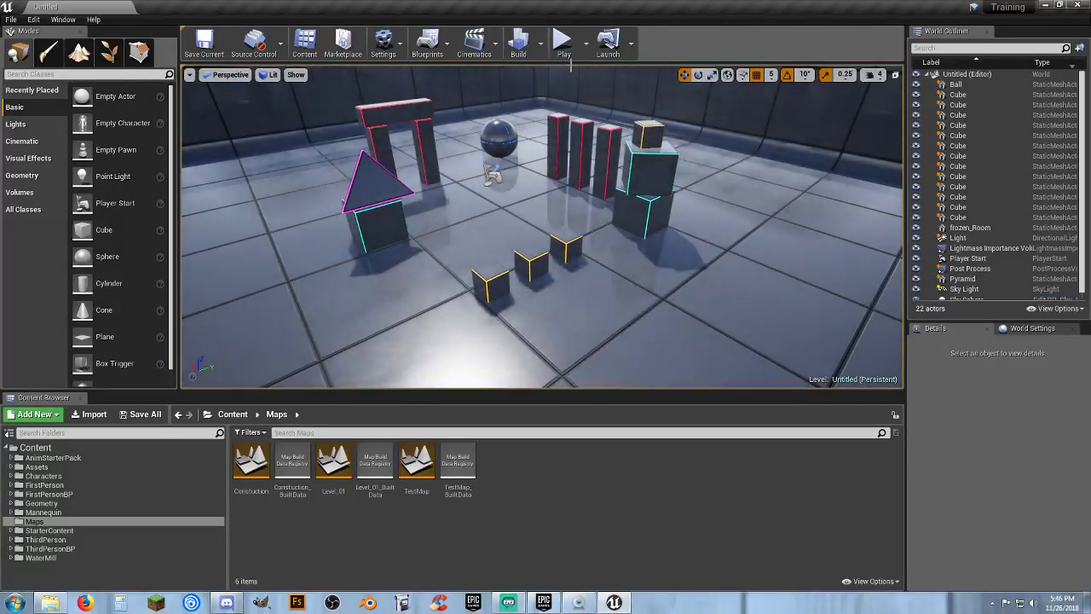
Set the VR-Basic level's GameMode Override to FirstPersonGameMode in the World Settings
click(1027, 329)
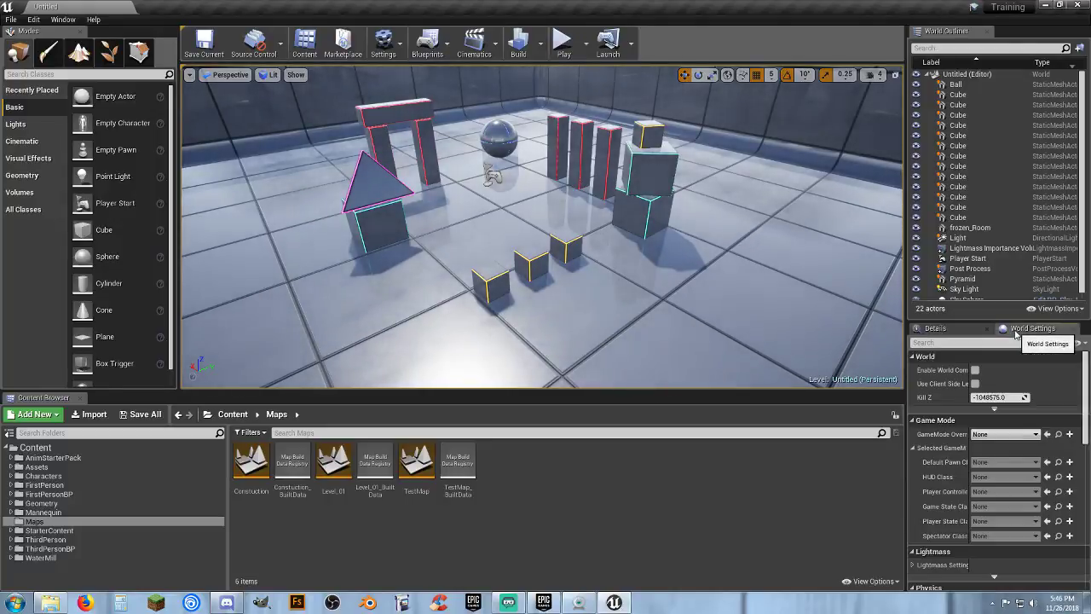
click(1006, 434)
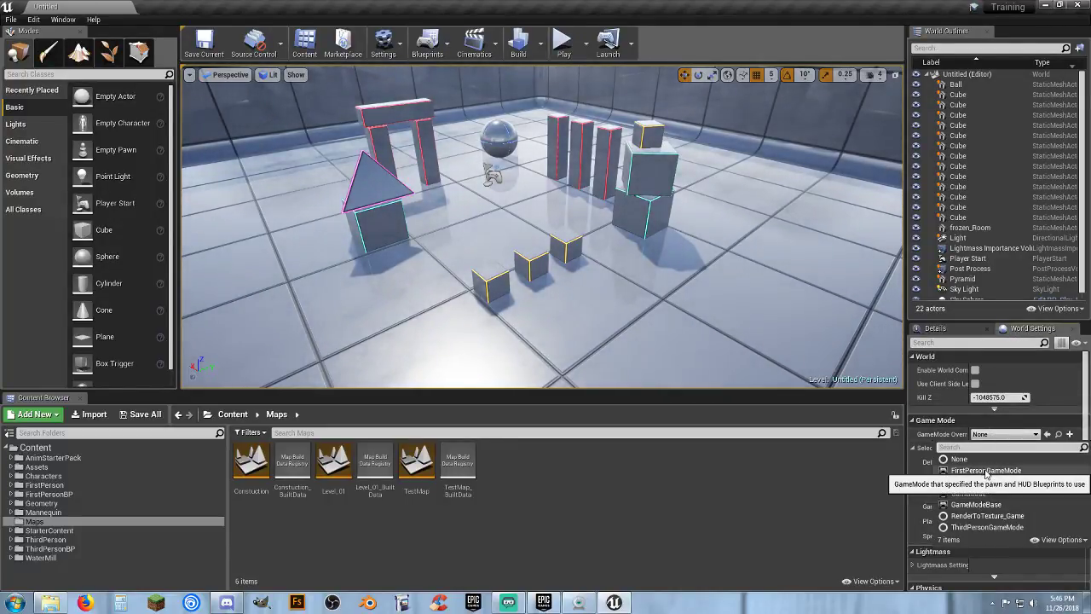
click(986, 471)
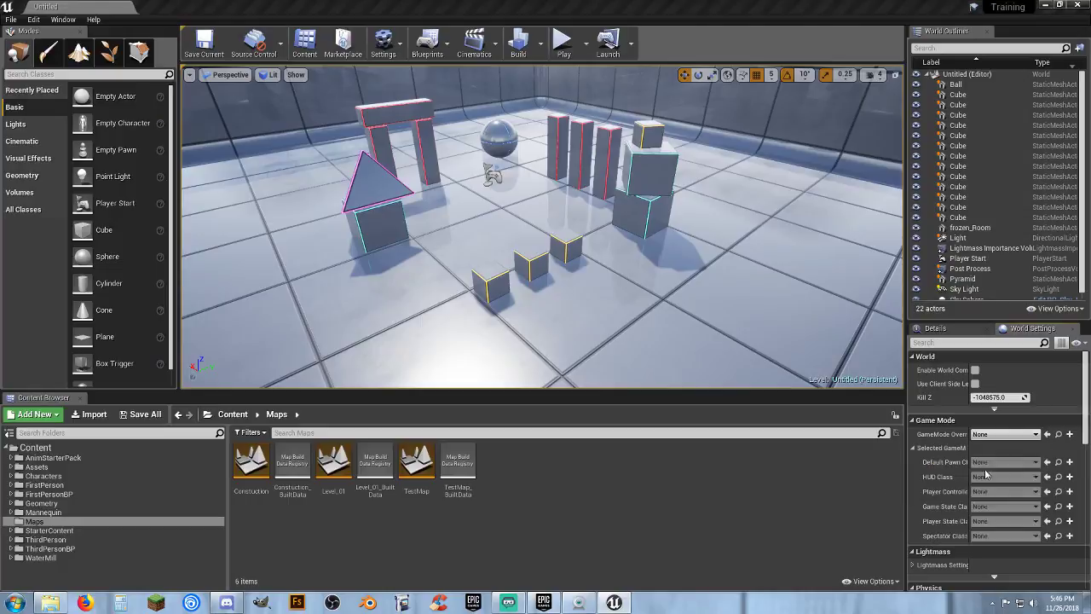
Play-test the VR-Basic level by shooting its cubes and blocks, and end the play session
click(563, 51)
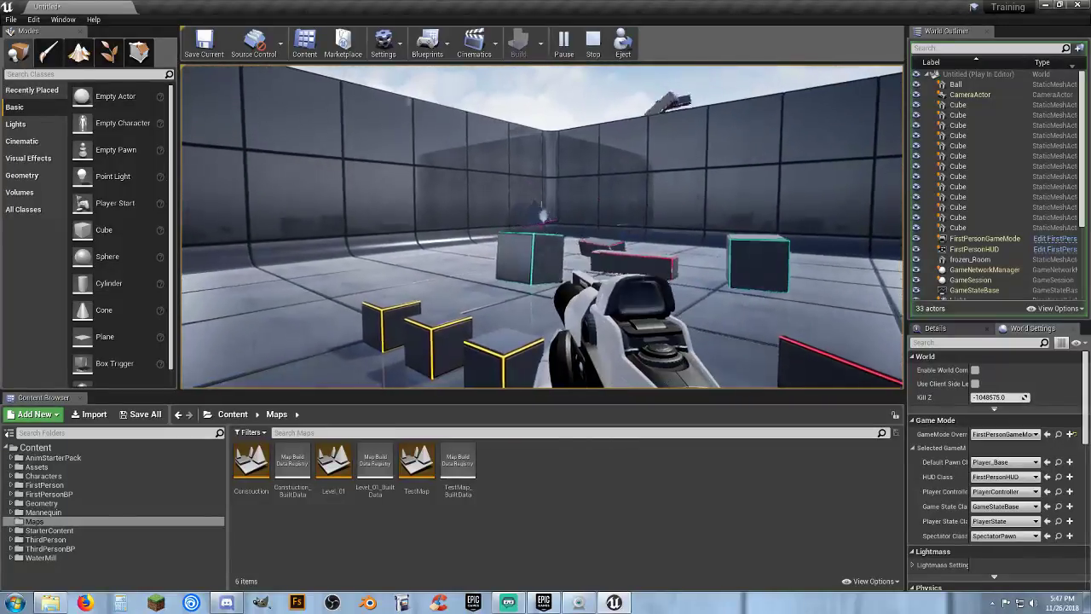
click(542, 227)
click(542, 227)
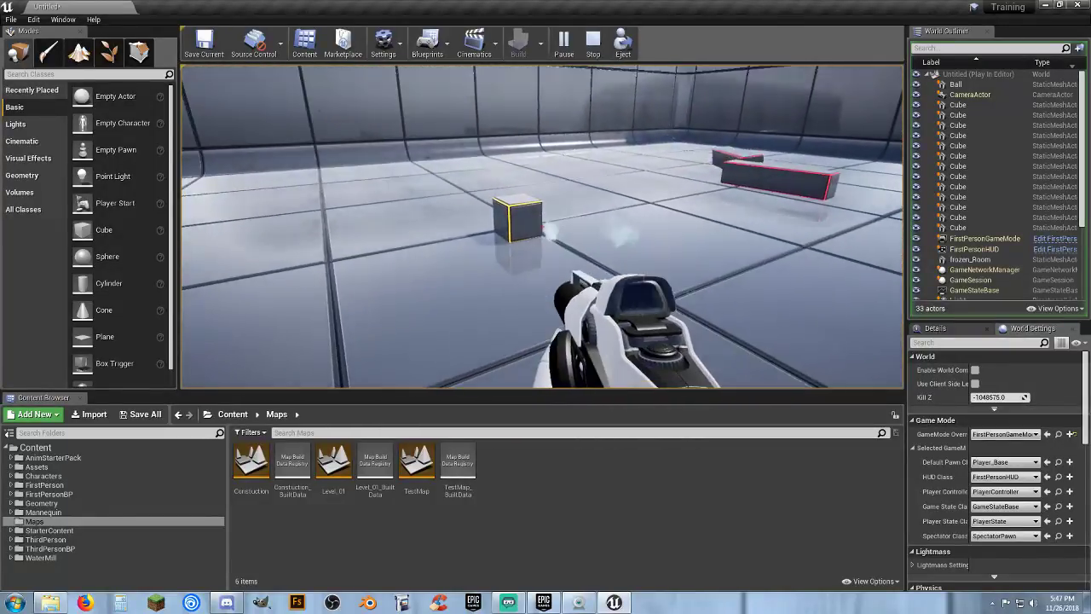
click(542, 226)
key(a)
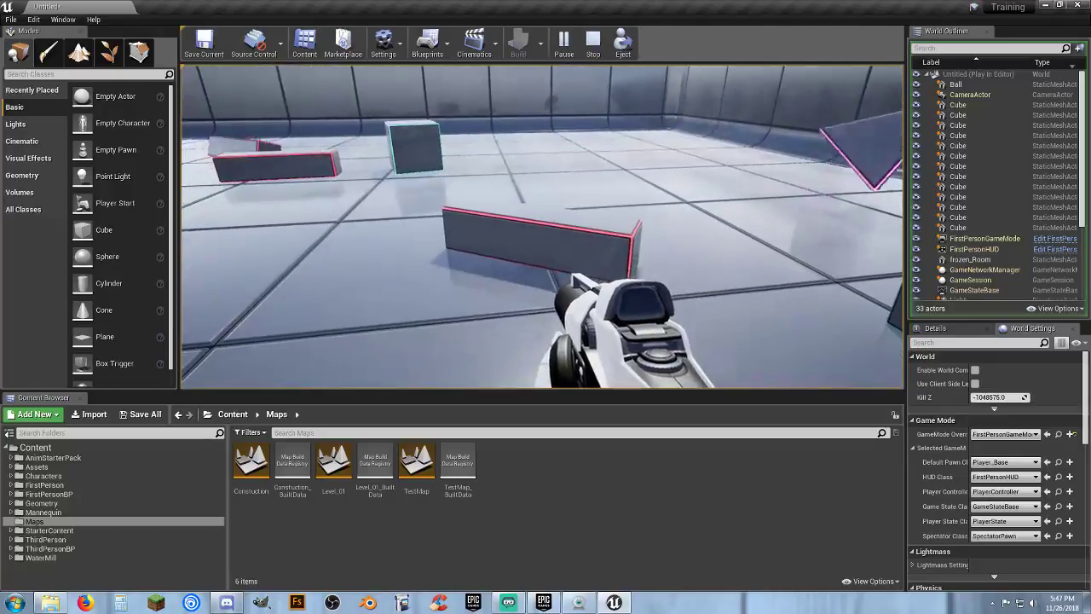
click(542, 227)
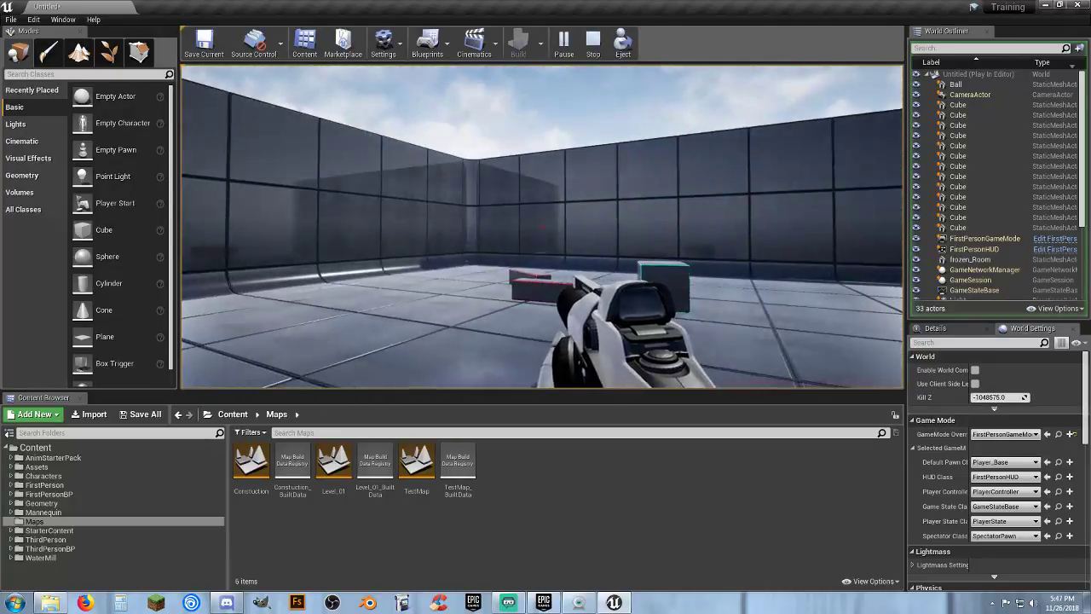
key(w)
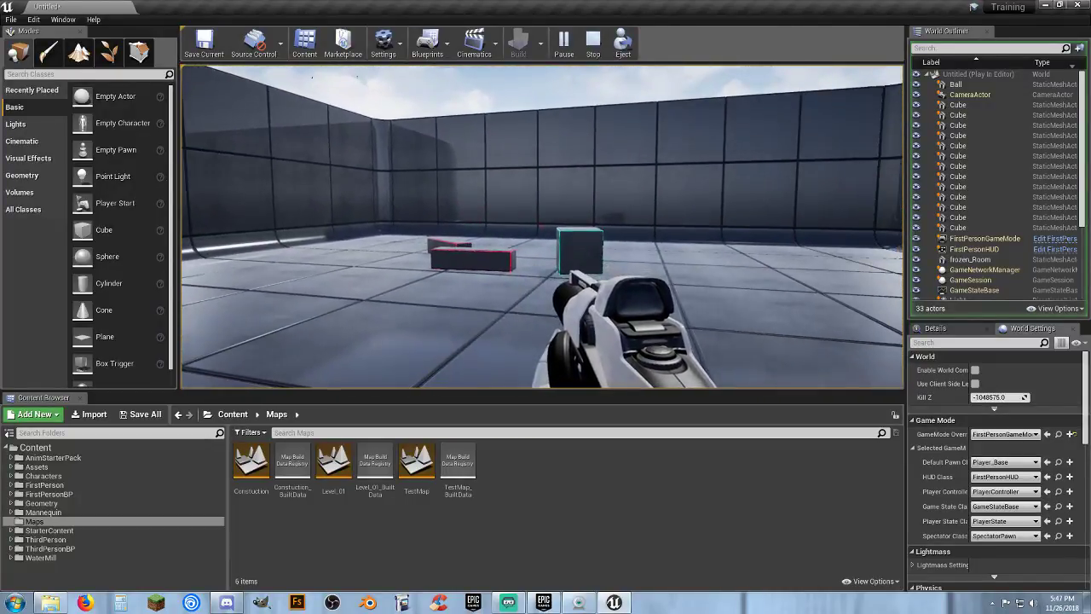
mouse_move(542, 227)
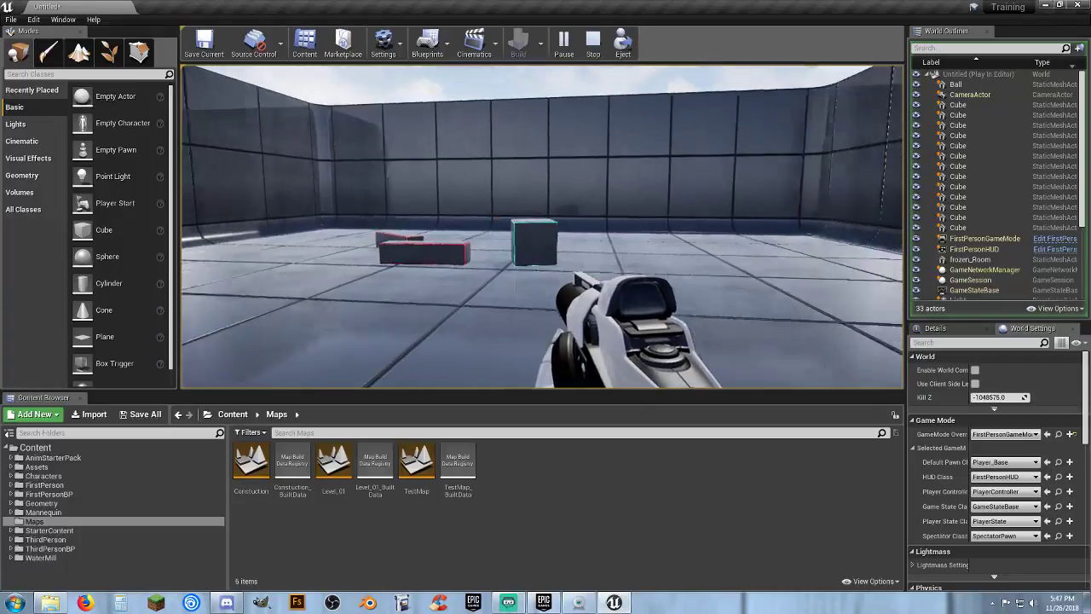
key(Escape)
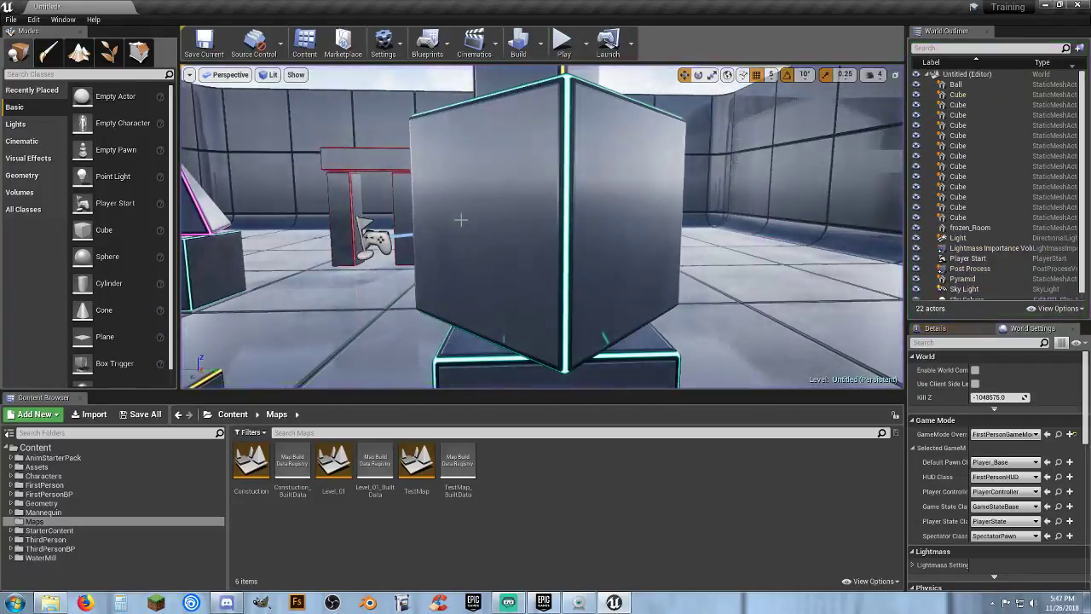
Create a new level from the Default template
click(11, 19)
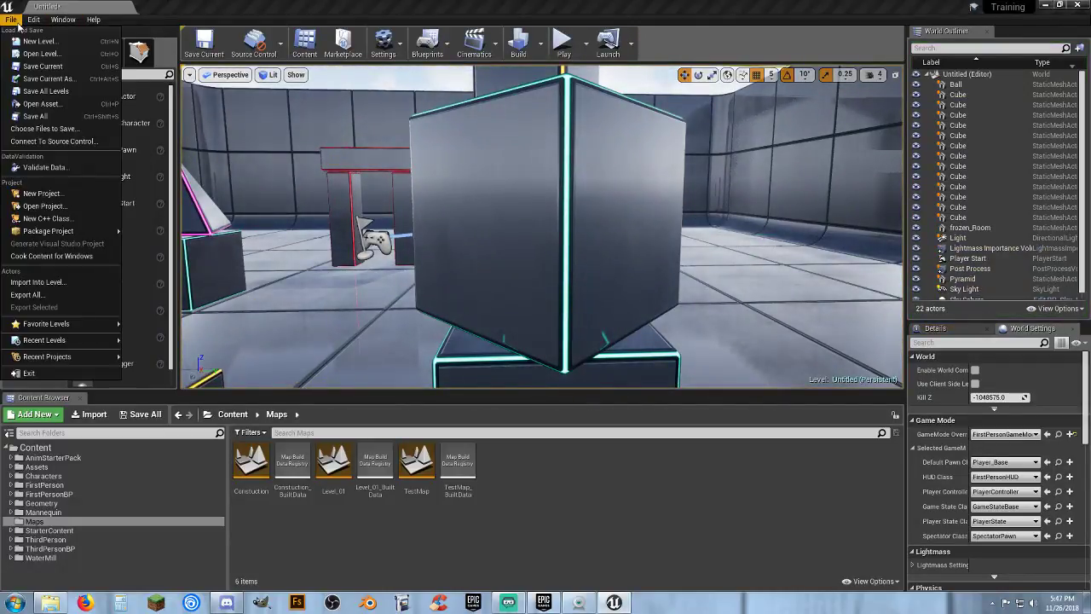
click(30, 41)
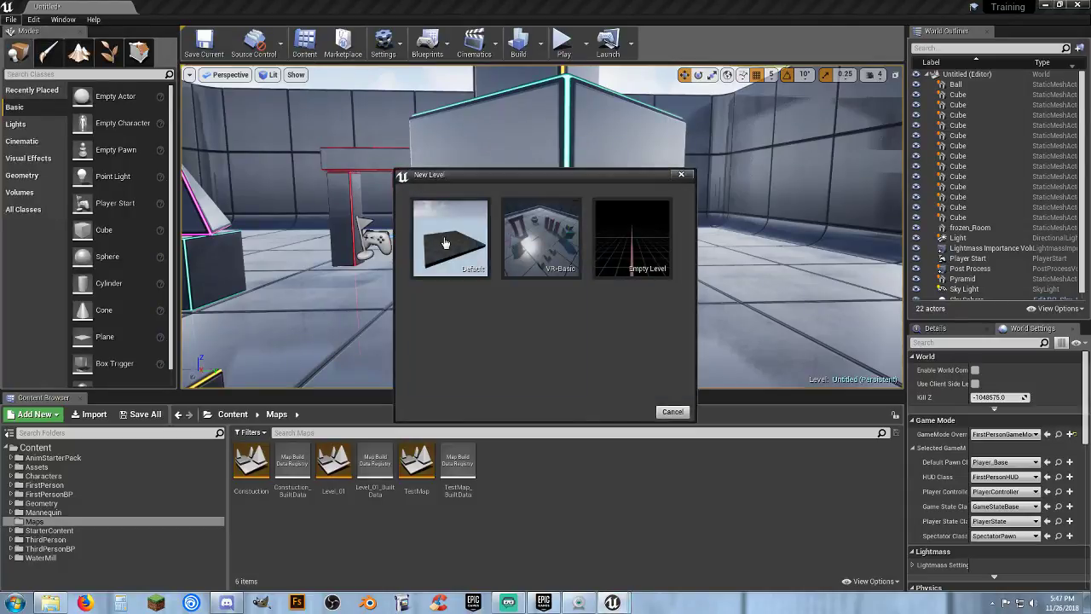
click(443, 236)
click(653, 405)
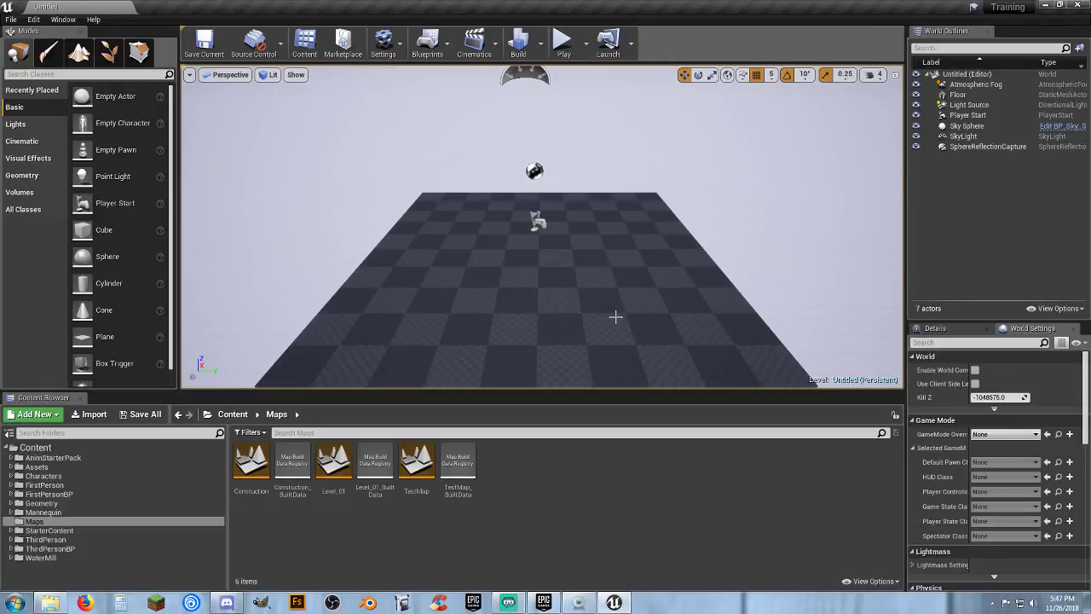
Set the new default level's GameMode Override to FirstPersonGameMode
mouse_move(612, 308)
right_down()
mouse_move(613, 218)
mouse_move(580, 196)
mouse_move(618, 208)
mouse_move(612, 308)
right_up()
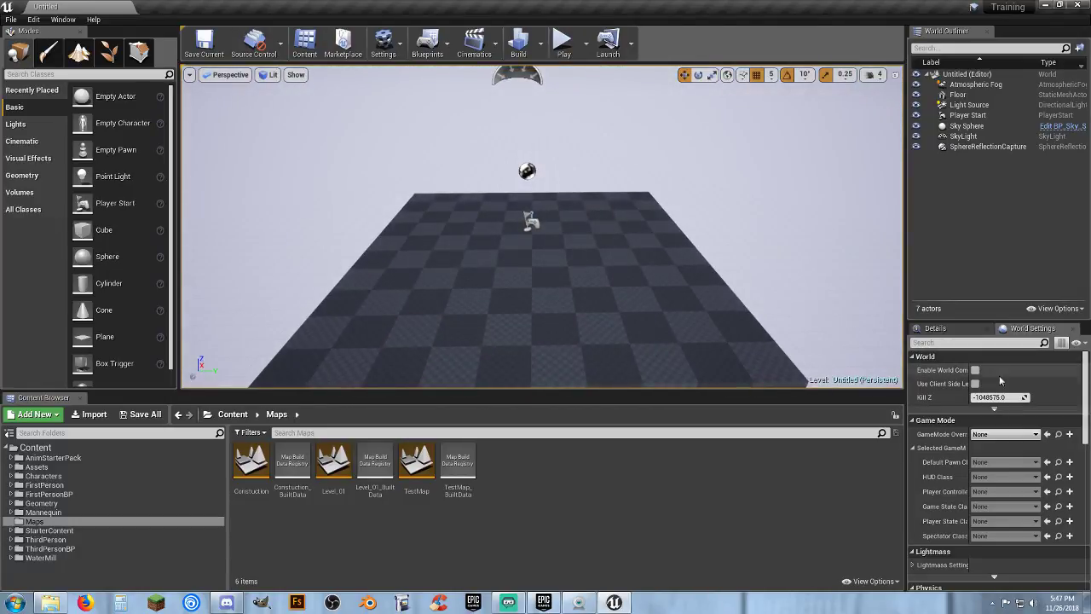
click(1004, 433)
click(986, 470)
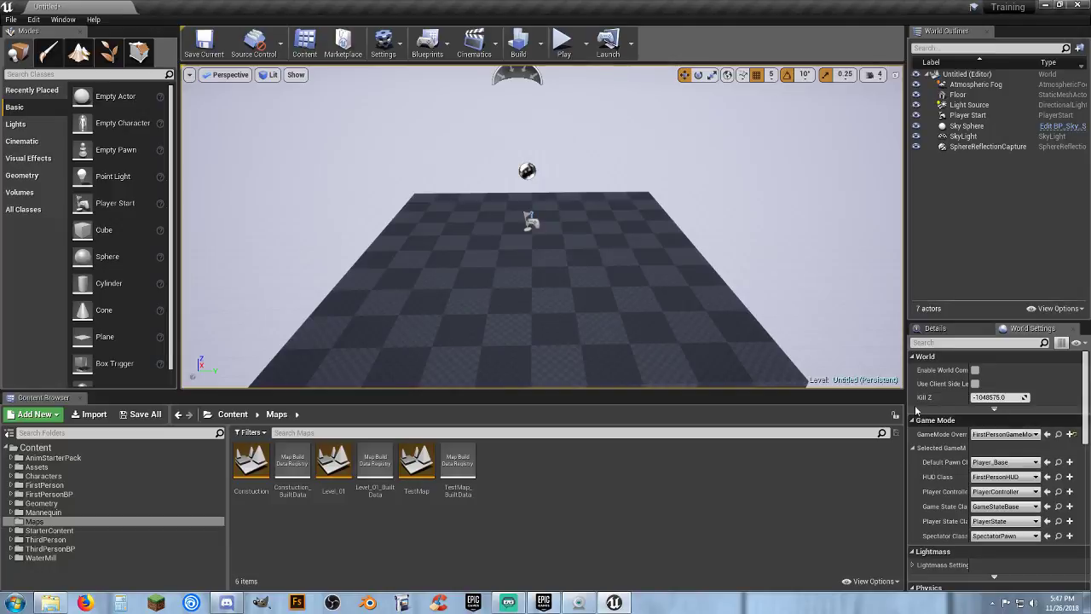
right_drag(691, 253, 691, 234)
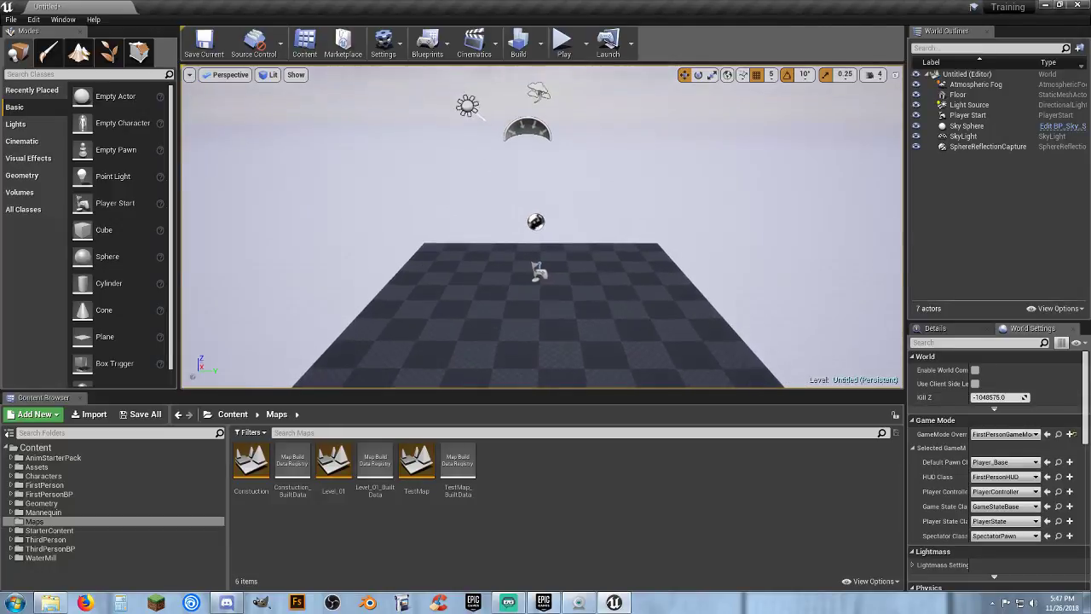
Play-test the default level in first person and end the play session
click(564, 40)
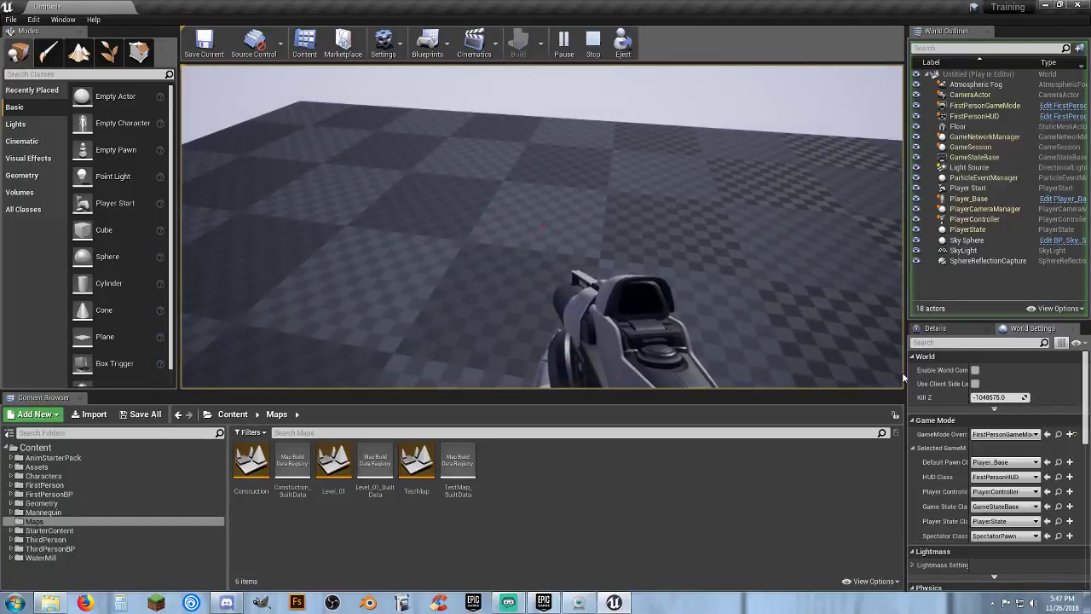
key(Escape)
Delete the floor and the sphere reflection capture from the level
right_drag(674, 267, 511, 222)
key(s)
key(d)
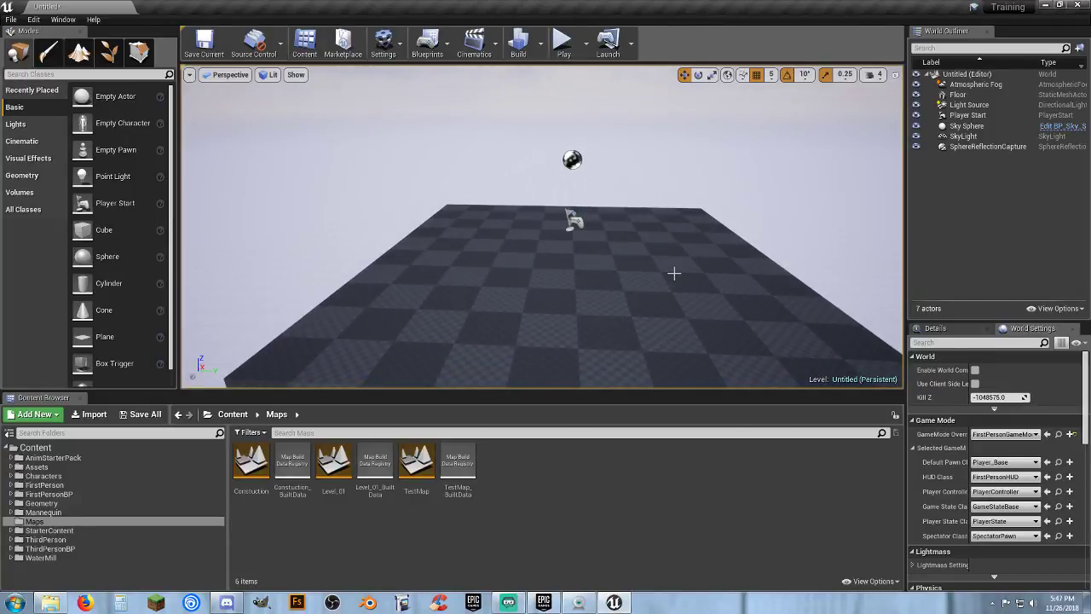
right_drag(663, 277, 663, 277)
click(591, 295)
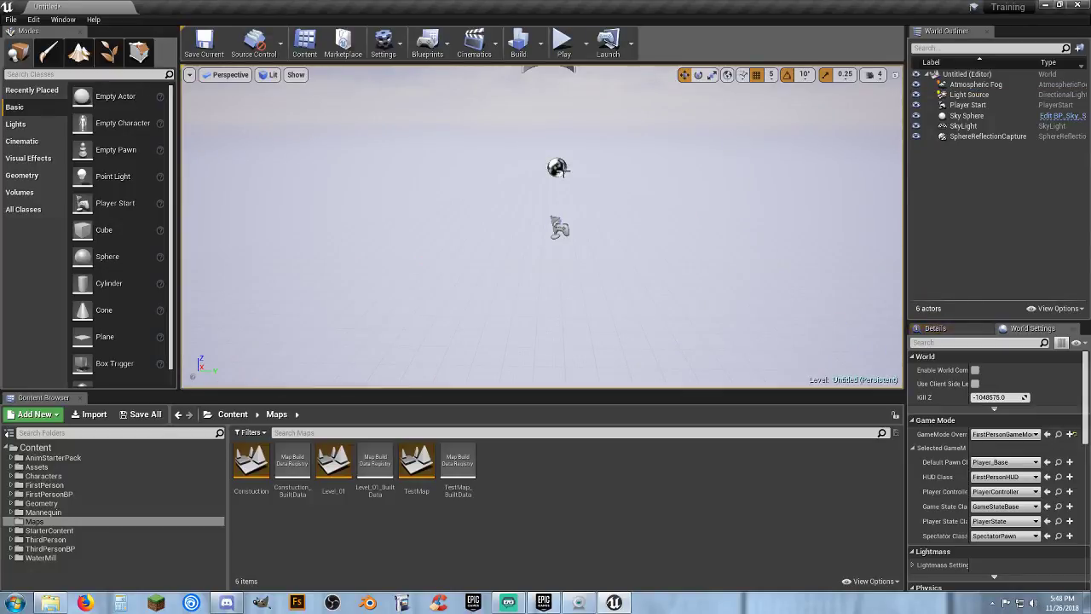
click(556, 167)
key(Delete)
Move the skylight, atmospheric fog and light source together down below the player start, and clear the selection
right_drag(622, 255, 622, 227)
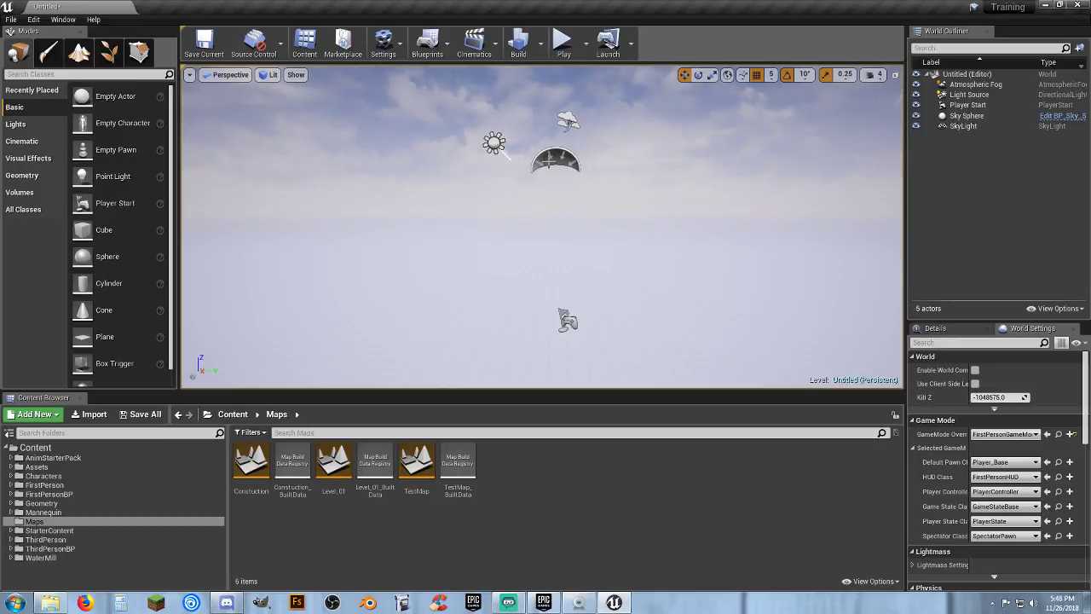
click(556, 160)
ctrl+click(568, 121)
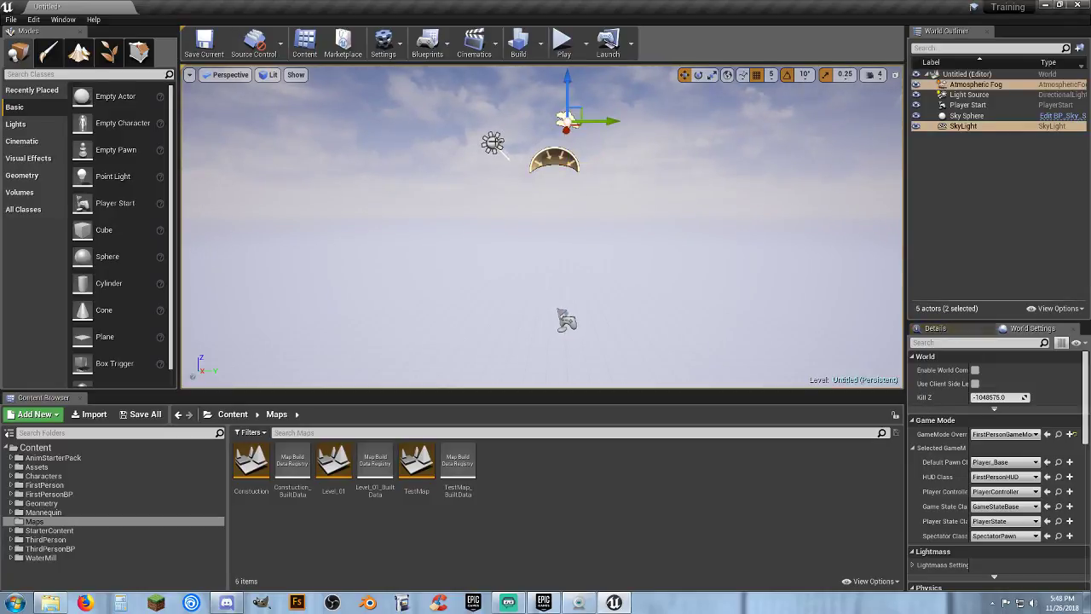
ctrl+click(493, 143)
drag(499, 101, 503, 349)
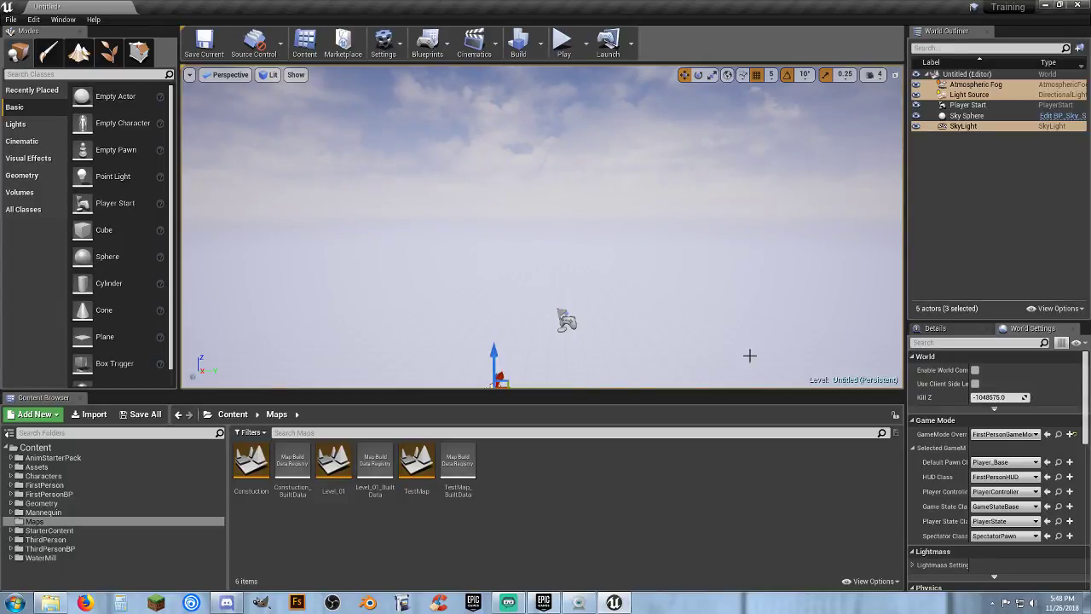
scroll(697, 294, down, 3)
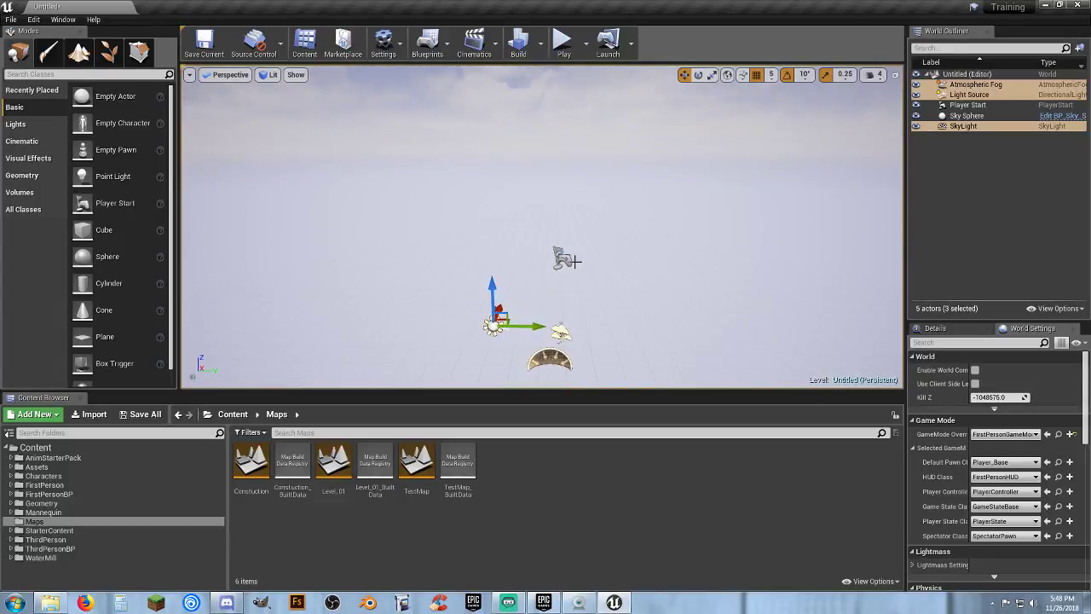
click(965, 215)
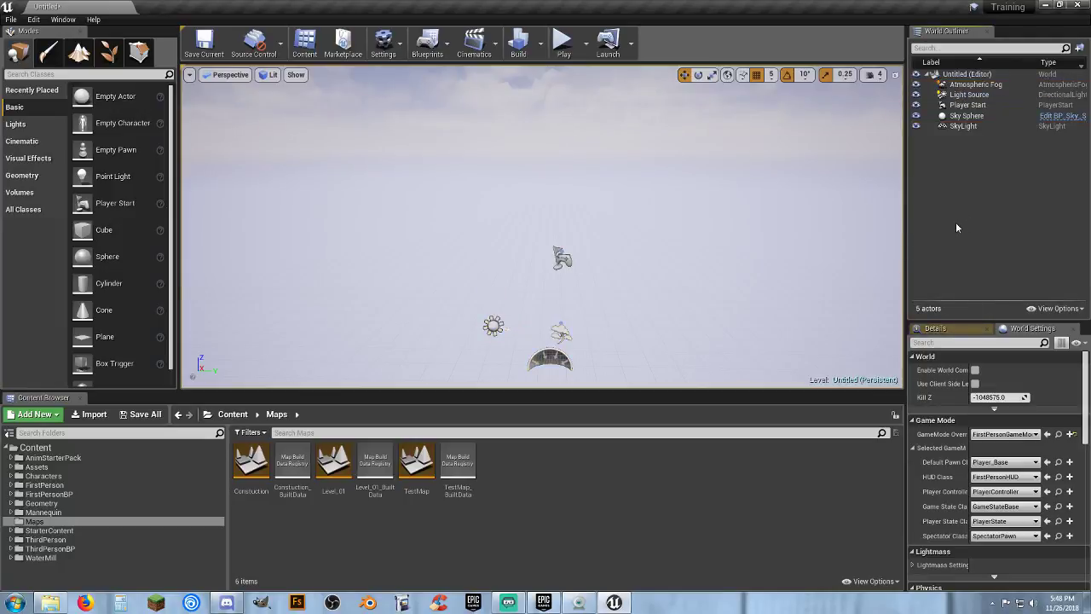
Create a folder named Map Stuff under the level in the World Outliner
right_click(963, 78)
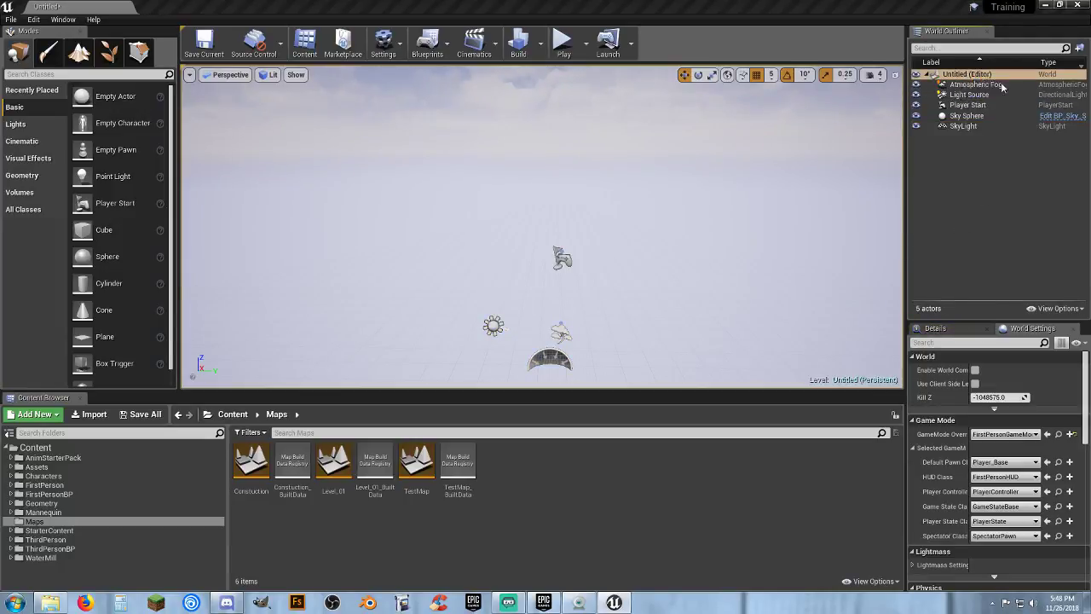
click(984, 85)
text(Map )
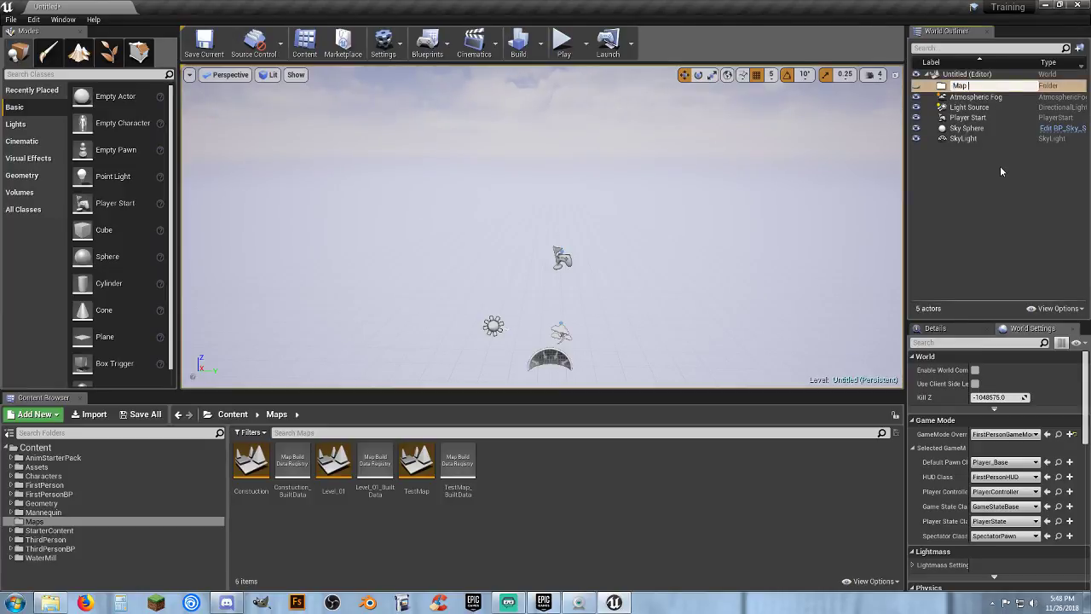
text(Stuff)
key(Return)
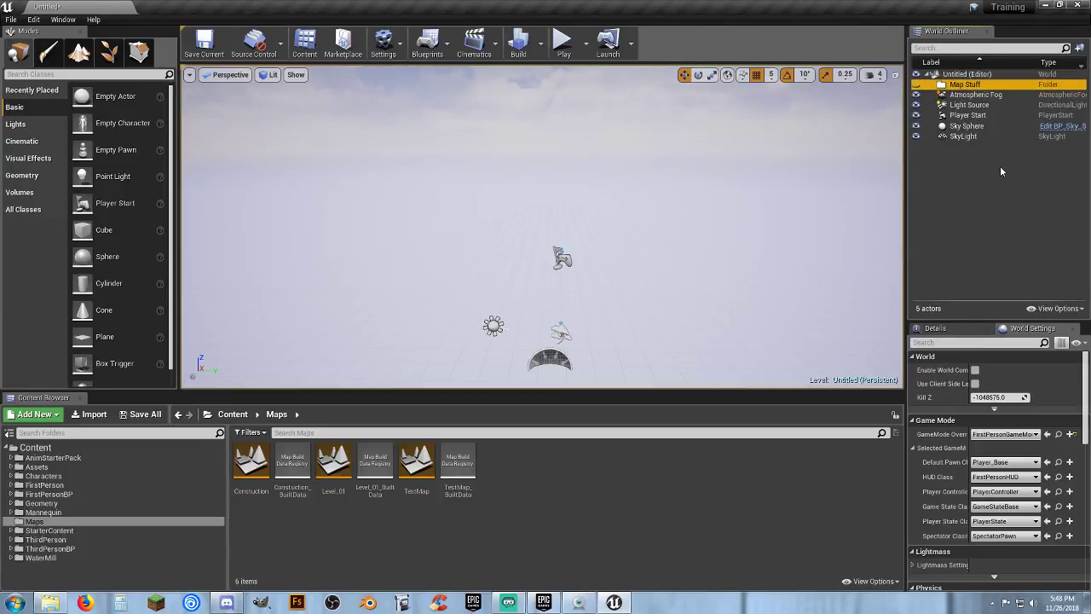
Put all five actors, from Atmospheric Fog to SkyLight, into the Map Stuff folder and collapse it
click(975, 95)
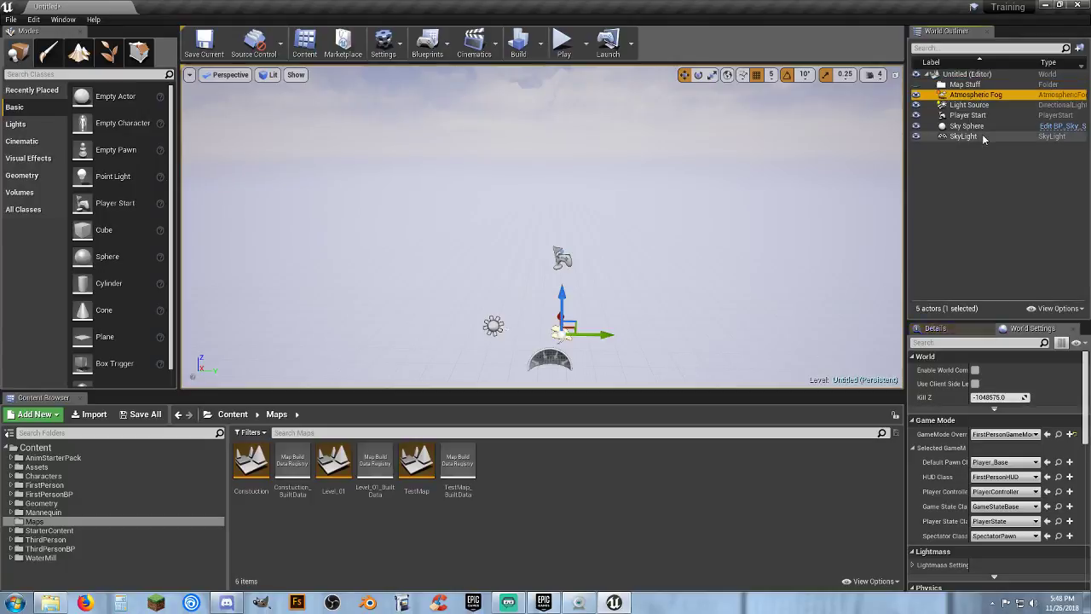
shift+click(983, 136)
drag(982, 136, 985, 89)
click(934, 84)
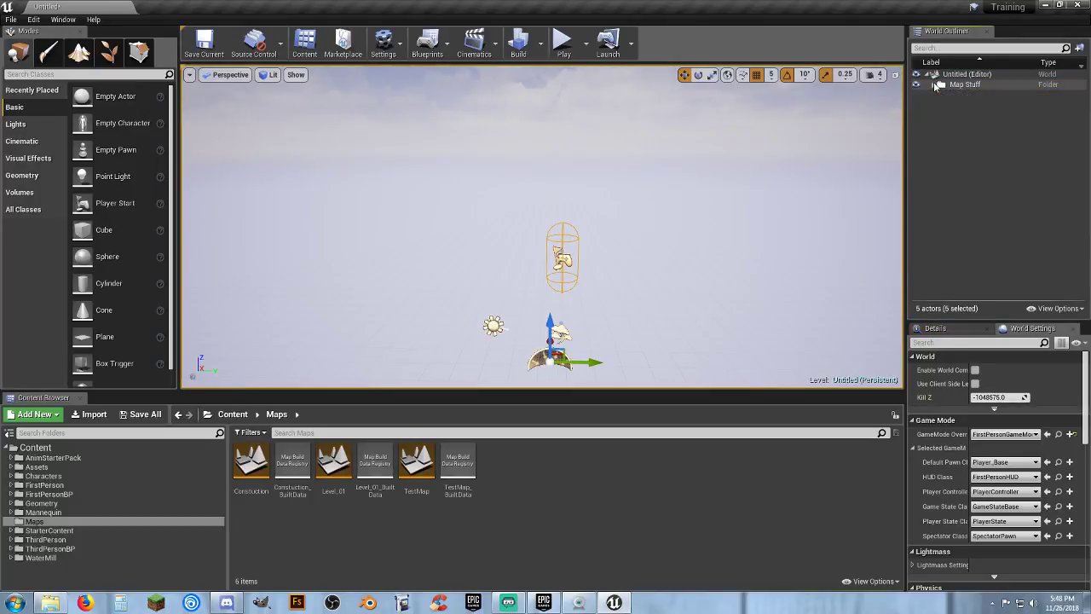
click(959, 76)
click(971, 133)
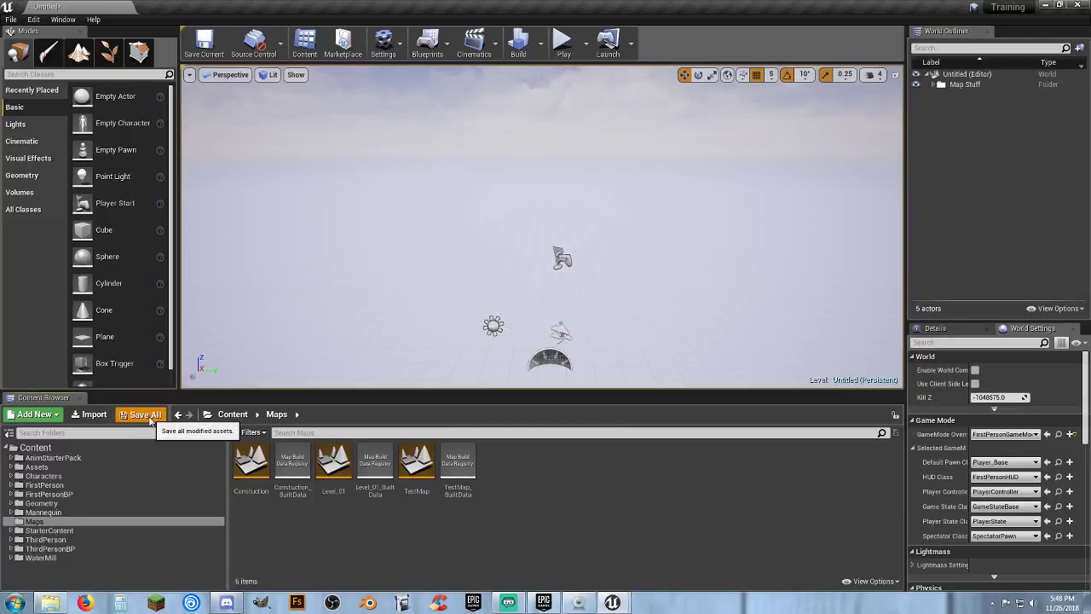
Save the new level in the Maps folder as Level_02
click(141, 414)
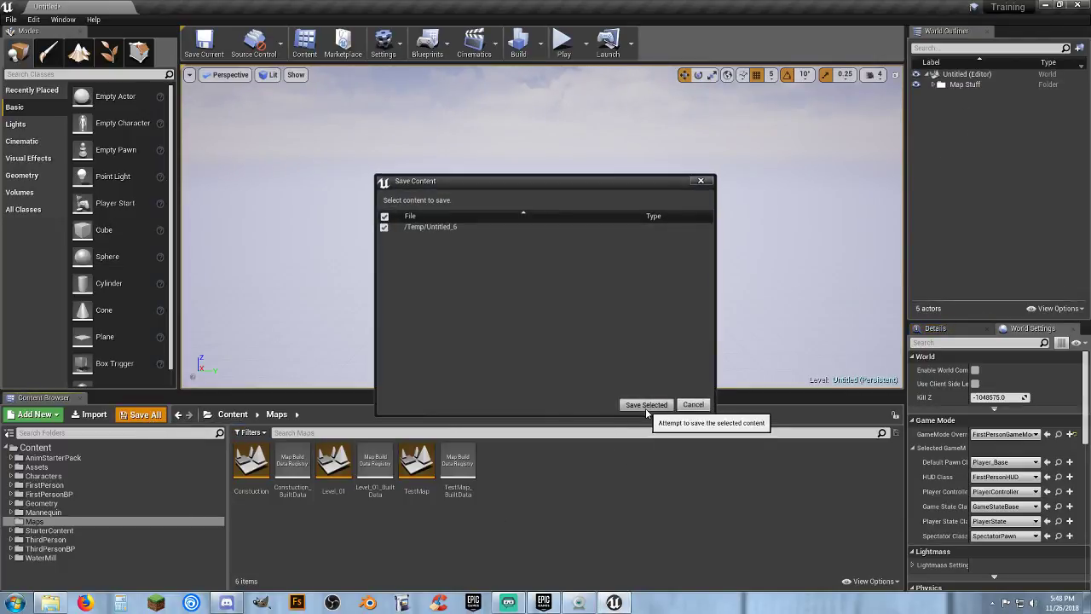
click(644, 407)
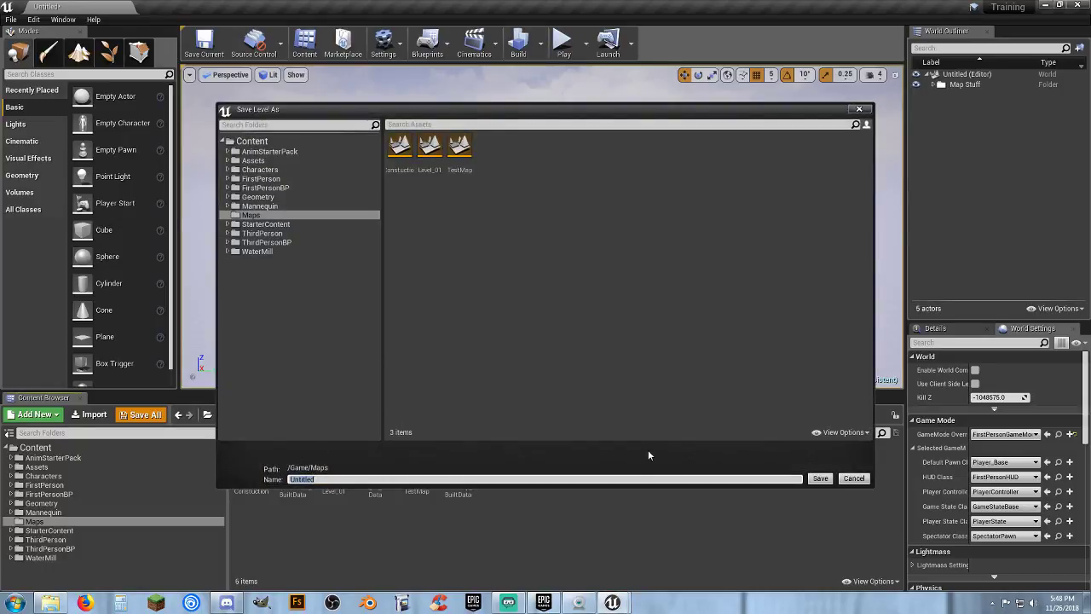
text(Level_02)
key(Return)
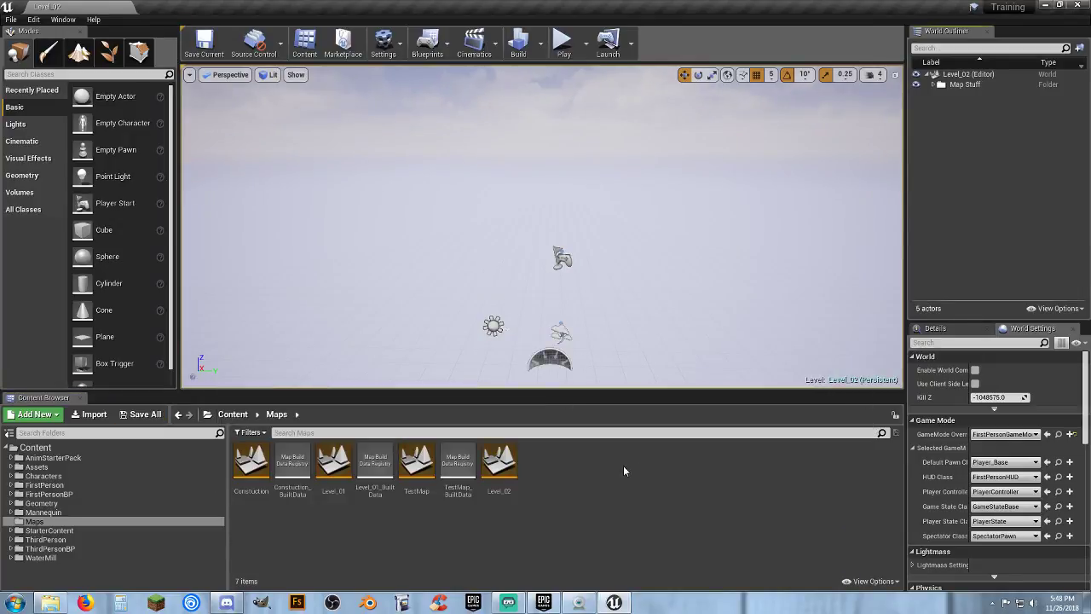
Look through the WaterMill content's Meshes folder and collapse the WaterMill folder again
right_drag(637, 304, 640, 374)
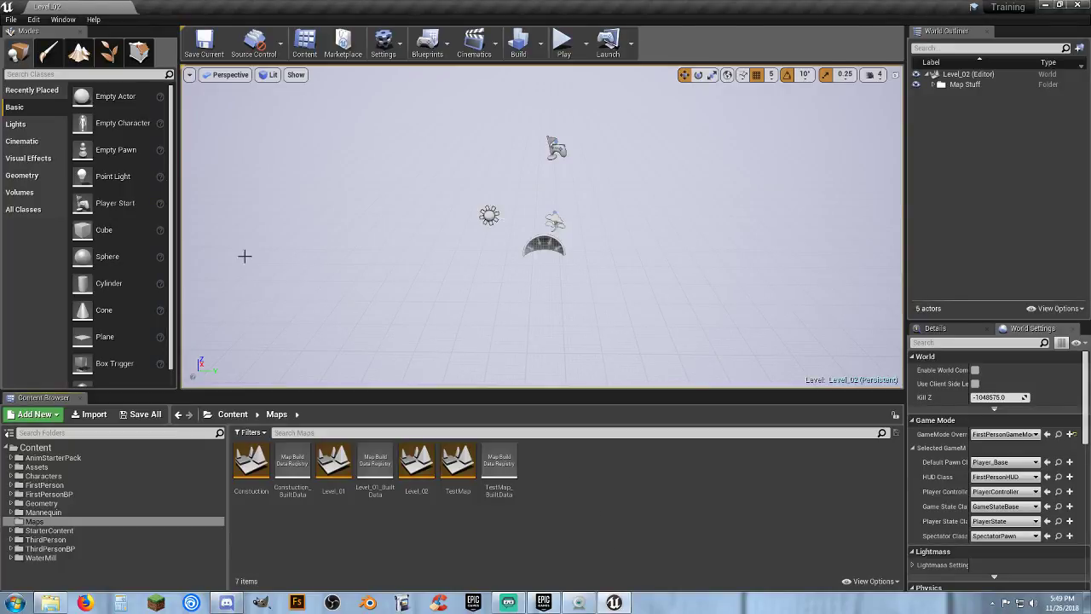
click(11, 558)
scroll(12, 563, down, 2)
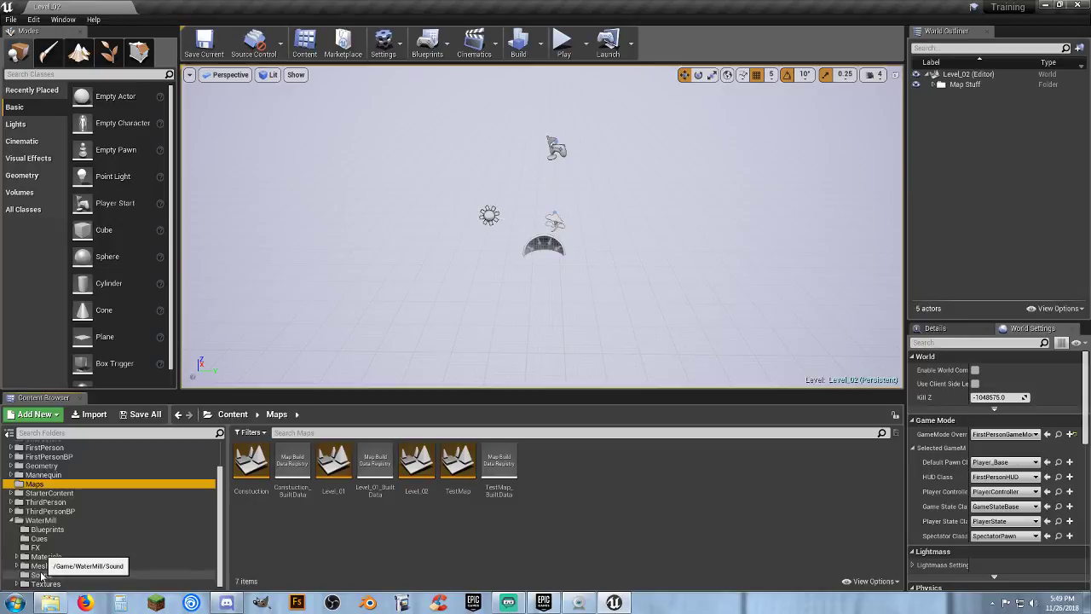
click(41, 568)
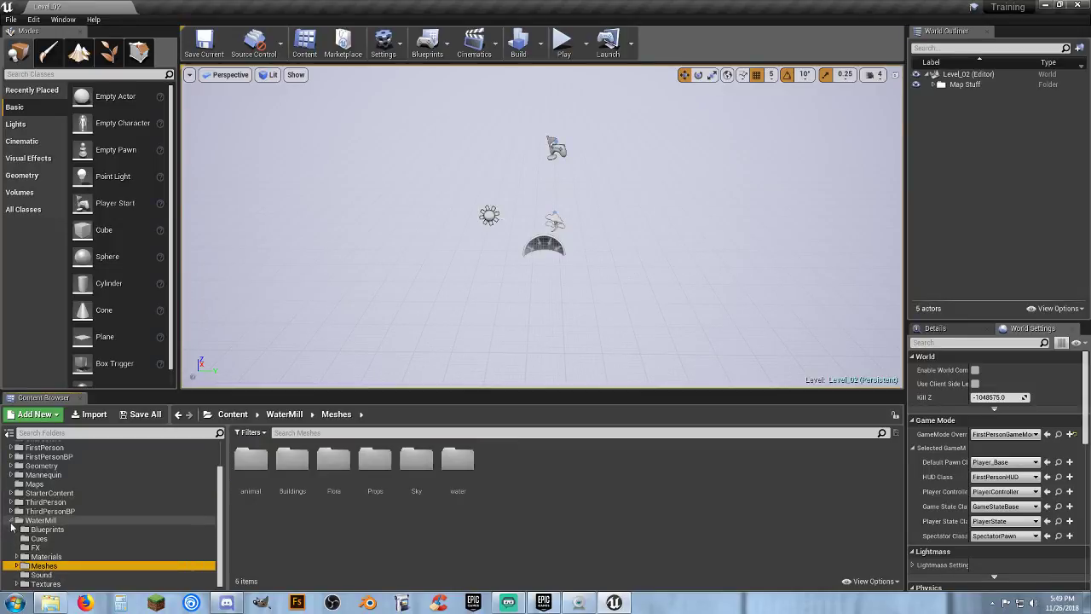
click(11, 520)
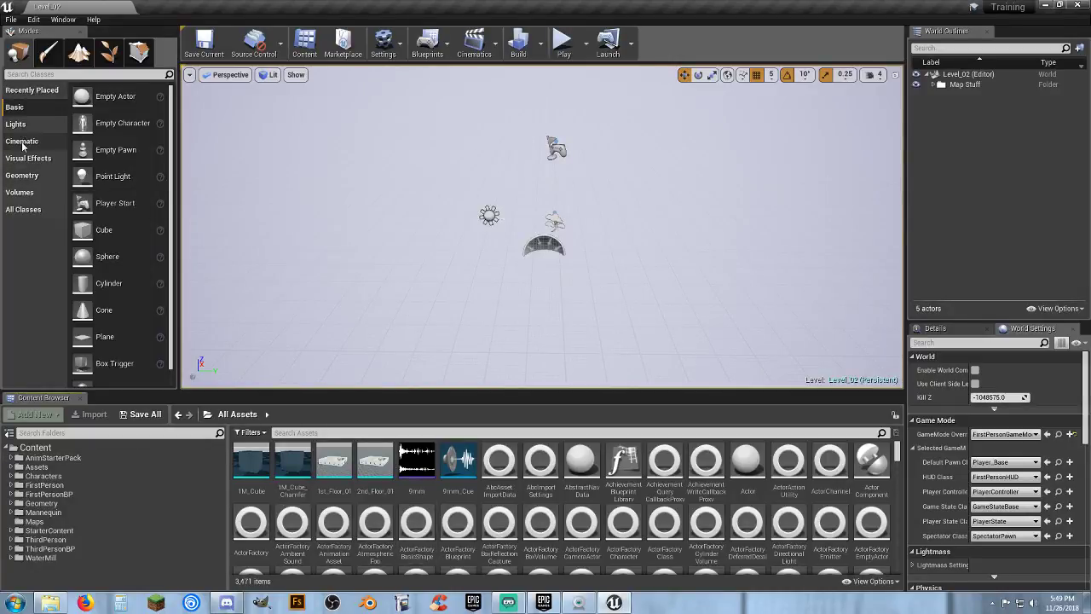
Place an additive box geometry brush in the level and set its location to X 0, Y 0, Z -10
click(22, 175)
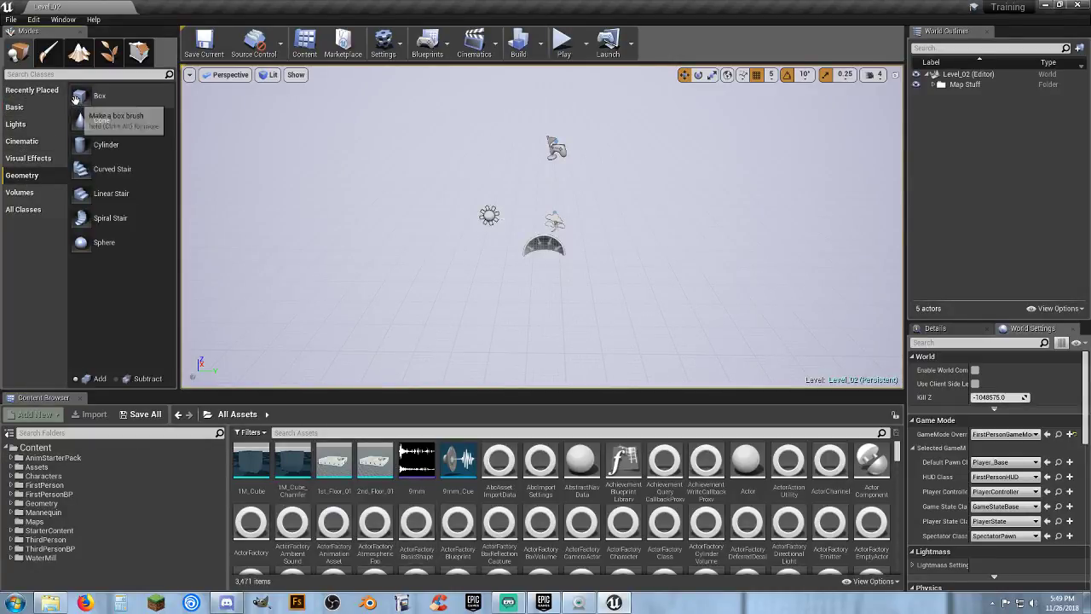
drag(75, 98, 493, 269)
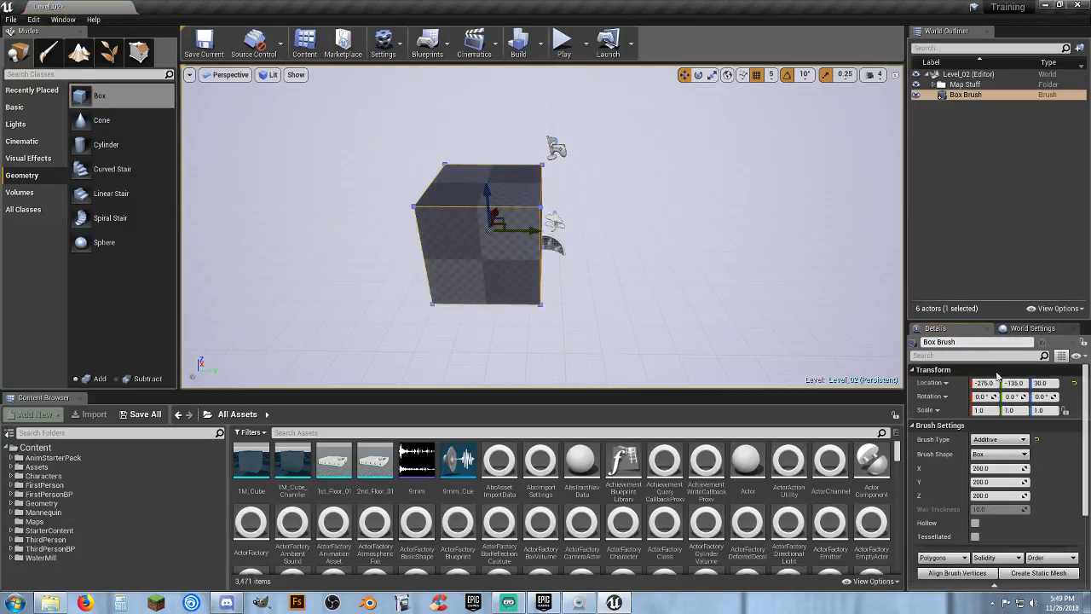
click(985, 383)
text(0)
key(Tab)
text(0)
key(Tab)
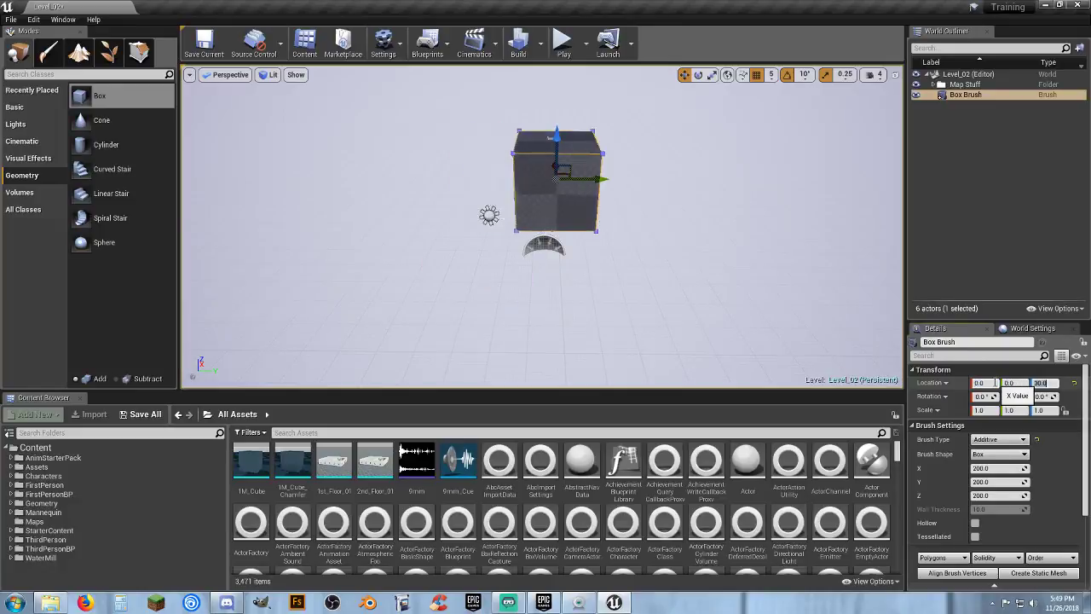
text(-10)
key(Return)
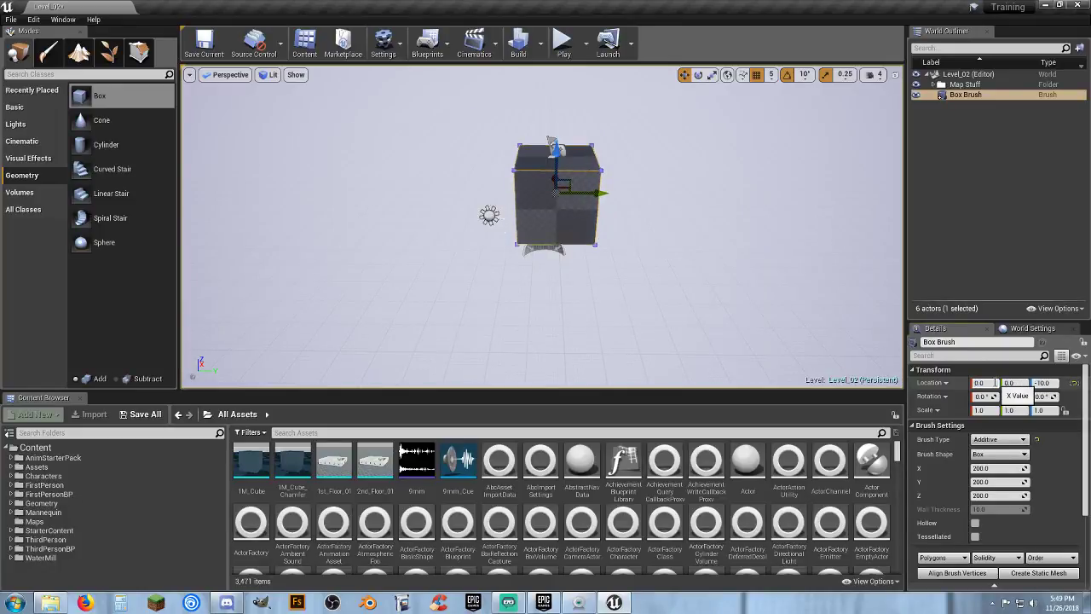
Resize the box brush into a floor with X 2000, Y 2000 and Z 10
click(1001, 472)
text(20)
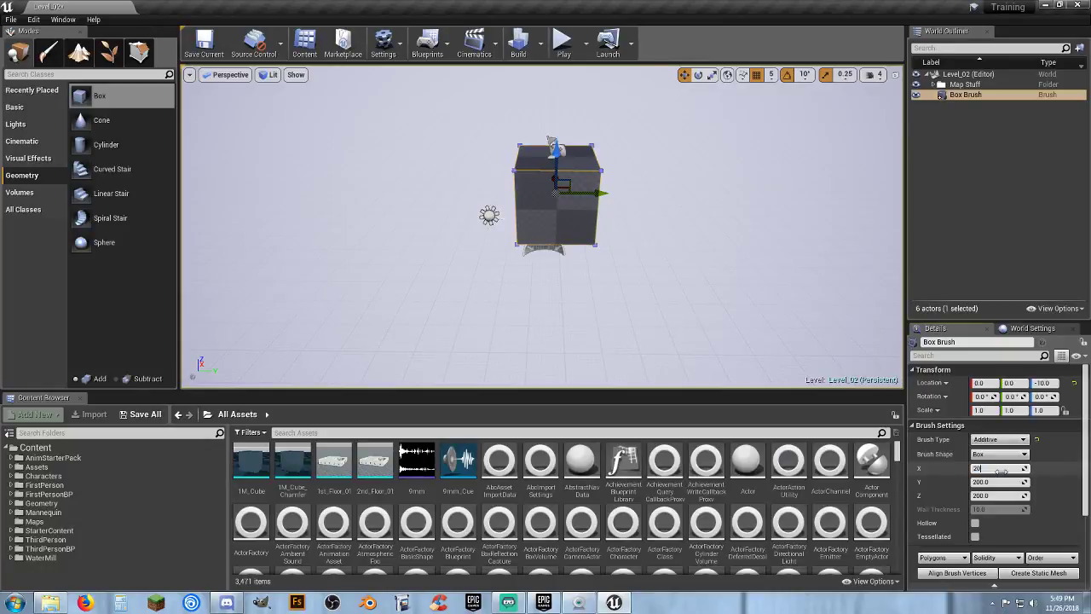
text(00)
key(Tab)
text(2000)
key(Tab)
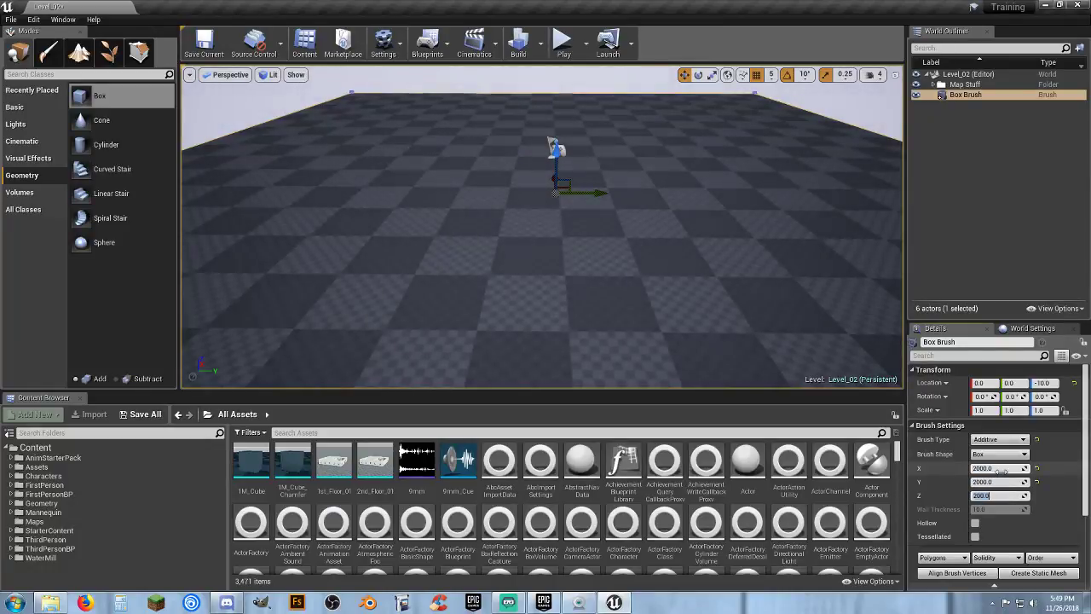
text(10)
key(Return)
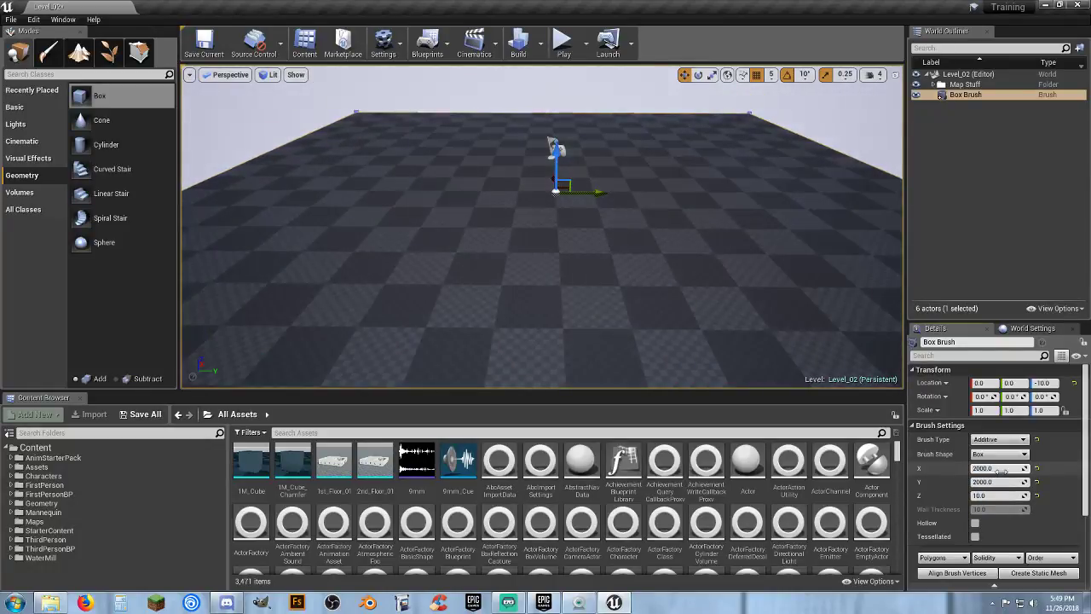
Play-test Level_02 on the box brush floor and end the play session
click(564, 44)
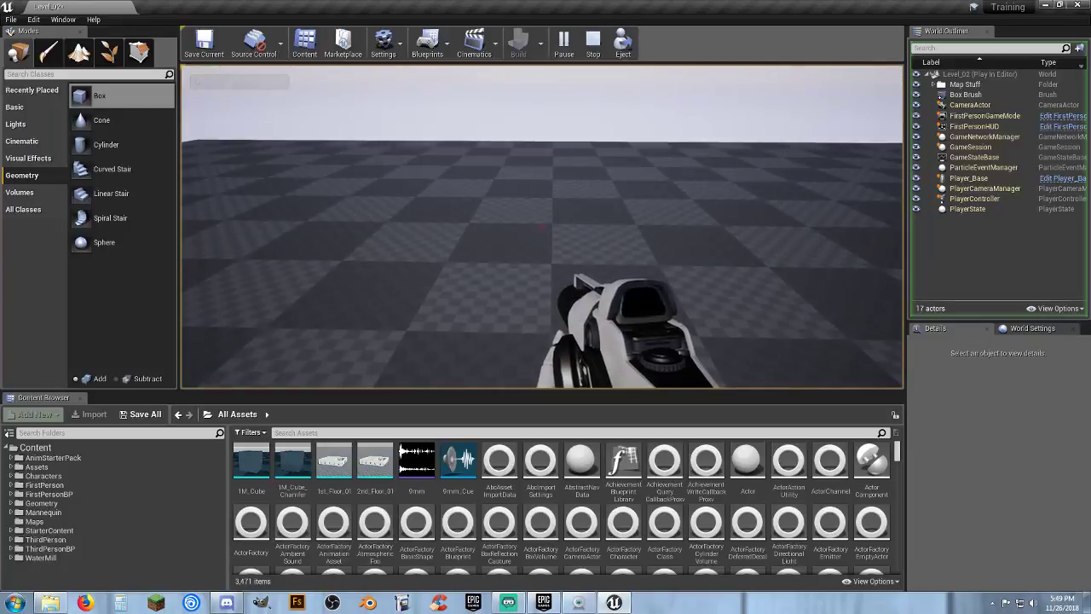
key(shift+F1)
key(Escape)
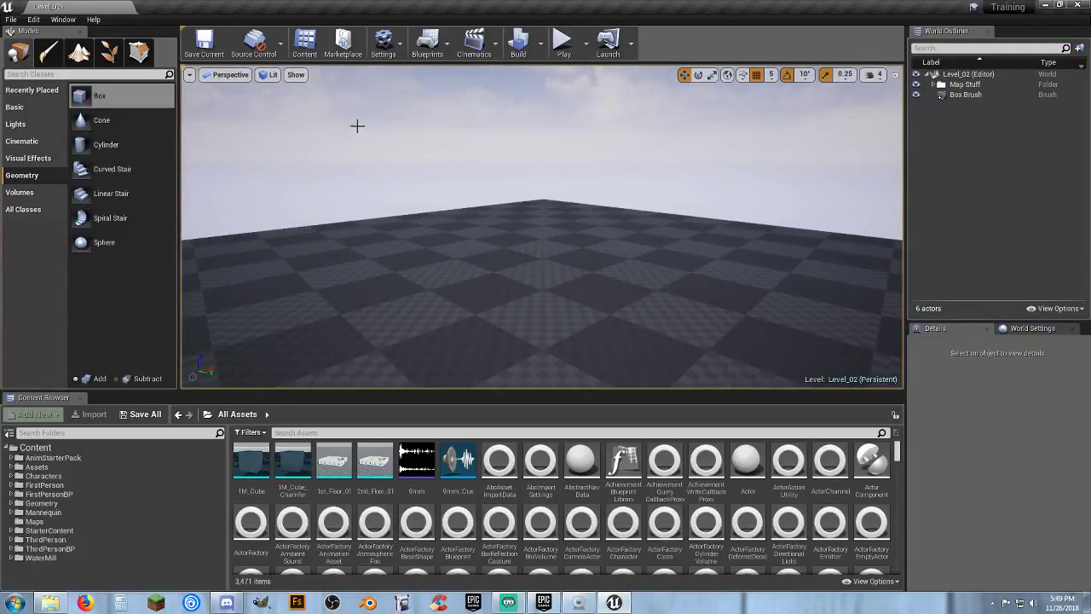
Examine the box brush floor and the player start from several angles around the level
right_drag(635, 252, 750, 220)
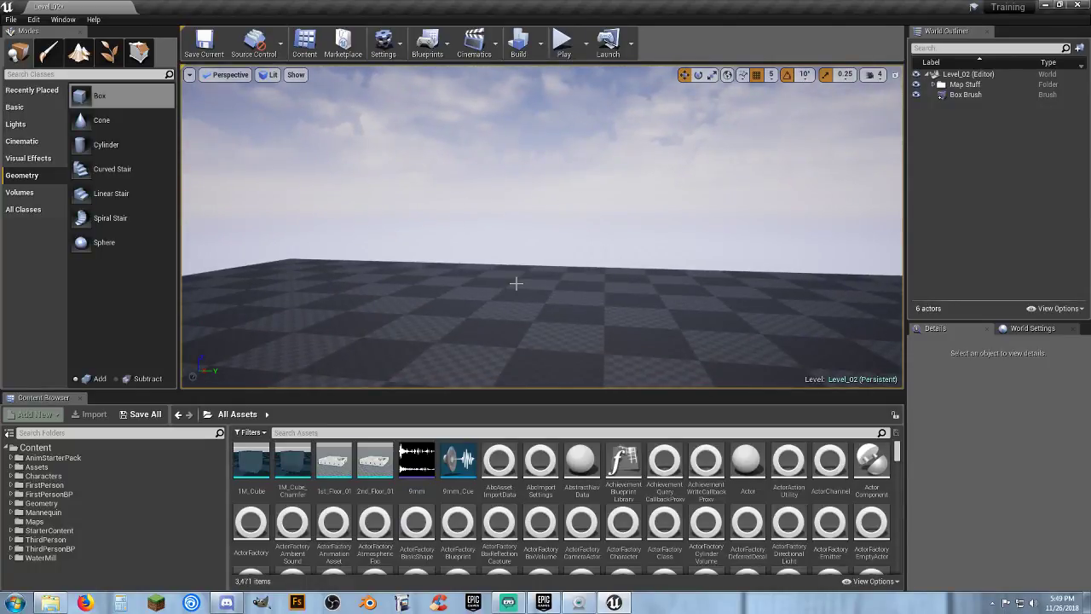
right_drag(497, 296, 383, 331)
key(d)
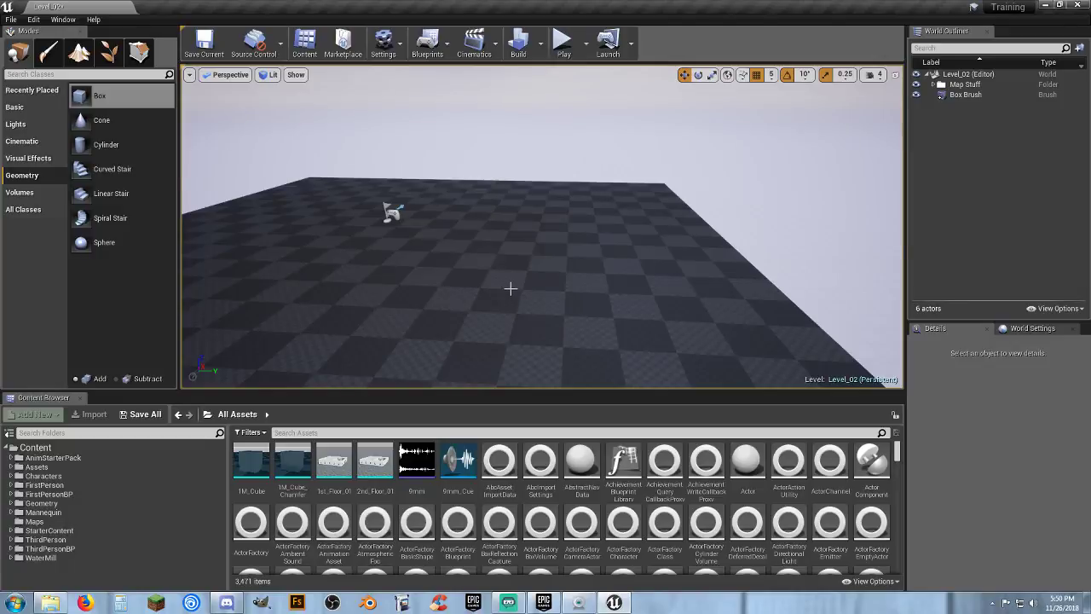
key(w)
right_drag(511, 283, 443, 315)
key(s)
right_drag(532, 307, 532, 286)
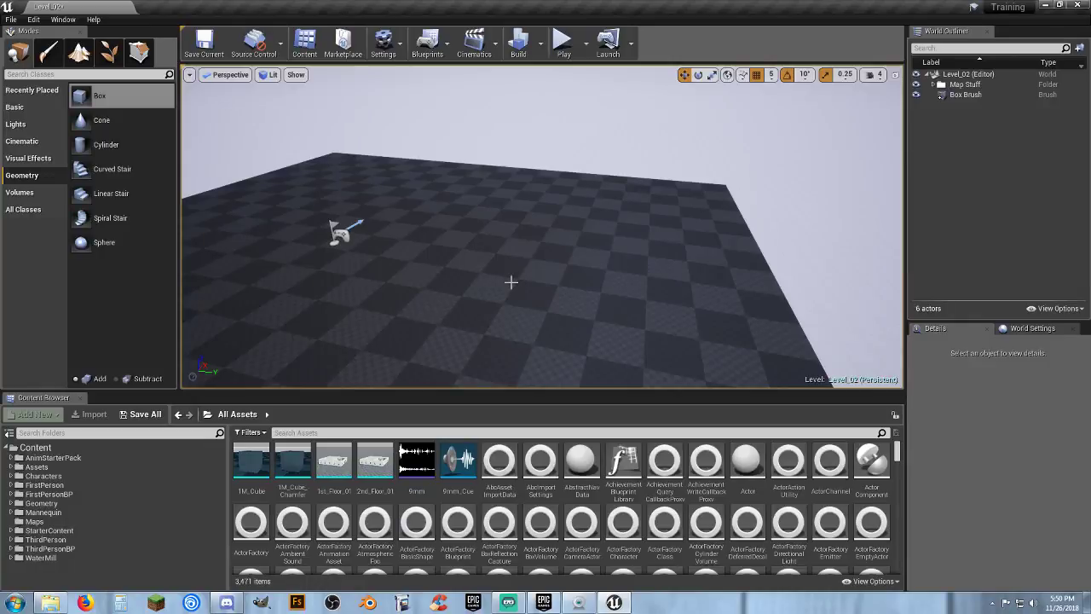
key(s)
right_drag(511, 282, 366, 315)
key(d)
right_drag(503, 307, 511, 281)
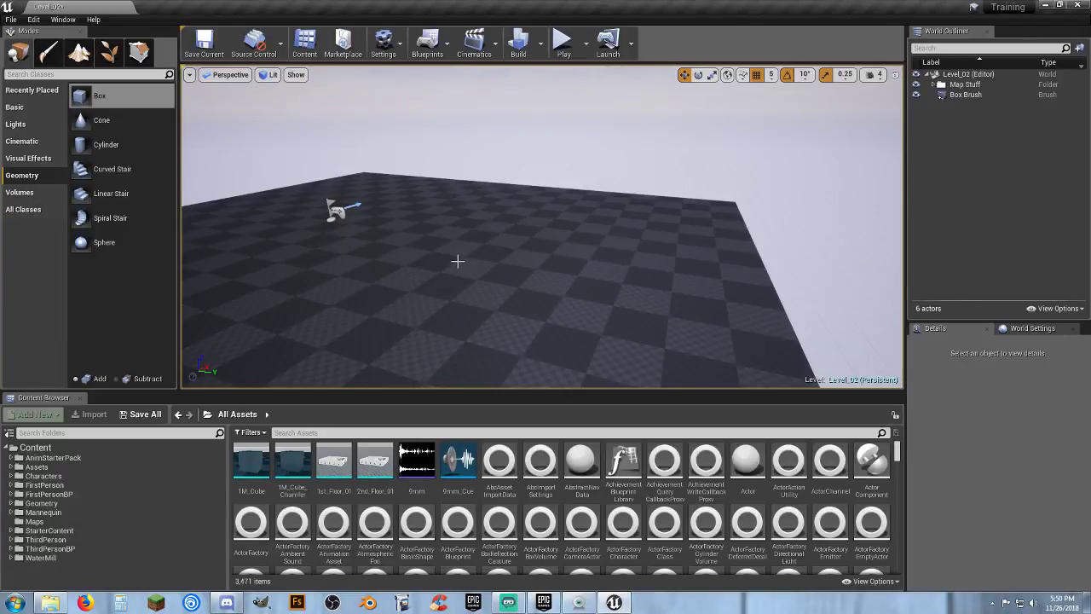
mouse_move(457, 261)
right_down()
mouse_move(449, 252)
mouse_move(482, 263)
mouse_move(384, 264)
mouse_move(460, 255)
right_up()
key(w)
key(s)
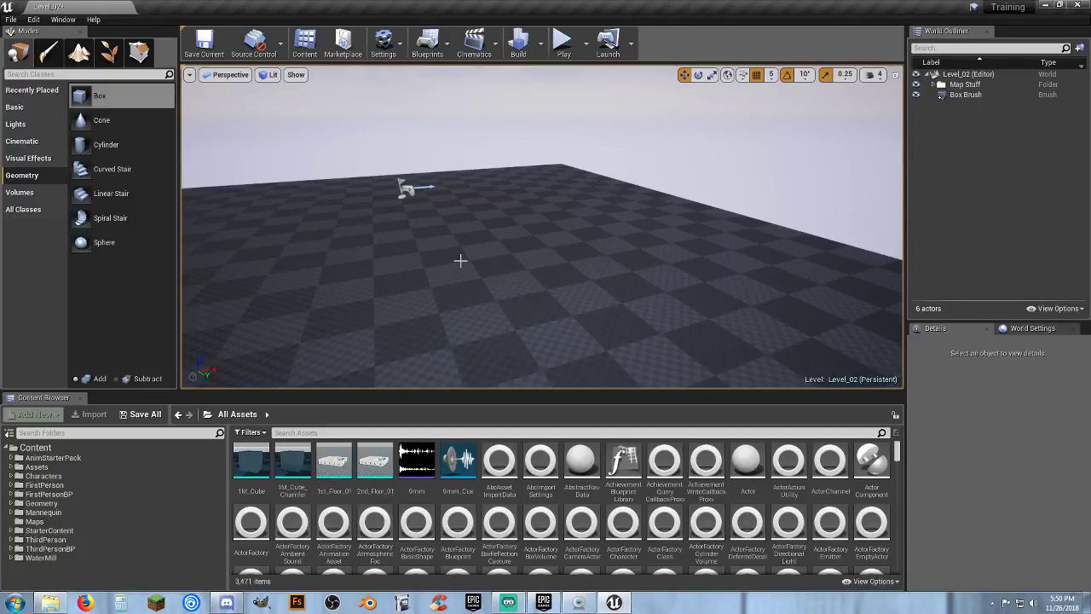
Duplicate the box brush floor and lower the copy to Z -410 directly beneath the original
mouse_move(540, 256)
right_down()
mouse_move(567, 251)
mouse_move(554, 258)
right_up()
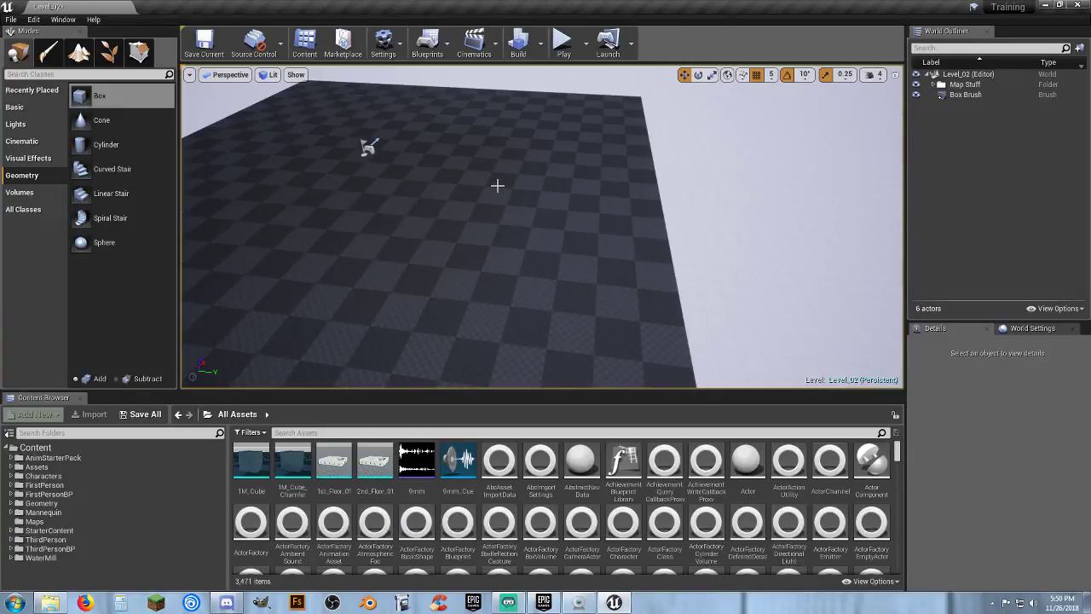
key(w)
mouse_move(497, 185)
right_down()
mouse_move(537, 121)
mouse_move(494, 195)
right_up()
key(s)
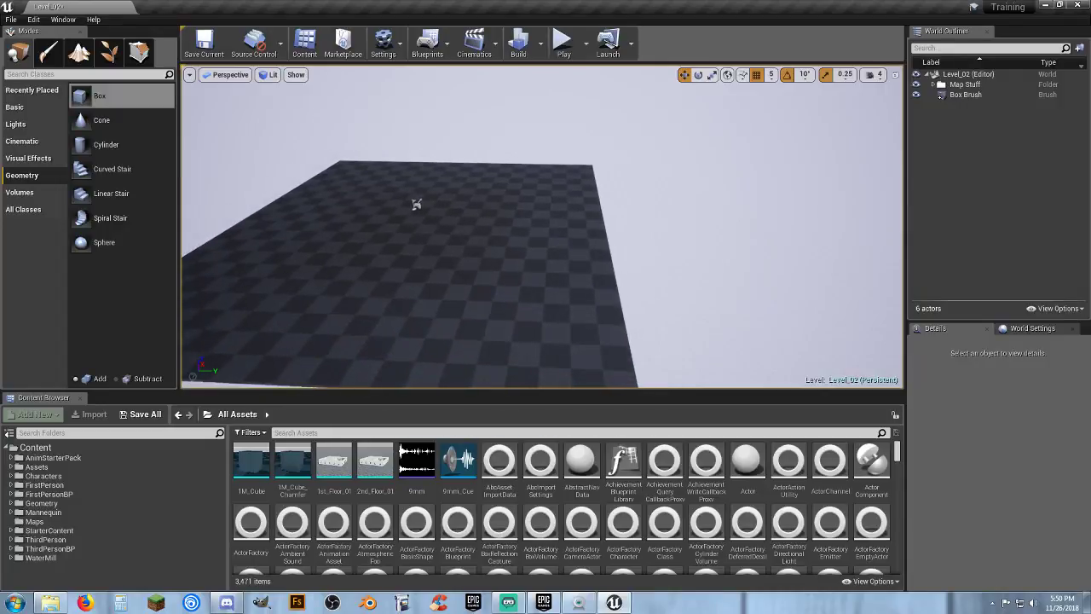
click(478, 237)
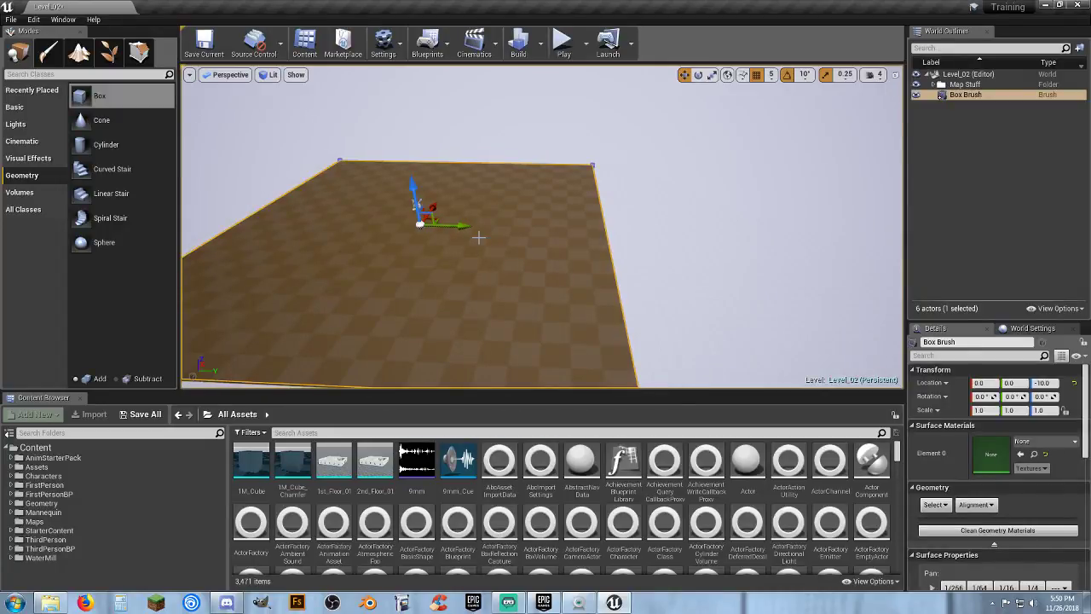
key(ctrl+w)
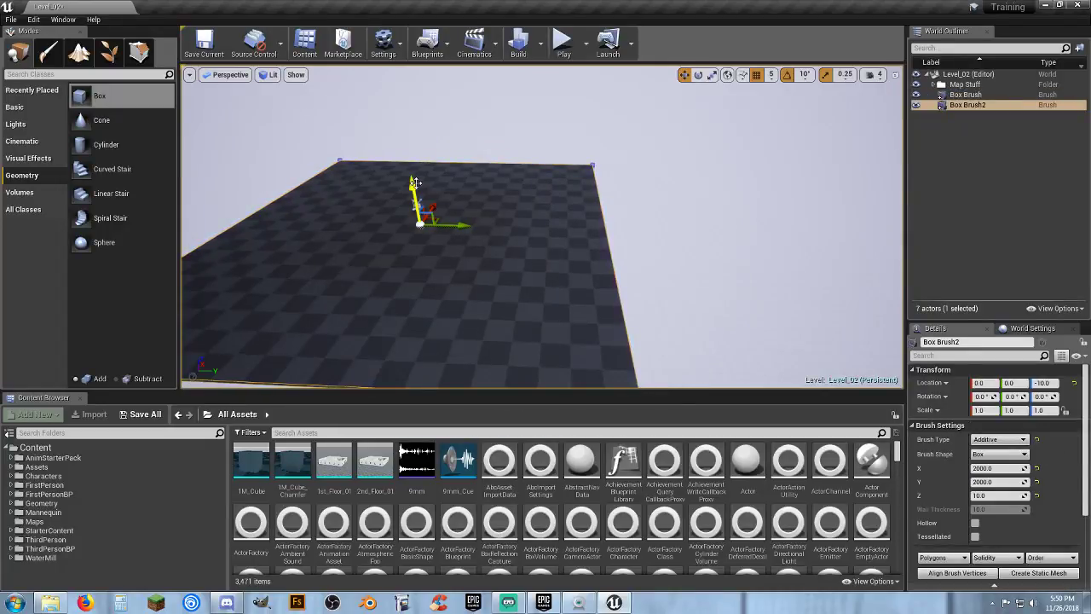
drag(415, 189, 427, 252)
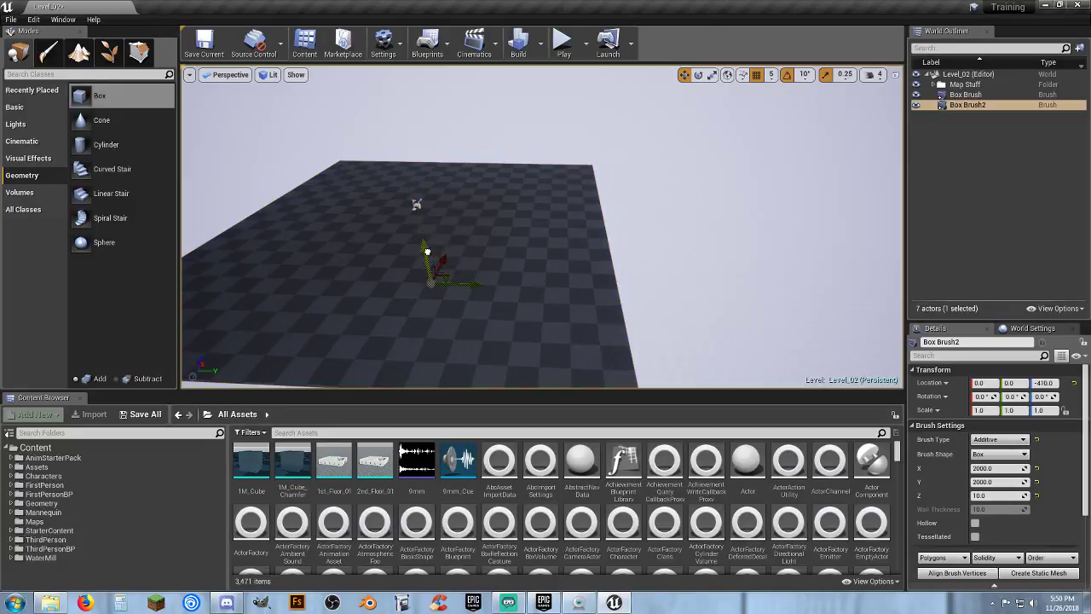
mouse_move(427, 251)
right_down()
mouse_move(429, 277)
mouse_move(452, 298)
mouse_move(358, 239)
mouse_move(409, 162)
mouse_move(477, 170)
mouse_move(529, 222)
mouse_move(419, 254)
right_up()
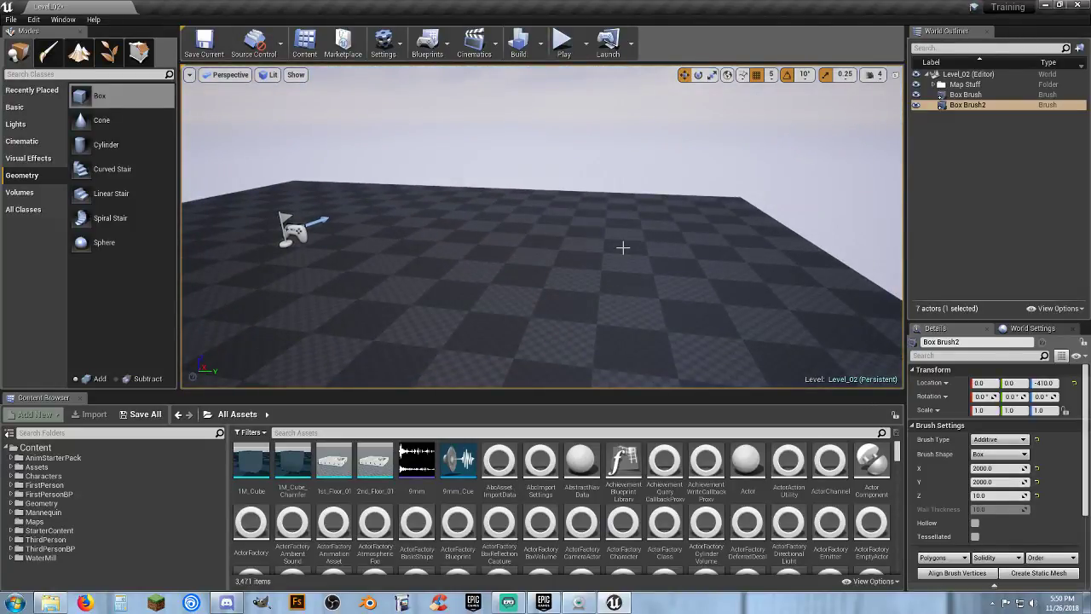
right_drag(619, 247, 543, 260)
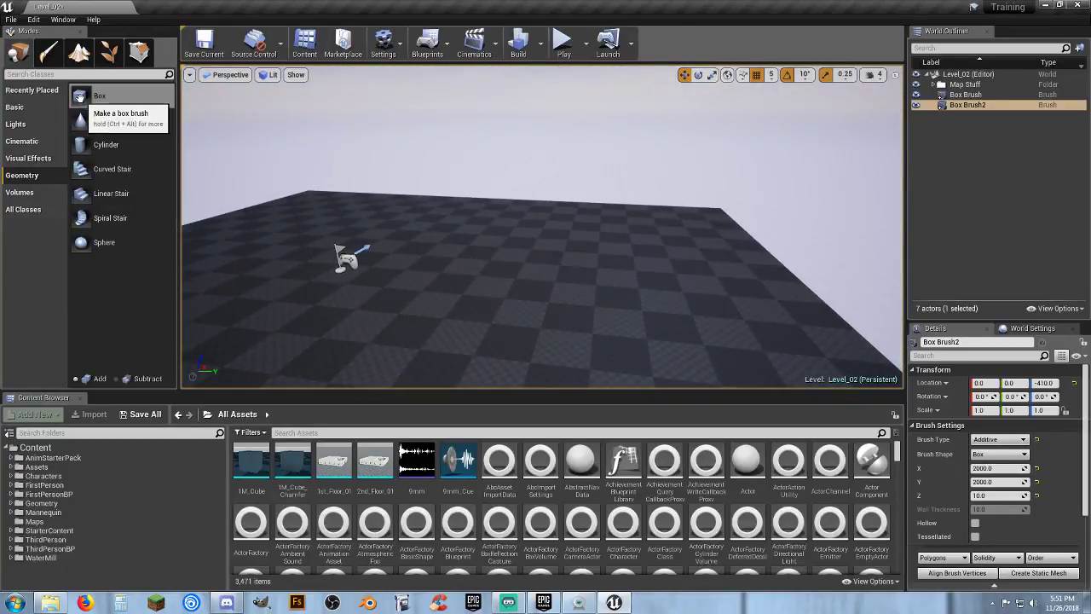
drag(95, 96, 552, 291)
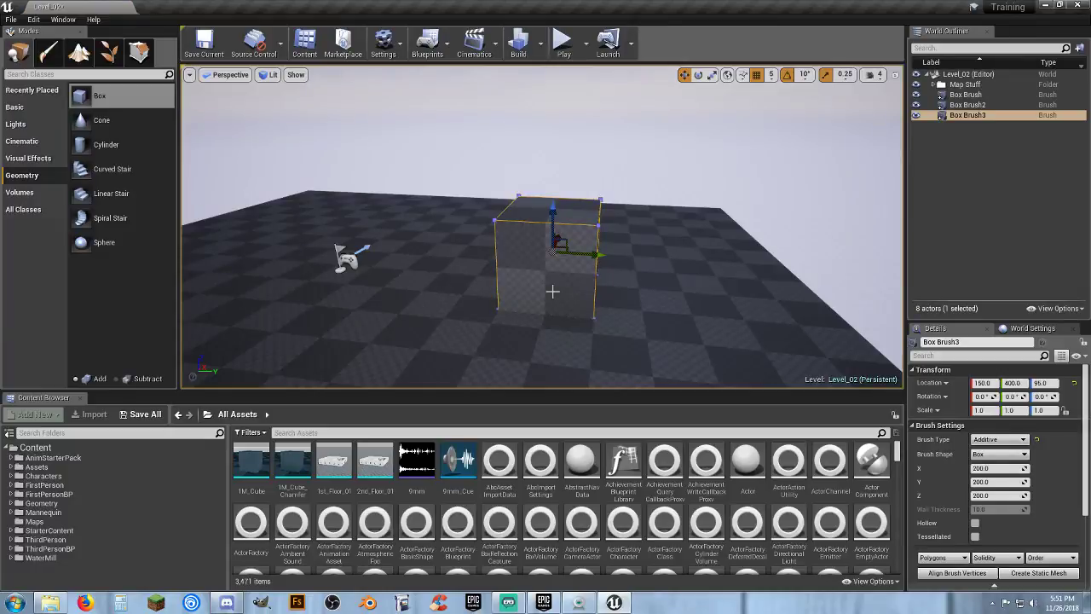
key(Delete)
Place an additive cylinder brush on the upper floor at about X 190, Y 375 and give it 20 sides
drag(81, 143, 546, 285)
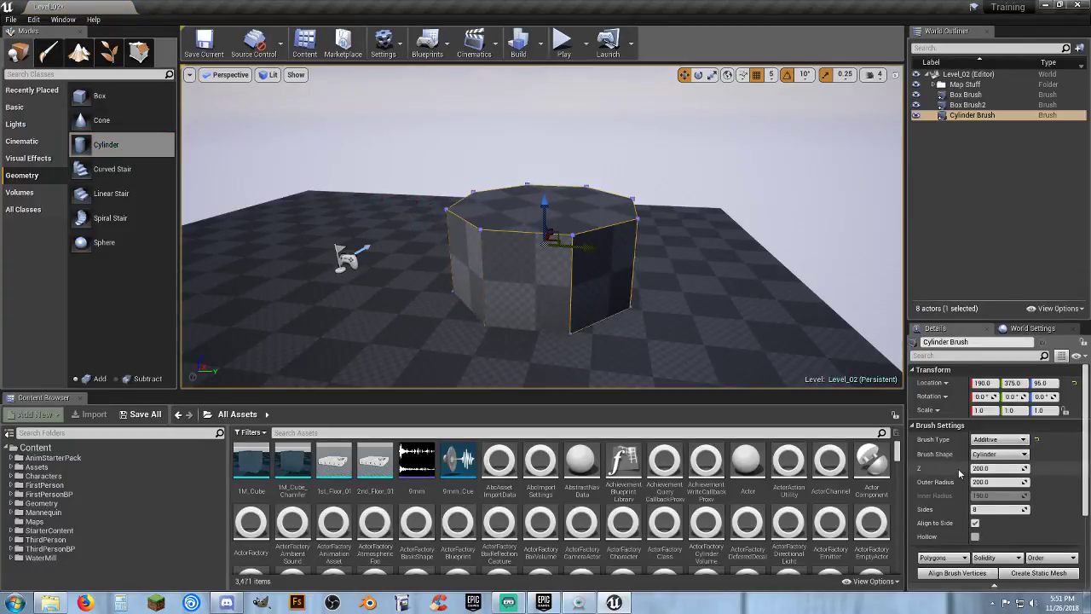
click(992, 509)
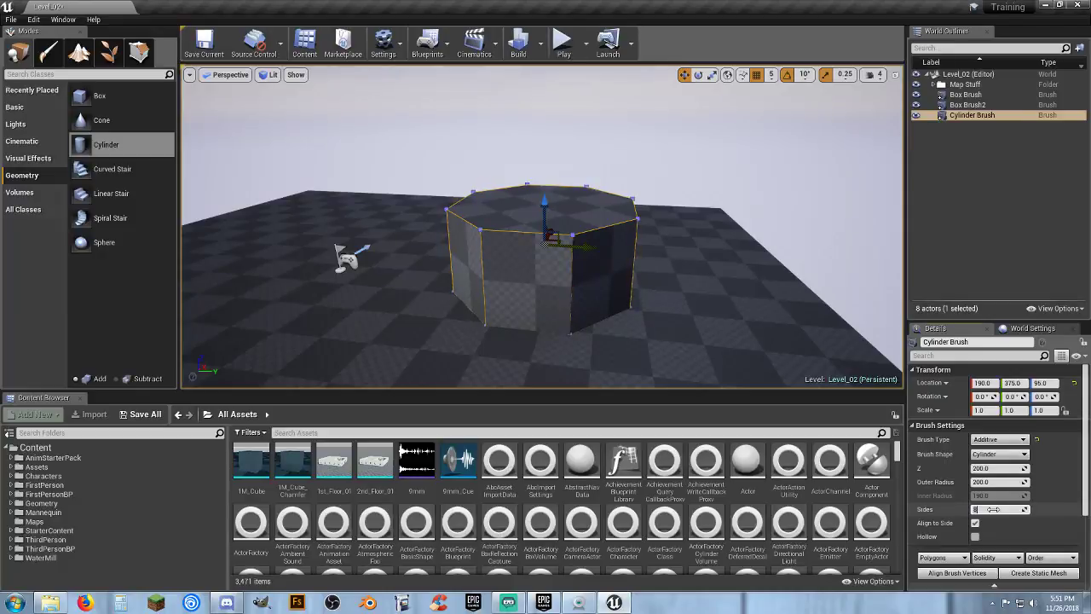
text(20)
key(Return)
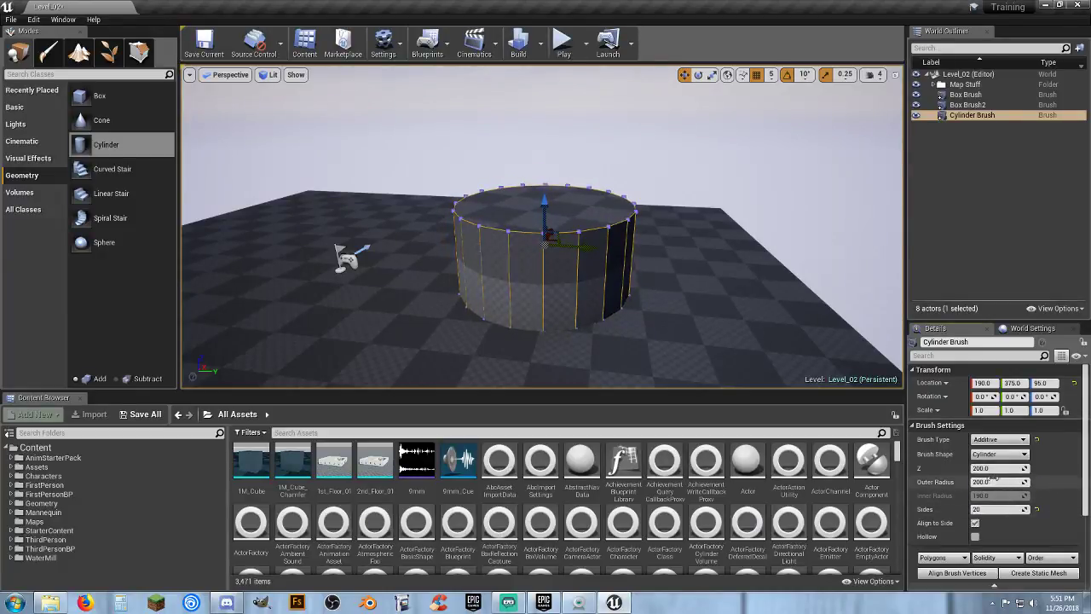
Set the cylinder brush's outer radius to 100 and its Z height to 12
click(996, 481)
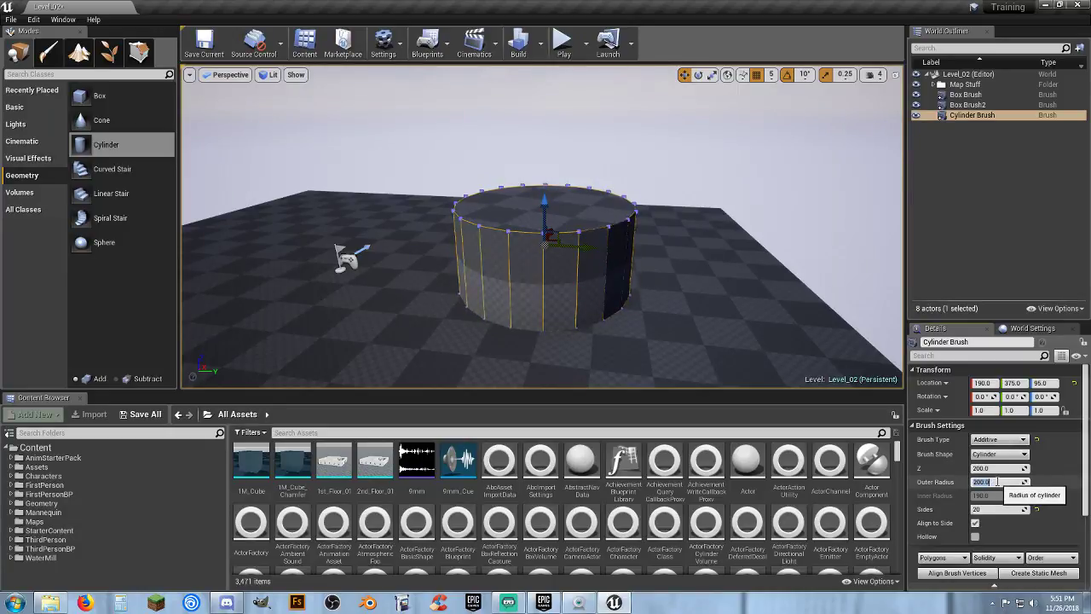
text(190)
key(Return)
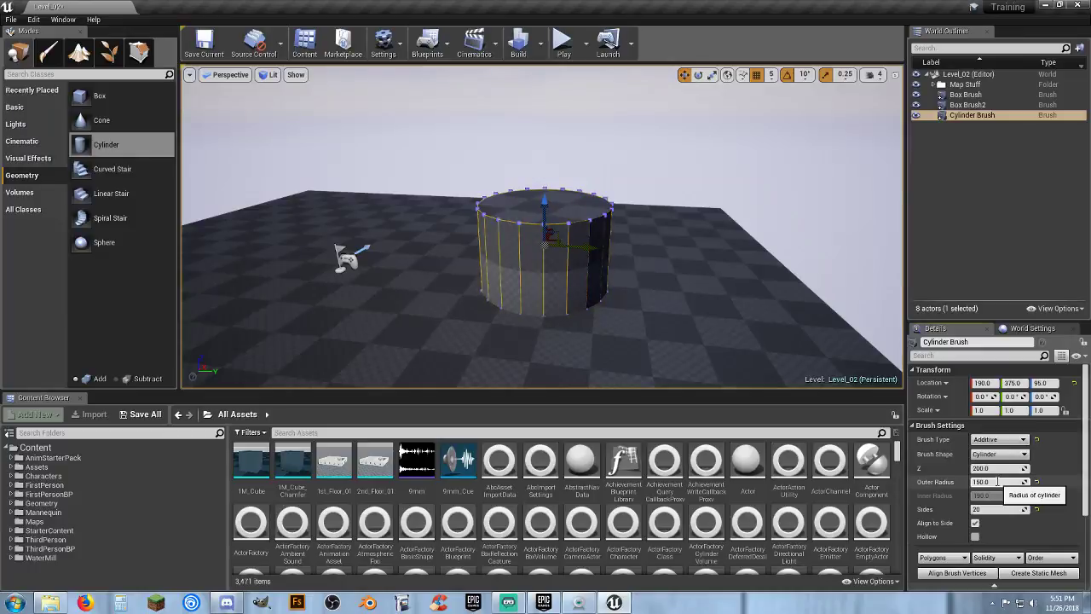
click(997, 481)
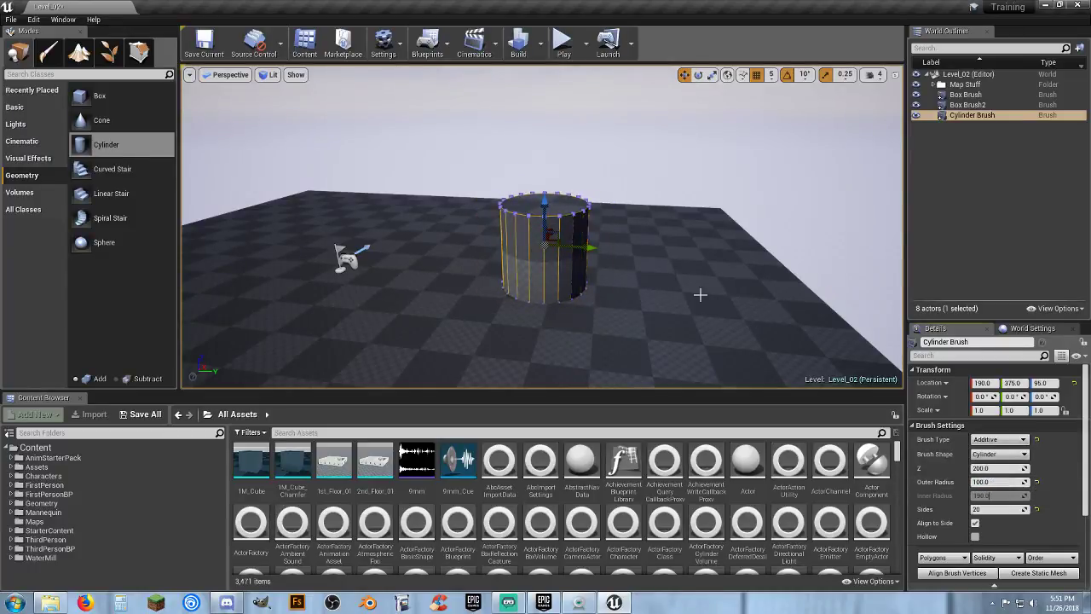
click(996, 469)
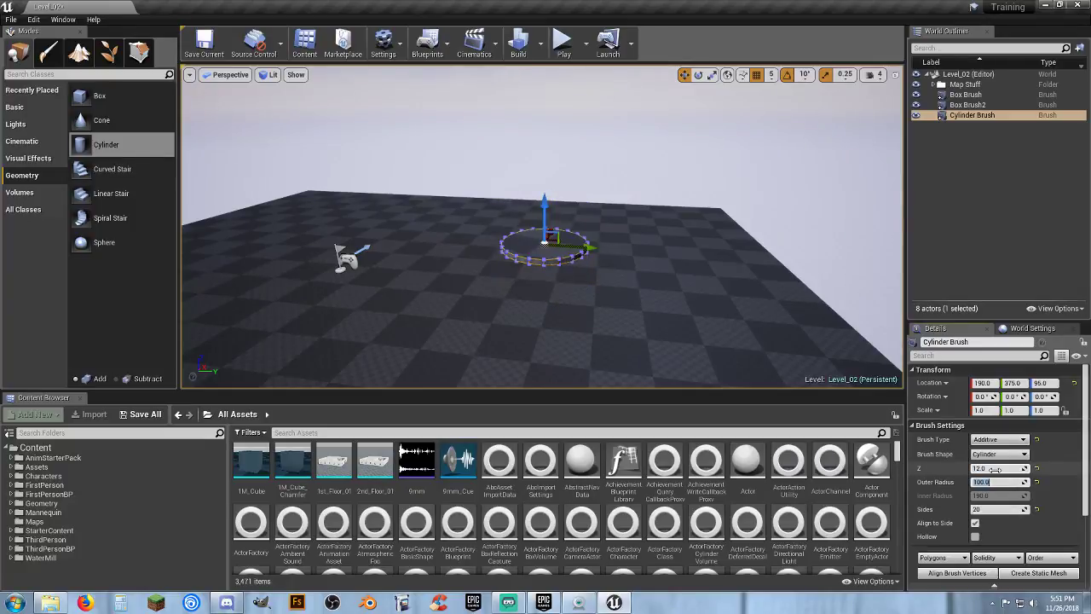
Lower the cylinder brush into the upper floor at location Z -10 and change its brush type to Subtractive
click(1051, 383)
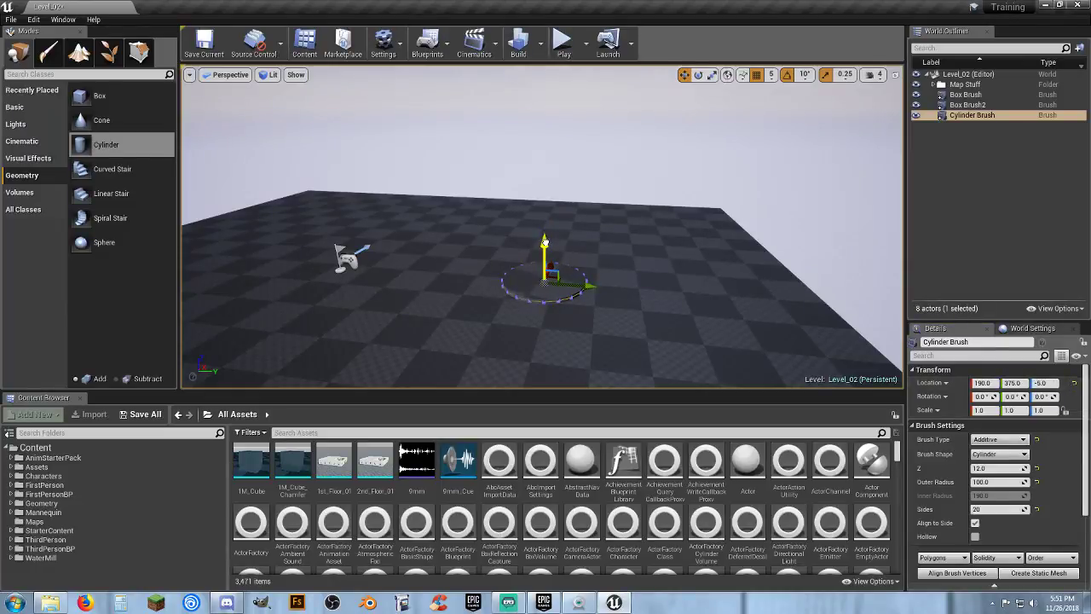
click(998, 439)
click(1000, 456)
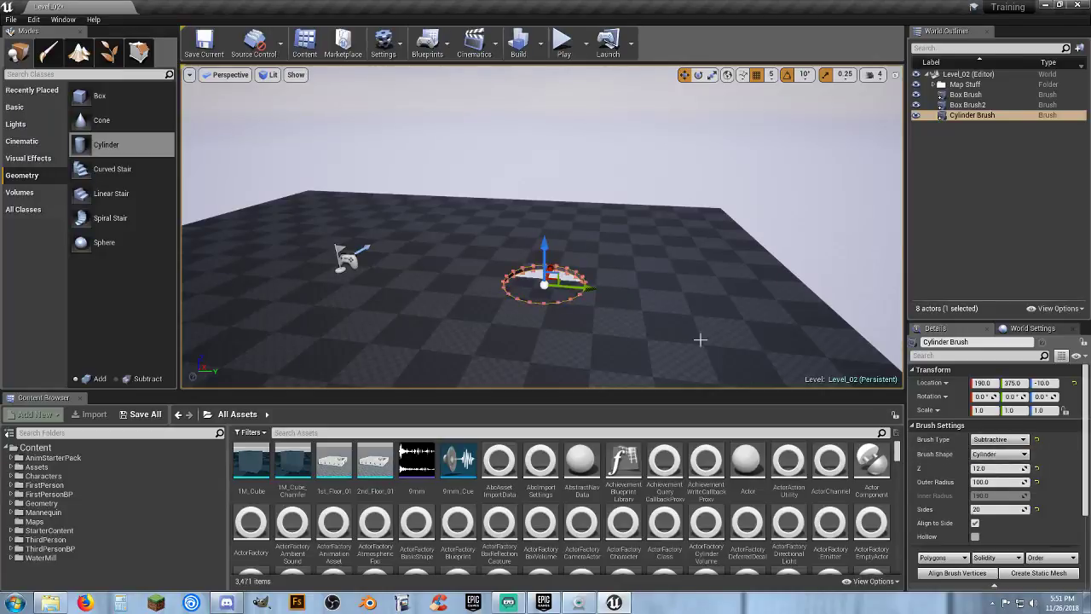
Play-test the level by dropping through the round hole onto the lower floor, and end the play session
key(w)
mouse_move(698, 339)
right_down()
mouse_move(695, 375)
mouse_move(597, 374)
mouse_move(554, 362)
right_up()
key(d)
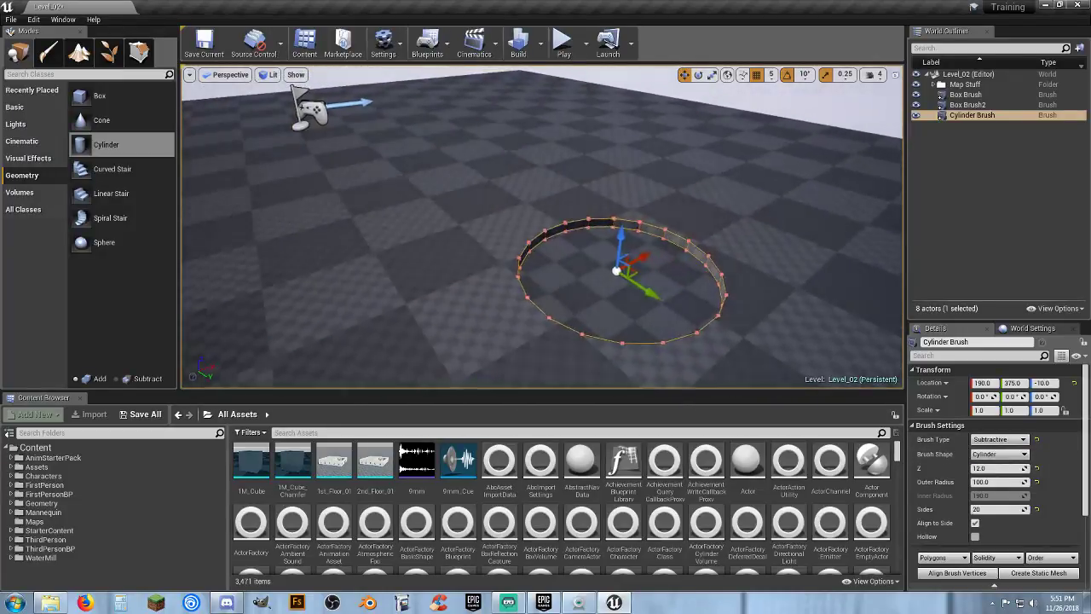
click(563, 41)
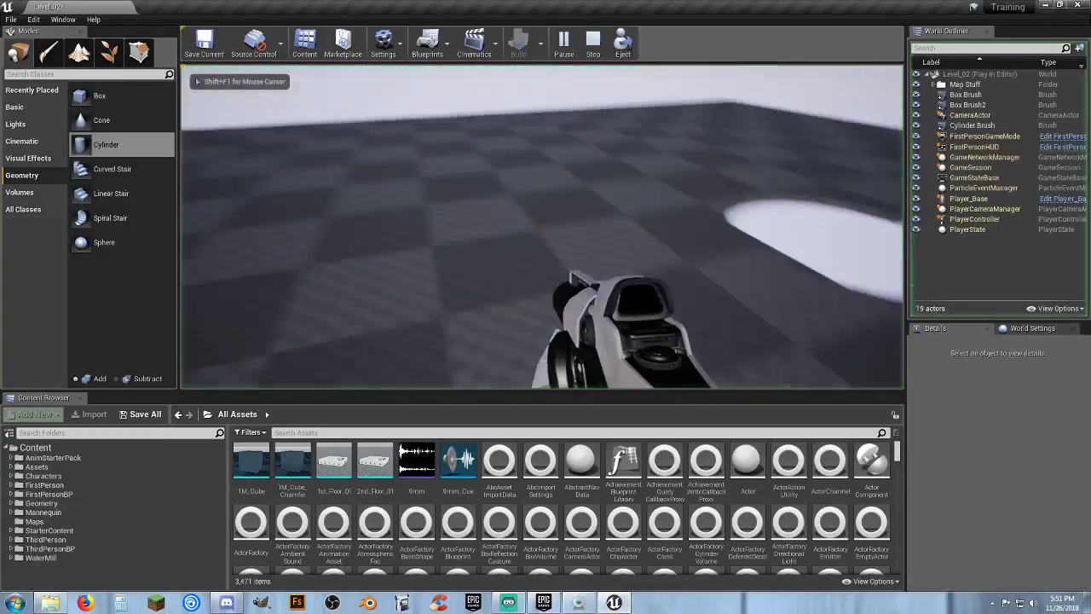
key(w)
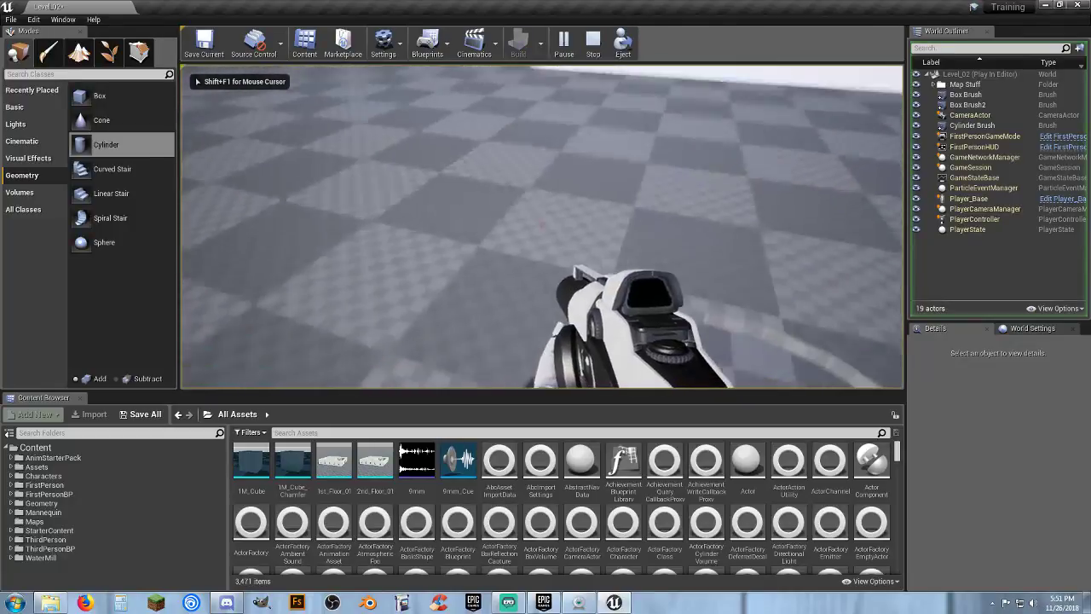
key(w)
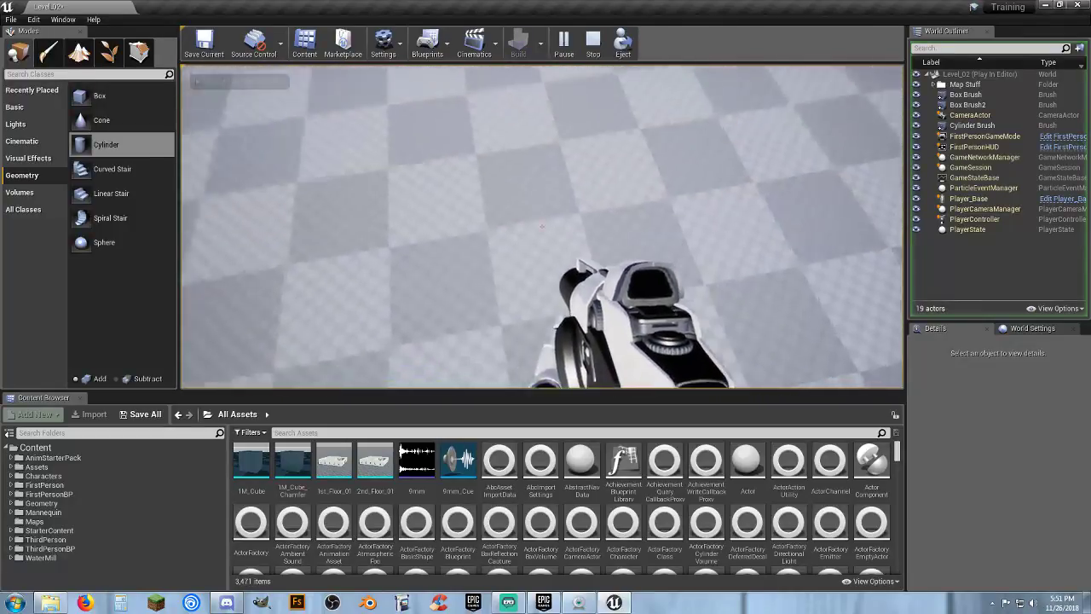
key(w)
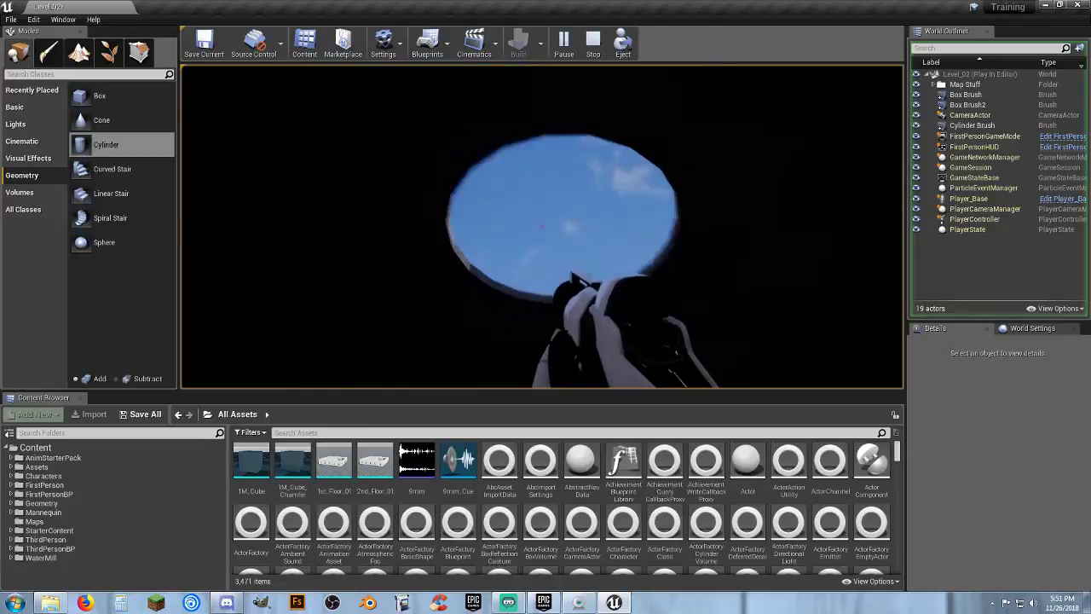
key(space)
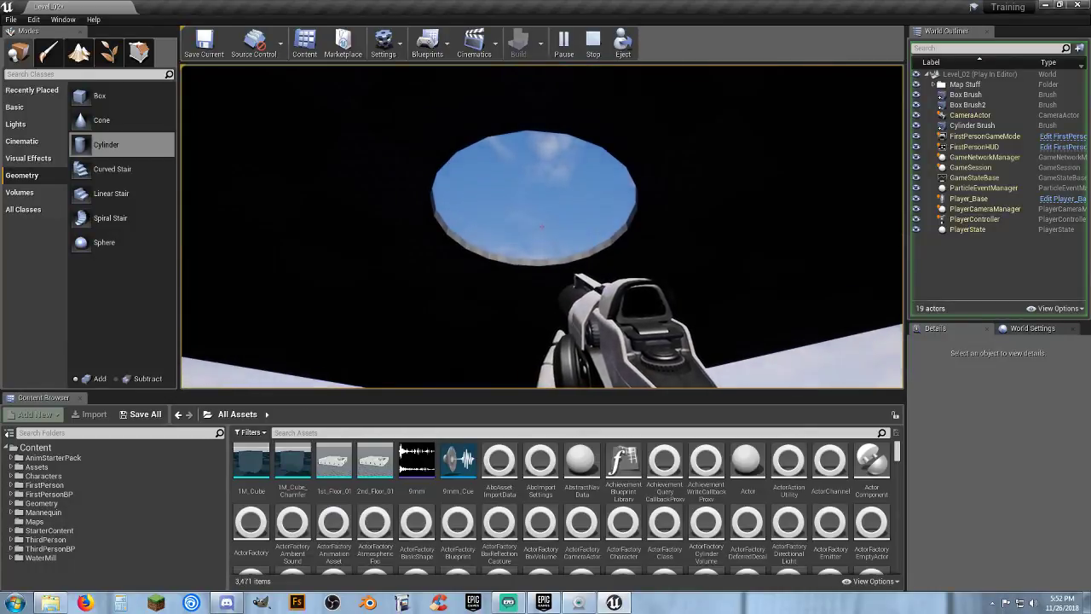
key(Escape)
Try to turn a duplicate of the subtractive cylinder brush into a hollow additive one at Z 120, and delete it
right_drag(835, 236, 835, 375)
right_drag(542, 255, 481, 260)
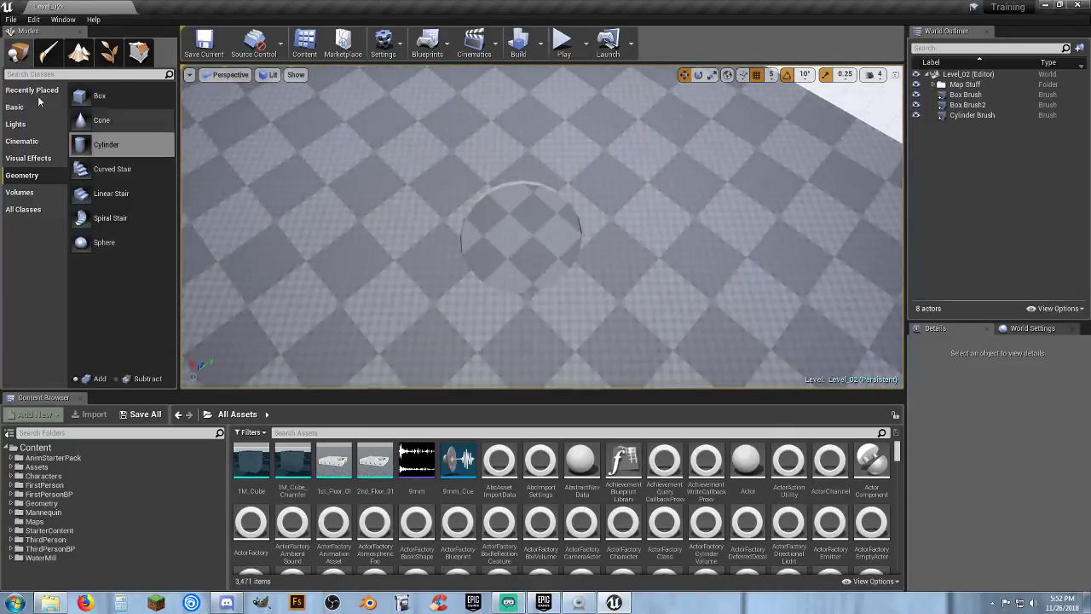
click(976, 116)
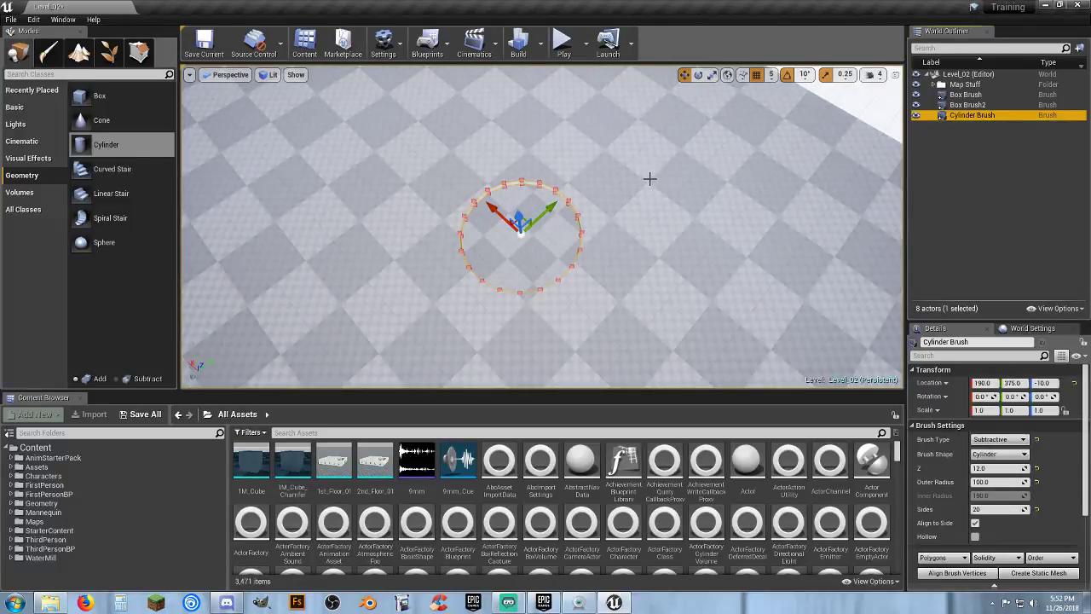
key(ctrl+w)
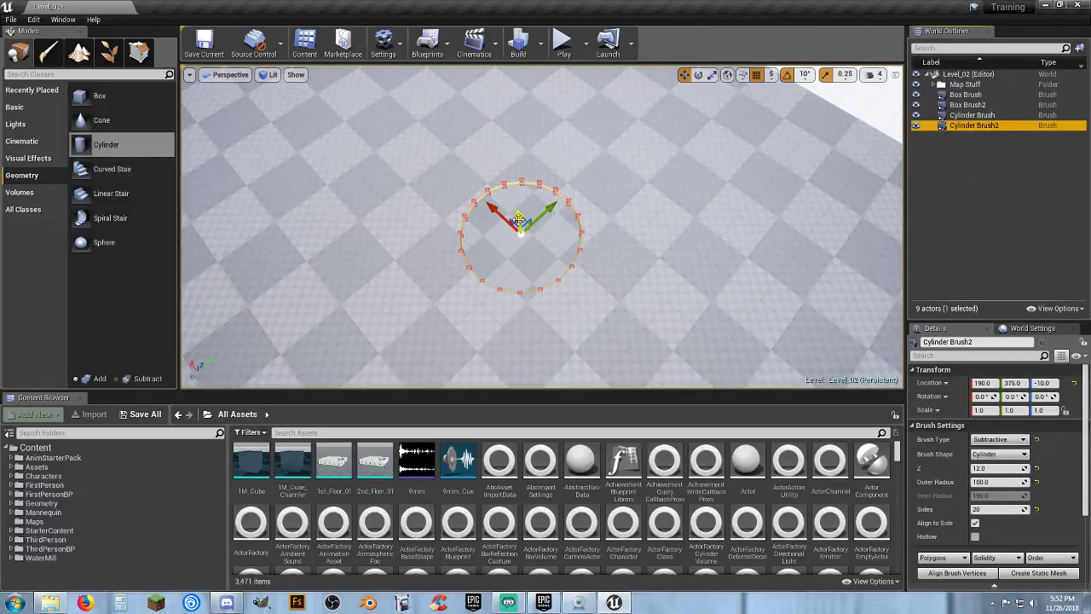
click(998, 439)
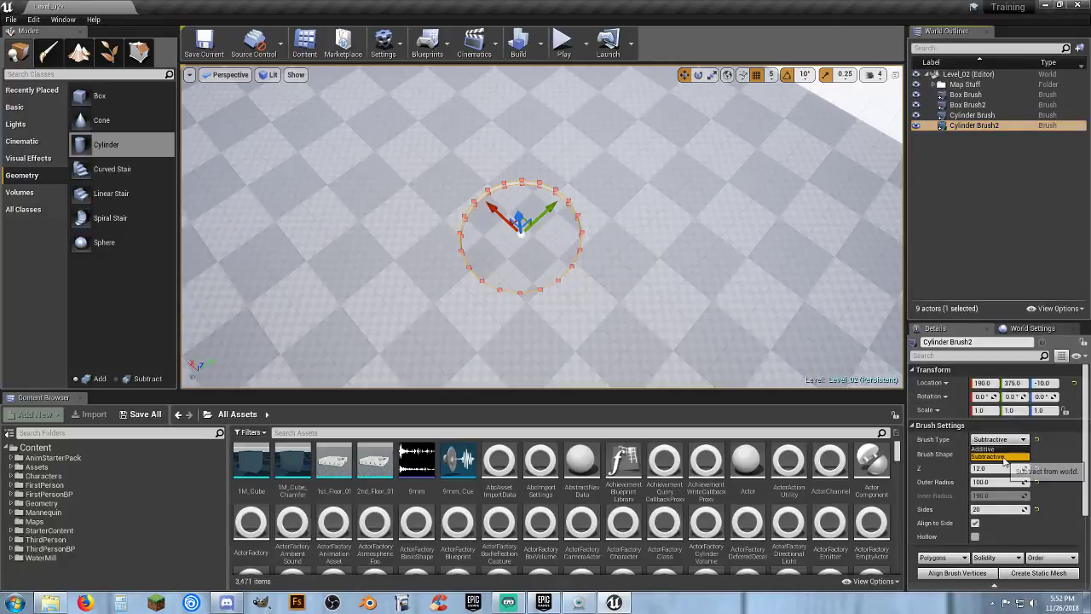
click(984, 448)
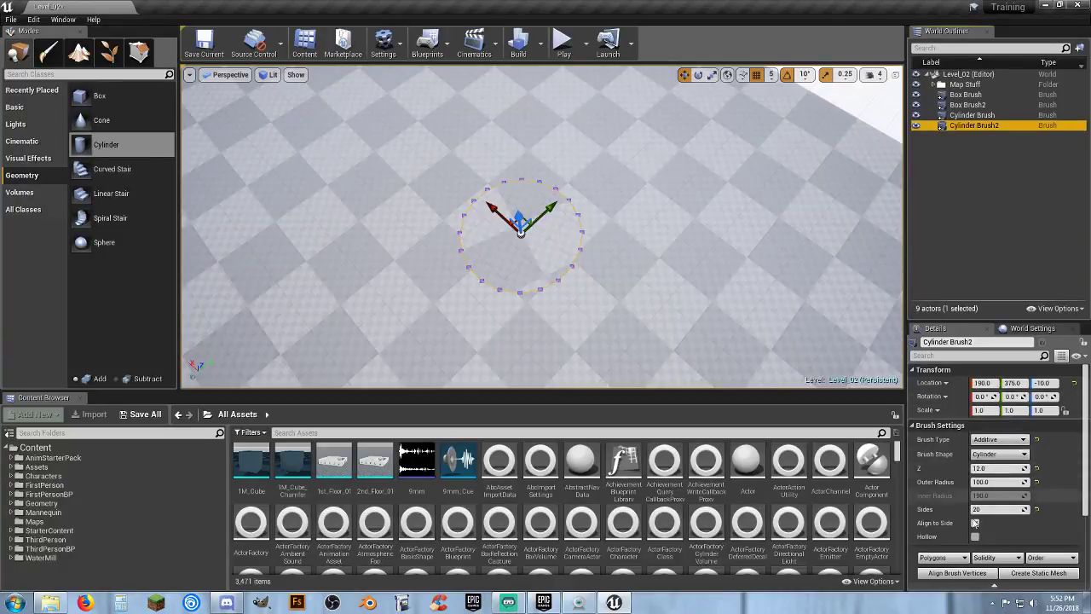
click(975, 536)
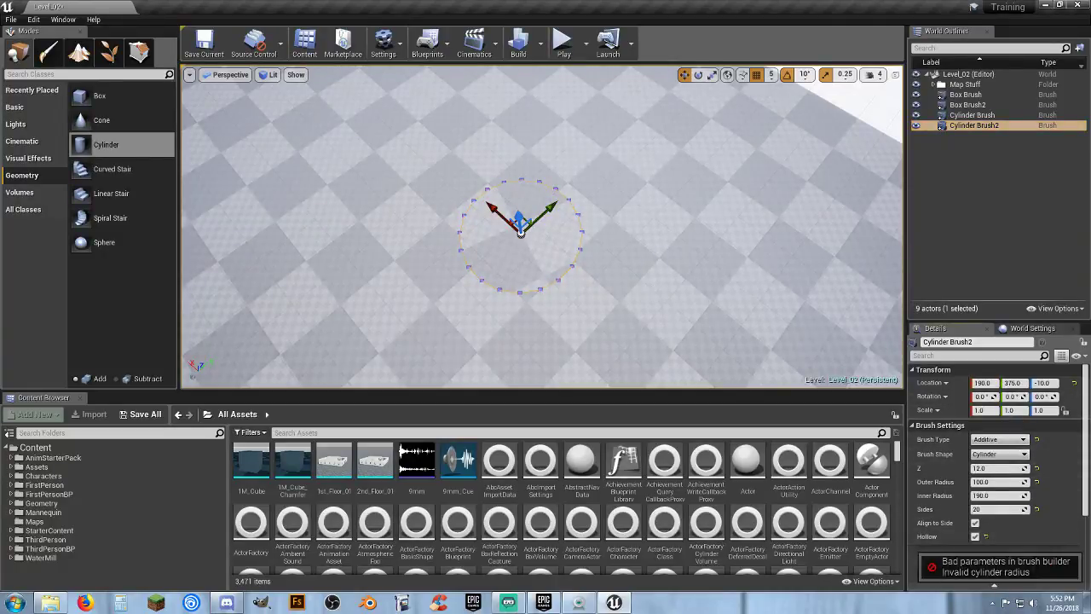
right_drag(653, 297, 588, 238)
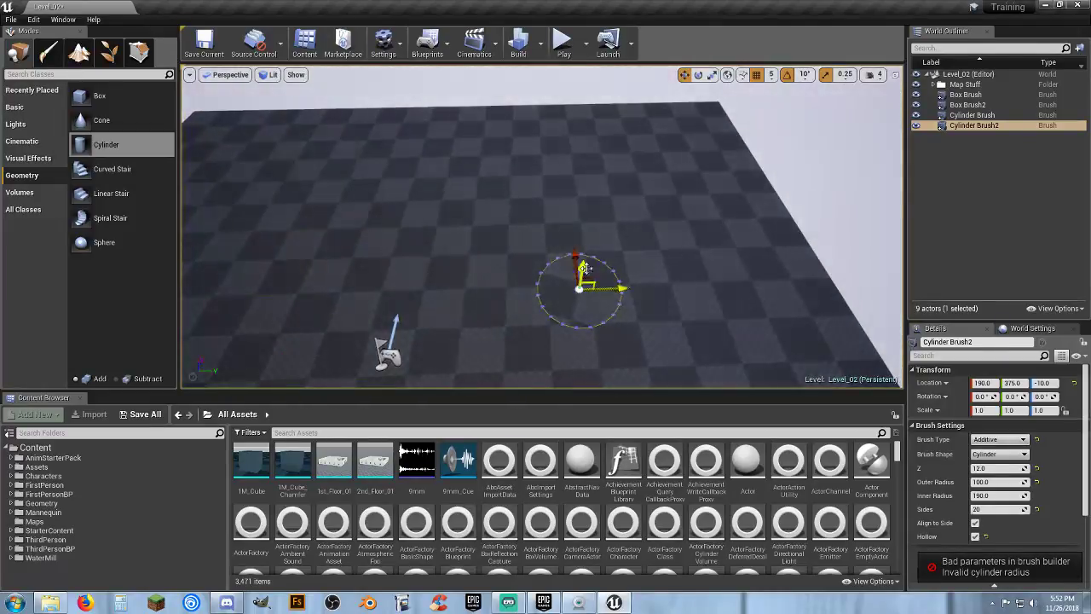
drag(581, 273, 584, 241)
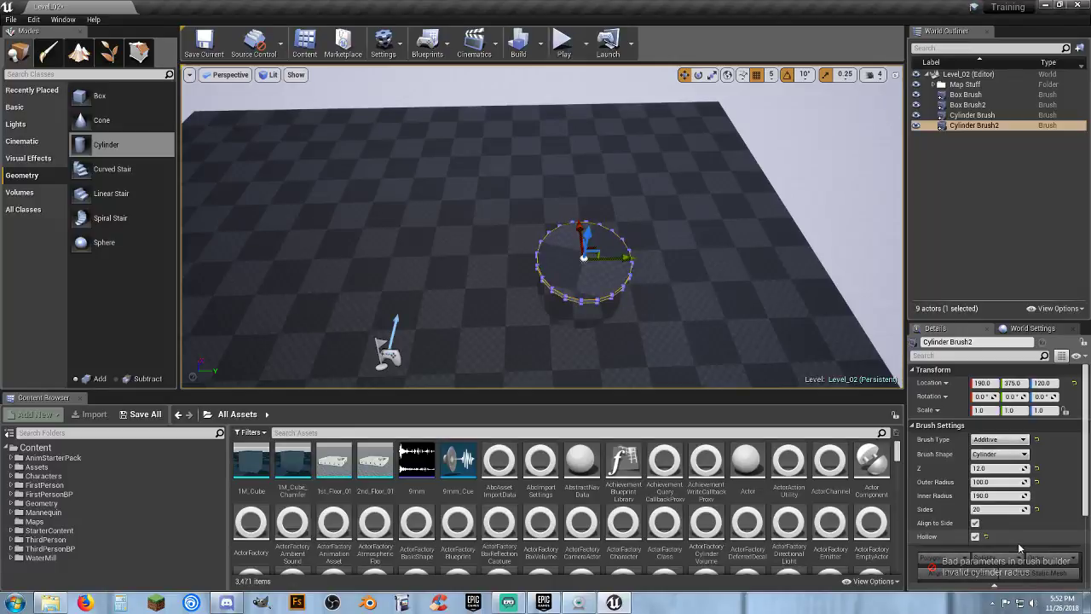
key(Delete)
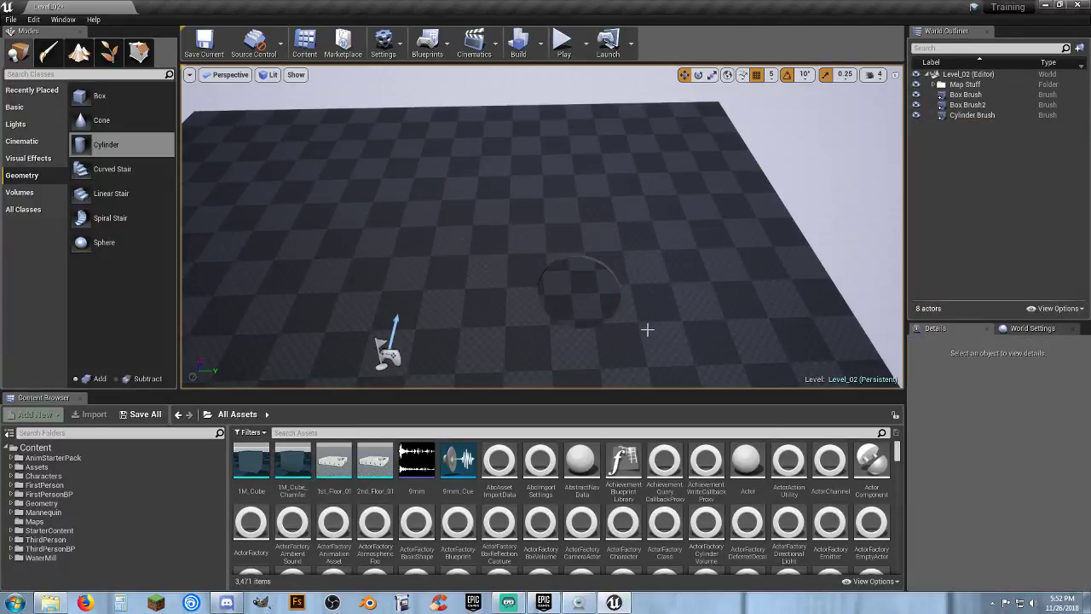
Place a new additive cylinder brush beside the hole at about X 400, Y 245, with 20 sides and Z height 100
mouse_move(79, 142)
mouse_down()
mouse_move(506, 236)
mouse_move(524, 223)
mouse_up()
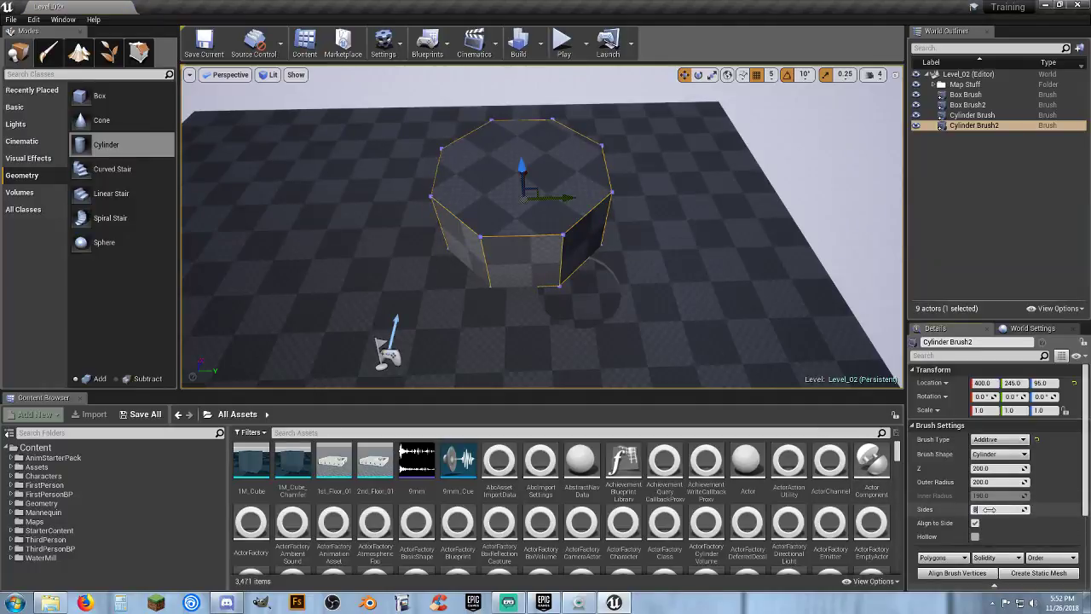
text(20)
key(Return)
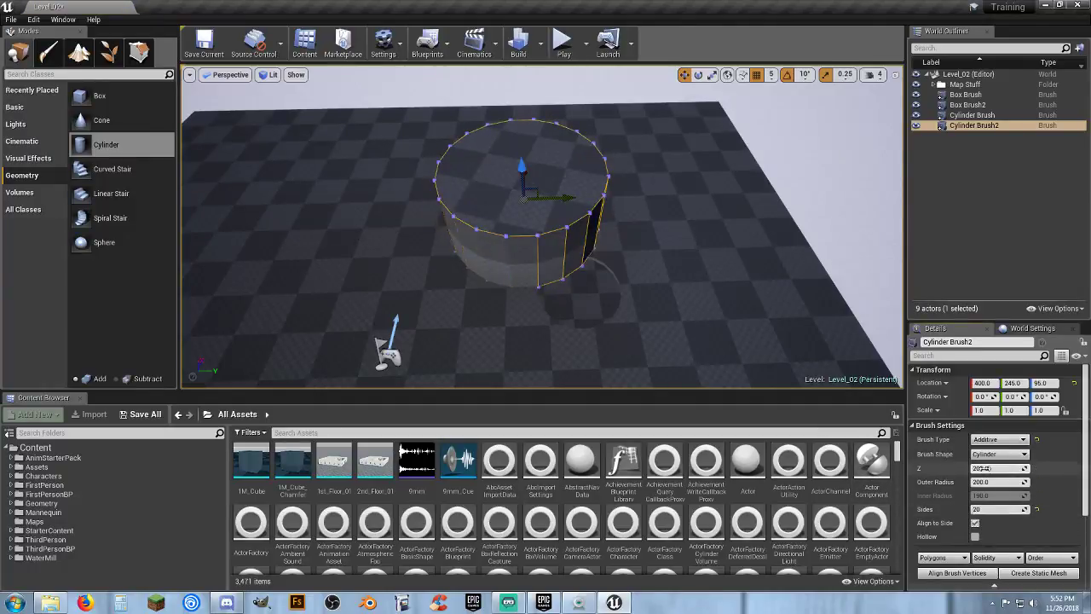
click(995, 469)
text(100)
key(Tab)
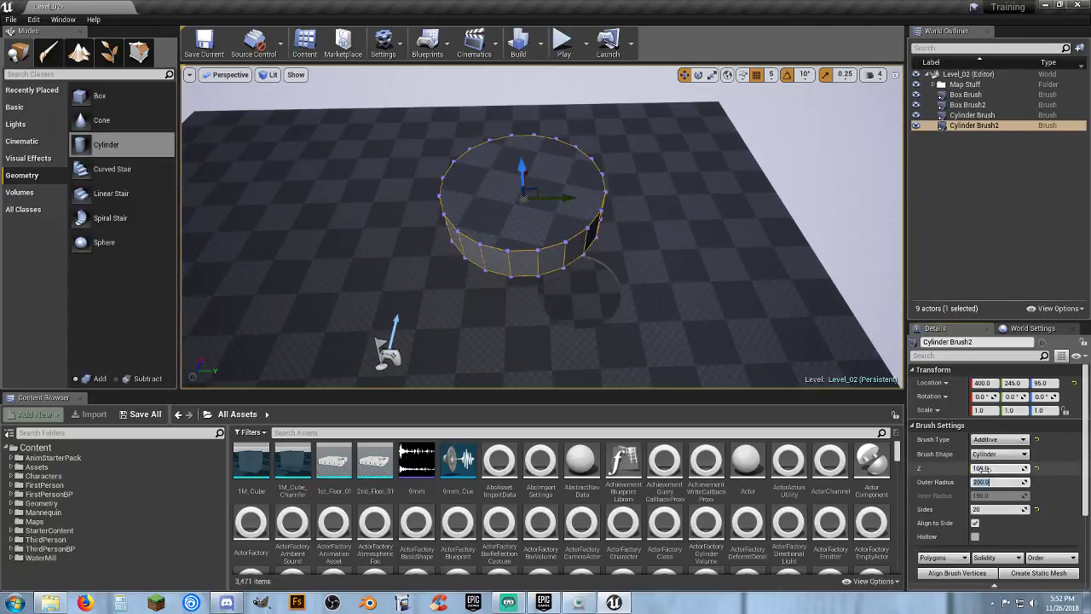
Make the new additive cylinder brush hollow and move it over the round hole to location X 200, Y 375, Z 40
click(978, 117)
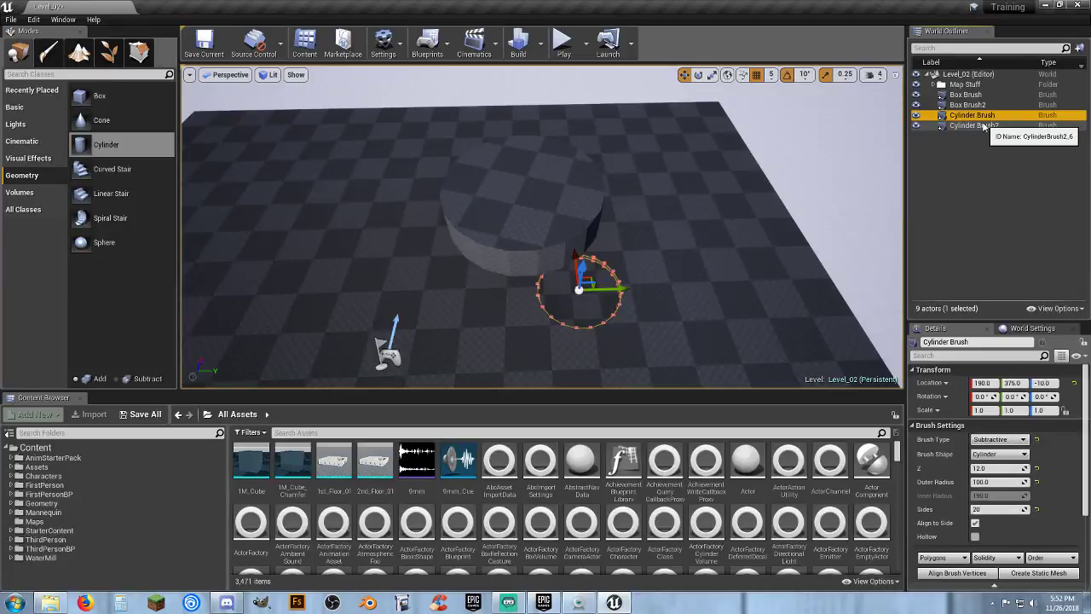
click(982, 126)
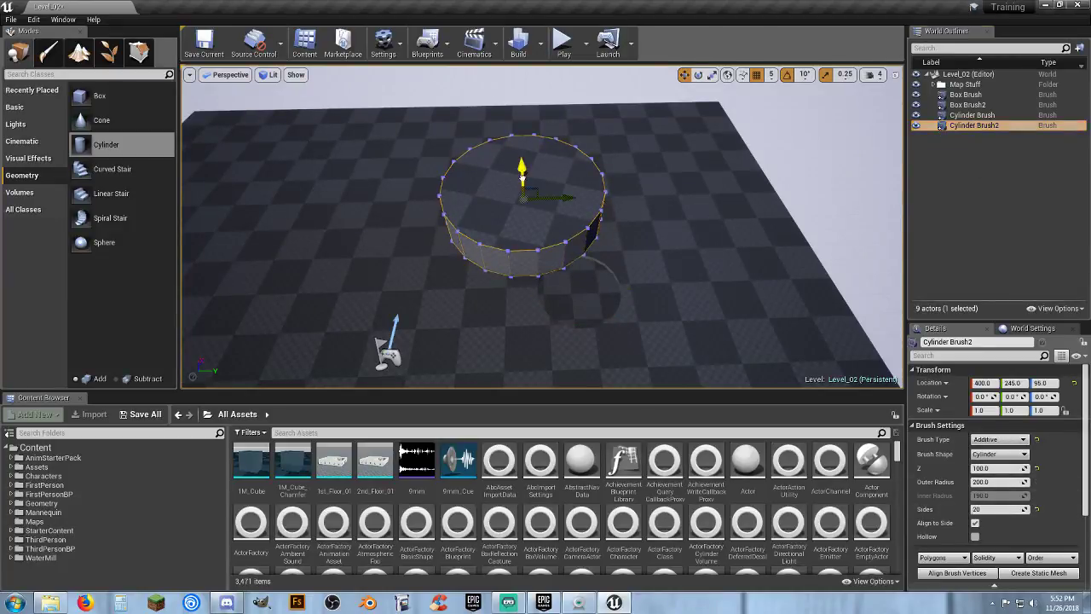
drag(518, 193, 528, 224)
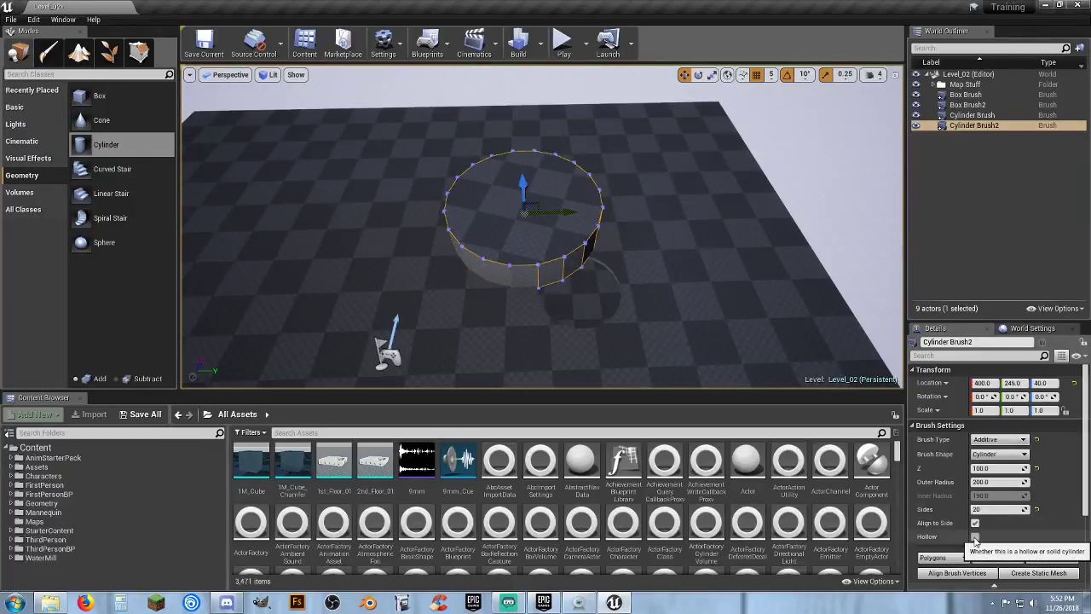
click(975, 537)
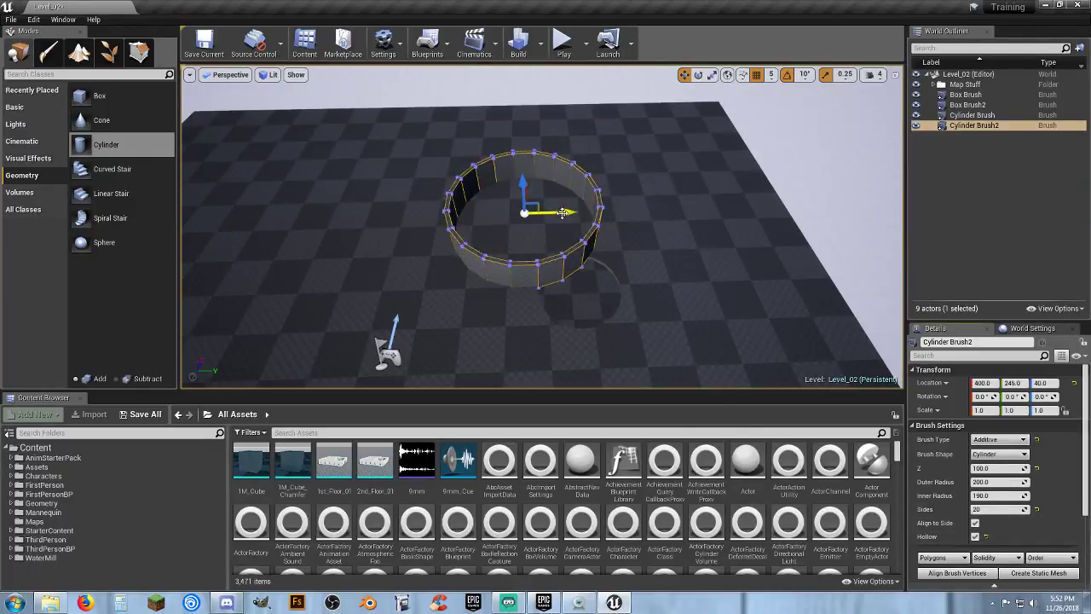
drag(562, 212, 611, 212)
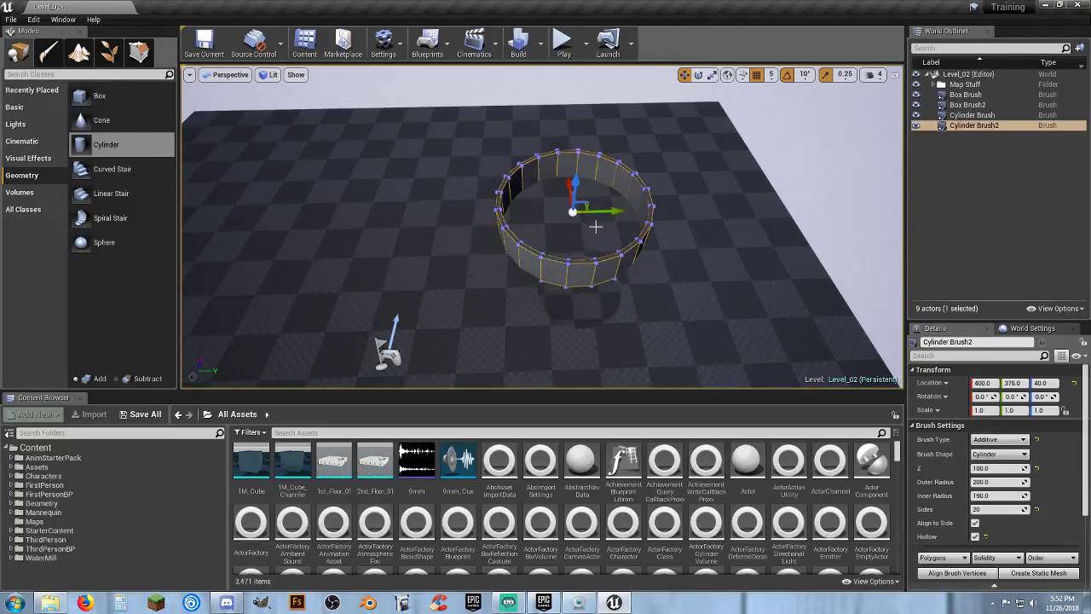
drag(567, 181, 579, 256)
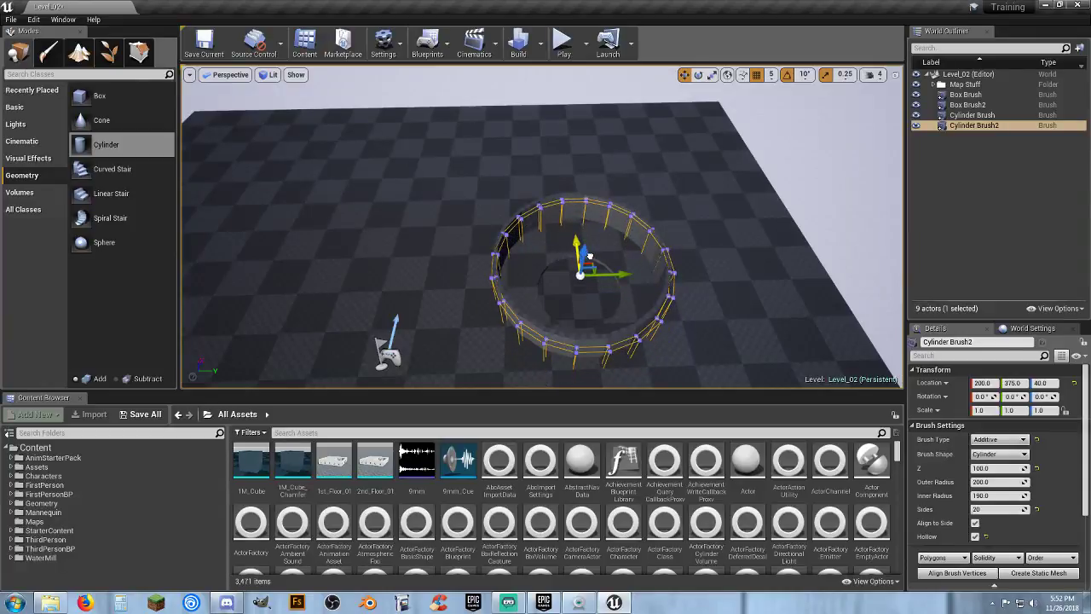
Set the hollow cylinder brush's inner radius to 80 and its outer radius to 100
click(995, 495)
key(Return)
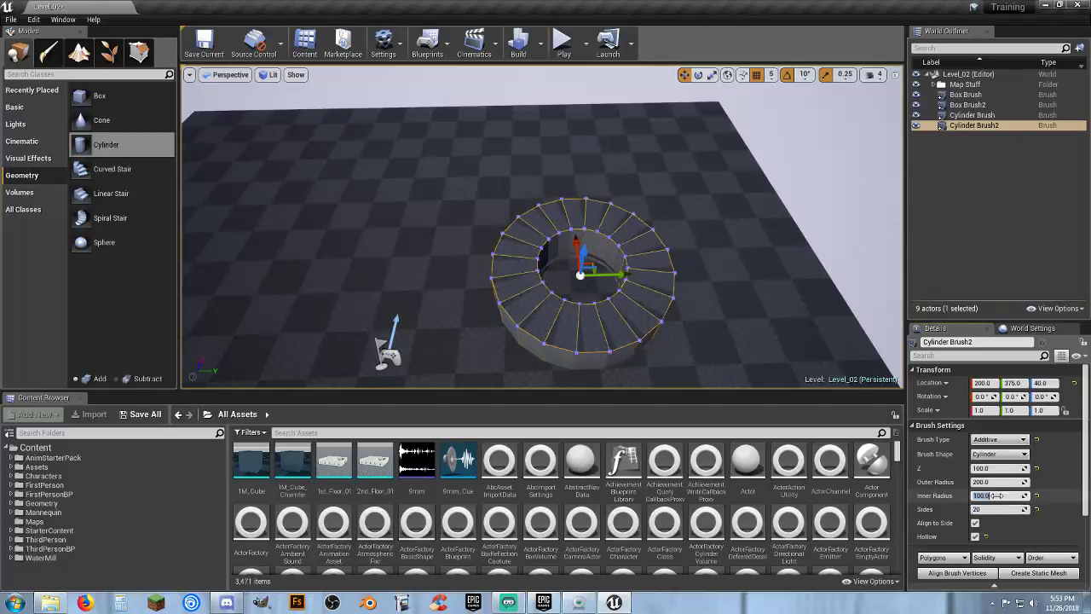
key(Return)
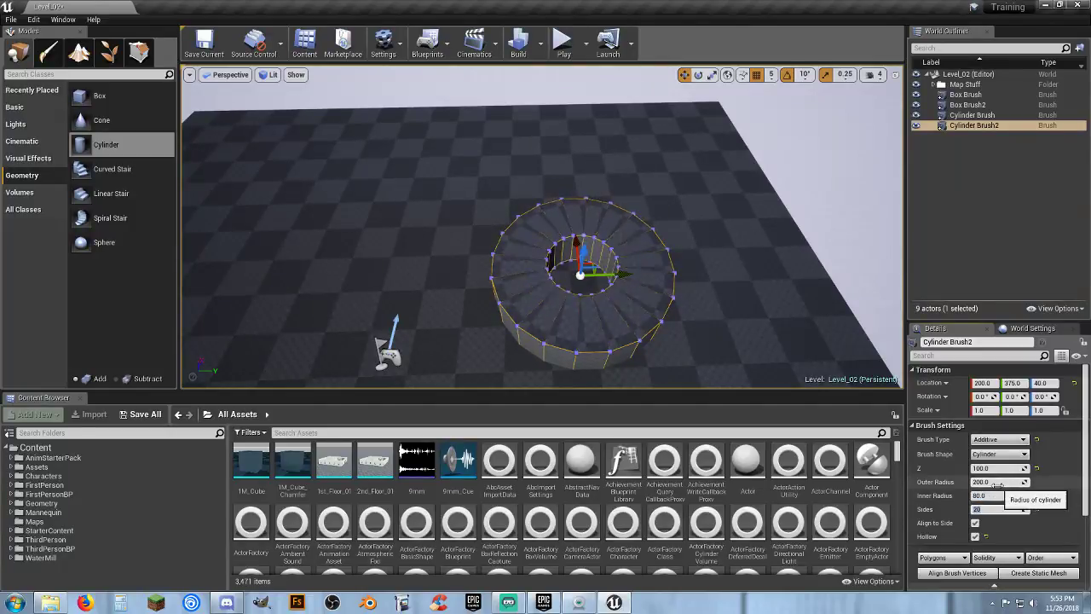
click(997, 482)
key(Tab)
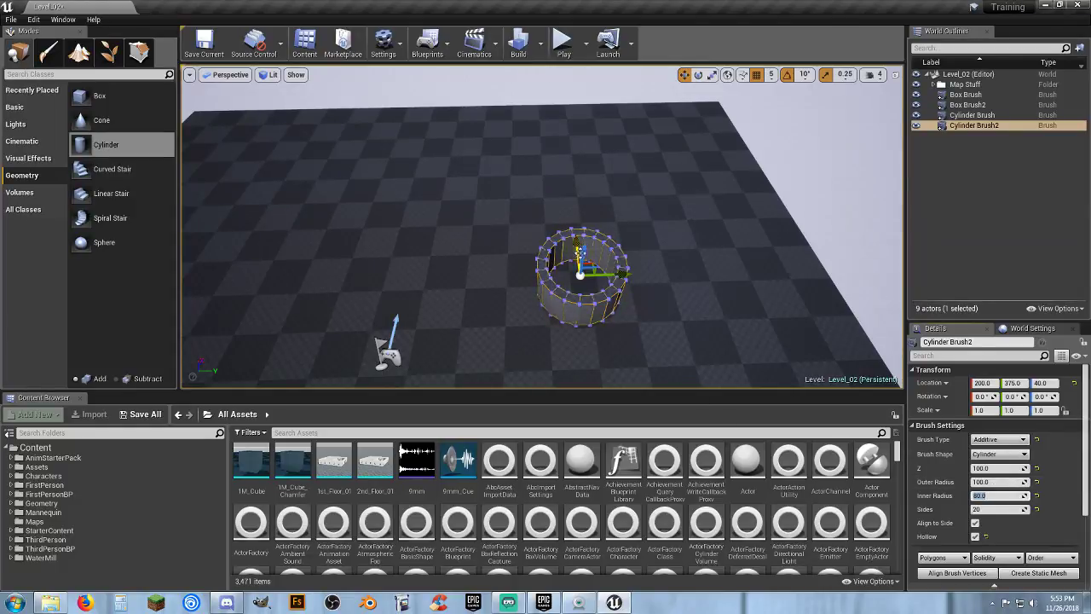
Lower the hollow cylinder brush into the hole to location Z -55 and nudge it to Y 380
drag(580, 252, 581, 277)
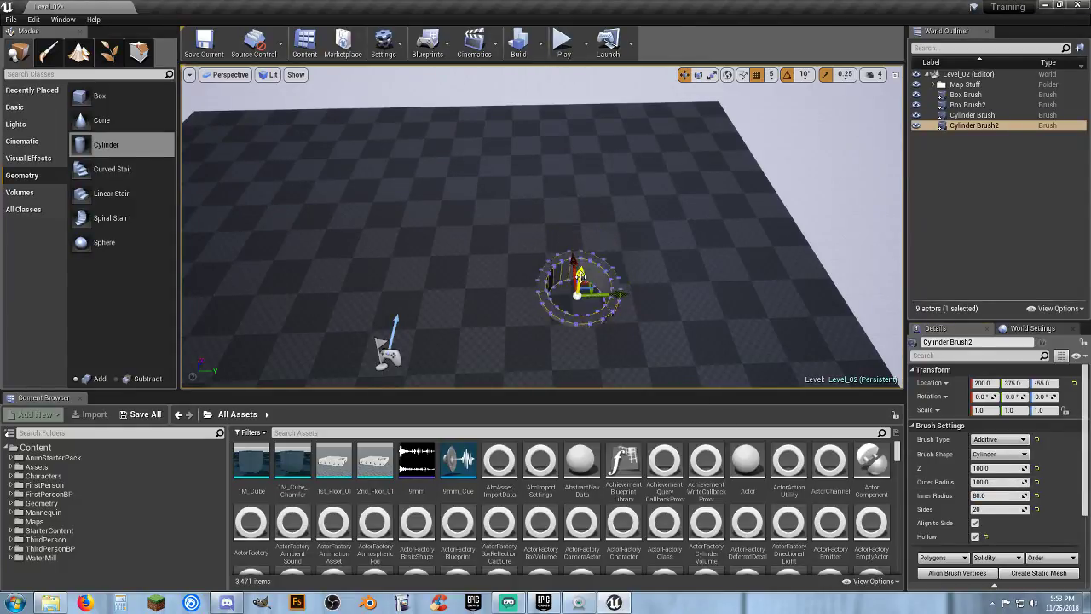
right_drag(571, 343, 563, 338)
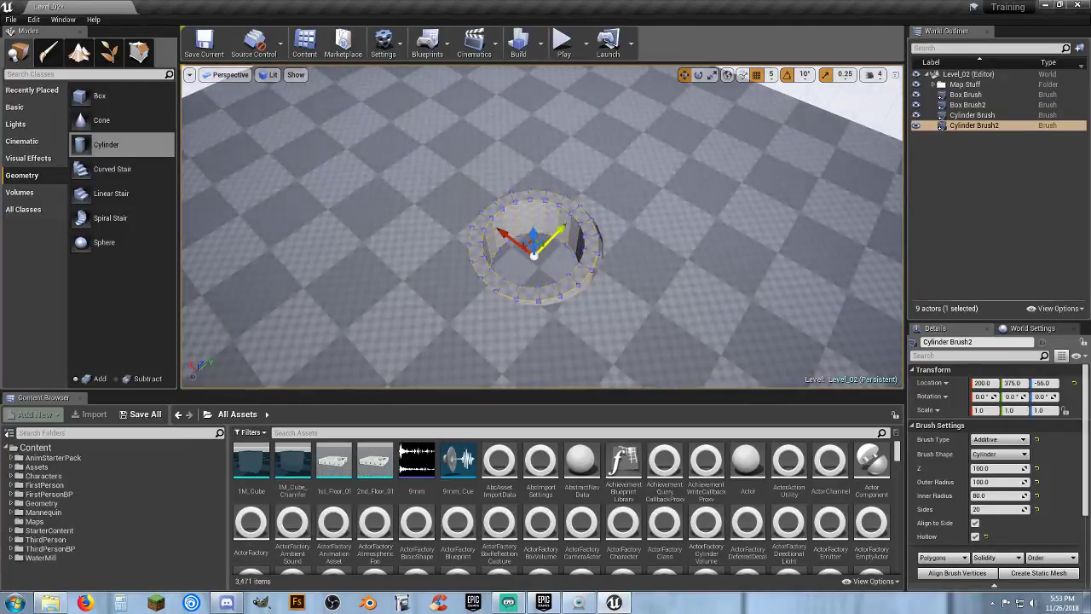
drag(559, 229, 563, 227)
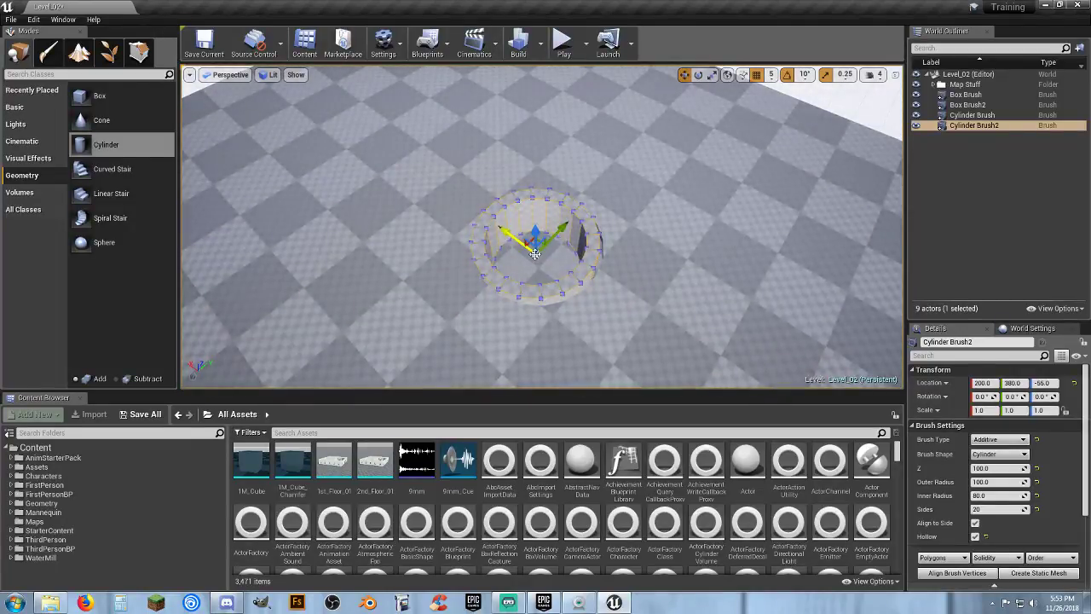
Compare the two cylinder brushes' locations and set the subtractive cylinder's X location to 200 to match the hollow one
click(972, 115)
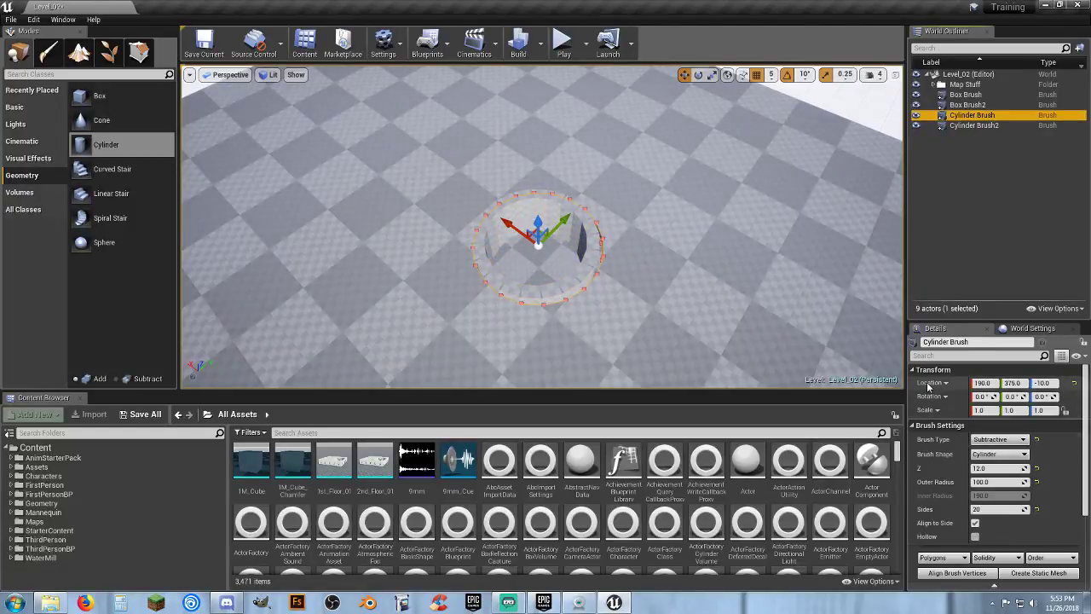
click(972, 125)
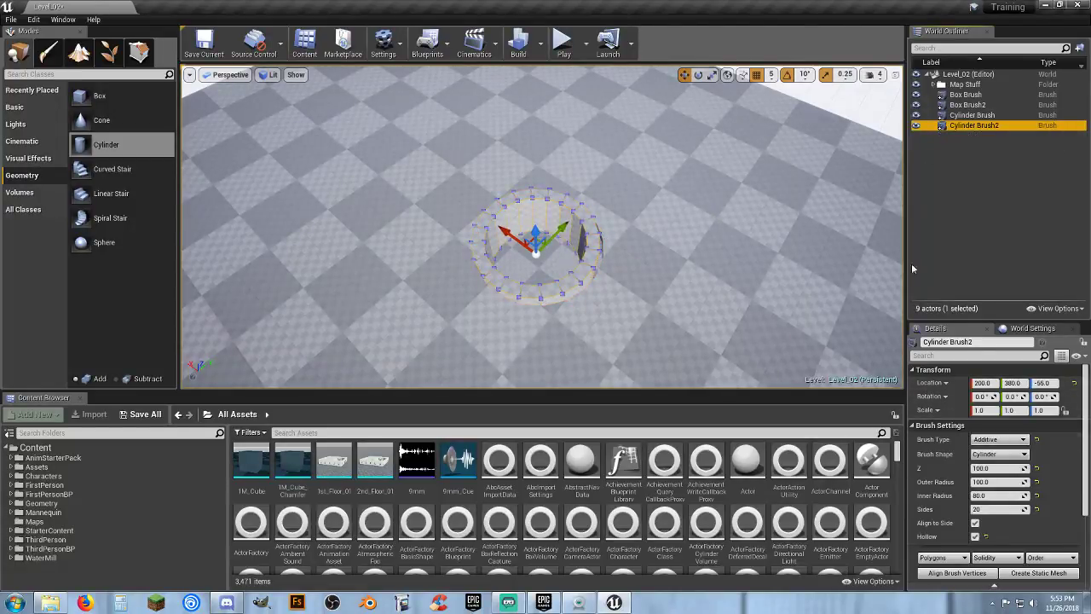
click(992, 383)
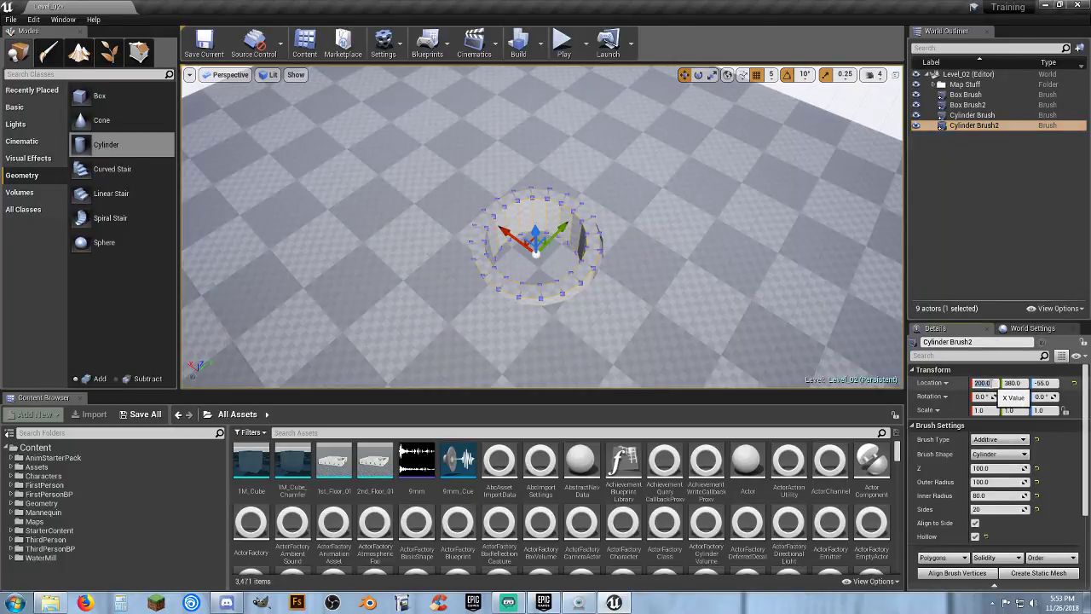
click(976, 115)
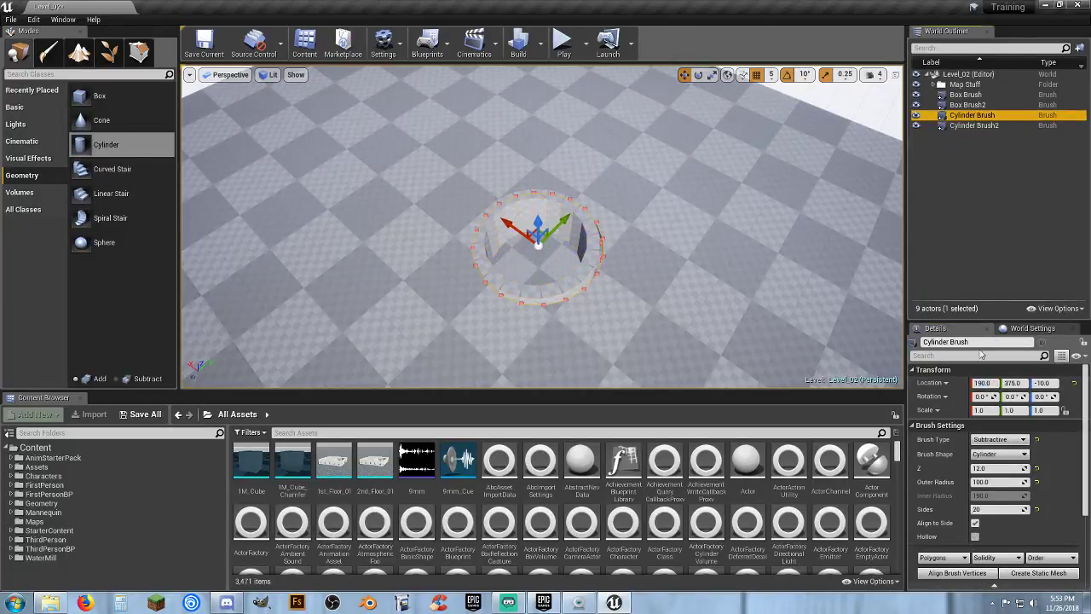
click(992, 383)
text(2)
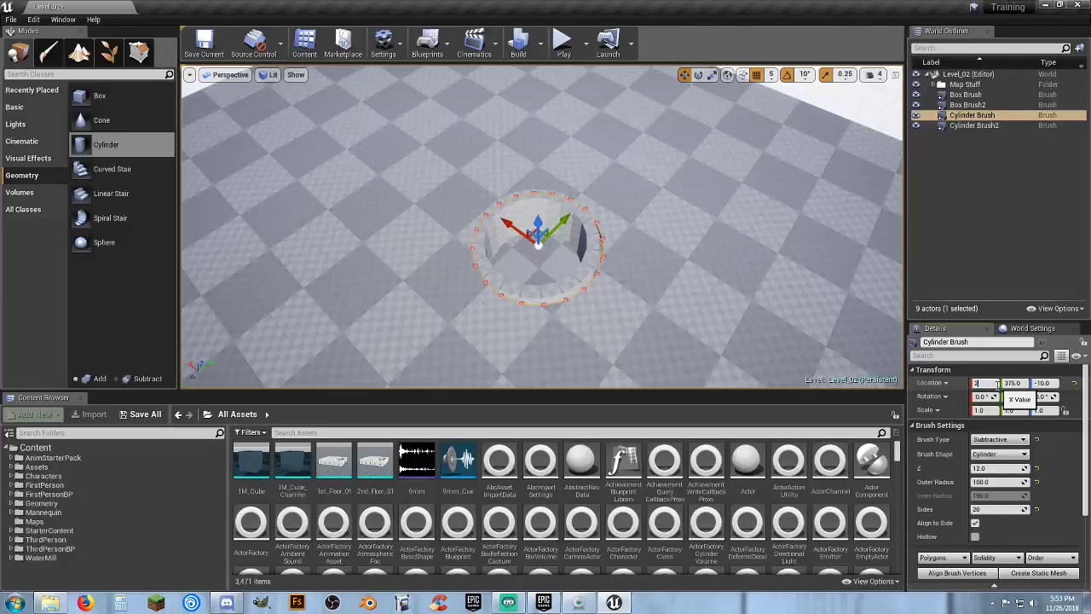
text(00)
key(Return)
Align the hollow cylinder brush with the hole at Y 375 and lengthen it to Z height 200 at location Z -95
click(973, 125)
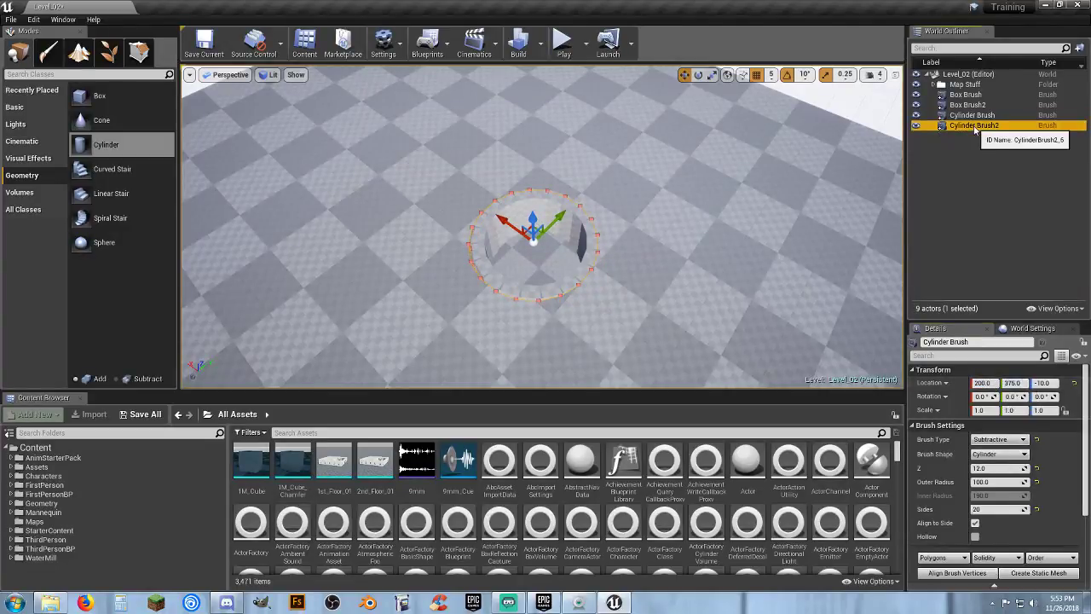
click(1020, 382)
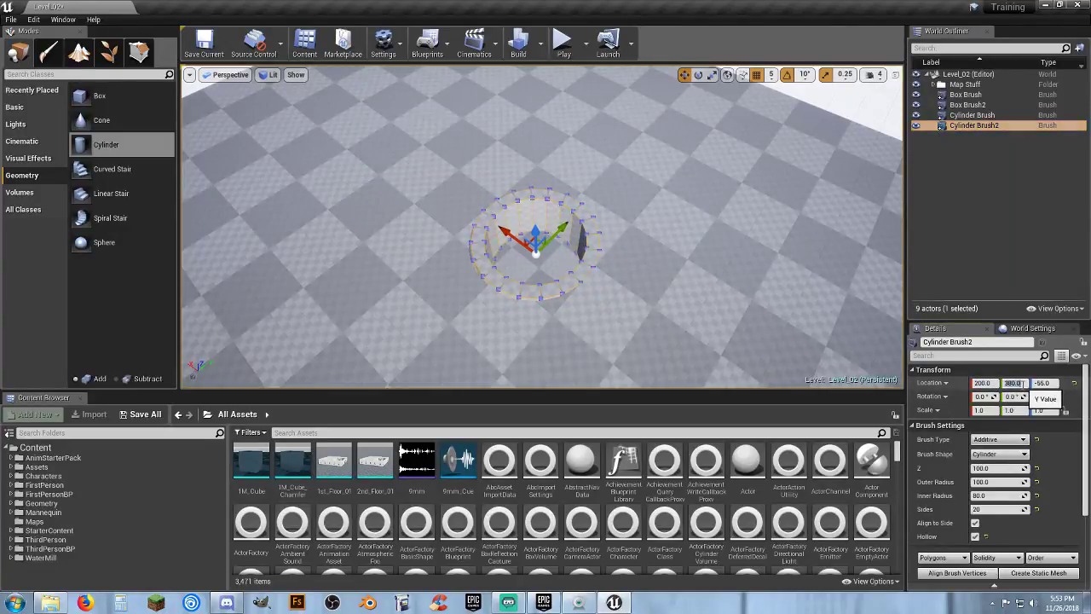
text(275)
key(Tab)
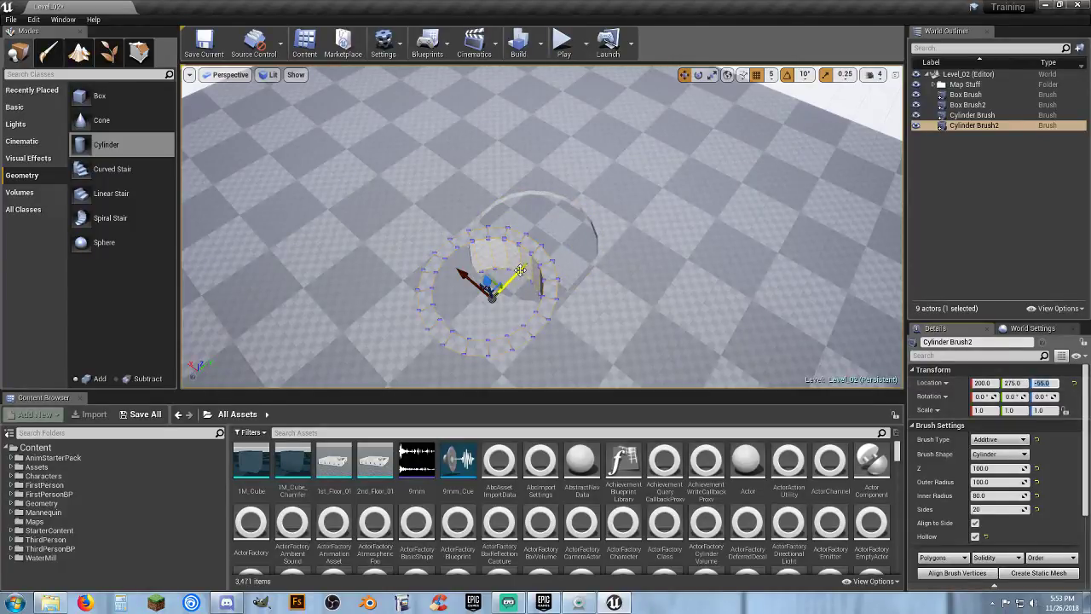
drag(512, 278, 564, 232)
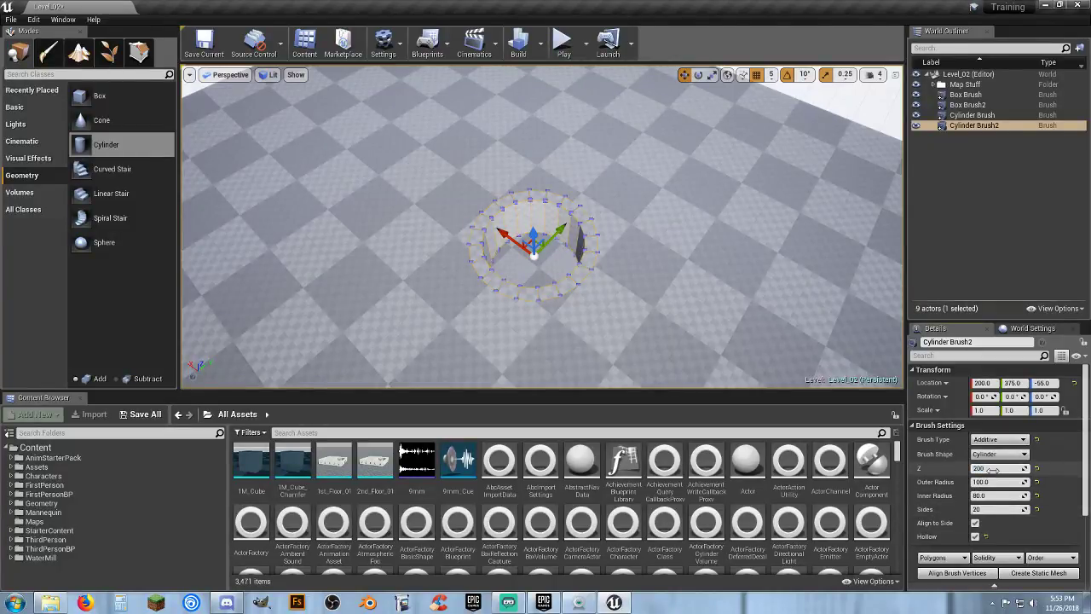
key(Tab)
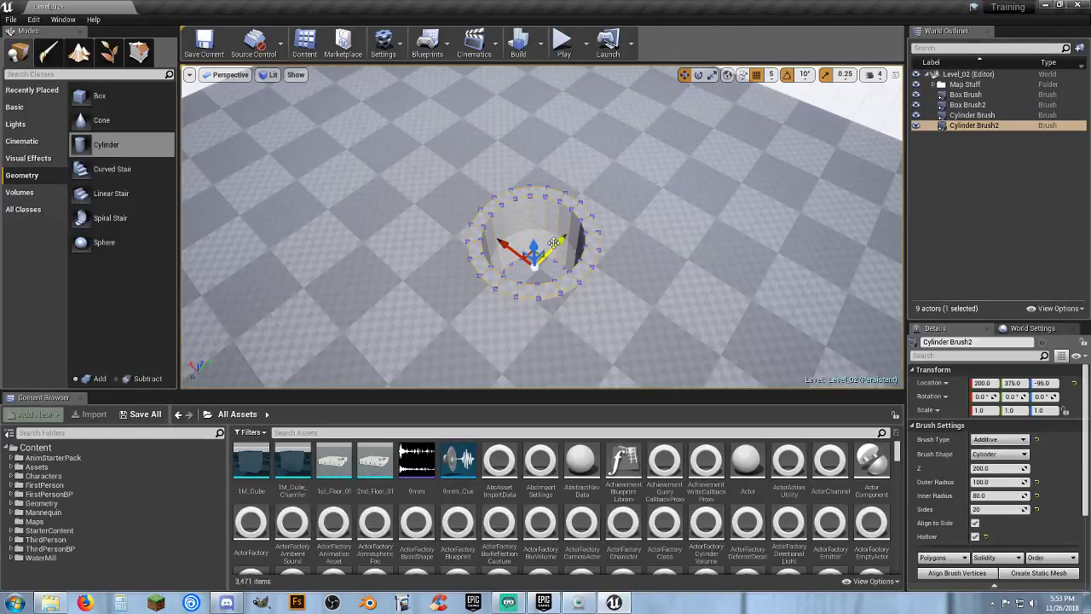
Play-test the level by dropping through the tube, inspect it from the lower floor, and end the play session
click(562, 41)
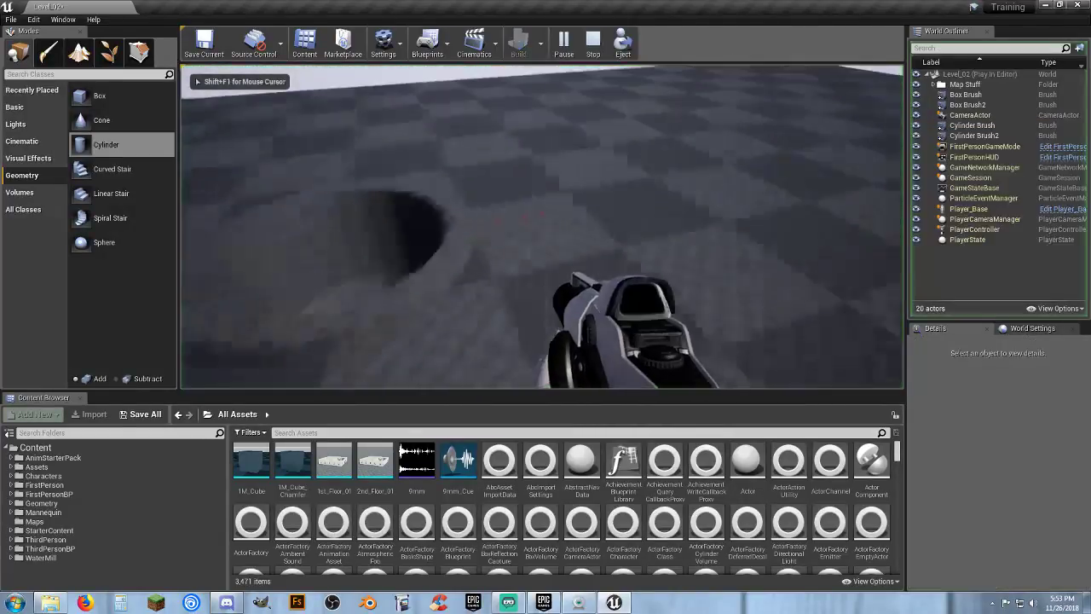
key(w)
key(space)
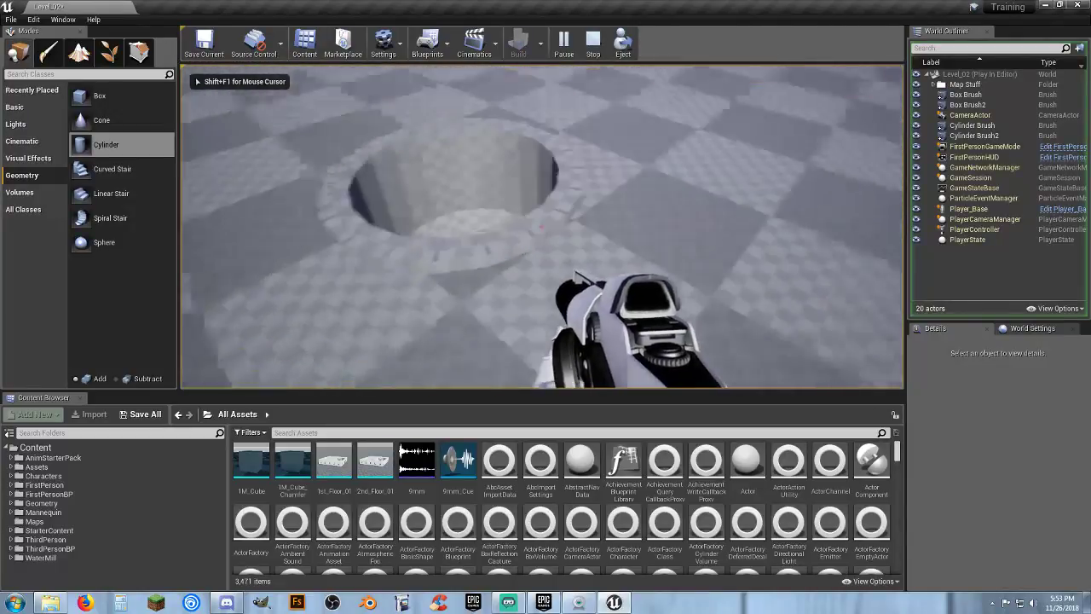
key(w)
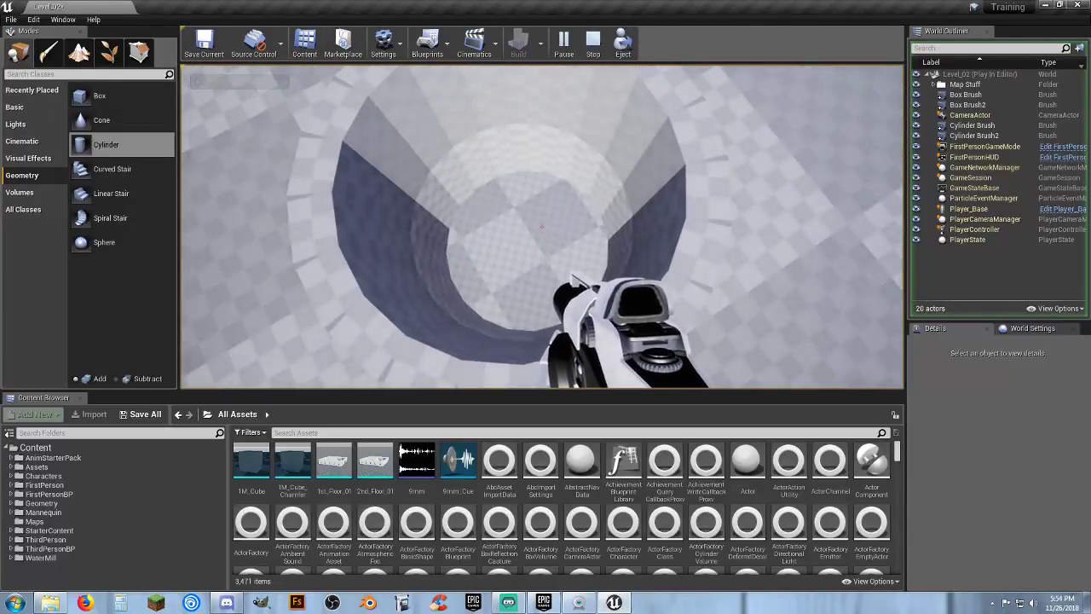
key(w)
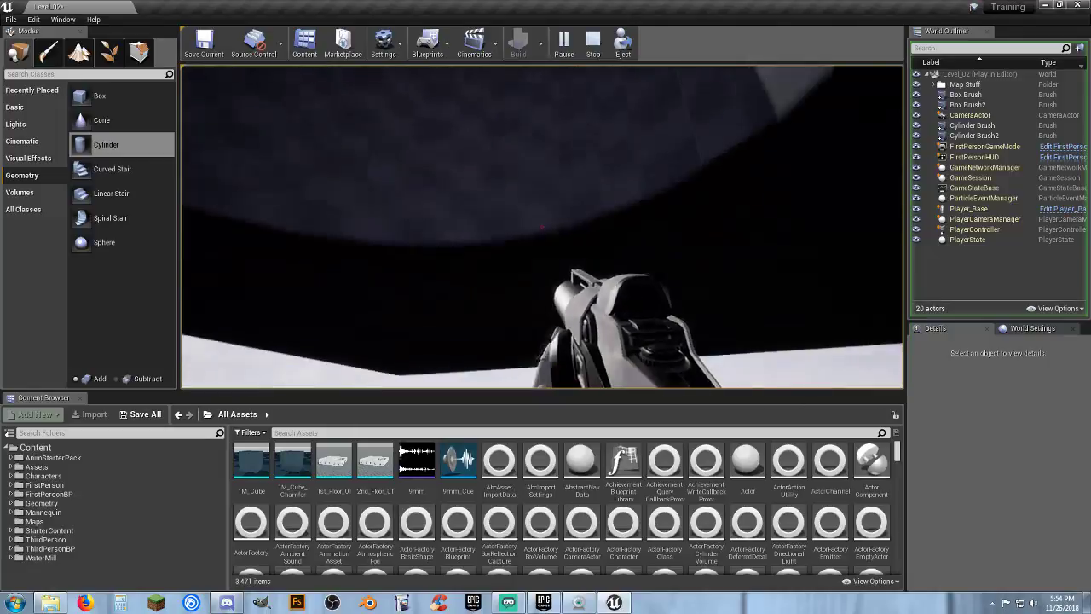
key(s)
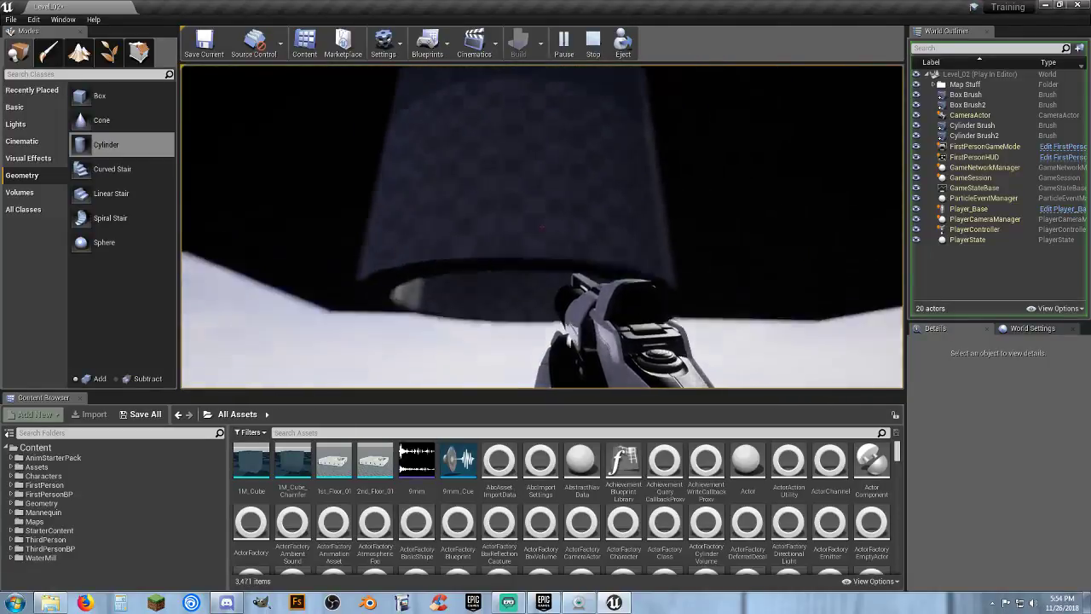
key(w)
key(w)
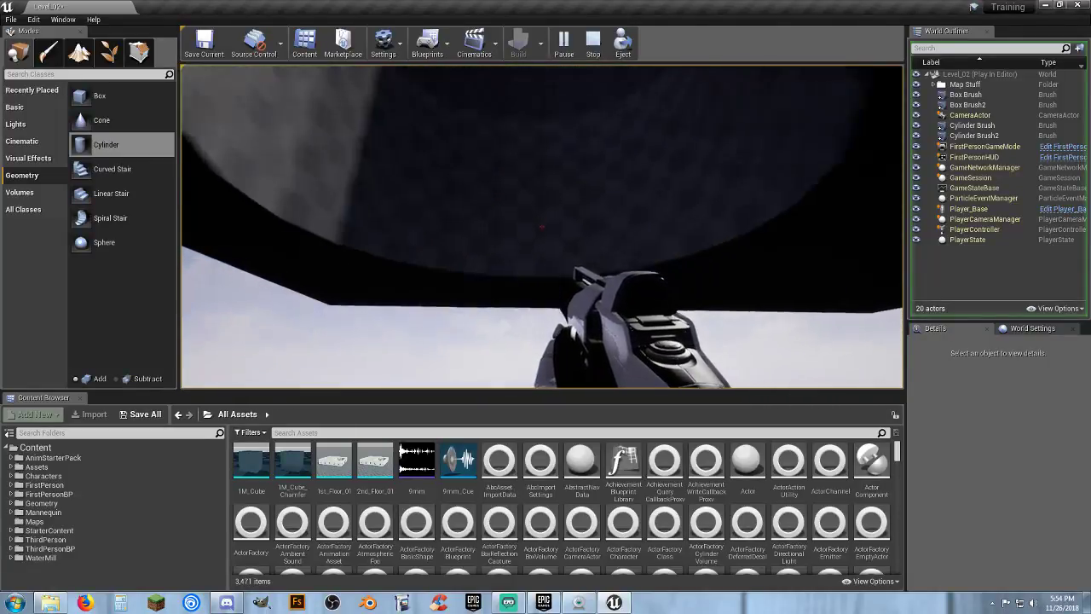
key(Escape)
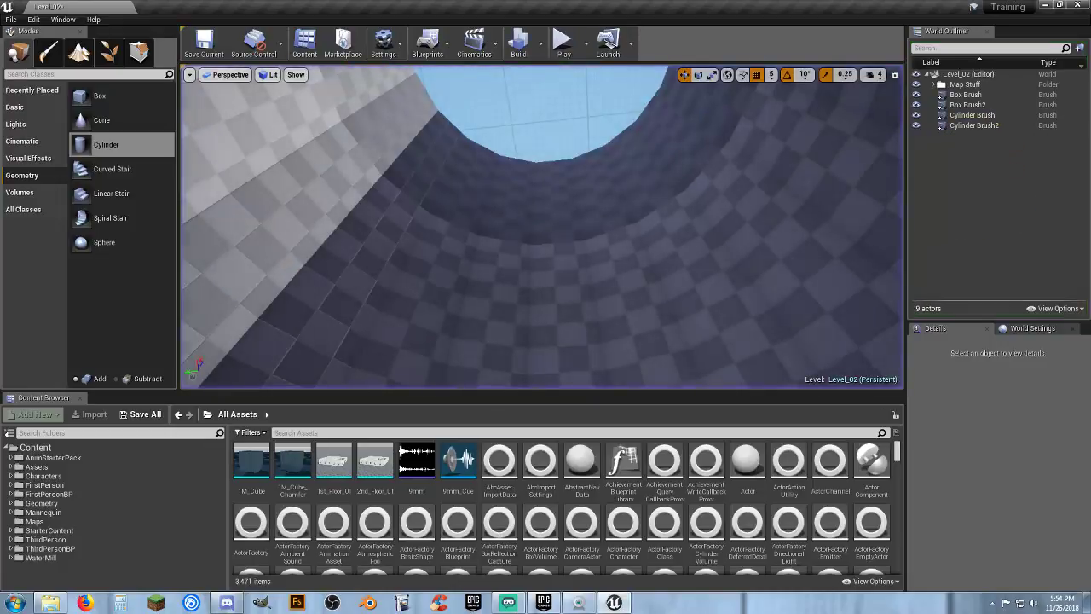
Delete both box brushes and both cylinder brushes from the level
right_drag(542, 226, 542, 341)
key(s)
mouse_move(336, 223)
right_down()
mouse_move(401, 205)
mouse_move(336, 223)
right_up()
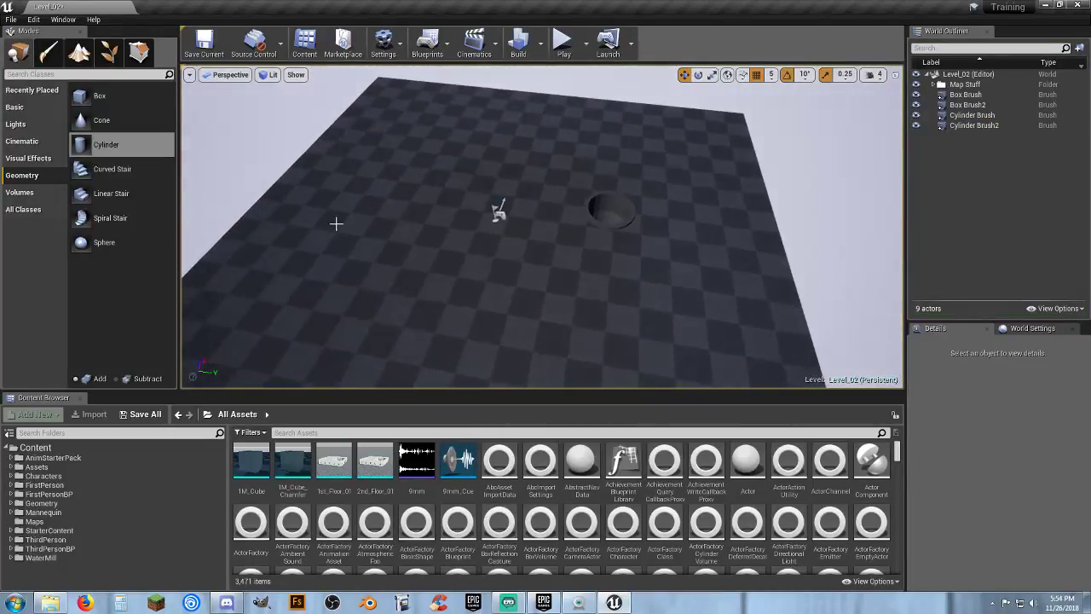
click(412, 135)
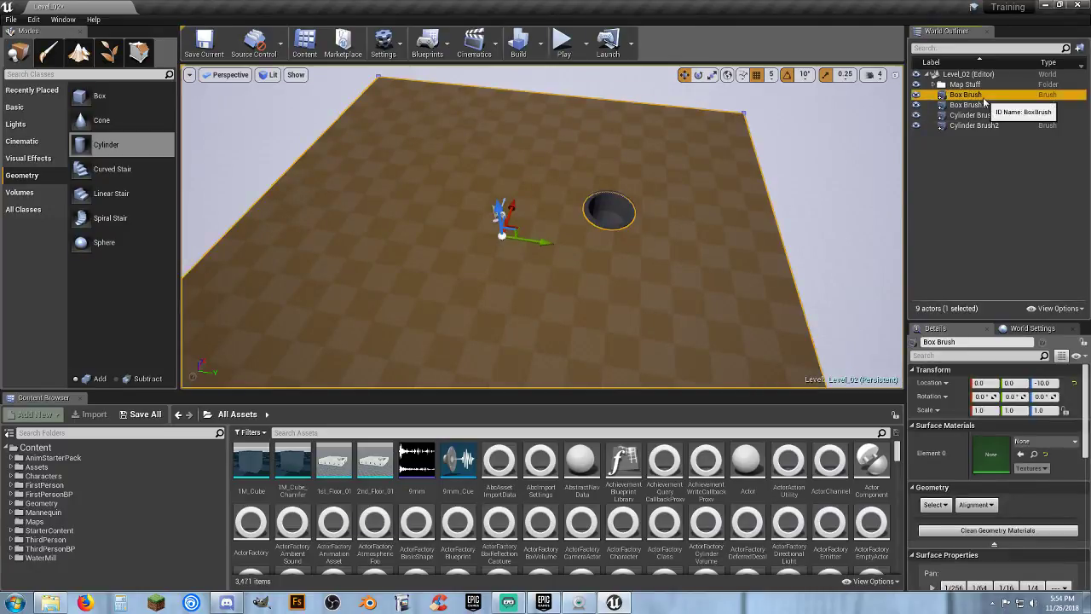
shift+click(973, 125)
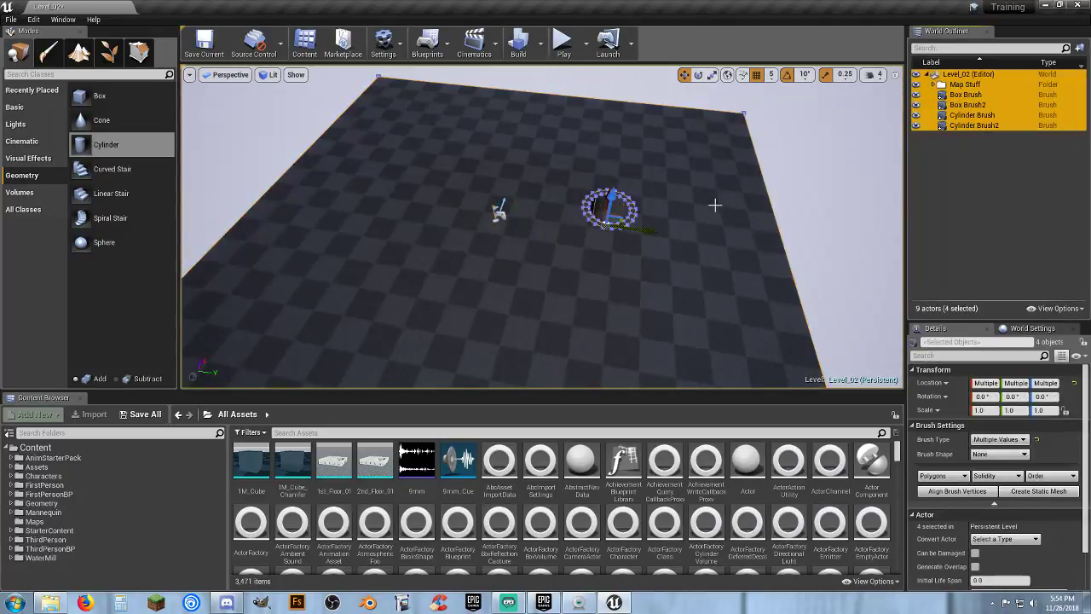
key(Delete)
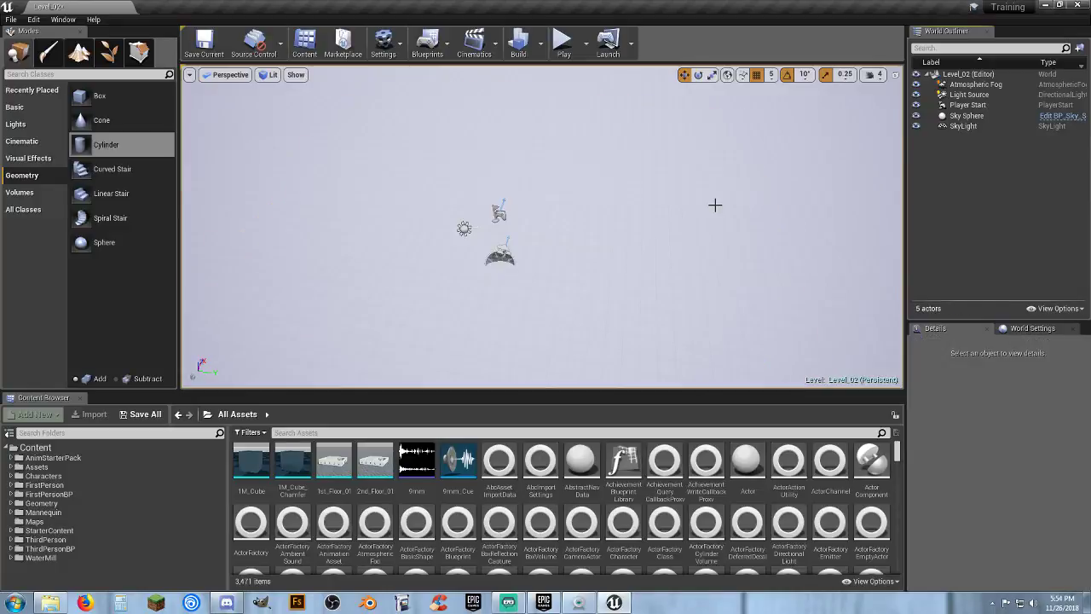
Start a new landscape, set its number of components to 8 × 8, and inspect the preview grid
right_drag(541, 226, 554, 223)
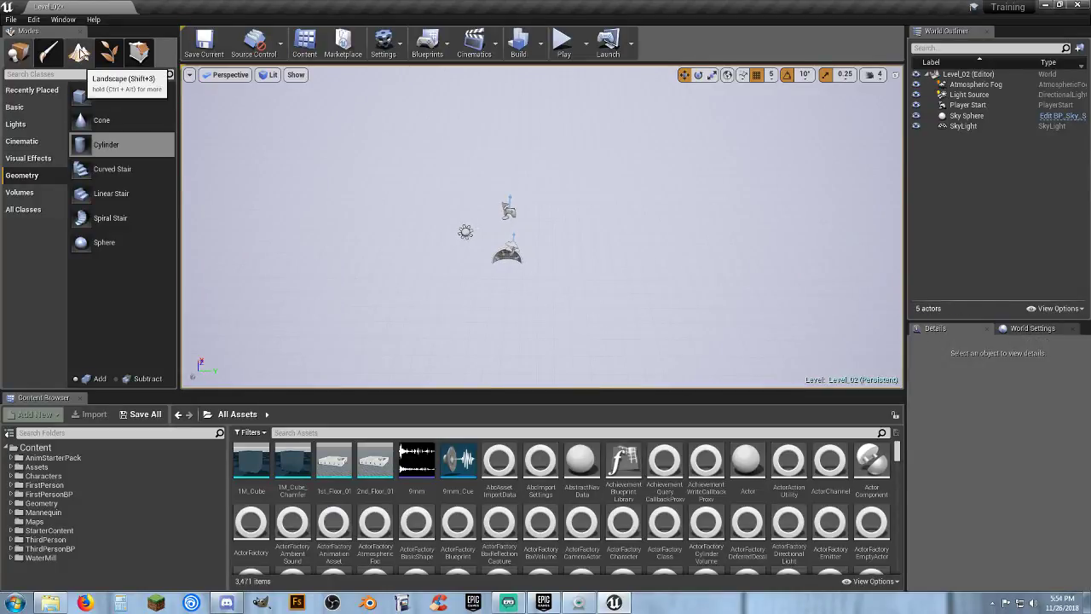
click(81, 53)
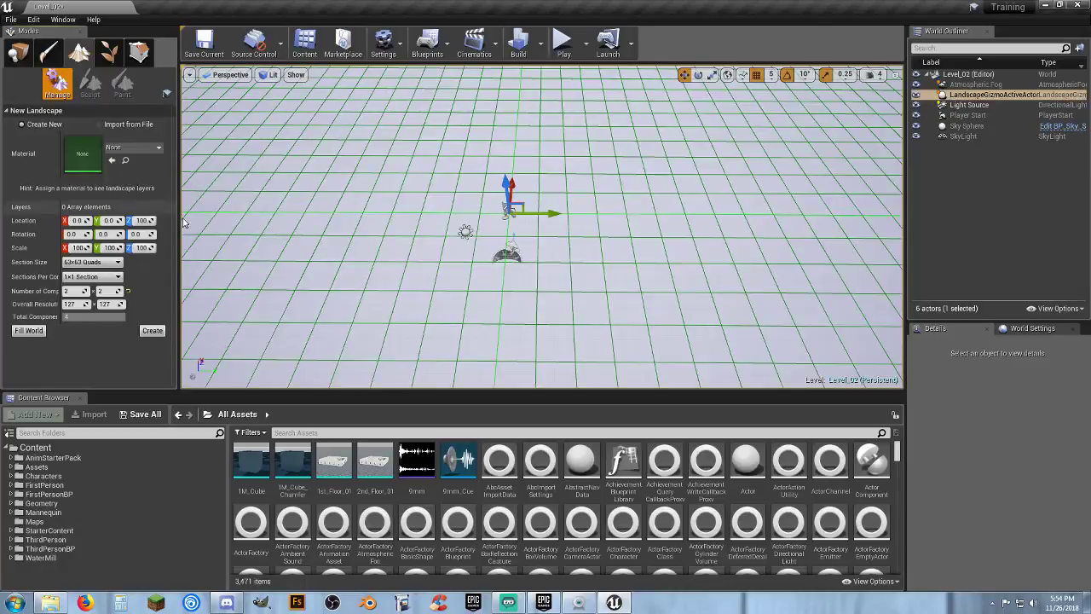
right_drag(436, 263, 341, 159)
right_drag(392, 231, 446, 255)
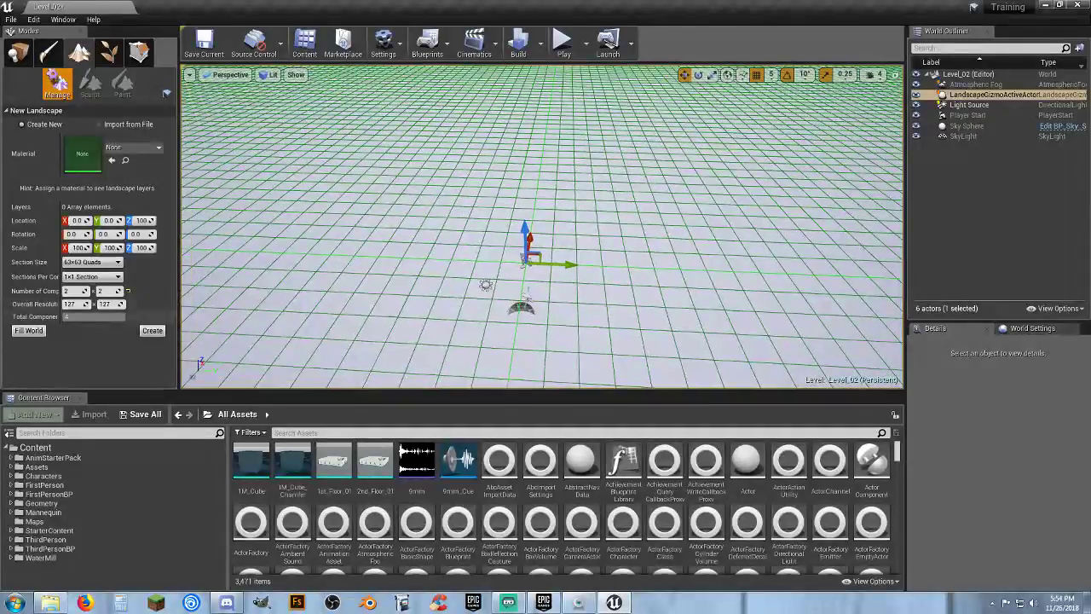
click(72, 291)
text(8)
key(Tab)
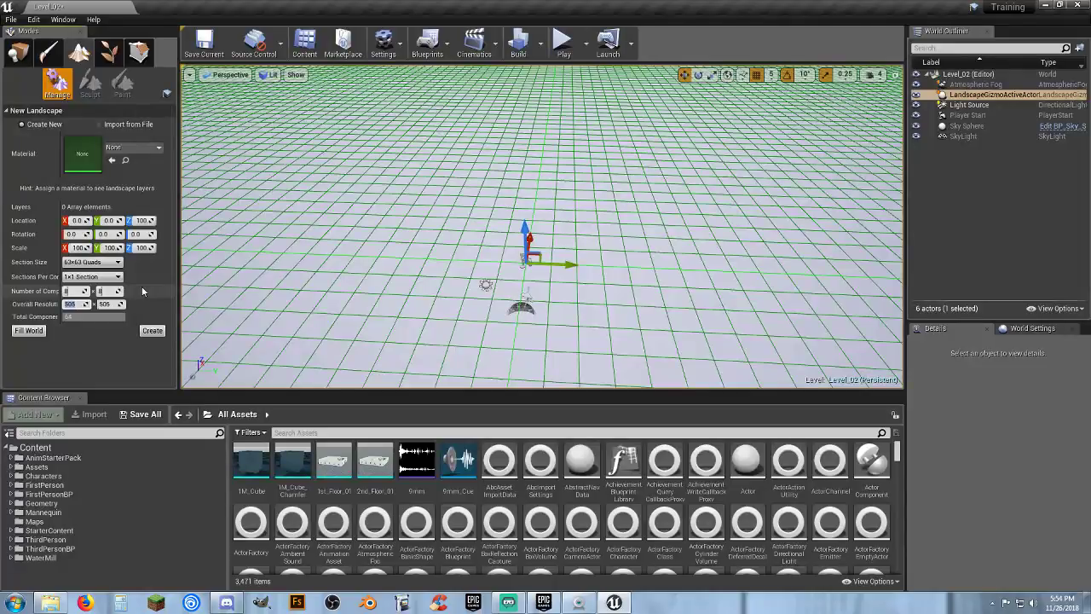
click(83, 350)
right_drag(444, 260, 399, 196)
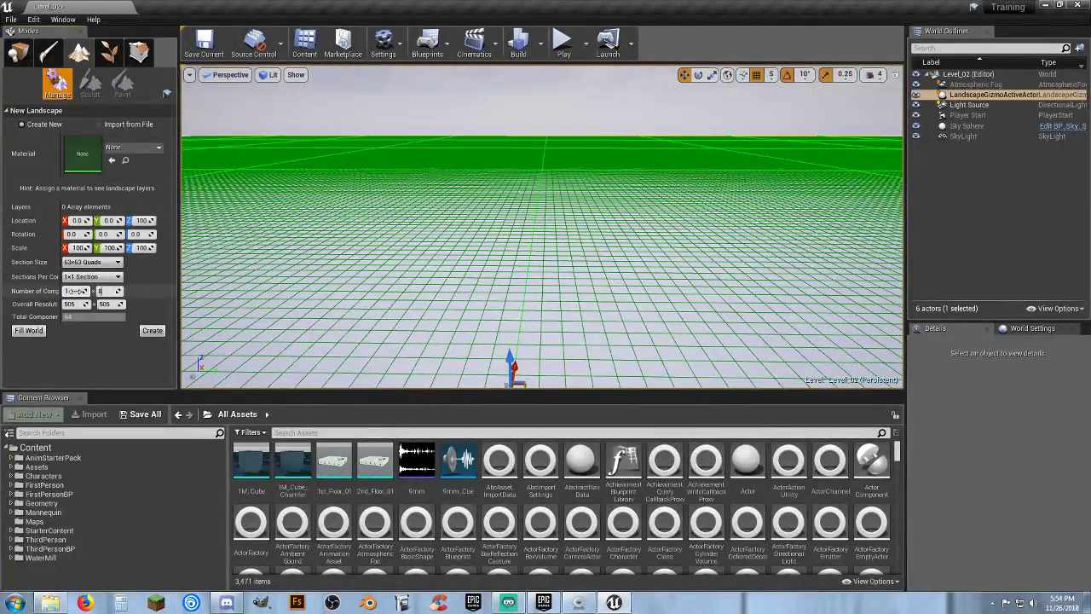
Reduce the landscape to 1 × 1 components and create it
text(1)
key(Tab)
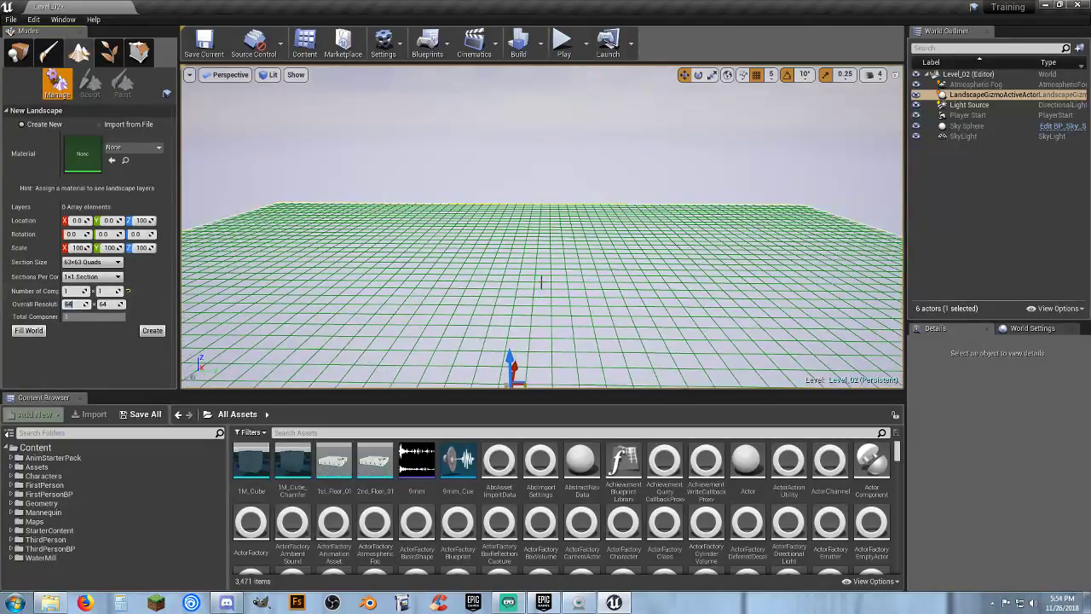
mouse_move(542, 282)
right_down()
mouse_move(588, 282)
mouse_move(588, 358)
mouse_move(546, 375)
mouse_move(545, 289)
mouse_move(614, 272)
mouse_move(554, 298)
mouse_move(532, 290)
mouse_move(549, 271)
mouse_move(554, 279)
right_up()
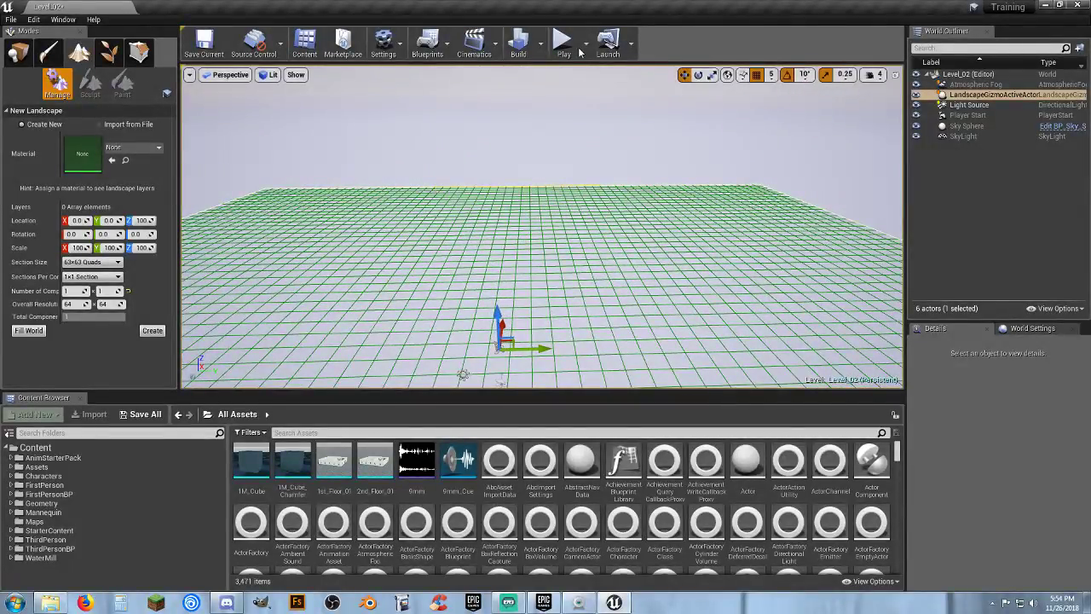
click(151, 331)
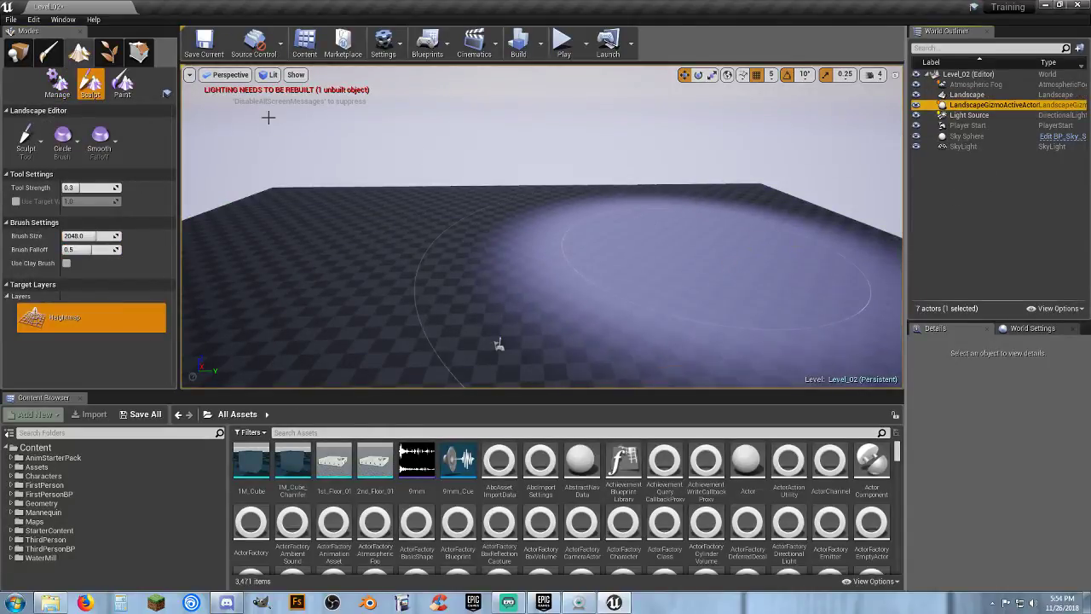
Return to placing actors, select the landscape, and set its Z location to 0
click(17, 53)
click(503, 267)
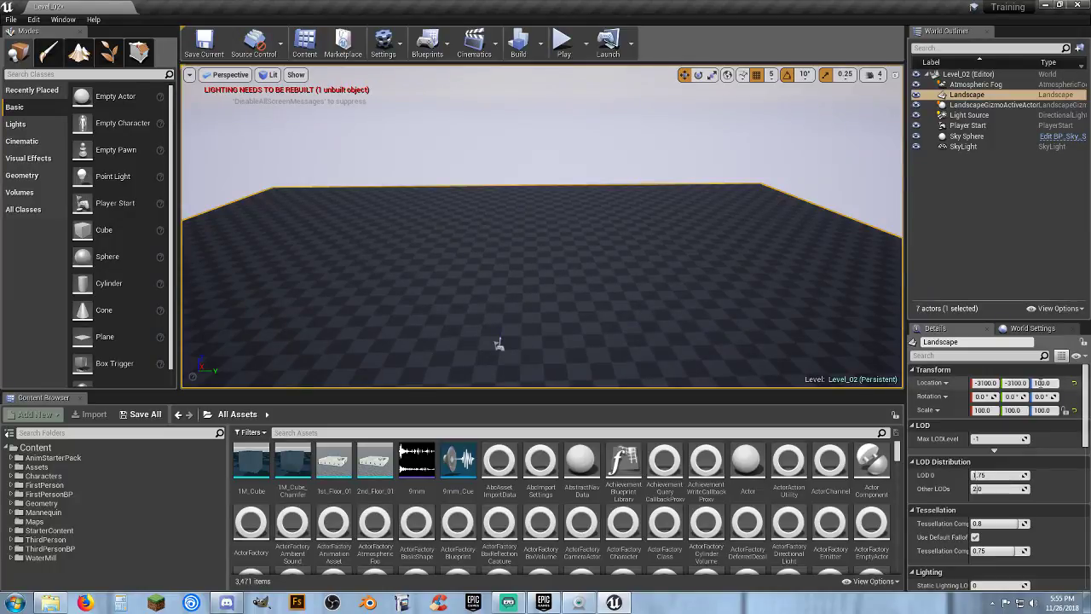
text(0)
key(Return)
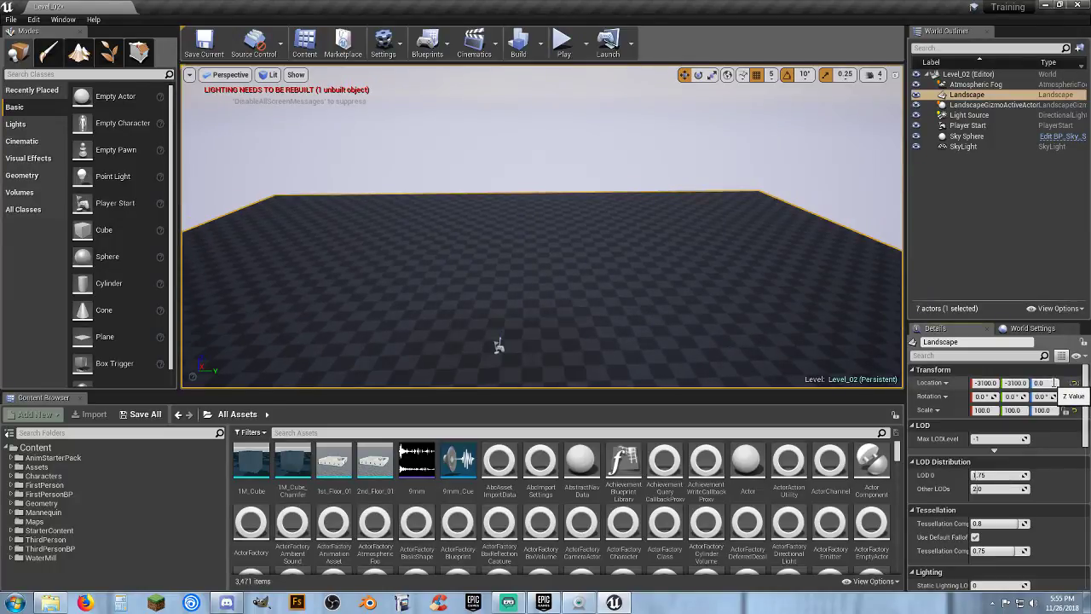
Play-test the level on the landscape and end the play session
click(561, 40)
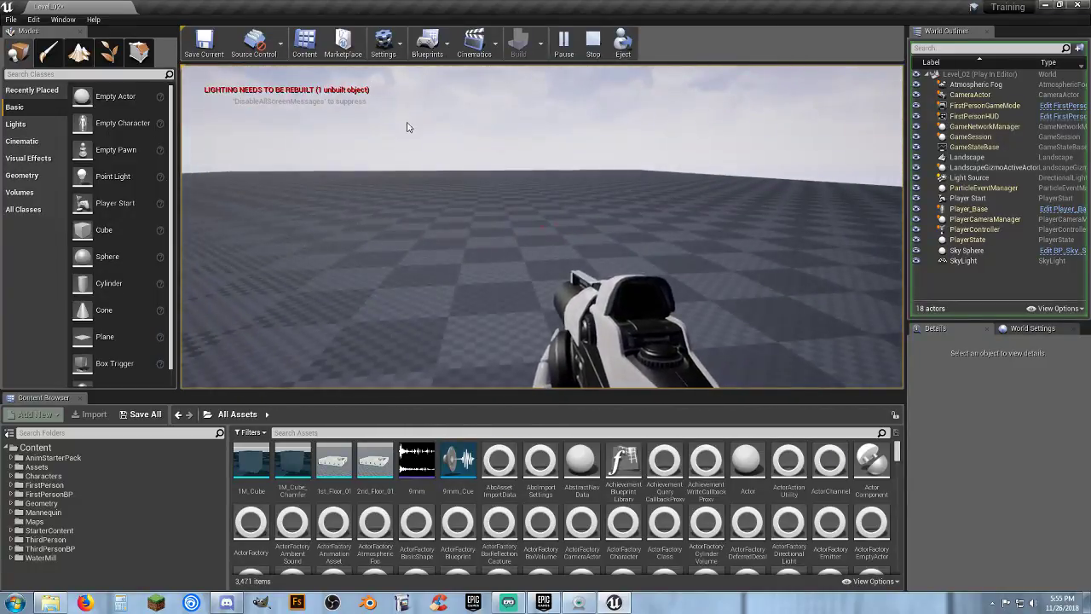
key(Escape)
click(1029, 330)
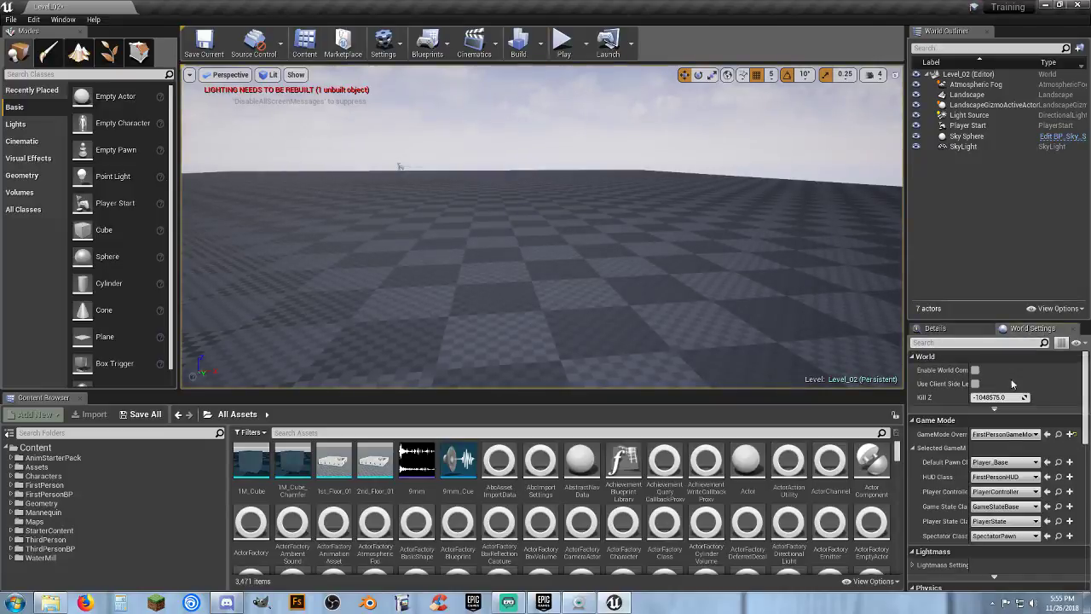
click(937, 329)
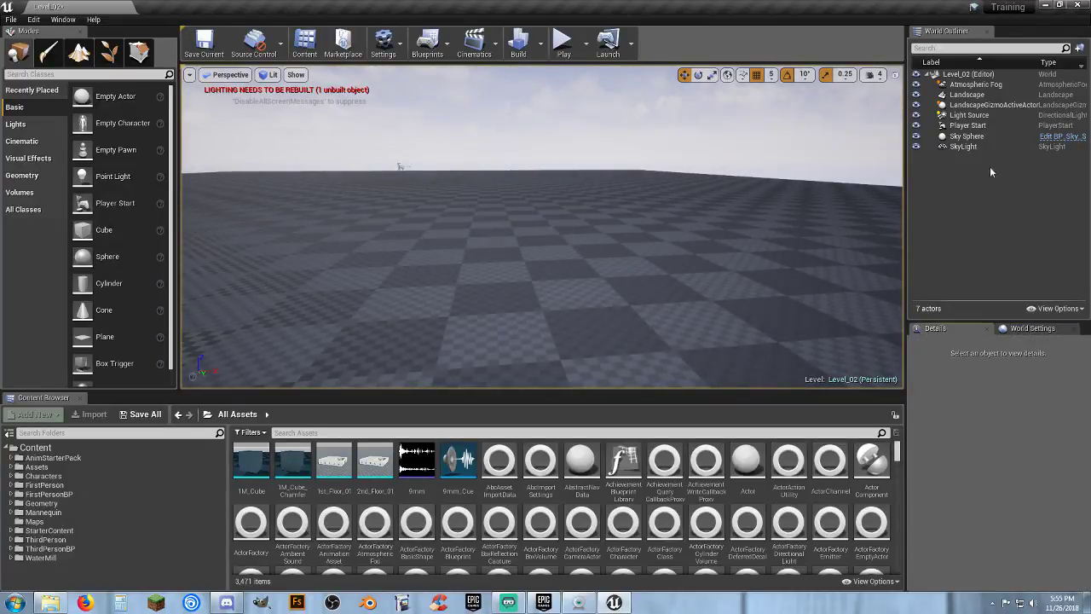
Delete the landscape together with its LandscapeGizmoActiveActor from the level
click(967, 95)
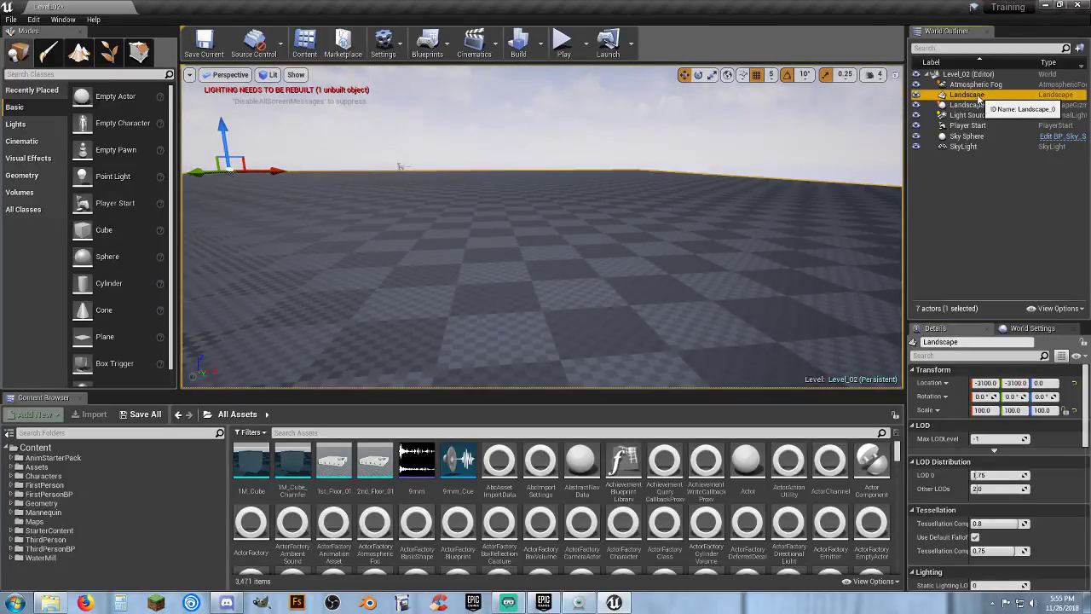
right_drag(469, 165, 639, 204)
key(s)
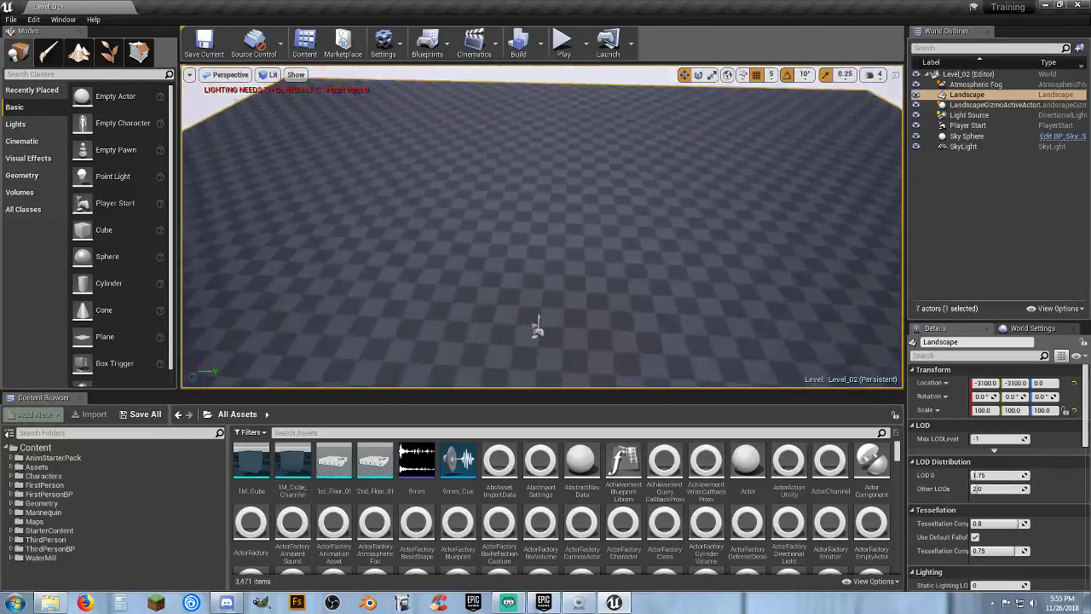
scroll(467, 165, down, 8)
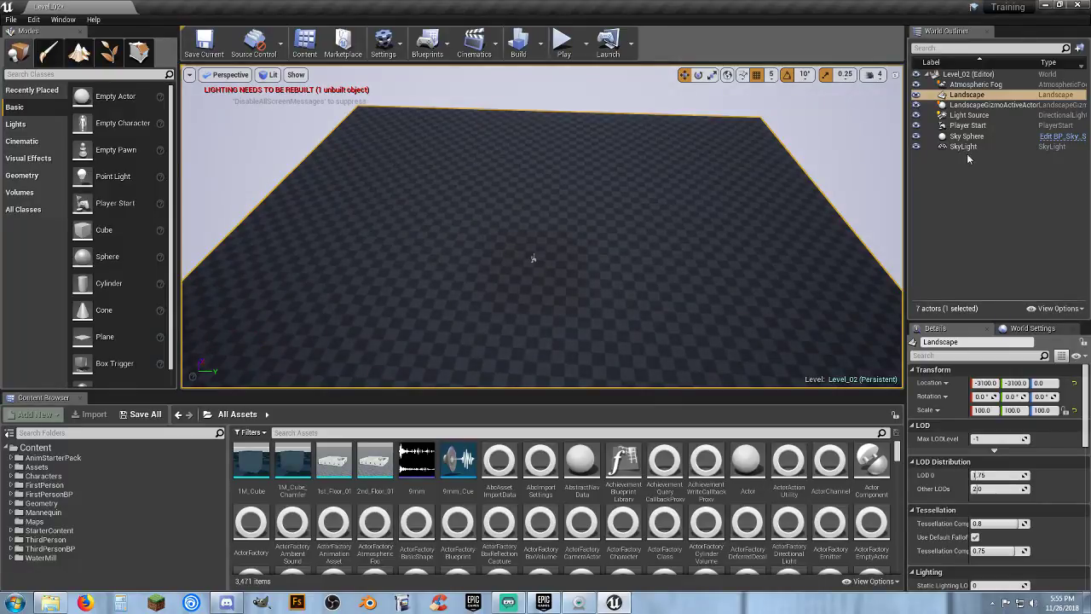
ctrl+click(980, 104)
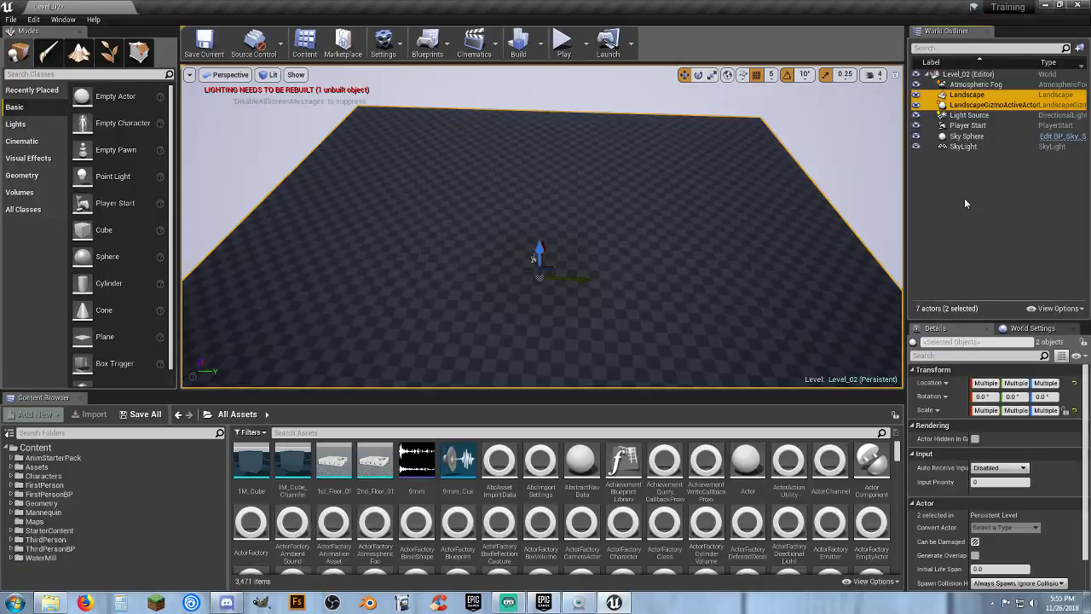
key(Delete)
Start another new landscape and set its number of components to 2 × 2
click(78, 54)
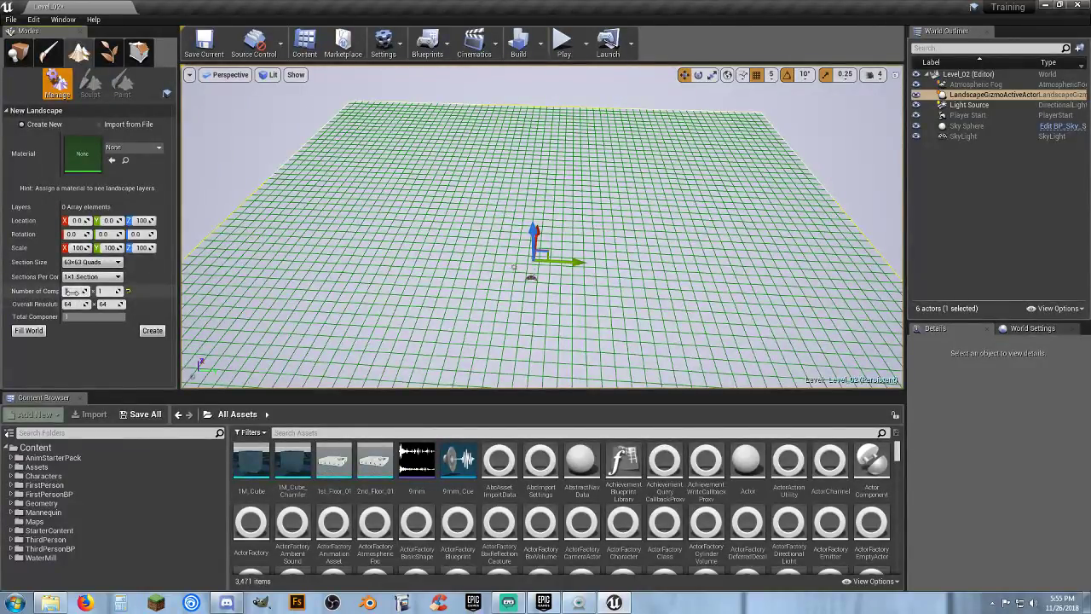
drag(75, 291, 79, 291)
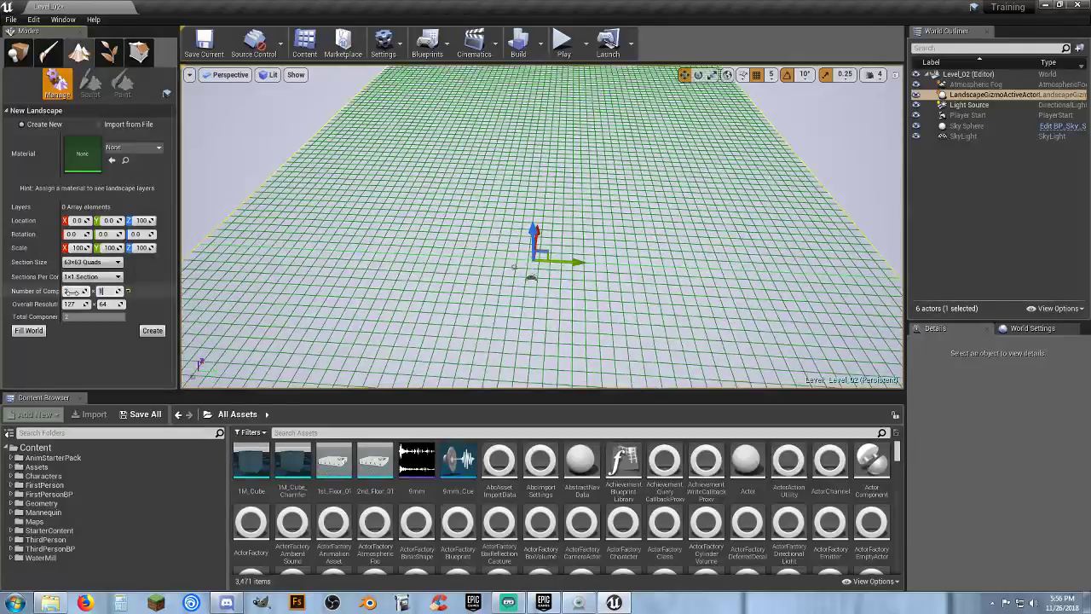
scroll(548, 309, down, 5)
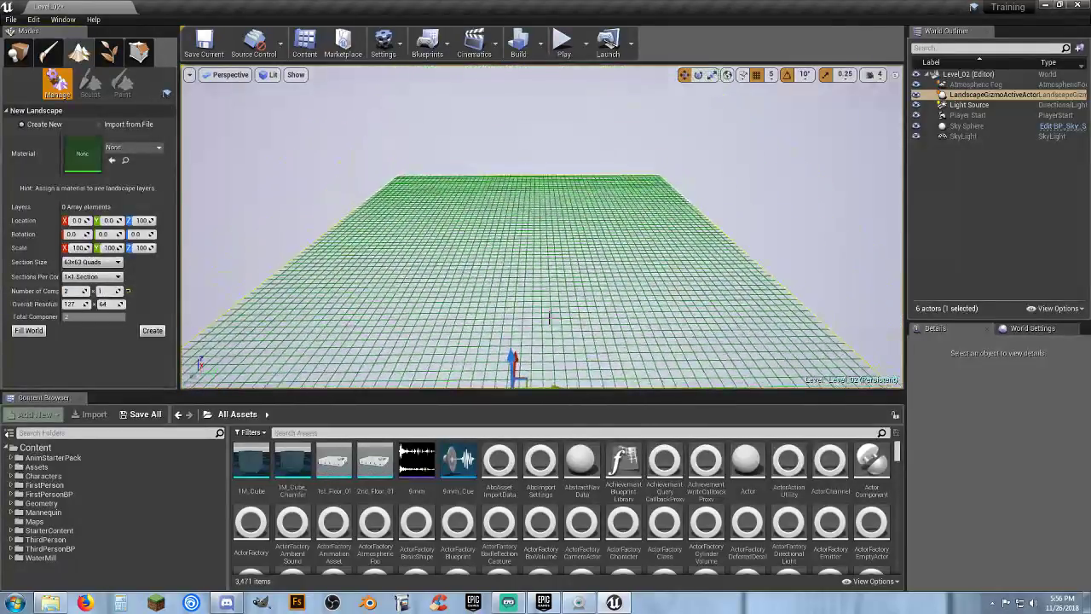
click(102, 291)
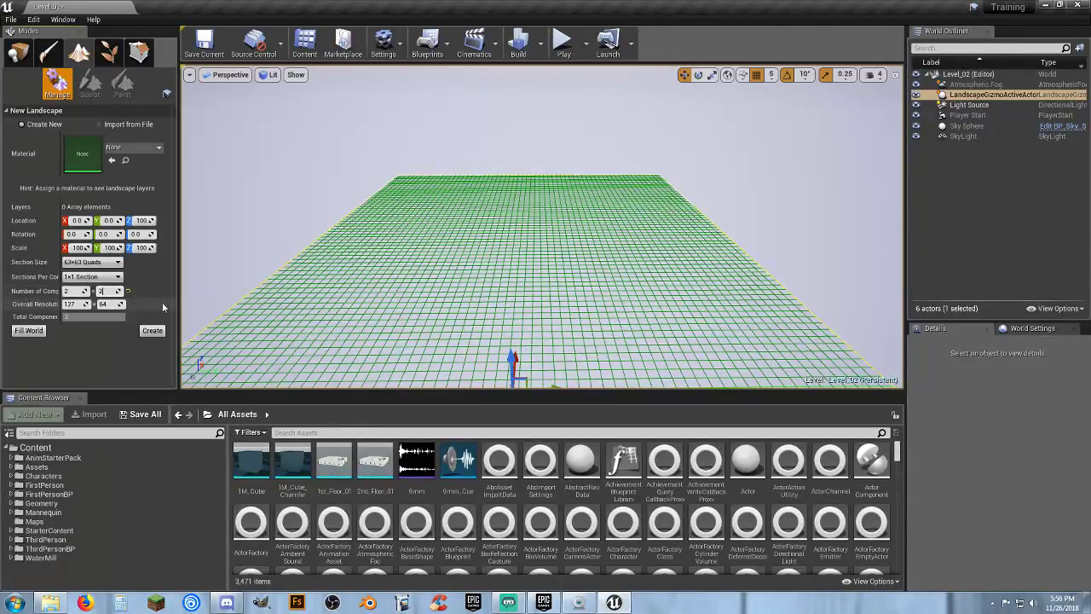
key(Tab)
right_drag(453, 277, 281, 277)
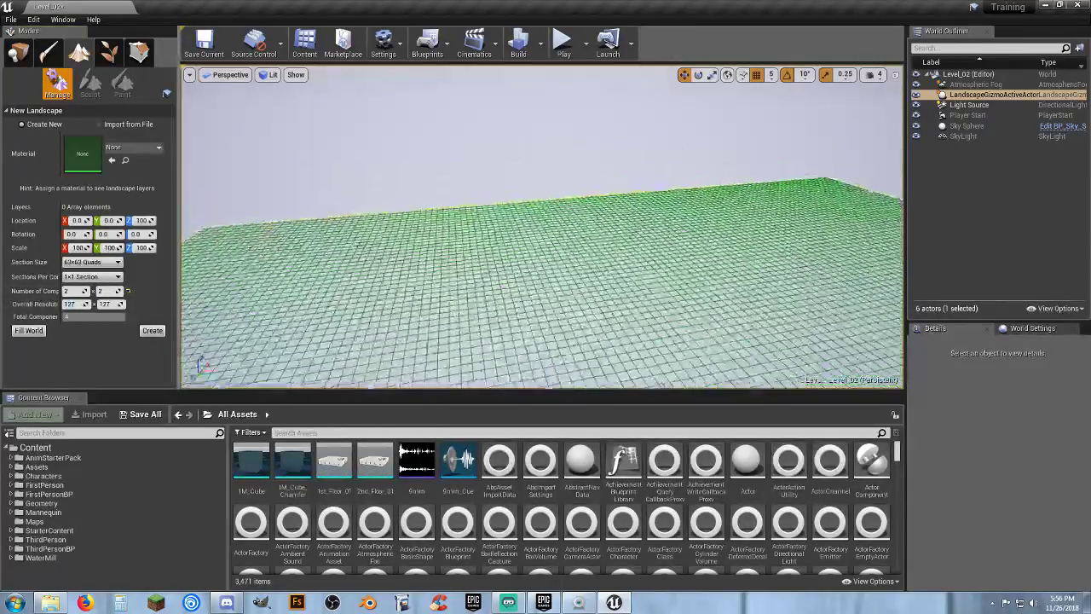
mouse_move(385, 282)
right_down()
mouse_move(317, 282)
mouse_move(385, 282)
right_up()
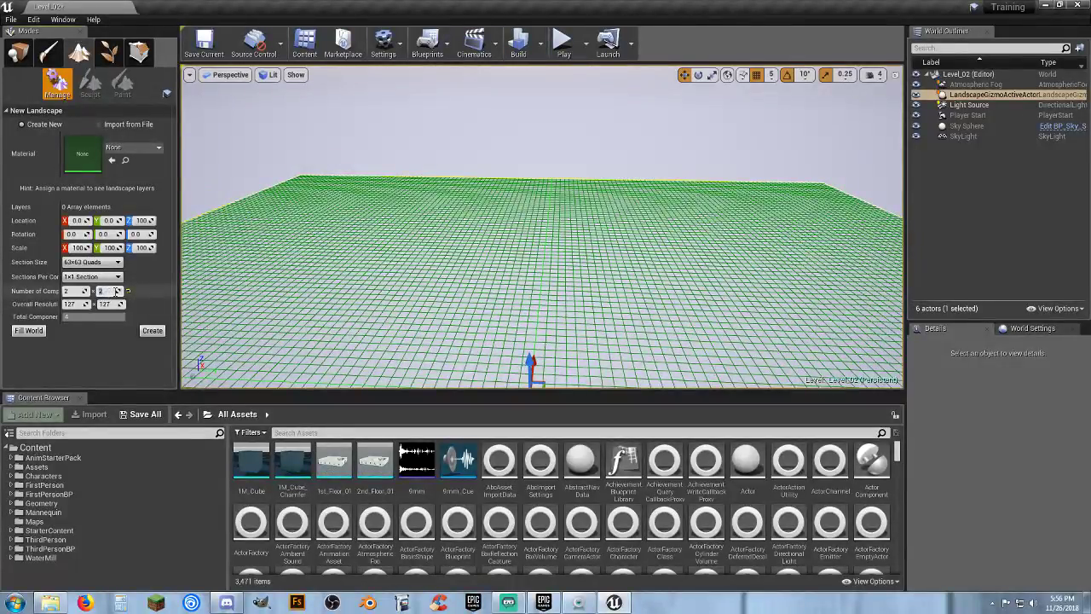
Preview the landscape as a long strip with 2 × 1 and 12 × 1 components
key(Tab)
mouse_move(384, 290)
right_down()
mouse_move(390, 298)
mouse_move(316, 303)
mouse_move(460, 286)
mouse_move(384, 269)
right_up()
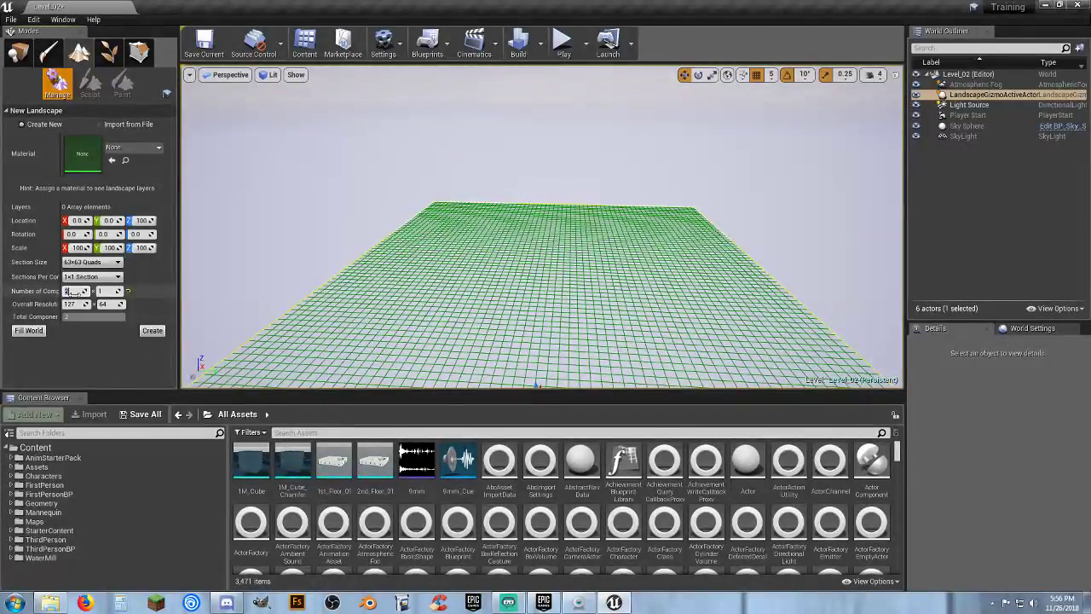
key(Tab)
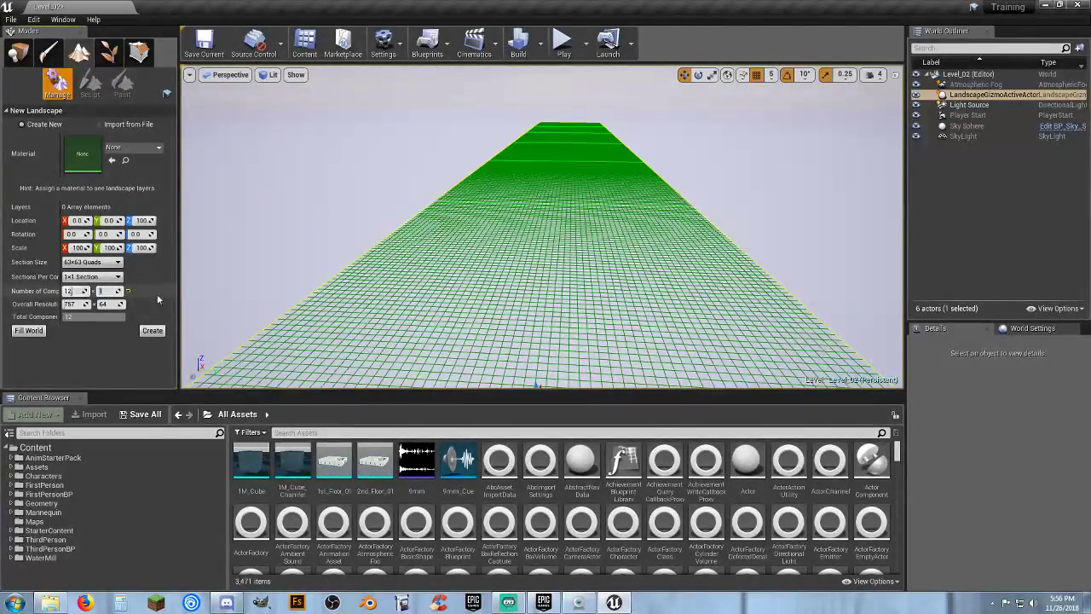
right_drag(585, 285, 609, 298)
mouse_move(278, 255)
right_down()
mouse_move(332, 193)
mouse_move(201, 223)
mouse_move(278, 255)
right_up()
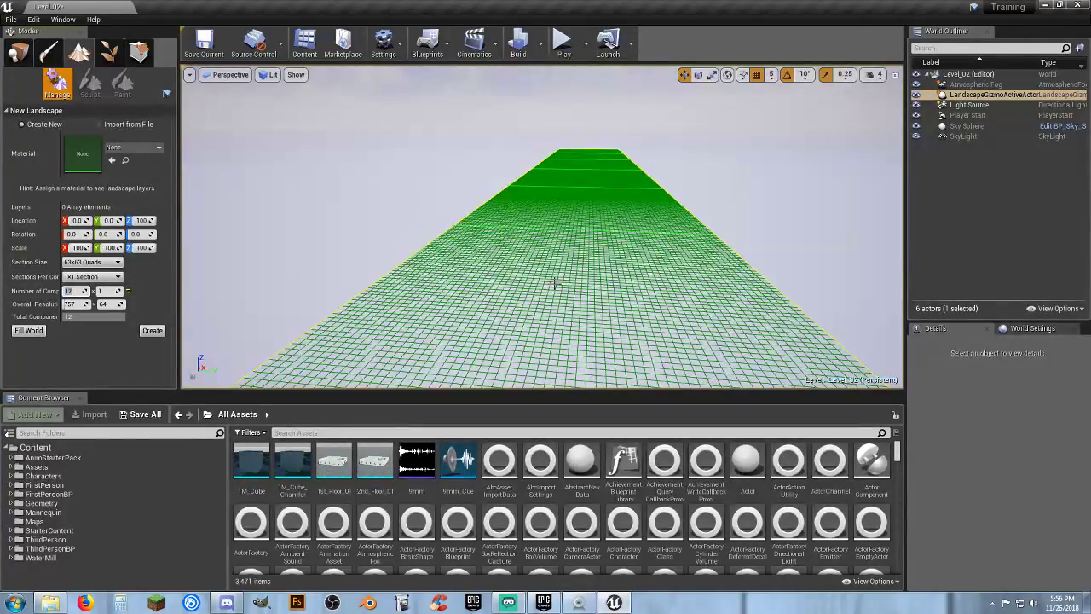
Set the landscape's number of components back to 2 × 2 and examine the square preview grid from several angles
key(Tab)
text(2)
key(Tab)
right_drag(563, 310, 648, 341)
right_drag(614, 306, 531, 293)
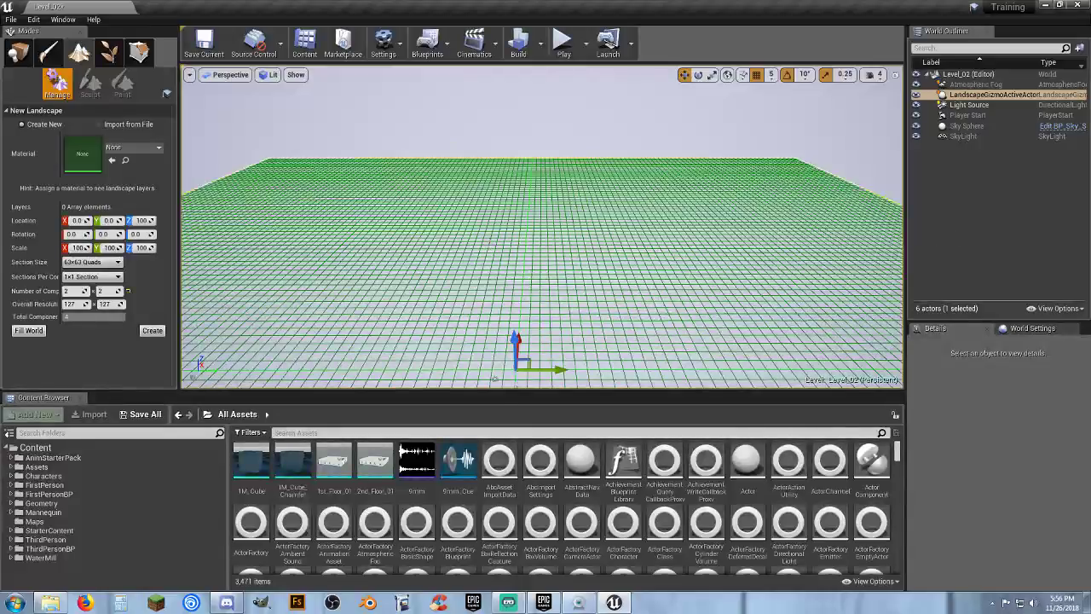
right_drag(494, 379, 447, 367)
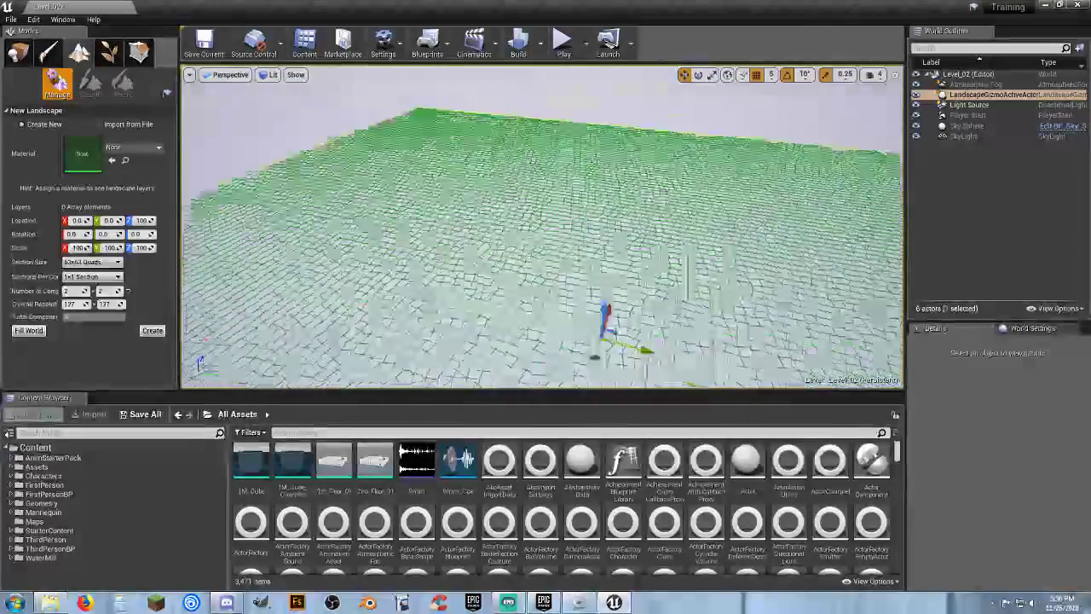
right_drag(595, 357, 453, 234)
right_drag(516, 251, 467, 252)
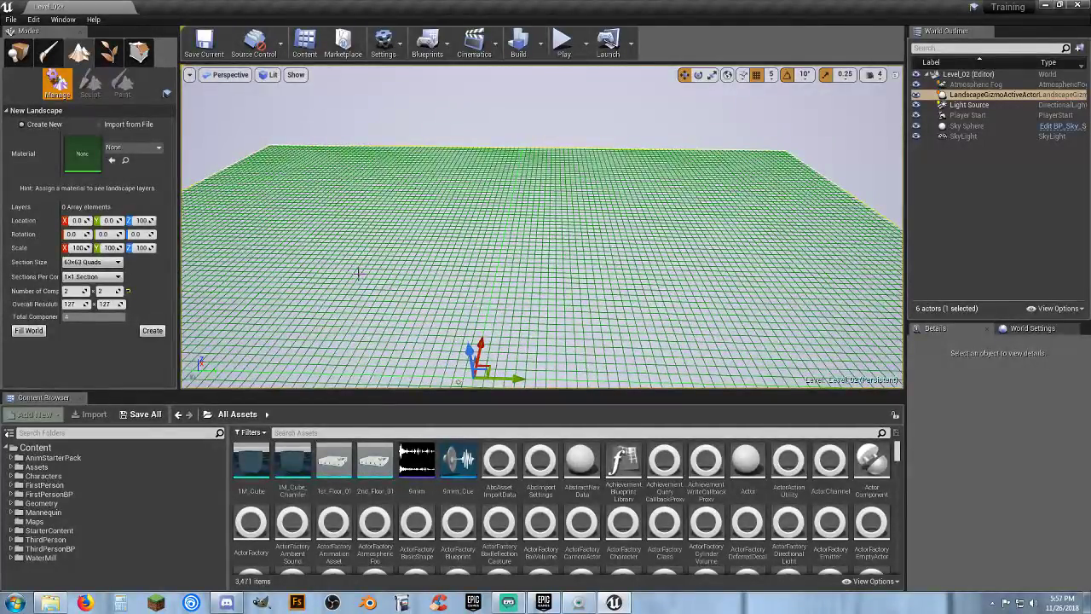
Expand the new landscape to fill the world and look over its full extent
click(28, 330)
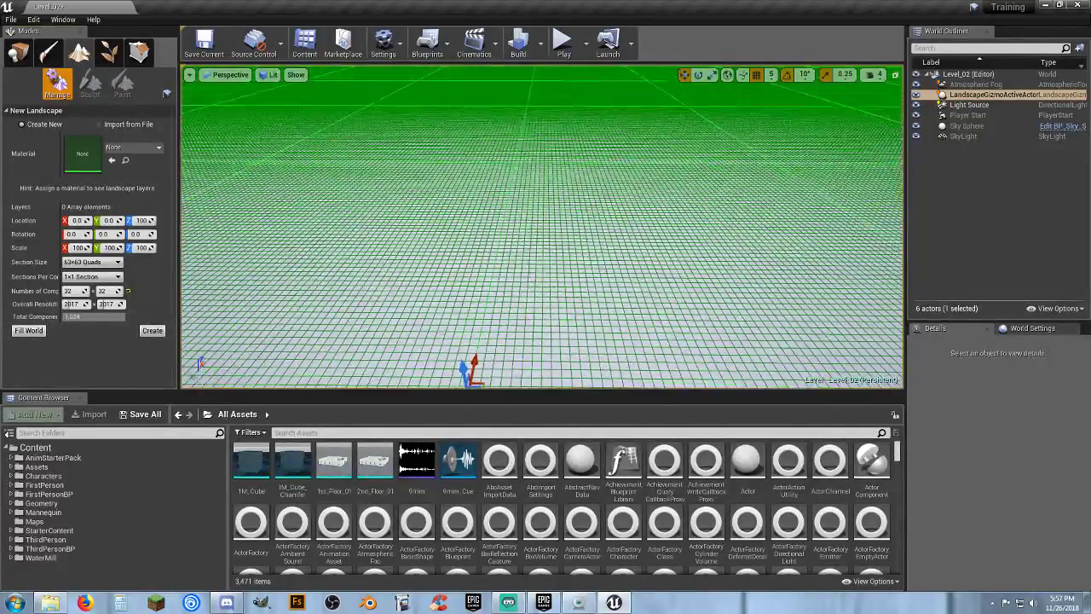
right_drag(541, 255, 596, 186)
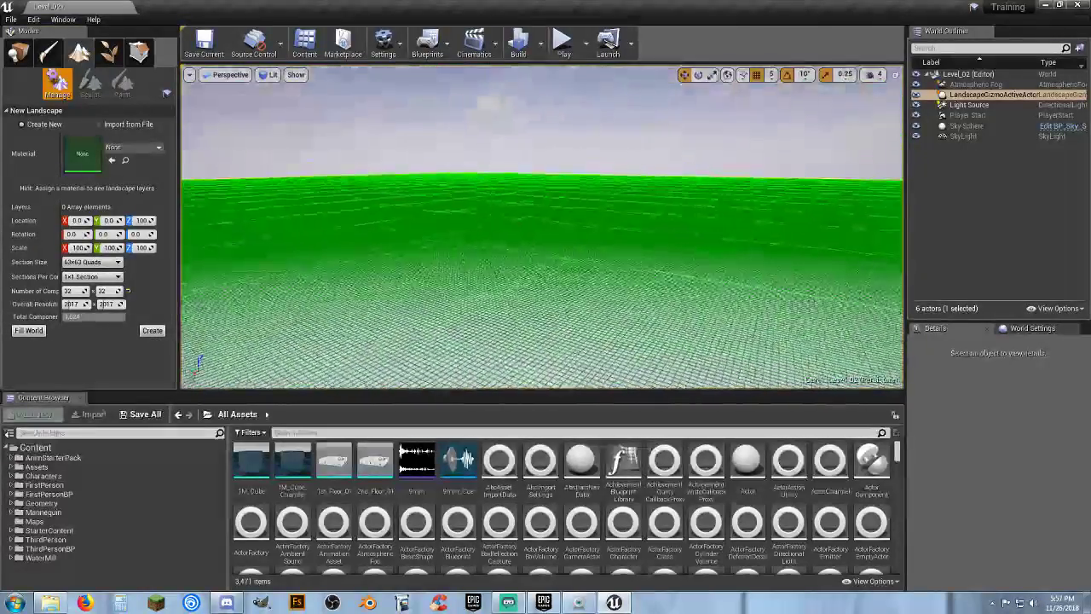
right_drag(542, 227, 514, 219)
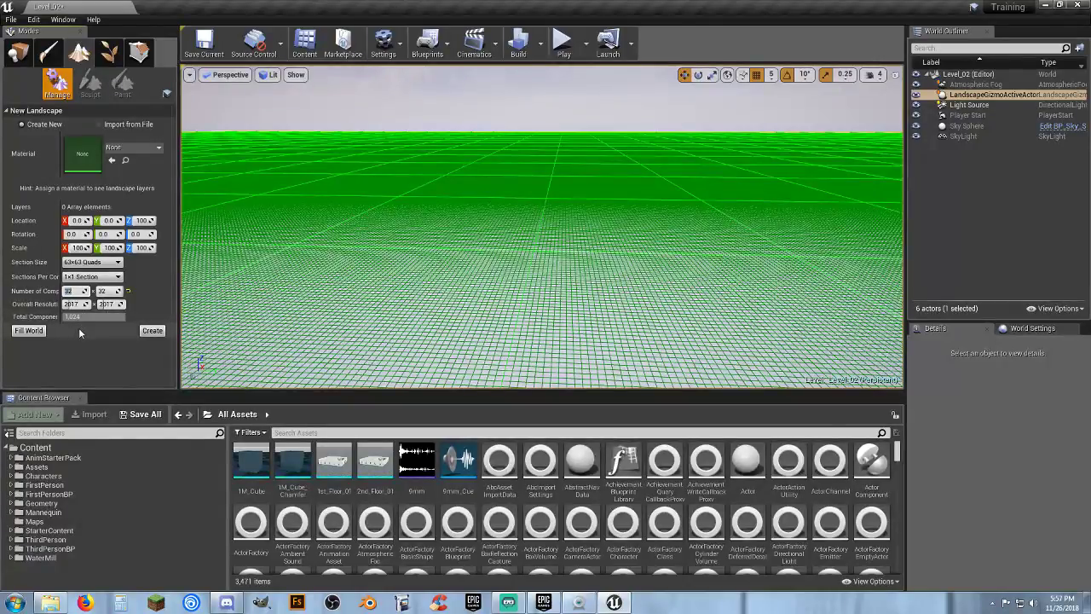
Set the landscape's number of components to 2 × 2 and create the landscape
text(2)
key(Tab)
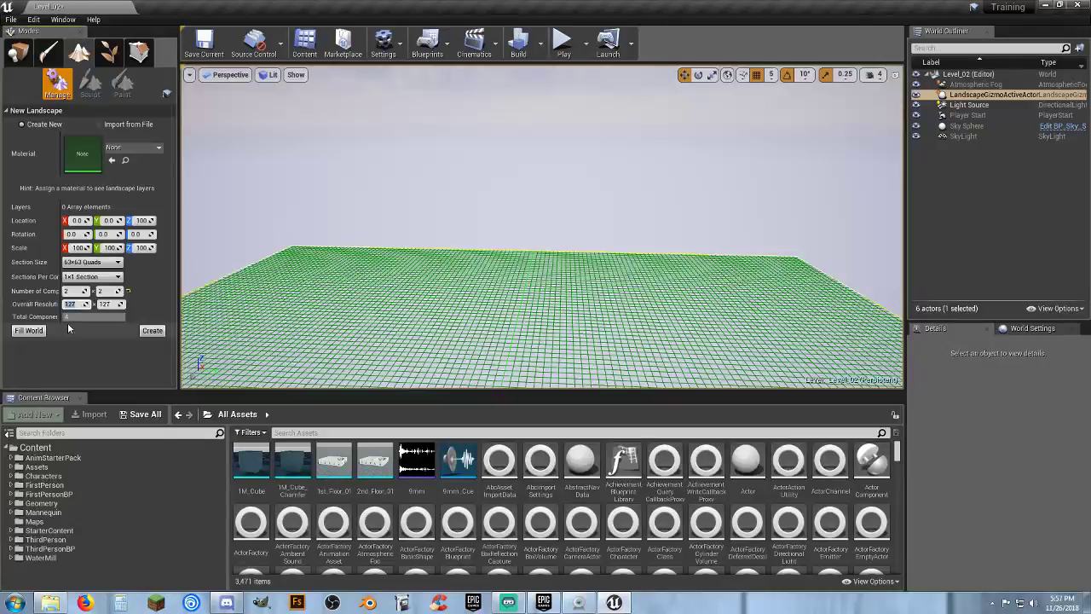
right_drag(358, 316, 400, 358)
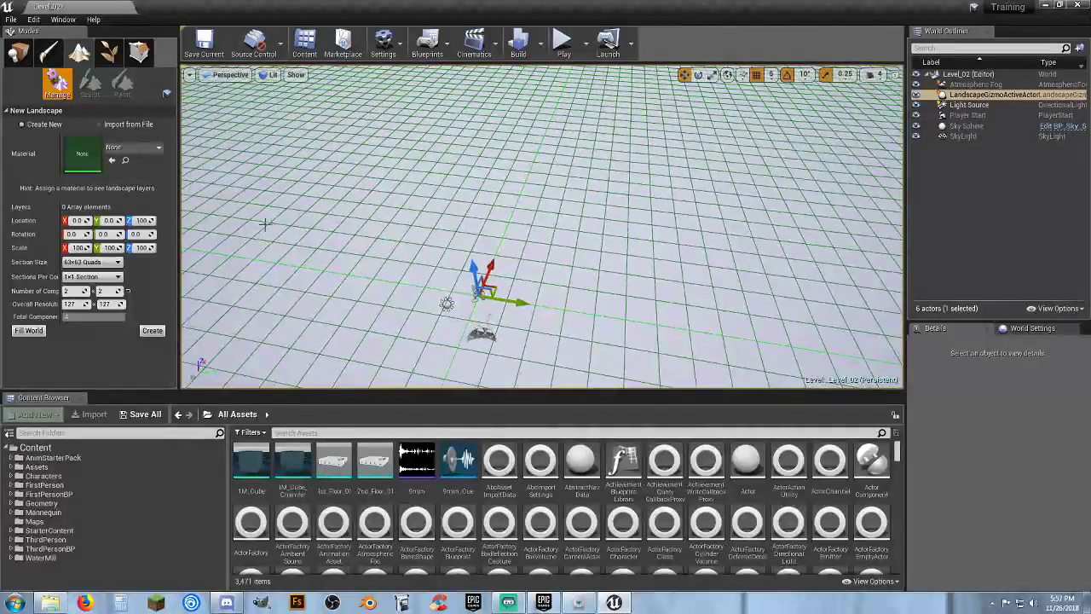
click(152, 330)
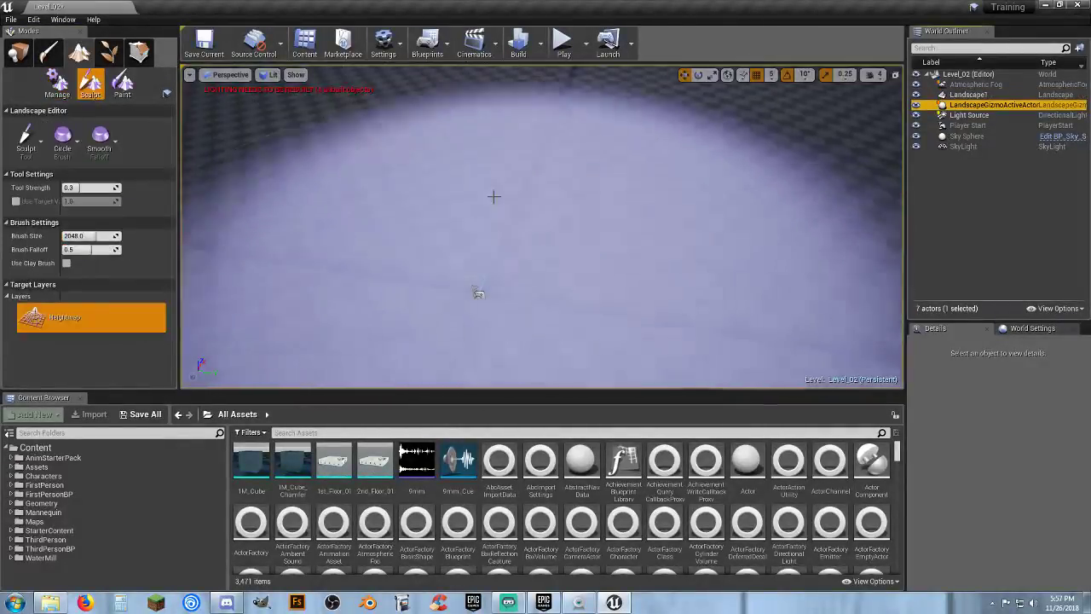
Select the landscape in the level and set its Z location to 0
scroll(494, 195, up, 3)
click(19, 52)
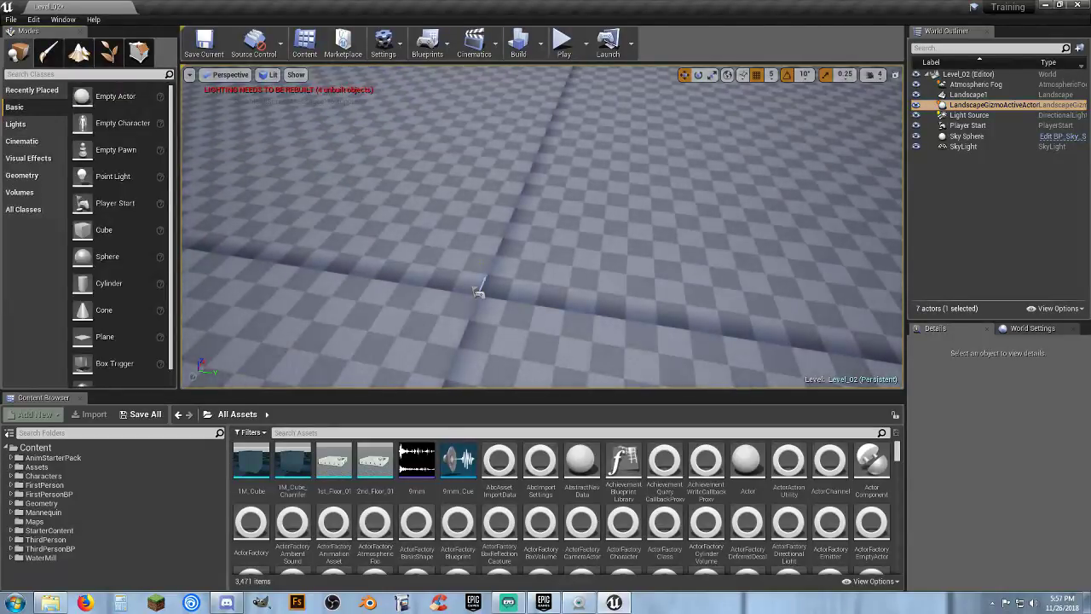
right_drag(435, 302, 366, 235)
click(738, 229)
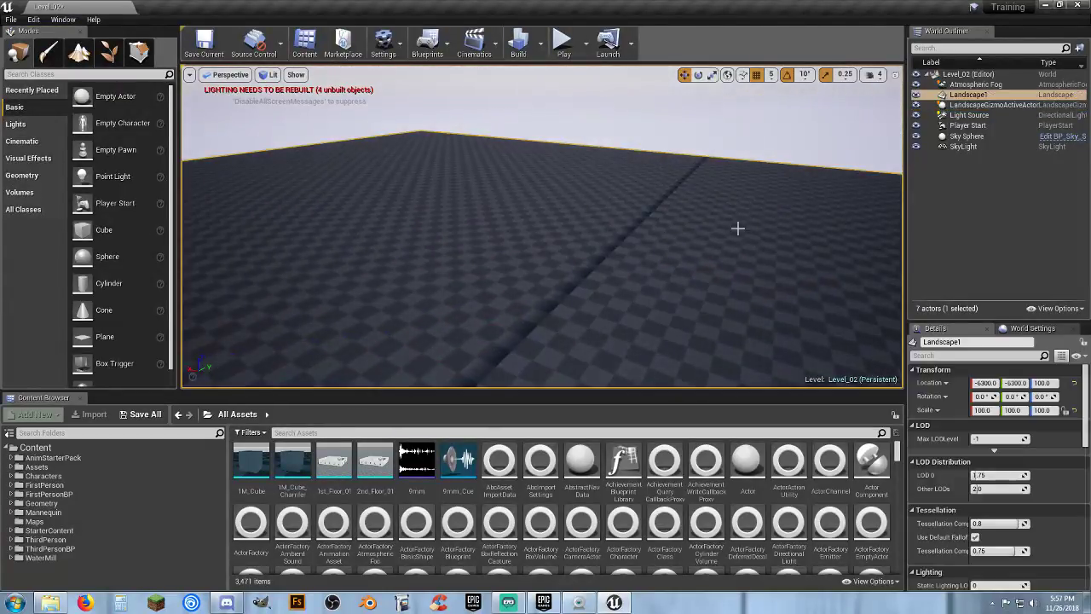
click(1044, 383)
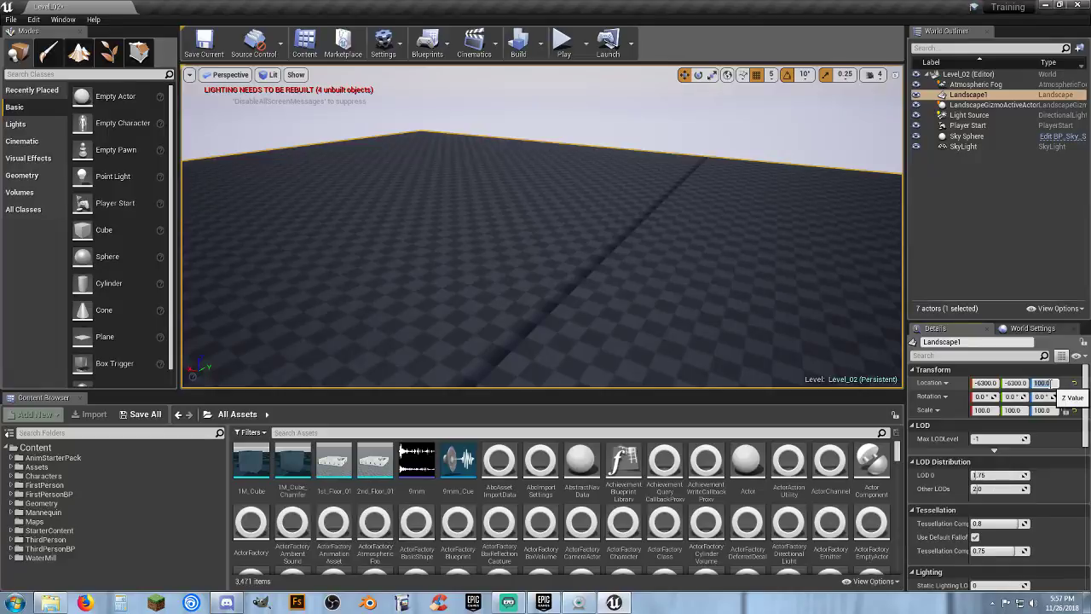
text(0)
key(Return)
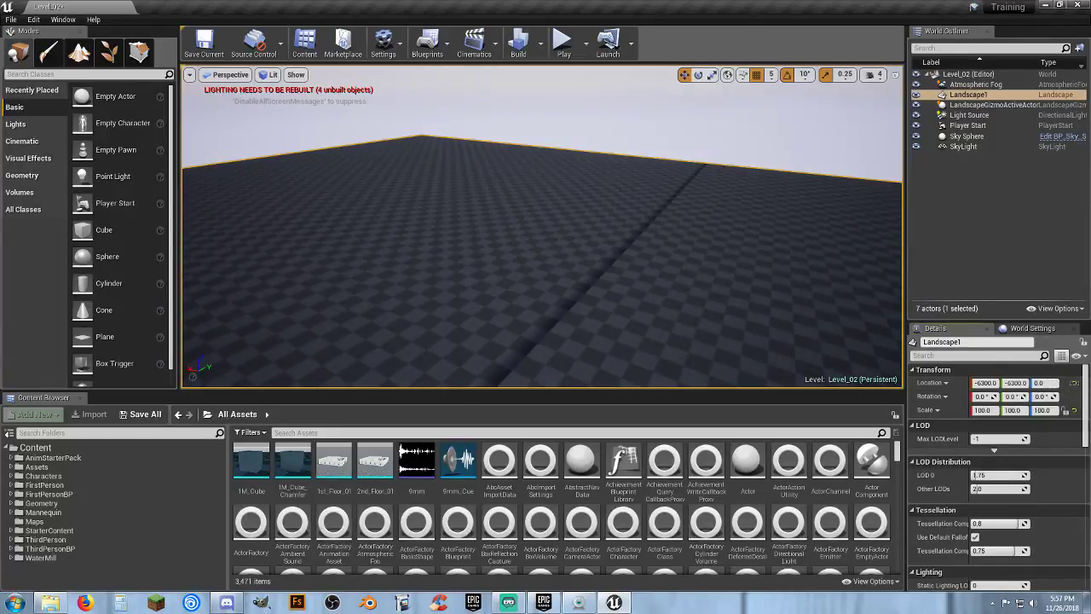
Look over the lowered landscape, play the level to check its scale from the player's view, and end the play session
right_drag(542, 226, 400, 243)
right_drag(616, 220, 562, 315)
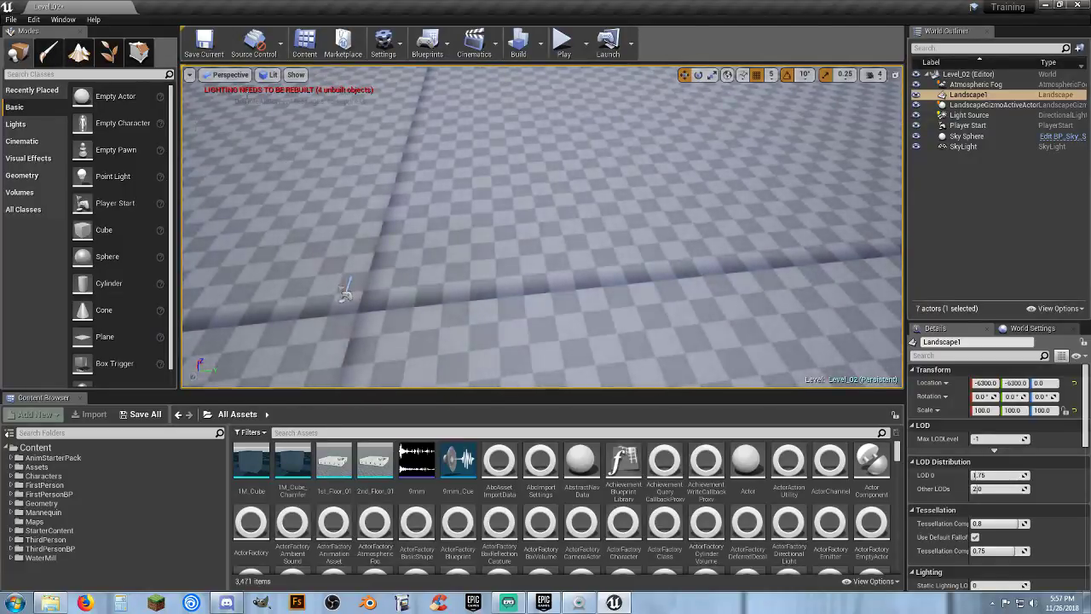
click(562, 43)
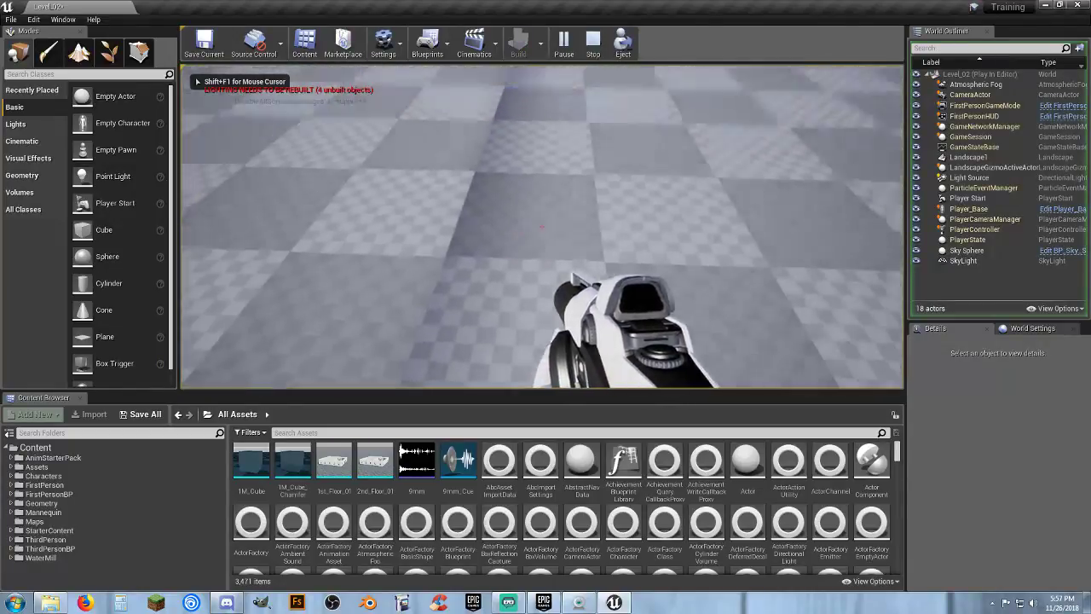
key(Escape)
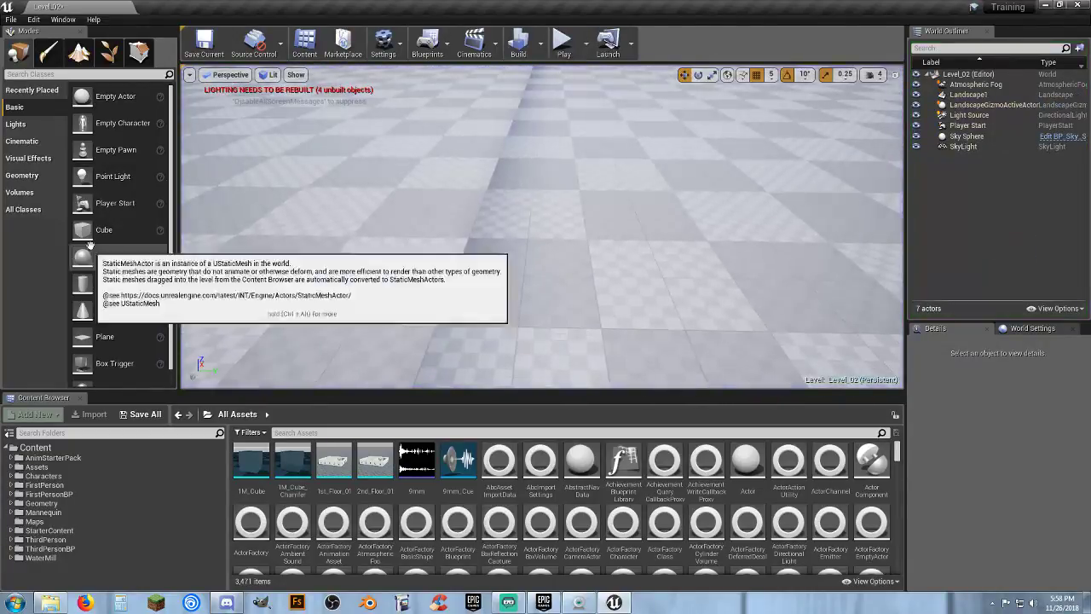
Place a basic cube on the landscape as a scale reference, then delete it
drag(102, 230, 446, 218)
drag(508, 205, 531, 210)
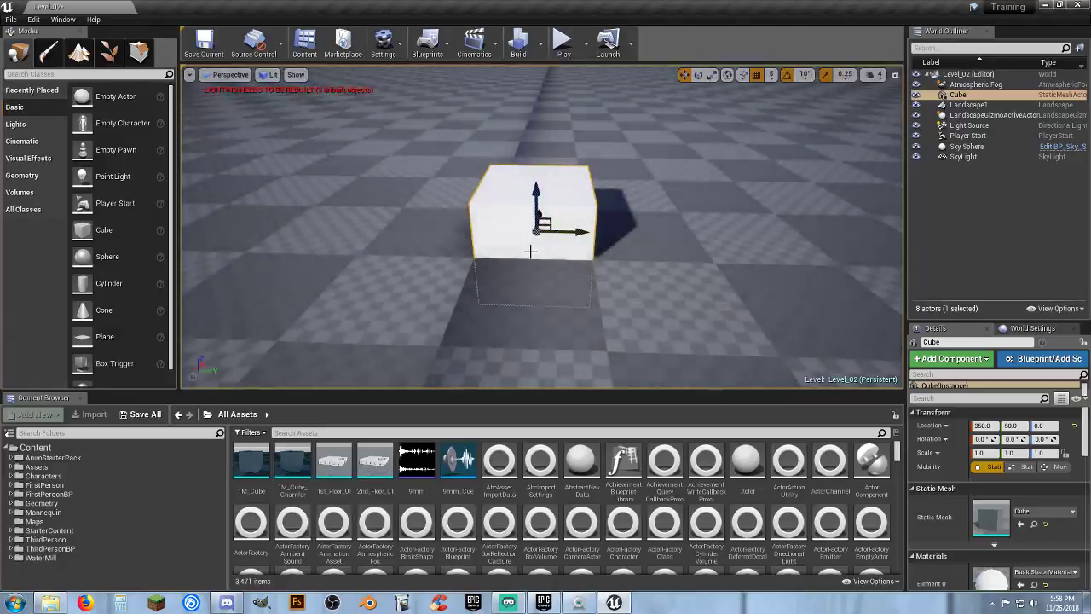
key(Escape)
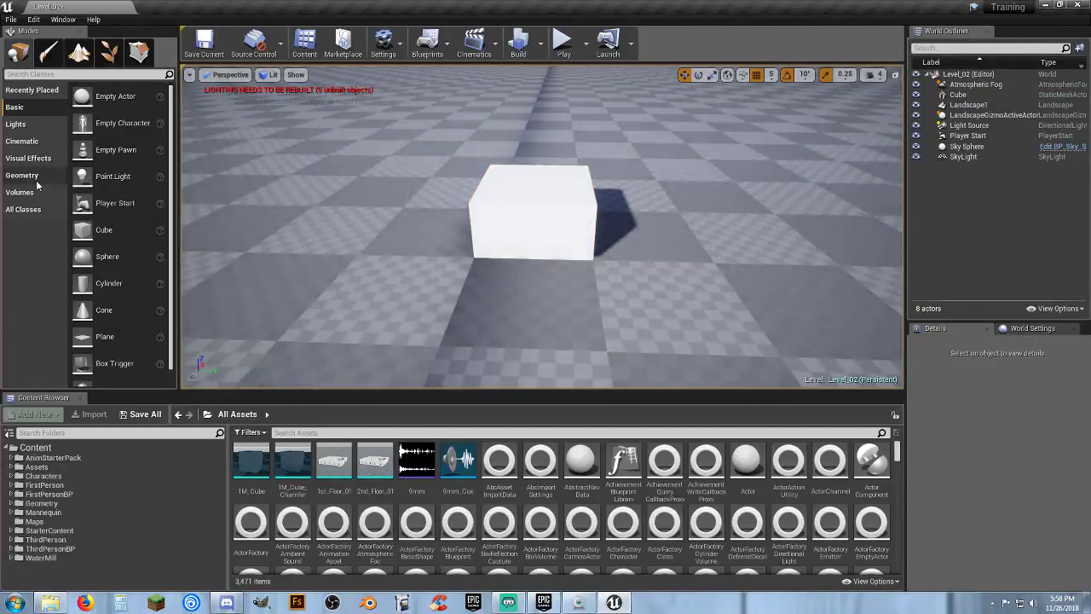
click(549, 192)
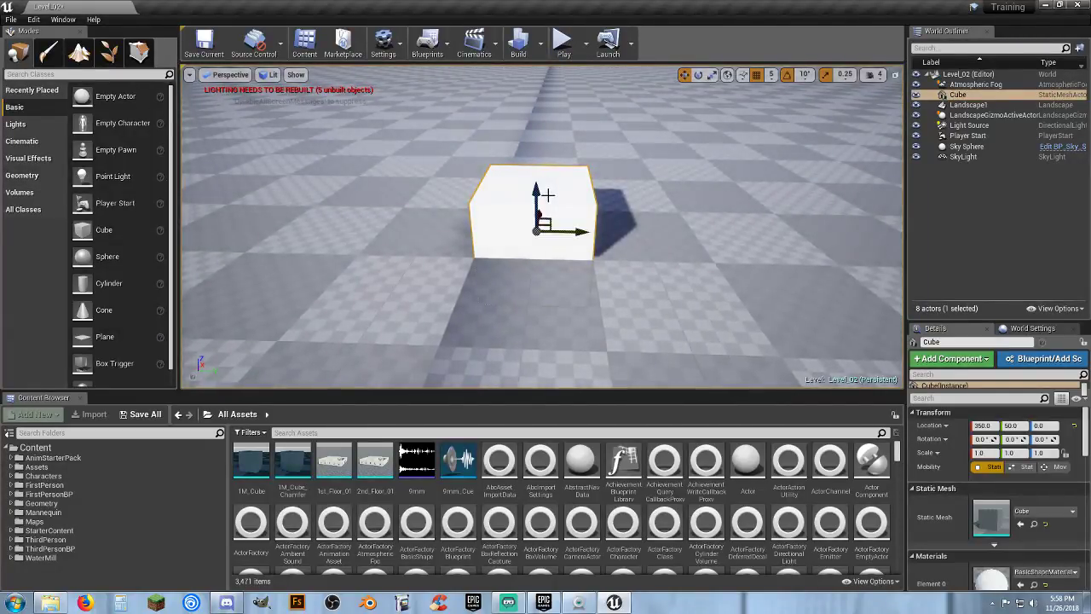
key(Delete)
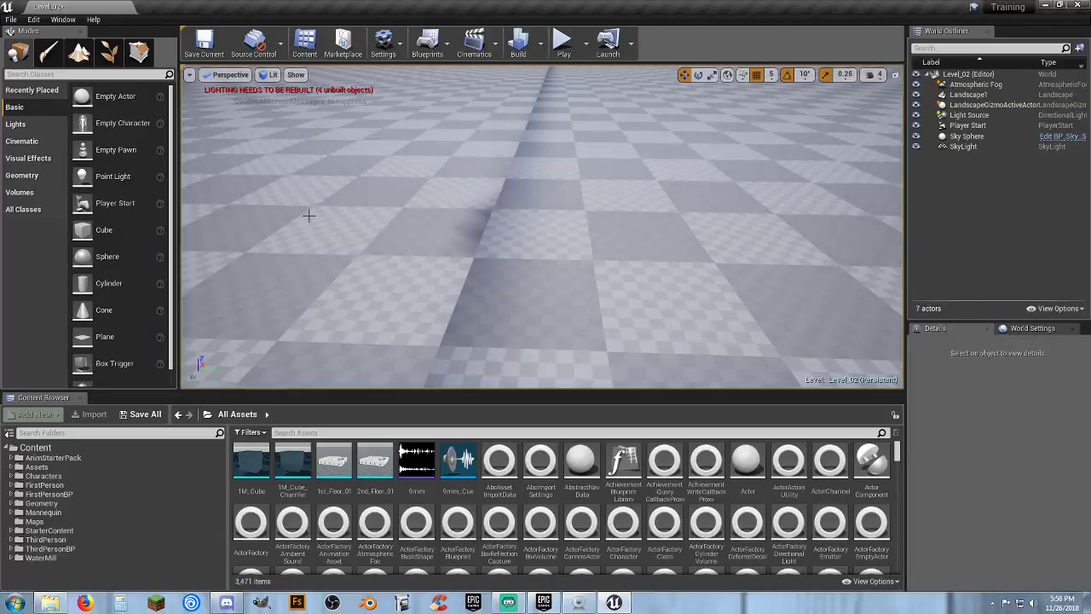
Place an additive box geometry brush on the landscape, view it from farther away, and delete it
click(23, 174)
mouse_move(95, 96)
mouse_down()
mouse_move(438, 195)
mouse_move(525, 204)
mouse_move(489, 210)
mouse_up()
mouse_move(522, 289)
right_down()
mouse_move(508, 219)
mouse_move(504, 273)
mouse_move(534, 304)
right_up()
key(s)
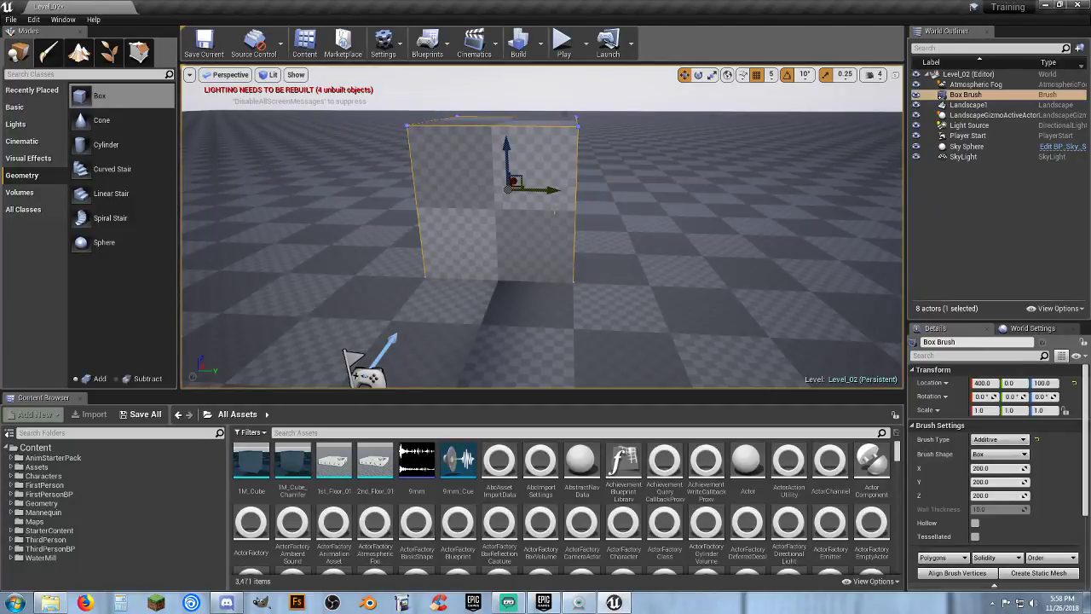
key(f)
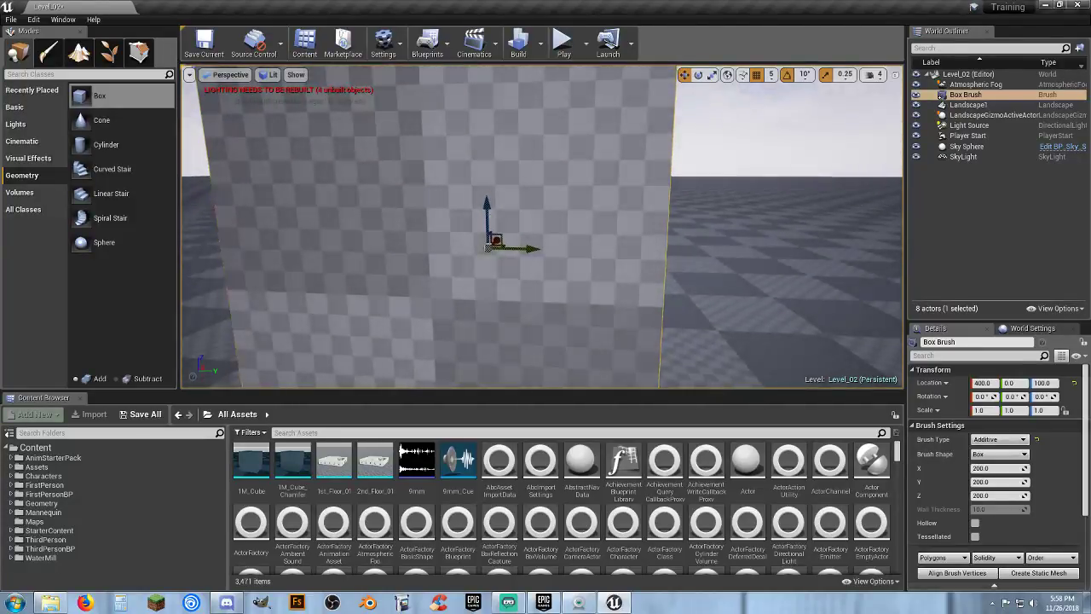
key(s)
right_drag(591, 287, 591, 300)
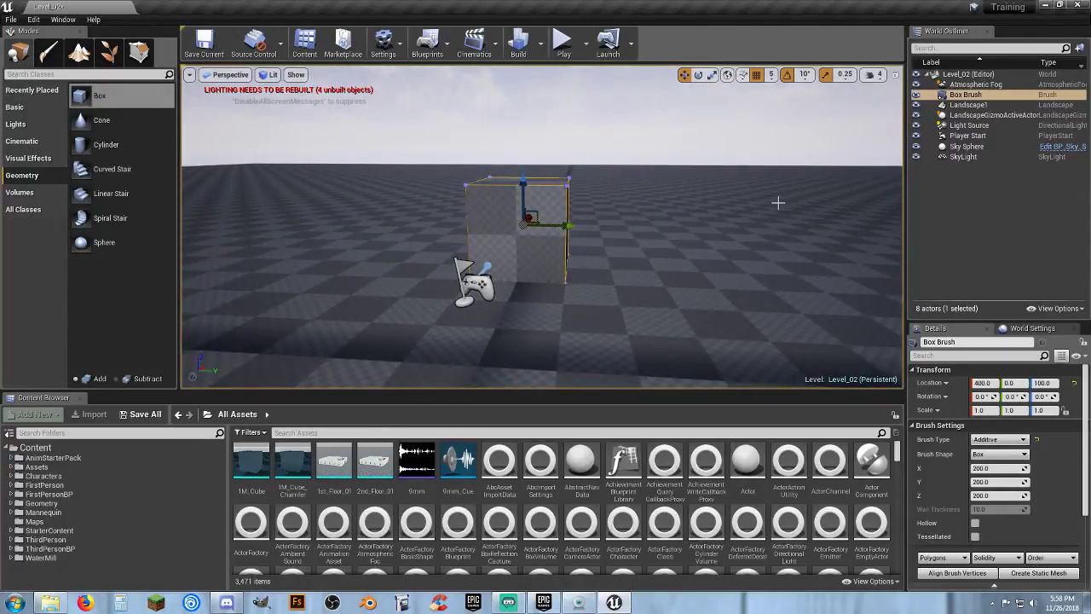
key(Delete)
Delete the landscape from the level and view the emptied scene from a distance
right_drag(559, 282, 580, 299)
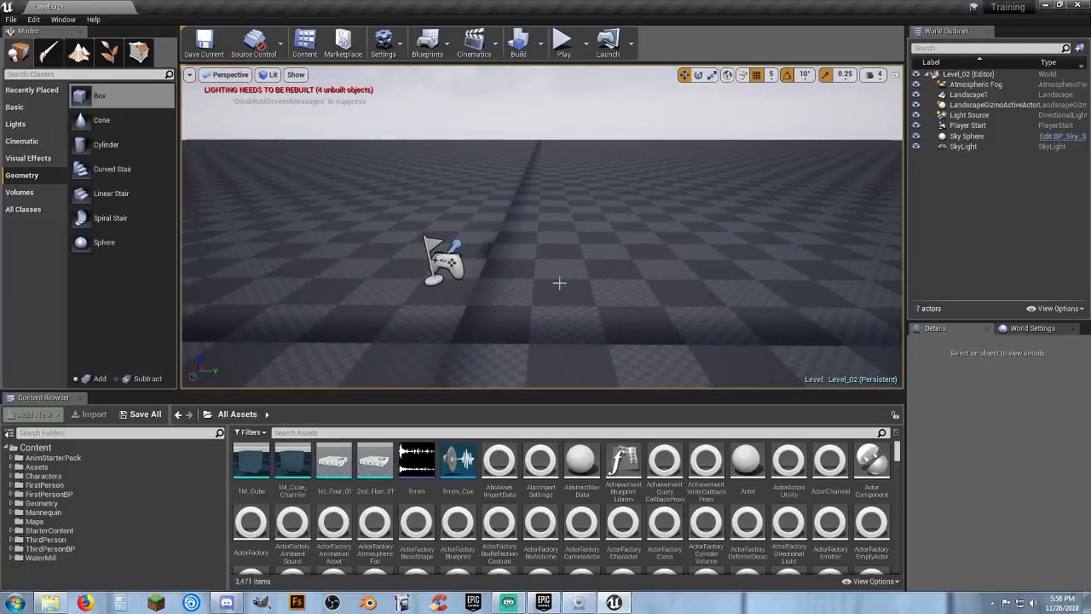
click(559, 282)
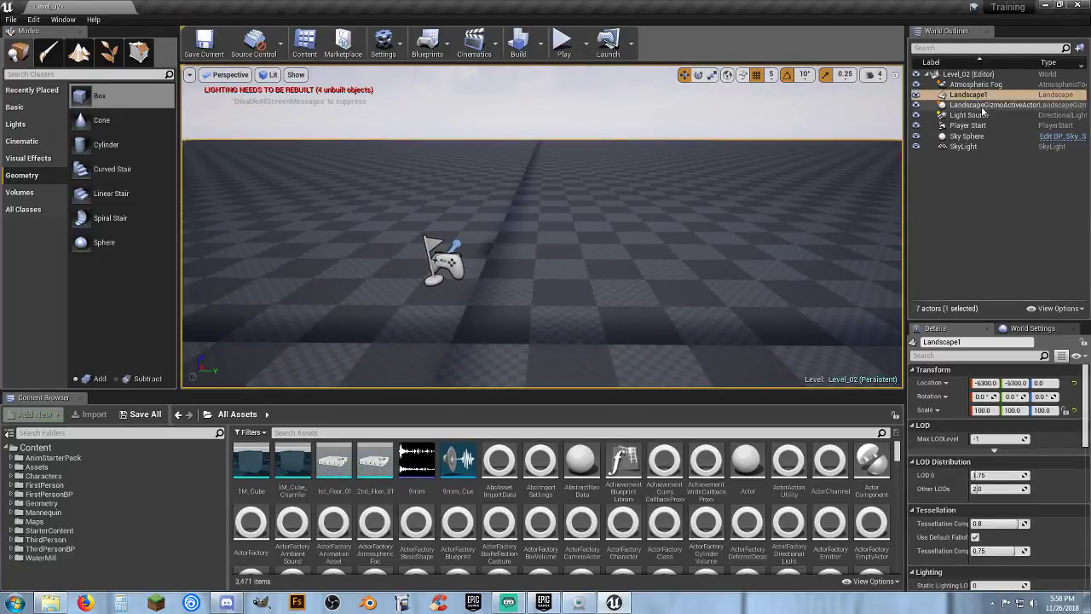
key(Delete)
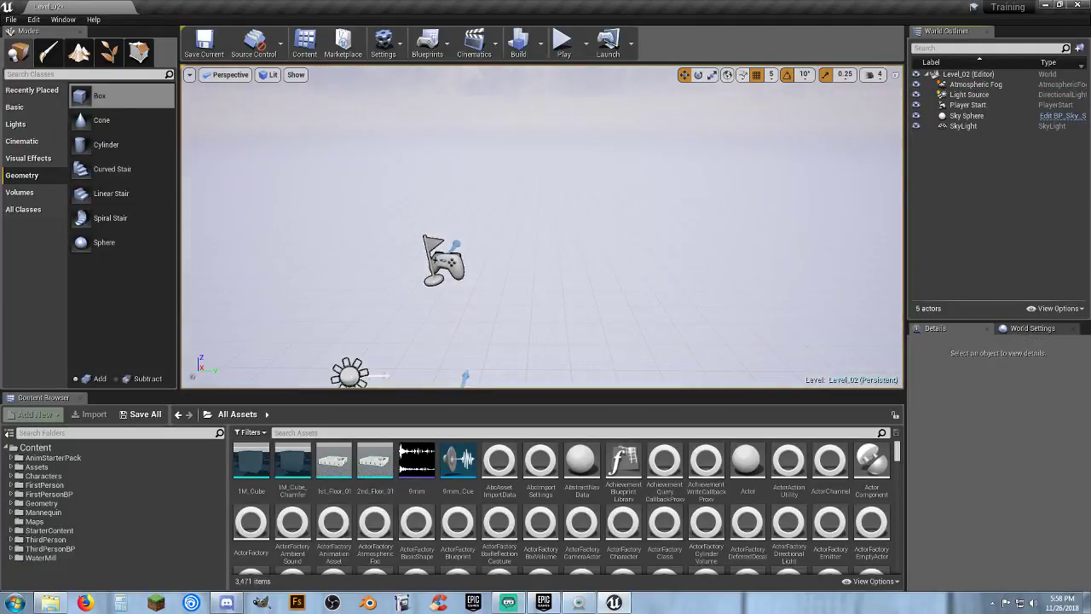
mouse_move(592, 232)
right_down()
mouse_move(592, 317)
mouse_move(593, 232)
right_up()
key(s)
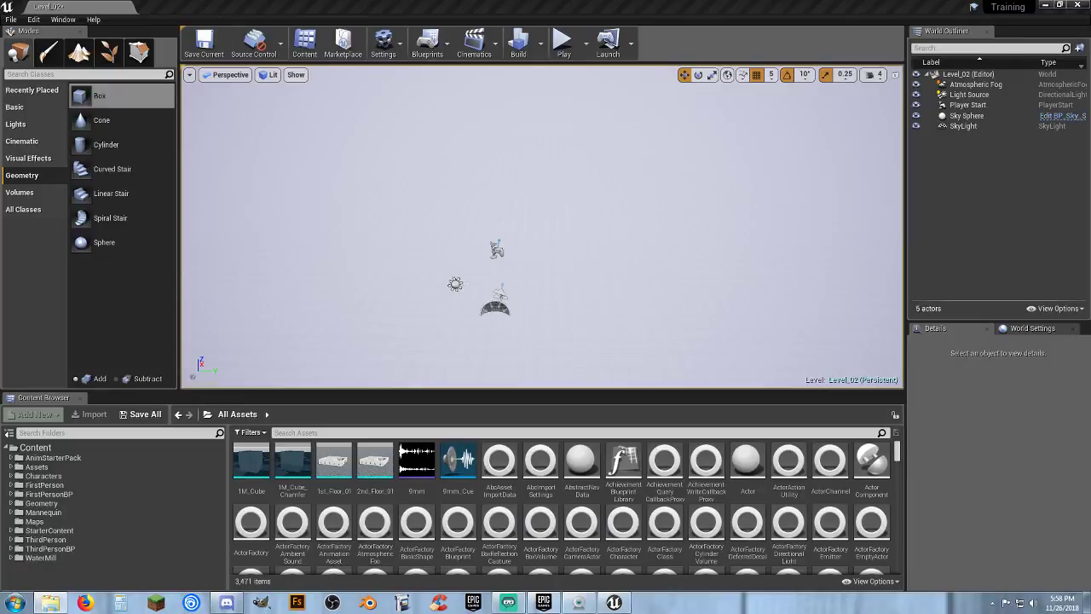
Switch to Windows Explorer and browse the height map files in the LA_Basin terrain and Moab terrain folders
click(50, 602)
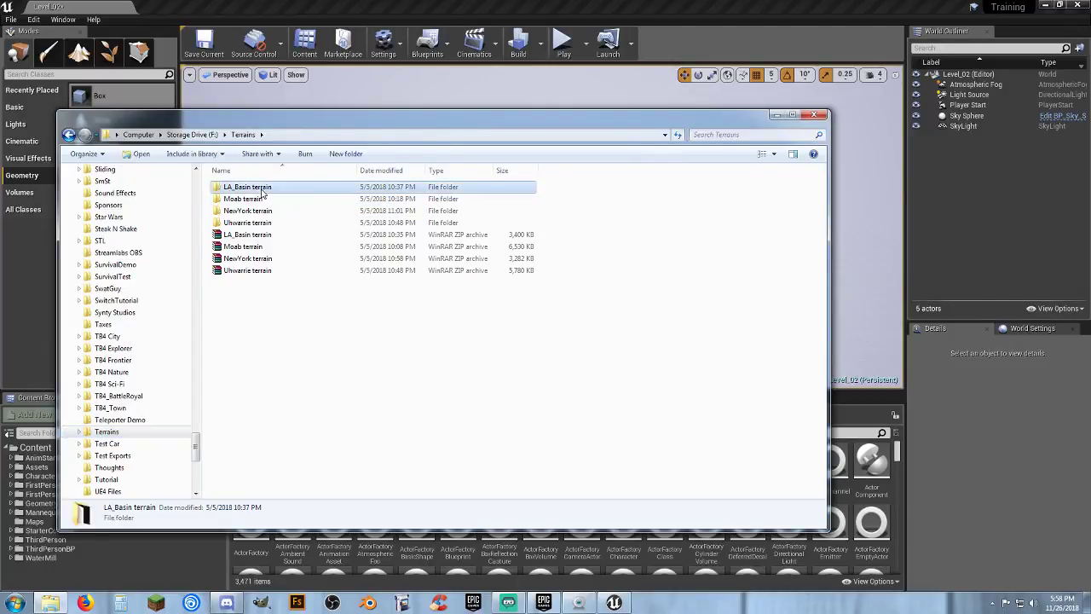
double_click(261, 193)
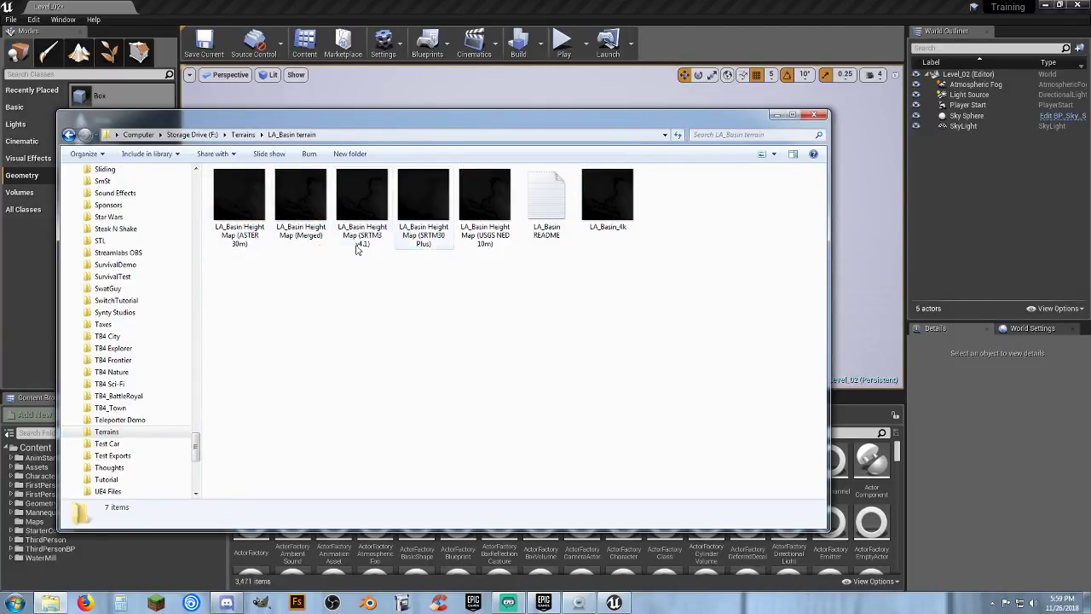
click(80, 432)
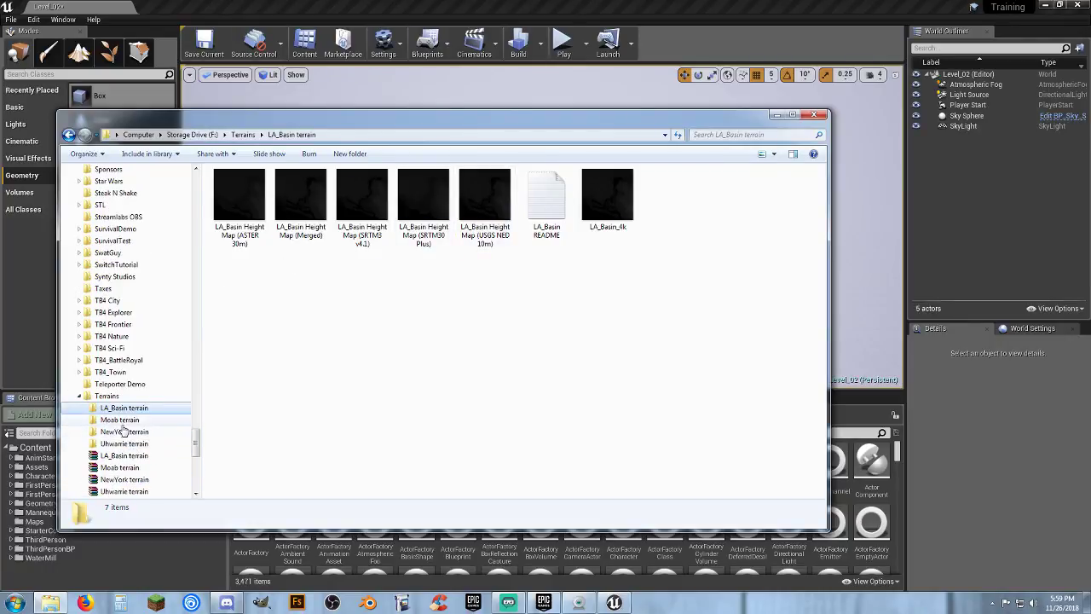
click(119, 420)
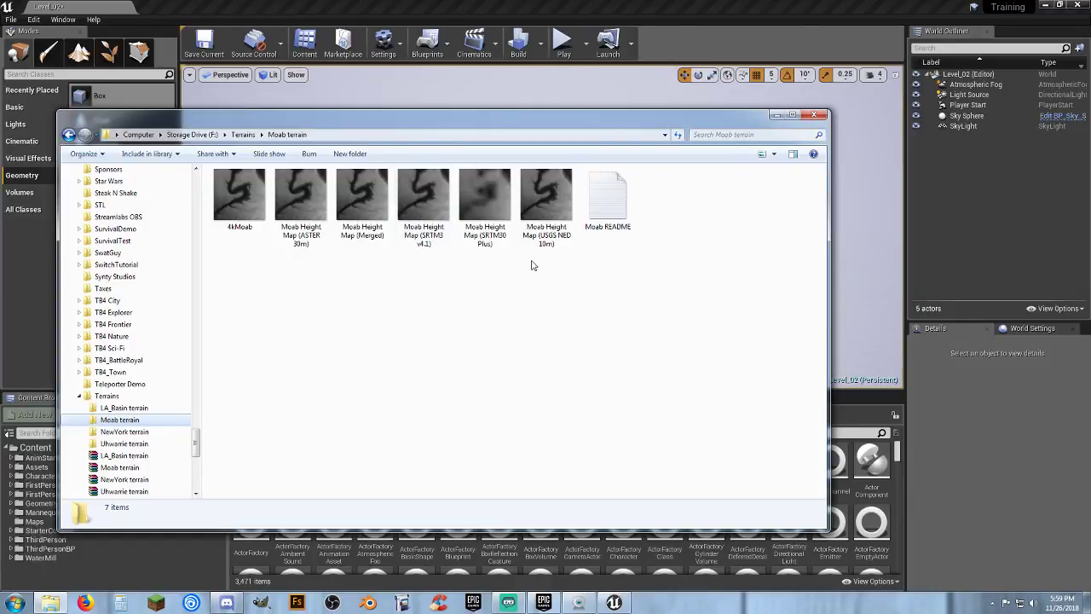
Open the Moab Height Map (USGS NED 10m) image, examine its pixel detail up close, and close it
double_click(559, 213)
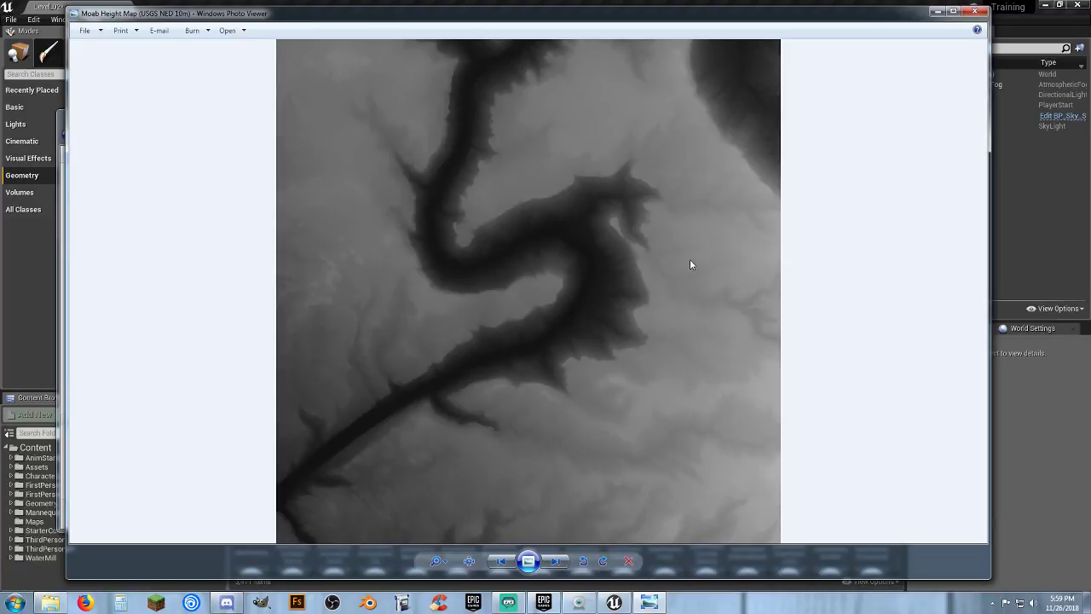
scroll(409, 267, up, 3)
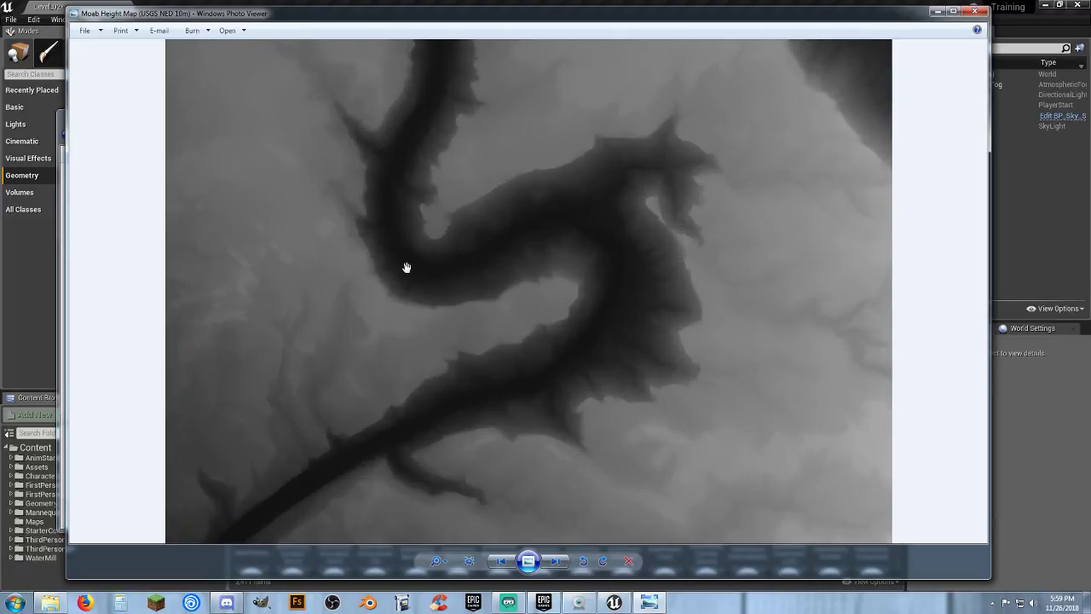
scroll(555, 310, up, 2)
scroll(557, 311, up, 1)
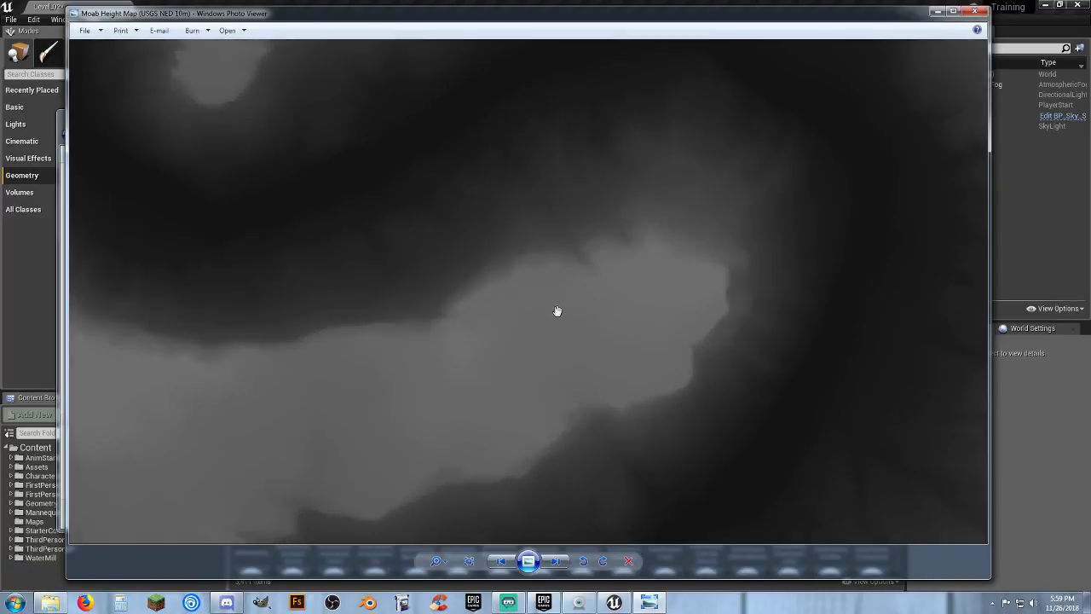
scroll(519, 287, up, 2)
scroll(505, 276, up, 1)
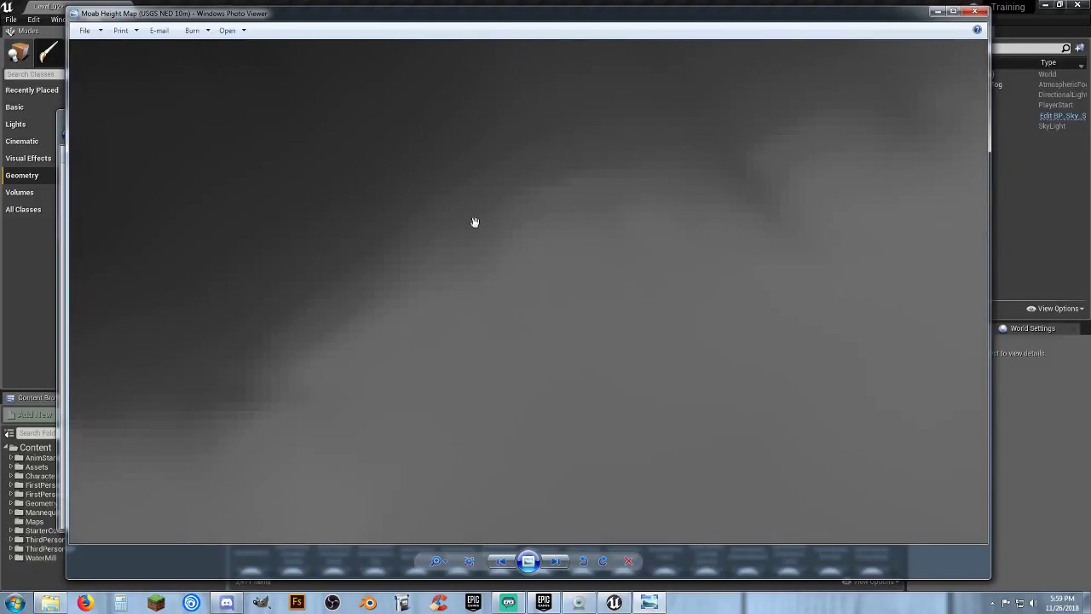
scroll(464, 240, down, 1)
scroll(464, 239, down, 4)
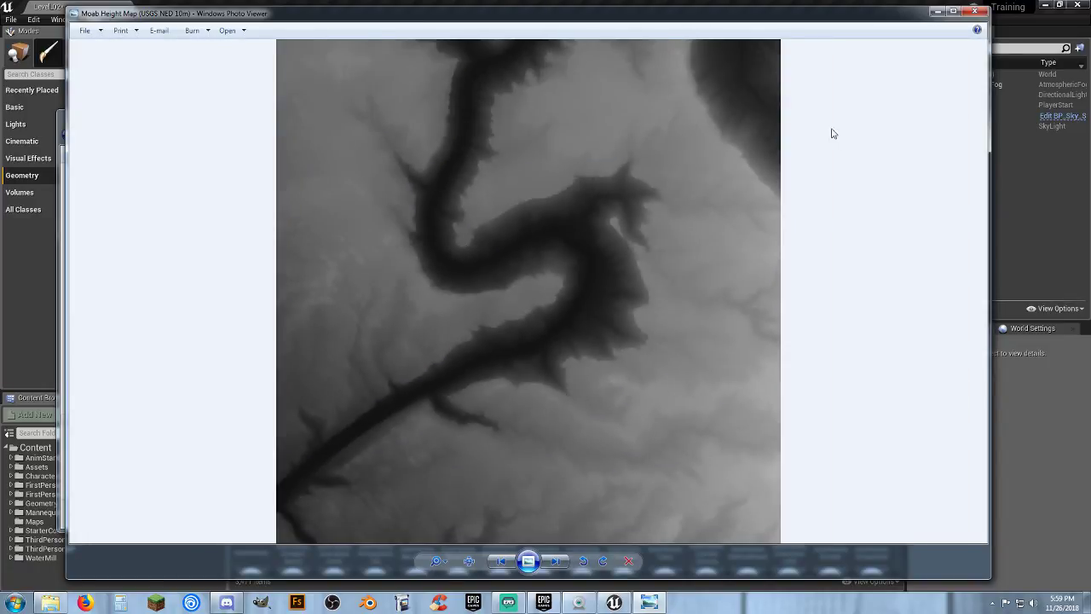
click(975, 13)
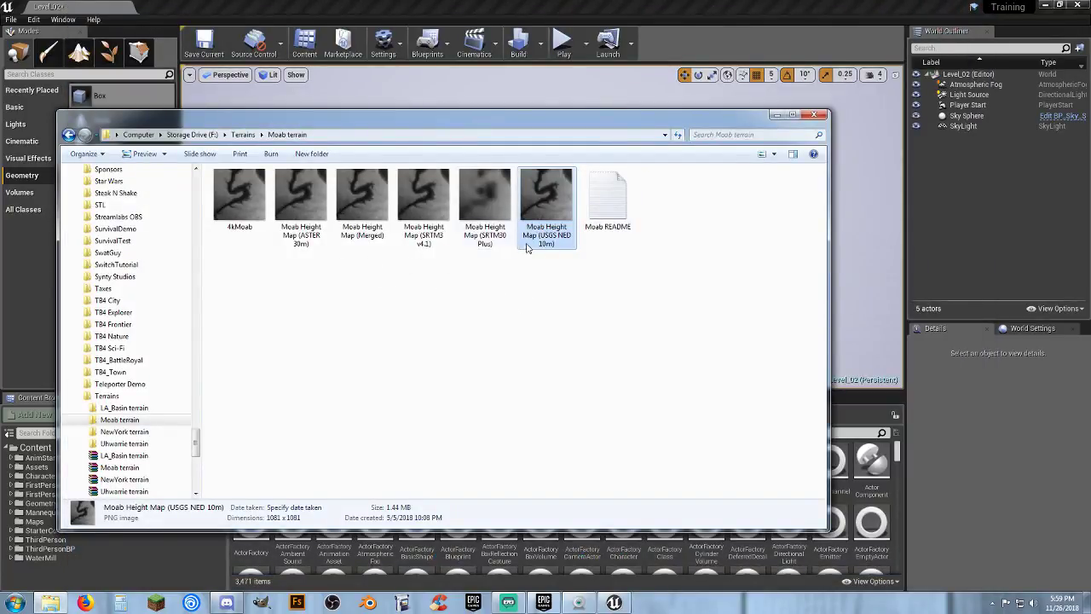
Examine the 4kMoab height map up close, then compare its file details with those of Moab Height Map (USGS NED 10m)
mouse_move(311, 243)
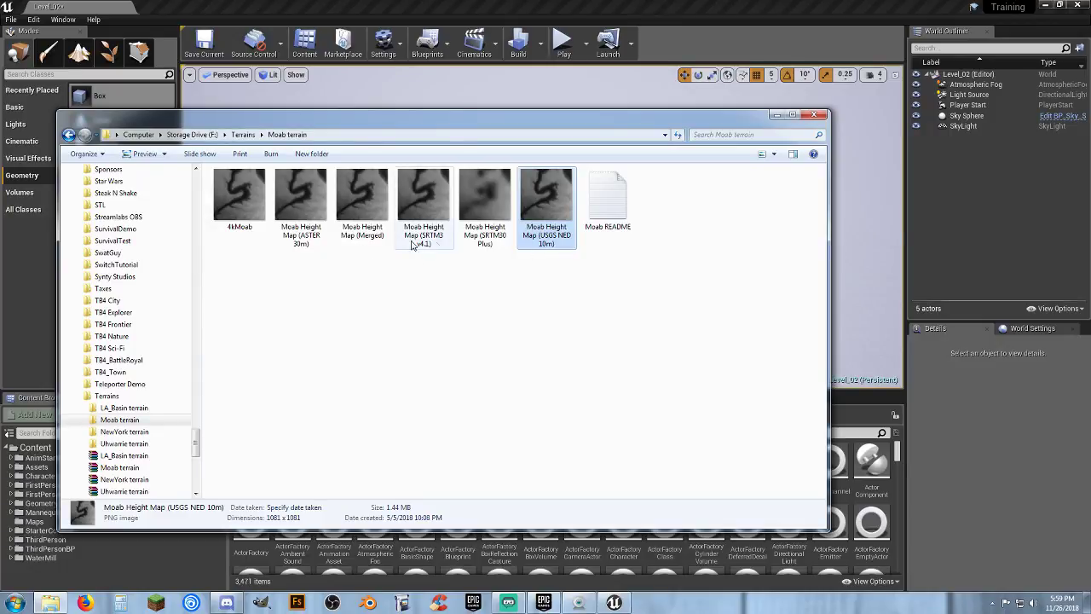
double_click(242, 213)
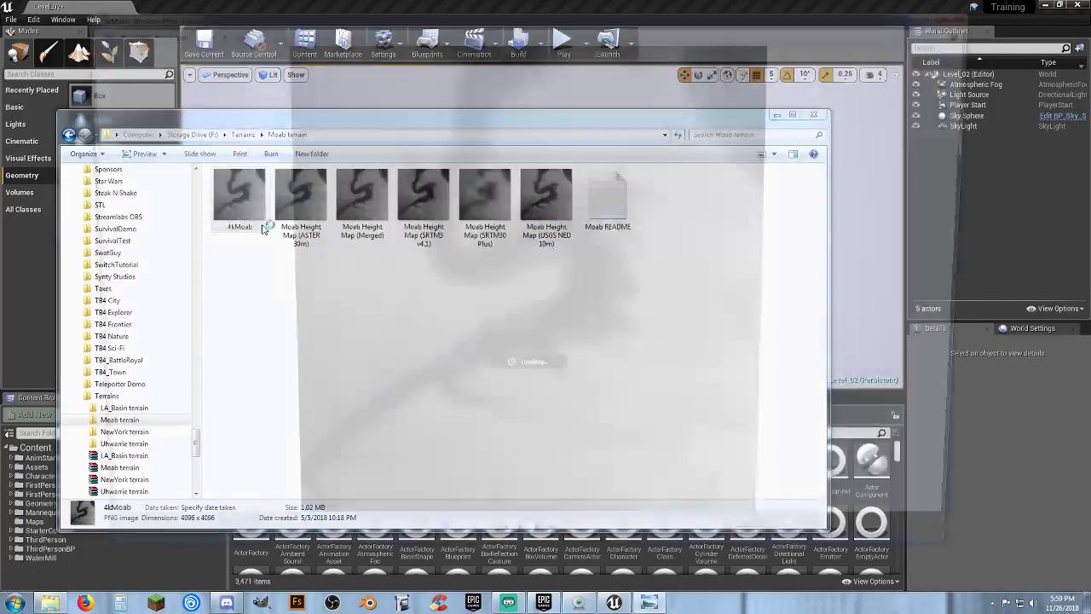
scroll(511, 328, up, 10)
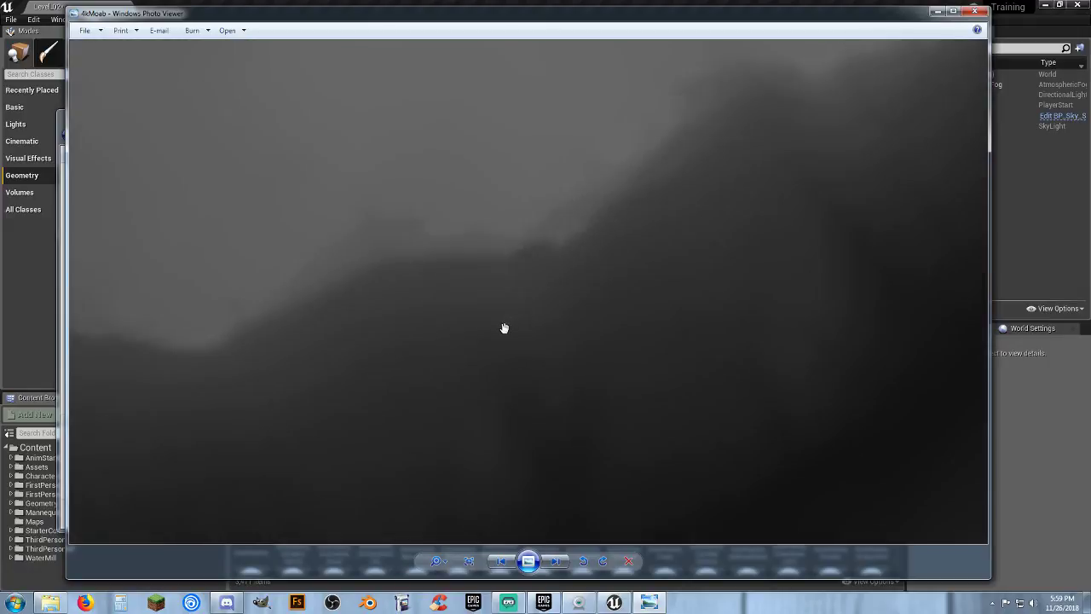
scroll(504, 328, down, 10)
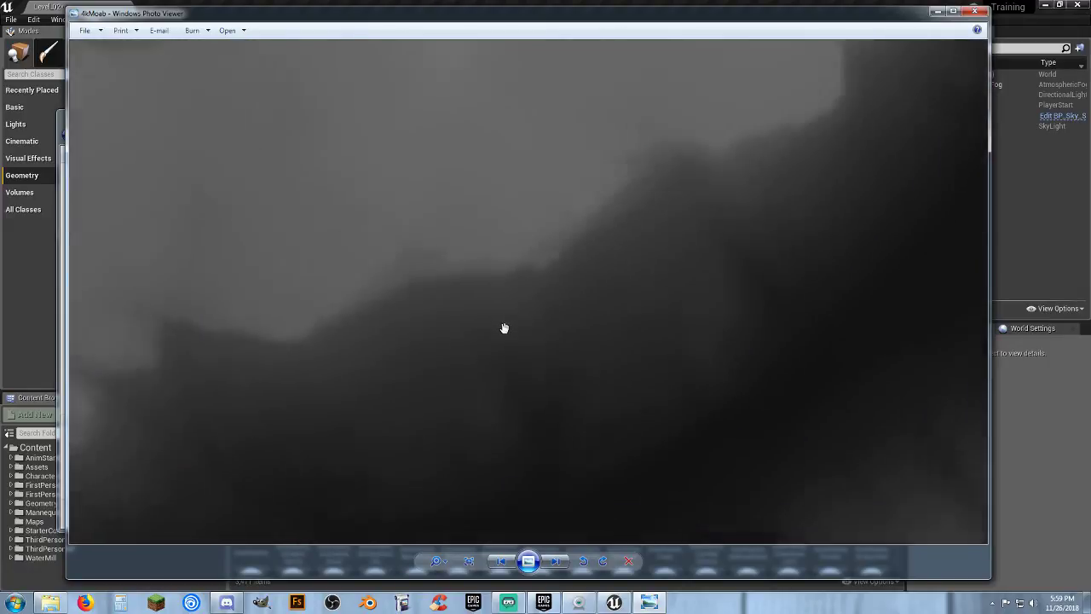
click(972, 12)
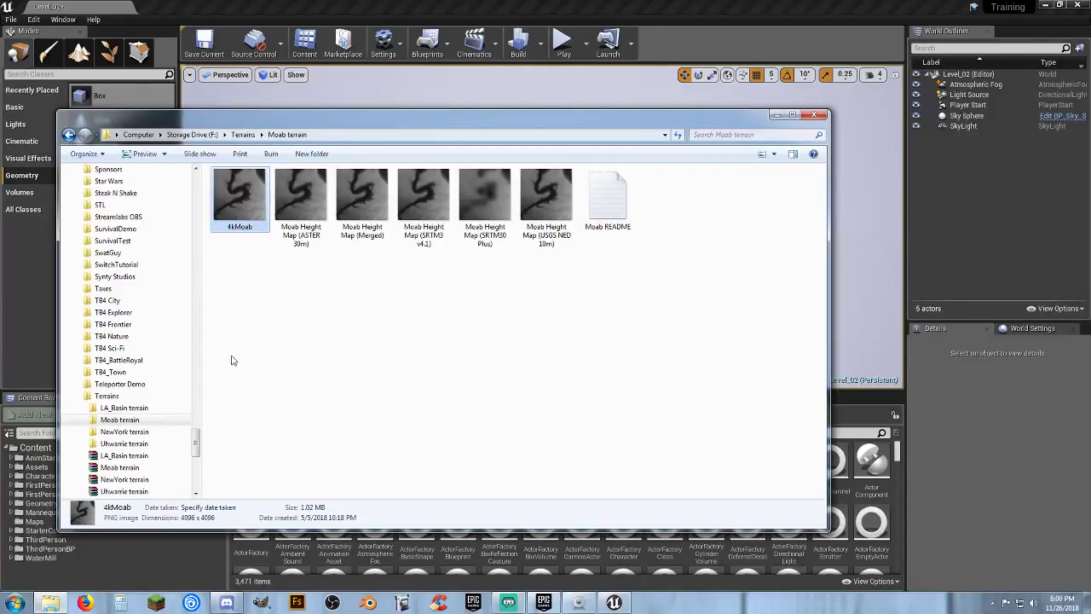
click(554, 204)
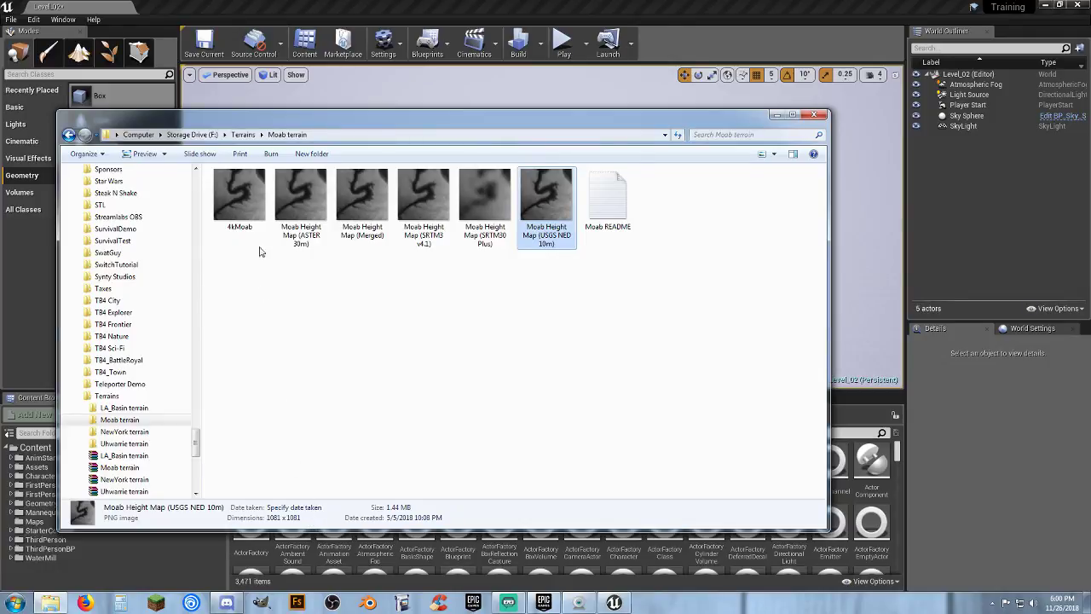
click(249, 200)
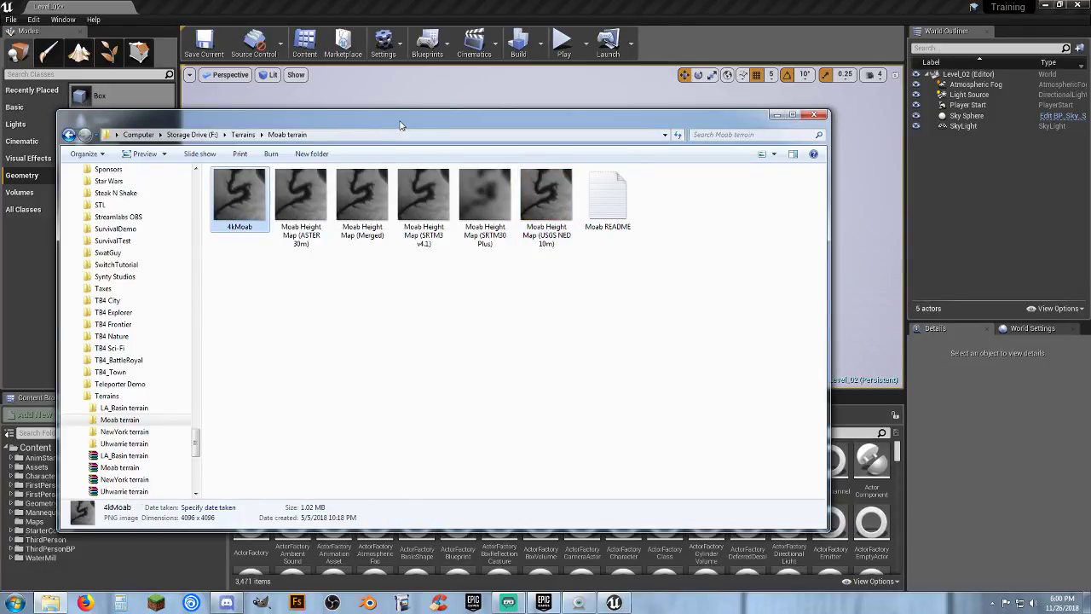
Return to the Unreal level editor and set up the new landscape for import from a file
drag(401, 125, 0, 185)
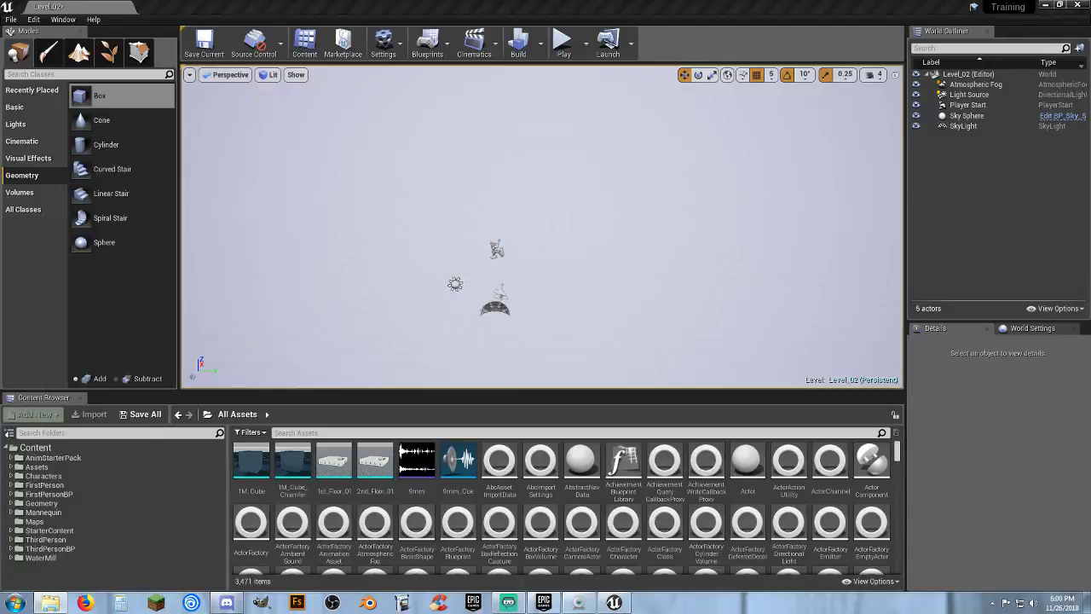
click(79, 54)
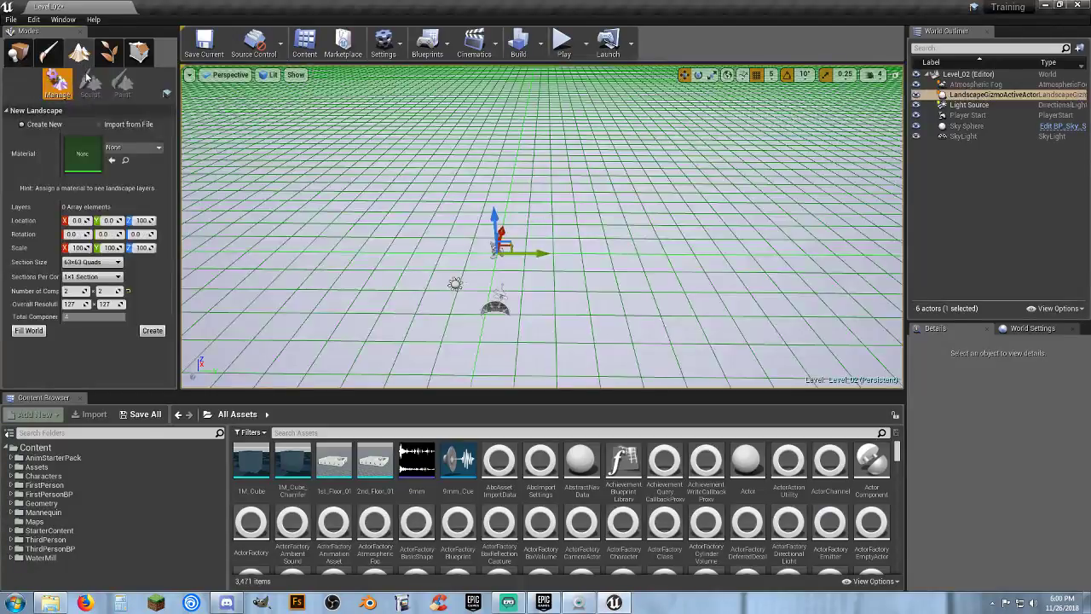
click(98, 124)
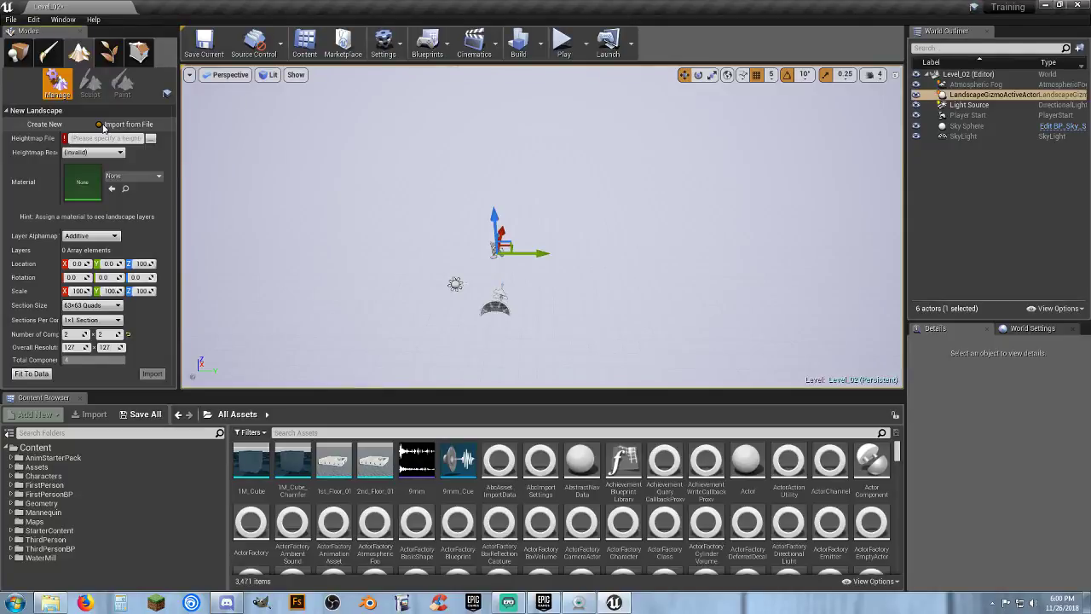
Load the 4kMoab height map from the Terrains > Moab terrain folder on Storage Drive (F:) as the heightmap file
click(151, 138)
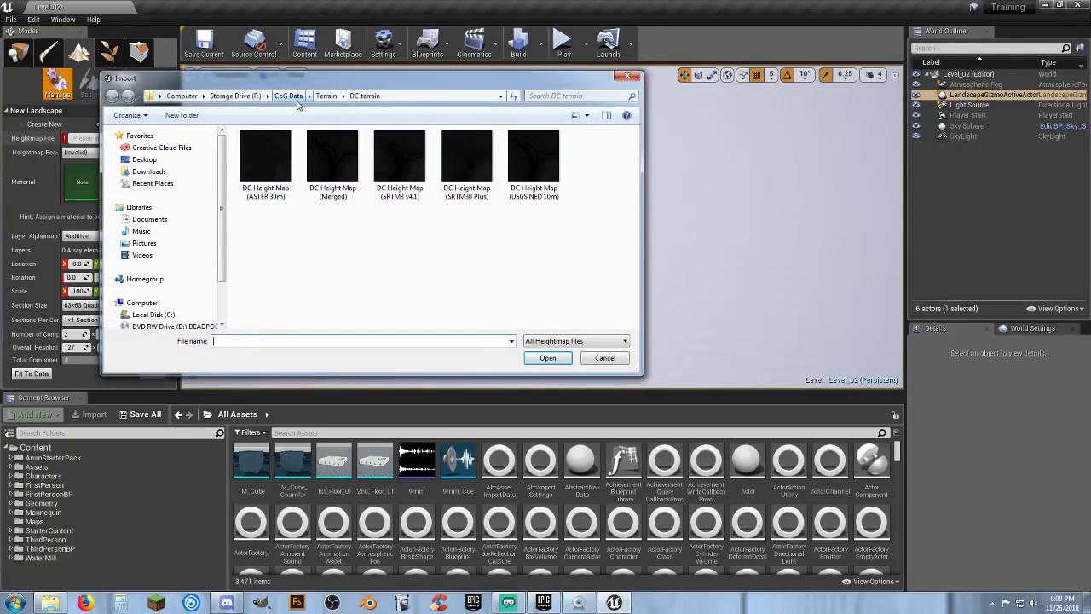
click(248, 96)
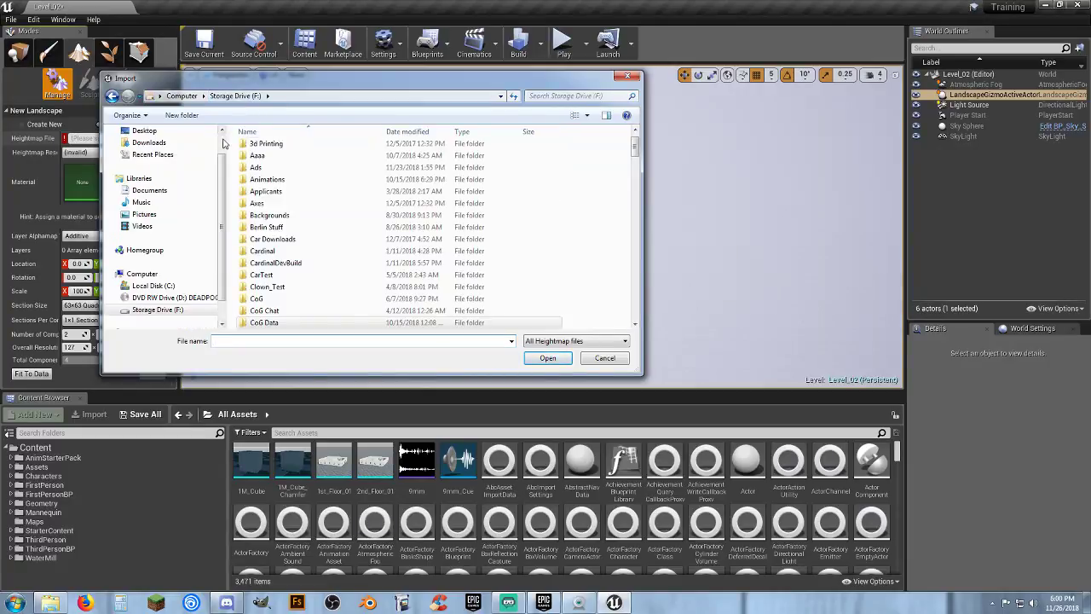
drag(220, 168, 224, 178)
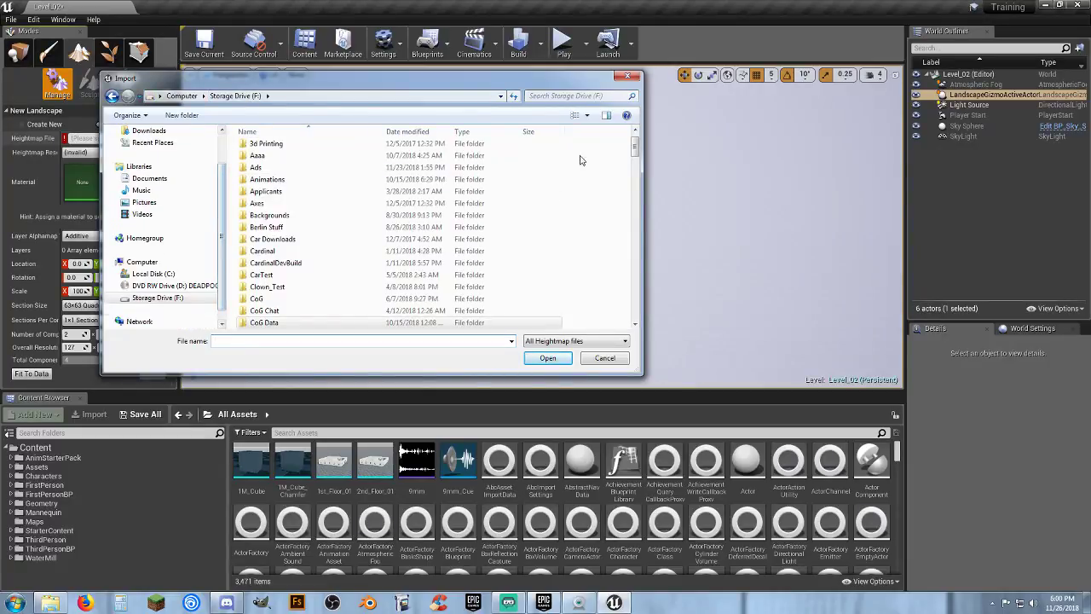
drag(634, 147, 623, 289)
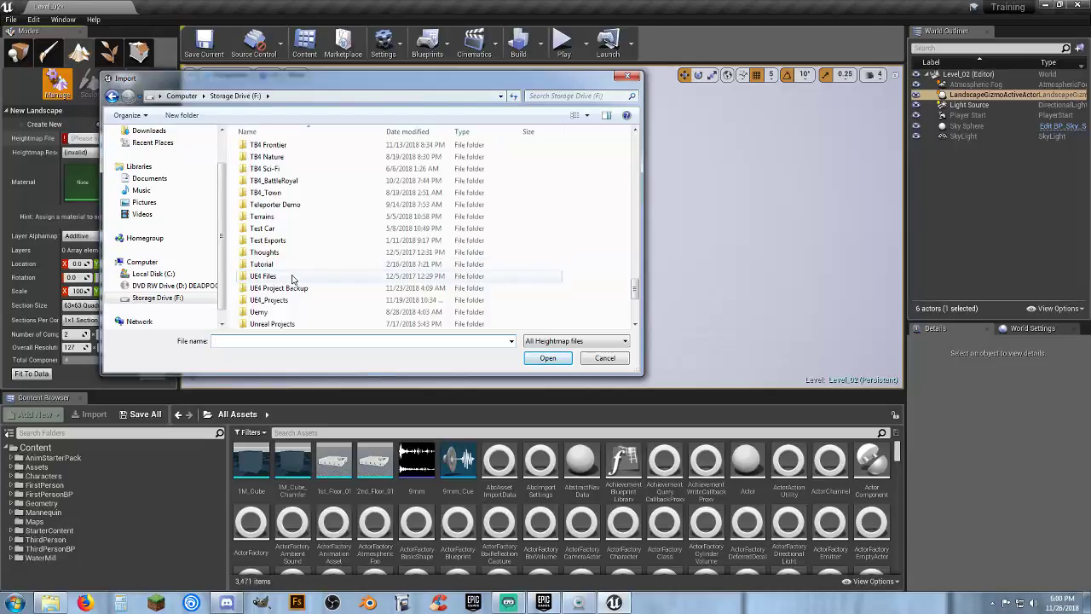
double_click(271, 217)
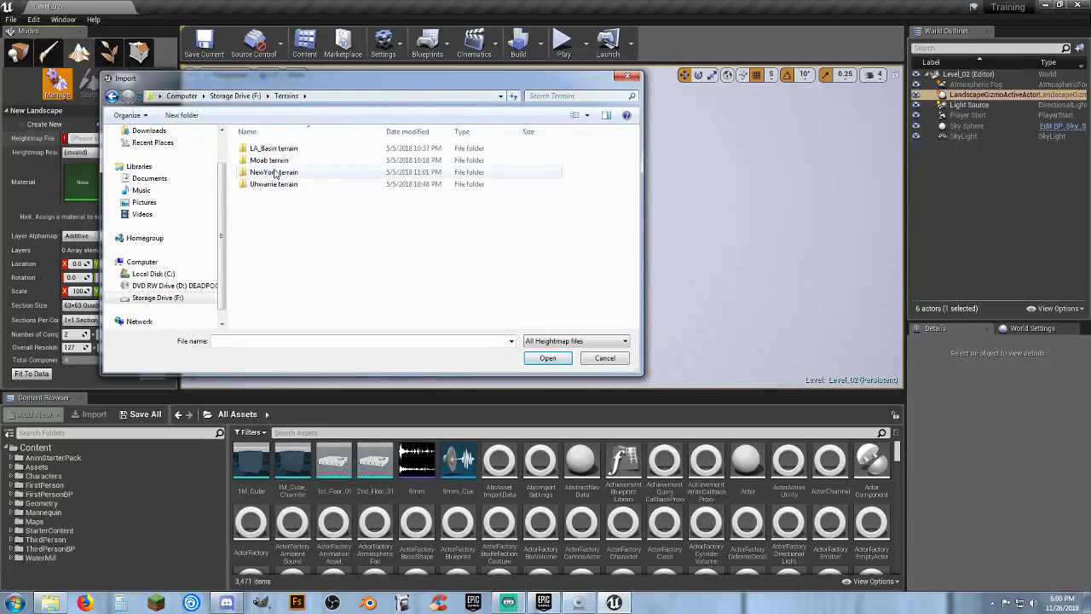
double_click(281, 161)
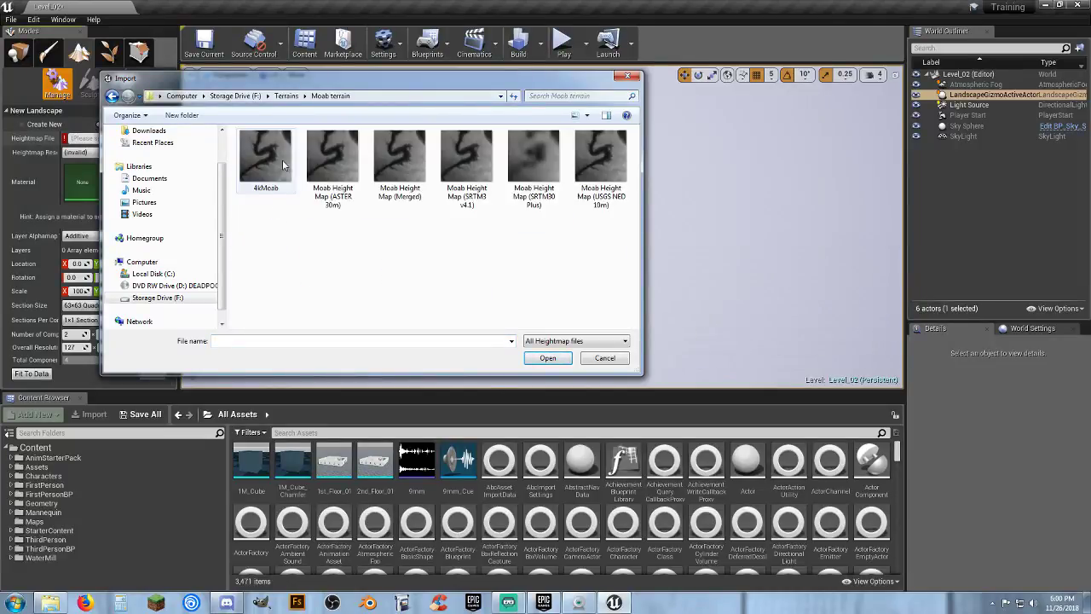
click(266, 186)
click(550, 357)
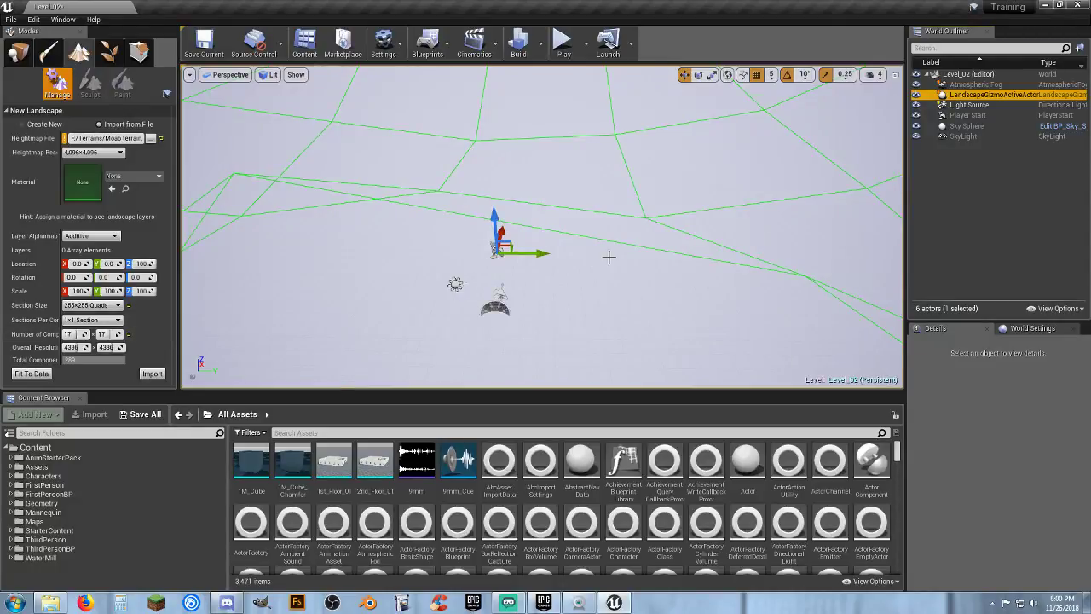
Check the terrain's preview grid and import the landscape from the loaded height map
right_drag(608, 257, 460, 164)
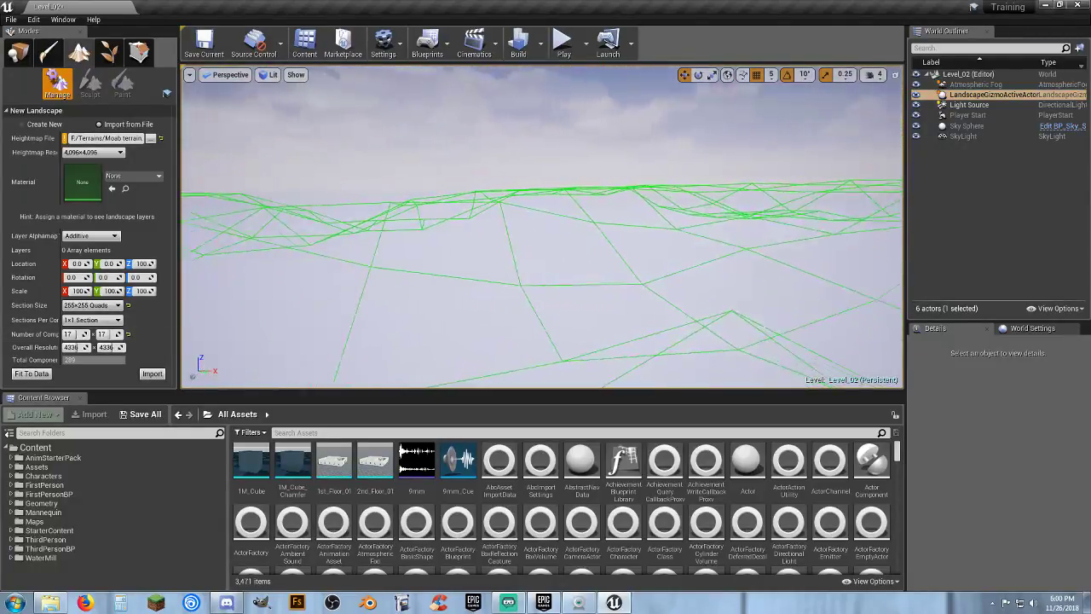
right_drag(614, 183, 564, 267)
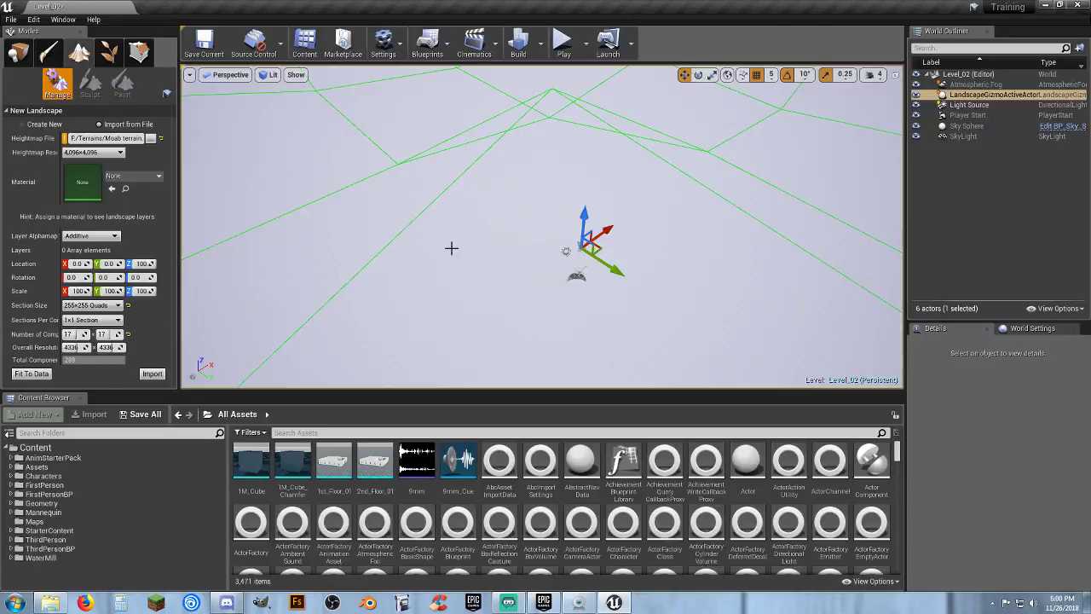
right_drag(597, 190, 569, 223)
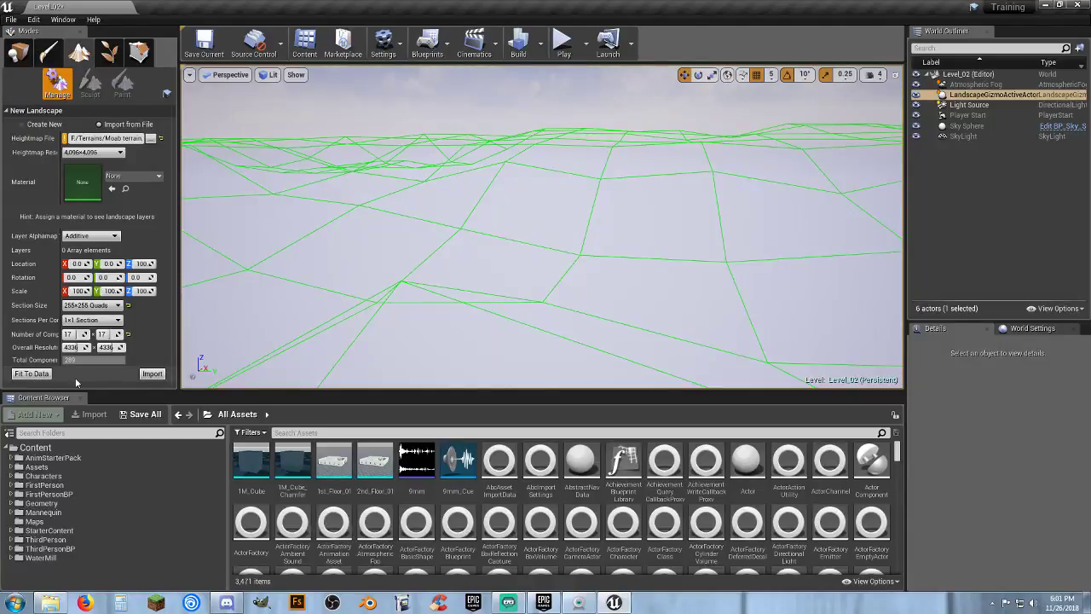
click(151, 374)
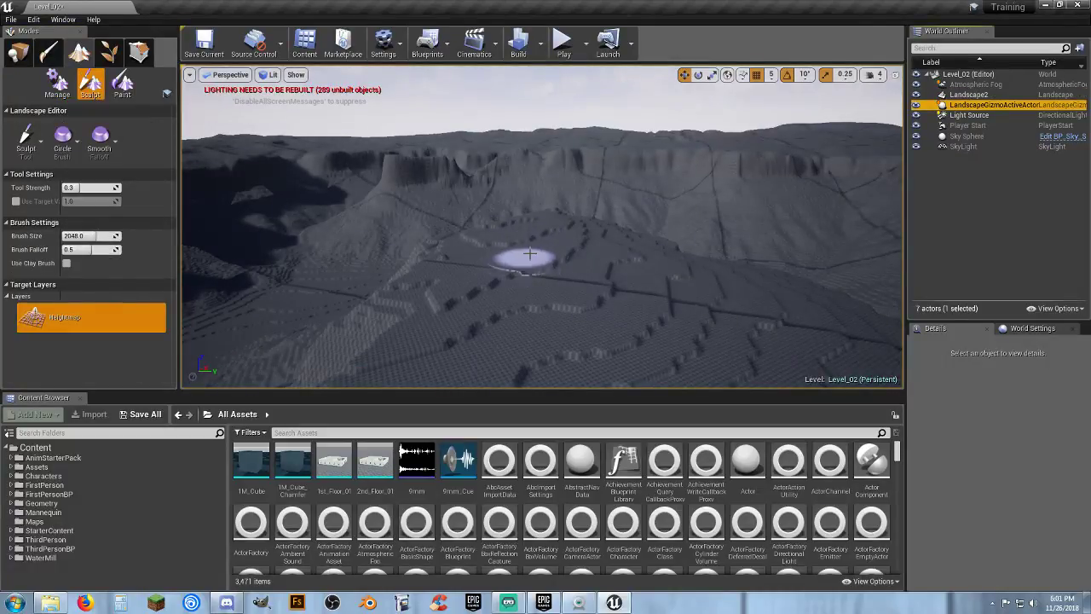
Raise the viewport camera speed to 8 and survey the imported canyon landscape
mouse_move(530, 254)
right_down()
mouse_move(569, 317)
mouse_move(603, 336)
mouse_move(452, 331)
right_up()
right_drag(541, 226, 725, 162)
right_drag(547, 197, 588, 200)
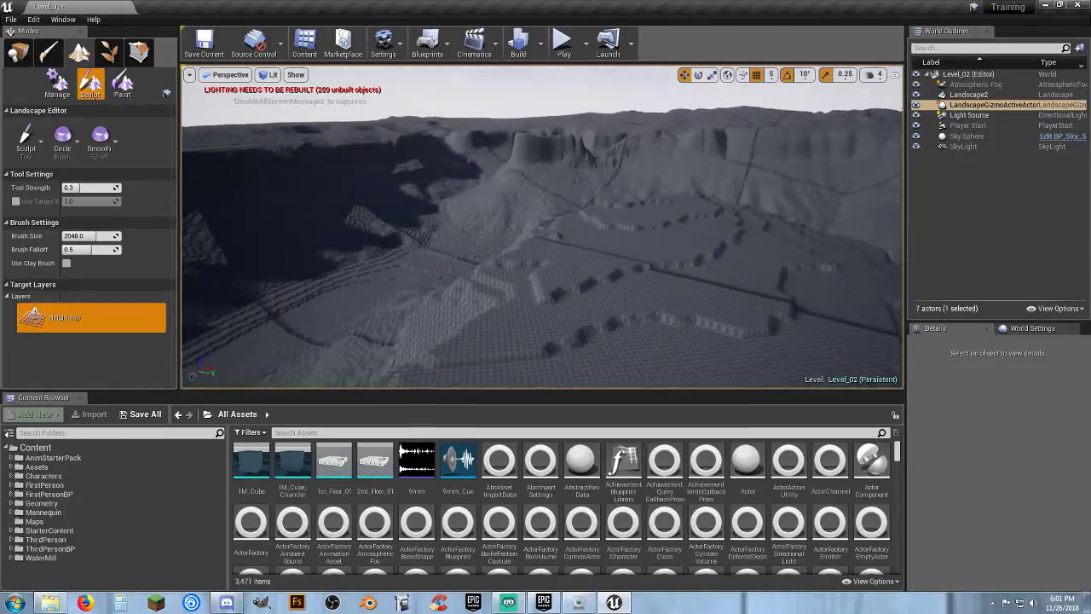
click(877, 76)
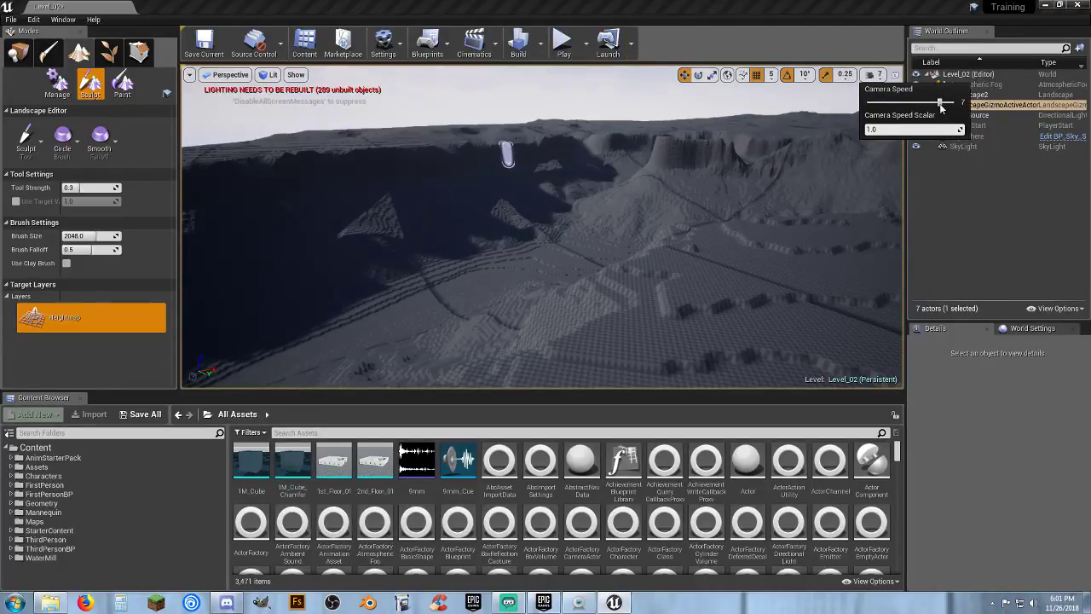
right_drag(611, 235, 611, 208)
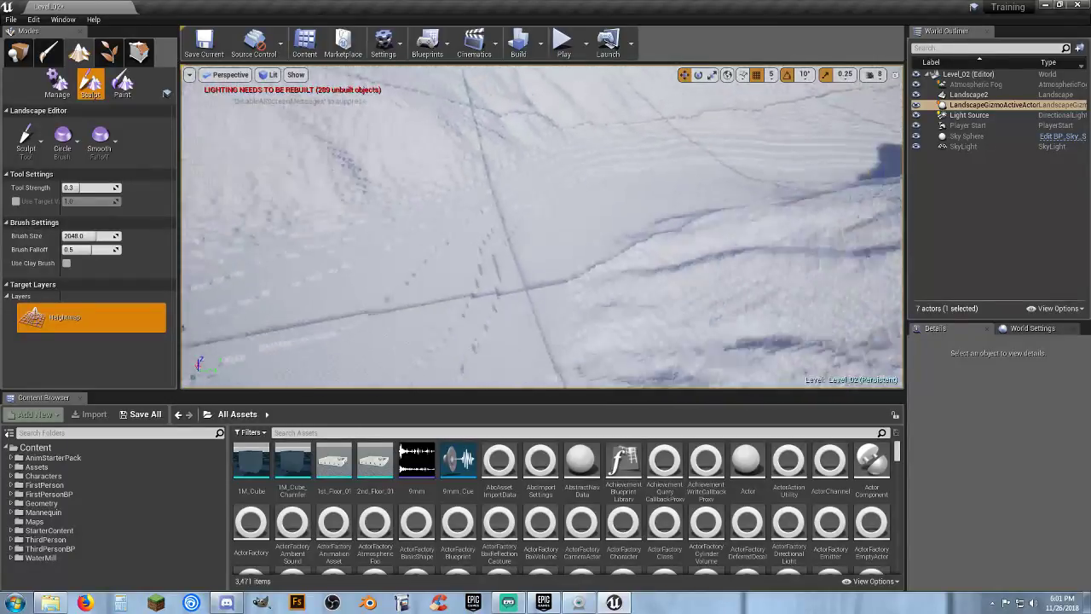
mouse_move(542, 256)
right_down()
mouse_move(542, 187)
mouse_move(503, 188)
mouse_move(542, 221)
mouse_move(542, 248)
right_up()
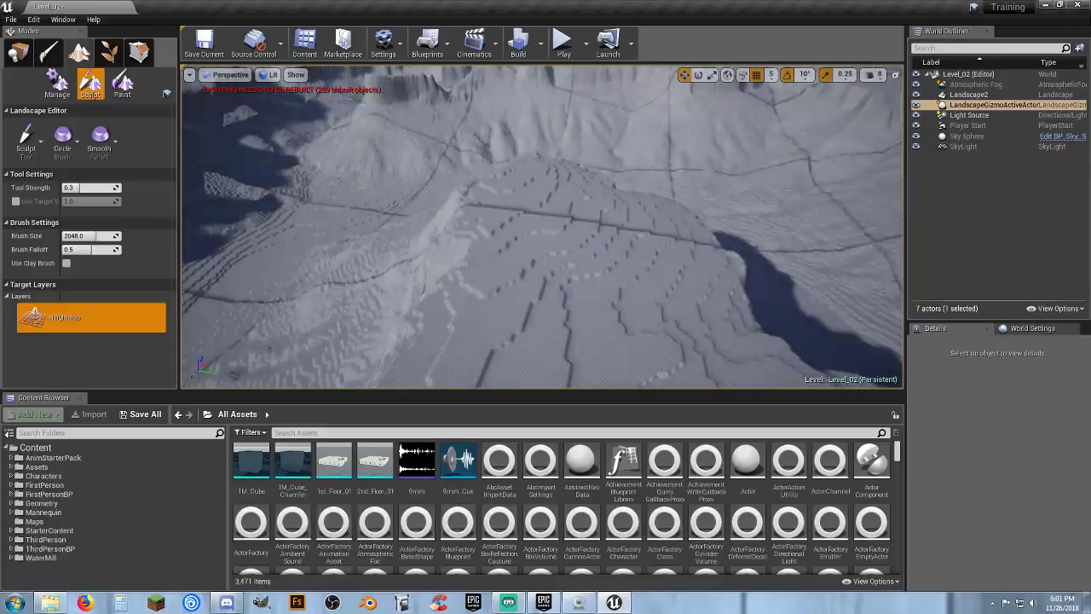
Leave landscape editing, check the level's game mode in World Settings, and play-test the terrain in first person before stopping
click(18, 55)
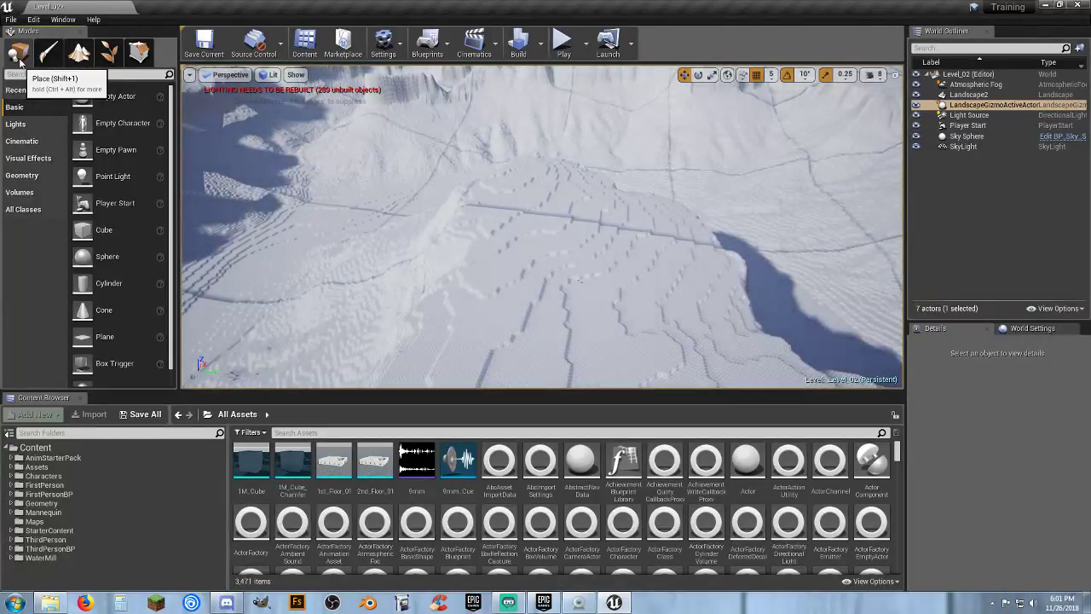
click(1031, 329)
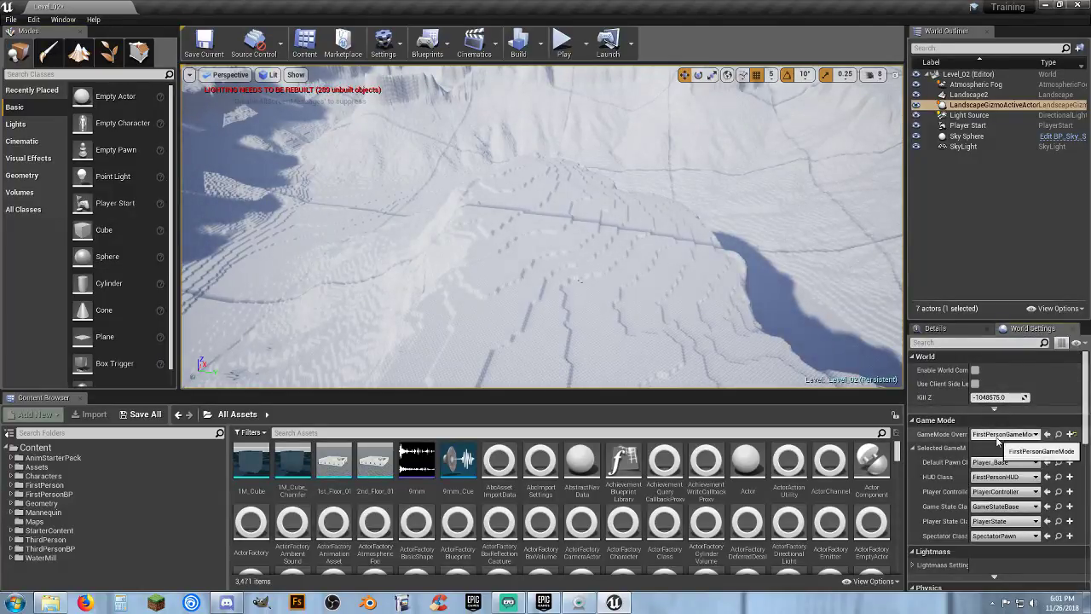
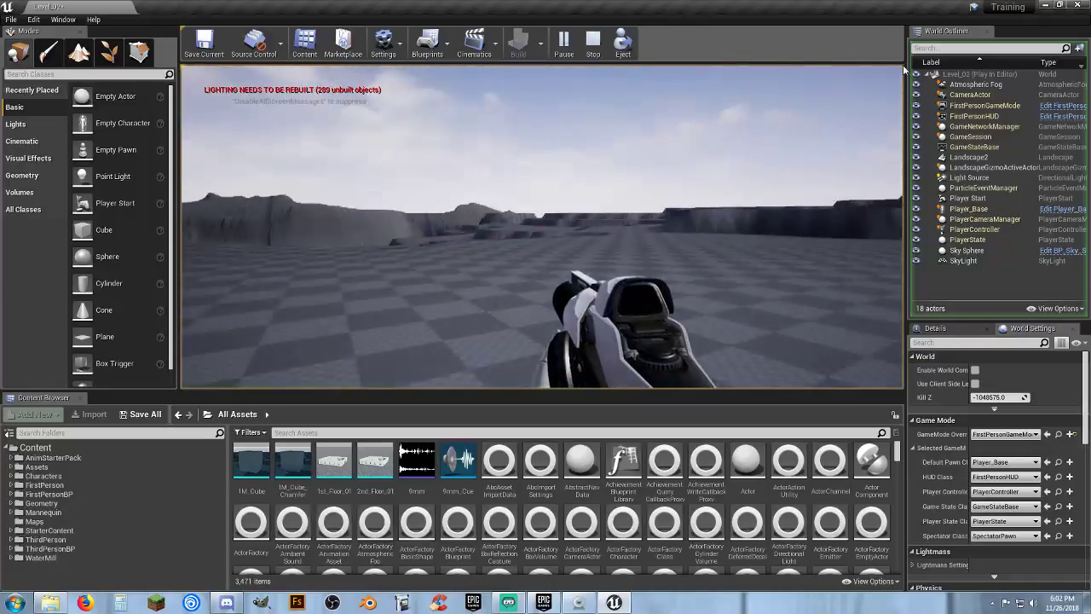
key(Escape)
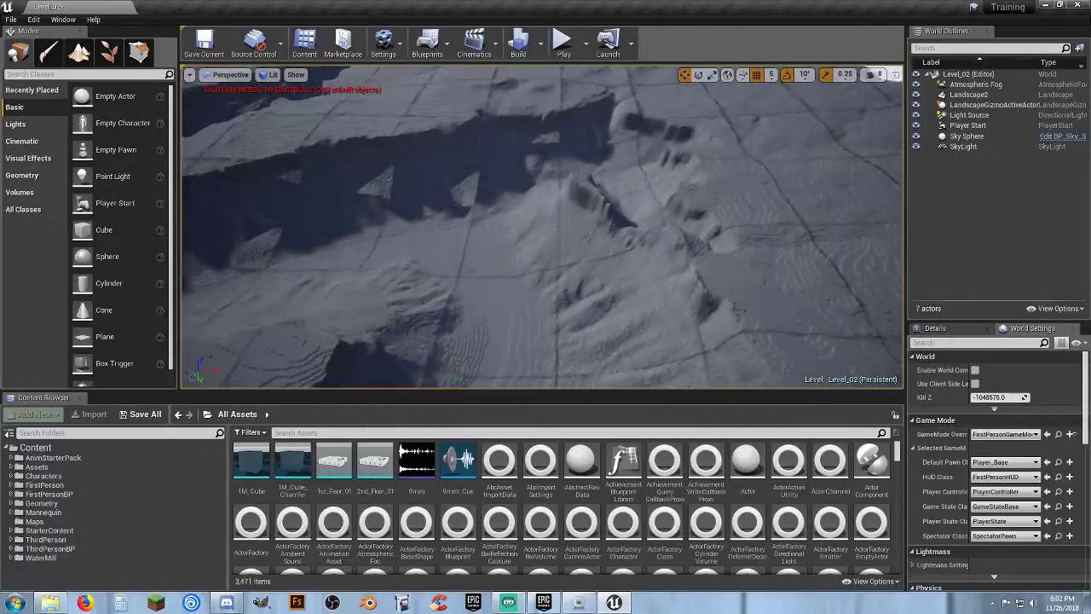
Smooth the stepped, steep cliff face of the tall butte with the landscape Smooth tool
key(w)
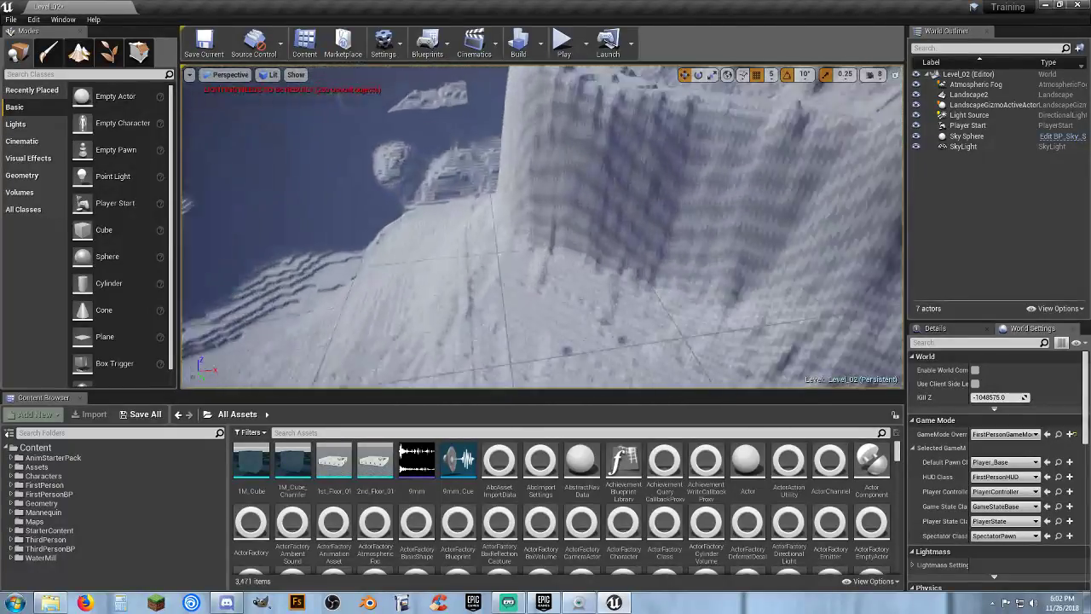
key(w)
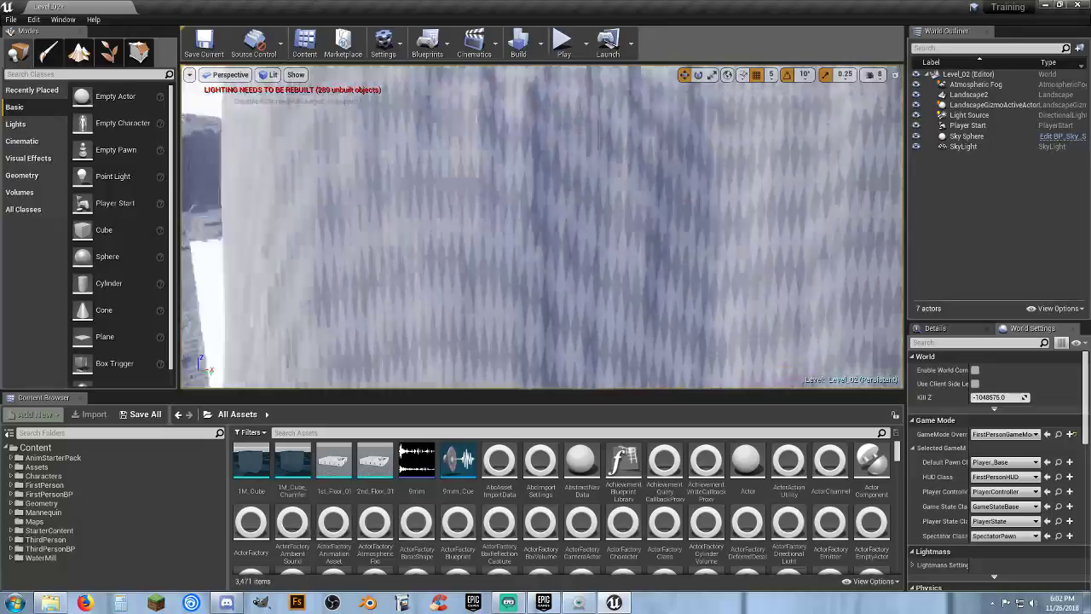
key(s)
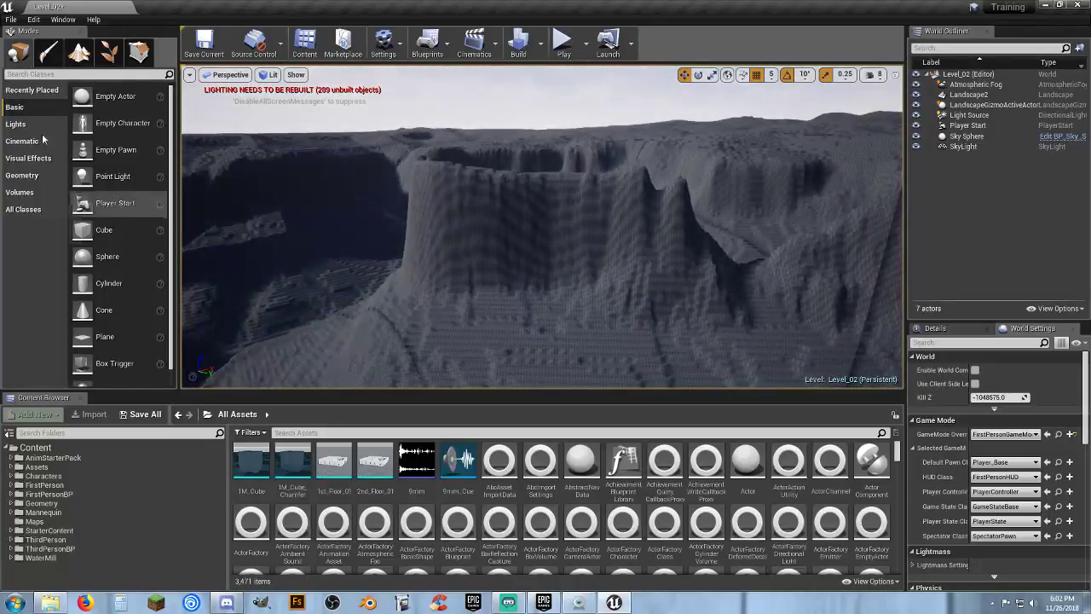
click(80, 55)
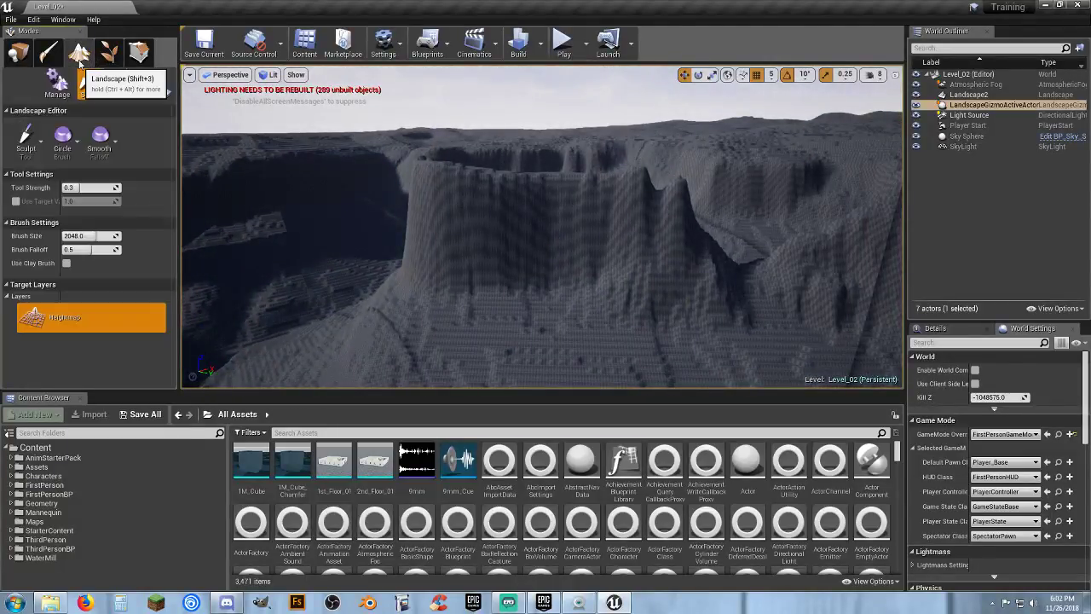
click(30, 158)
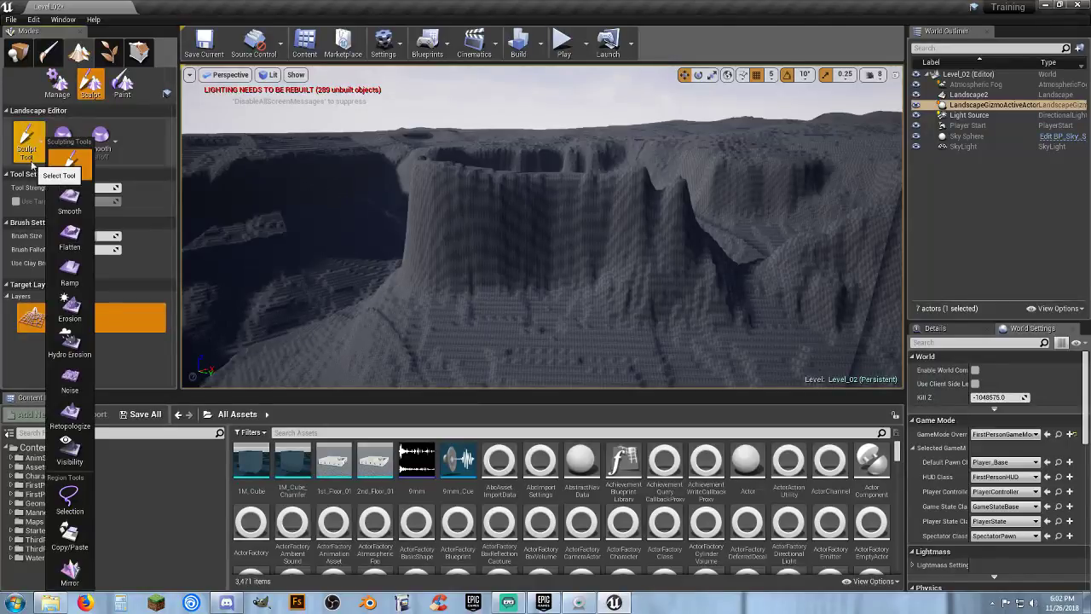
click(74, 204)
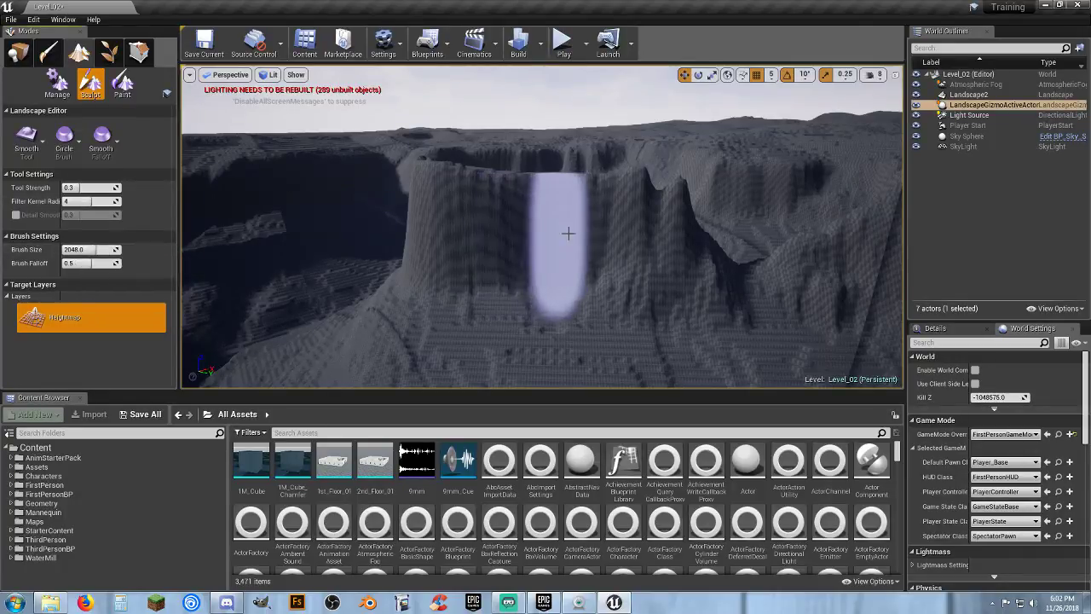
mouse_move(658, 219)
mouse_down()
mouse_move(418, 224)
mouse_move(492, 267)
mouse_move(440, 278)
mouse_move(487, 302)
mouse_move(677, 343)
mouse_move(434, 356)
mouse_move(499, 331)
mouse_move(677, 360)
mouse_move(607, 288)
mouse_up()
key(w)
mouse_move(607, 288)
right_down()
mouse_move(607, 324)
mouse_move(596, 311)
mouse_move(519, 315)
mouse_move(520, 350)
mouse_move(607, 288)
right_up()
key(s)
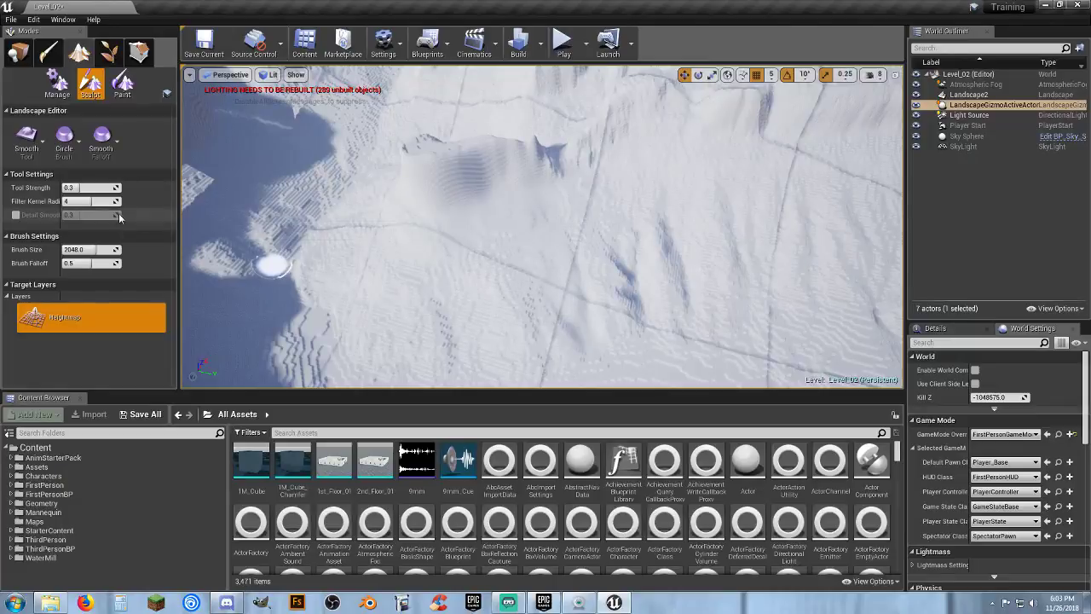
Set the Smooth tool's brush size to 8192 and smooth the broad slopes and ridges around the butte
drag(92, 249, 121, 249)
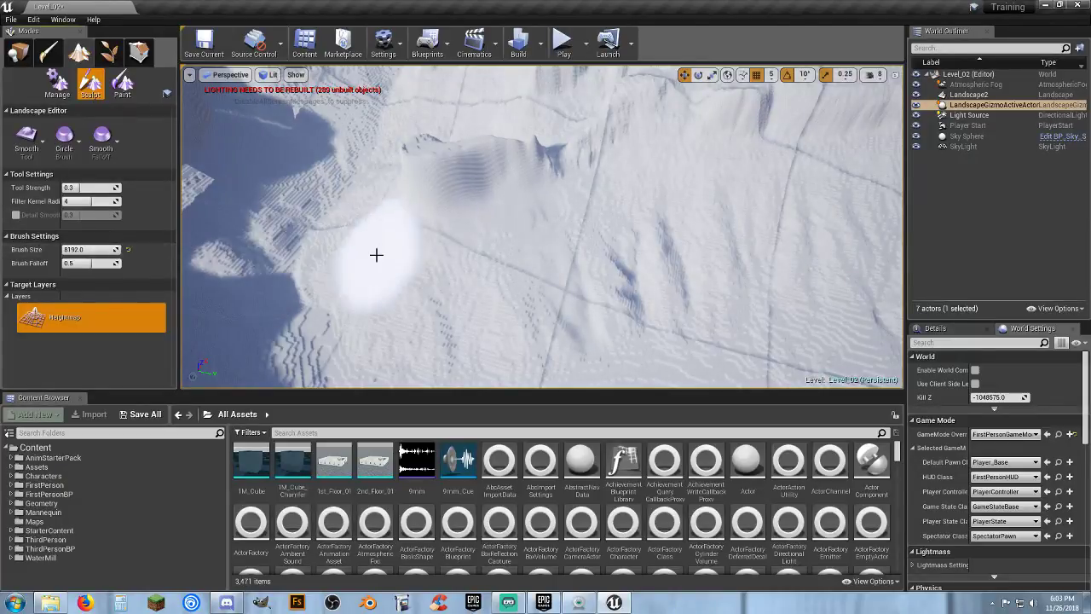
right_drag(409, 220, 484, 225)
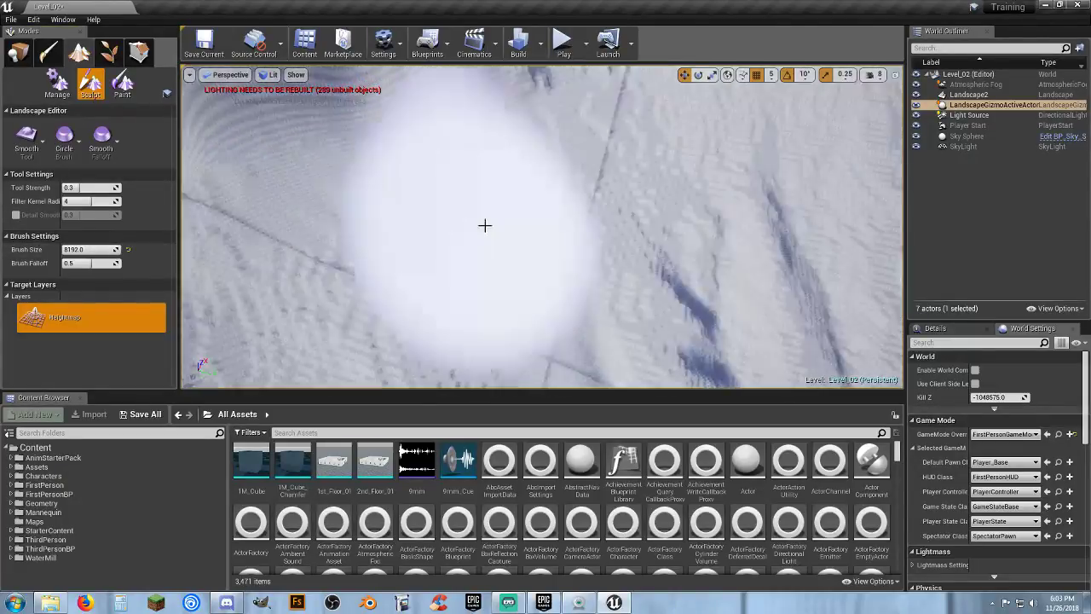
mouse_move(484, 225)
mouse_down()
mouse_move(358, 253)
mouse_move(886, 121)
mouse_move(680, 236)
mouse_move(599, 299)
mouse_move(899, 281)
mouse_up()
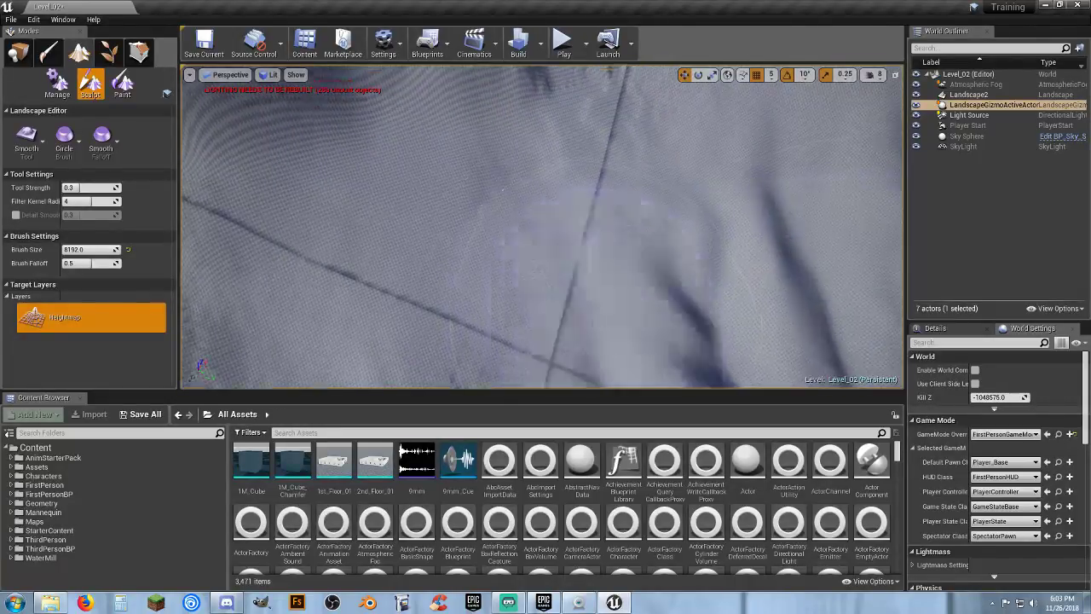
right_drag(597, 338, 597, 213)
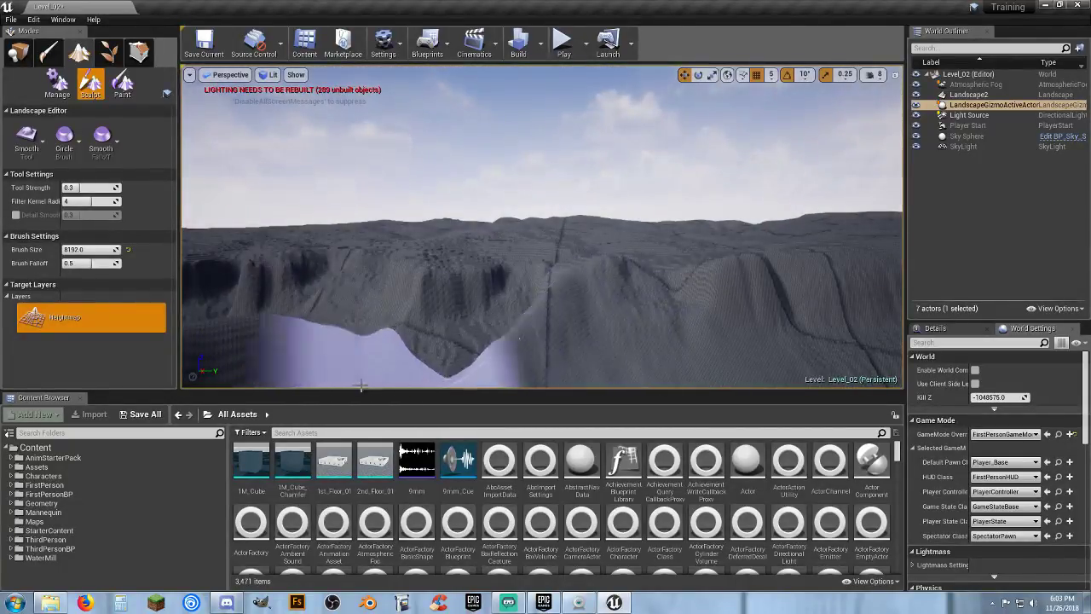
mouse_move(362, 385)
mouse_down()
mouse_move(591, 338)
mouse_move(852, 335)
mouse_move(690, 346)
mouse_up()
right_drag(689, 346, 843, 388)
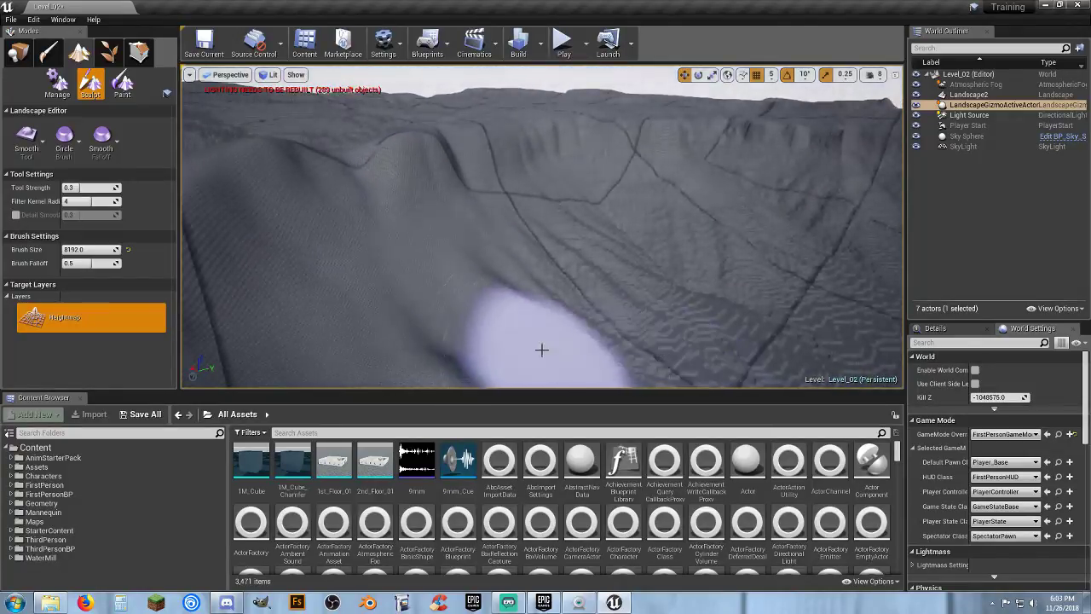
right_drag(541, 350, 621, 255)
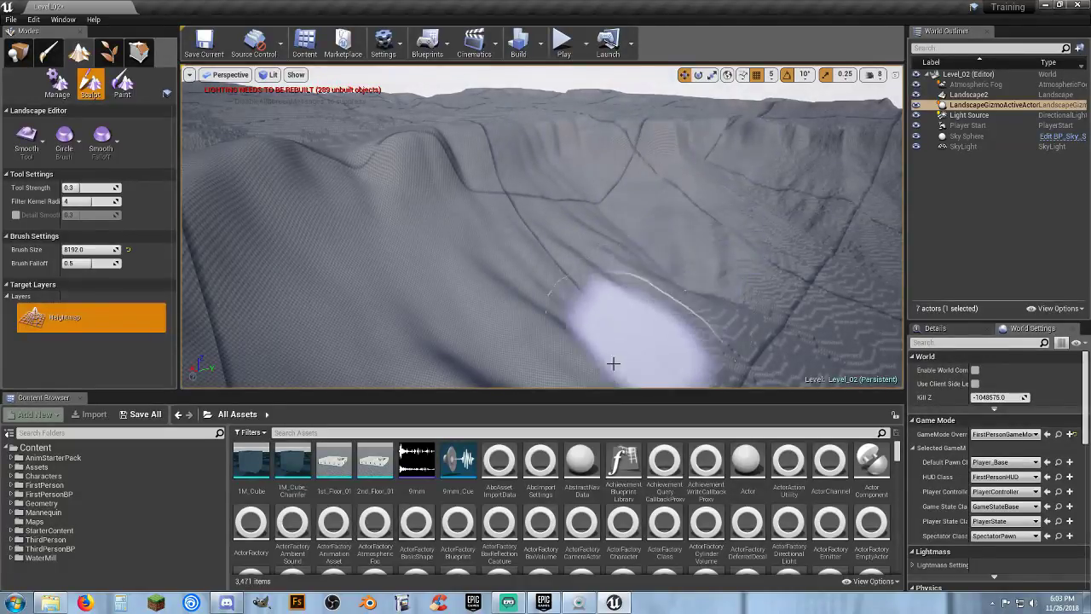
Smooth the broad slopes, the shadowed canyon edges and the ridge around the butte with the 8192 Smooth brush
mouse_move(797, 268)
mouse_down()
mouse_move(682, 370)
mouse_move(591, 375)
mouse_up()
mouse_move(592, 375)
right_down()
mouse_move(630, 443)
mouse_move(699, 460)
right_up()
right_drag(699, 341, 713, 332)
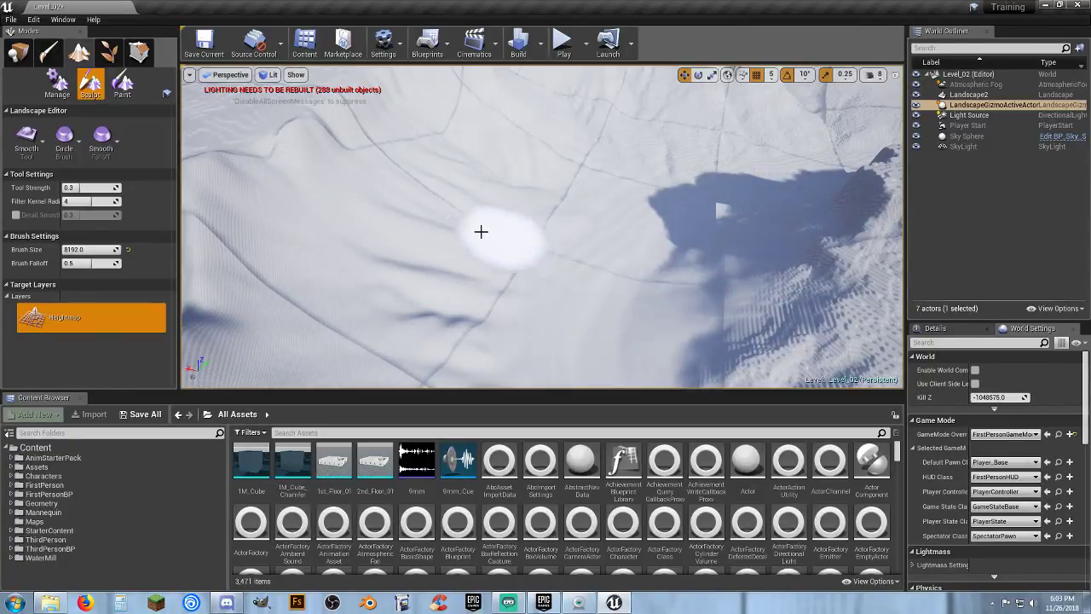
right_drag(441, 339, 440, 338)
right_drag(480, 248, 480, 248)
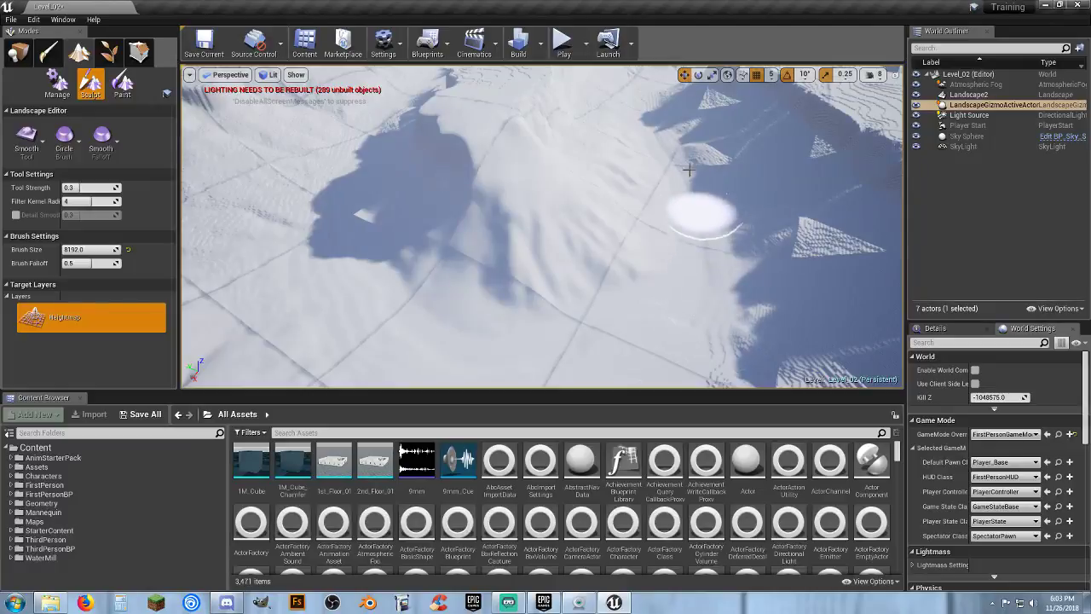
mouse_move(653, 268)
right_down()
mouse_move(699, 255)
mouse_move(648, 263)
right_up()
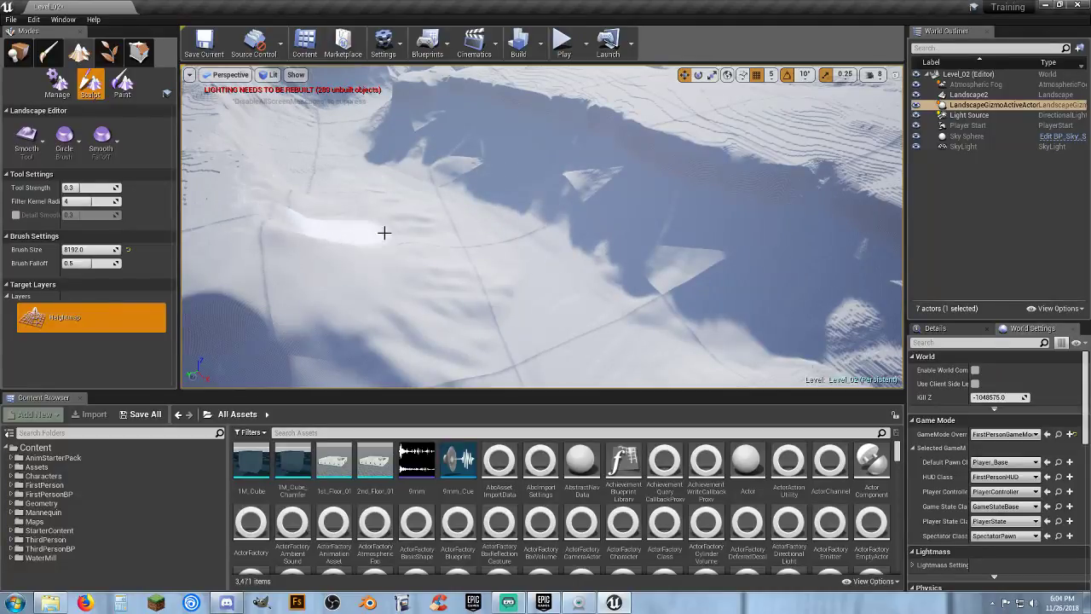
mouse_move(451, 241)
right_down()
mouse_move(451, 145)
mouse_move(451, 248)
mouse_move(409, 255)
mouse_move(433, 262)
right_up()
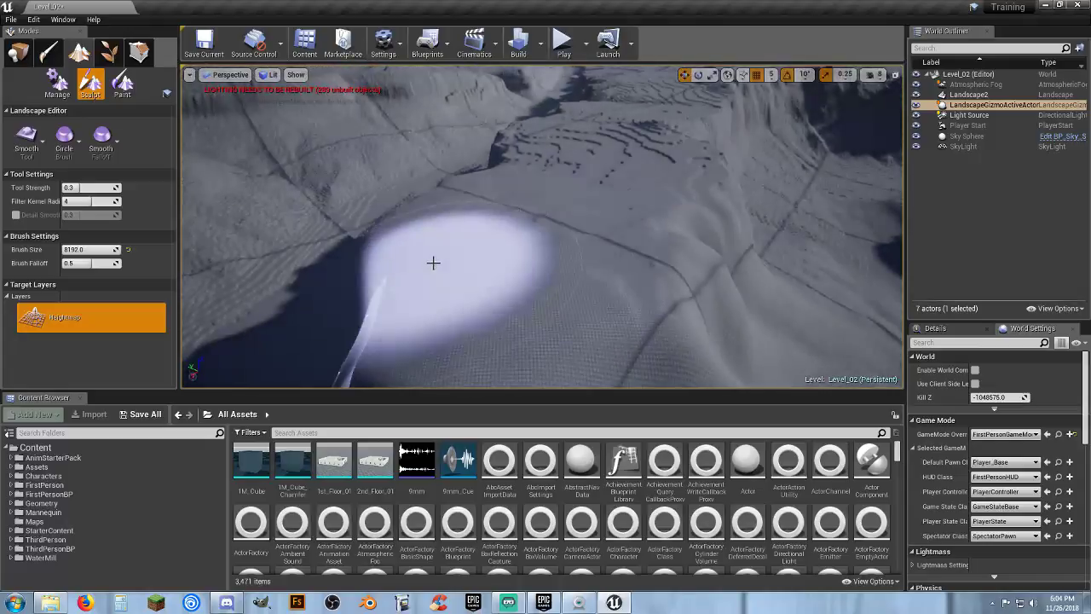
mouse_move(621, 127)
mouse_down()
mouse_move(563, 142)
mouse_move(523, 173)
mouse_move(606, 188)
mouse_move(654, 160)
mouse_move(677, 190)
mouse_move(665, 153)
mouse_move(643, 138)
mouse_up()
Smooth the stepped contour lines across the plateau beside the canyon and along its rim
right_drag(642, 137, 591, 198)
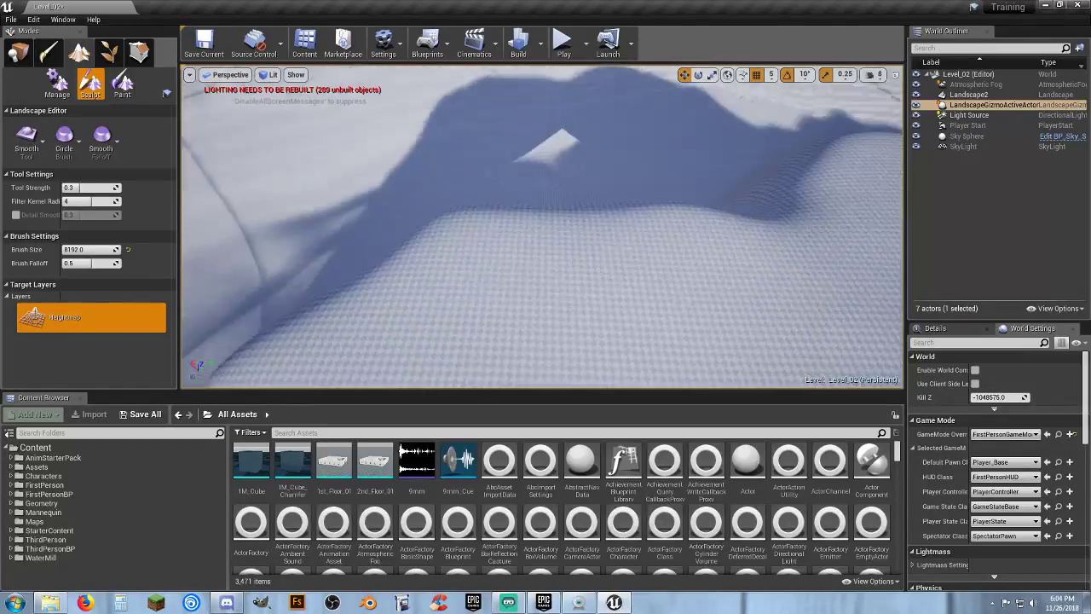
right_drag(542, 226, 542, 225)
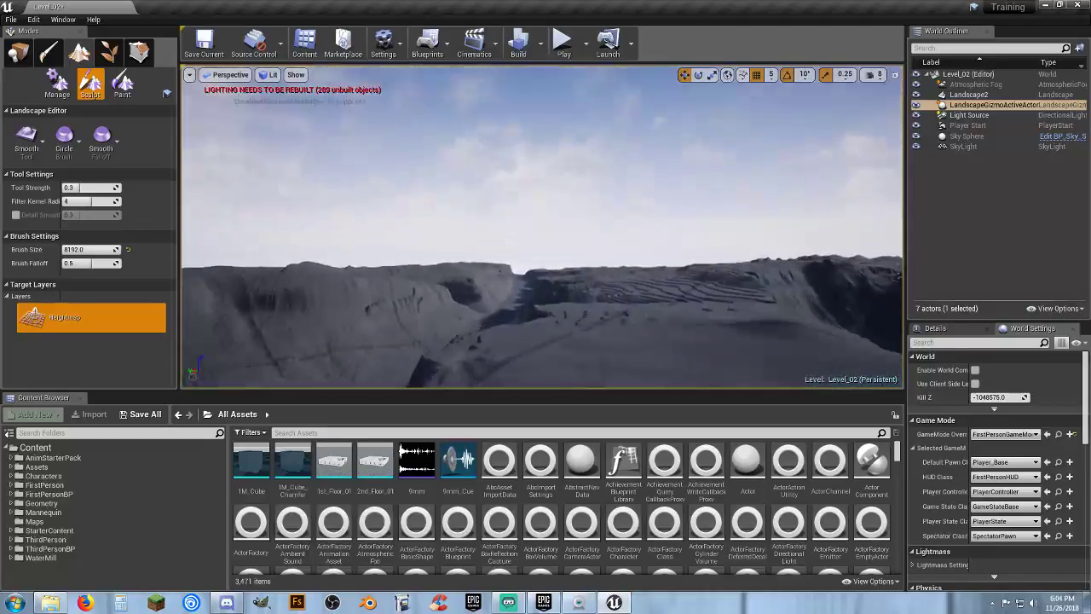
right_drag(592, 198, 592, 199)
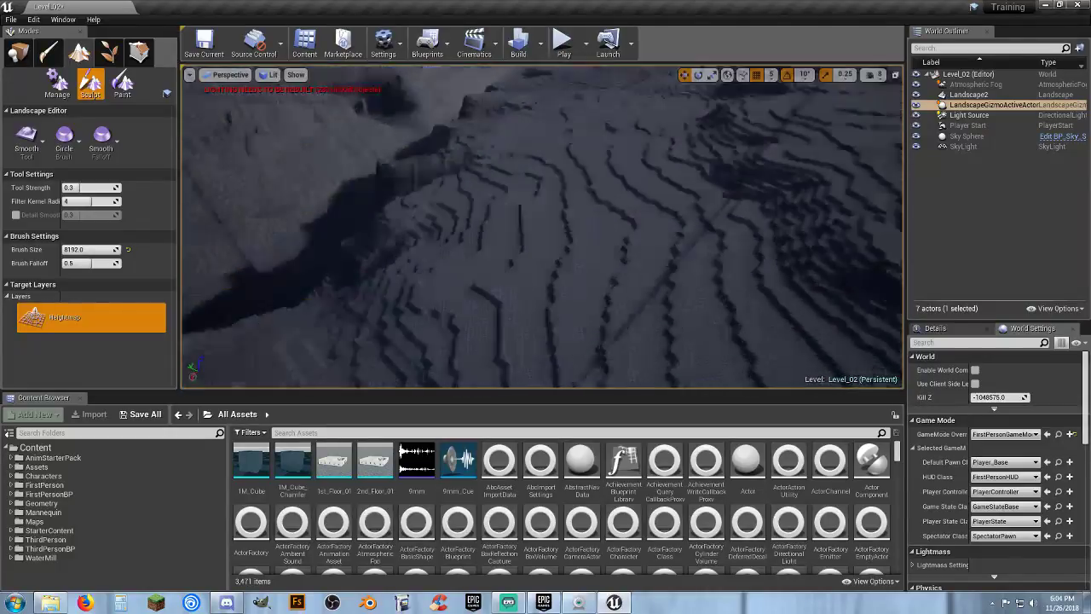
right_drag(528, 268, 528, 267)
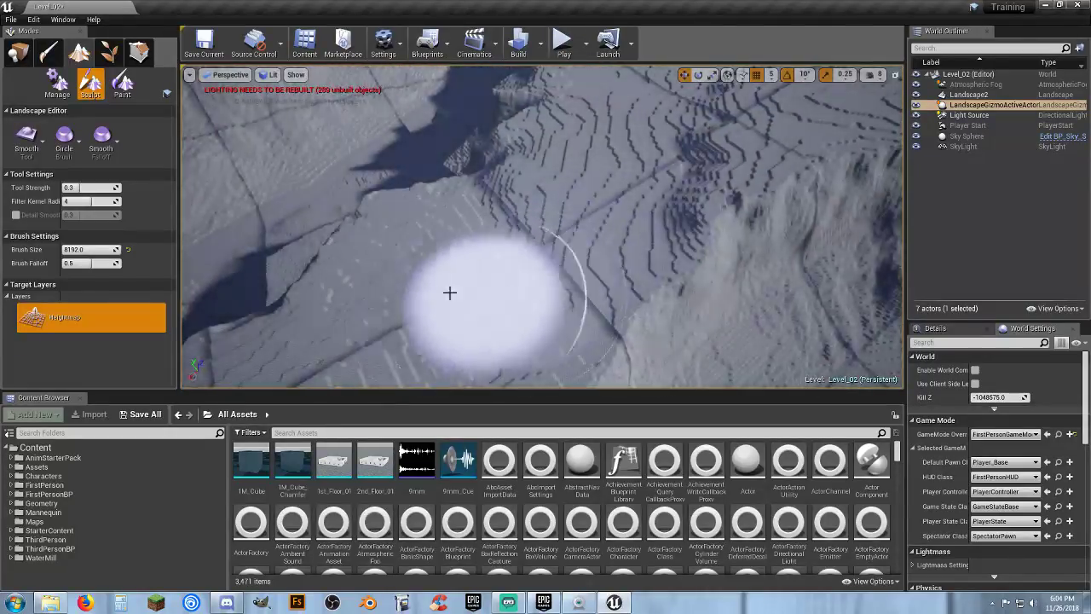
mouse_move(449, 292)
mouse_down()
mouse_move(448, 333)
mouse_move(432, 226)
mouse_up()
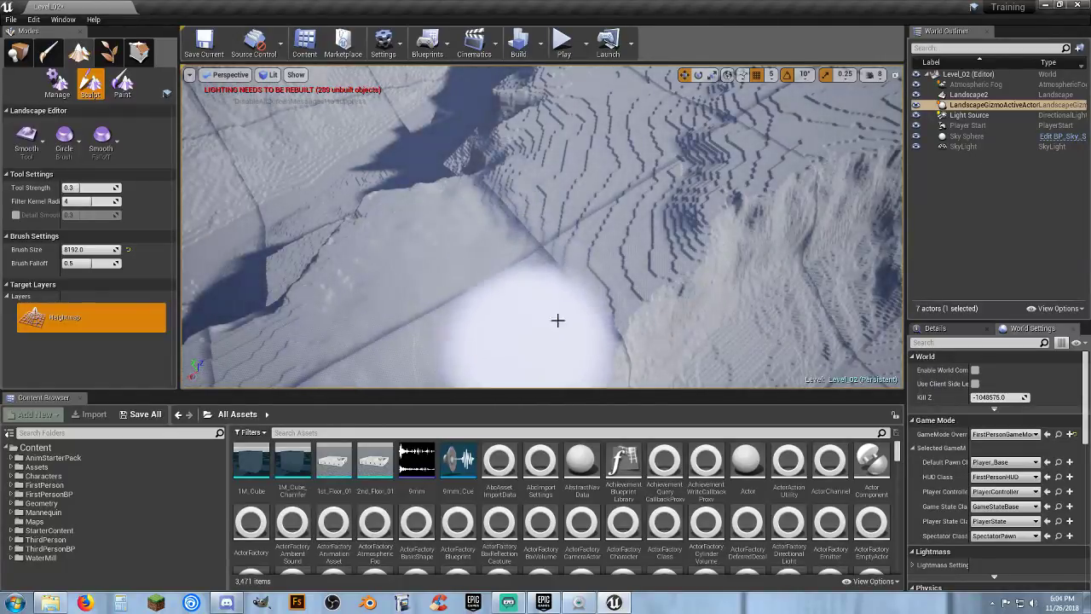
mouse_move(698, 188)
mouse_down()
mouse_move(772, 183)
mouse_move(635, 332)
mouse_up()
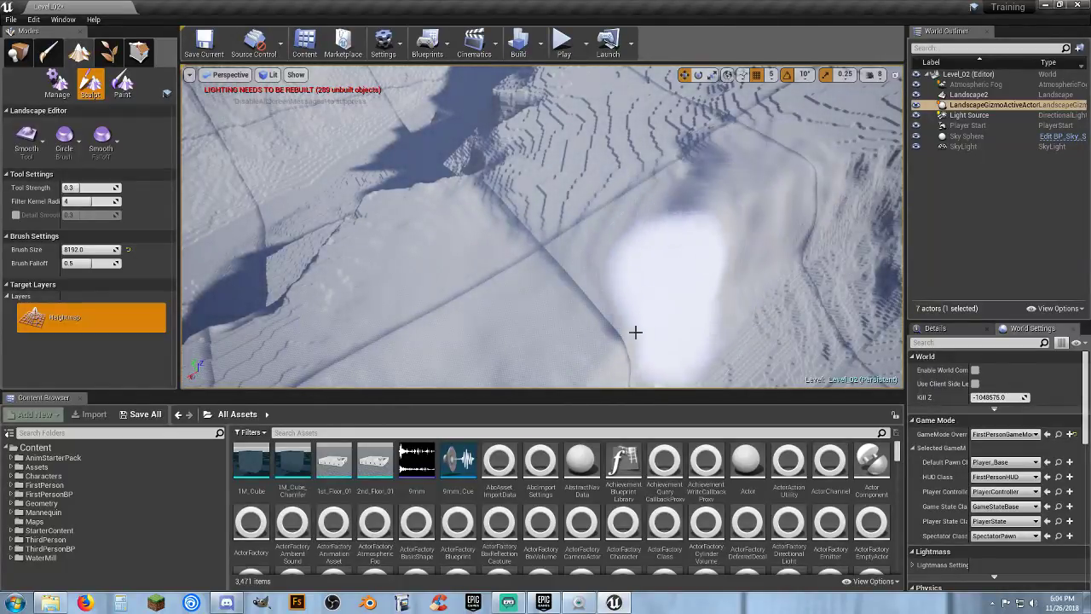
mouse_move(484, 169)
mouse_down()
mouse_move(389, 211)
mouse_move(480, 151)
mouse_move(381, 207)
mouse_up()
drag(294, 295, 348, 316)
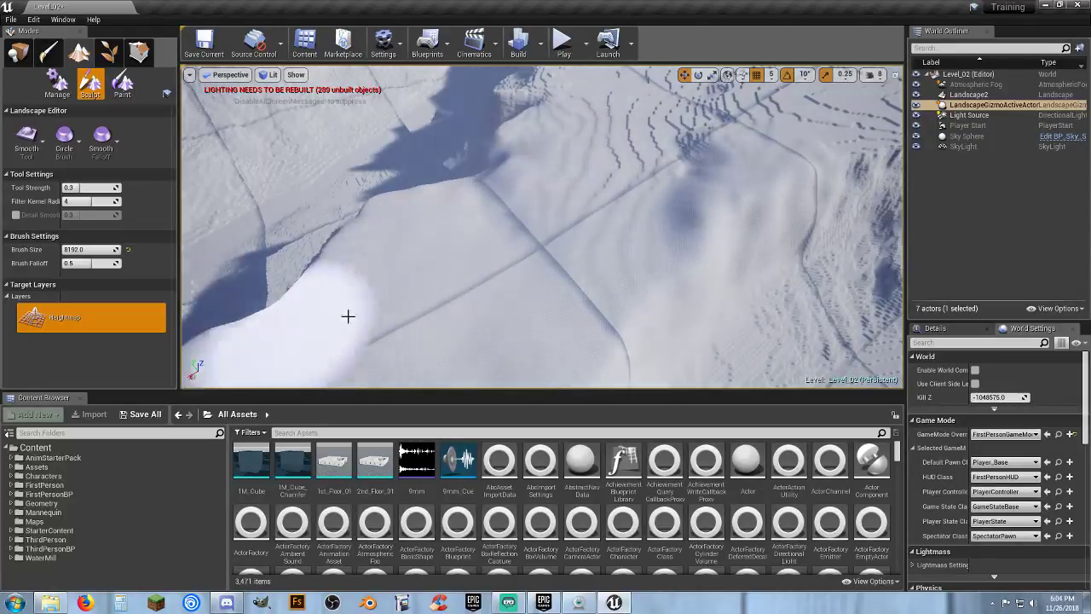
Smooth the canyon wall and the stepped slopes next to the shadowed canyon floor
mouse_move(615, 184)
right_down()
mouse_move(640, 111)
mouse_move(597, 157)
mouse_move(567, 231)
right_up()
mouse_move(657, 268)
mouse_down()
mouse_move(523, 304)
mouse_move(589, 224)
mouse_move(573, 183)
mouse_move(477, 242)
mouse_up()
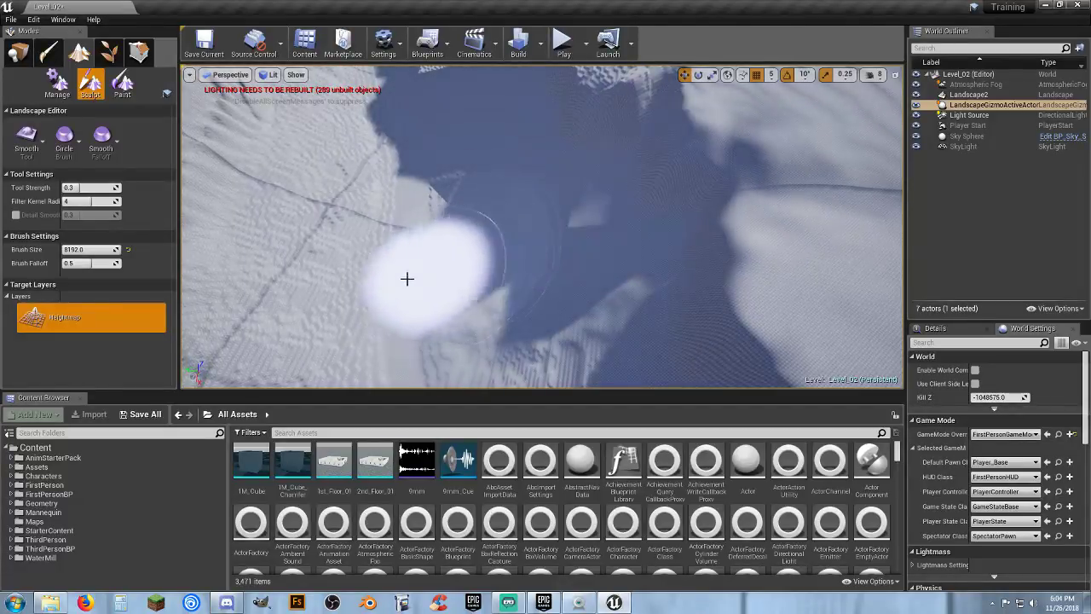
drag(407, 279, 220, 294)
mouse_move(482, 298)
right_down()
mouse_move(401, 256)
mouse_move(396, 224)
right_up()
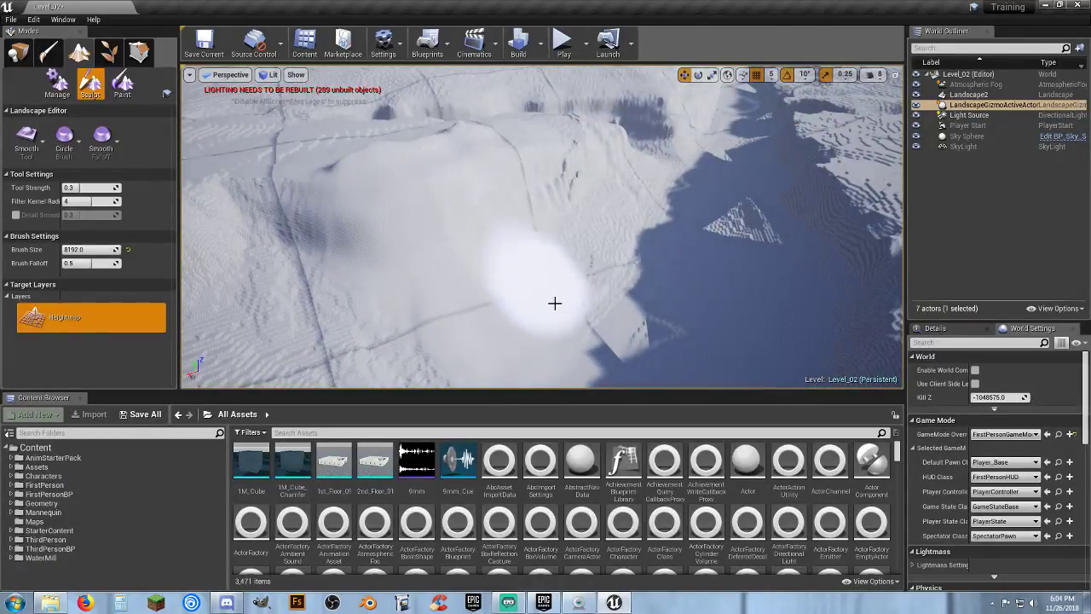
Play-test the smoothed terrain in first person, walk toward the canyon edge, check the distant slope through the scope, and stop playing
right_drag(577, 224, 601, 230)
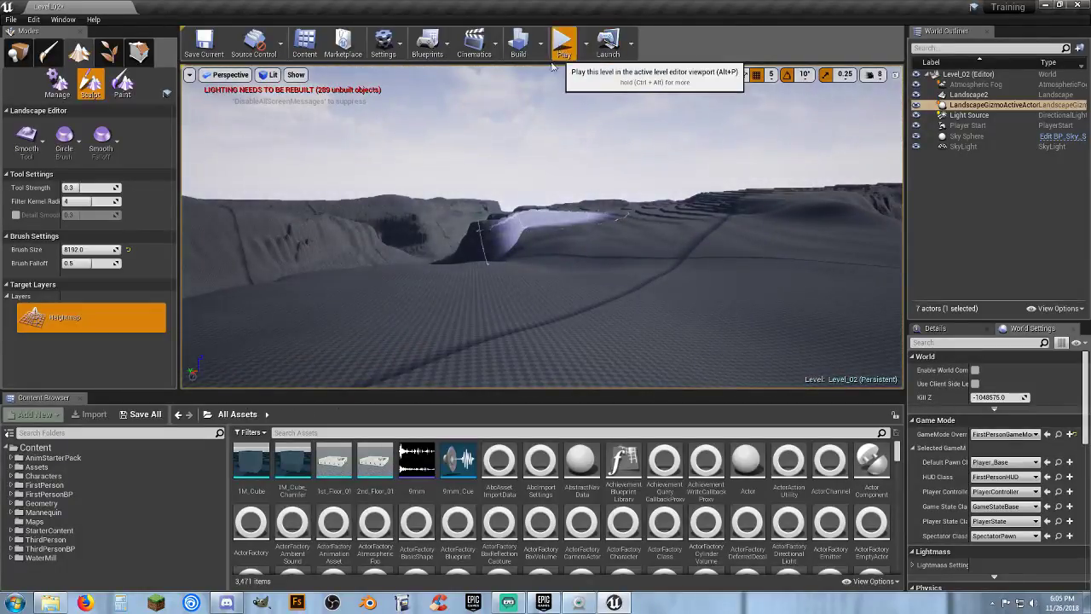
click(563, 43)
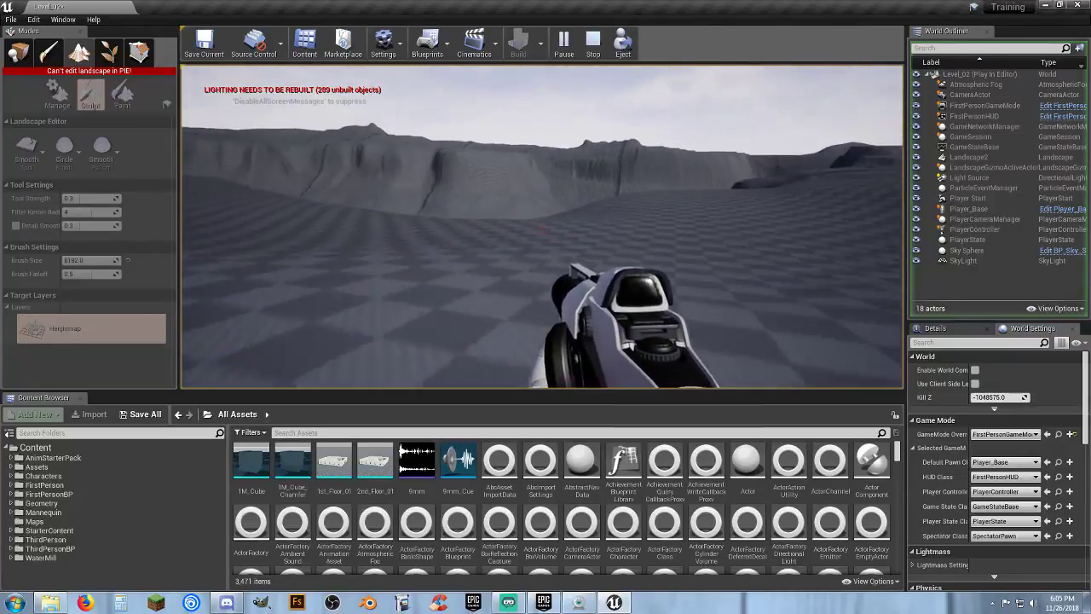
key(w)
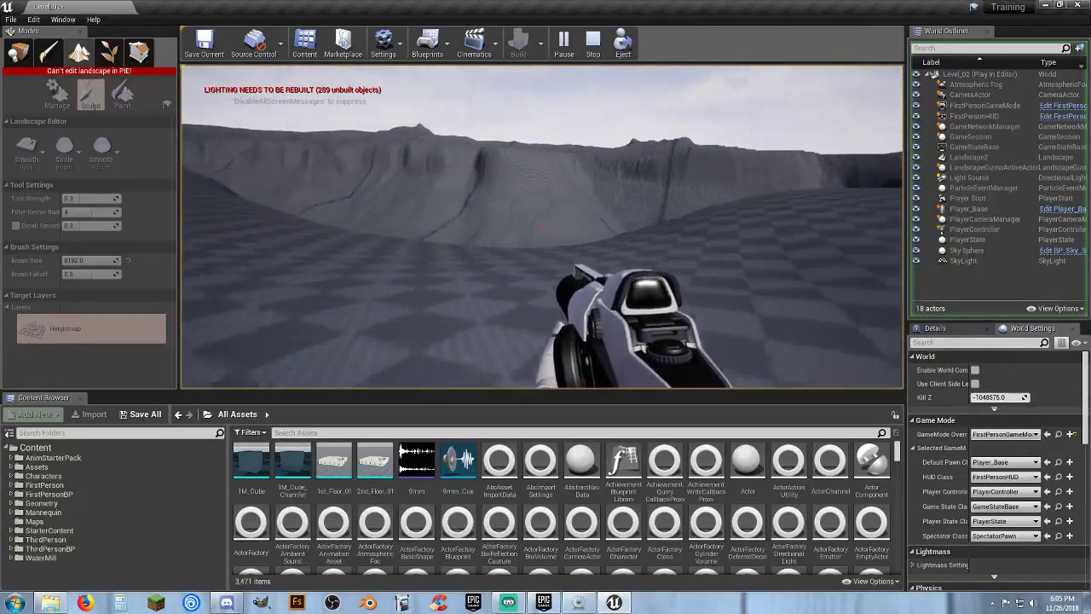
key(w)
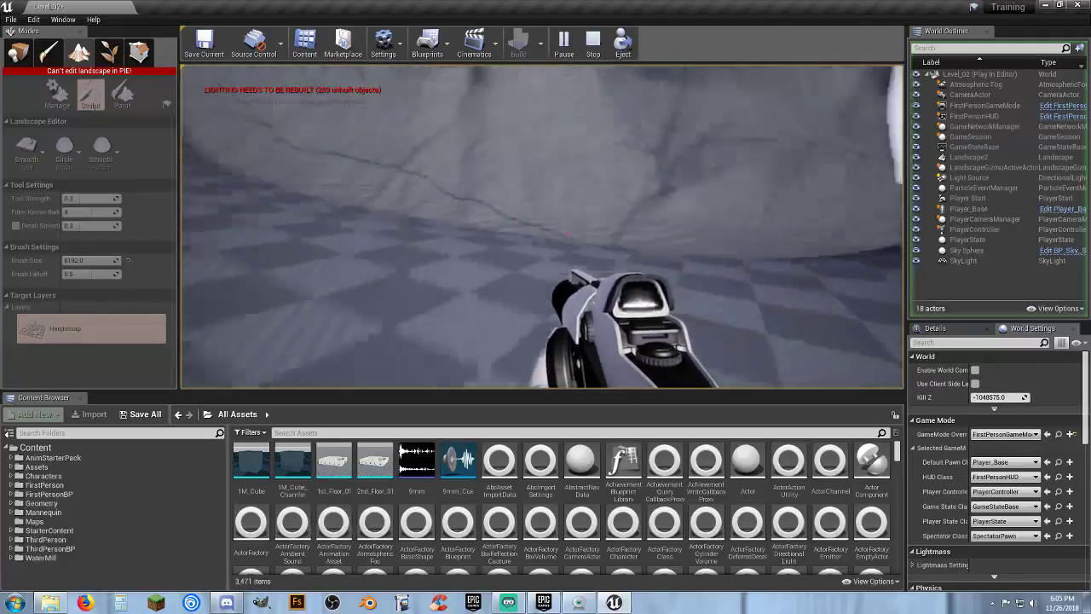
key(w)
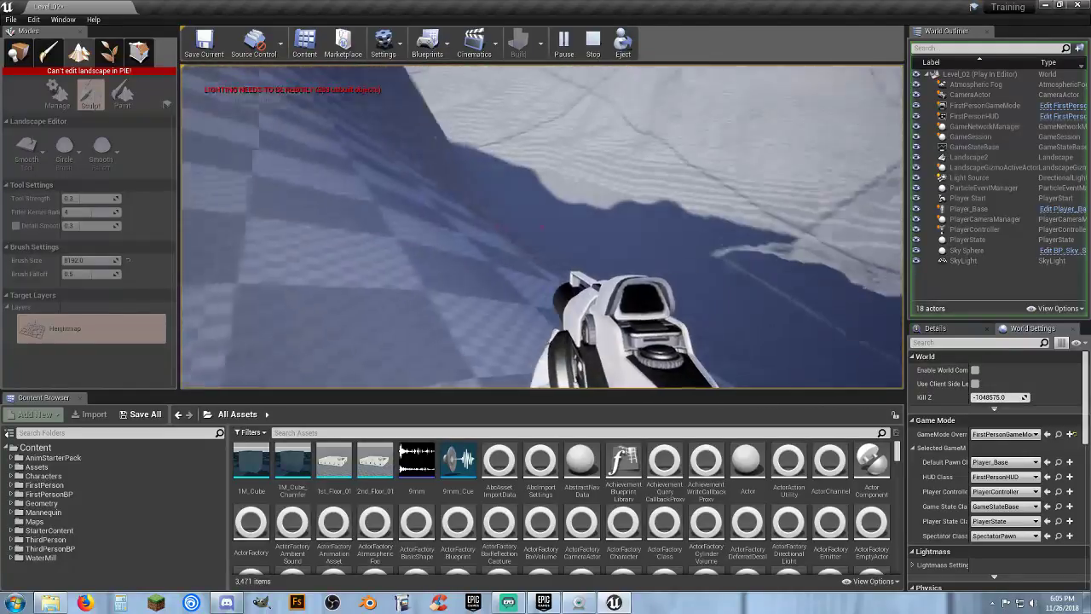
key(w)
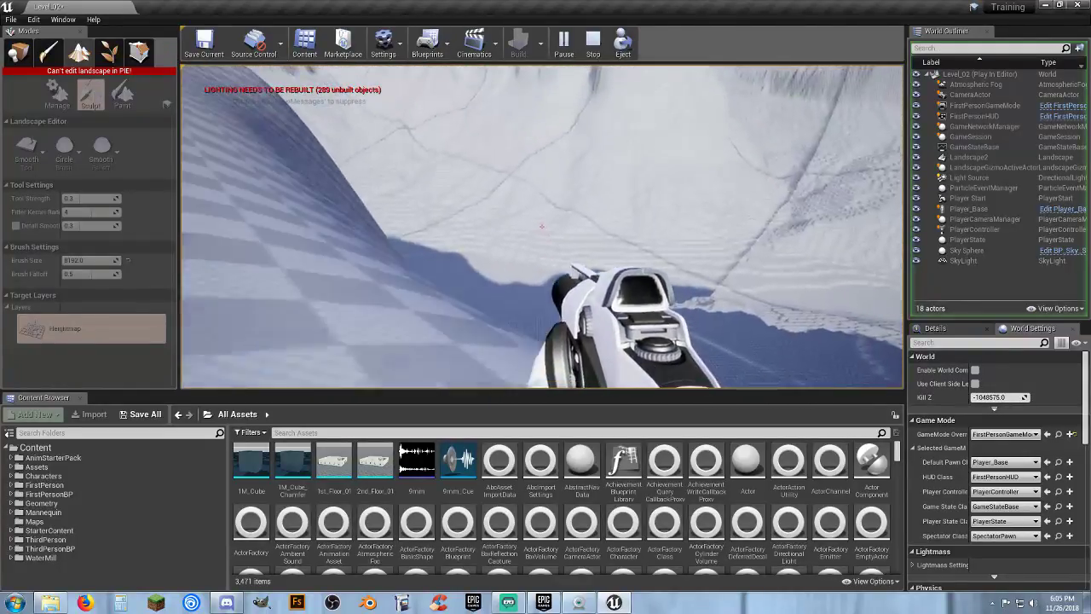
key(w)
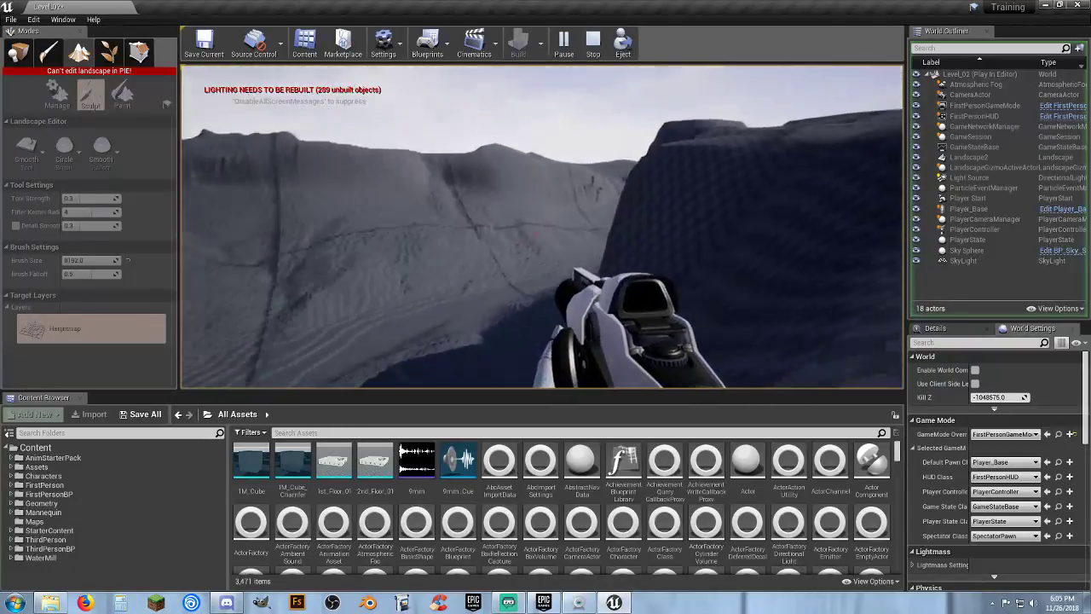
right_click(542, 227)
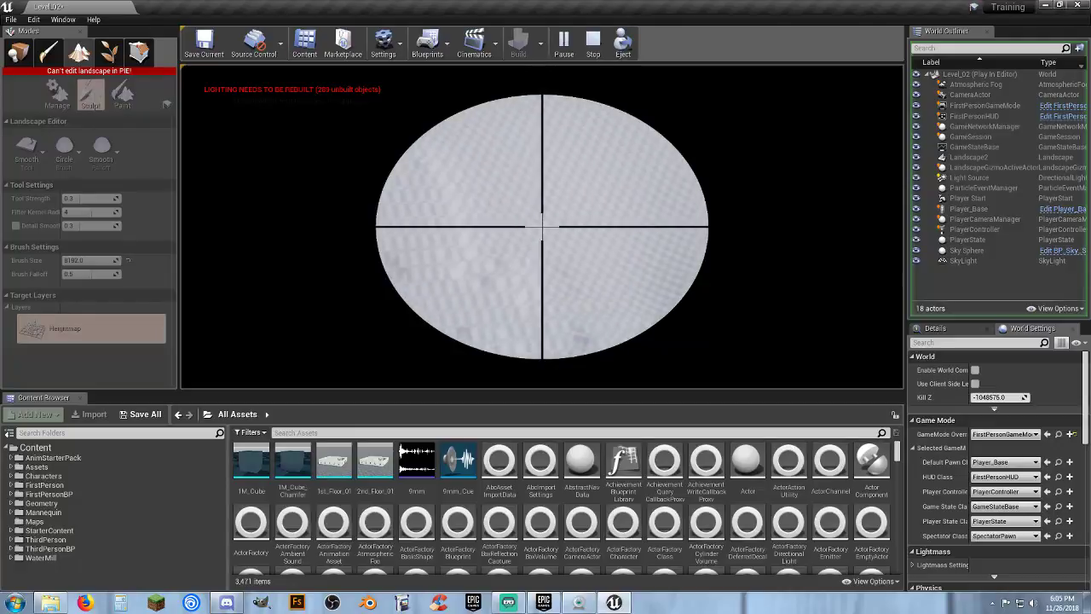
right_click(542, 227)
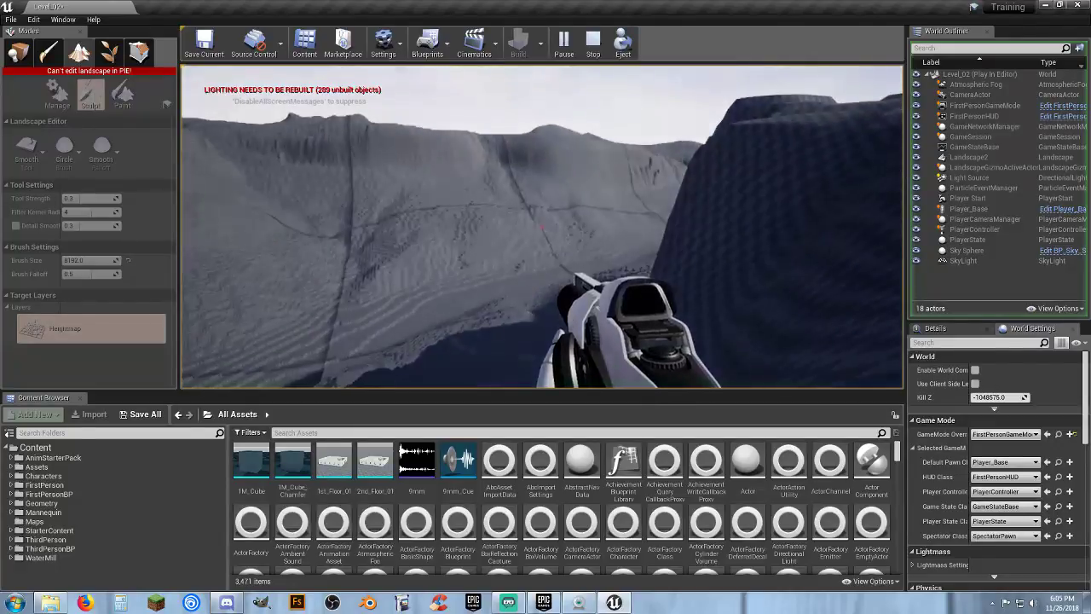
key(Escape)
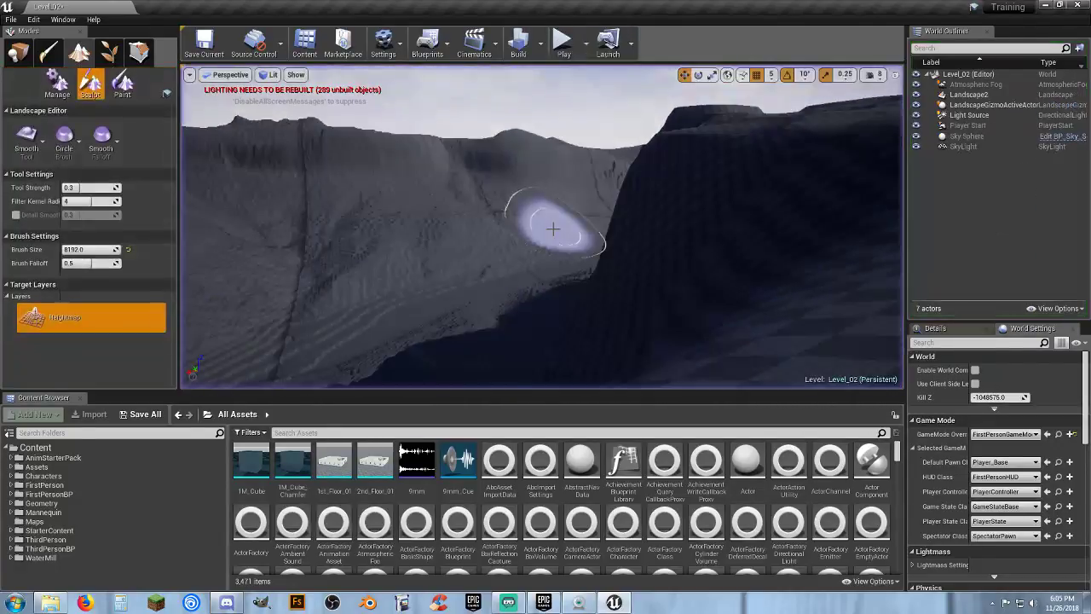
Leave landscape editing and delete Landscape2 together with its LandscapeGizmoActiveActor from the level
mouse_move(553, 228)
right_down()
mouse_move(588, 281)
mouse_move(588, 332)
mouse_move(563, 358)
mouse_move(546, 213)
mouse_move(568, 254)
right_up()
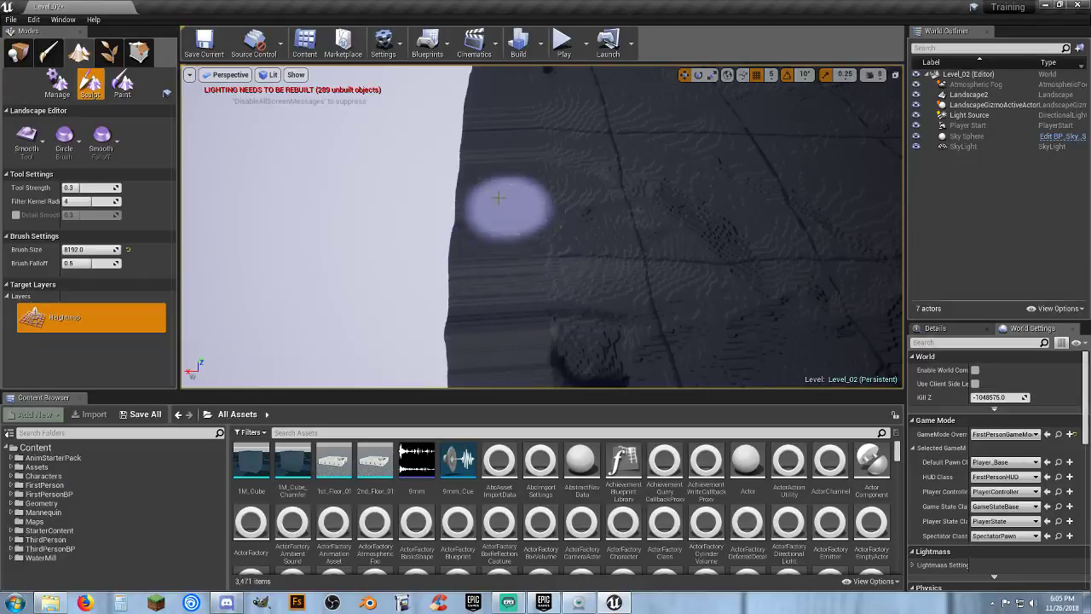
right_drag(503, 272, 565, 273)
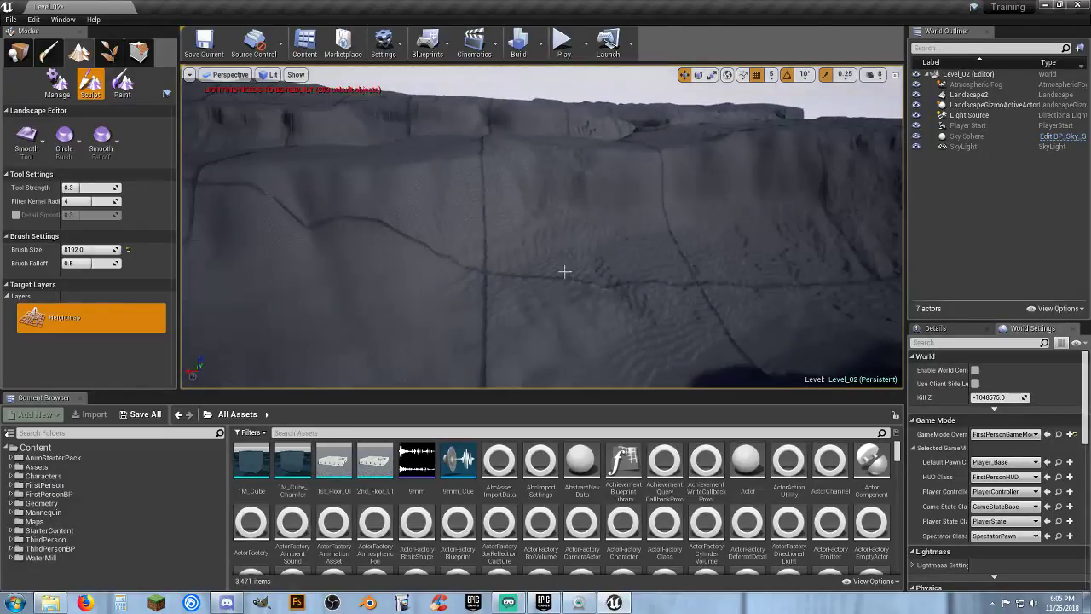
click(19, 53)
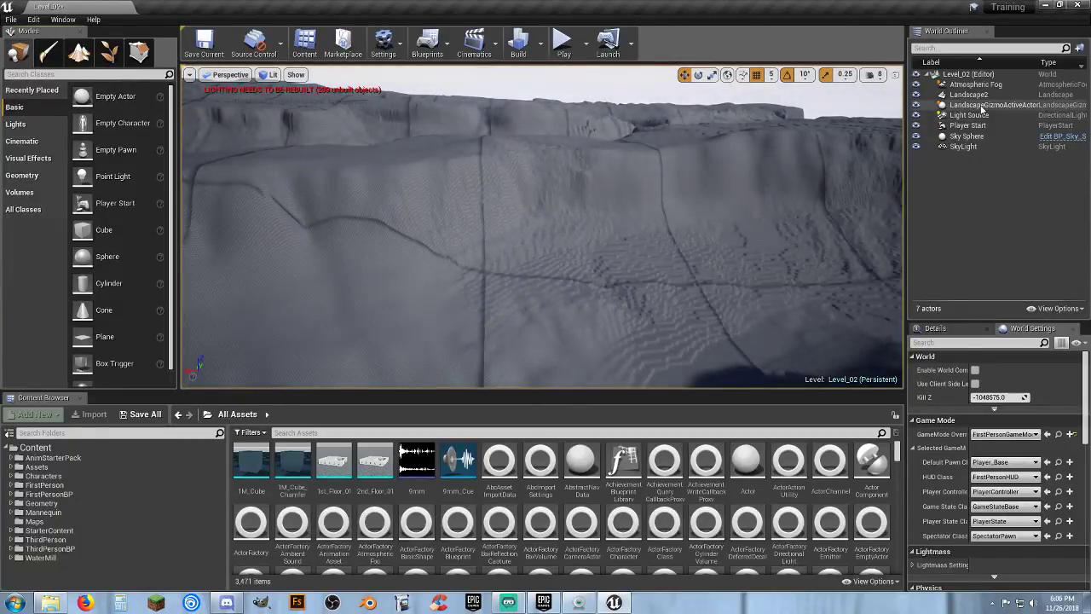
click(969, 95)
shift+click(988, 105)
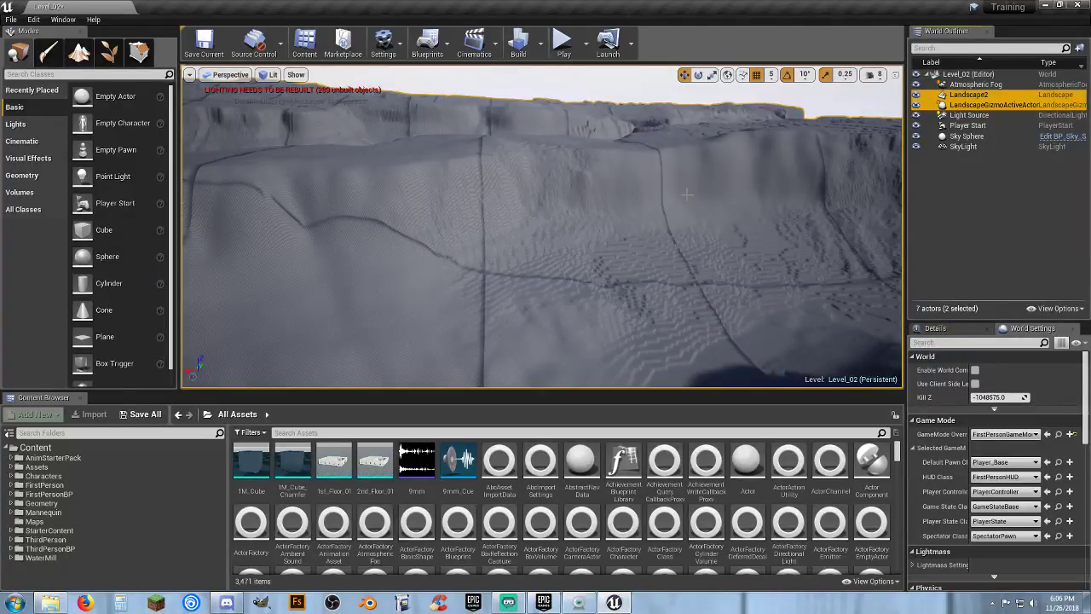
key(Delete)
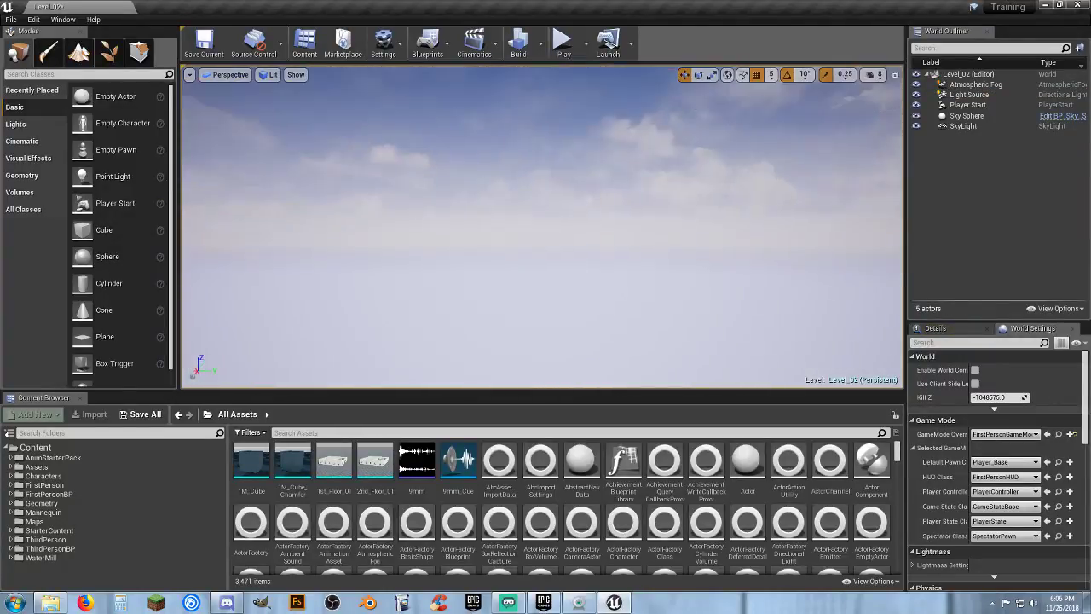
Focus on the Player Start and import the Moab height map as a new landscape with 6 × 6 components
click(966, 105)
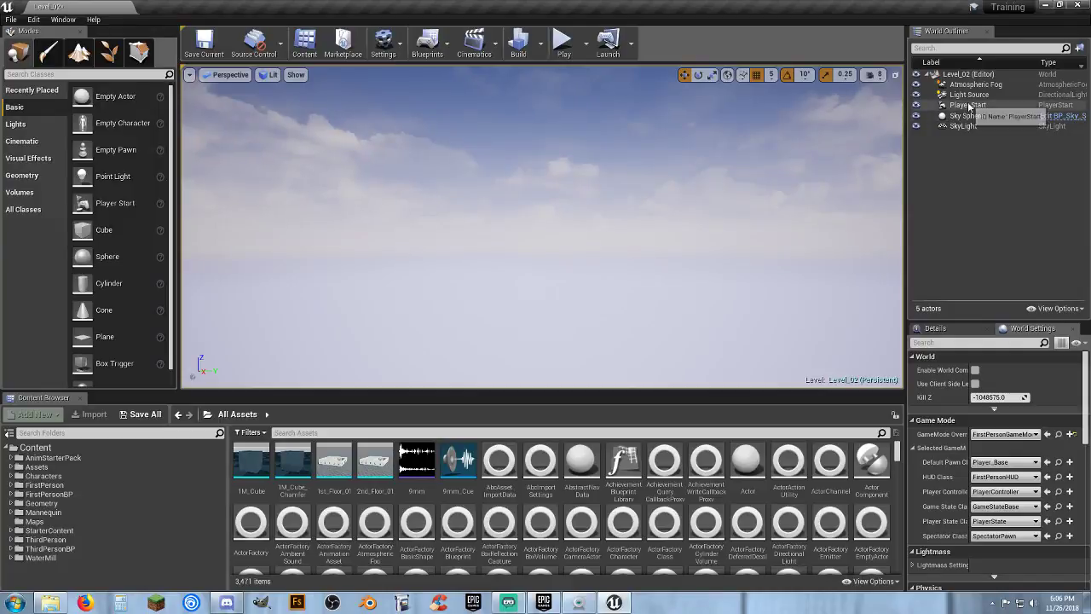
key(f)
right_drag(674, 231, 601, 273)
key(s)
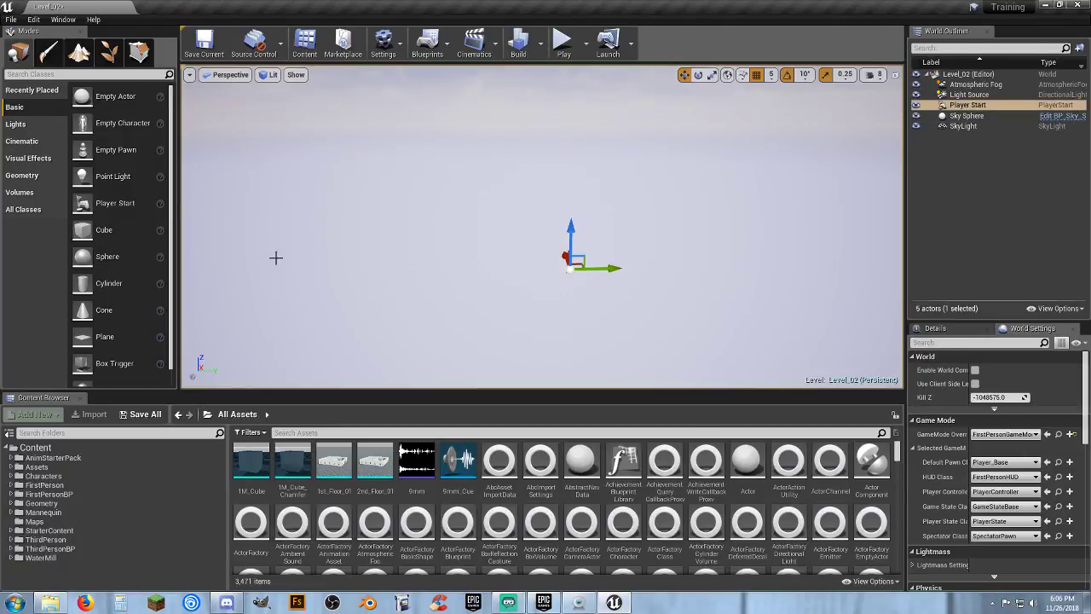
click(79, 52)
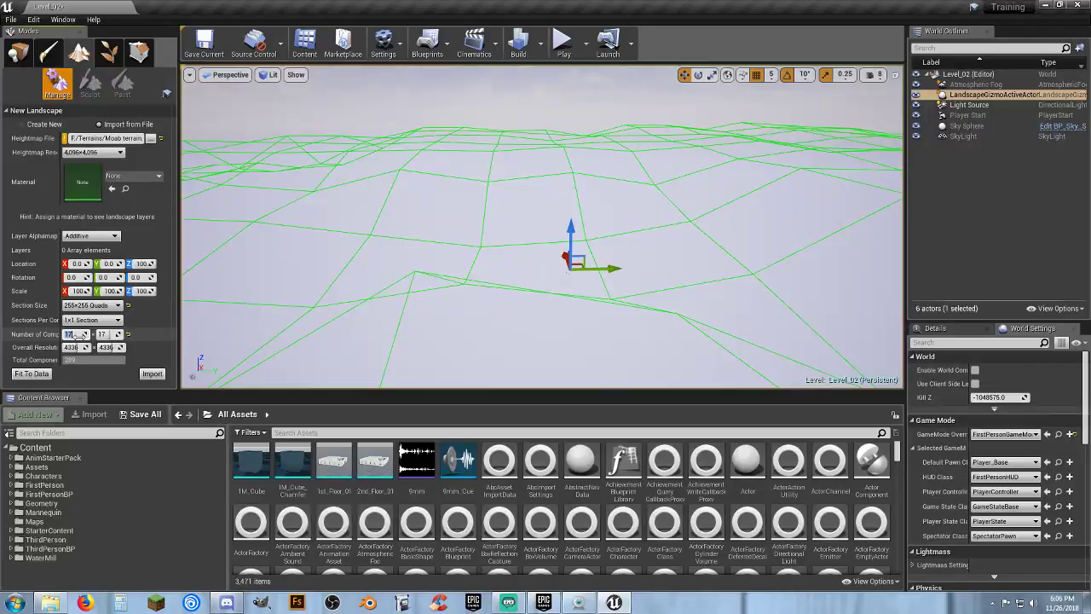
text(6)
key(Return)
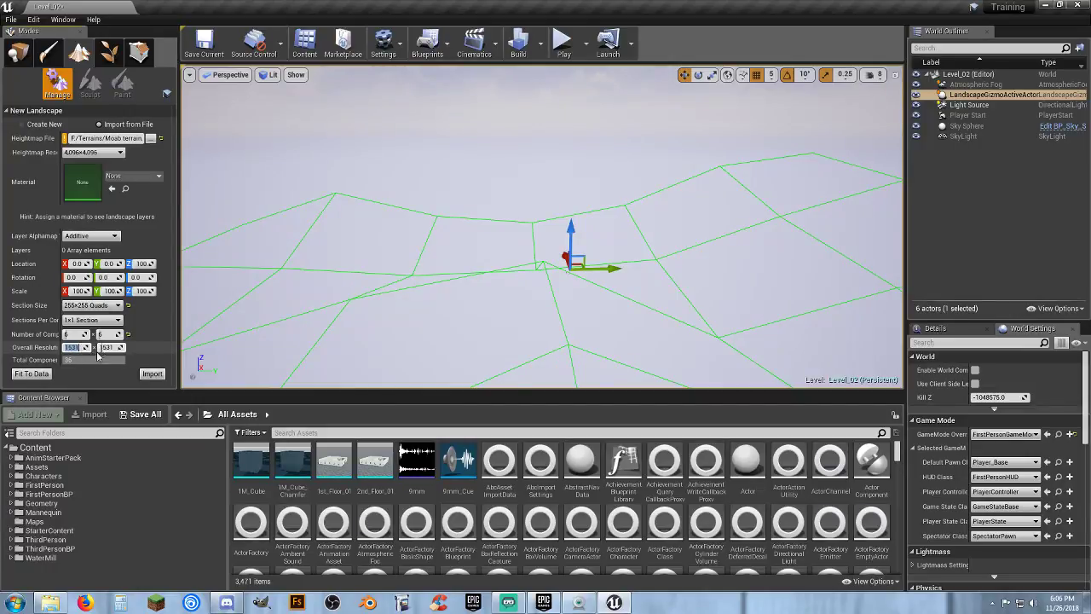
click(151, 375)
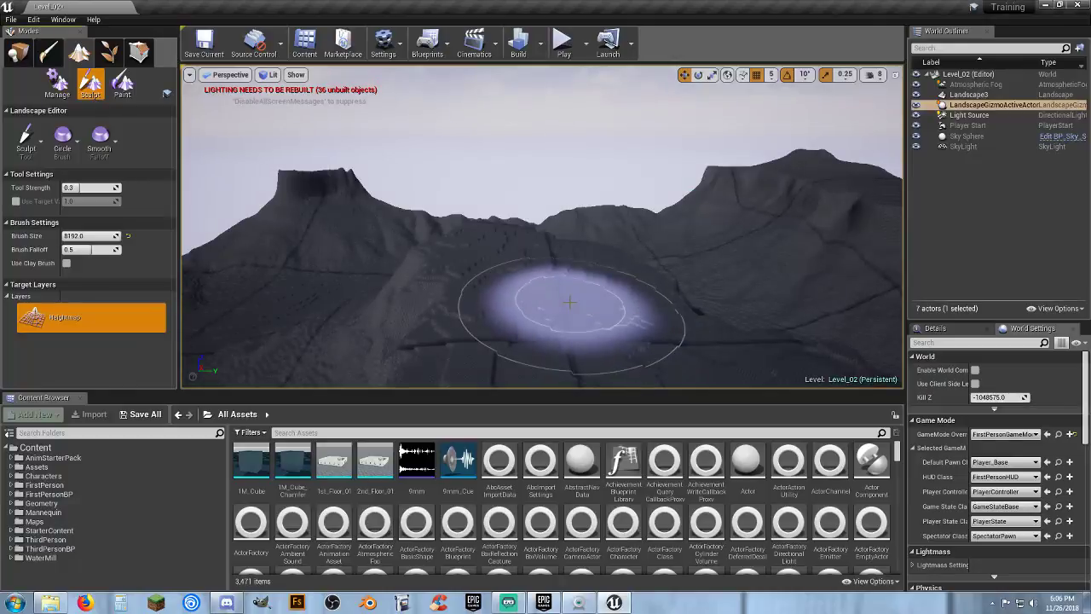
Survey the newly imported smaller landscape, examining its buttes, ridges and canyon
mouse_move(565, 304)
right_down()
mouse_move(565, 383)
mouse_move(565, 260)
mouse_move(443, 260)
mouse_move(324, 290)
mouse_move(452, 328)
mouse_move(558, 320)
right_up()
right_drag(588, 277, 626, 285)
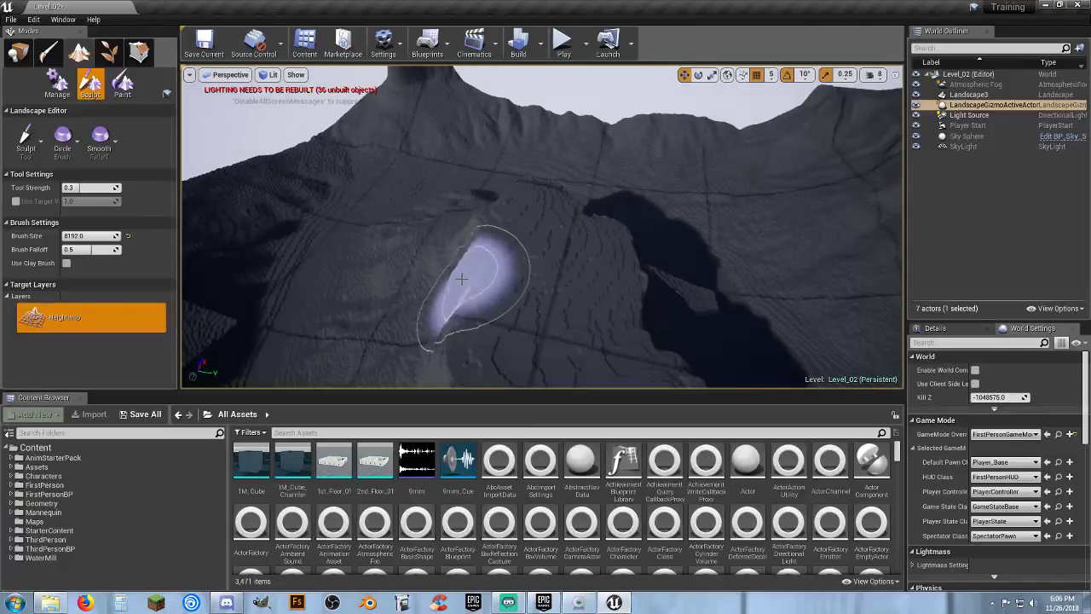
mouse_move(461, 279)
right_down()
mouse_move(491, 279)
mouse_move(513, 304)
right_up()
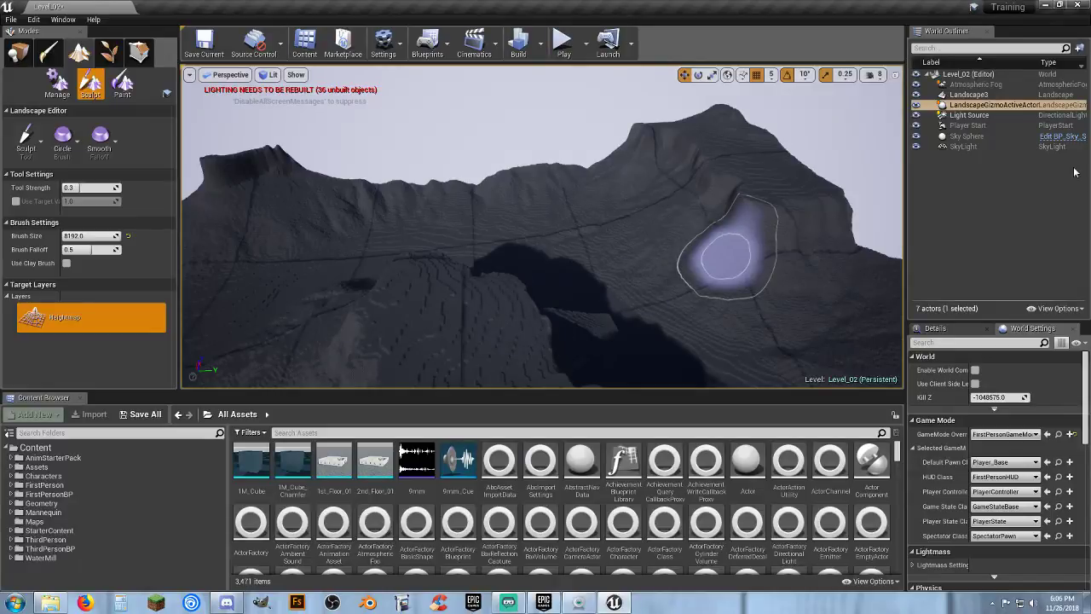
Leave landscape editing and delete Landscape3 together with its LandscapeGizmoActiveActor from the level
click(968, 106)
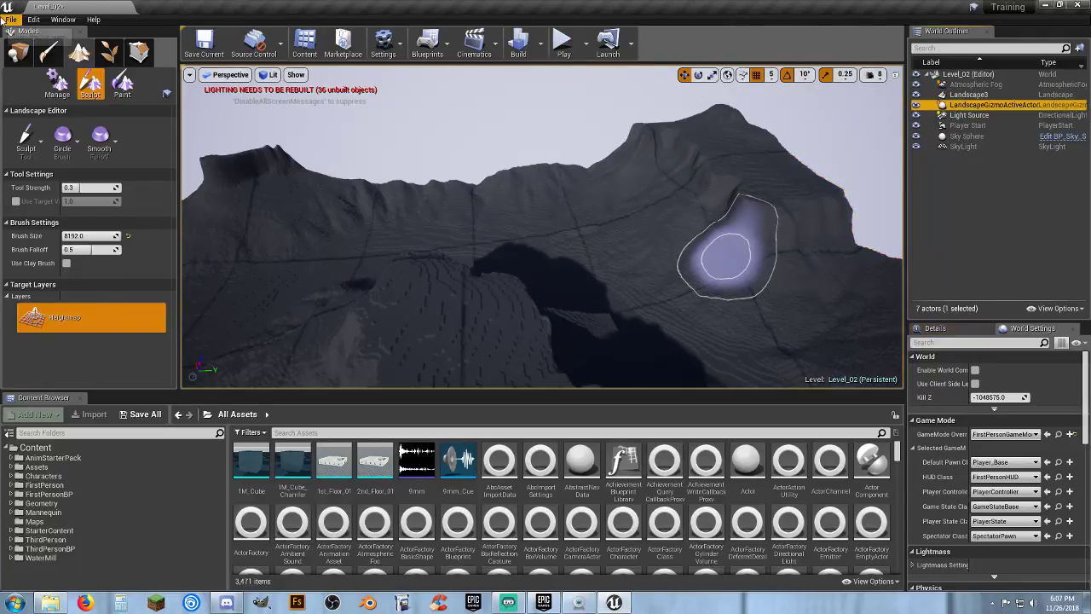
click(18, 52)
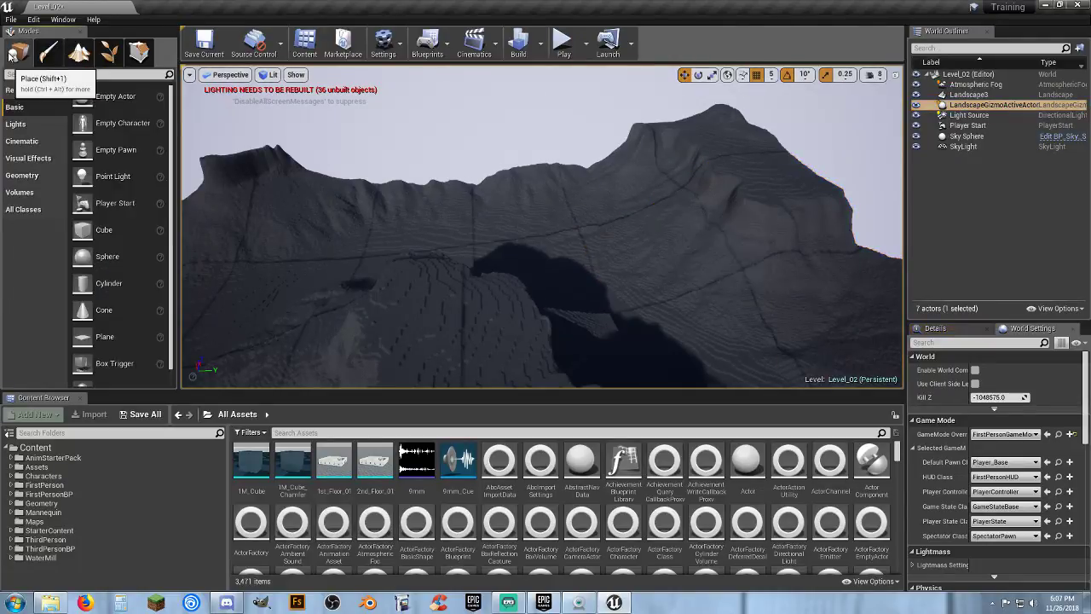
ctrl+click(969, 95)
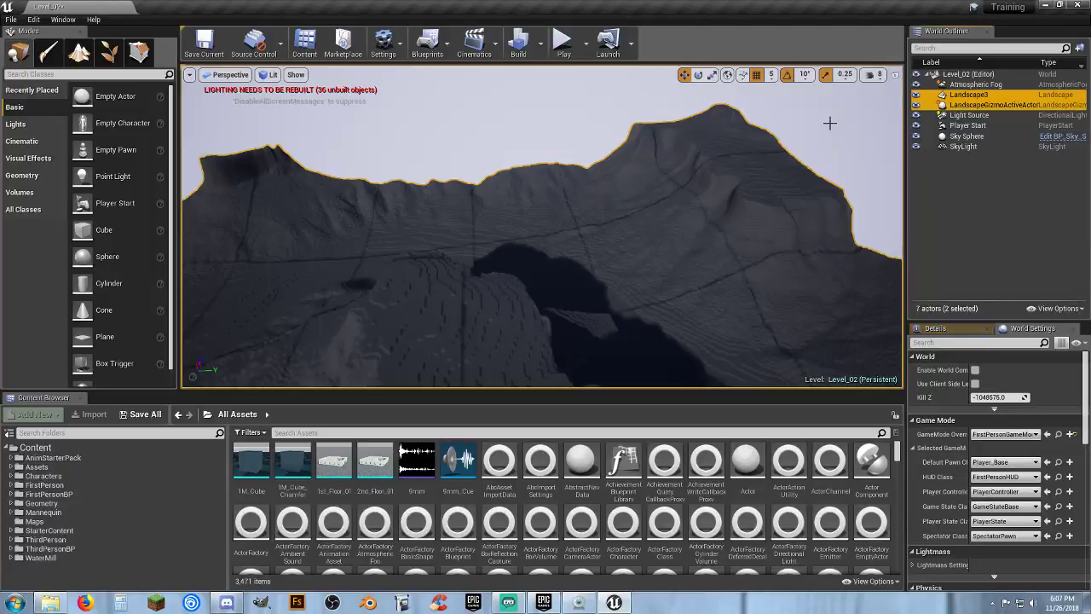
key(Delete)
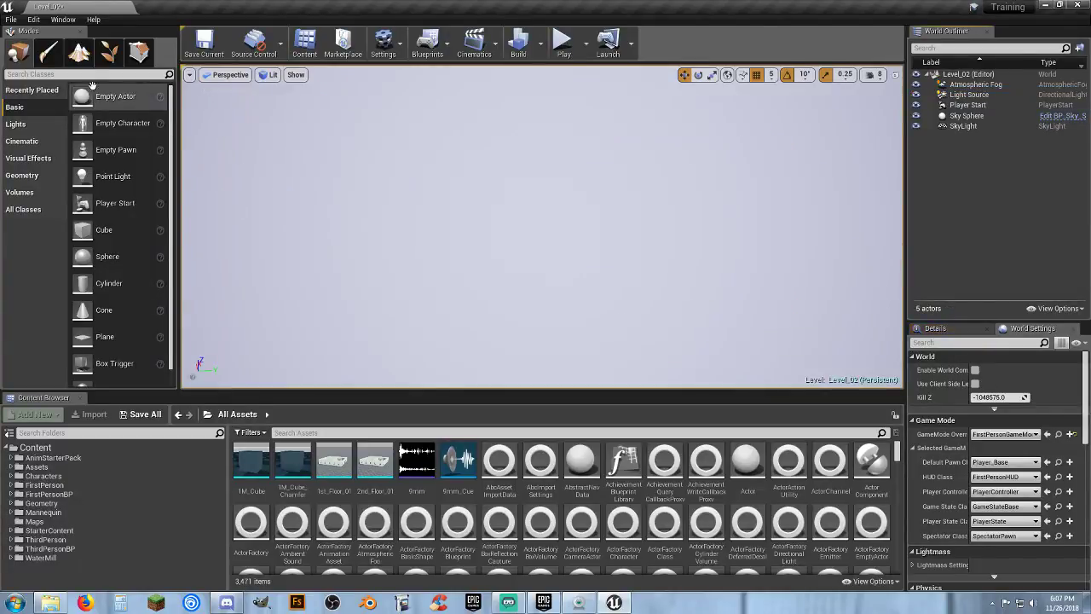
Import the 4kMoab height map as a new landscape with 16 × 16 components and look over its terrain
click(78, 53)
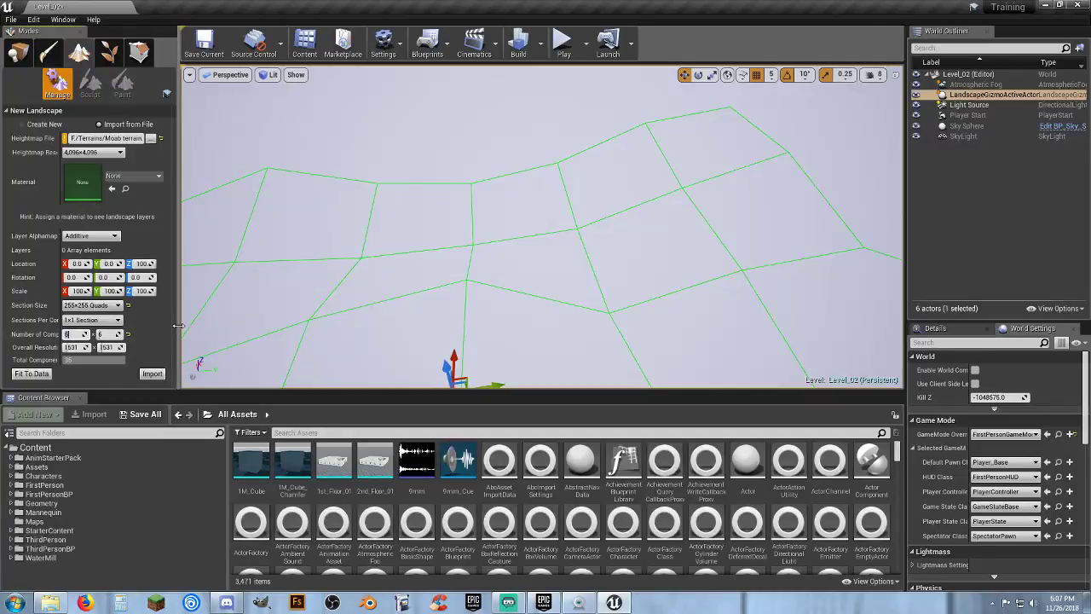
text(16)
key(Tab)
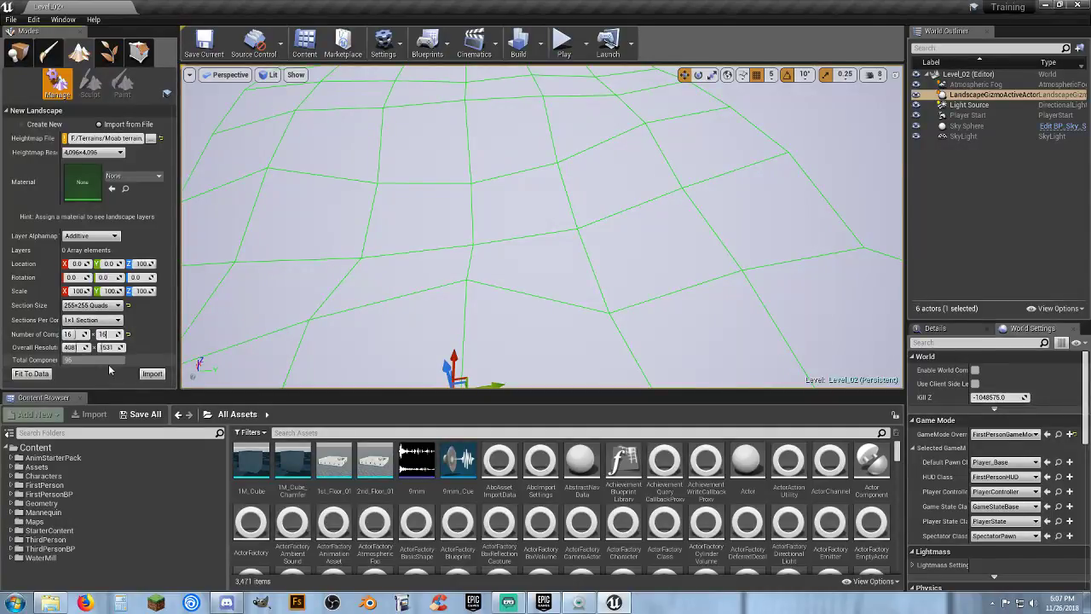
key(Tab)
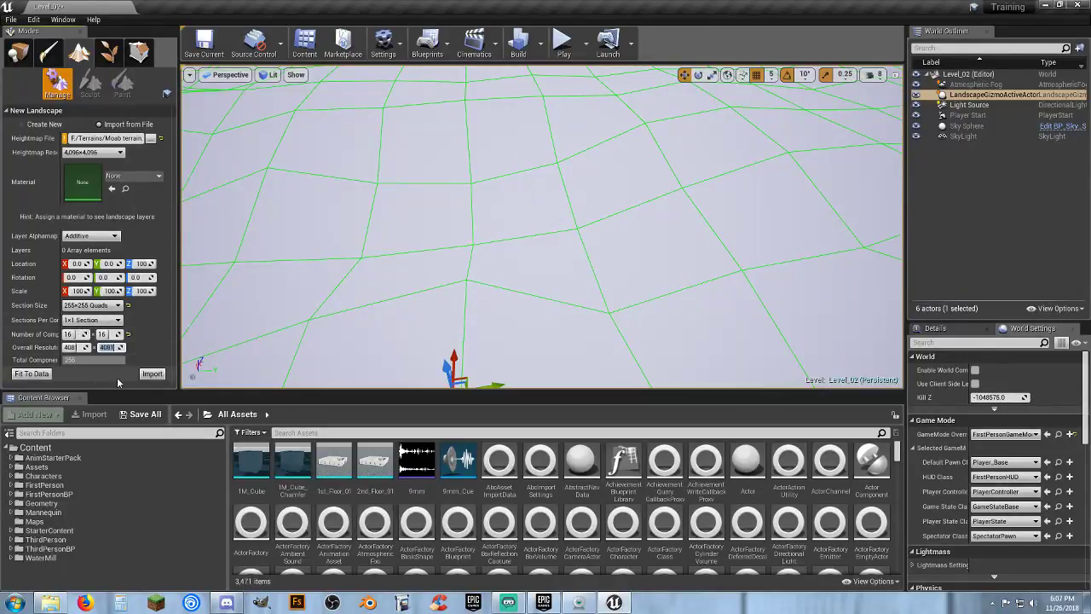
click(151, 374)
mouse_move(529, 250)
right_down()
mouse_move(392, 298)
mouse_move(238, 278)
right_up()
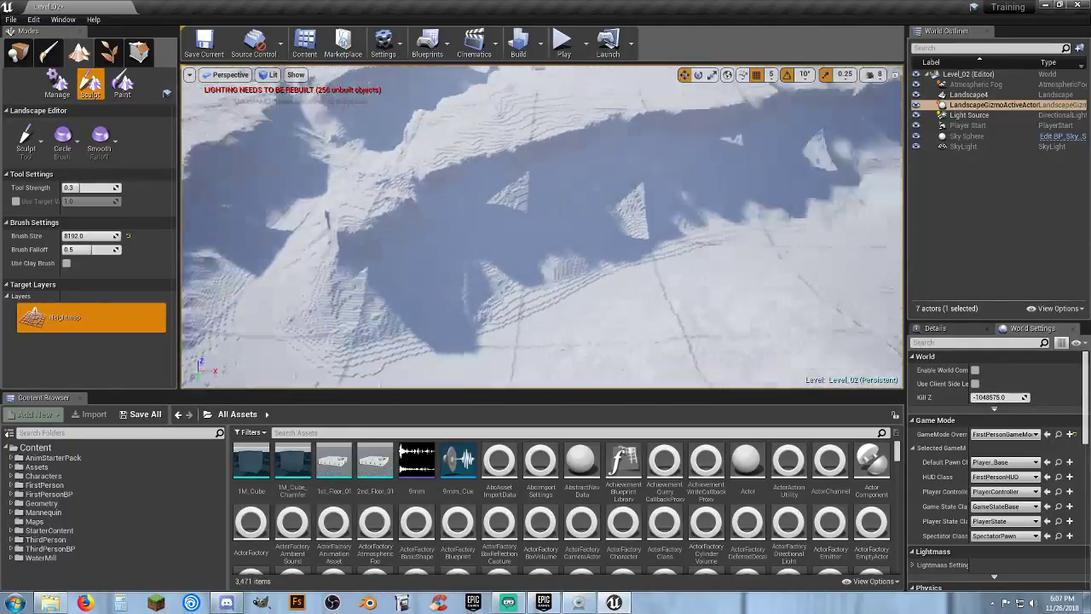
right_drag(588, 262, 531, 246)
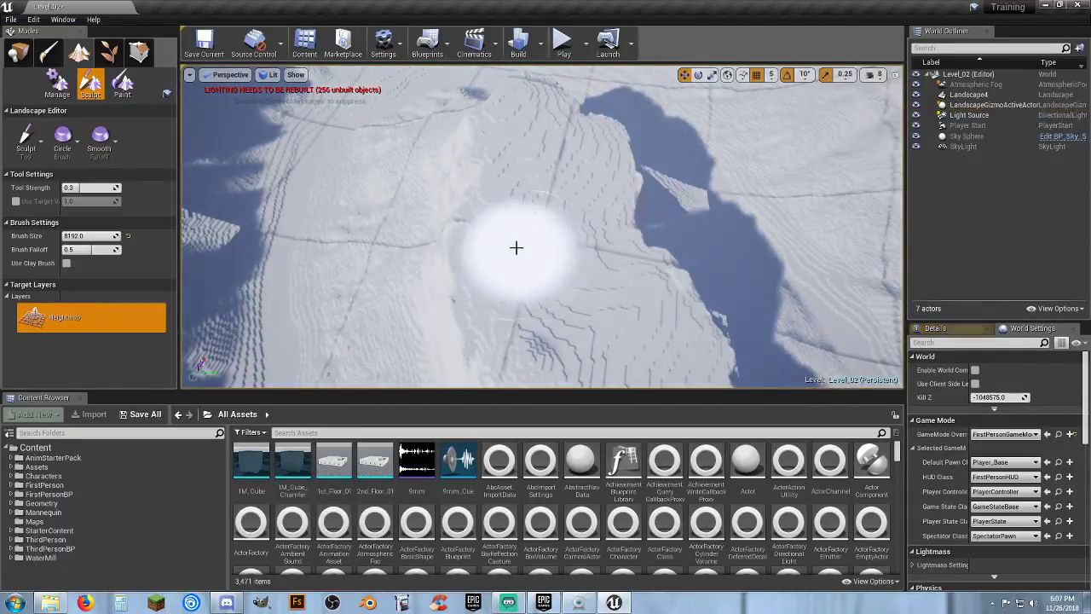
Leave landscape editing and delete Landscape4 together with its LandscapeGizmoActiveActor from the level
click(18, 53)
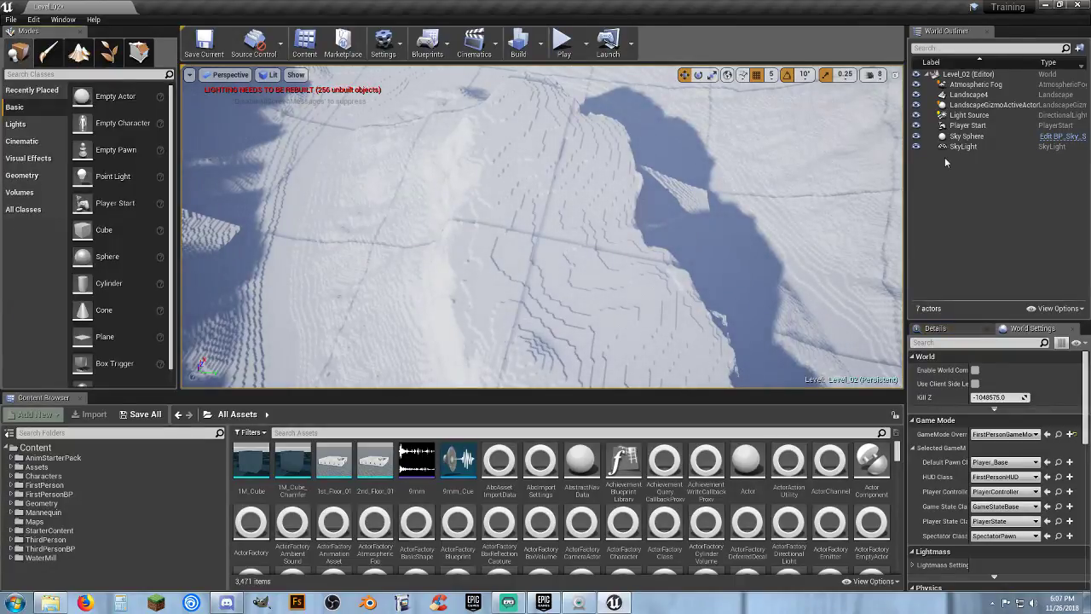
click(968, 95)
ctrl+click(972, 105)
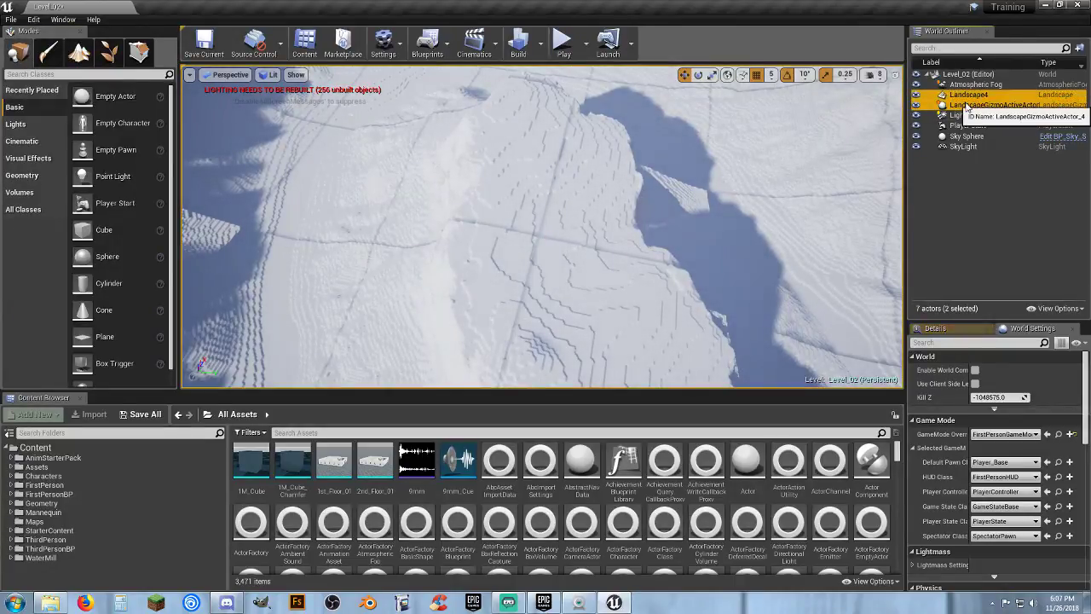
key(Delete)
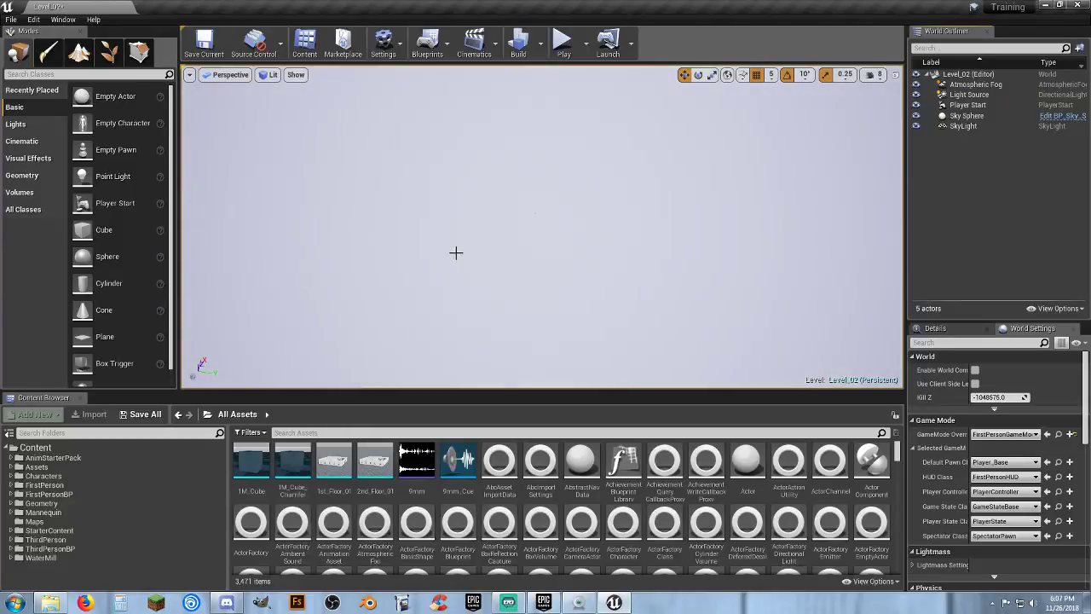
Try the USGS NED 10m and SRTM3 v4.1 Moab height maps, and load Moab Height Map (Merged) for a new landscape
click(79, 53)
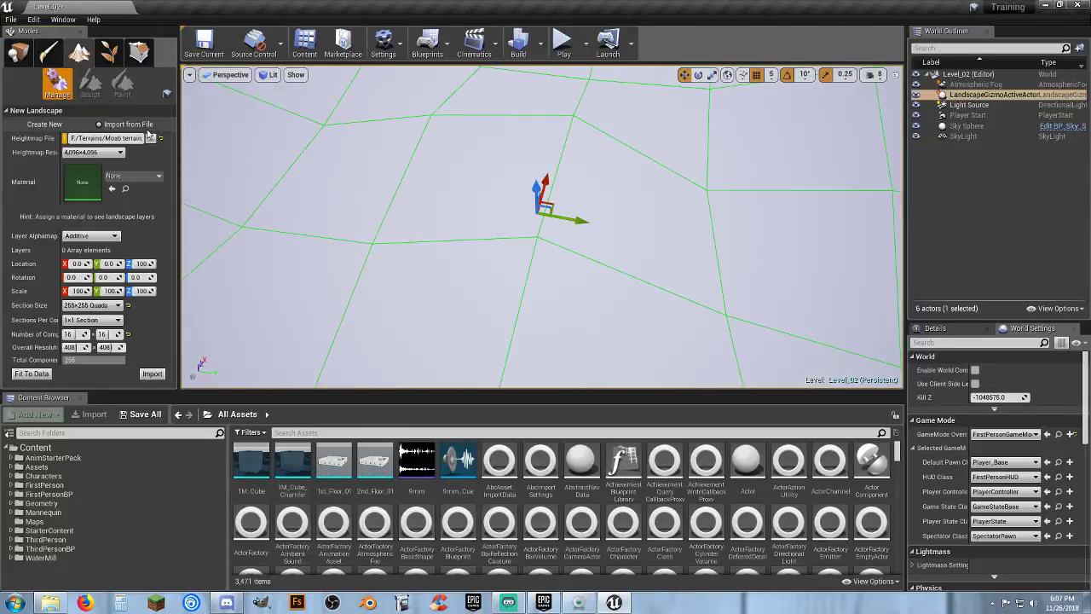
click(149, 138)
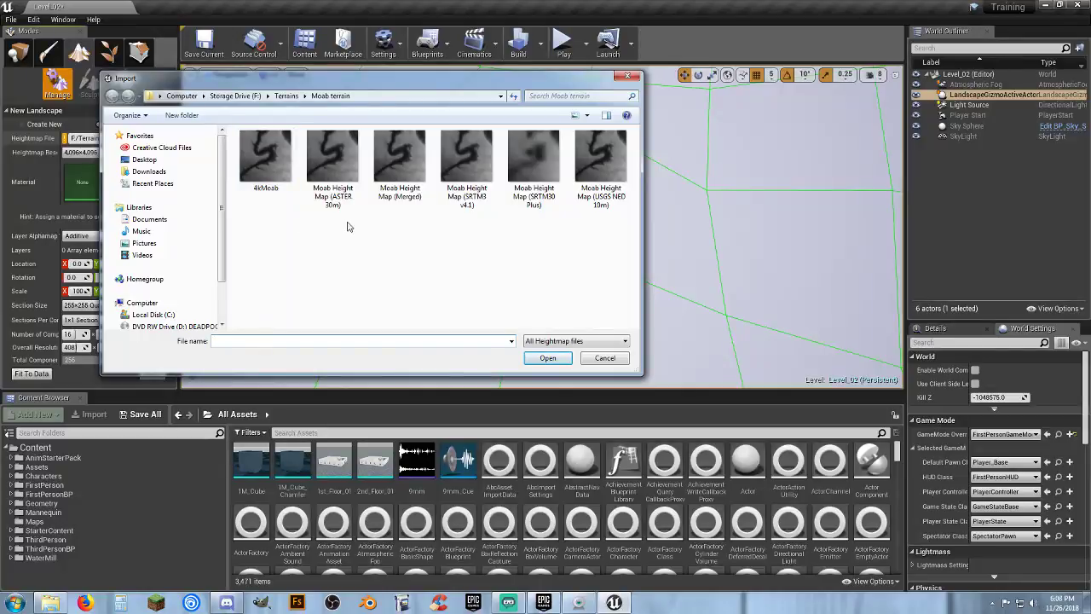
click(601, 201)
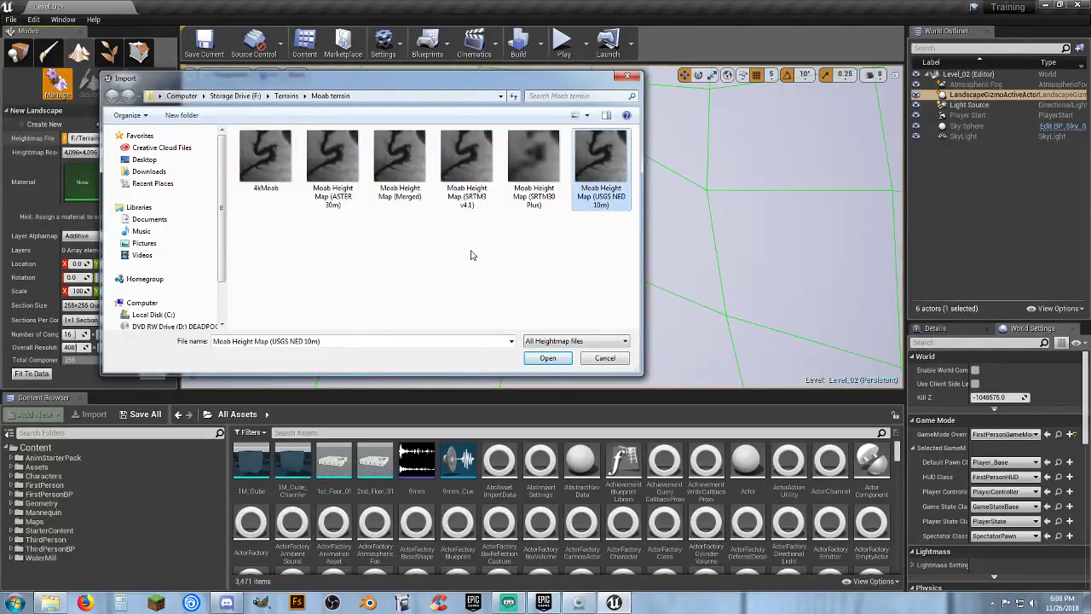
key(Return)
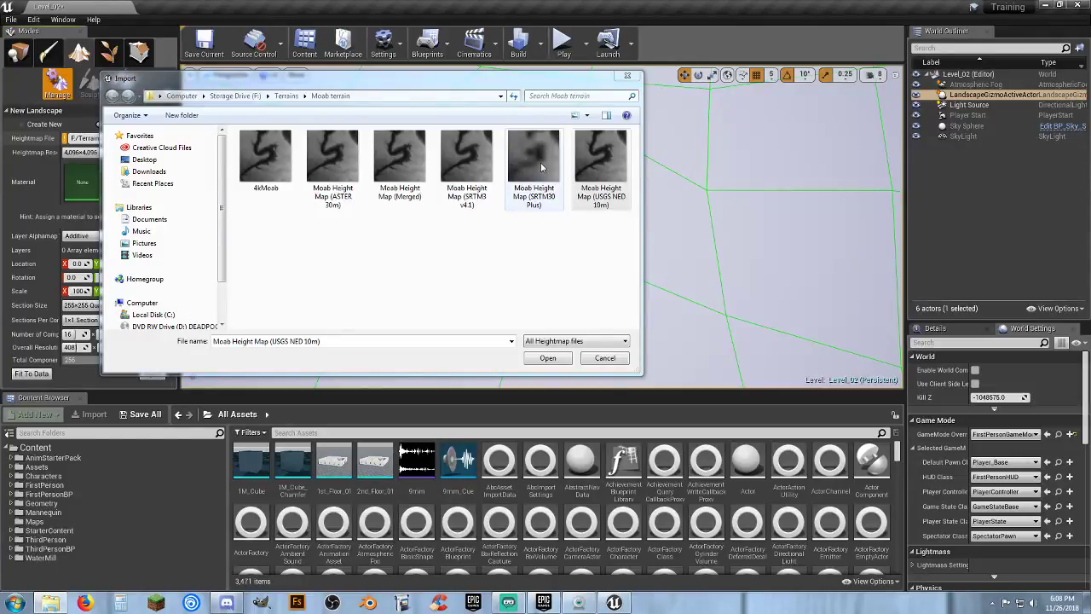
click(473, 211)
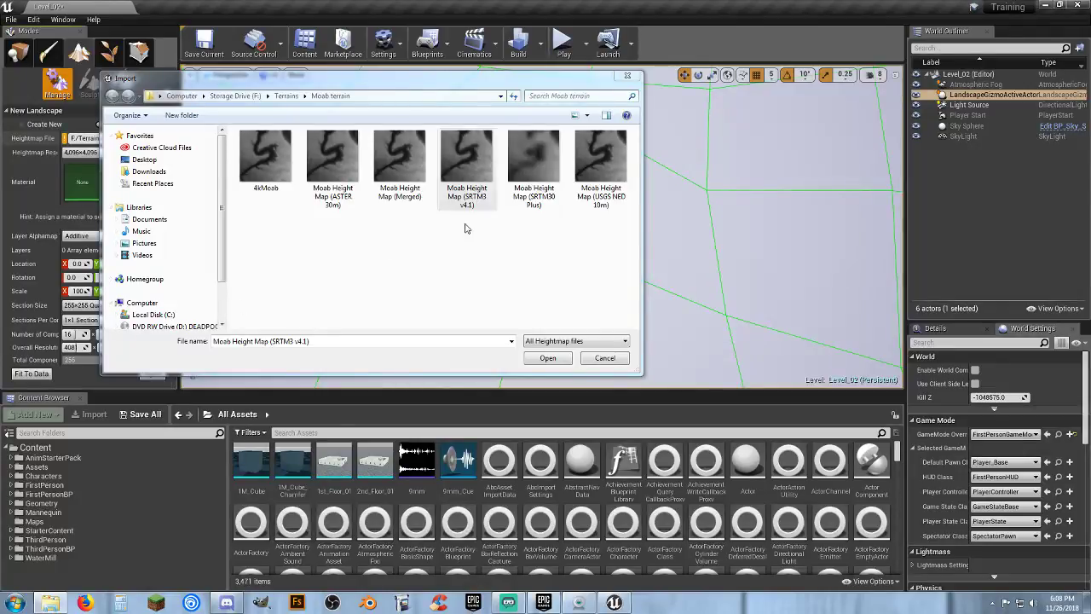
click(405, 195)
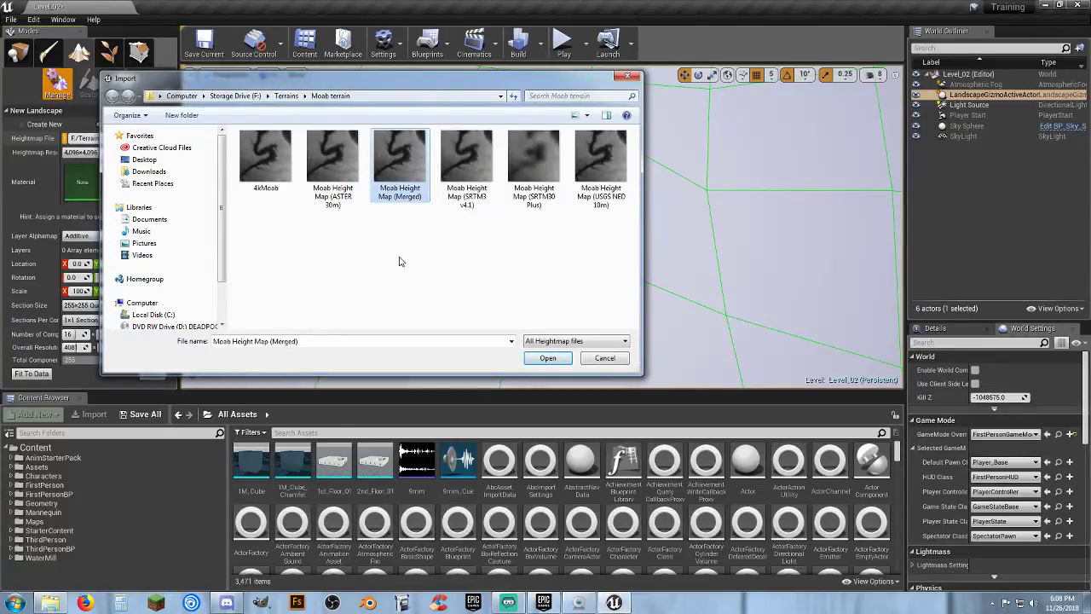
click(535, 358)
Import the merged Moab height map as a landscape and inspect its ridges and canyon
right_drag(482, 270, 436, 257)
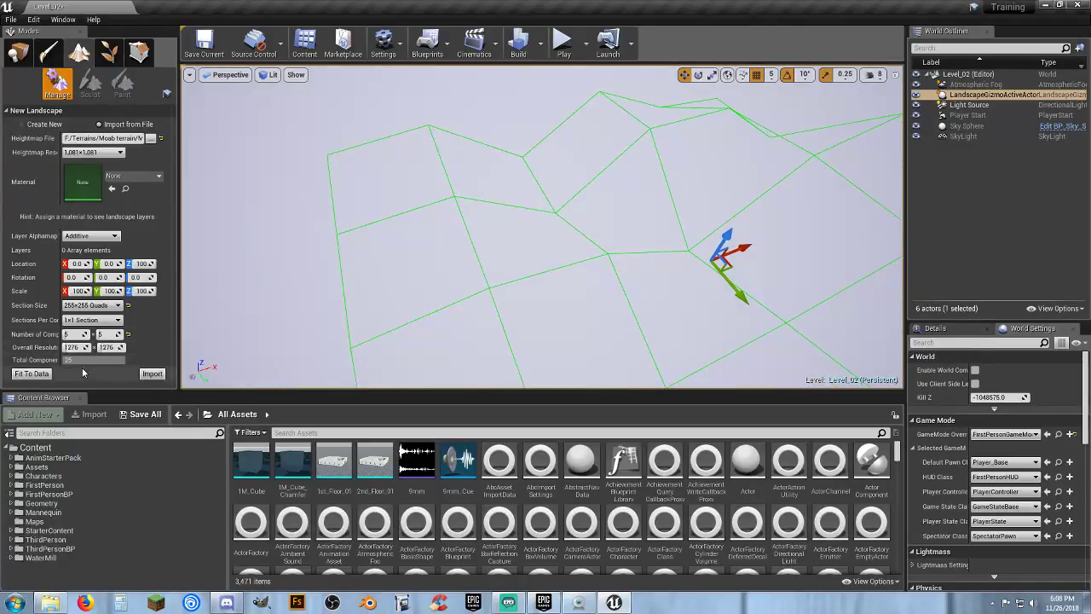
click(152, 374)
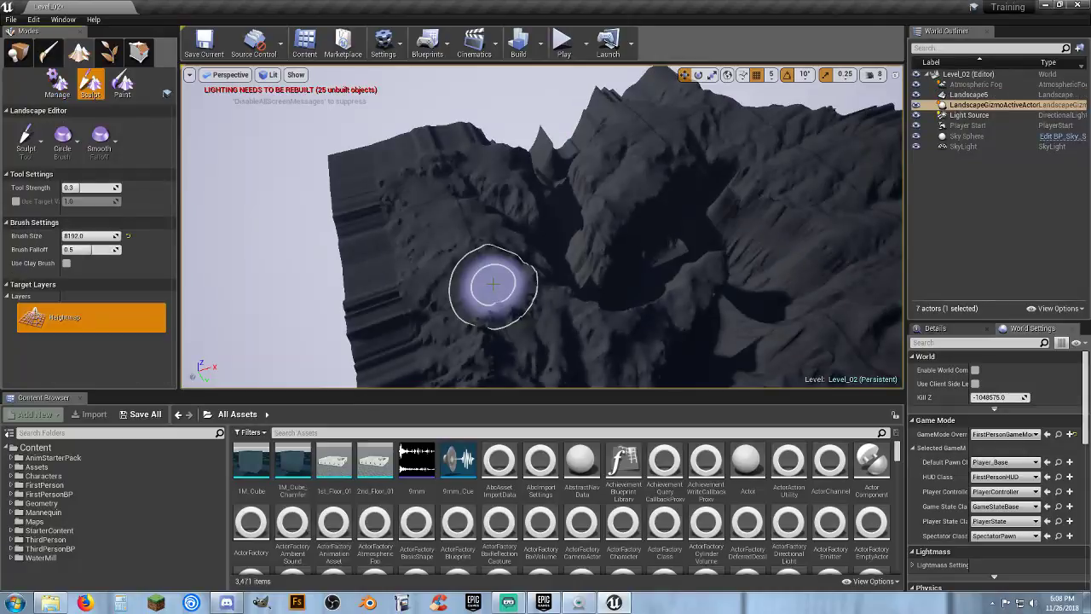
mouse_move(588, 271)
right_down()
mouse_move(733, 285)
mouse_move(750, 275)
mouse_move(743, 260)
mouse_move(694, 250)
mouse_move(825, 232)
right_up()
key(w)
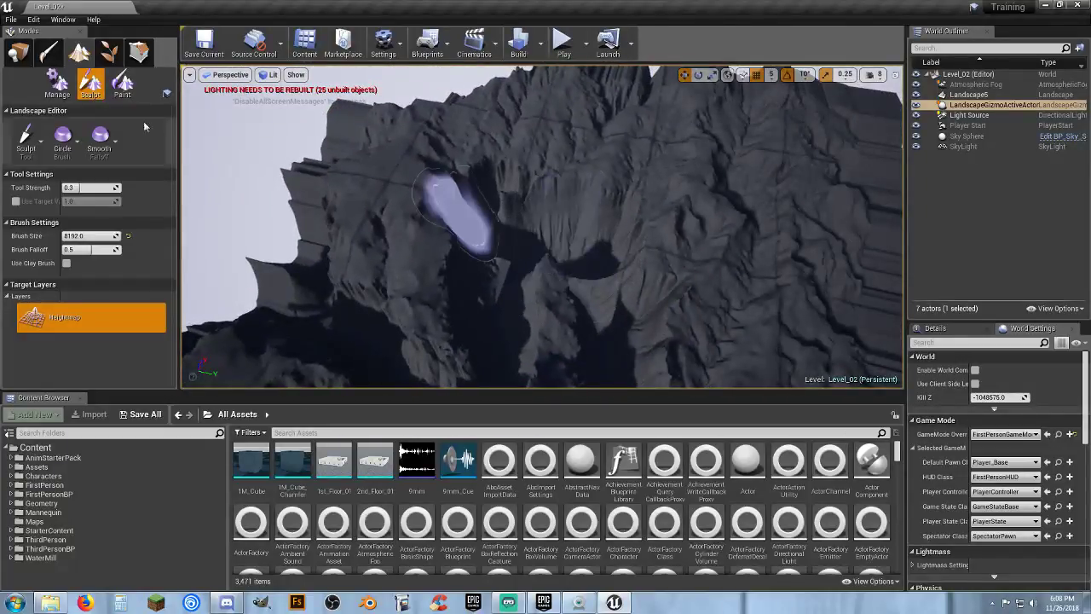
Leave landscape editing and delete Landscape5 together with its LandscapeGizmoActiveActor from the level
click(17, 52)
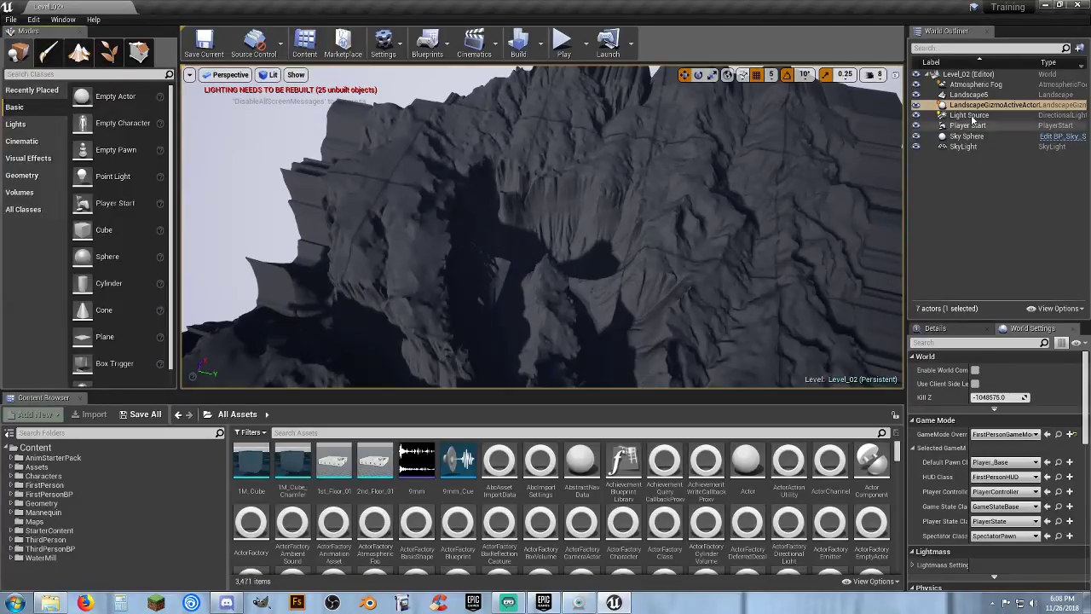
ctrl+click(953, 95)
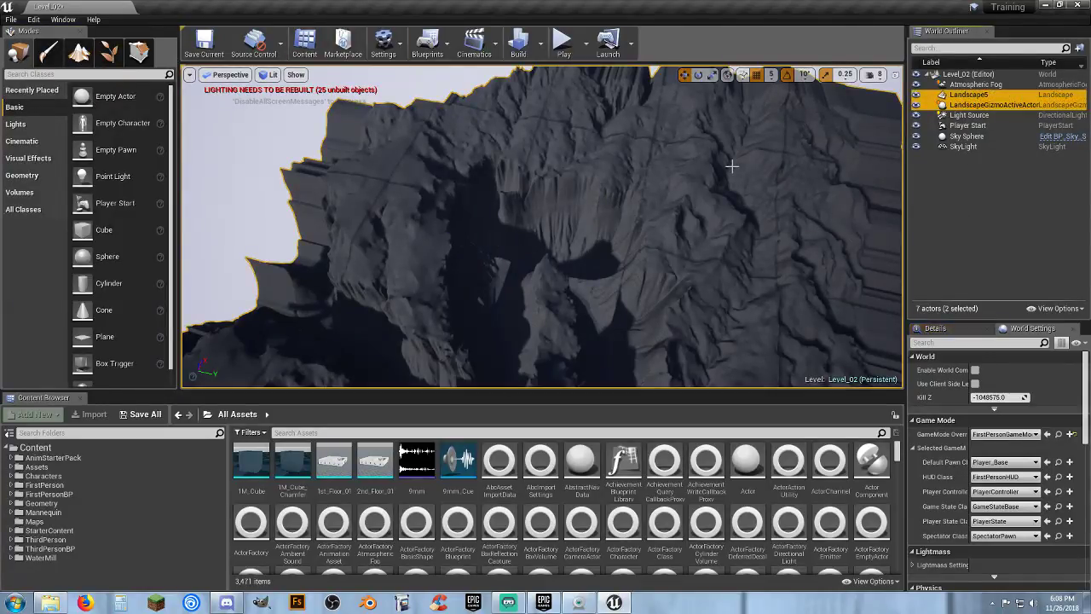
key(Delete)
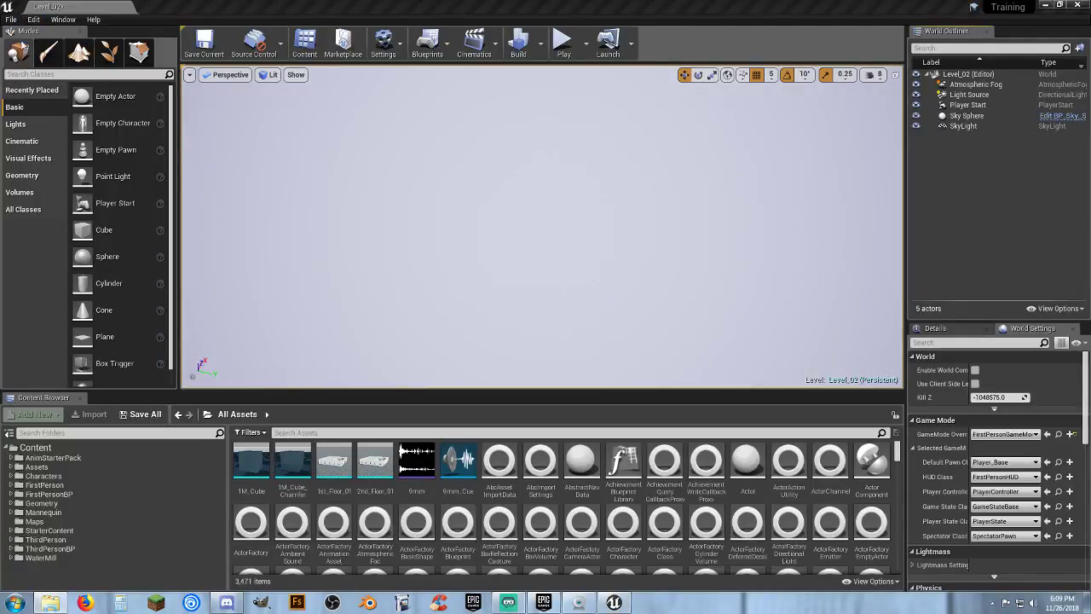
Load 4kMoab from the Moab terrain folder as the height map for a new landscape and view its wireframe preview
click(78, 53)
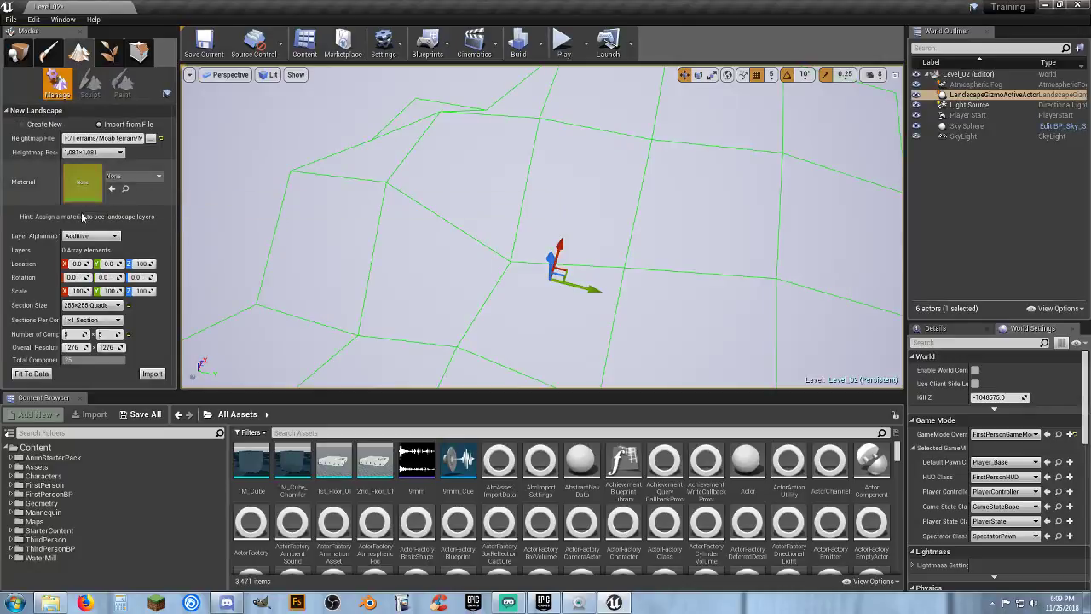
click(151, 139)
click(256, 180)
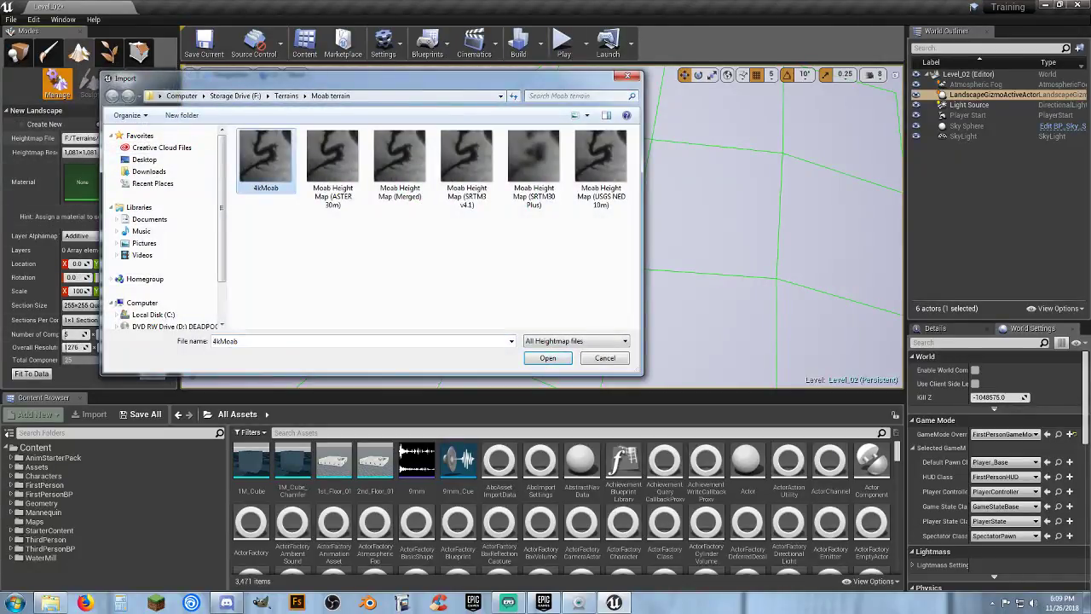
key(Return)
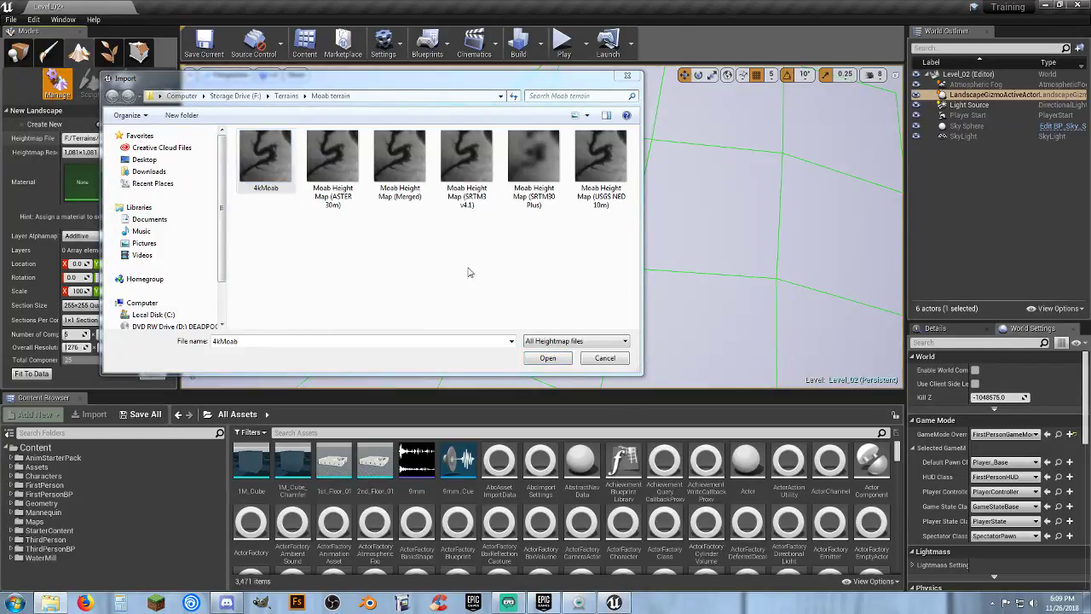
click(258, 173)
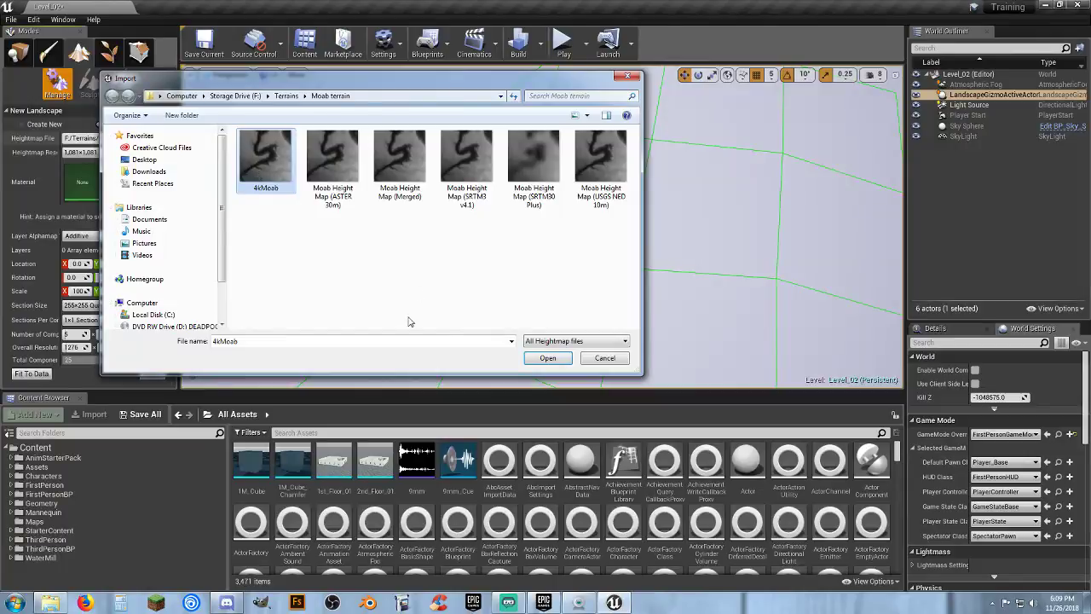
click(548, 358)
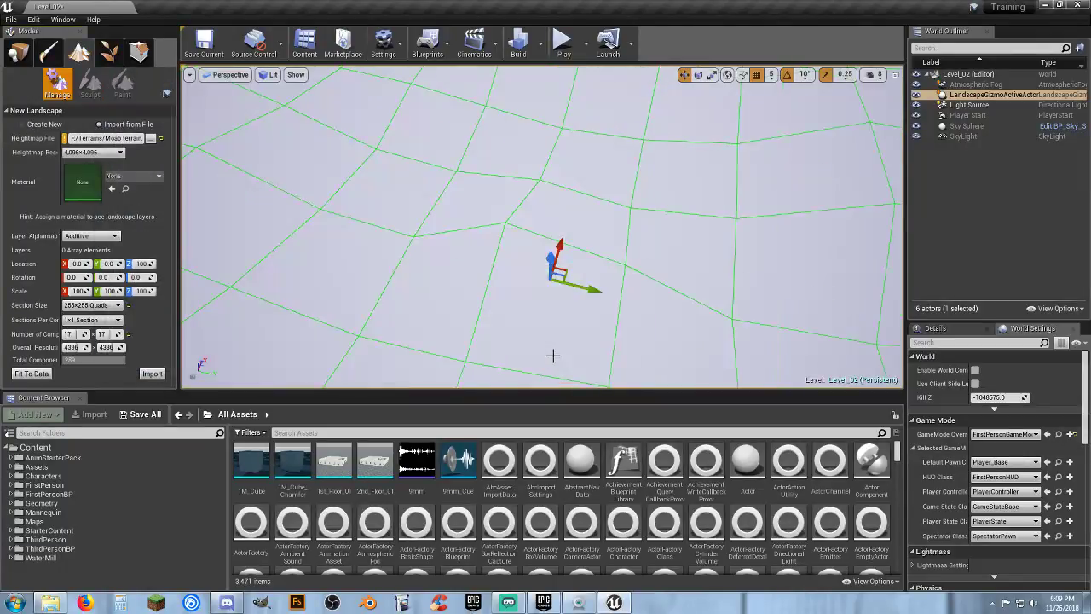
right_drag(452, 280, 478, 162)
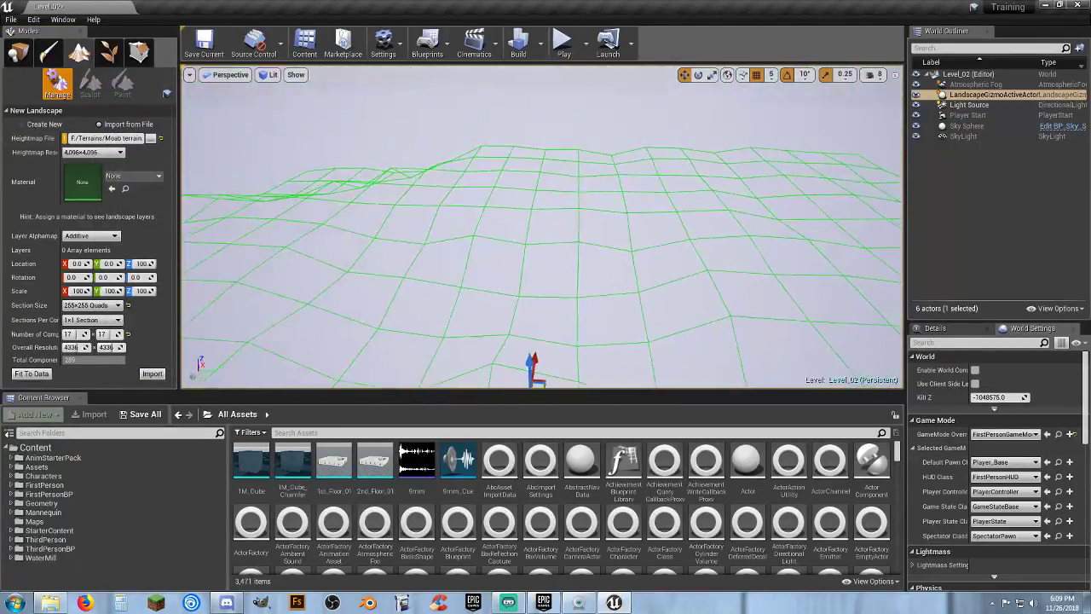
key(s)
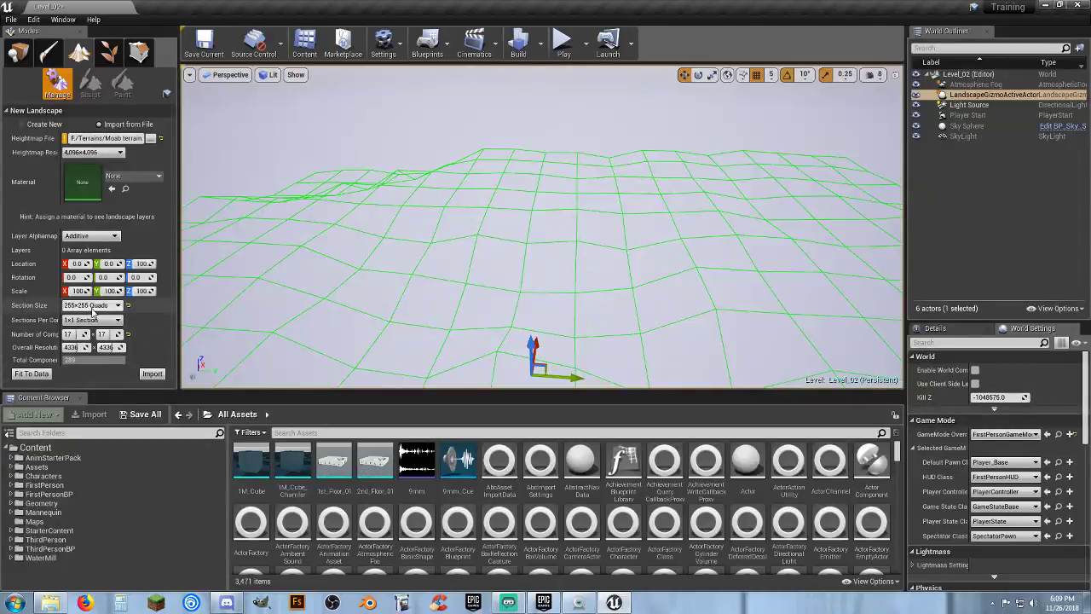
Check the available section sizes and set the new landscape's number of components to 16 × 16
click(99, 307)
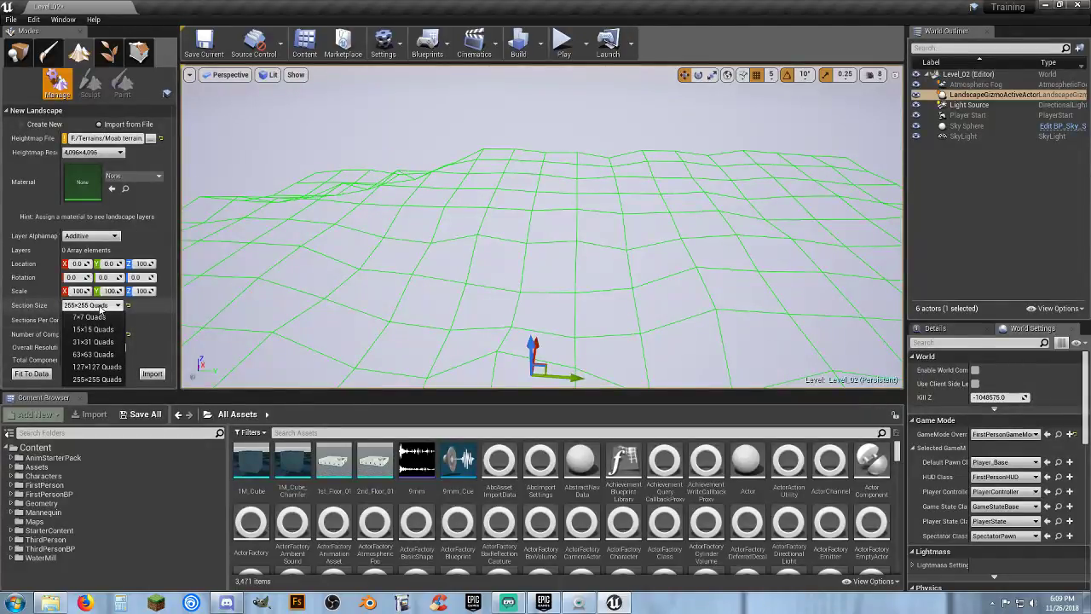
click(100, 307)
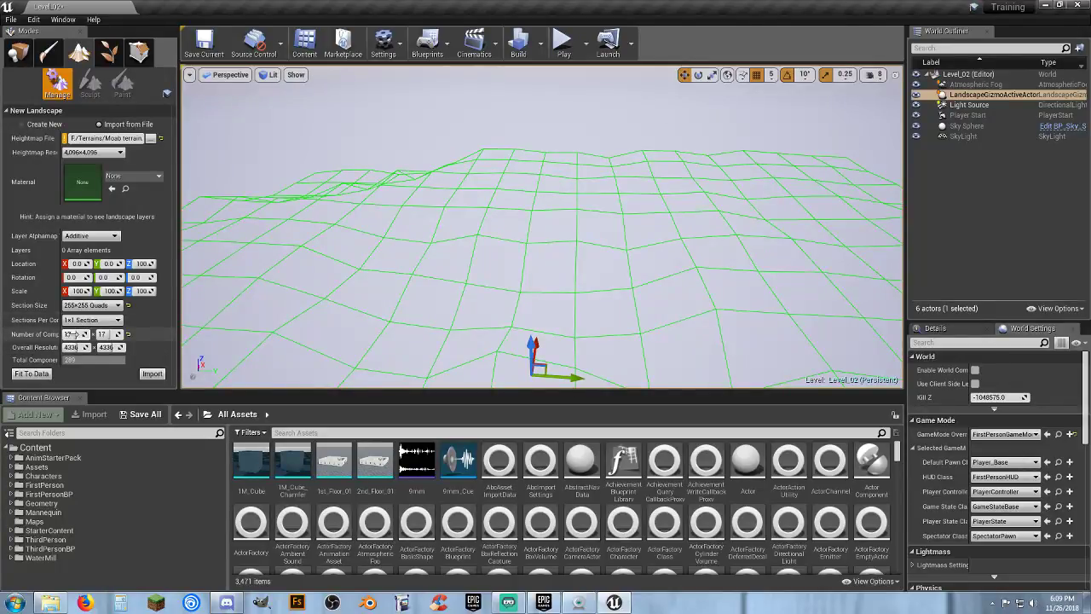
click(74, 334)
text(16)
key(Tab)
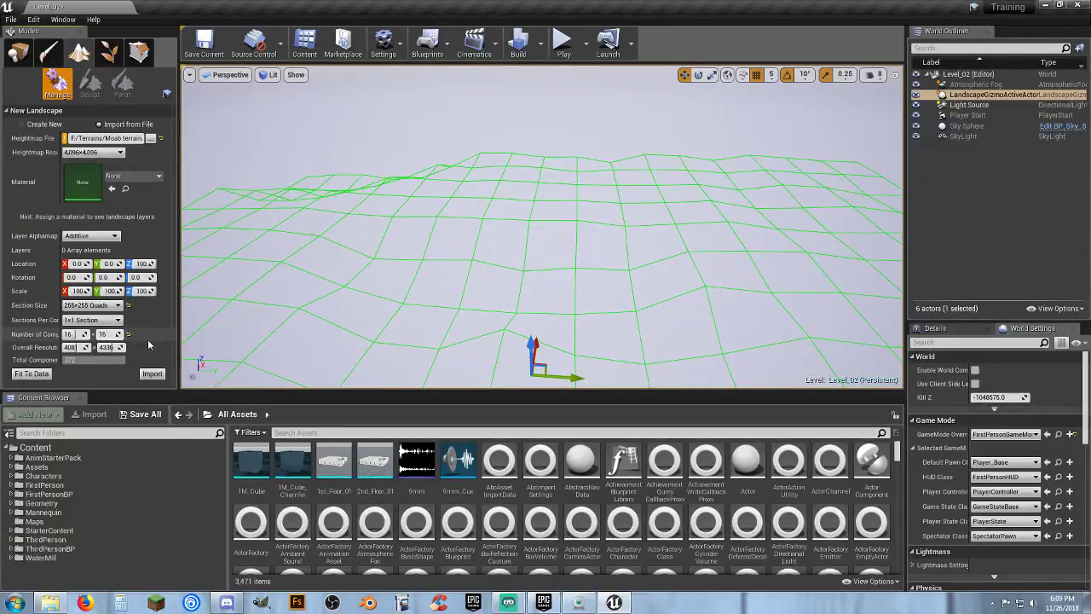
text(16)
key(Return)
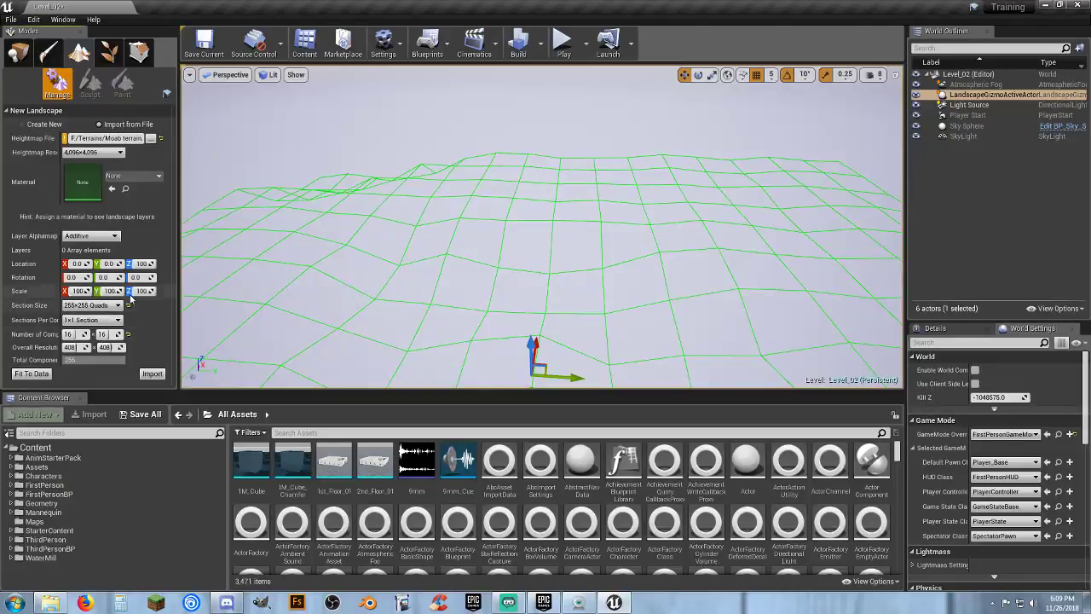
Set the new landscape's Z location to 0 and import the Moab height map as a landscape
click(143, 265)
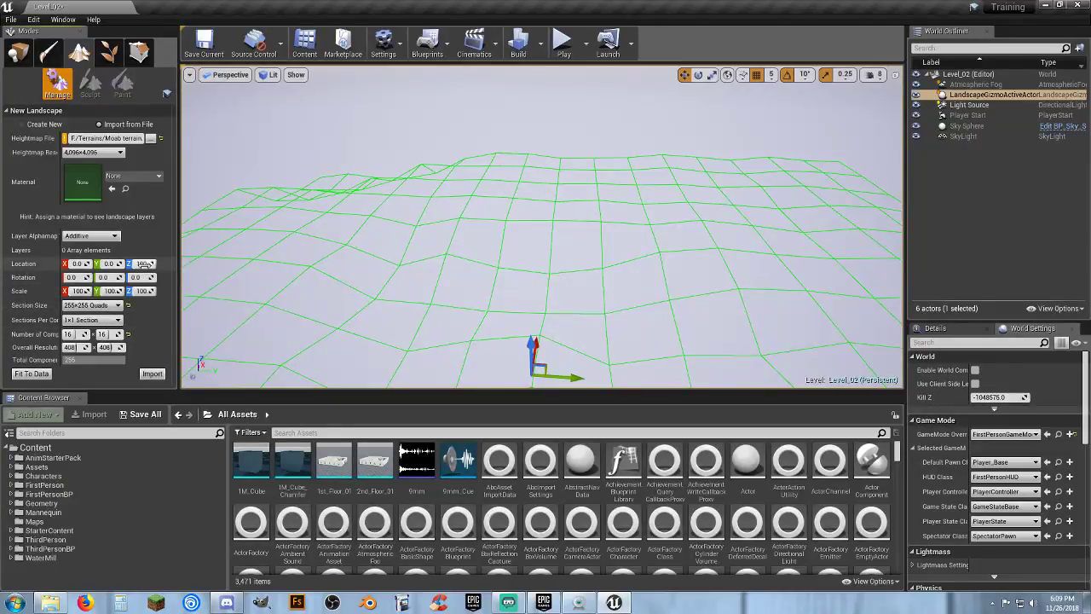
text(30)
key(Return)
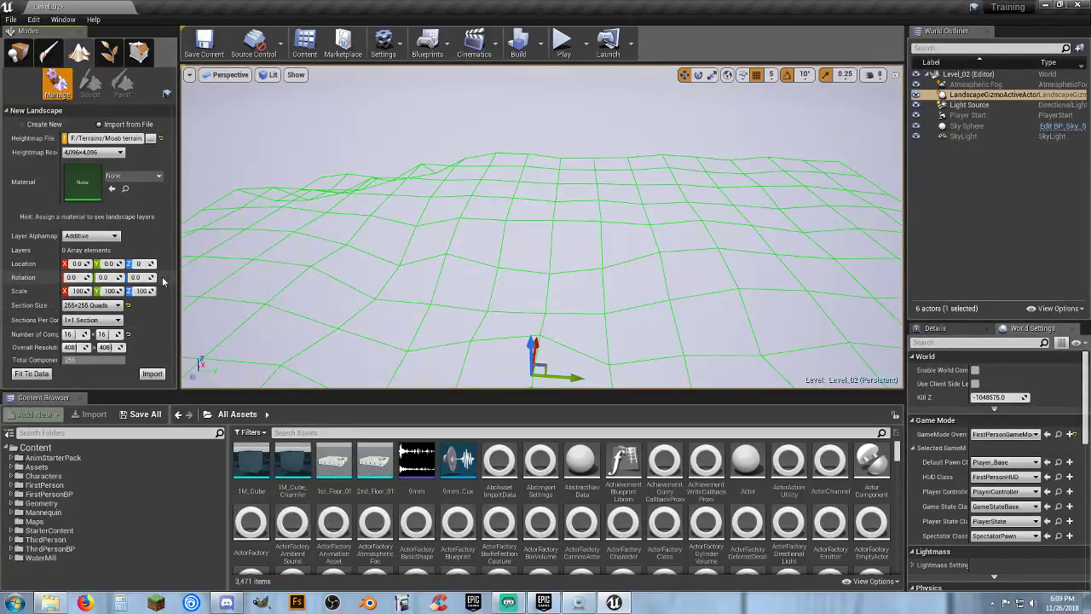
key(Tab)
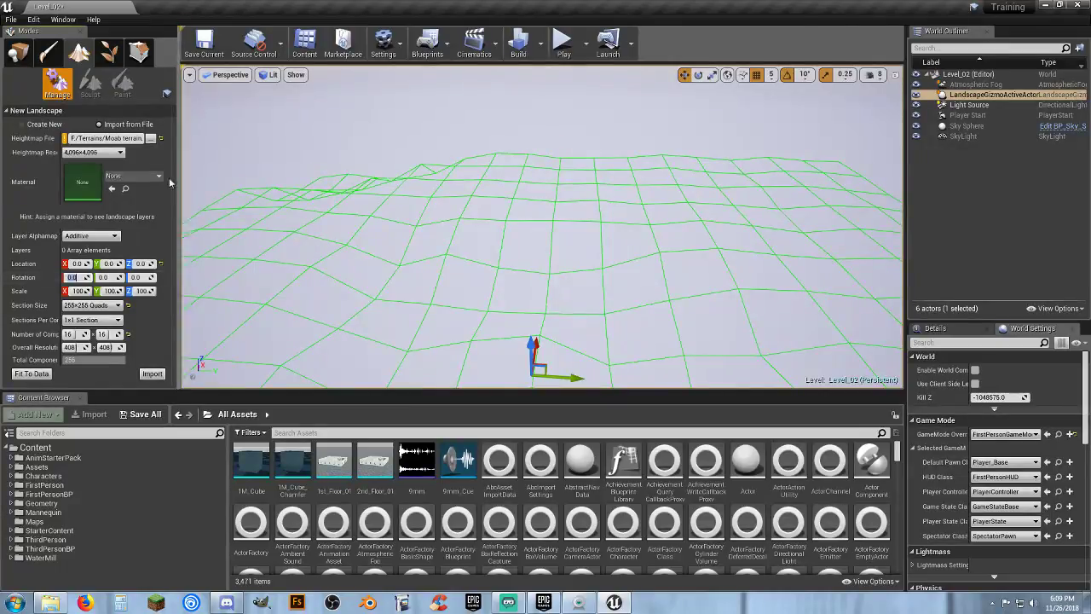
click(152, 373)
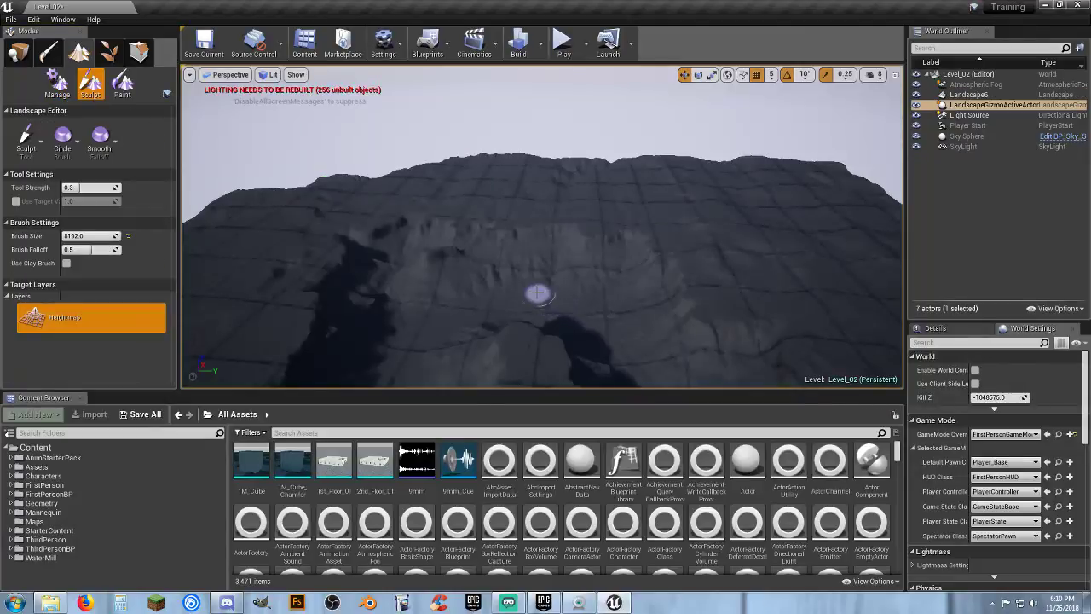
Raise the terrain at the ridge's edge with the Sculpt brush and inspect the mound from several sides
right_drag(525, 293, 550, 290)
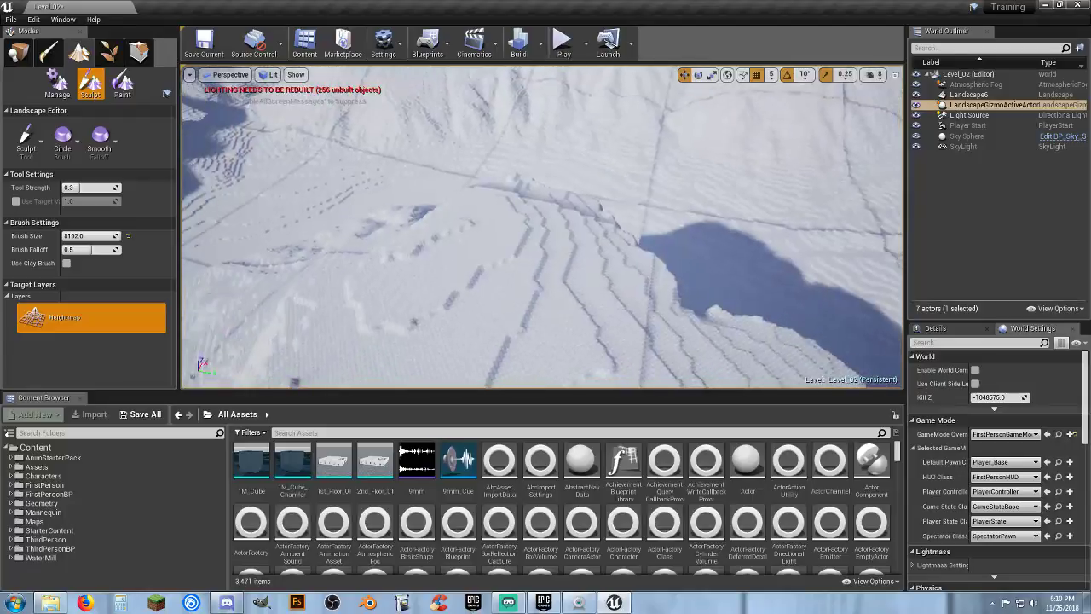
drag(527, 305, 528, 305)
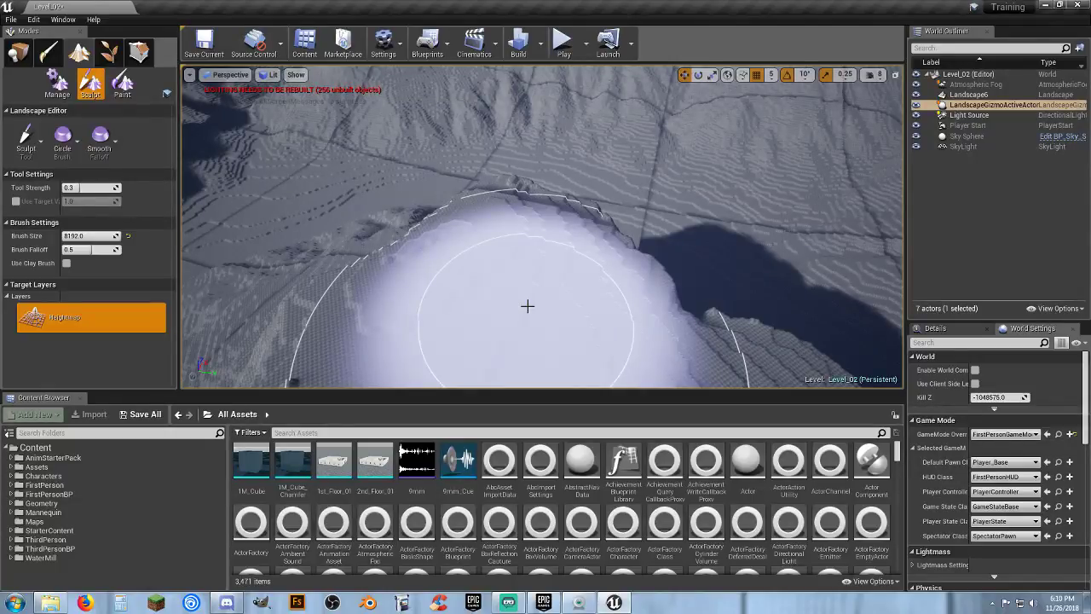
right_drag(518, 274, 545, 192)
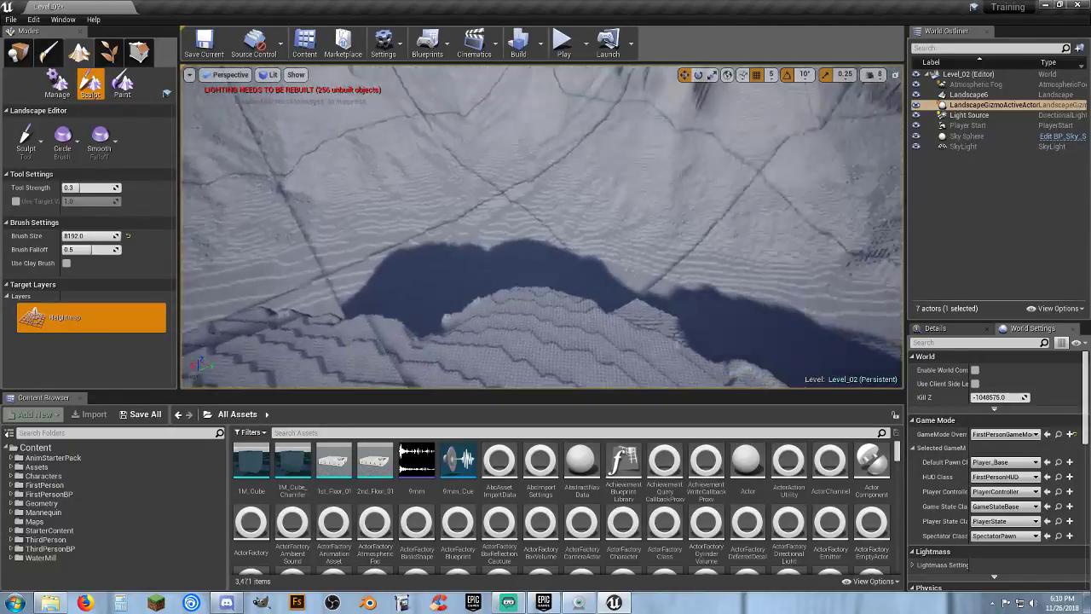
mouse_move(502, 239)
right_down()
mouse_move(498, 218)
mouse_move(505, 273)
right_up()
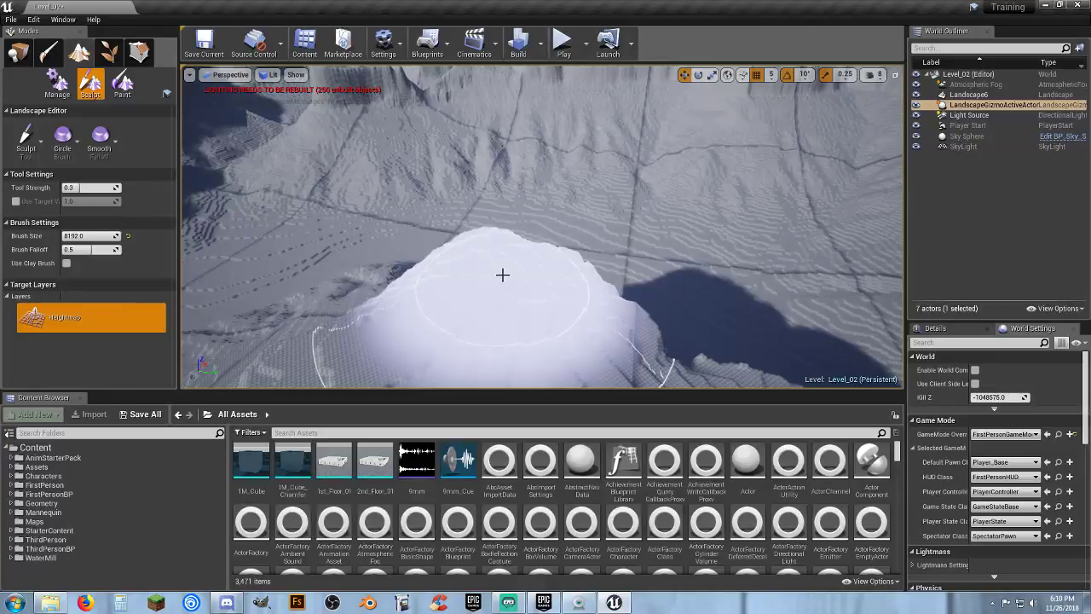
mouse_move(500, 275)
right_down()
mouse_move(519, 307)
mouse_move(733, 281)
right_up()
right_drag(465, 294, 401, 256)
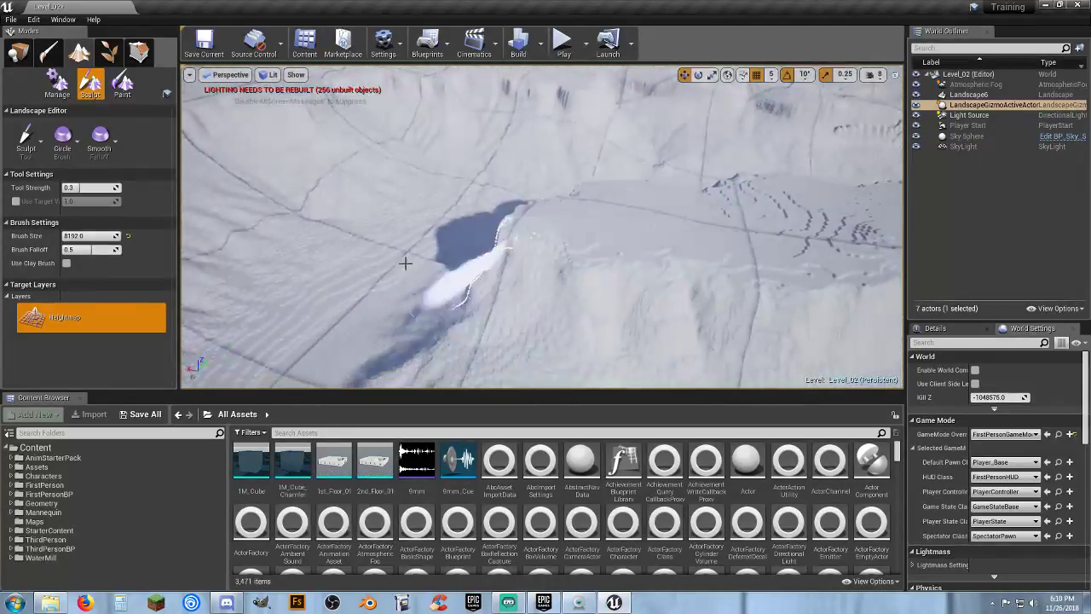
Switch to the Smooth tool and smooth the stepped terrain on top of the ridge
click(25, 139)
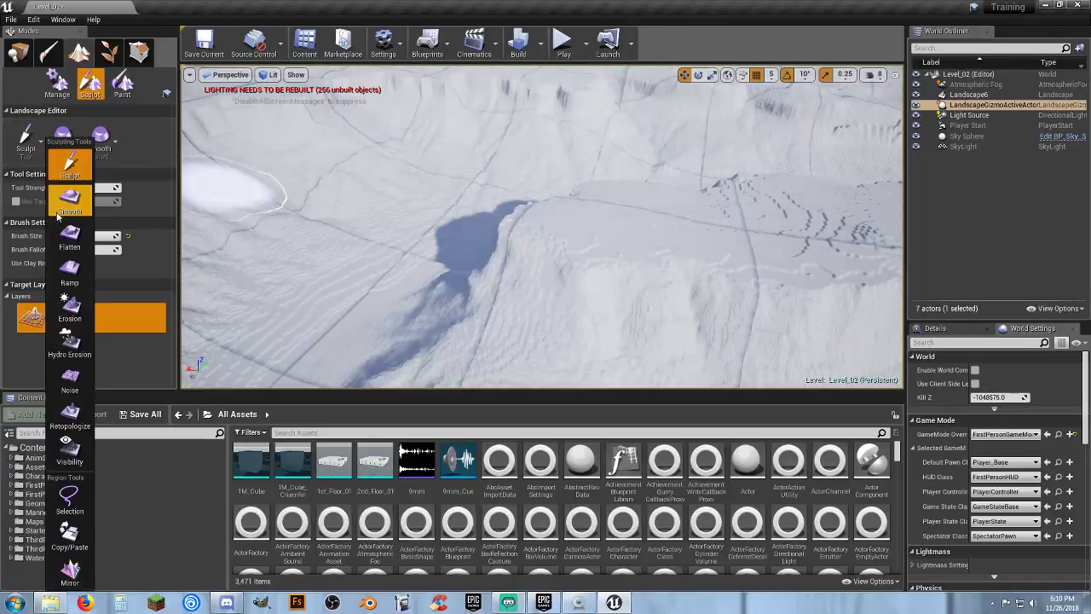
click(81, 211)
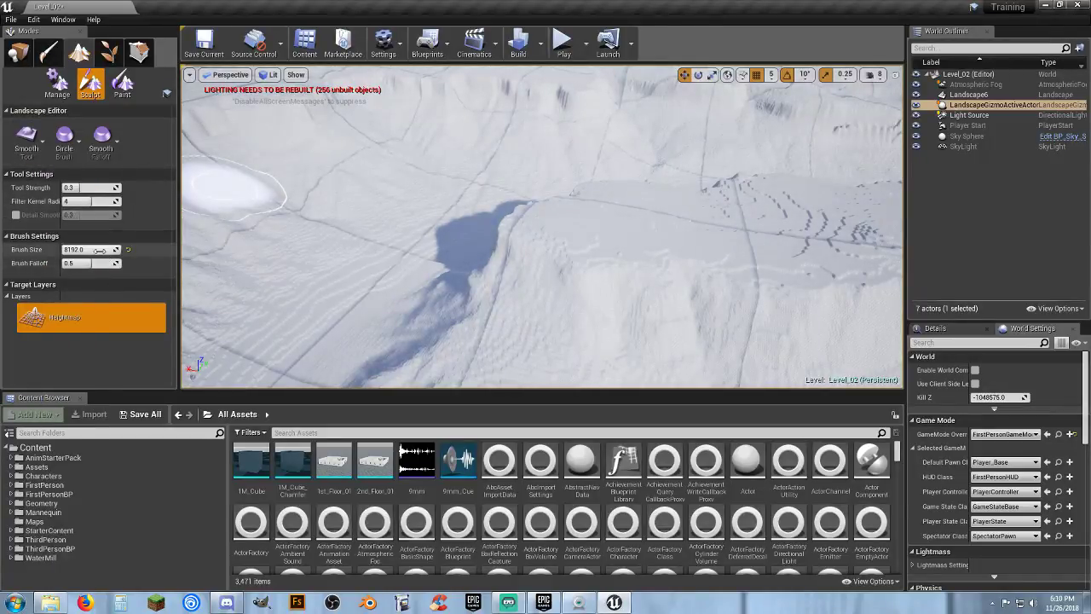
mouse_move(320, 279)
mouse_down()
mouse_move(518, 287)
mouse_move(613, 316)
mouse_move(782, 341)
mouse_move(548, 334)
mouse_move(411, 370)
mouse_move(455, 295)
mouse_move(512, 260)
mouse_move(694, 231)
mouse_move(774, 175)
mouse_move(650, 207)
mouse_move(484, 221)
mouse_move(602, 192)
mouse_move(821, 221)
mouse_move(742, 278)
mouse_up()
right_drag(742, 277, 844, 332)
right_drag(682, 282, 673, 255)
mouse_move(537, 279)
mouse_down()
mouse_move(533, 176)
mouse_move(461, 253)
mouse_move(458, 321)
mouse_move(538, 205)
mouse_move(550, 136)
mouse_move(517, 310)
mouse_move(494, 210)
mouse_move(518, 105)
mouse_move(536, 207)
mouse_up()
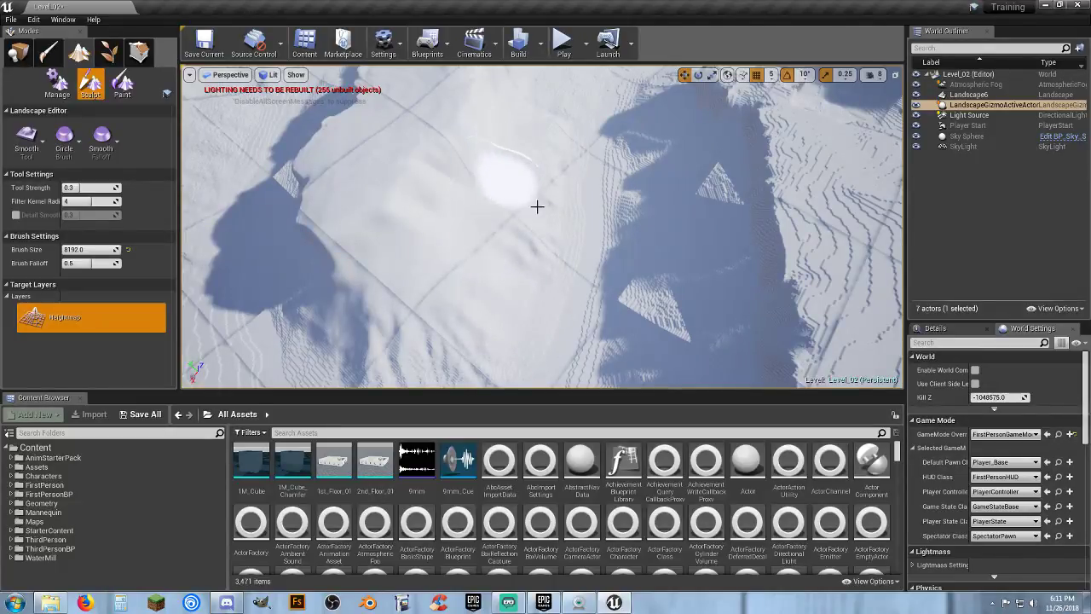
Smooth the terraced slope and rim of the ridge beside the shaded canyon
key(w)
mouse_move(535, 207)
right_down()
mouse_move(550, 203)
mouse_move(537, 189)
right_up()
right_drag(553, 243, 383, 168)
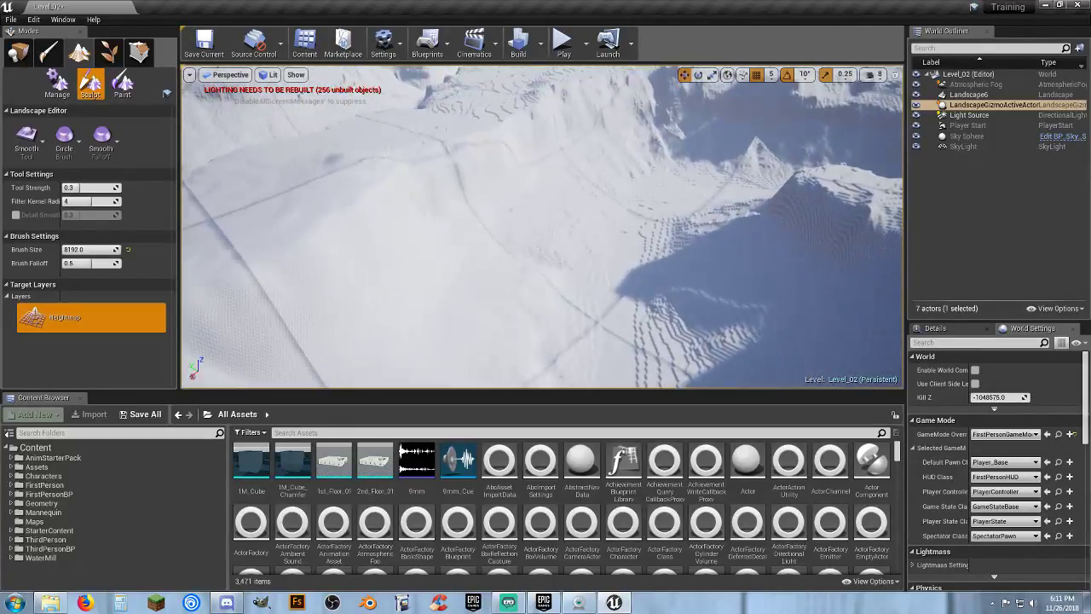
mouse_move(454, 202)
mouse_down()
mouse_move(504, 236)
mouse_move(604, 274)
mouse_move(596, 361)
mouse_move(570, 187)
mouse_move(548, 193)
mouse_move(523, 161)
mouse_move(514, 121)
mouse_up()
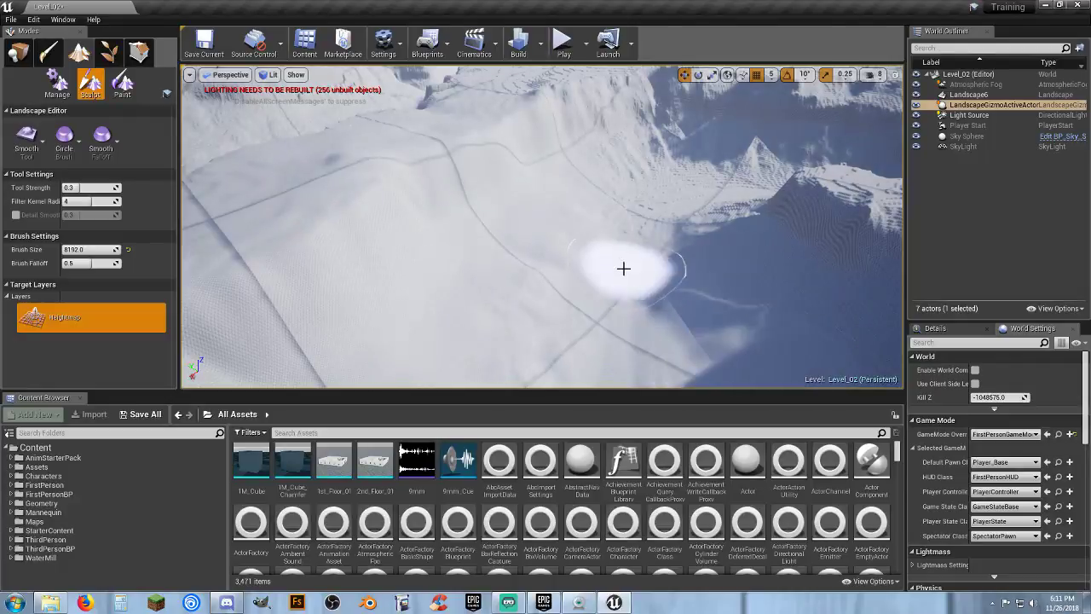
right_drag(623, 268, 630, 263)
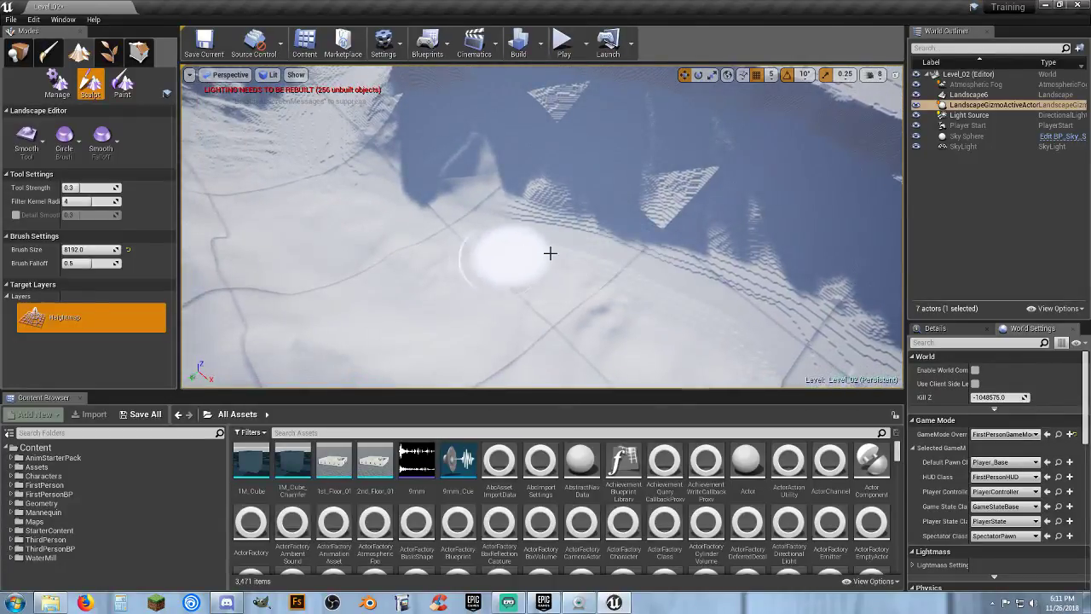
mouse_move(675, 282)
mouse_down()
mouse_move(446, 188)
mouse_move(548, 196)
mouse_move(687, 229)
mouse_move(651, 193)
mouse_move(492, 114)
mouse_move(418, 127)
mouse_move(708, 232)
mouse_move(798, 282)
mouse_move(608, 154)
mouse_move(824, 322)
mouse_move(694, 276)
mouse_move(702, 341)
mouse_move(713, 309)
mouse_move(551, 307)
mouse_move(588, 265)
mouse_up()
Smooth the terrain farther along the ridge and the stepped, shadowed canyon wall
right_drag(588, 265, 852, 266)
right_drag(623, 352, 750, 299)
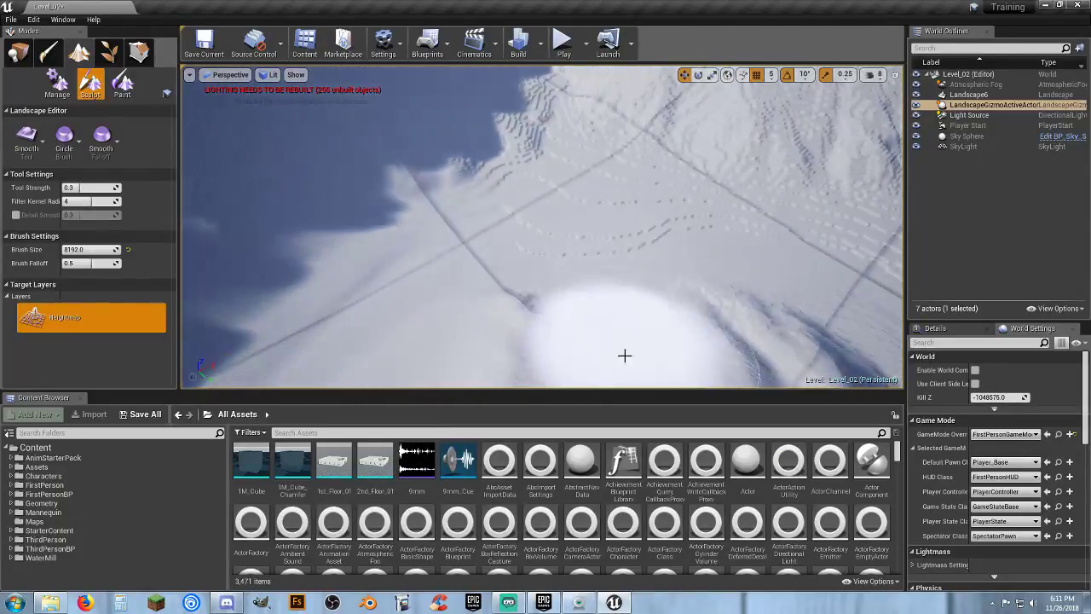
mouse_move(557, 191)
mouse_down()
mouse_move(431, 163)
mouse_move(310, 248)
mouse_move(649, 239)
mouse_move(616, 147)
mouse_move(528, 139)
mouse_move(526, 233)
mouse_up()
right_drag(525, 233, 427, 196)
mouse_move(525, 236)
mouse_down()
mouse_move(367, 253)
mouse_move(512, 197)
mouse_move(677, 186)
mouse_move(569, 119)
mouse_move(255, 183)
mouse_move(657, 162)
mouse_move(832, 175)
mouse_move(548, 217)
mouse_move(653, 236)
mouse_move(828, 201)
mouse_move(721, 236)
mouse_move(755, 197)
mouse_move(679, 251)
mouse_move(672, 319)
mouse_move(794, 276)
mouse_move(613, 268)
mouse_move(601, 199)
mouse_move(250, 251)
mouse_move(222, 183)
mouse_up()
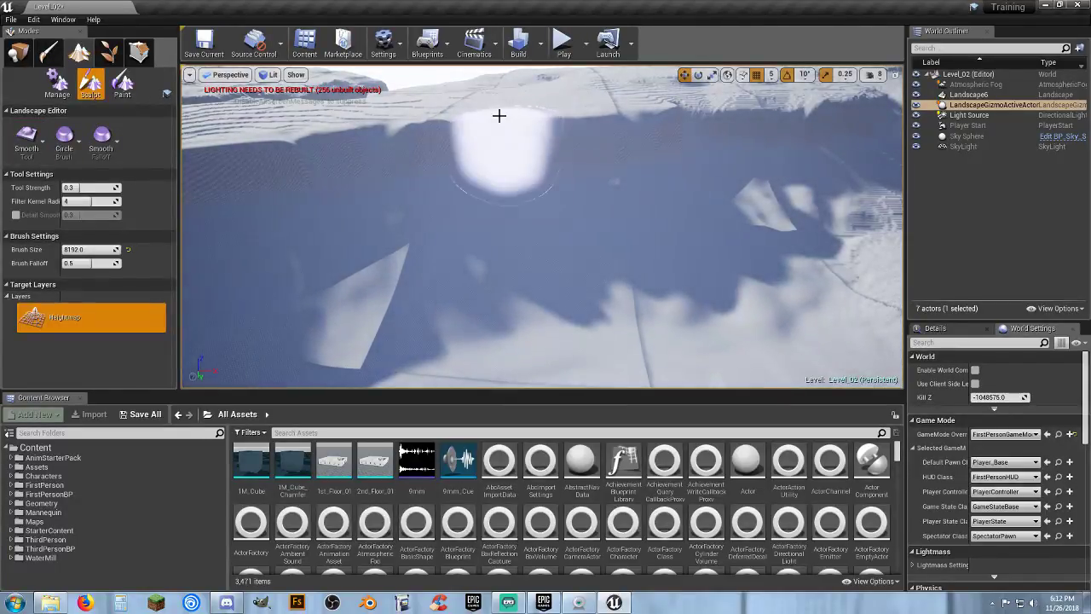
Smooth the terraces across the dark hillside and the ground around its hollows
mouse_move(498, 115)
right_down()
mouse_move(503, 64)
mouse_move(508, 192)
mouse_move(479, 200)
mouse_move(479, 213)
right_up()
mouse_move(479, 165)
right_down()
mouse_move(511, 191)
mouse_move(563, 192)
mouse_move(520, 200)
mouse_move(536, 214)
right_up()
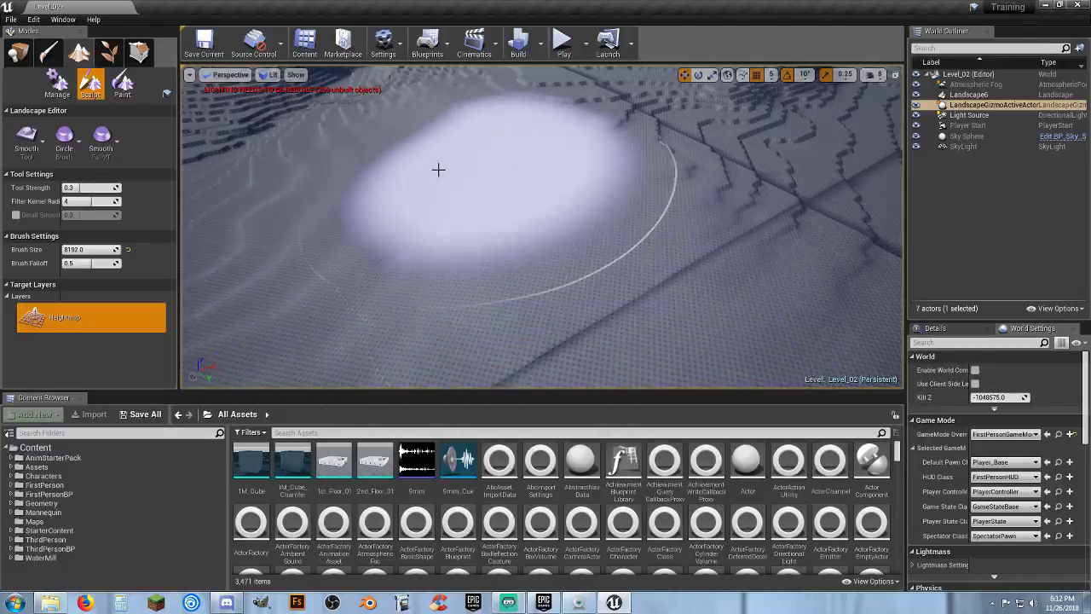
mouse_move(502, 307)
right_down()
mouse_move(478, 328)
mouse_move(426, 311)
mouse_move(595, 289)
right_up()
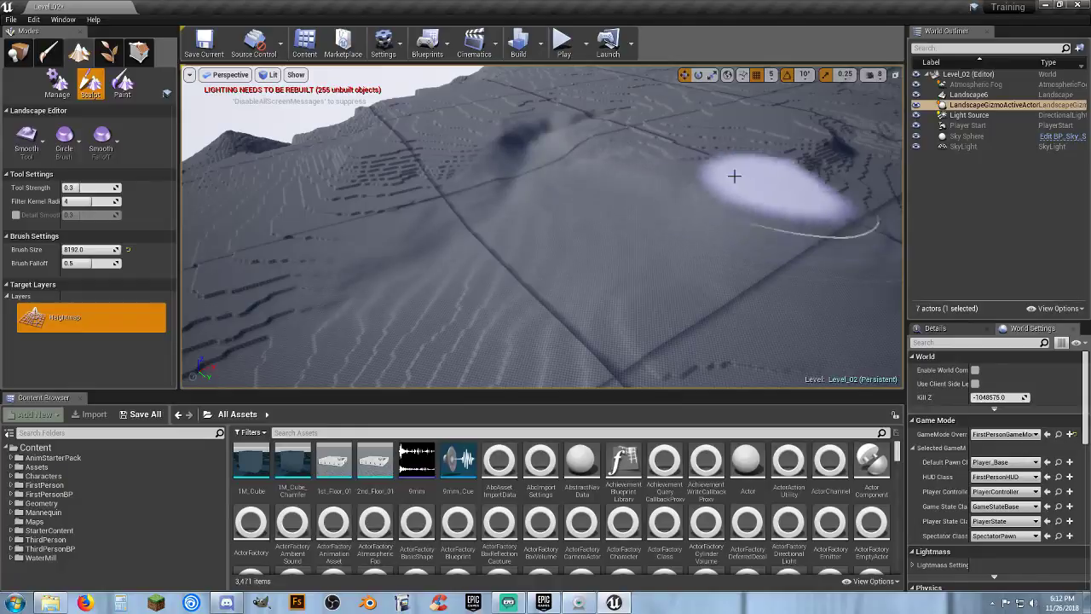
mouse_move(814, 210)
mouse_down()
mouse_move(853, 139)
mouse_move(813, 160)
mouse_move(693, 152)
mouse_move(631, 121)
mouse_up()
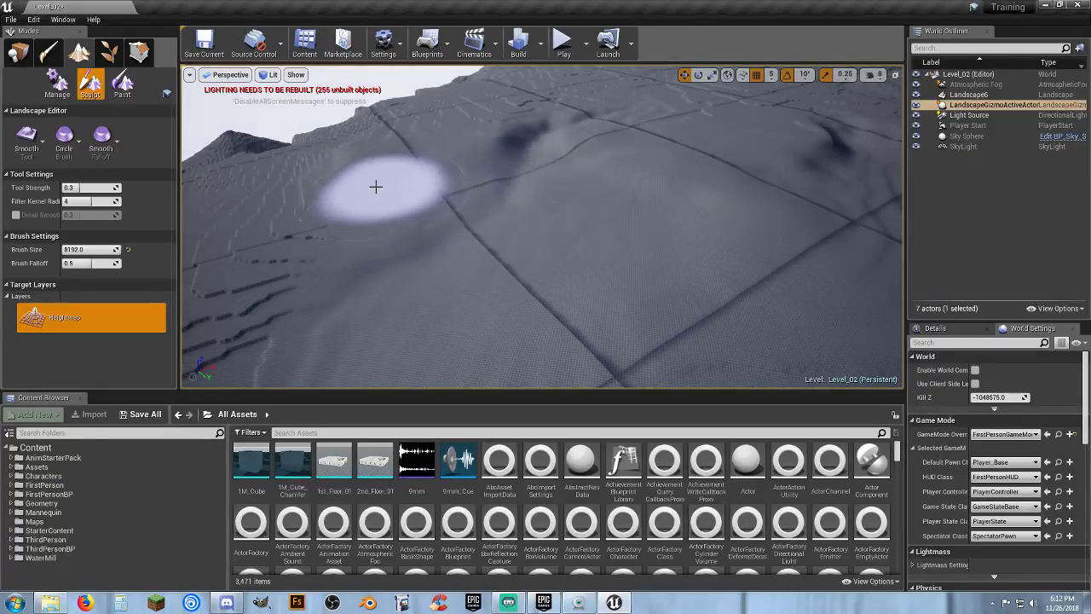
drag(376, 186, 352, 223)
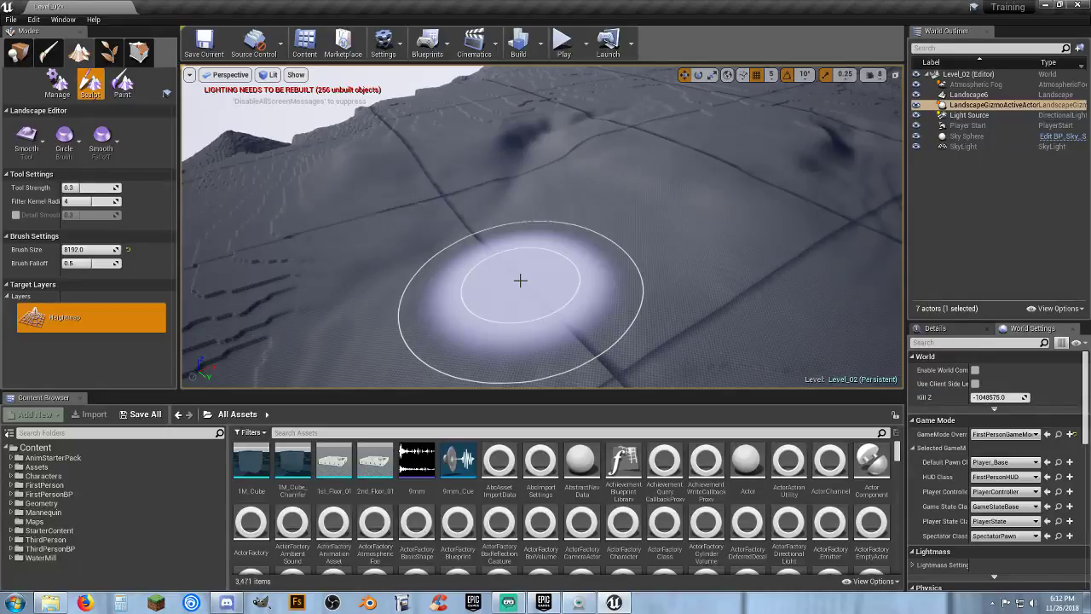
Smooth the remaining stepped ground along the canyon rim and the neighbouring sloping plateau
mouse_move(402, 261)
right_down()
mouse_move(324, 289)
mouse_move(213, 289)
right_up()
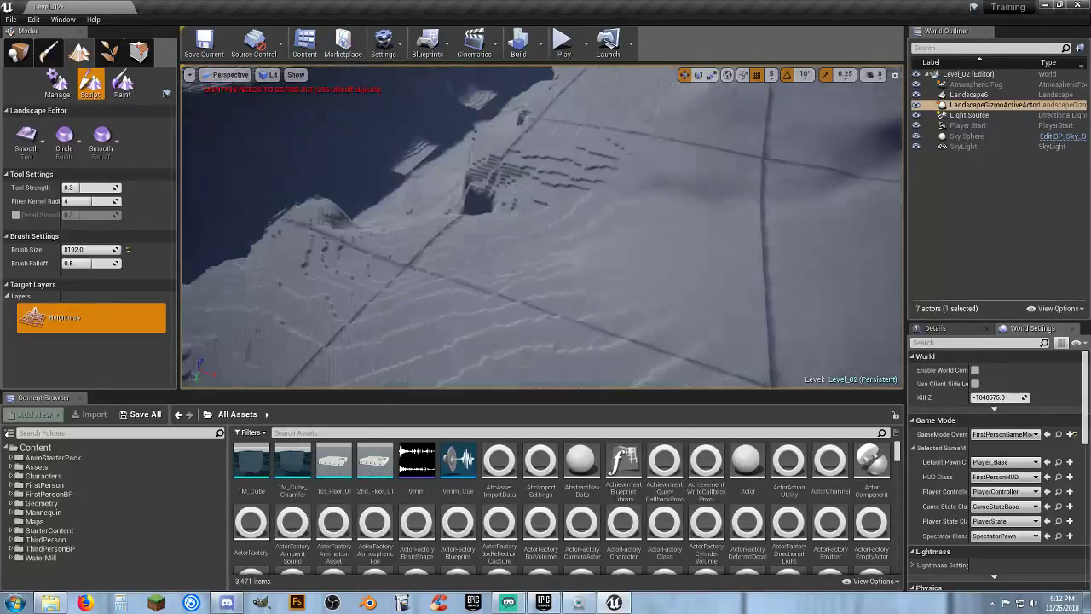
right_drag(426, 307, 482, 258)
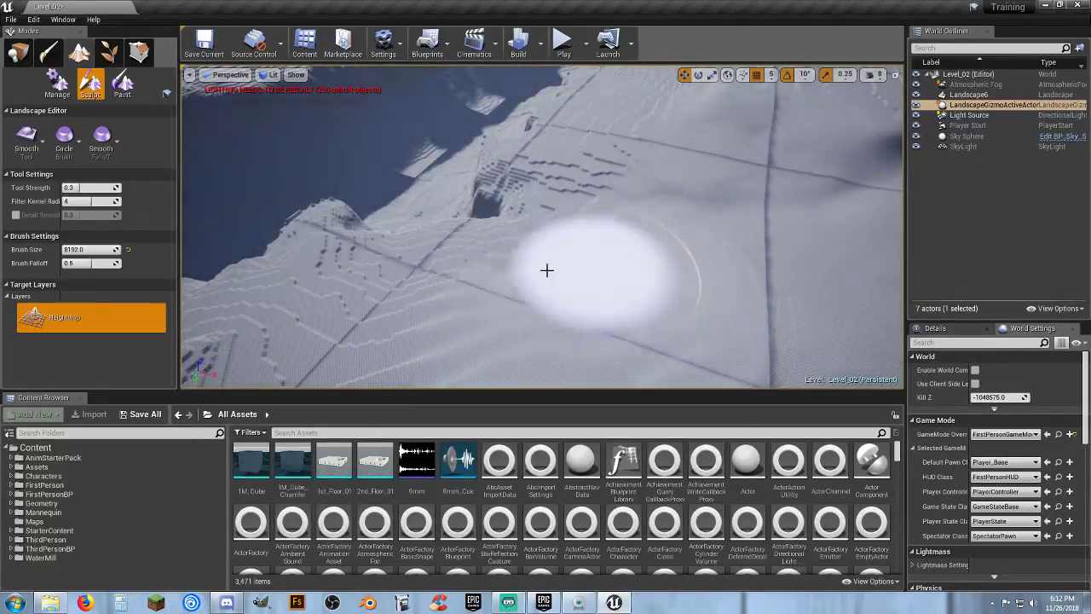
mouse_move(546, 270)
mouse_down()
mouse_move(380, 309)
mouse_move(577, 195)
mouse_move(404, 233)
mouse_move(487, 190)
mouse_move(427, 201)
mouse_up()
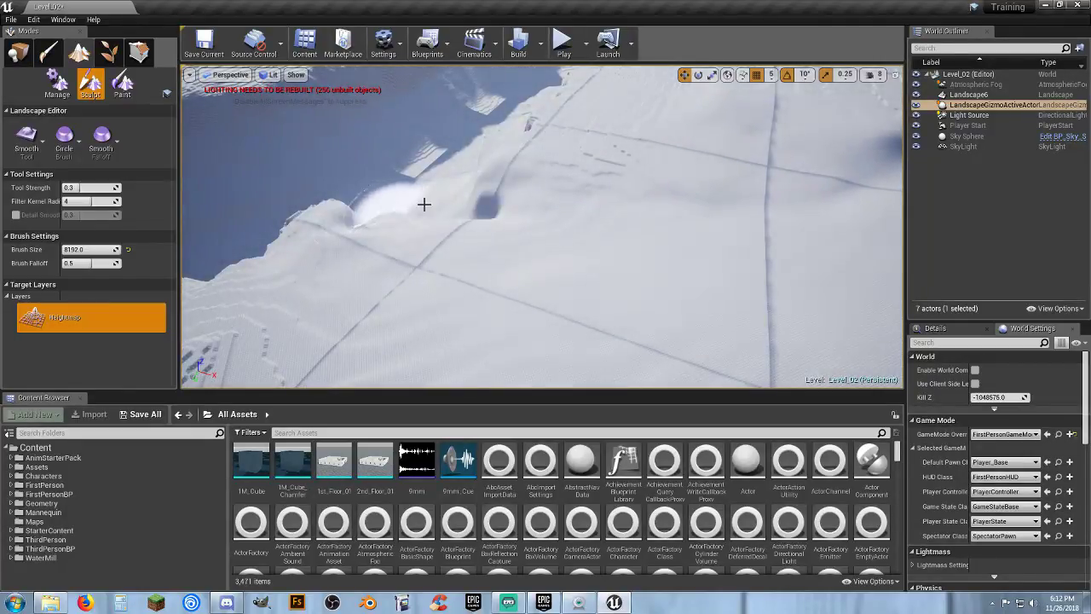
right_drag(424, 204, 424, 203)
mouse_move(457, 265)
mouse_down()
mouse_move(382, 285)
mouse_move(223, 261)
mouse_up()
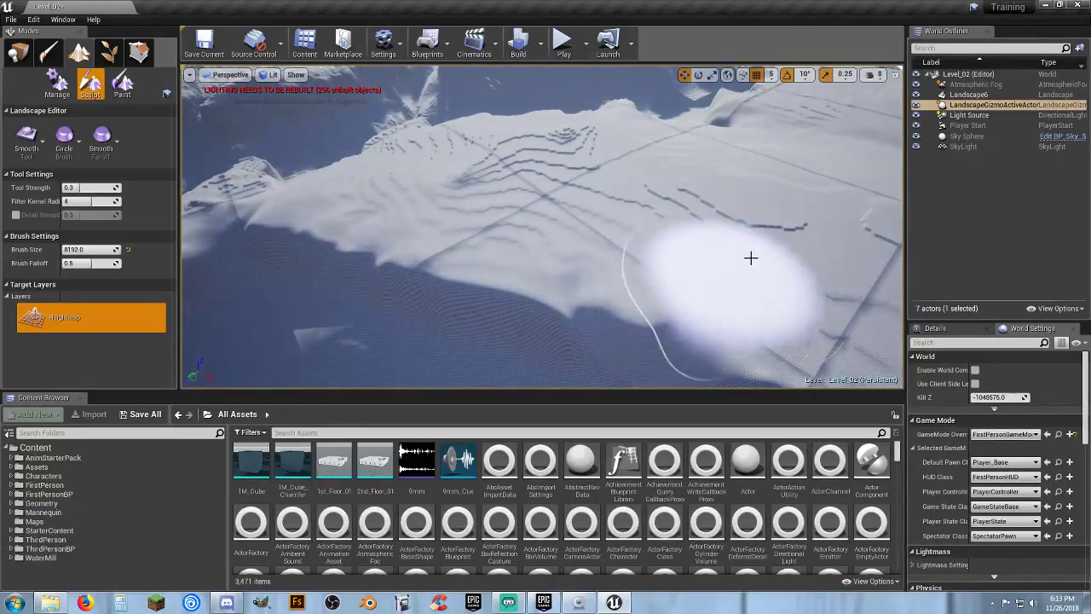
drag(750, 258, 609, 219)
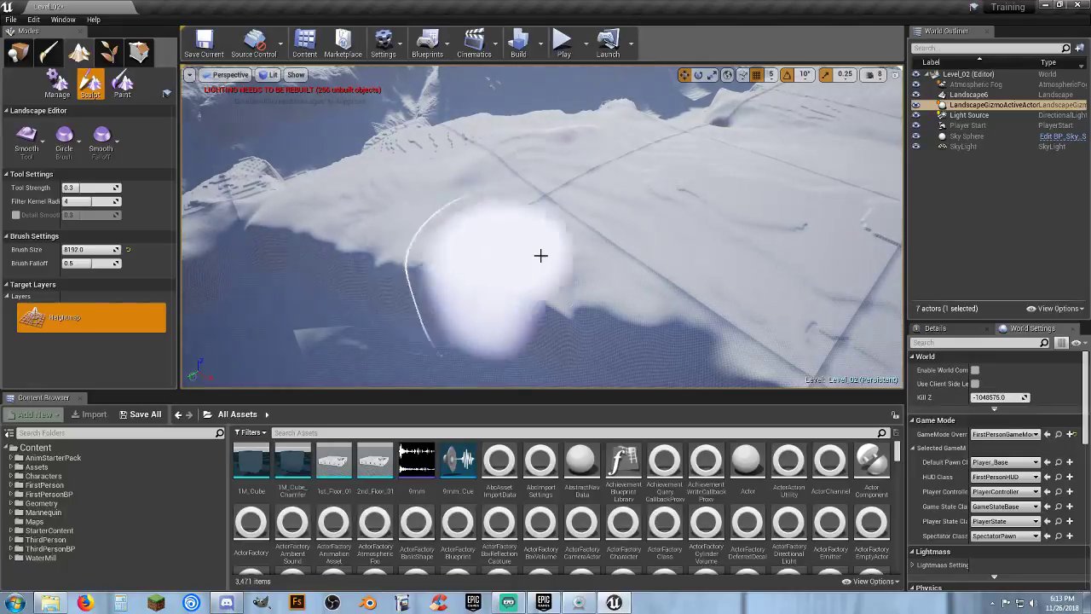
Raise a tall column of terrain with the Sculpt tool at strength 1.0 and reduce the tool strength to 0.1
right_drag(438, 255, 310, 246)
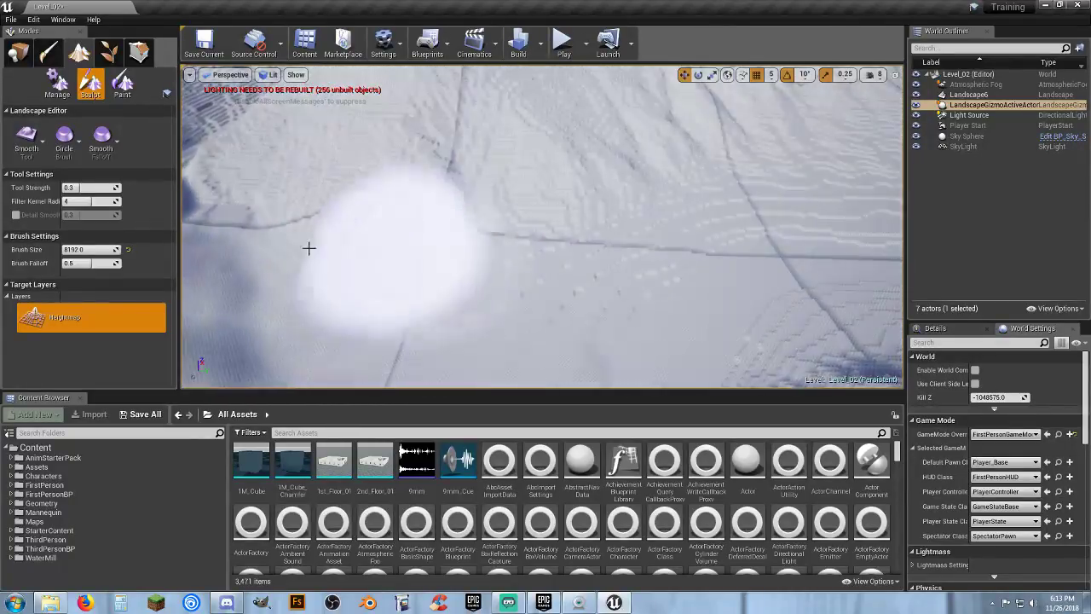
click(34, 143)
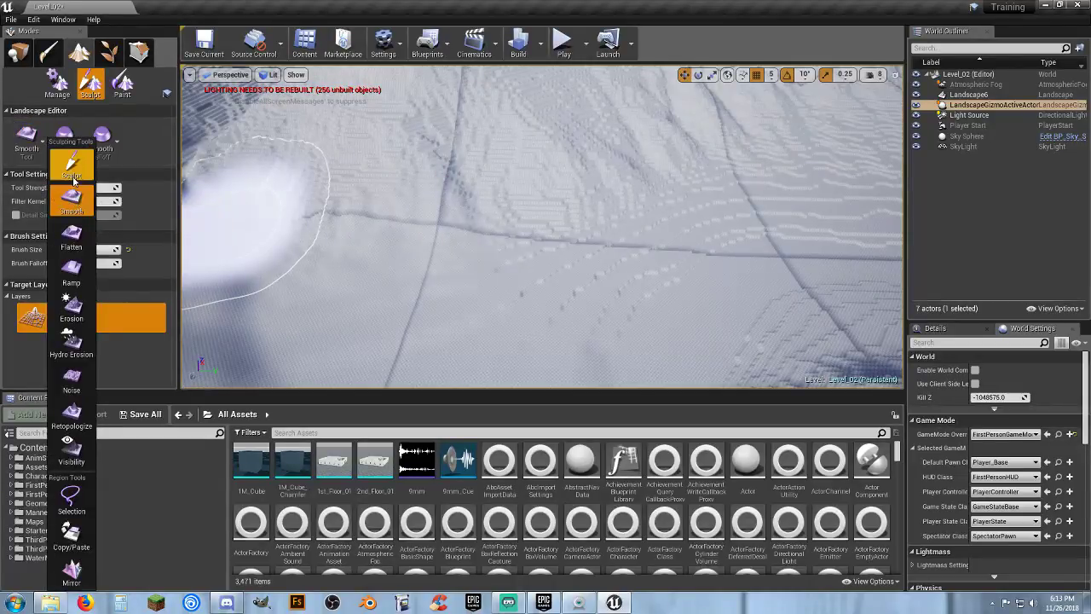
click(71, 171)
right_drag(418, 271, 392, 253)
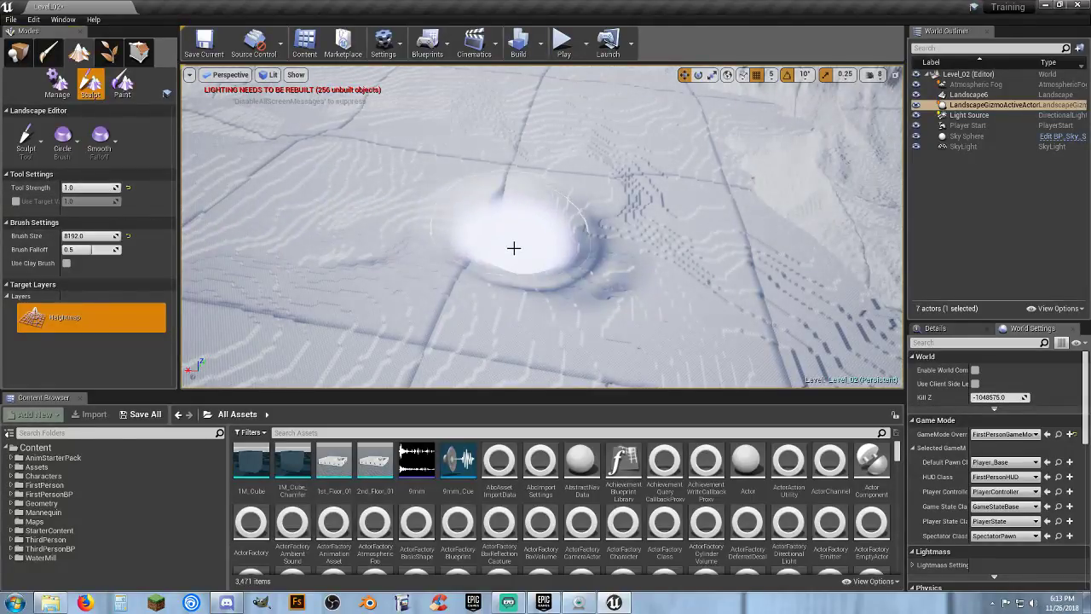
mouse_move(602, 248)
mouse_down()
mouse_move(497, 238)
mouse_move(521, 205)
mouse_up()
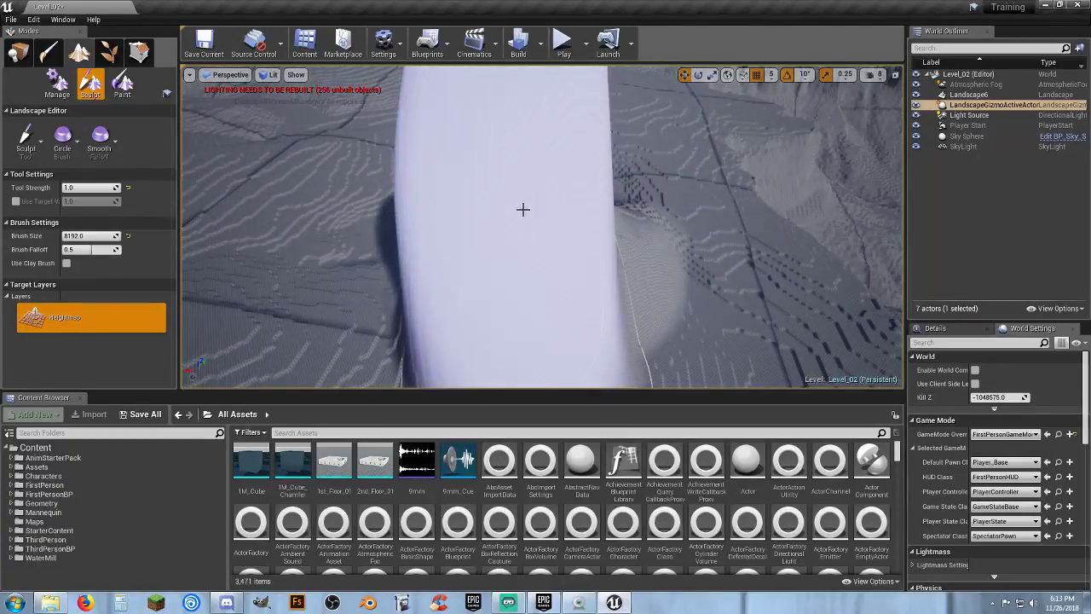
mouse_move(93, 188)
mouse_down()
mouse_move(68, 188)
mouse_move(85, 188)
mouse_up()
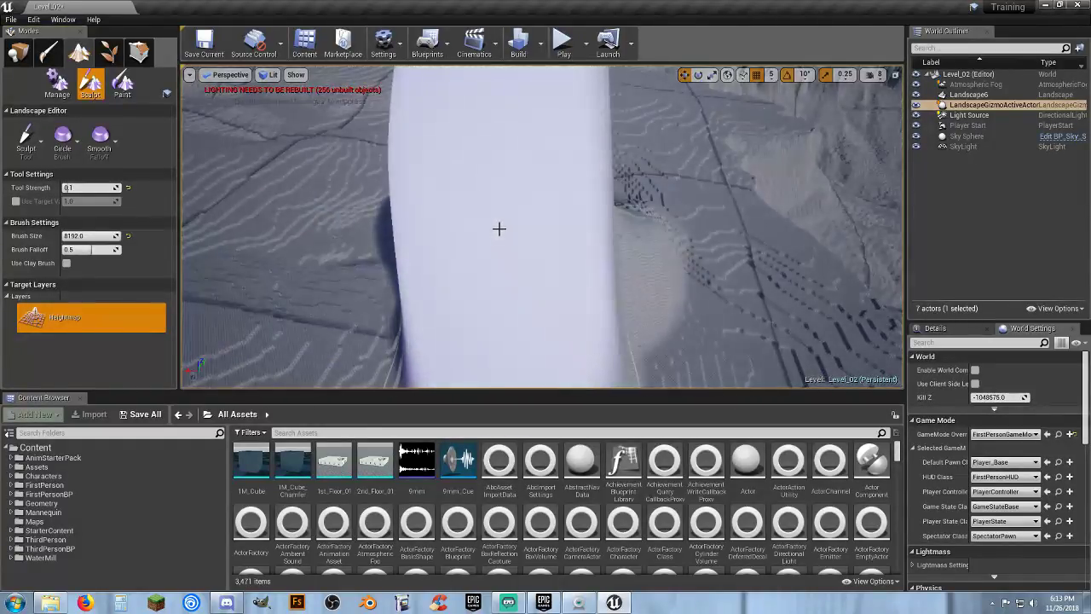
Raise the landscape mound with the 8192 sculpt brush and smooth its slope using the Smooth tool at strength 0.1
mouse_move(496, 141)
mouse_down()
mouse_move(494, 160)
mouse_move(513, 142)
mouse_move(513, 164)
mouse_move(538, 163)
mouse_move(524, 183)
mouse_move(490, 184)
mouse_move(536, 173)
mouse_move(548, 202)
mouse_move(455, 262)
mouse_move(502, 299)
mouse_move(588, 242)
mouse_move(490, 241)
mouse_move(549, 294)
mouse_move(594, 269)
mouse_move(483, 305)
mouse_up()
mouse_move(484, 305)
right_down()
mouse_move(431, 383)
mouse_move(413, 388)
right_up()
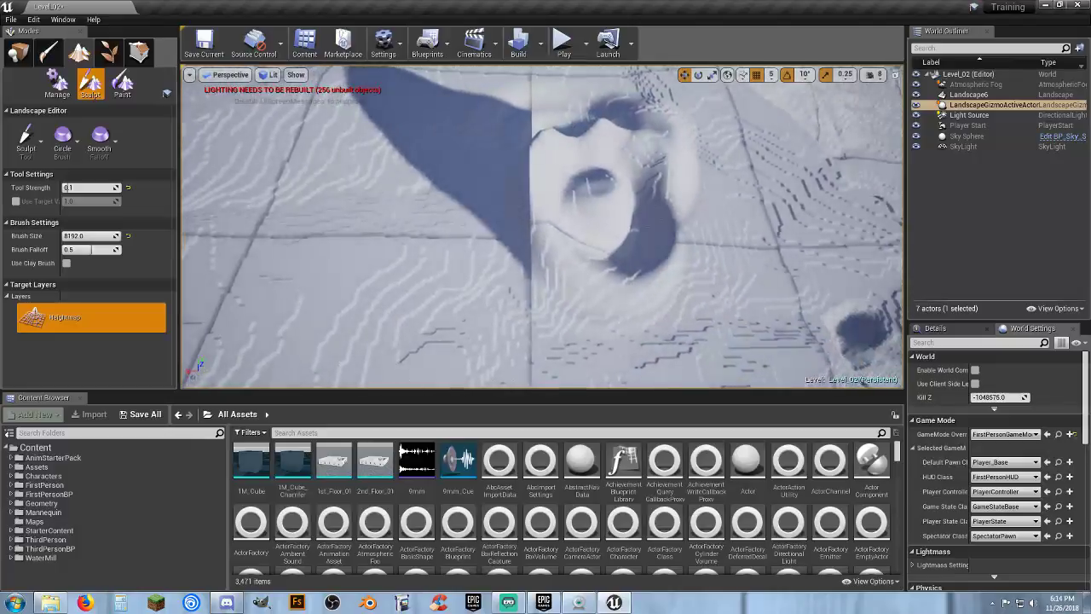
click(29, 143)
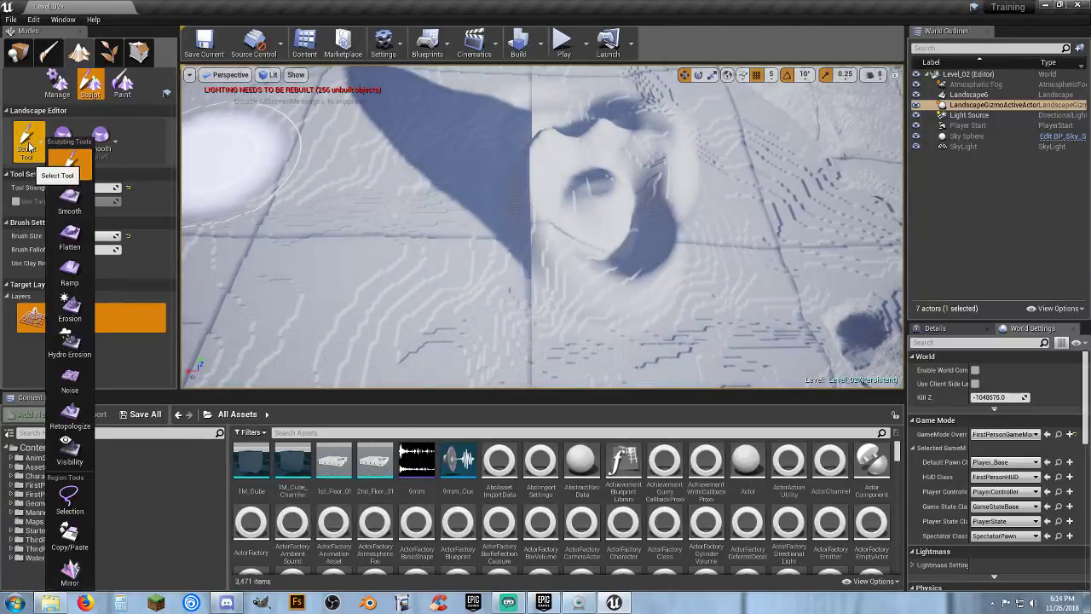
click(86, 216)
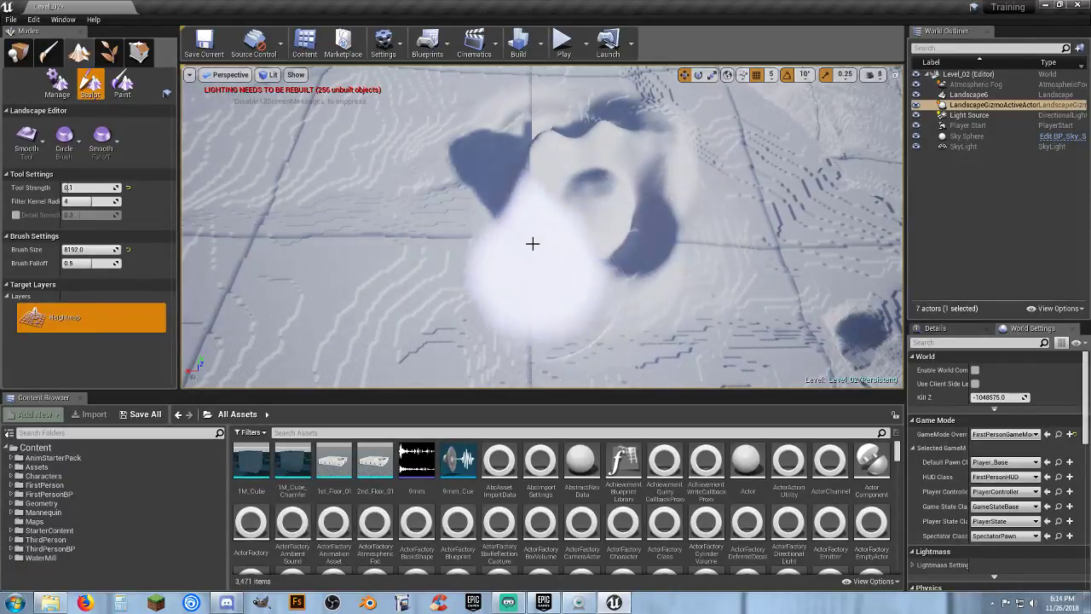
drag(532, 243, 602, 170)
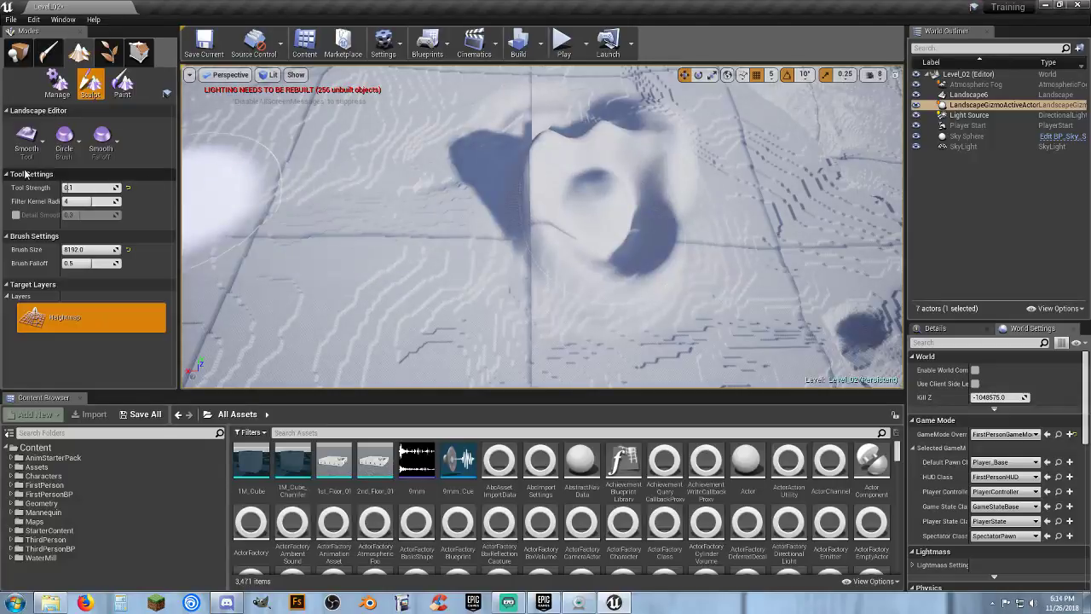
Flatten strips along the mound's base and across its slope using the Flatten tool with a brush size of about 1926
click(35, 139)
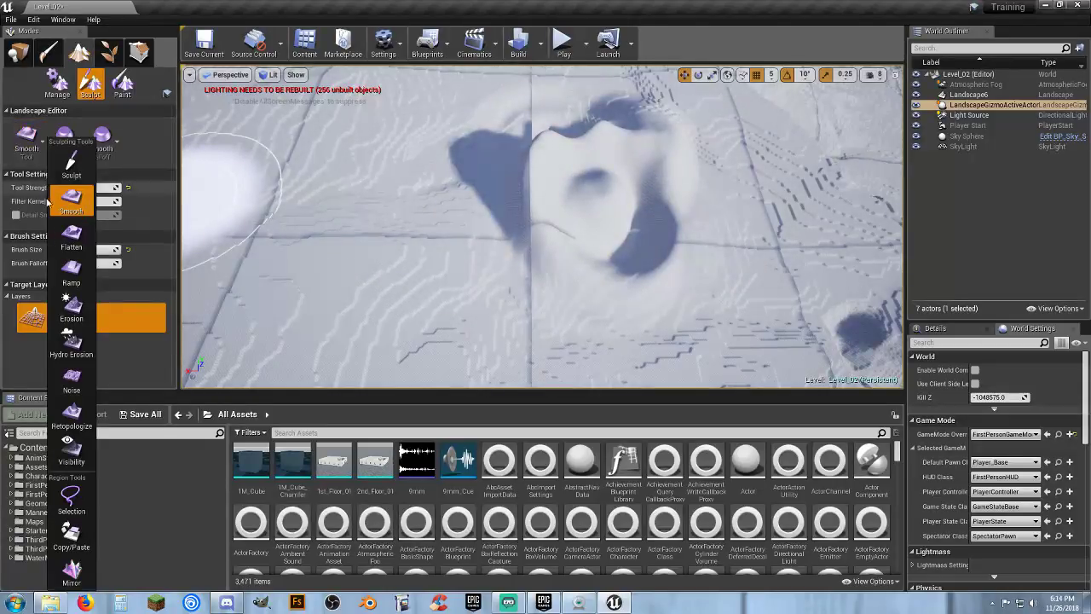
click(78, 248)
mouse_move(537, 247)
right_down()
mouse_move(535, 281)
mouse_move(574, 241)
right_up()
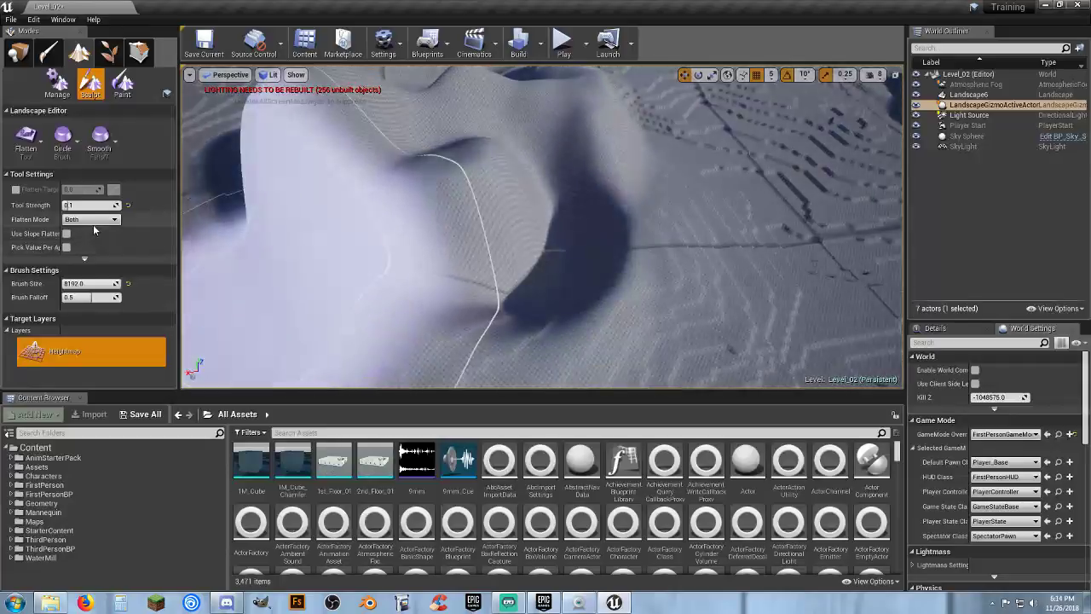
drag(94, 283, 61, 283)
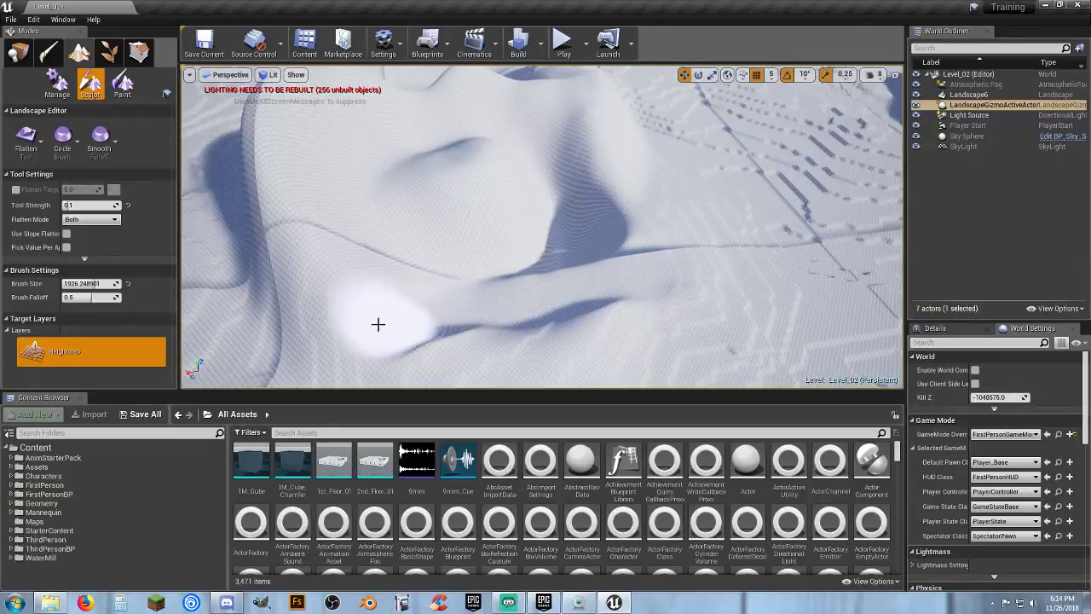
drag(377, 324, 289, 344)
mouse_move(319, 340)
mouse_down()
mouse_move(667, 258)
mouse_move(622, 245)
mouse_move(462, 273)
mouse_move(568, 236)
mouse_move(581, 271)
mouse_move(533, 275)
mouse_move(548, 258)
mouse_move(531, 216)
mouse_move(482, 222)
mouse_move(417, 161)
mouse_move(512, 253)
mouse_move(497, 287)
mouse_move(519, 253)
mouse_move(532, 281)
mouse_up()
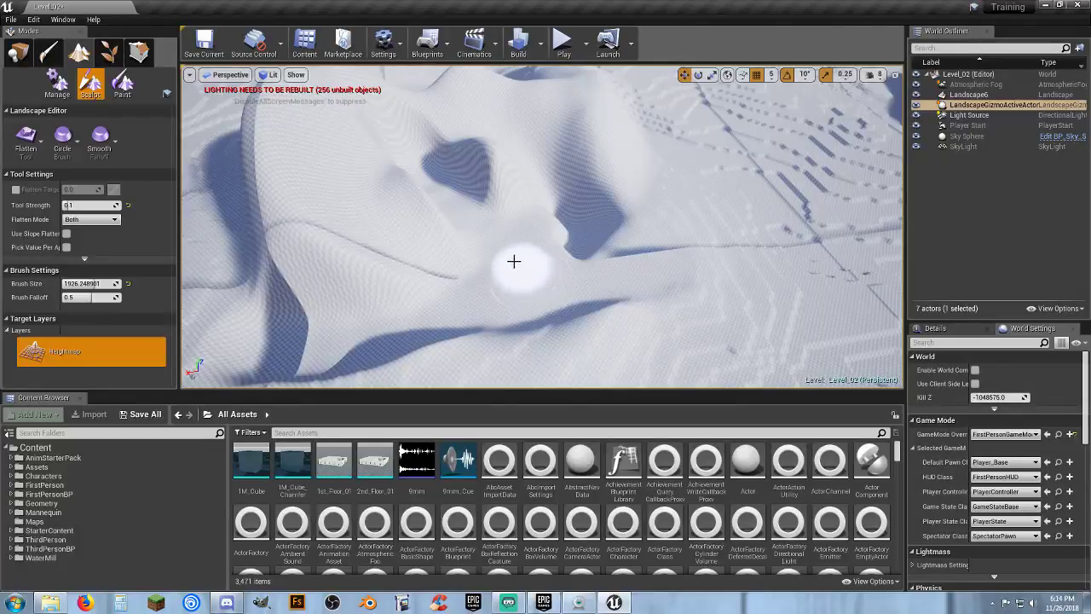
drag(473, 239, 390, 202)
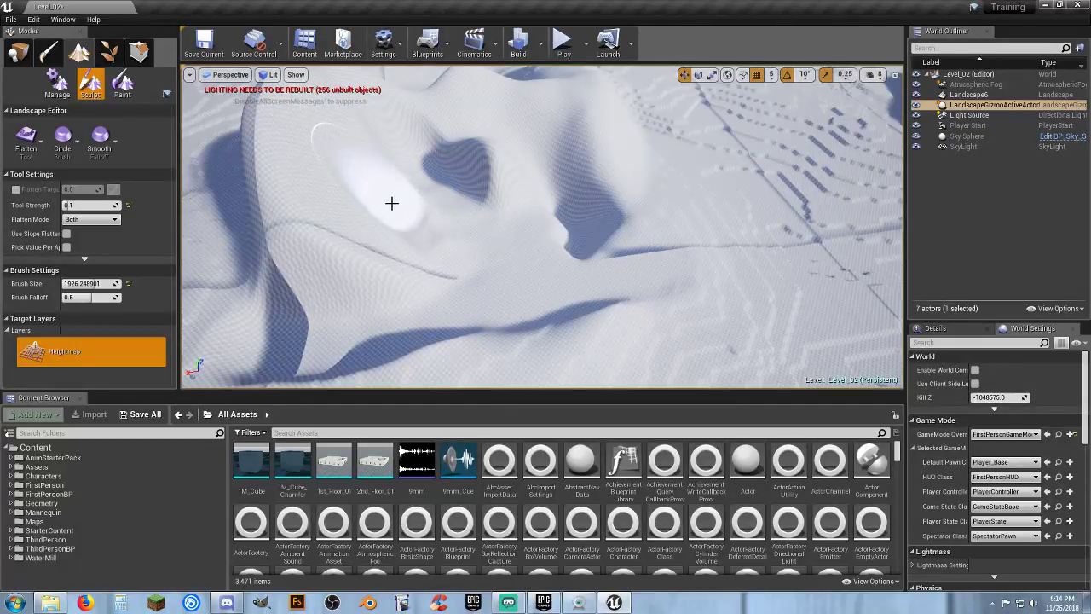
Set the Flatten brush size to 8192 and level the rest of the mound into the surrounding terrain
drag(89, 283, 120, 283)
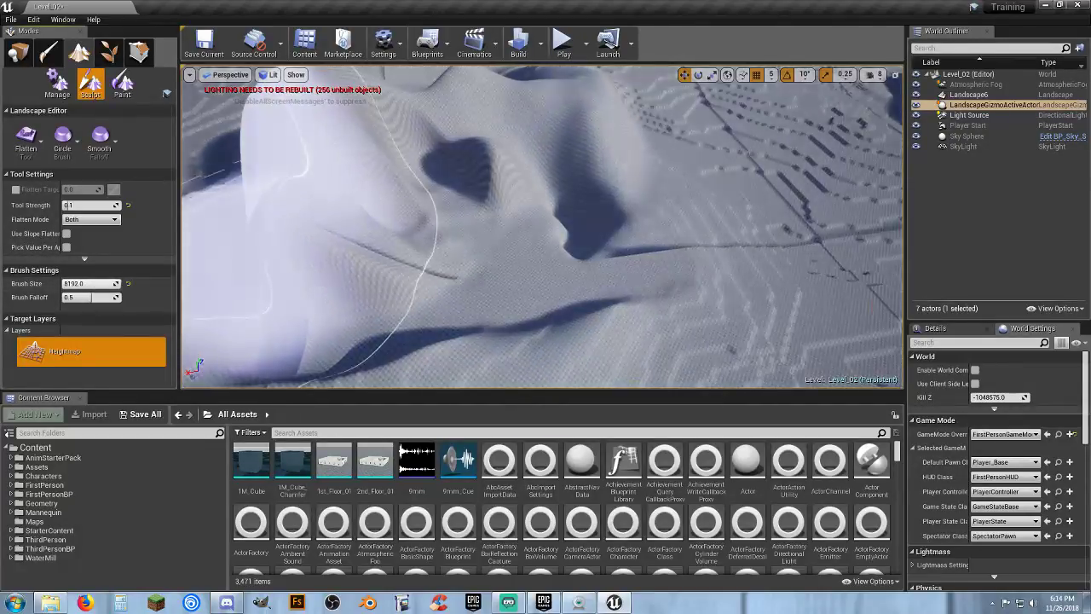
mouse_move(324, 273)
mouse_down()
mouse_move(511, 261)
mouse_move(418, 260)
mouse_move(421, 275)
mouse_move(557, 209)
mouse_move(547, 171)
mouse_move(329, 229)
mouse_move(438, 163)
mouse_move(584, 119)
mouse_move(580, 93)
mouse_move(528, 93)
mouse_move(445, 137)
mouse_move(418, 224)
mouse_move(578, 234)
mouse_up()
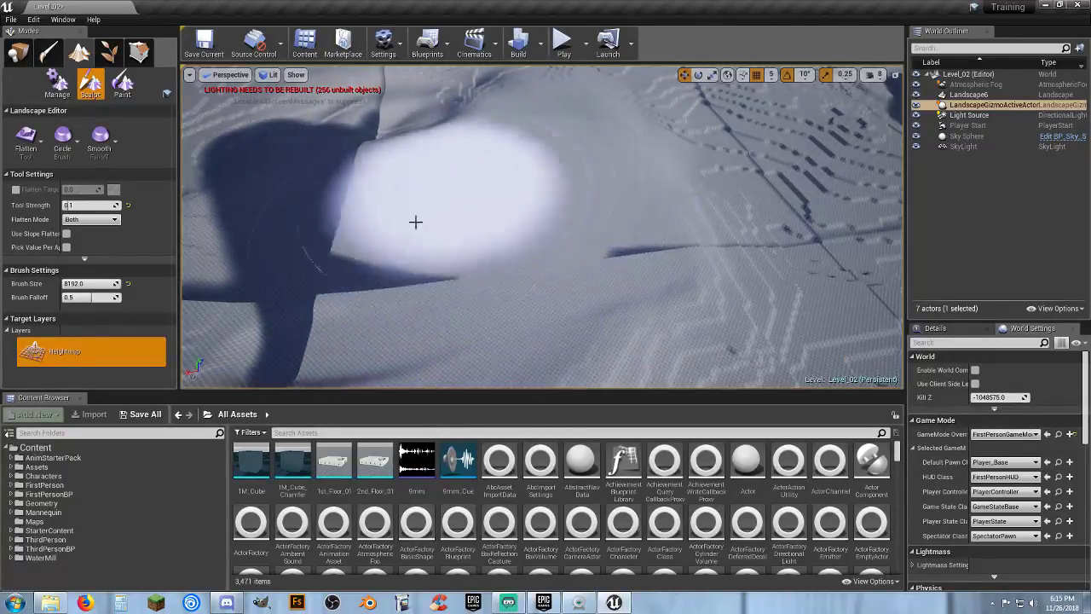
mouse_move(415, 222)
mouse_down()
mouse_move(626, 231)
mouse_move(517, 212)
mouse_up()
mouse_move(516, 212)
right_down()
mouse_move(426, 316)
mouse_move(332, 294)
right_up()
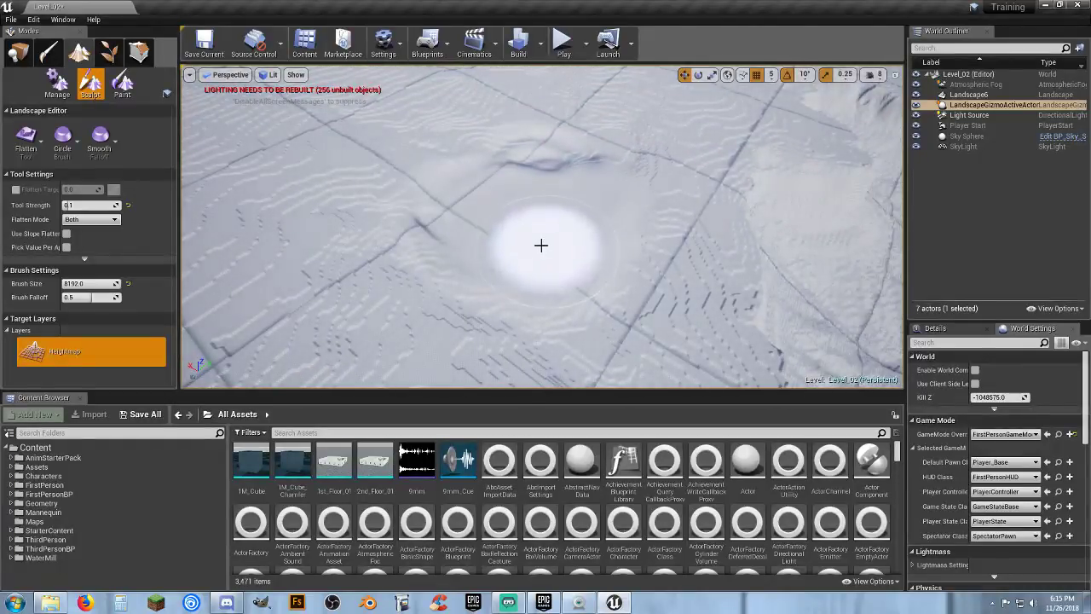
mouse_move(471, 248)
right_down()
mouse_move(490, 277)
mouse_move(545, 260)
mouse_move(558, 269)
mouse_move(504, 236)
right_up()
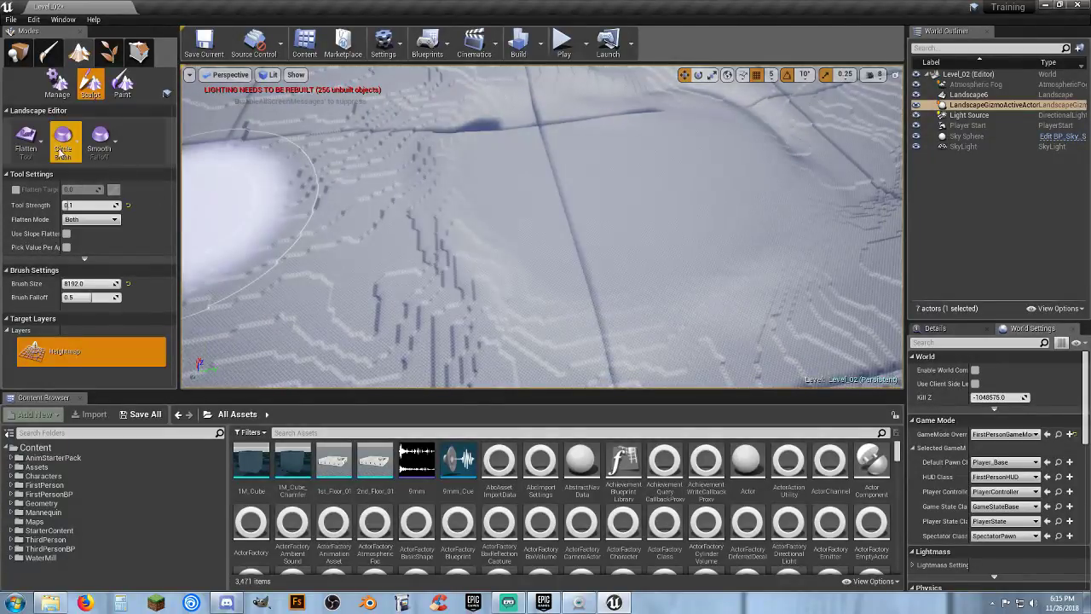
Add a straight ramp with width 2000 and side falloff 0.4 from the cliff top down to the ground using the Ramp tool
click(26, 147)
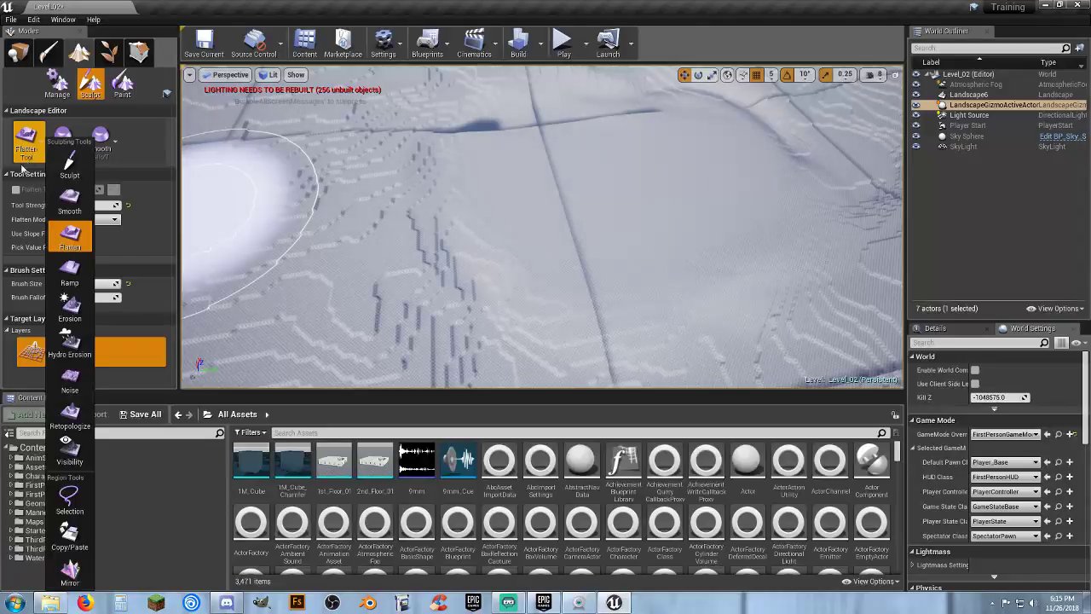
click(72, 273)
right_drag(649, 271, 673, 298)
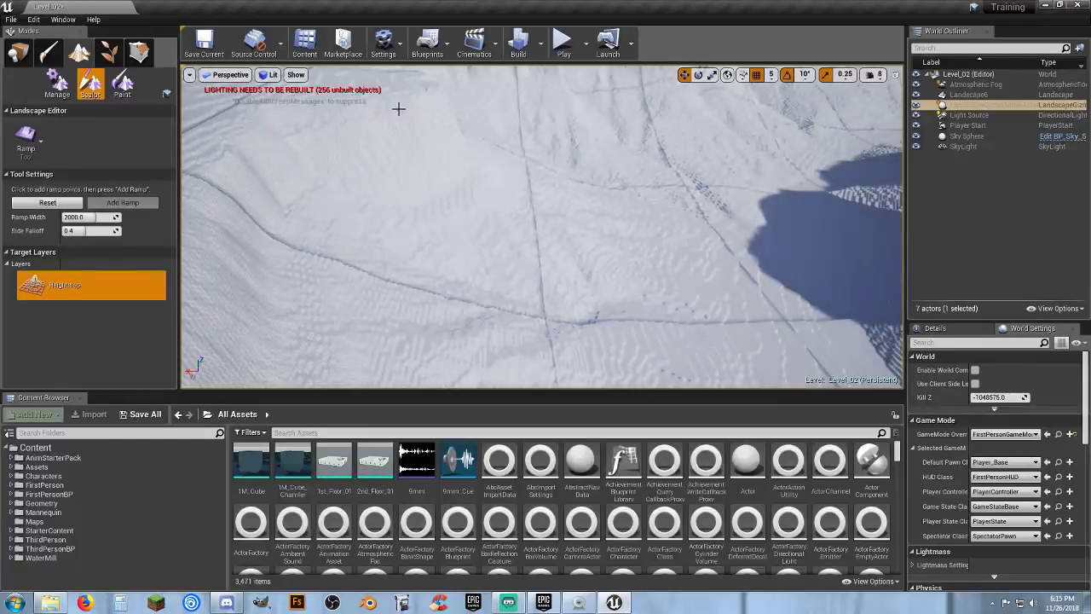
right_drag(782, 277, 781, 254)
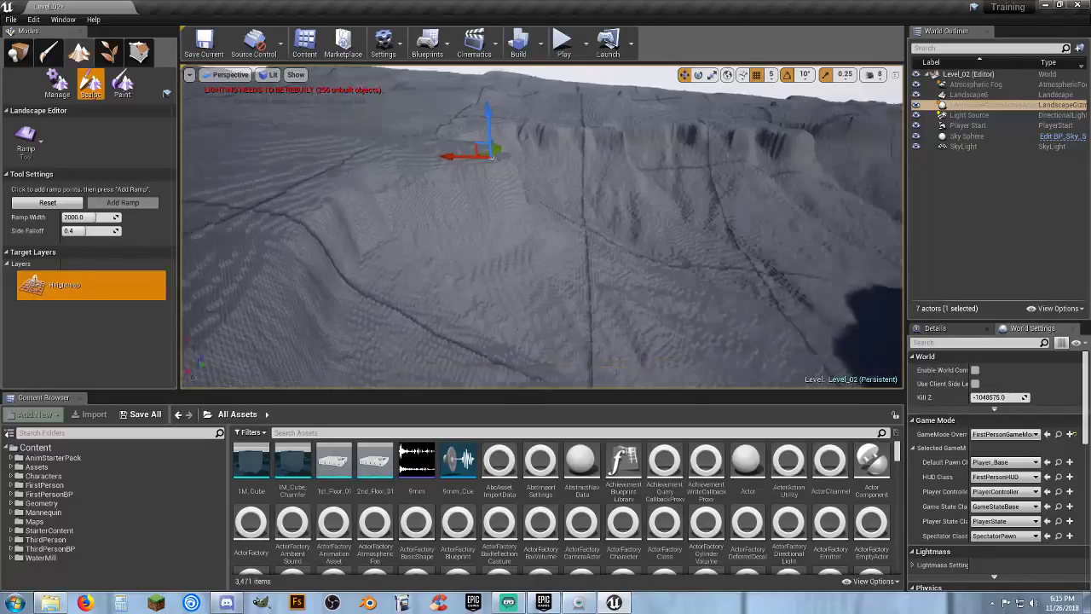
right_drag(608, 368, 791, 341)
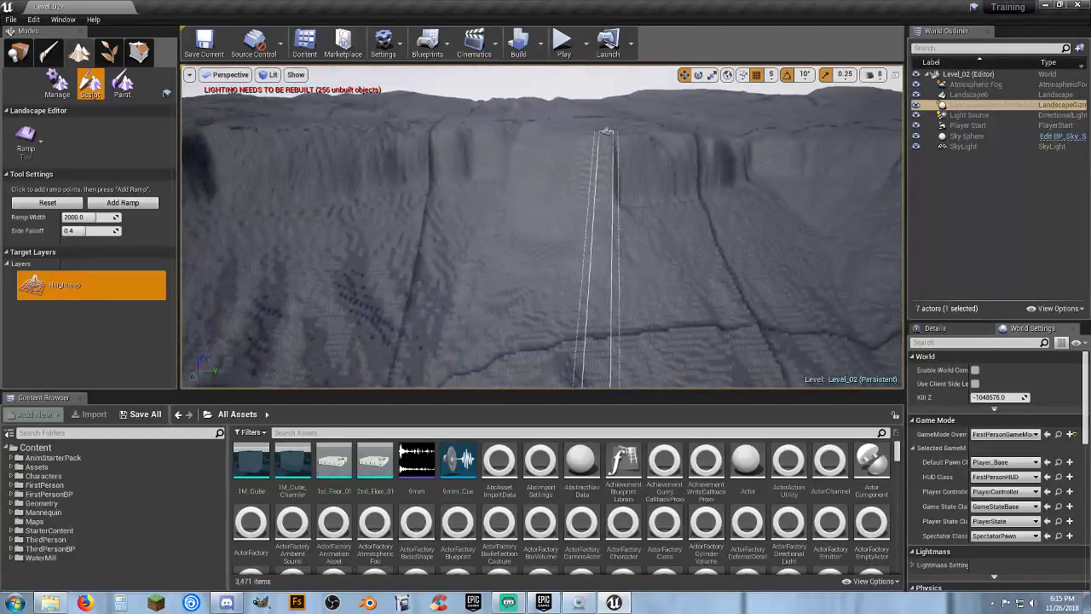
right_drag(542, 226, 550, 252)
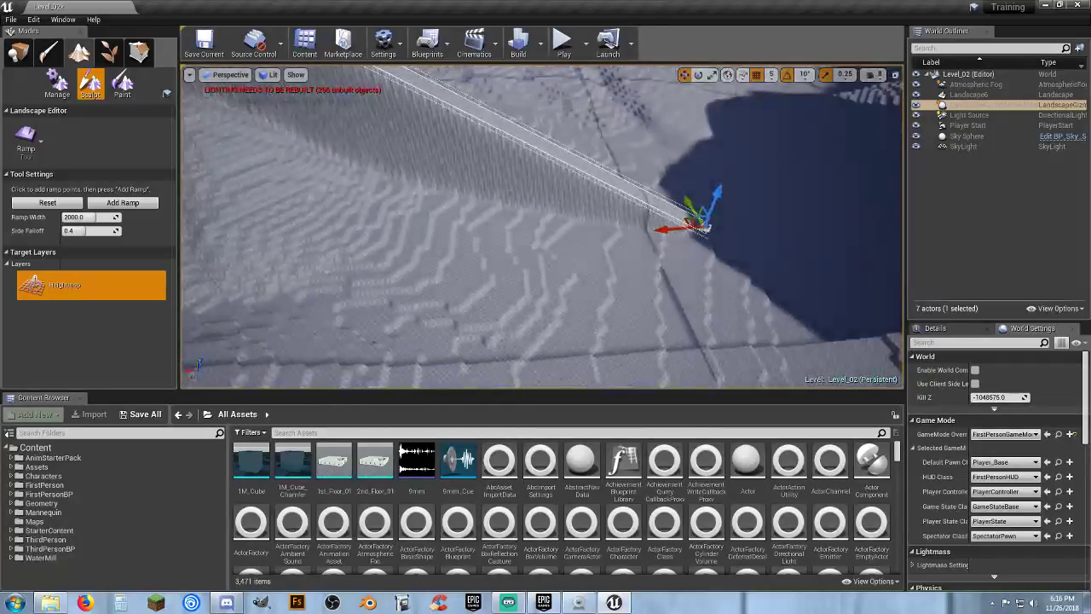
mouse_move(541, 226)
right_down()
mouse_move(375, 226)
mouse_move(350, 265)
mouse_move(307, 265)
mouse_move(511, 242)
mouse_move(455, 267)
mouse_move(467, 293)
mouse_move(546, 230)
right_up()
Reset the ramp points and add a new ramp running diagonally across the lower part of the rugged slope
click(196, 340)
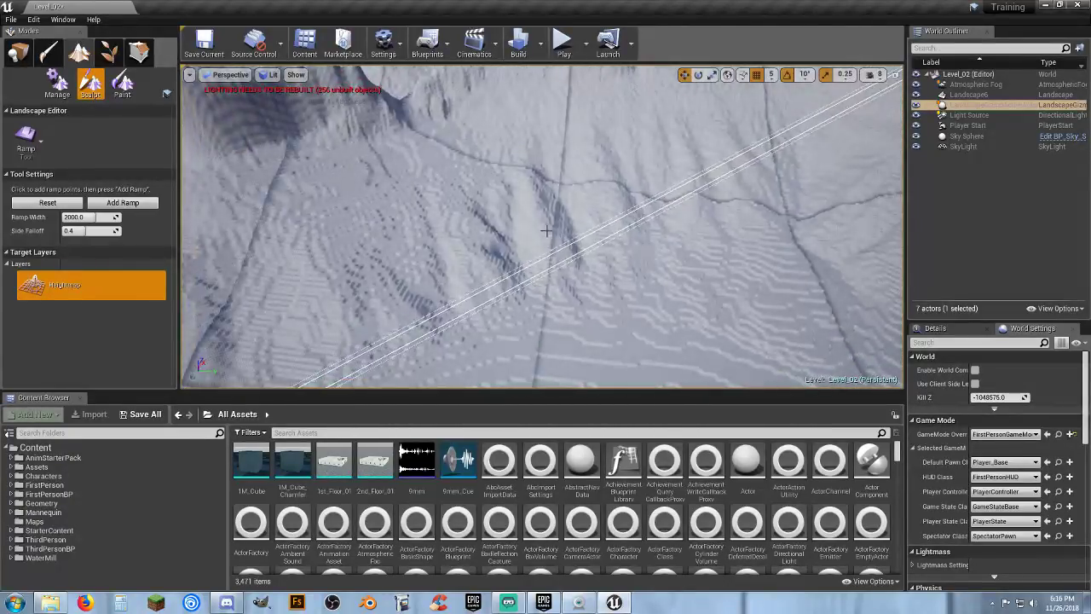
click(540, 214)
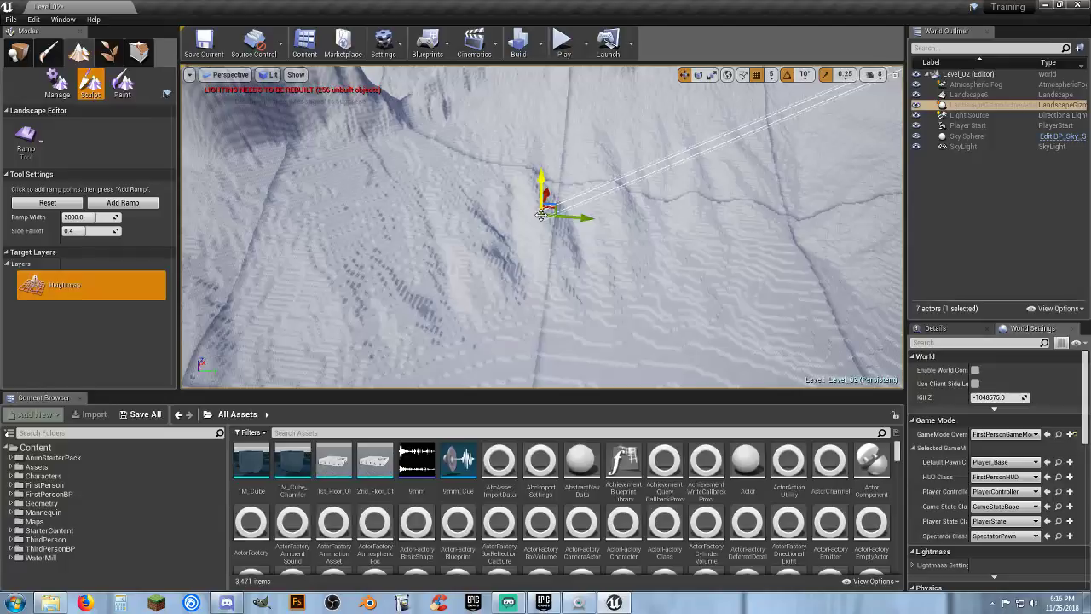
click(135, 202)
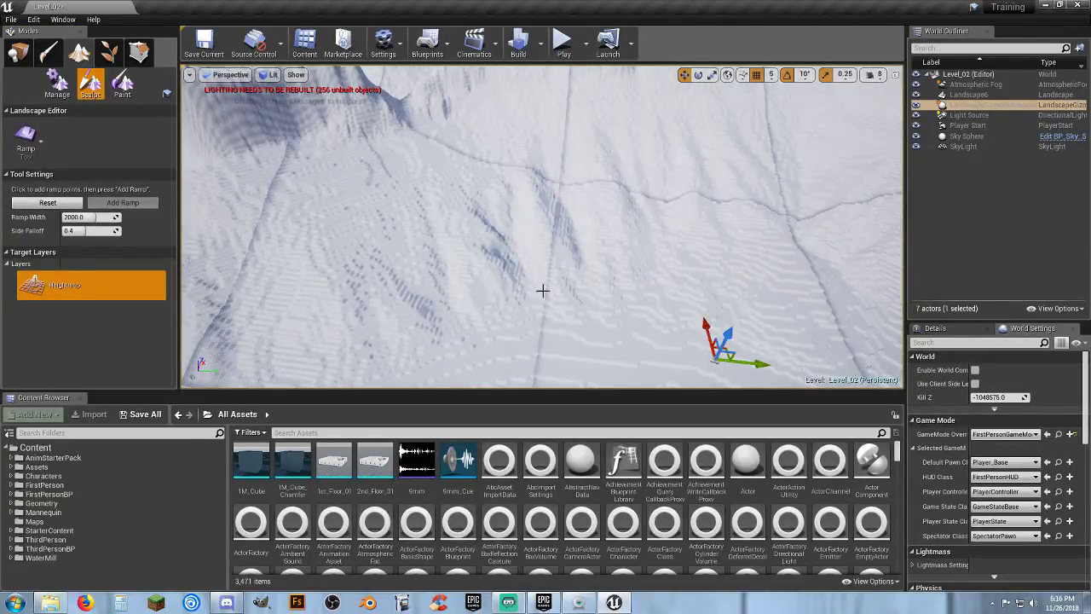
click(385, 237)
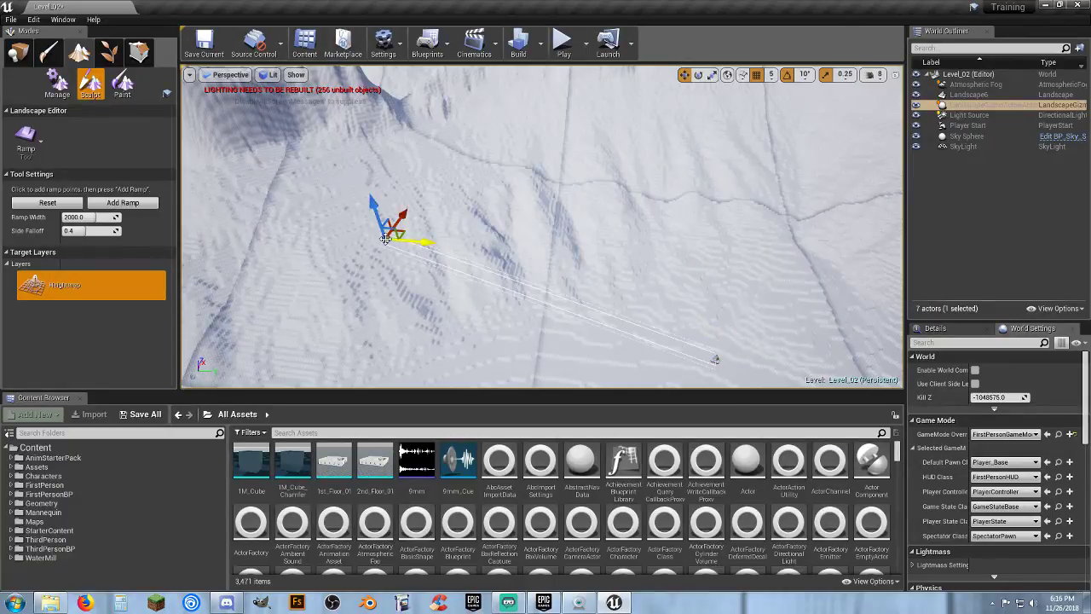
click(124, 204)
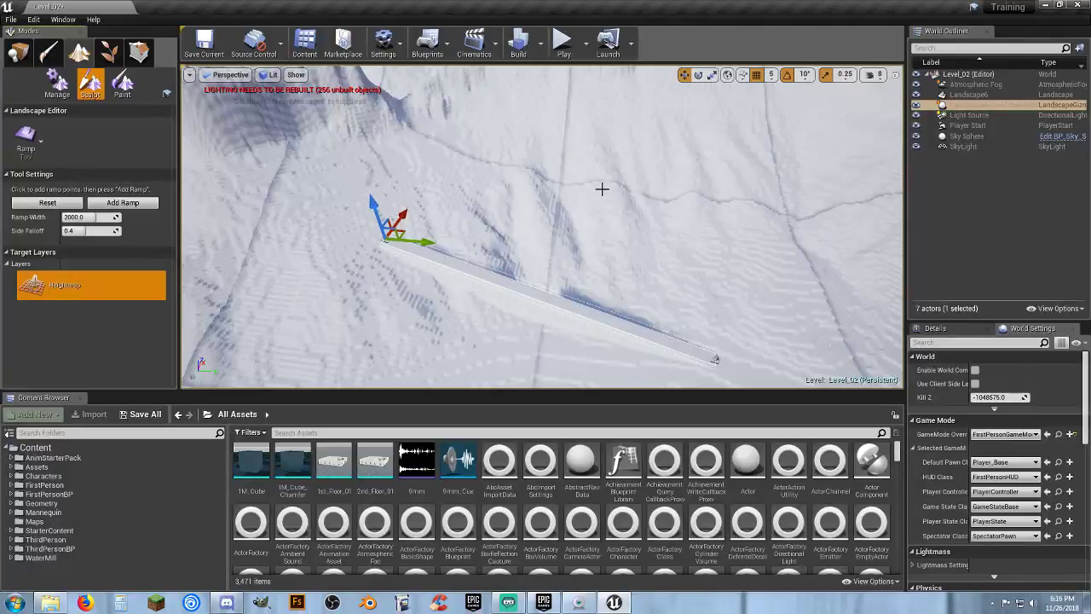
Reset the ramp points and add a second ramp from the first one's upper end back across the slope
click(641, 180)
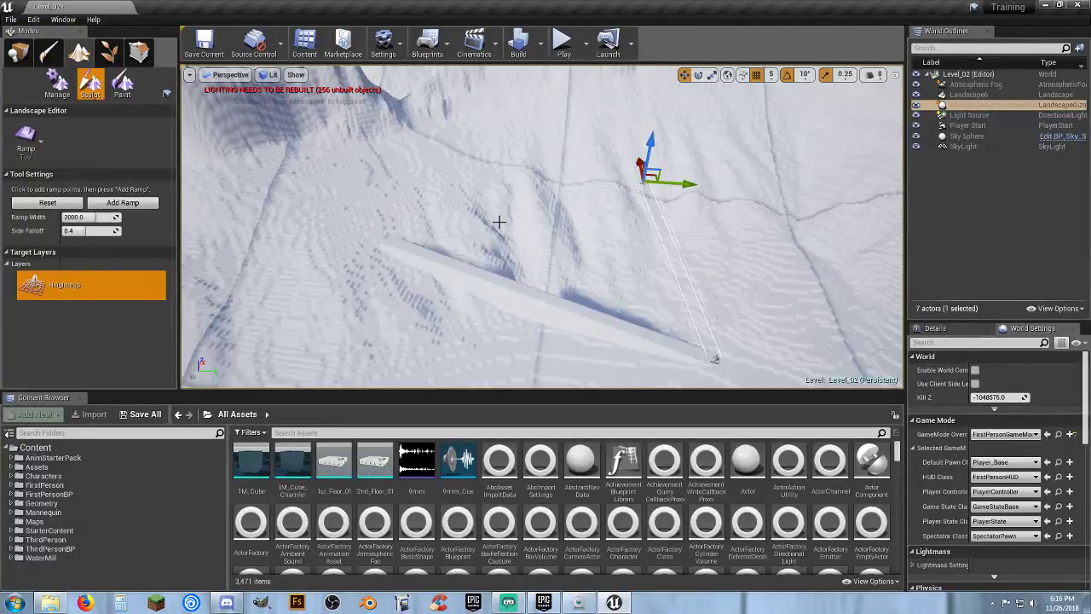
click(47, 203)
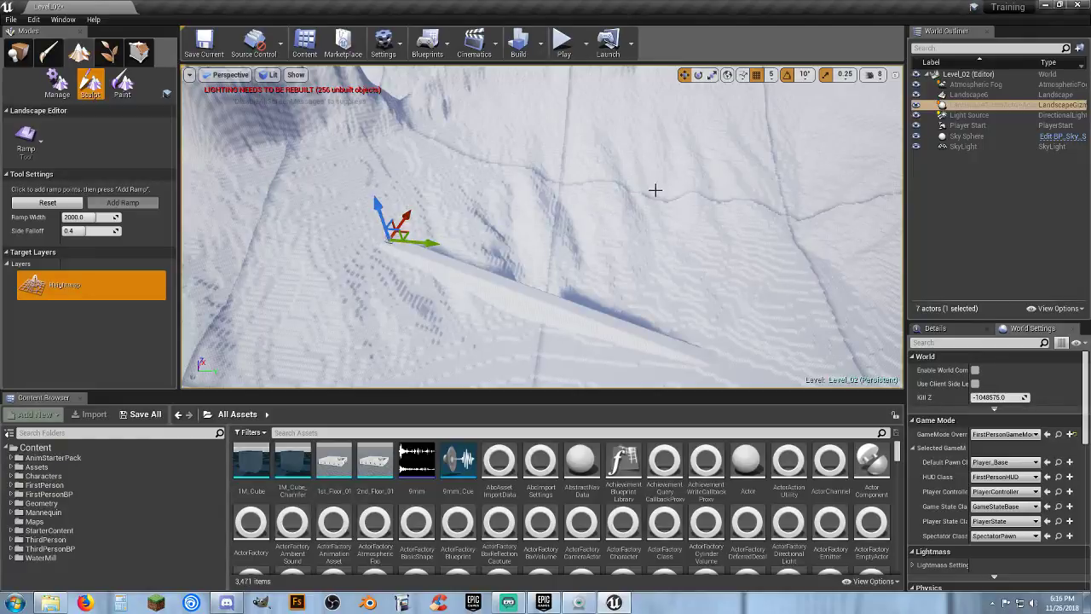
click(707, 221)
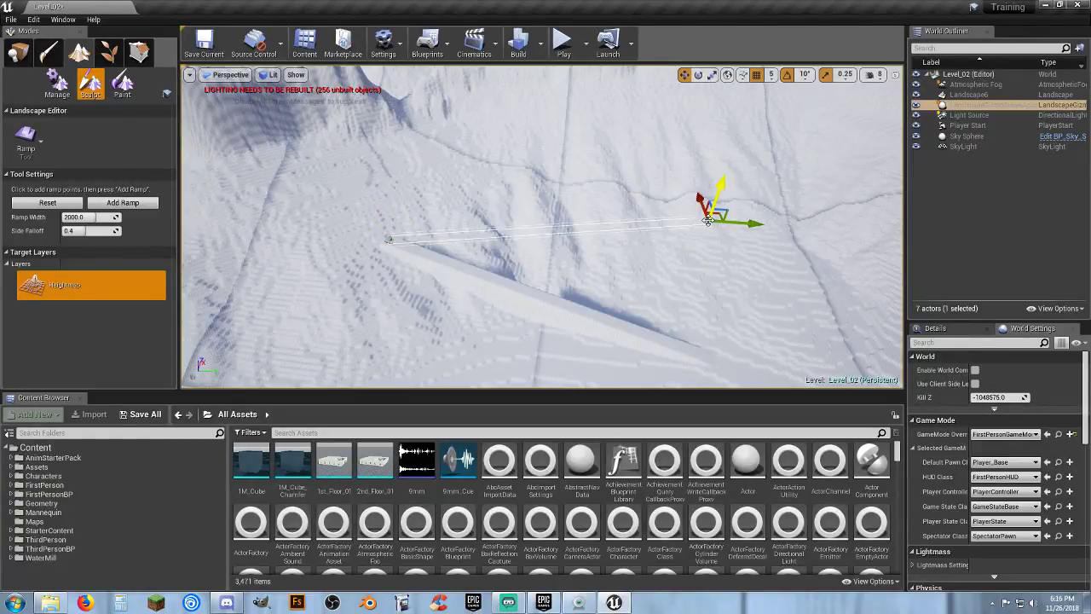
click(115, 205)
Reset the ramp points and add a third zigzag ramp from the second one's far end to the foot of the gully
click(60, 206)
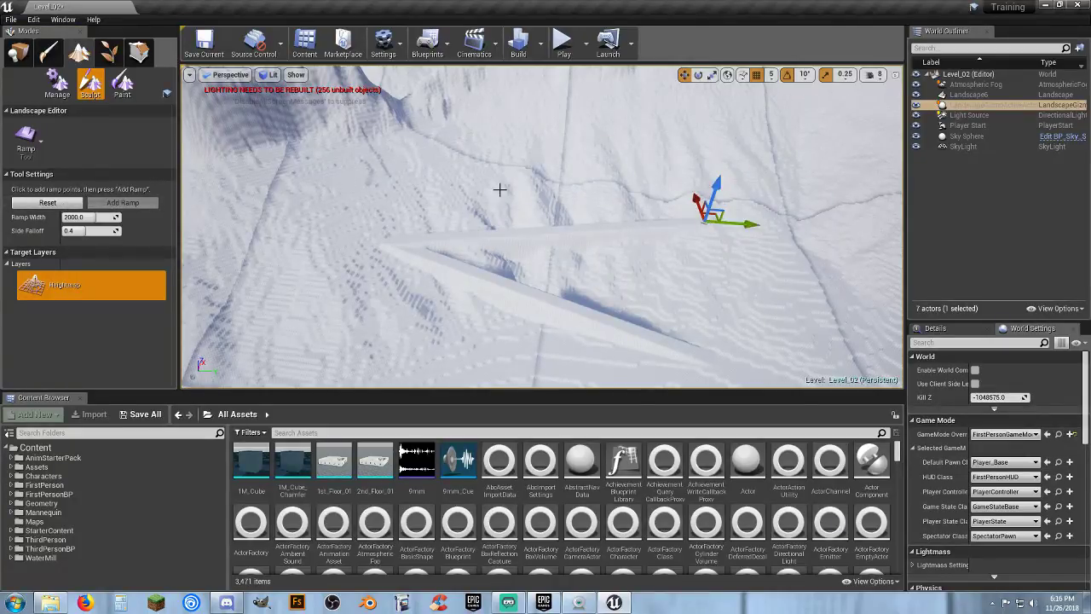
click(391, 123)
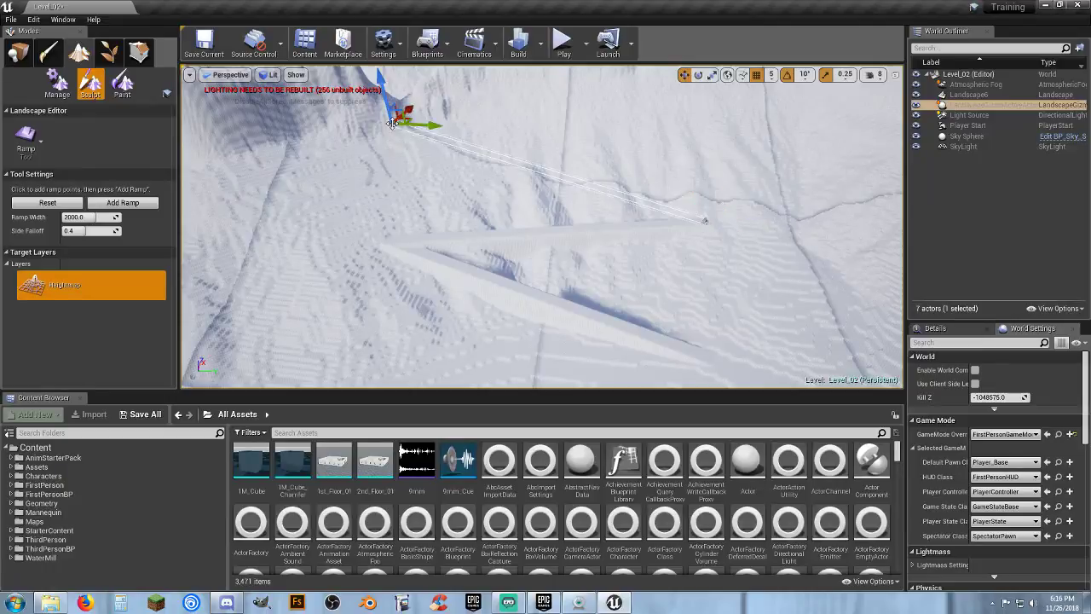
click(151, 207)
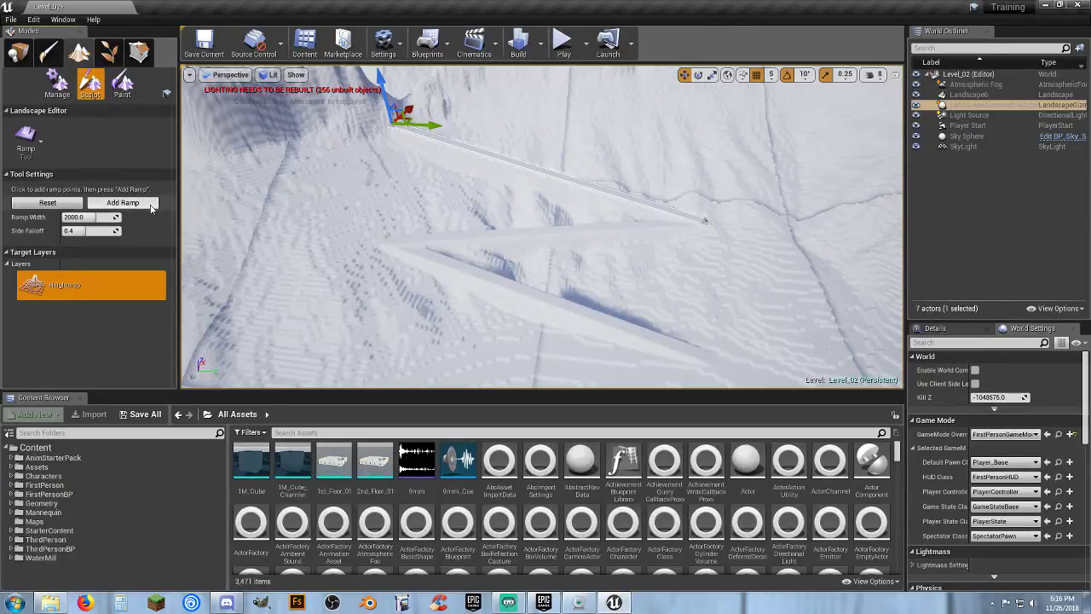
Reset the ramp points and add a fourth ramp from the third one's end at the gully up to the cliff top
click(56, 204)
right_drag(383, 204, 413, 183)
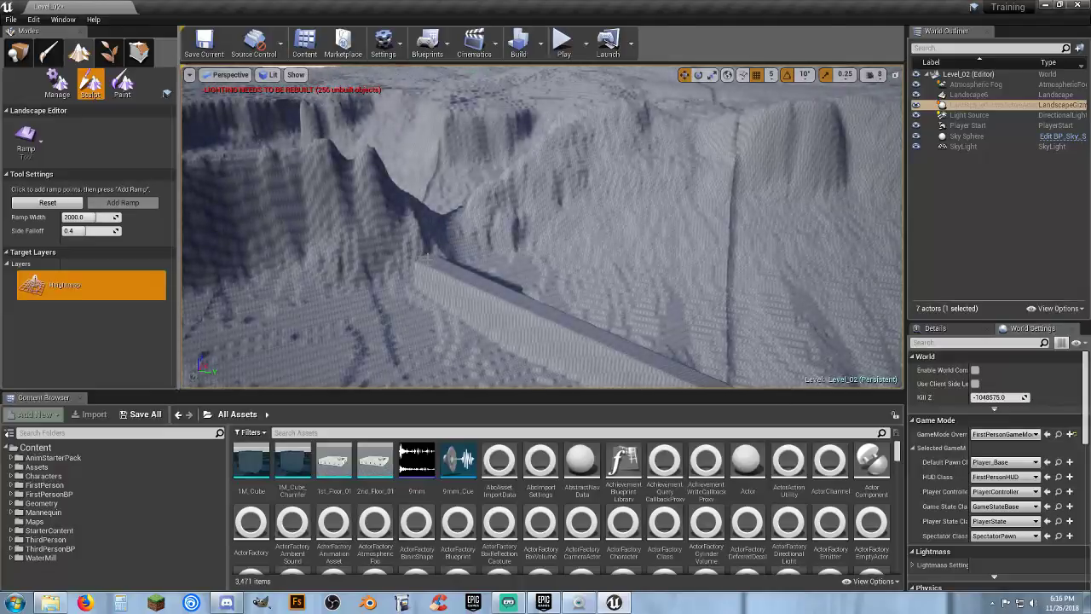
click(426, 261)
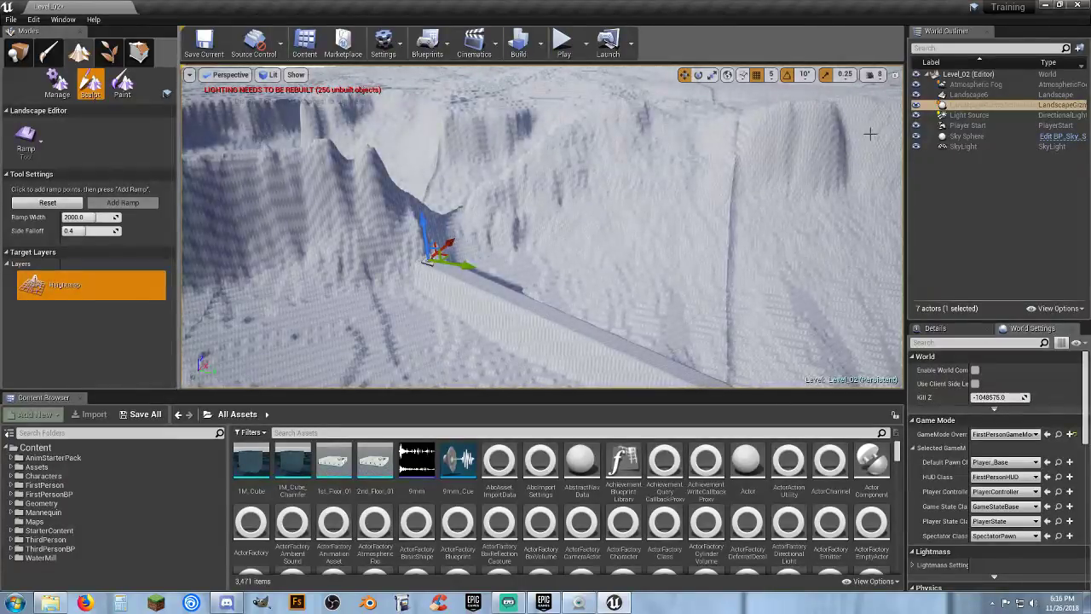
click(882, 102)
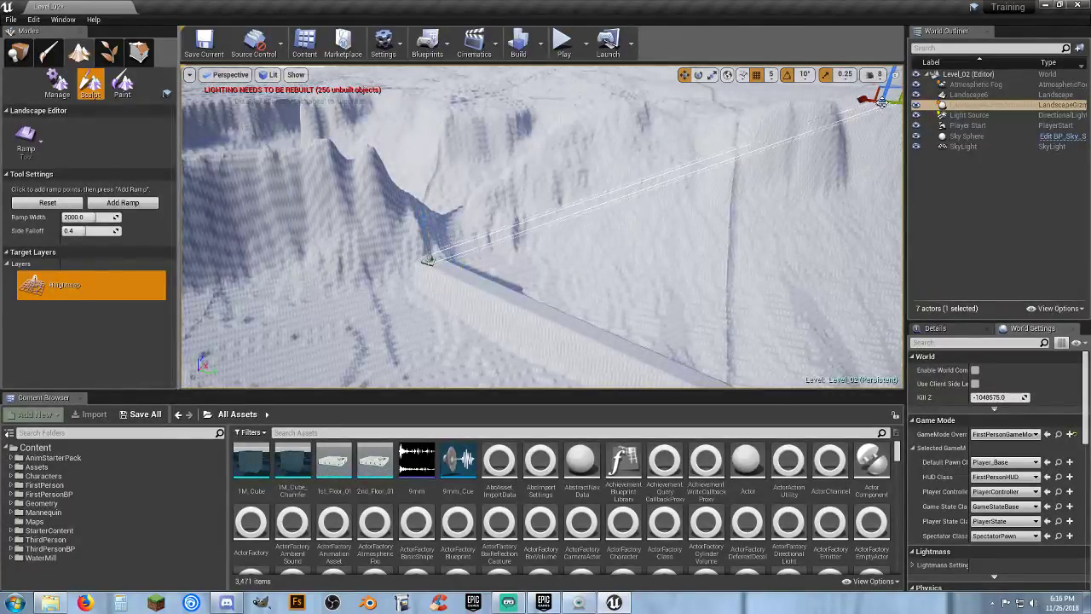
click(128, 202)
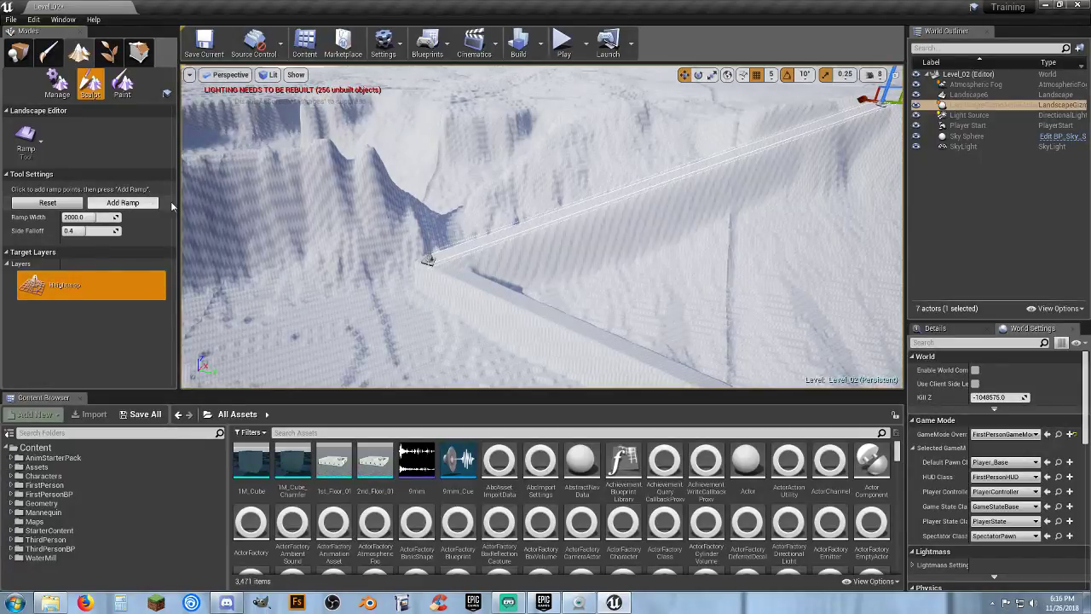
right_drag(661, 292, 660, 292)
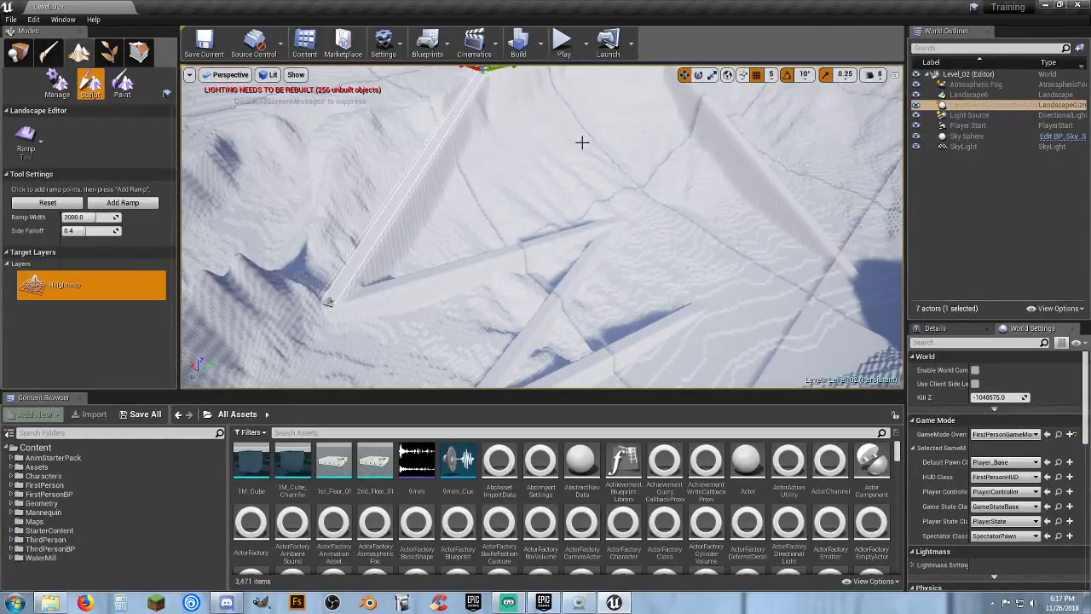
key(w)
right_drag(582, 142, 582, 143)
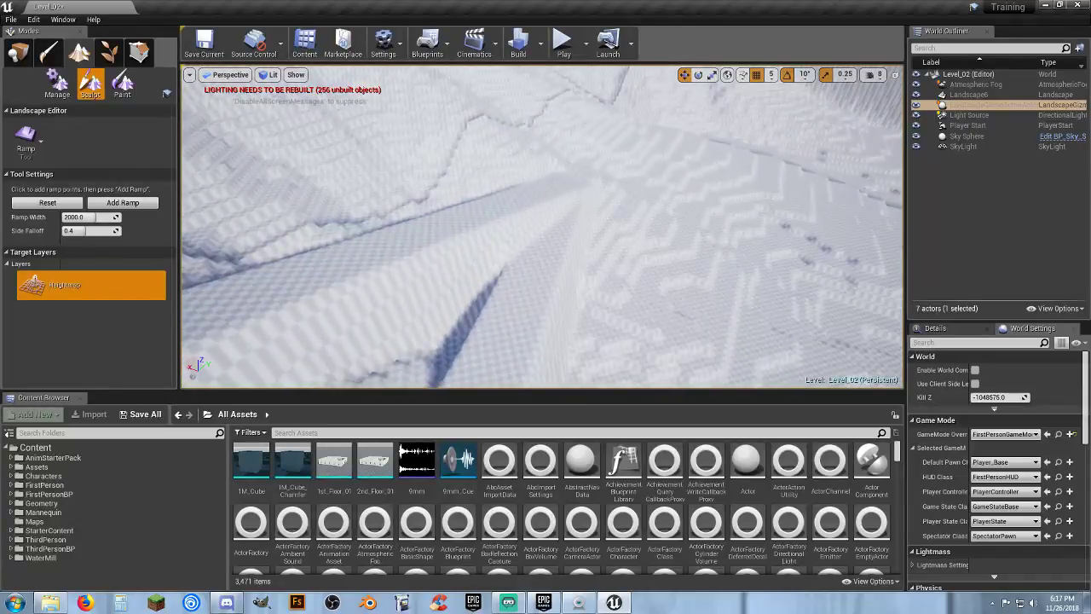
Play-test the level from a spot on the ramps, walk along the ramps and surrounding slope, and stop the play session
right_click(503, 340)
click(533, 519)
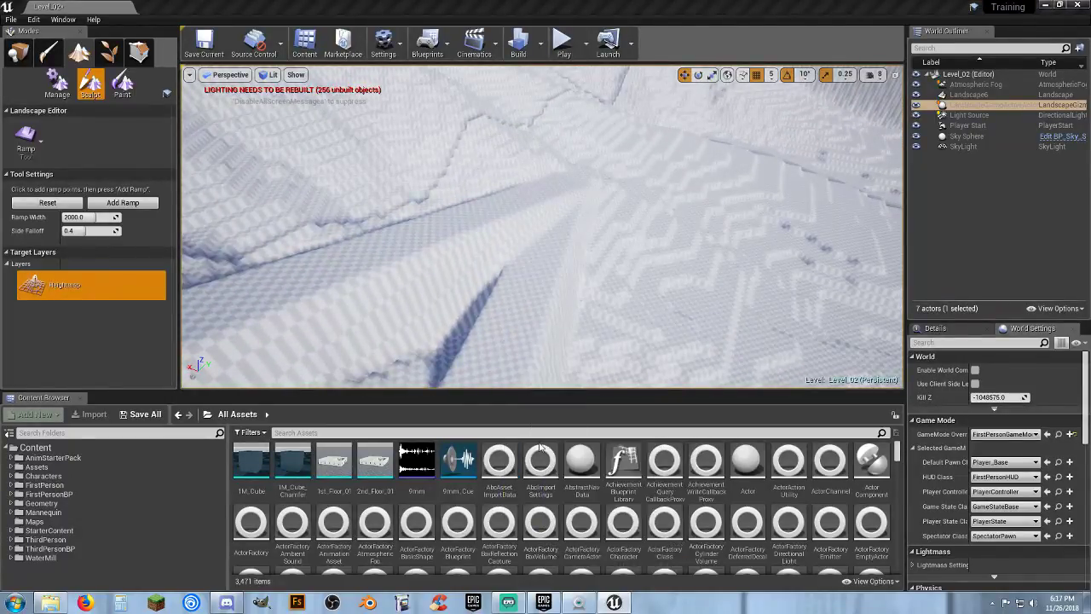
key(alt+p)
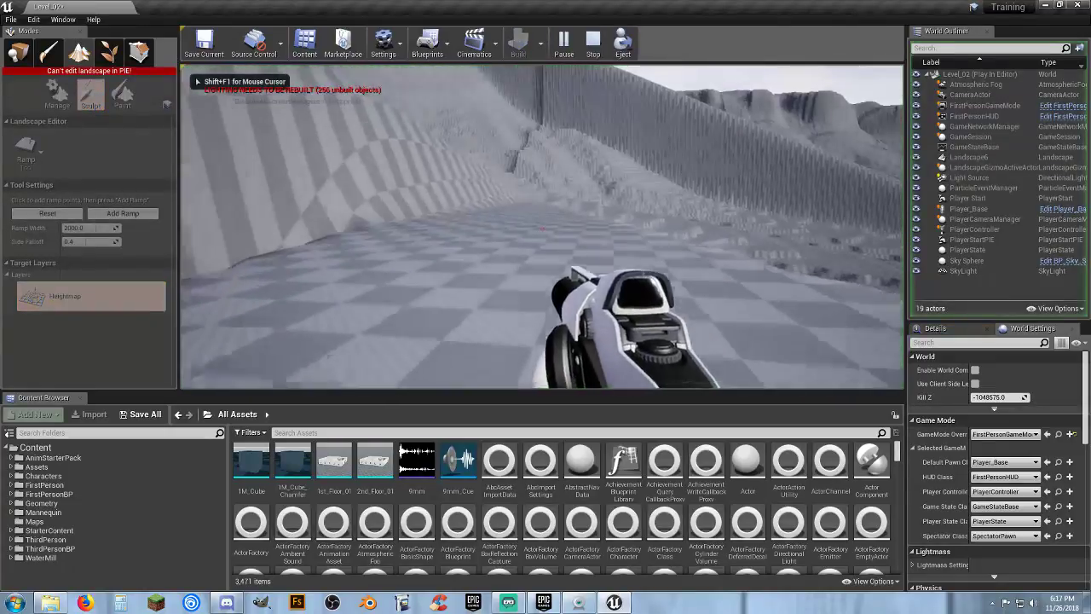
key(w)
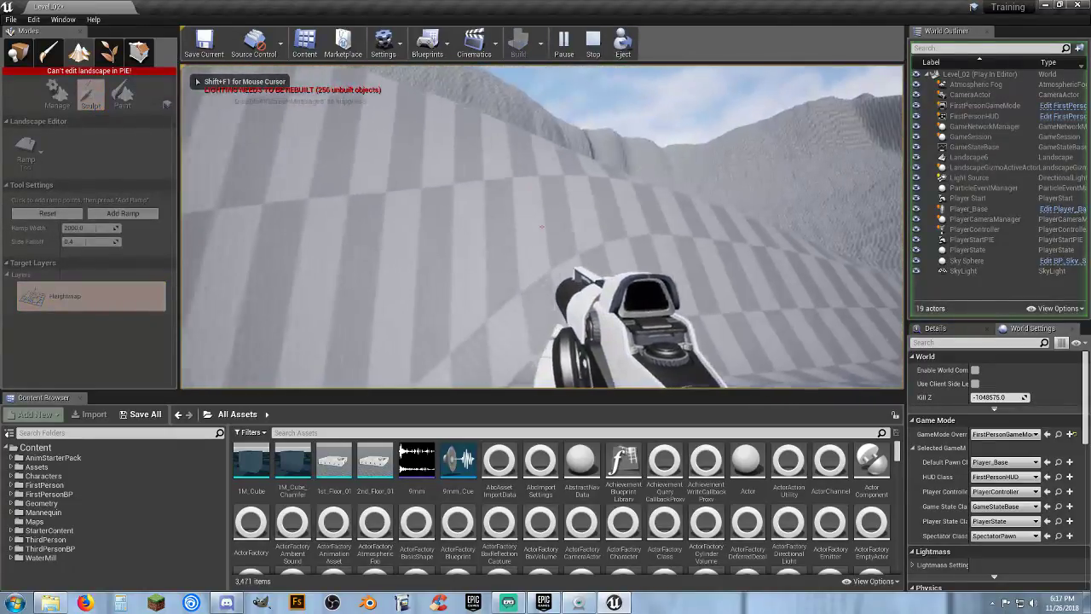
key(w)
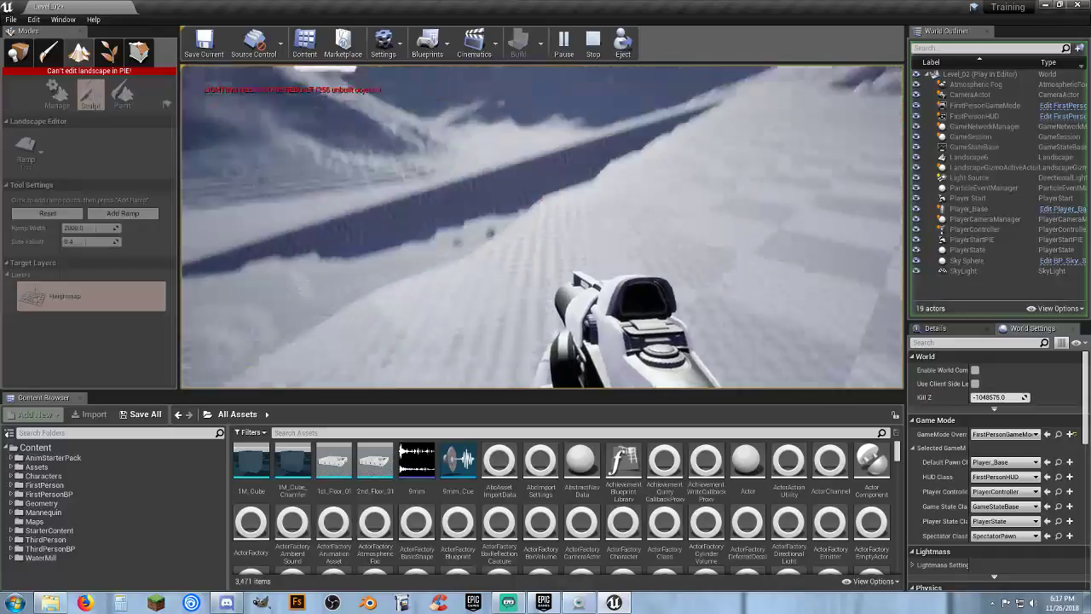
key(w)
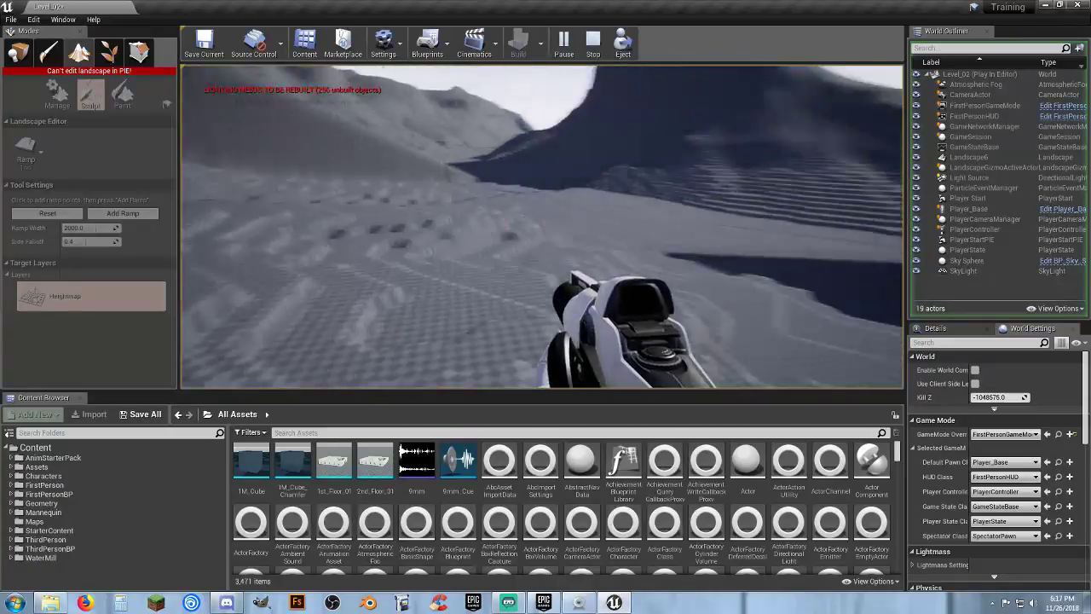
key(w)
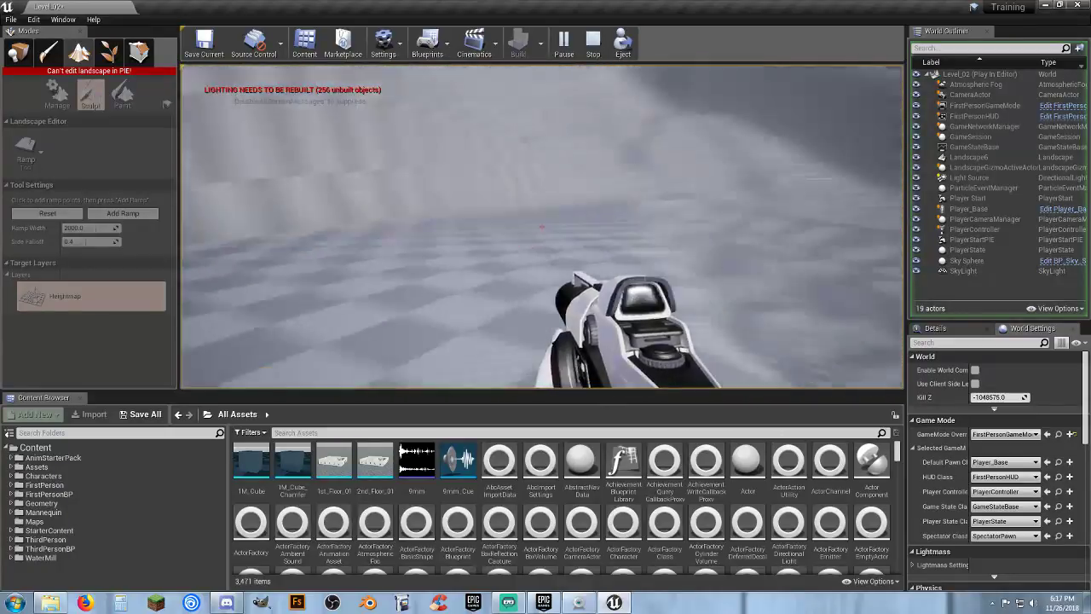
key(w)
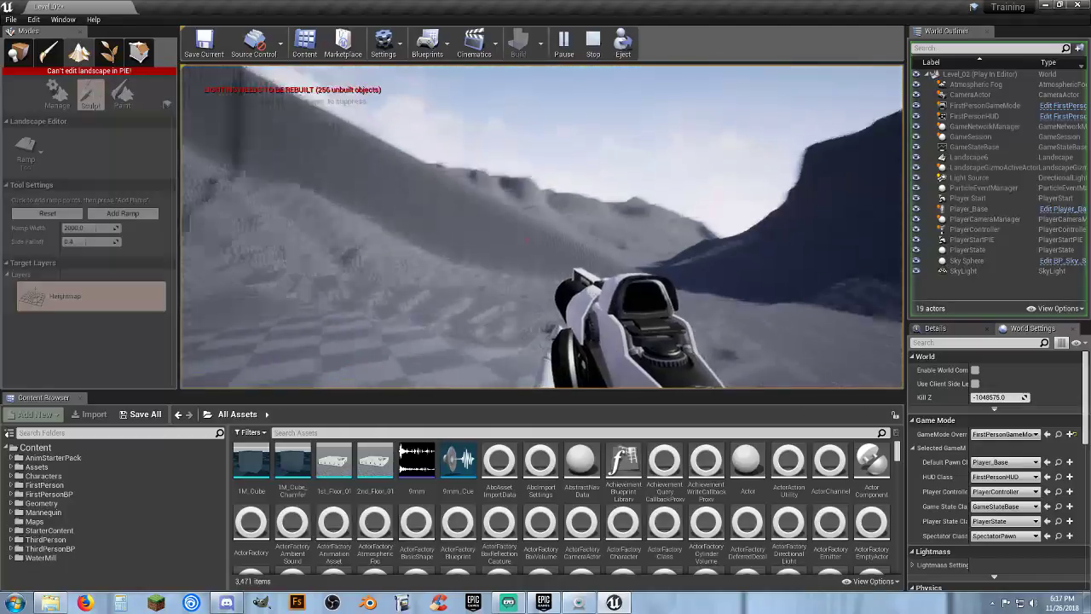
key(w)
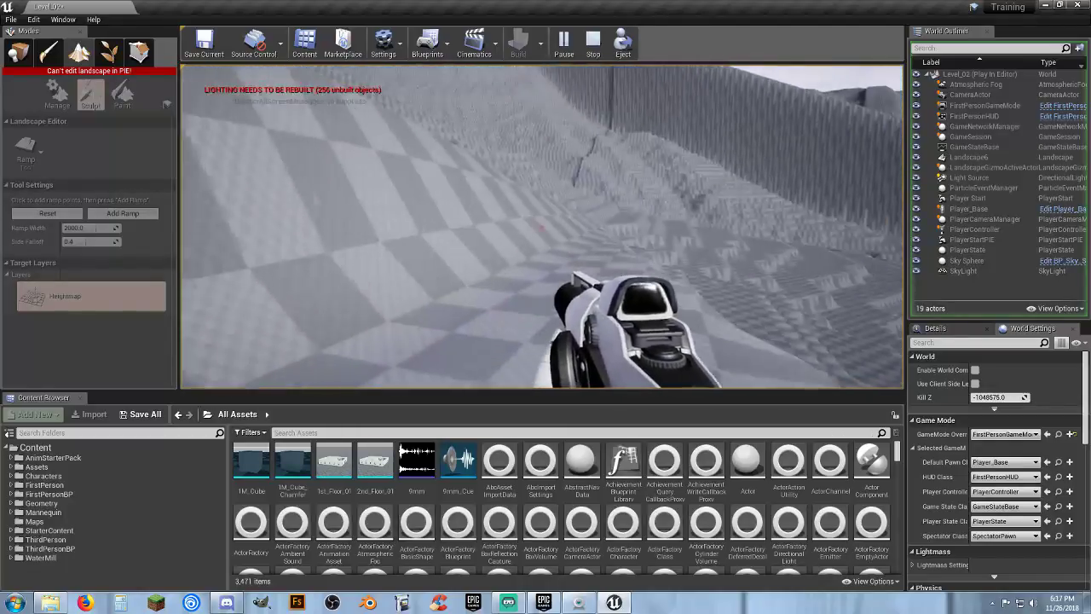
key(w)
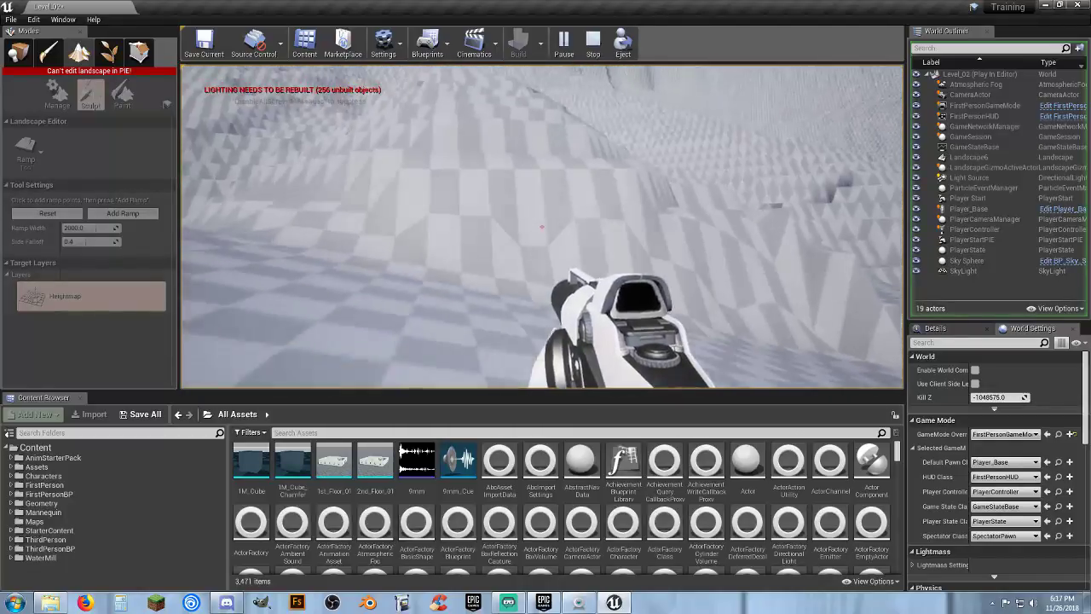
key(w)
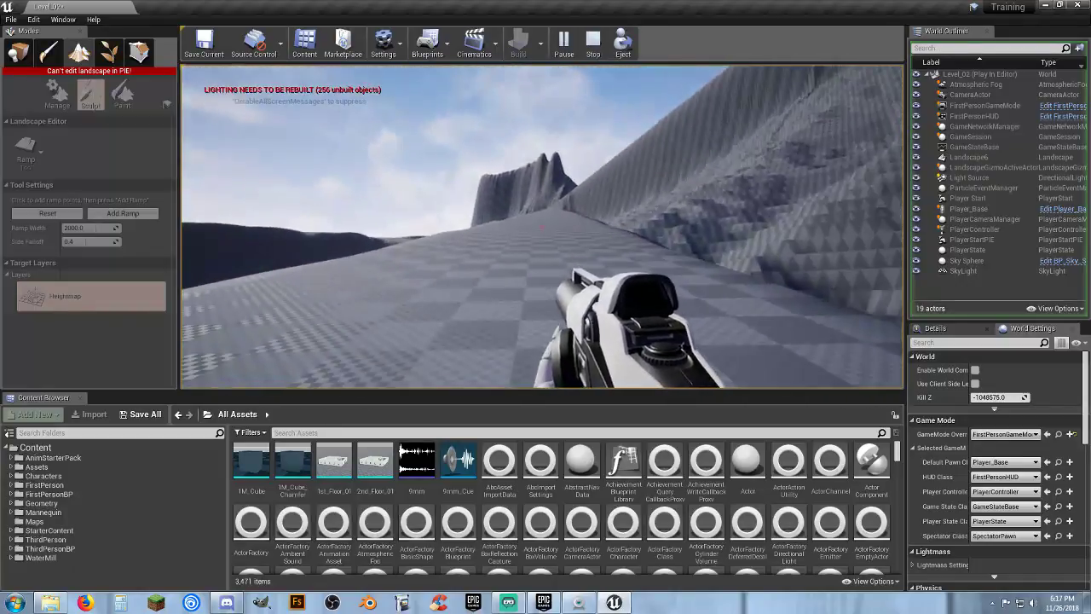
key(Escape)
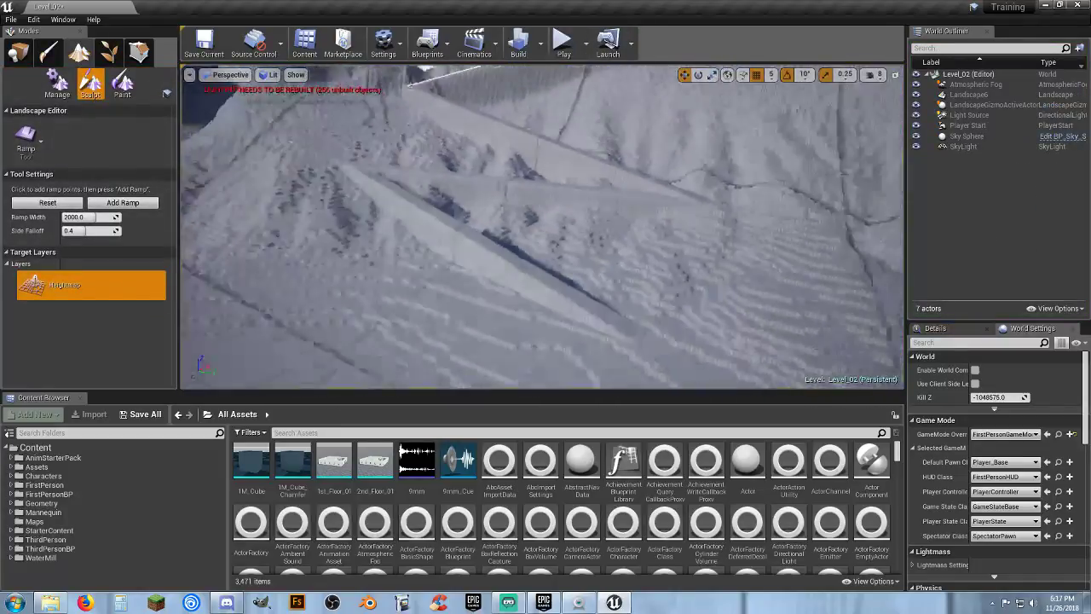
Erode the zigzag ramps and the slope around them with the Erosion tool at strength 0.1 and brush size 8192
right_drag(542, 227, 439, 170)
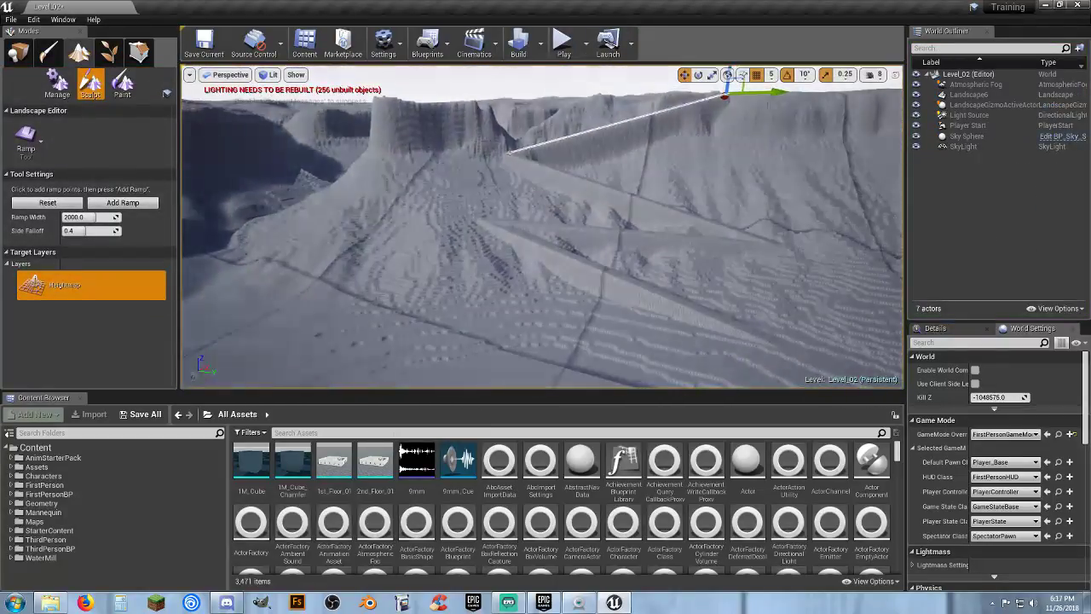
click(26, 140)
click(72, 306)
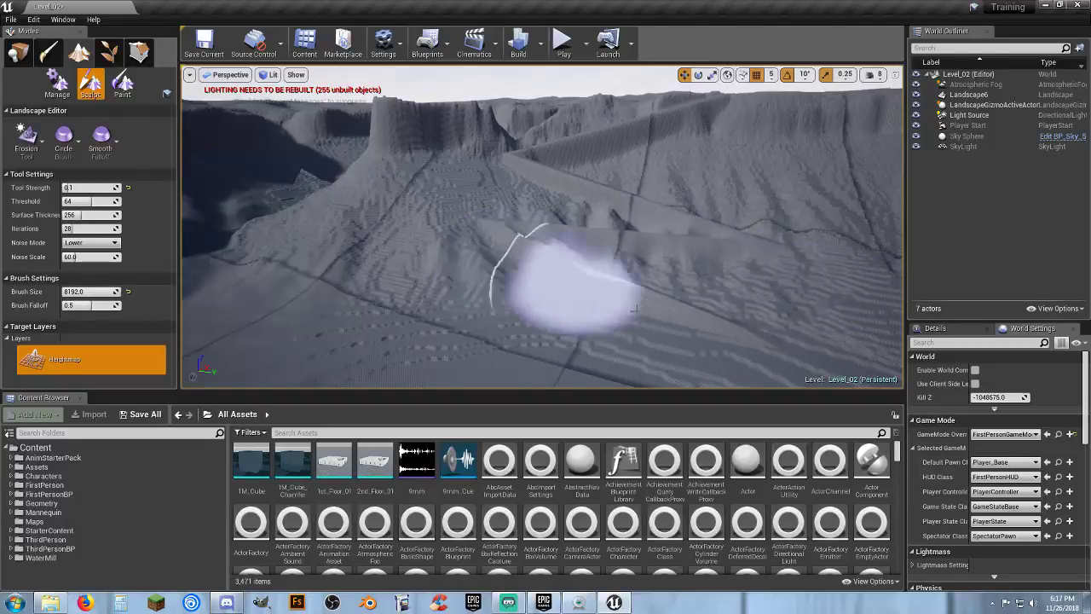
key(w)
mouse_move(584, 304)
right_down()
mouse_move(575, 371)
mouse_move(584, 358)
right_up()
key(s)
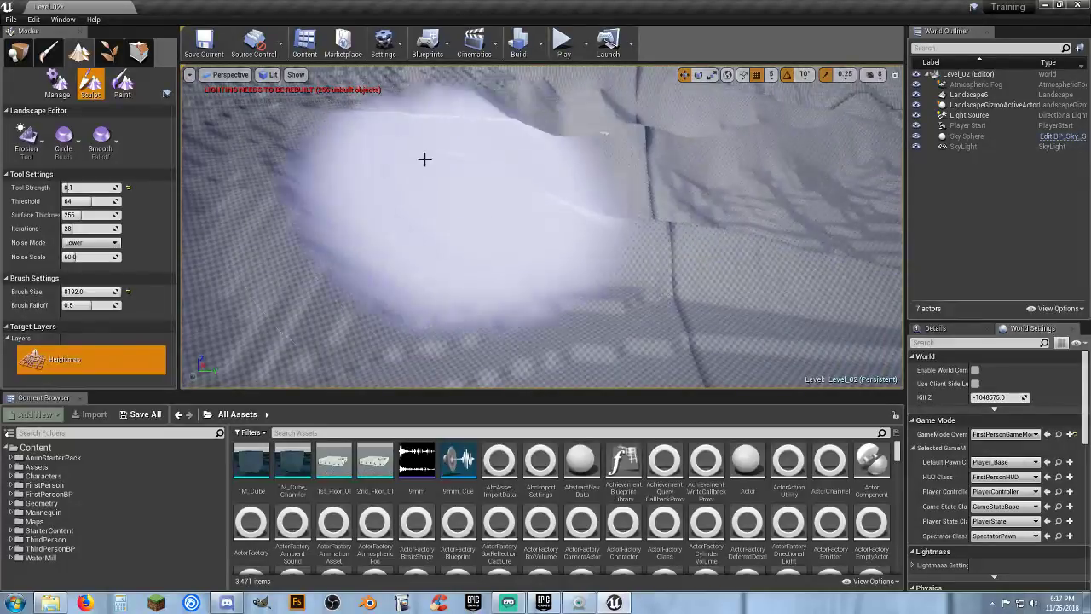
right_drag(361, 170, 460, 102)
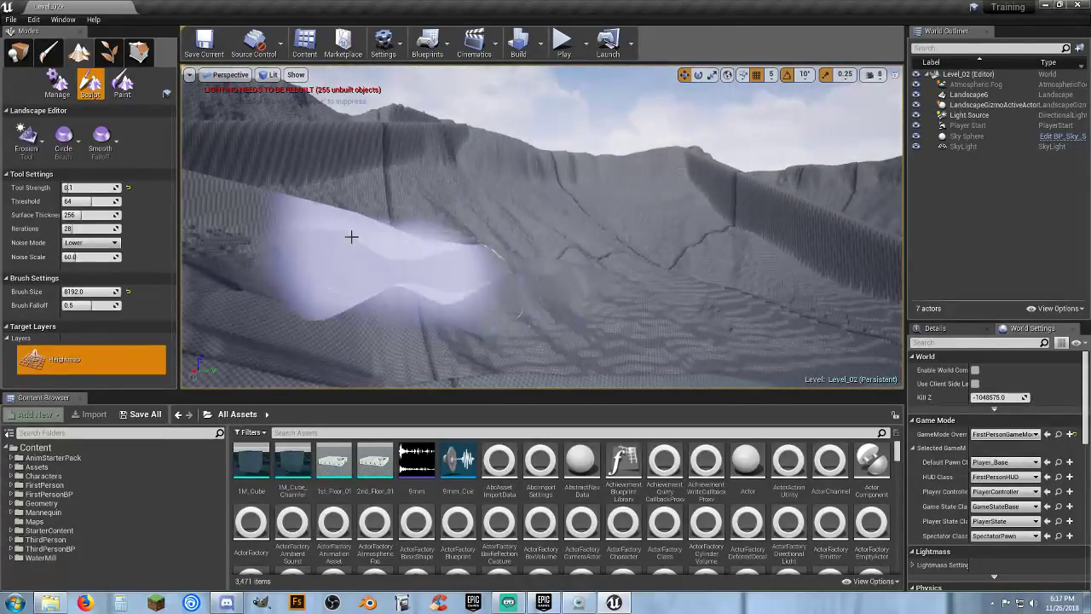
click(577, 290)
mouse_move(577, 290)
right_down()
mouse_move(577, 367)
mouse_move(520, 375)
mouse_move(597, 293)
right_up()
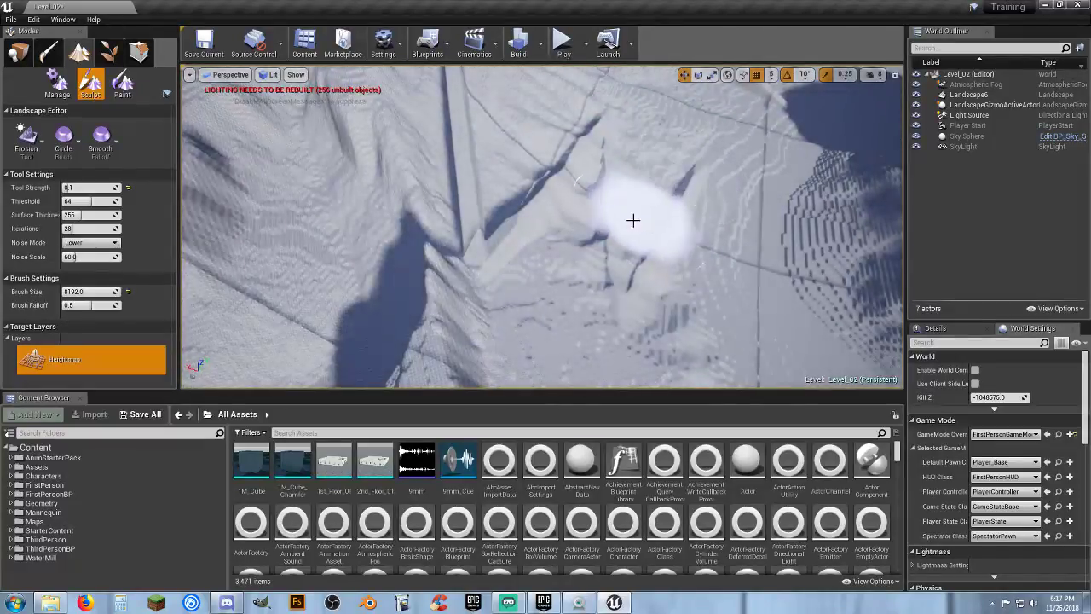
right_drag(534, 244, 531, 253)
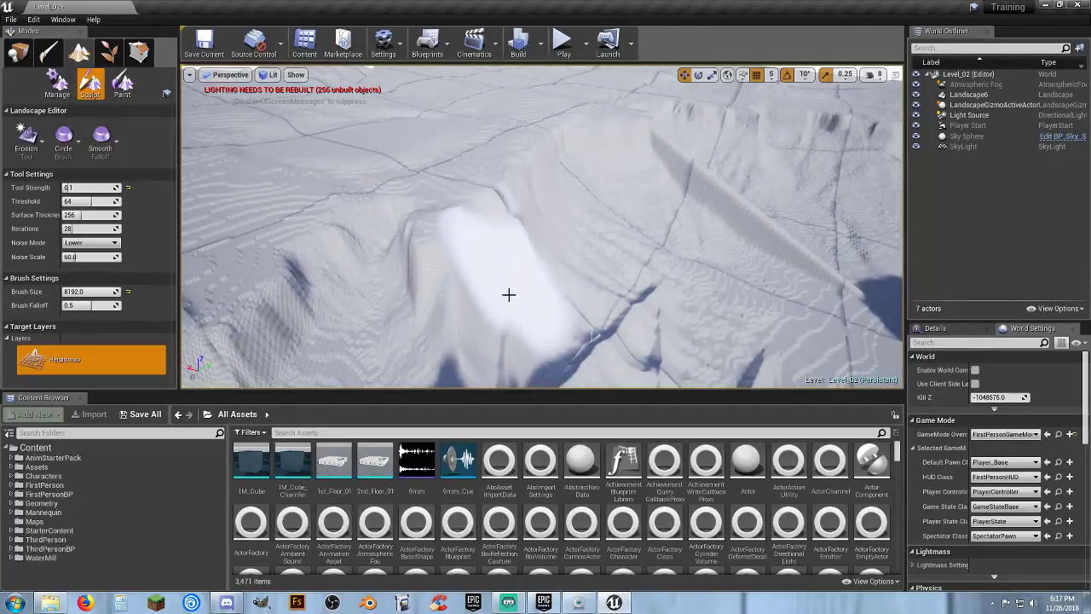
Apply the Hydro Erosion tool at strength 0.1 along the ridge and ramp edges on the slope
click(28, 142)
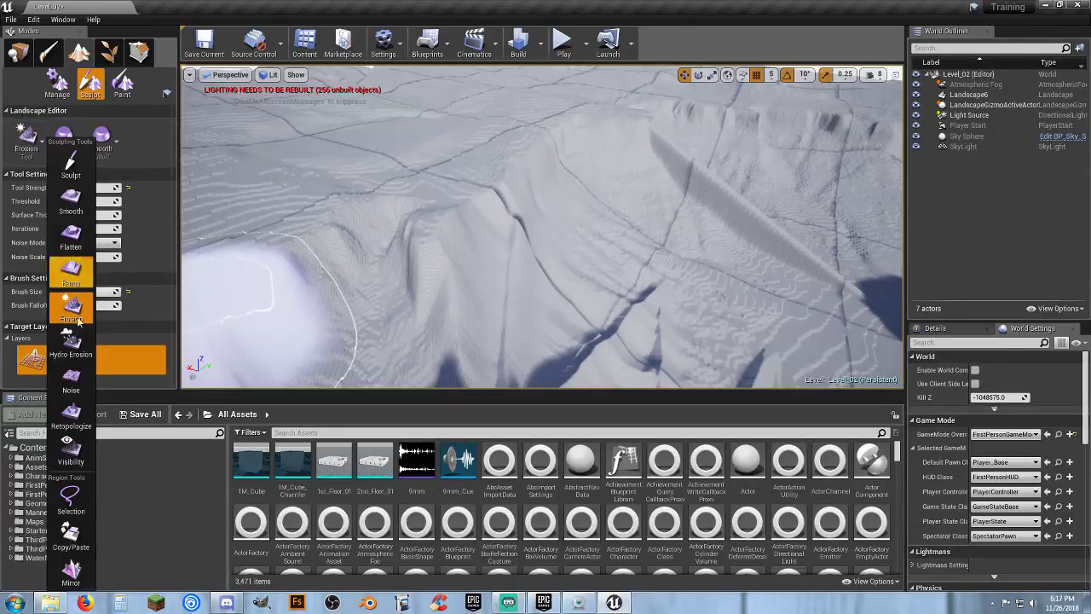
click(81, 346)
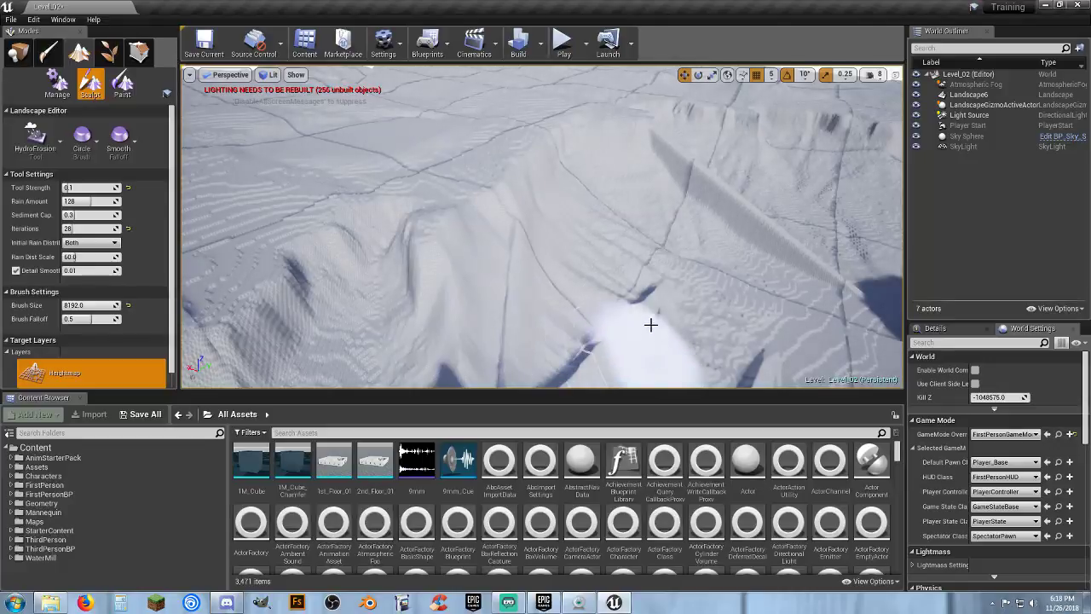
mouse_move(664, 295)
right_down()
mouse_move(681, 298)
mouse_move(699, 341)
mouse_move(631, 341)
mouse_move(596, 317)
right_up()
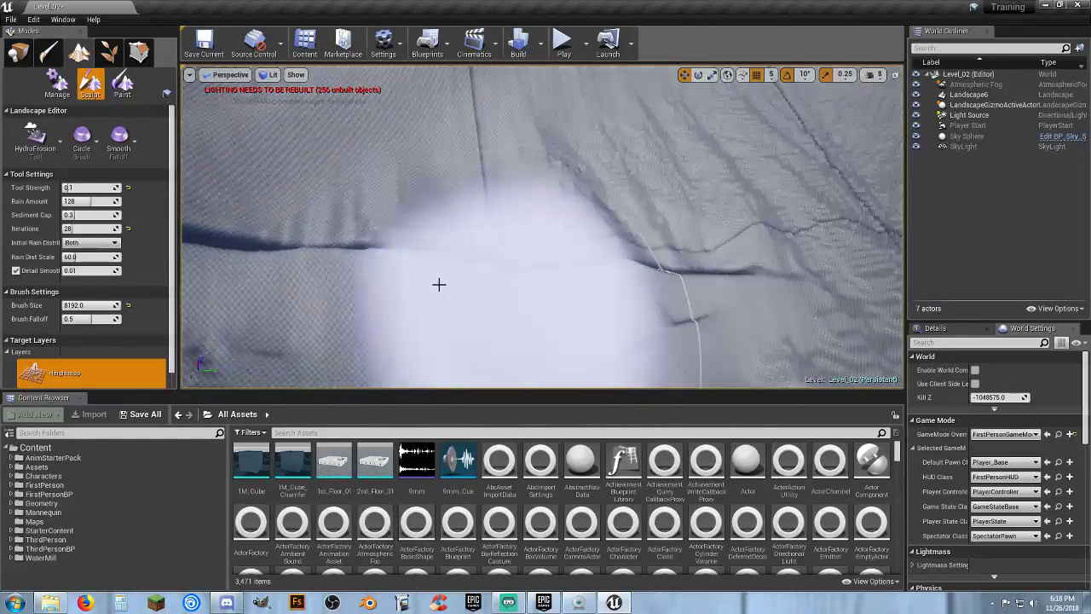
drag(460, 120, 553, 131)
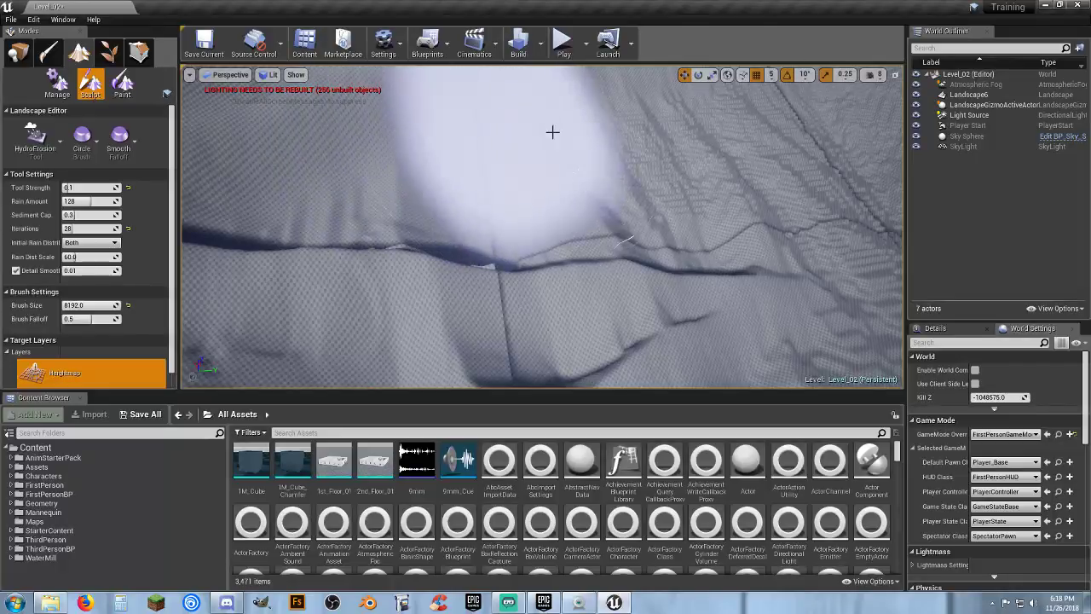
mouse_move(608, 266)
right_down()
mouse_move(588, 239)
mouse_move(588, 171)
right_up()
mouse_move(608, 266)
mouse_down()
mouse_move(402, 282)
mouse_move(753, 222)
mouse_move(747, 236)
mouse_move(556, 285)
mouse_up()
Raise the Hydro Erosion strength to 0.347619 and erode the ridge face and the lower slope beneath it
mouse_move(663, 264)
mouse_down()
mouse_move(738, 210)
mouse_move(719, 187)
mouse_move(653, 178)
mouse_move(272, 225)
mouse_up()
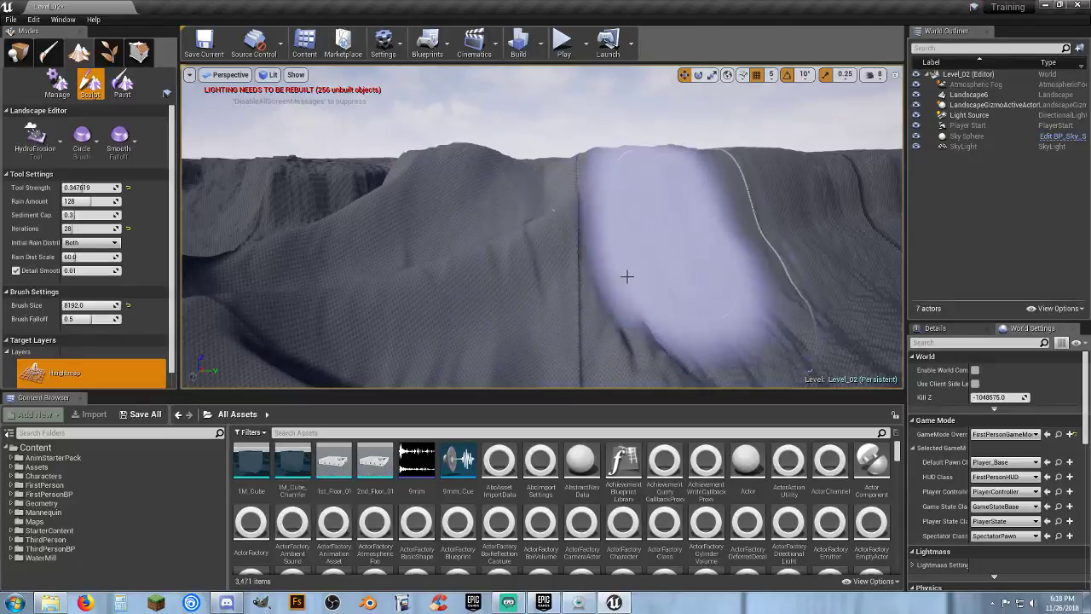
mouse_move(583, 295)
right_down()
mouse_move(580, 367)
mouse_move(574, 292)
right_up()
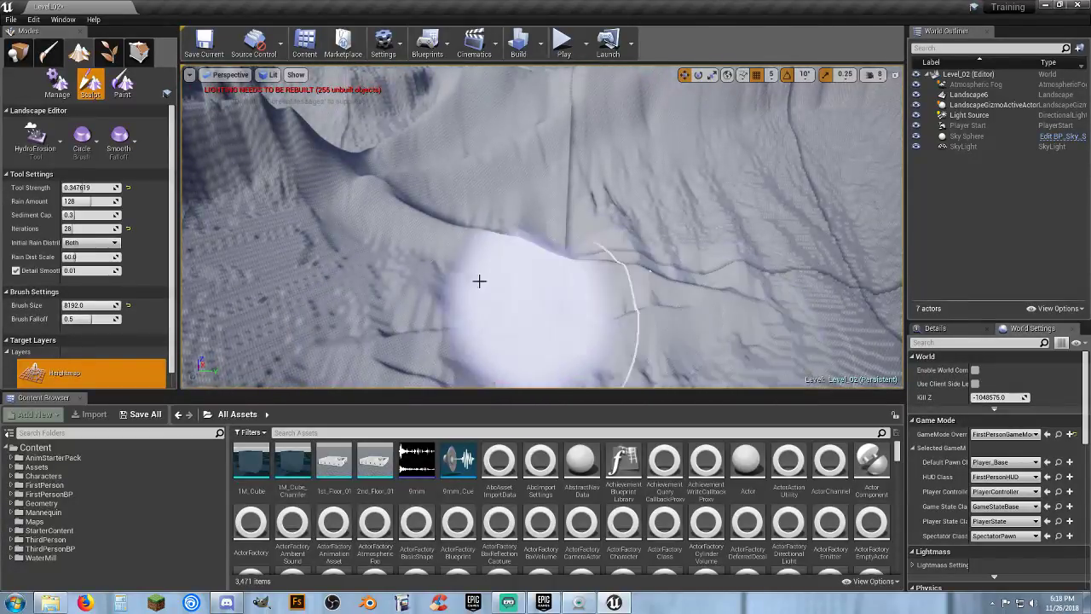
mouse_move(479, 281)
mouse_down()
mouse_move(380, 212)
mouse_move(465, 185)
mouse_move(557, 175)
mouse_move(669, 268)
mouse_move(662, 305)
mouse_move(489, 236)
mouse_move(344, 226)
mouse_move(378, 297)
mouse_move(301, 264)
mouse_move(275, 214)
mouse_move(331, 292)
mouse_move(455, 329)
mouse_move(438, 329)
mouse_up()
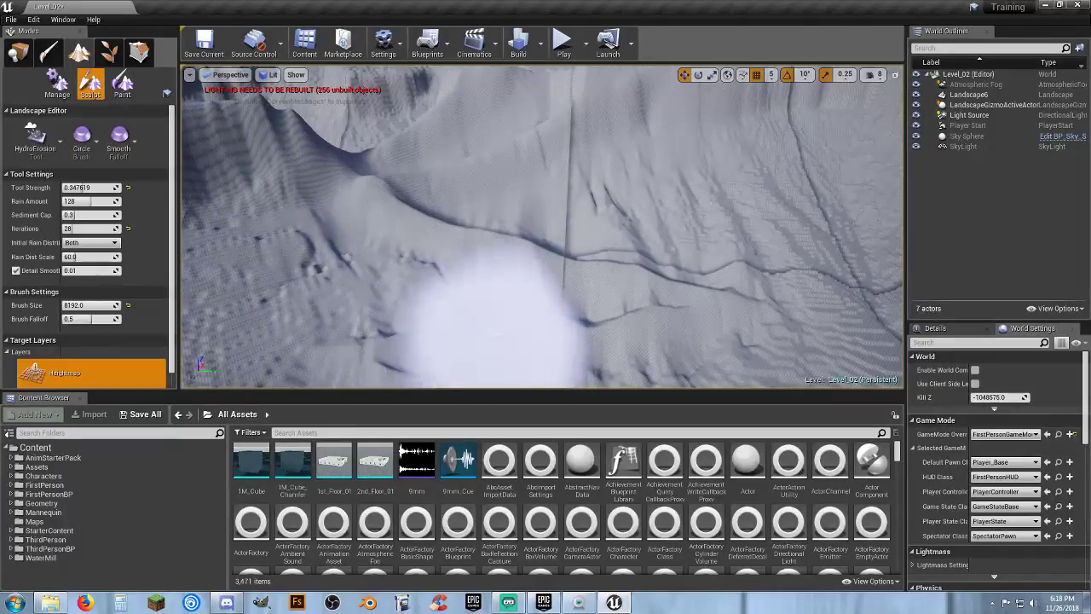
Roughen the eroded slope with the Noise tool at brush size 8192, raising tall jagged spikes
click(38, 141)
click(89, 379)
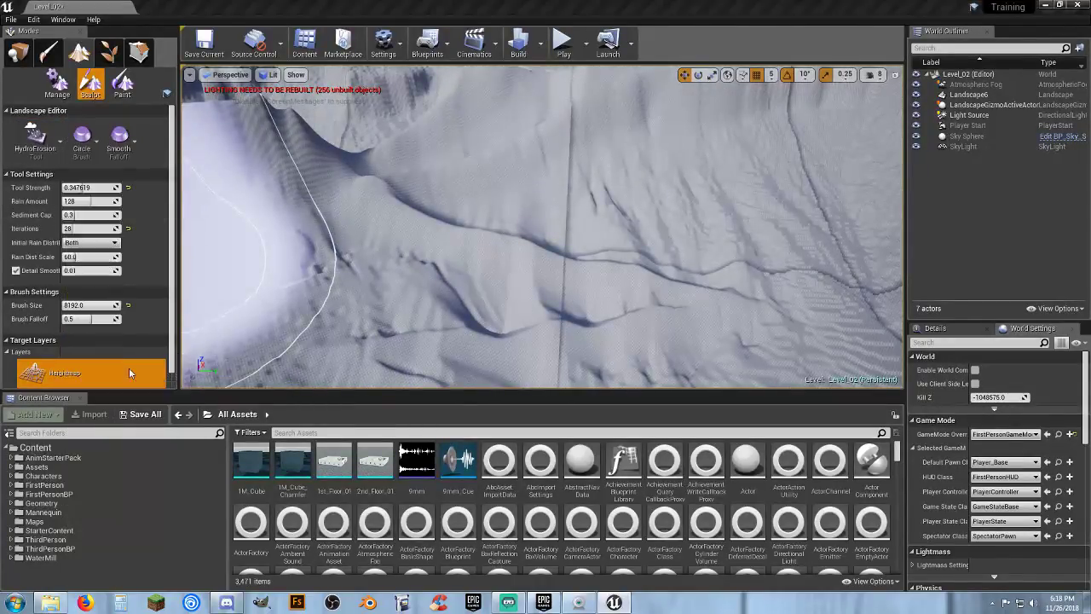
mouse_move(371, 237)
mouse_down()
mouse_move(506, 292)
mouse_move(750, 292)
mouse_move(796, 277)
mouse_up()
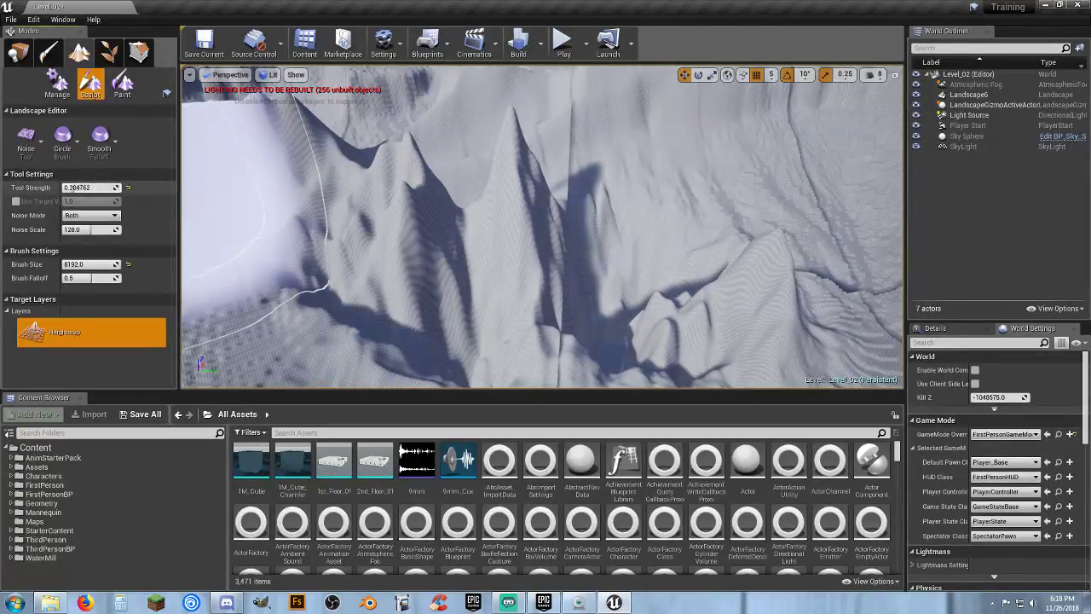
mouse_move(380, 223)
mouse_down()
mouse_move(492, 190)
mouse_move(474, 188)
mouse_up()
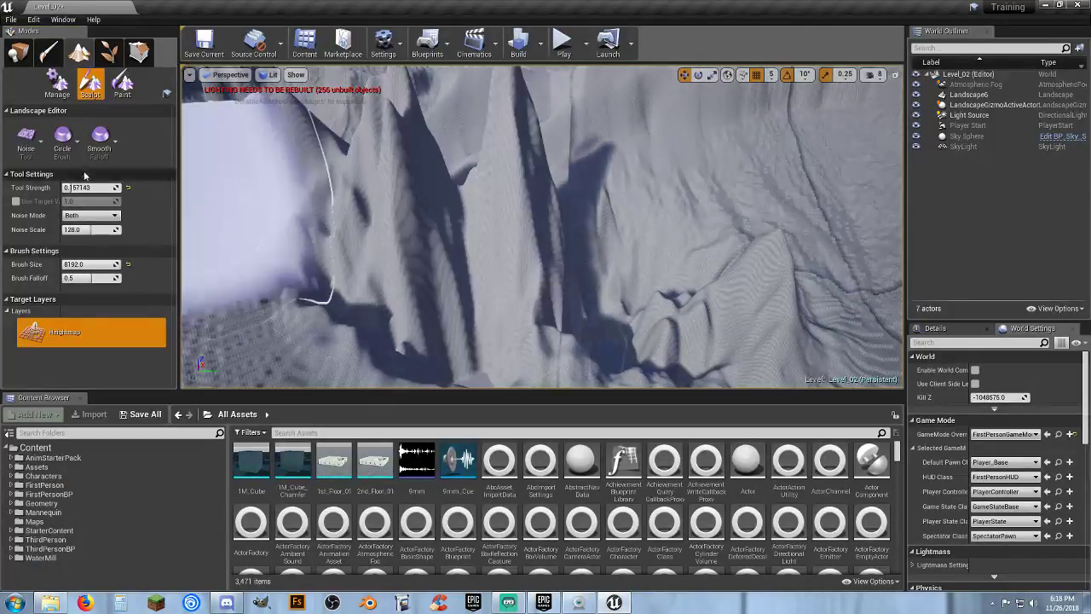
Soften the jagged spikes and the ground around them with the Smooth tool at filter kernel radius 4
click(30, 149)
click(59, 203)
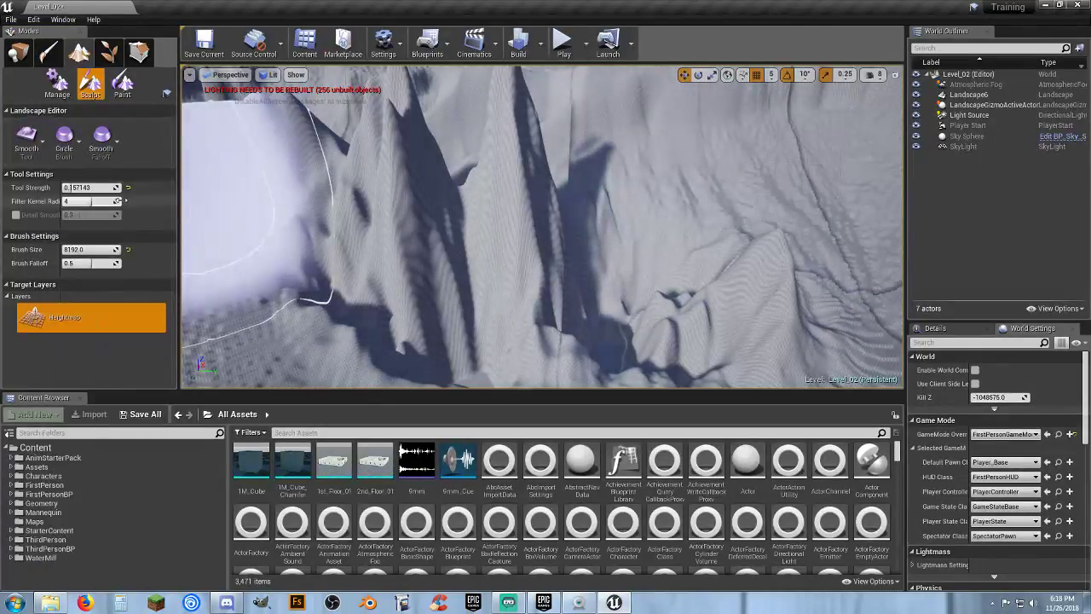
mouse_move(309, 171)
mouse_down()
mouse_move(387, 193)
mouse_move(447, 179)
mouse_move(384, 134)
mouse_move(402, 104)
mouse_move(502, 121)
mouse_move(616, 199)
mouse_move(718, 251)
mouse_move(616, 299)
mouse_move(622, 273)
mouse_move(628, 288)
mouse_move(234, 367)
mouse_move(392, 324)
mouse_move(429, 292)
mouse_move(657, 293)
mouse_move(533, 289)
mouse_up()
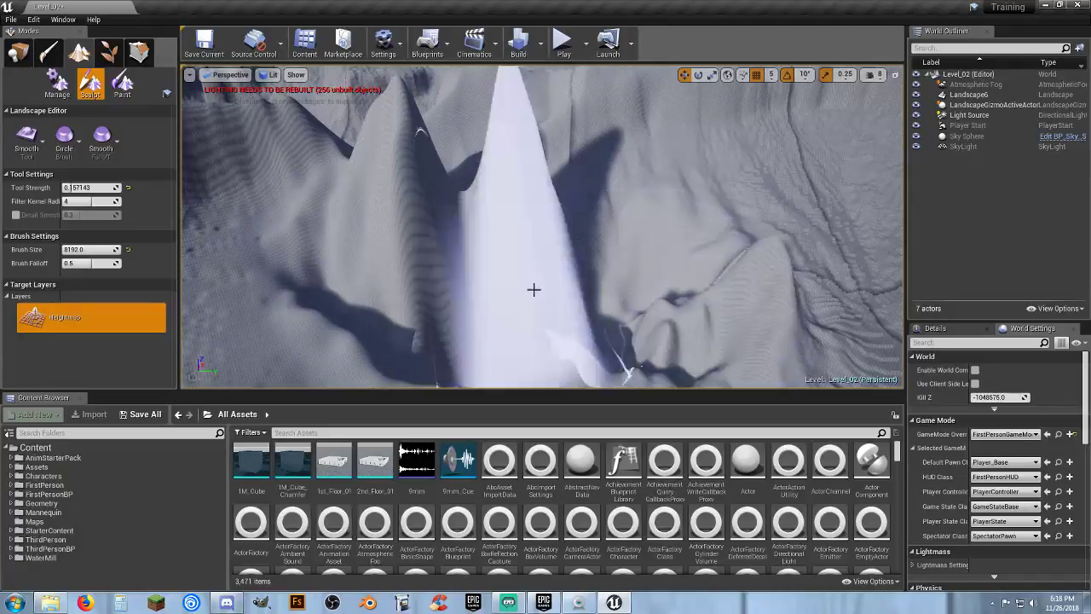
Apply the Retopologize tool at brush size 8192 across the smoothed spikes
key(s)
right_drag(534, 290, 573, 313)
click(20, 146)
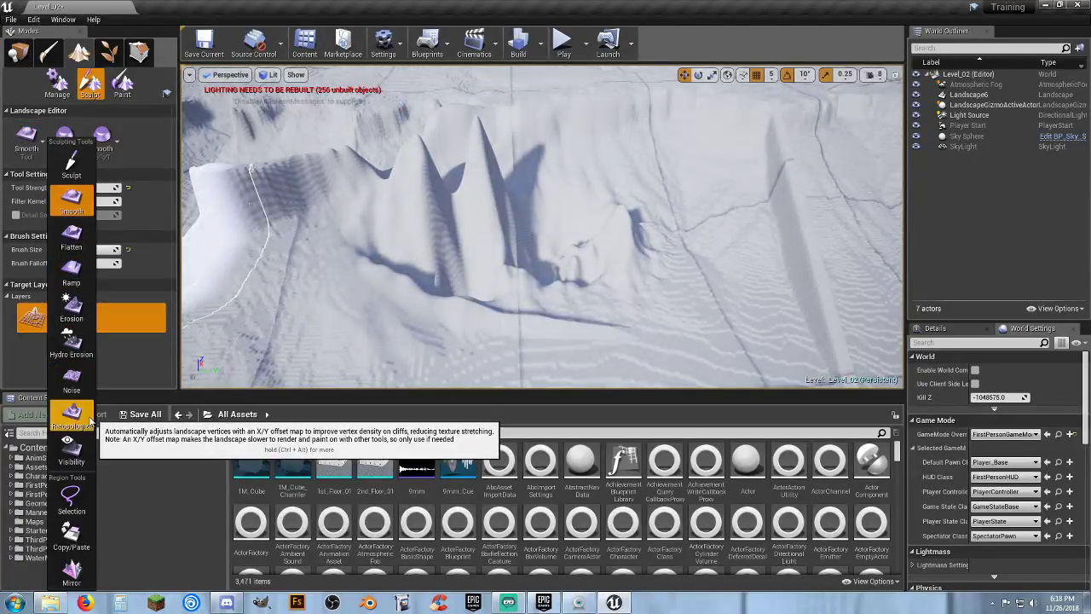
click(72, 415)
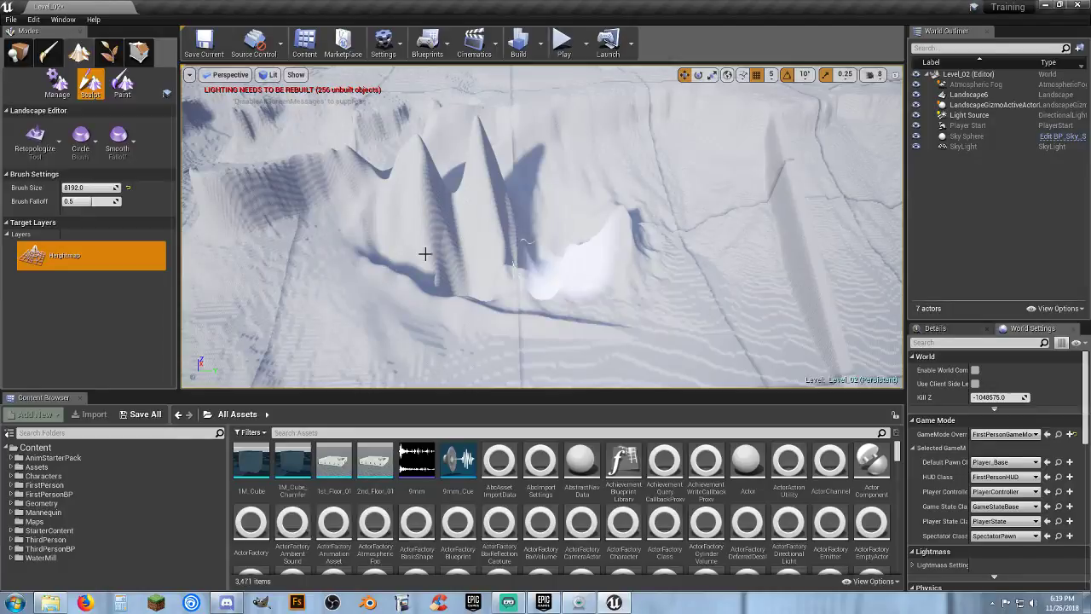
drag(424, 253, 465, 181)
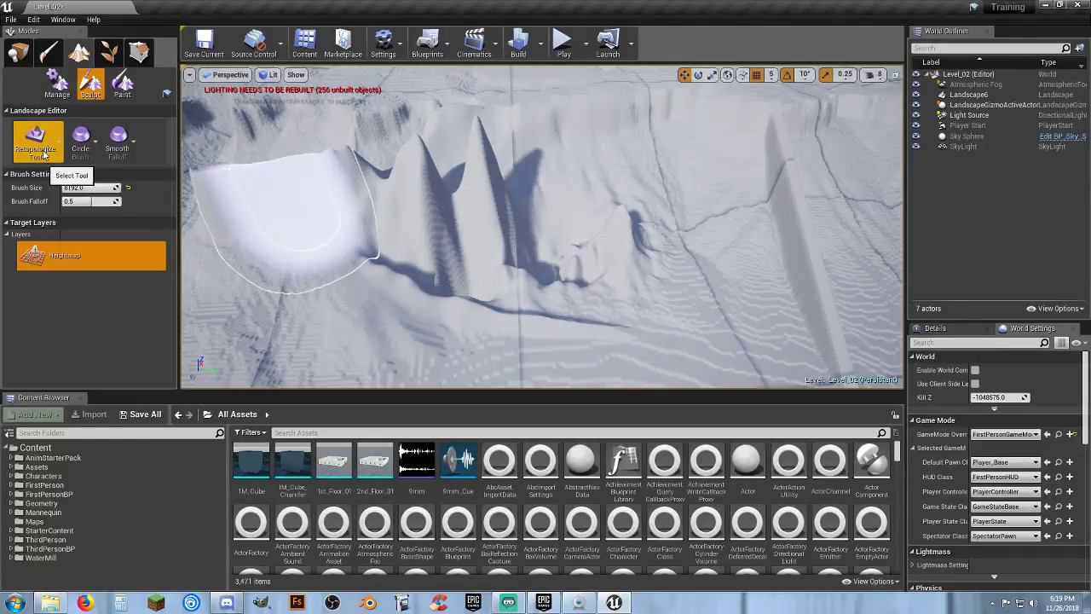
Retopologize the steep face of a spike at close range, and open the choice of sculpting tools
key(w)
mouse_move(458, 281)
right_down()
mouse_move(461, 328)
mouse_move(426, 273)
mouse_move(430, 230)
mouse_move(315, 243)
mouse_move(311, 200)
mouse_move(329, 173)
right_up()
key(w)
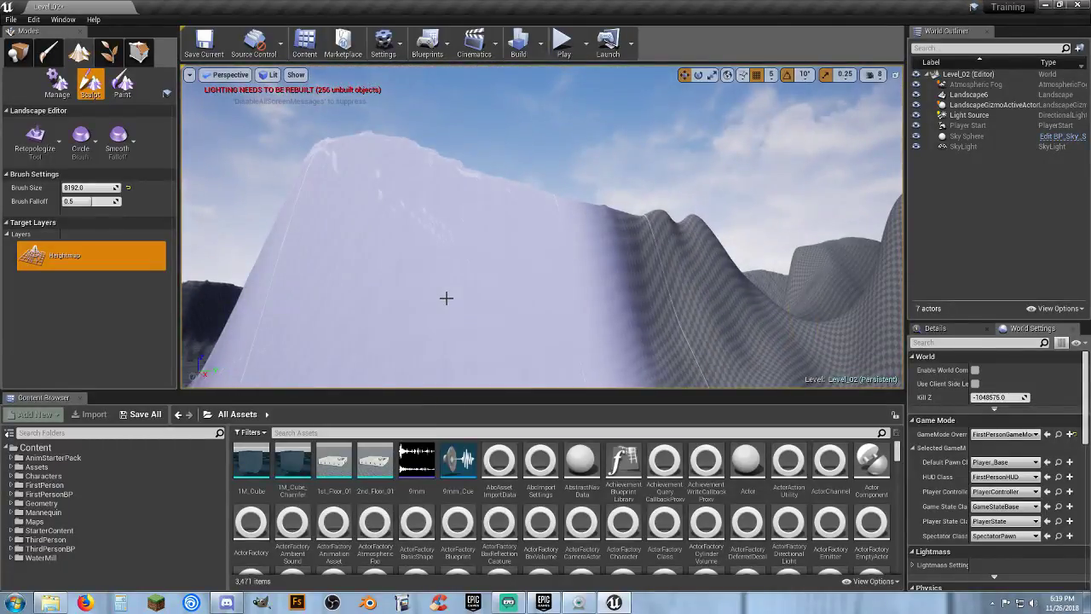
mouse_move(445, 298)
mouse_down()
mouse_move(755, 410)
mouse_move(581, 355)
mouse_move(538, 353)
mouse_up()
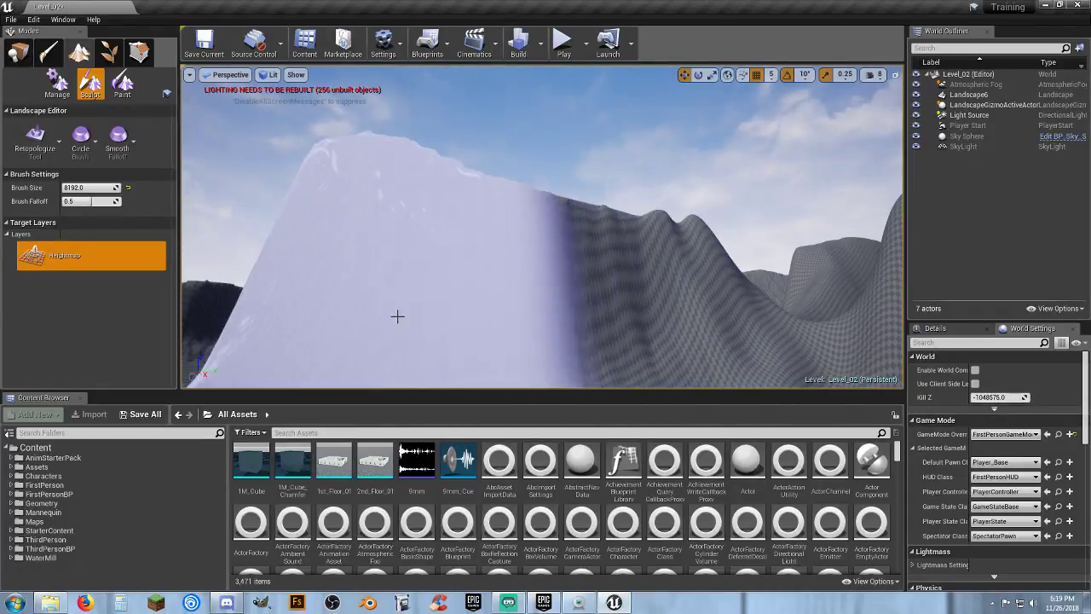
click(36, 140)
click(35, 145)
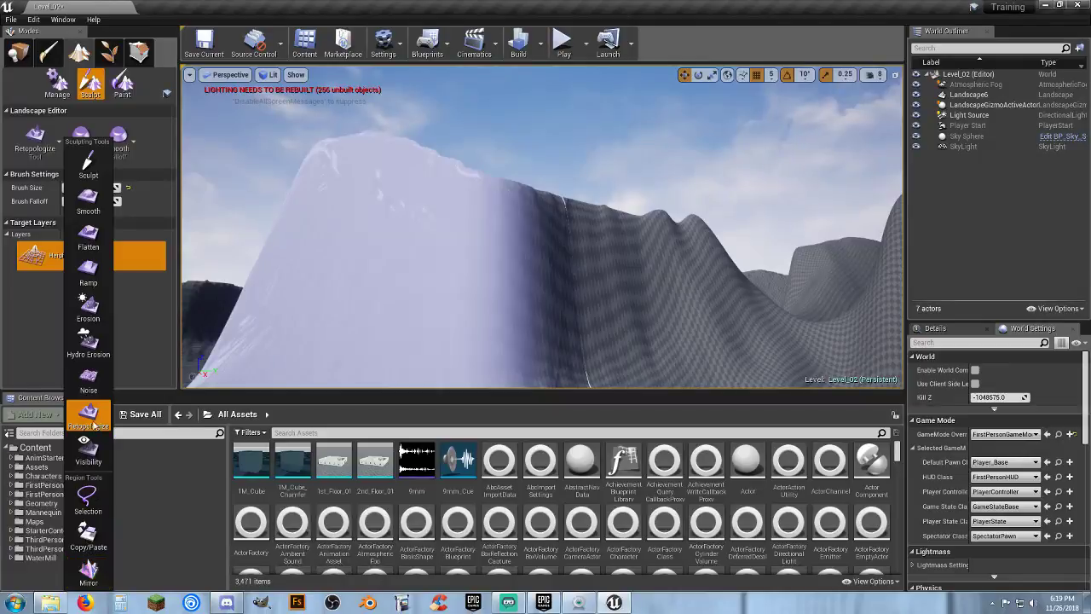
click(88, 199)
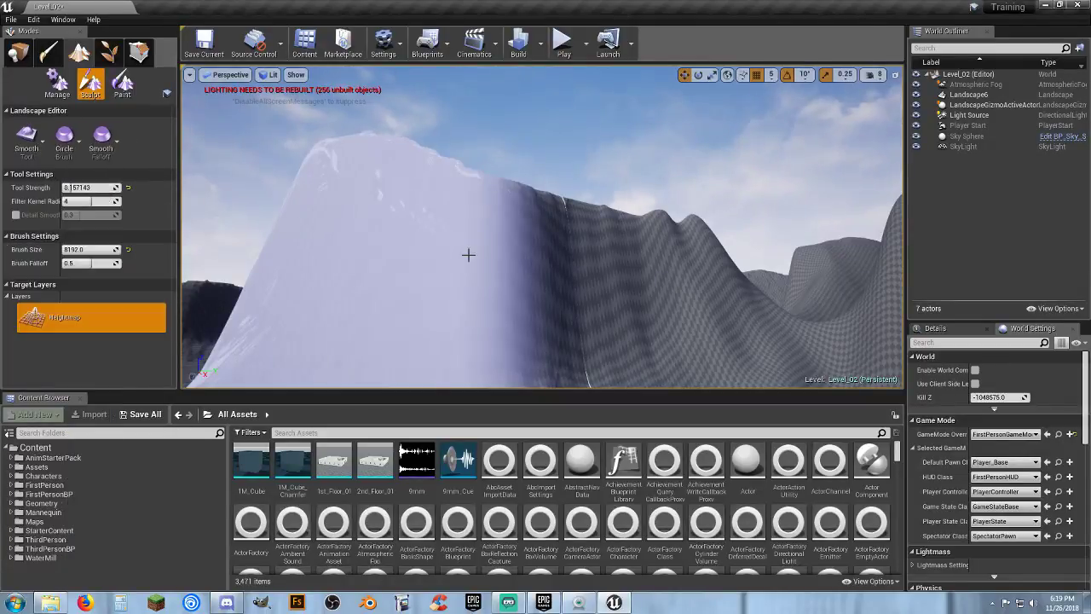
mouse_move(514, 188)
right_down()
mouse_move(514, 281)
mouse_move(514, 265)
right_up()
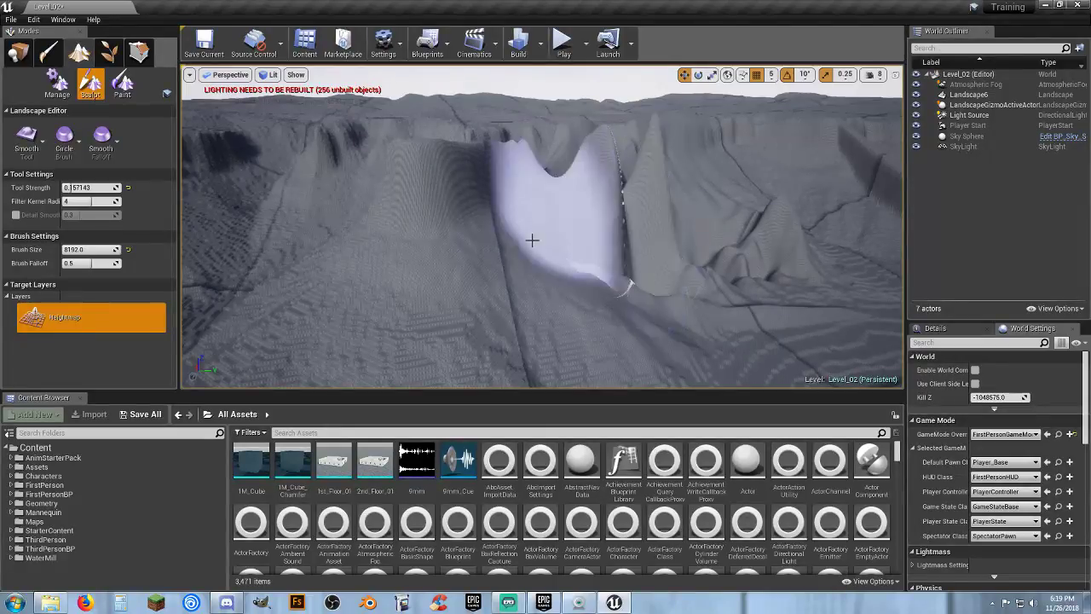
mouse_move(564, 294)
right_down()
mouse_move(820, 294)
mouse_move(846, 203)
mouse_move(846, 350)
mouse_move(822, 297)
right_up()
right_drag(537, 232, 566, 283)
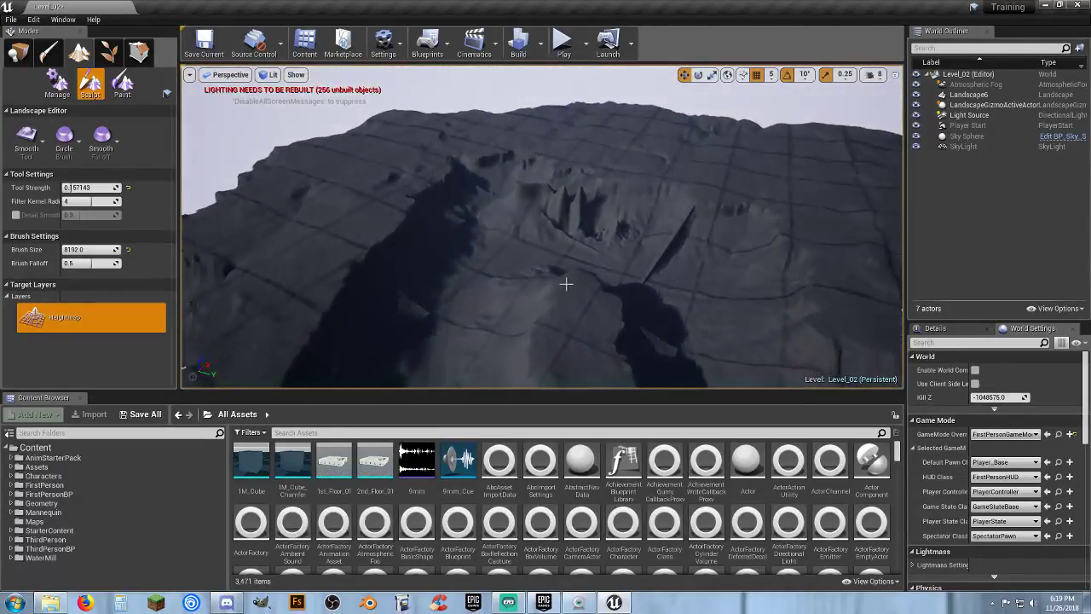
Delete the sculpted landscape together with its gizmo actor from Level_02
click(17, 55)
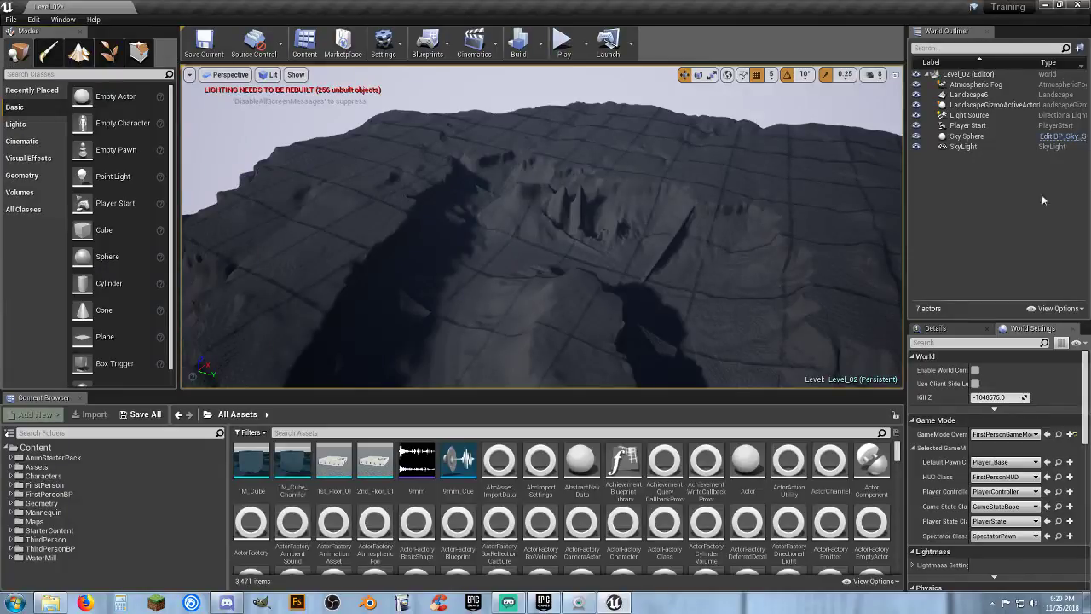
ctrl+click(980, 104)
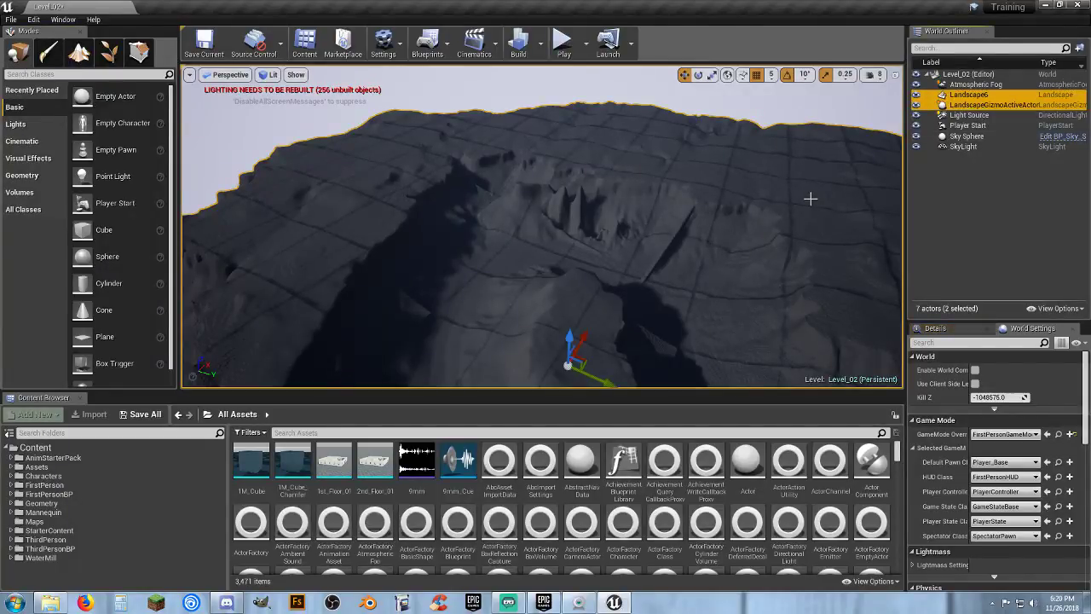
key(Delete)
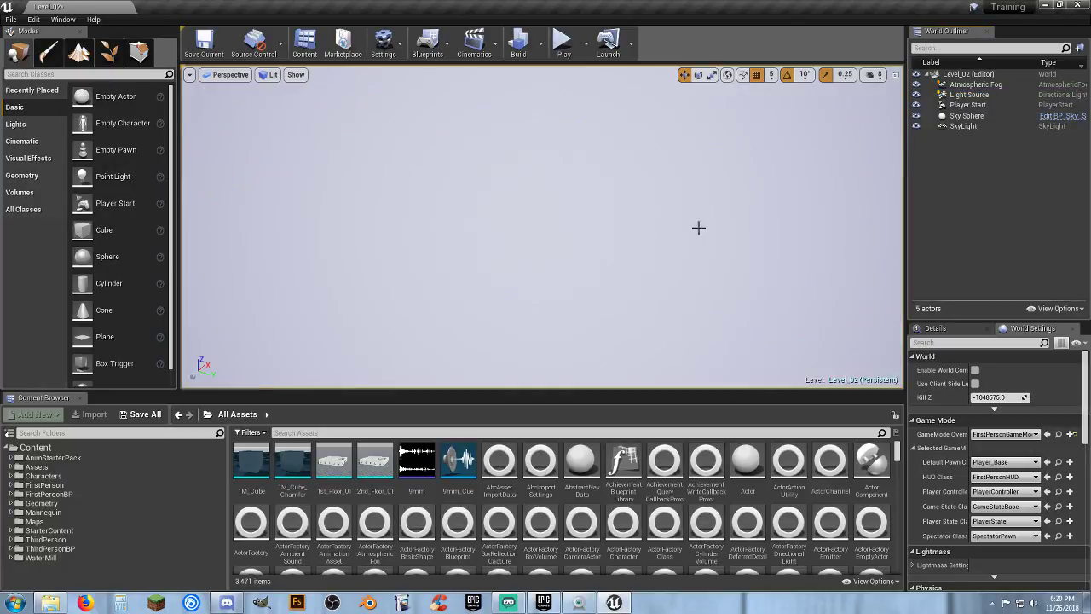
Create a new flat landscape with 2 by 2 components instead of importing a heightmap
click(78, 53)
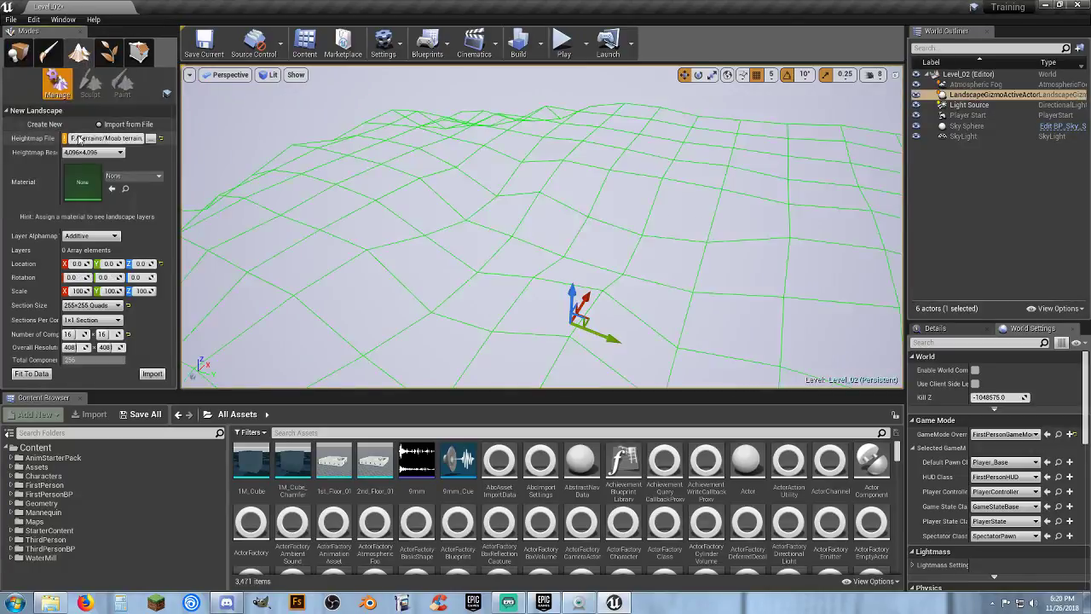
click(21, 126)
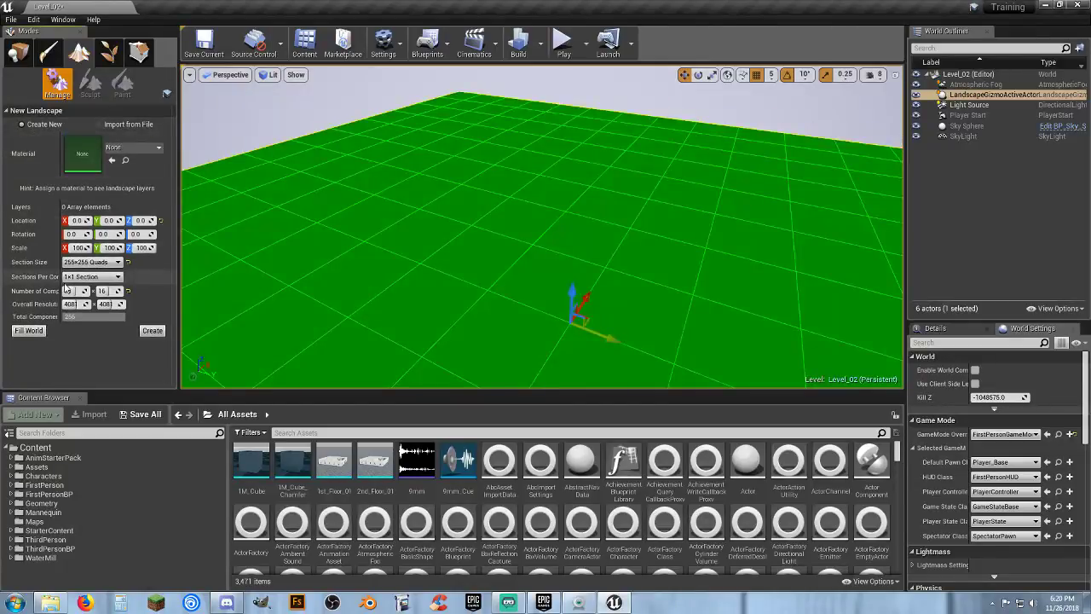
key(Tab)
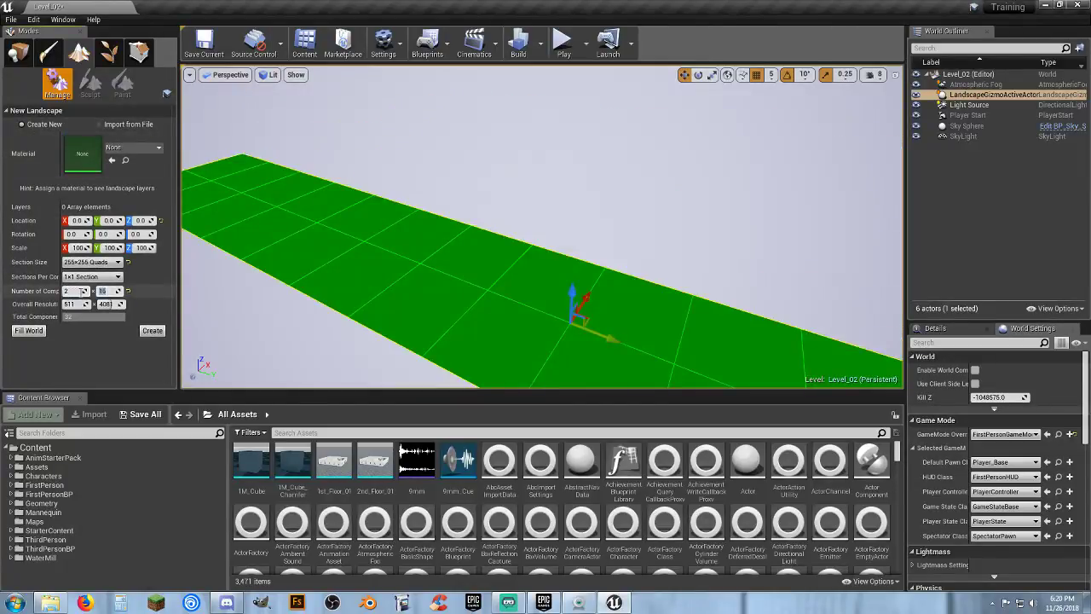
text(2)
key(Tab)
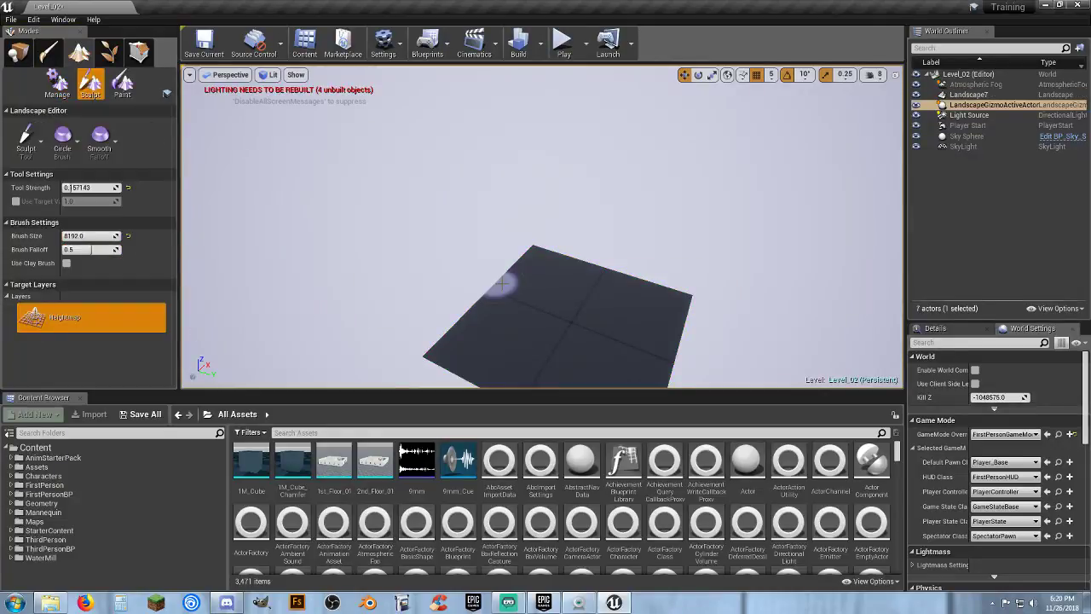
Leave landscape editing, select the new landscape actor and show its details
mouse_move(530, 284)
right_down()
mouse_move(530, 339)
mouse_move(550, 349)
mouse_move(552, 370)
mouse_move(500, 361)
right_up()
key(w)
key(w)
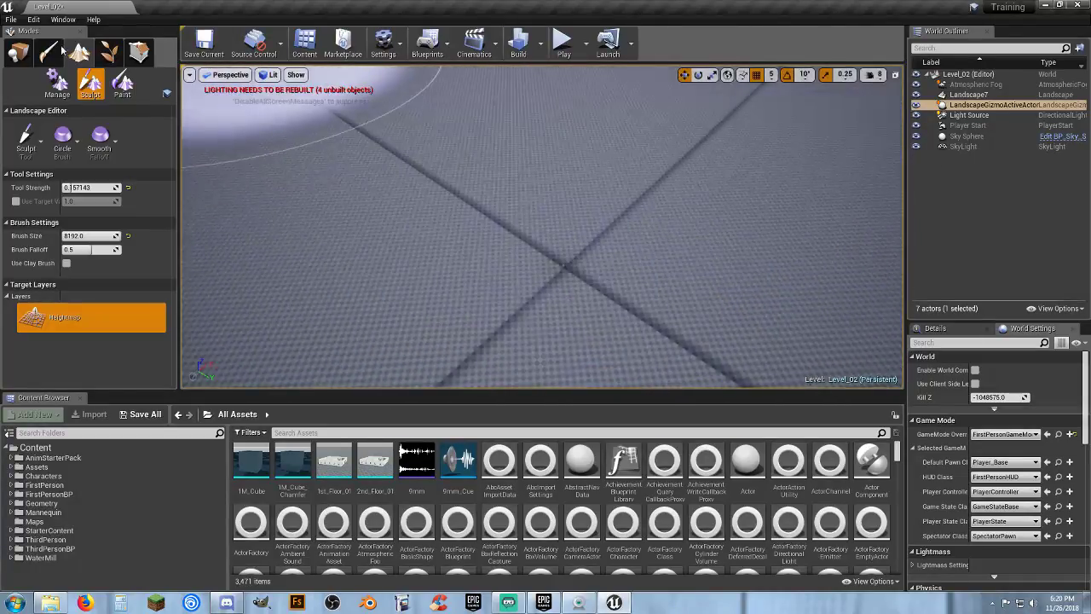
click(17, 53)
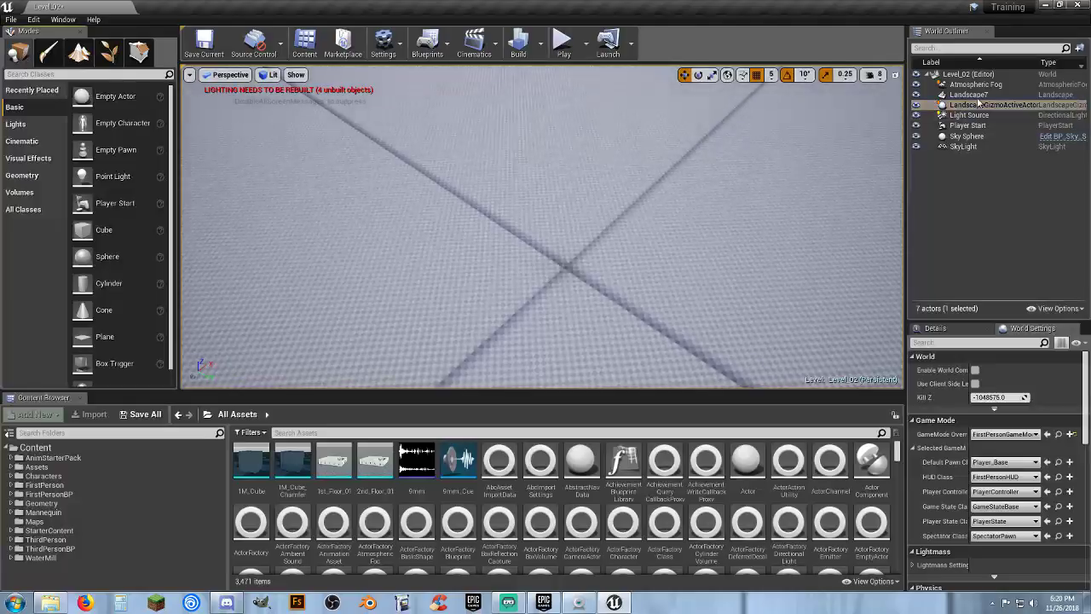
click(970, 95)
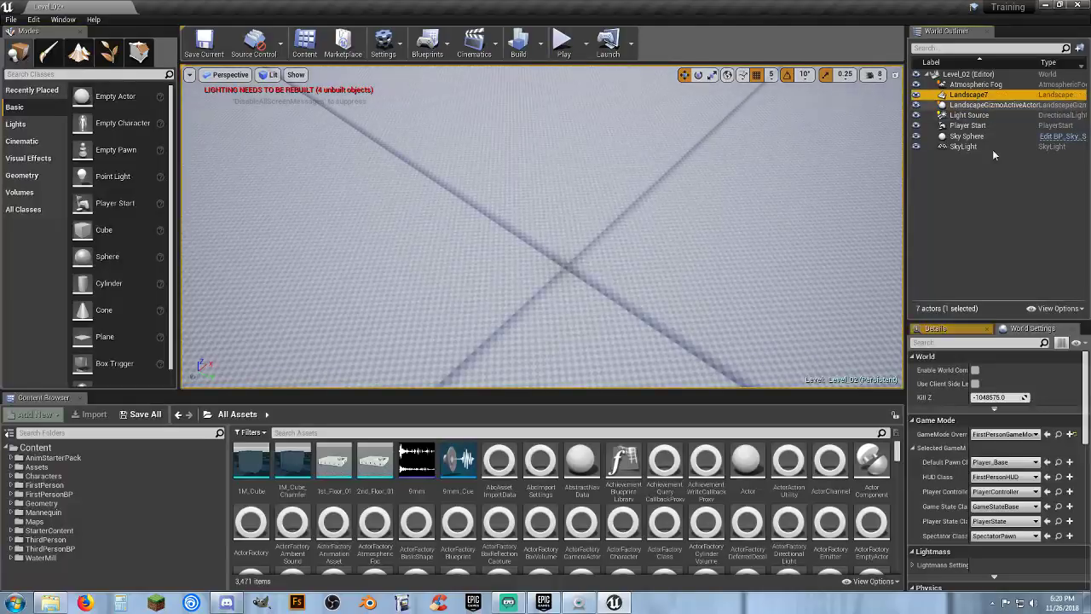
click(936, 328)
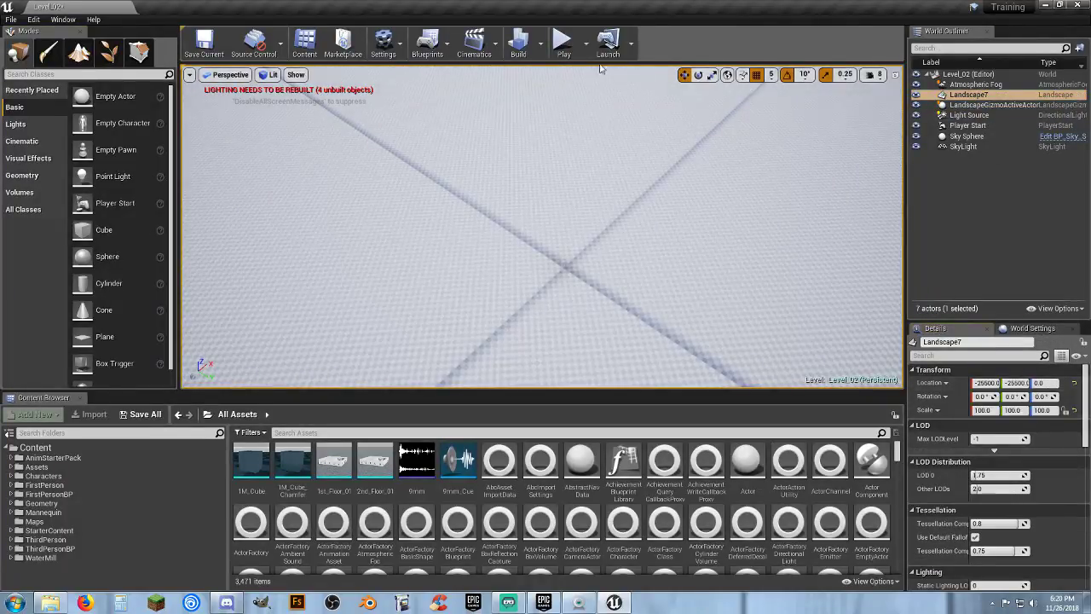
Play-test the level on the flat landscape with a jump, and stop the session
click(563, 43)
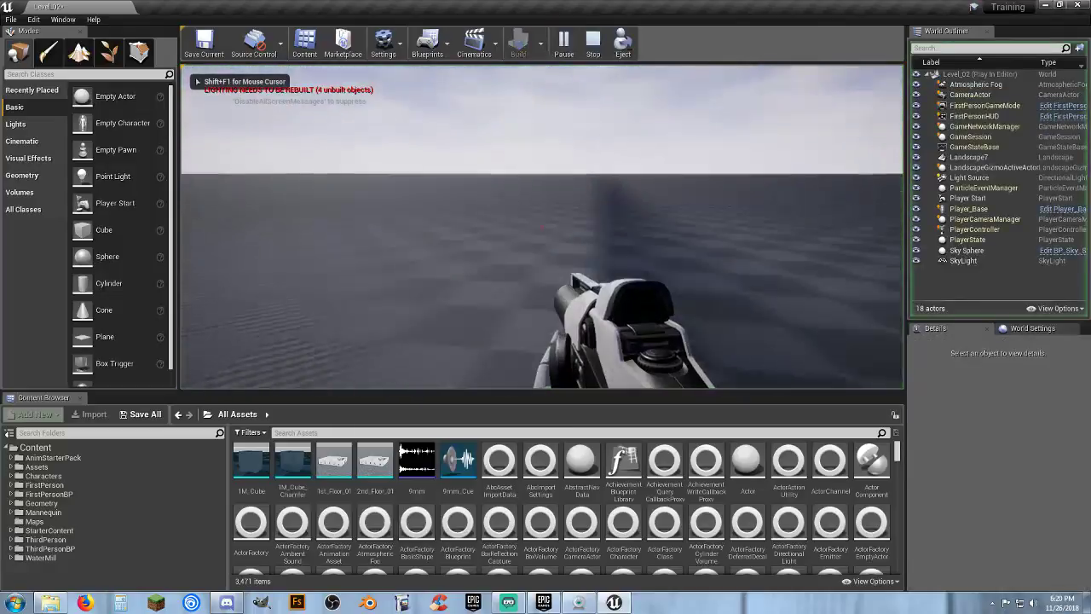
key(space)
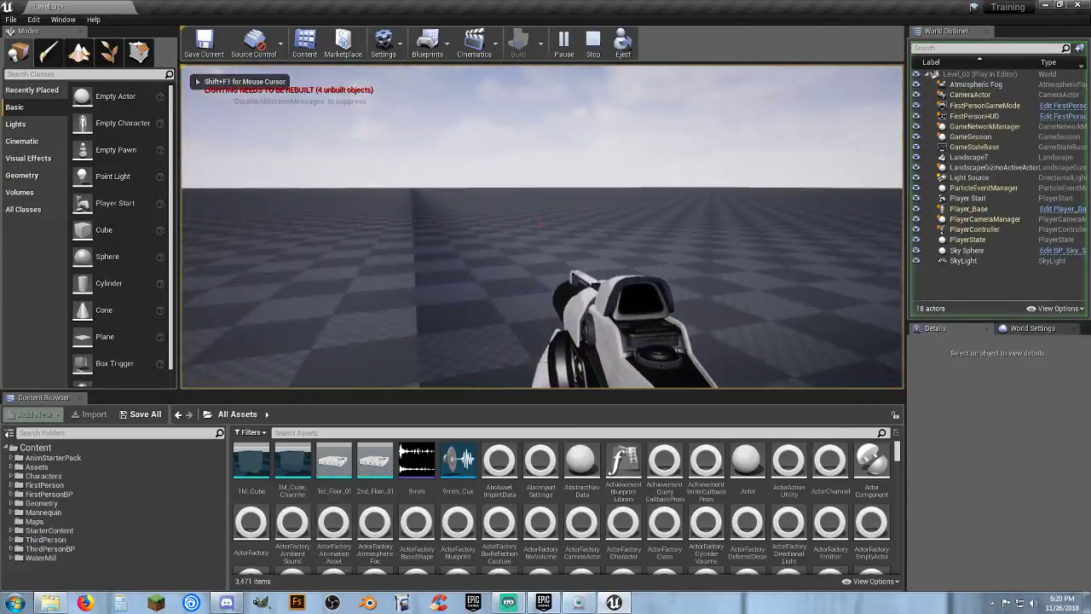
key(Escape)
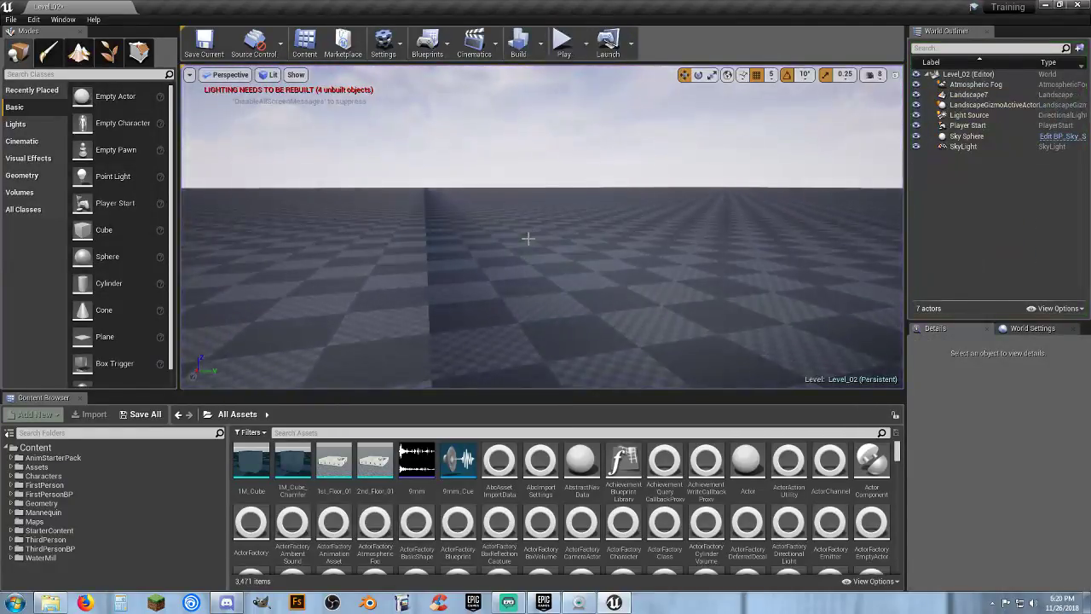
Place an additive geometry box brush on the landscape near the crossing of the component seams
right_drag(542, 227, 510, 269)
key(d)
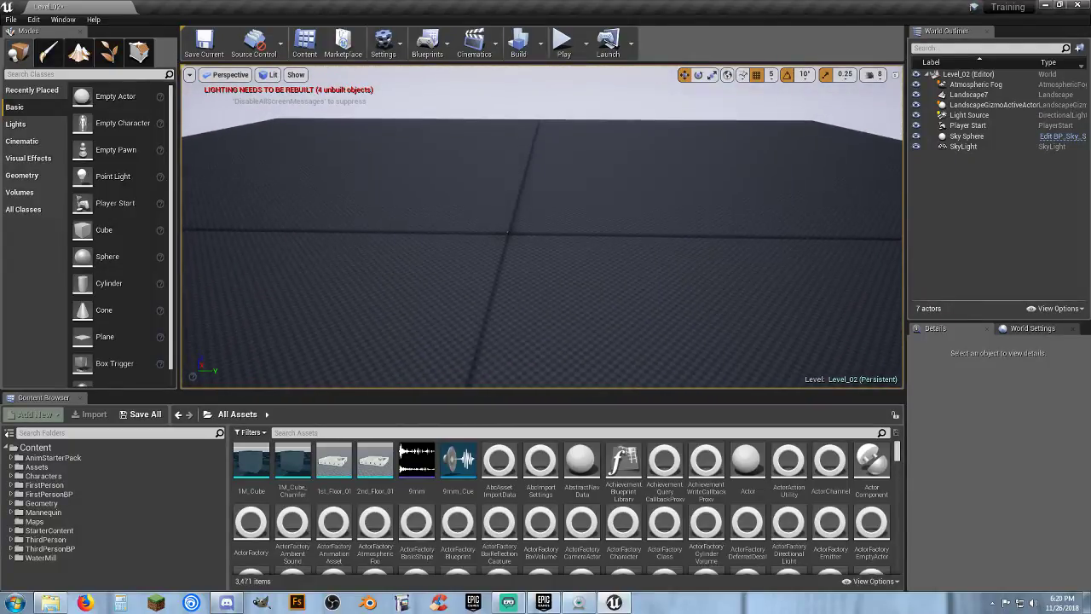
key(w)
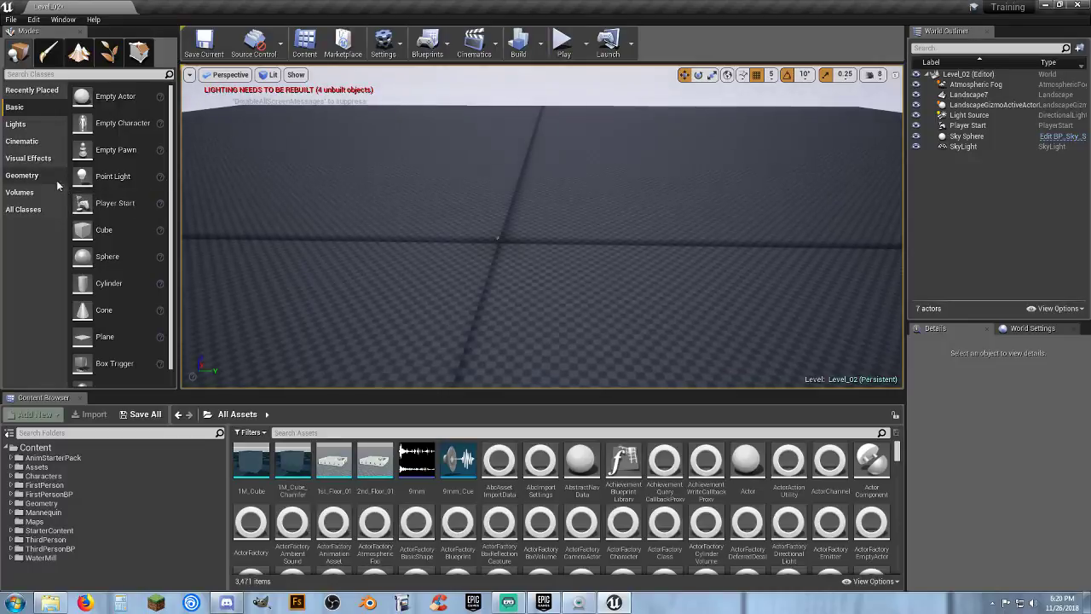
click(32, 176)
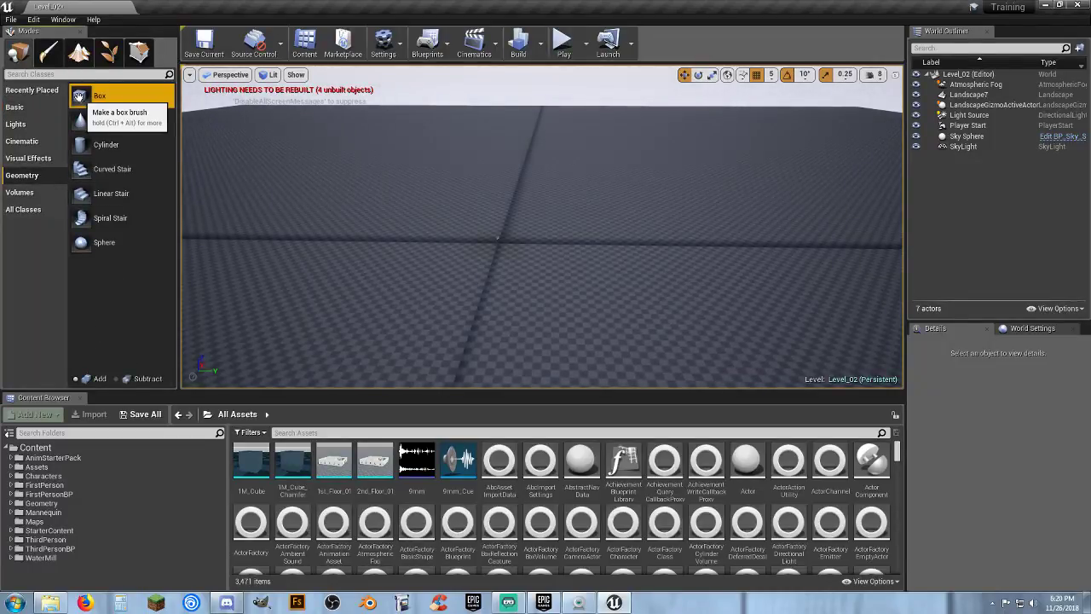
drag(80, 95, 297, 154)
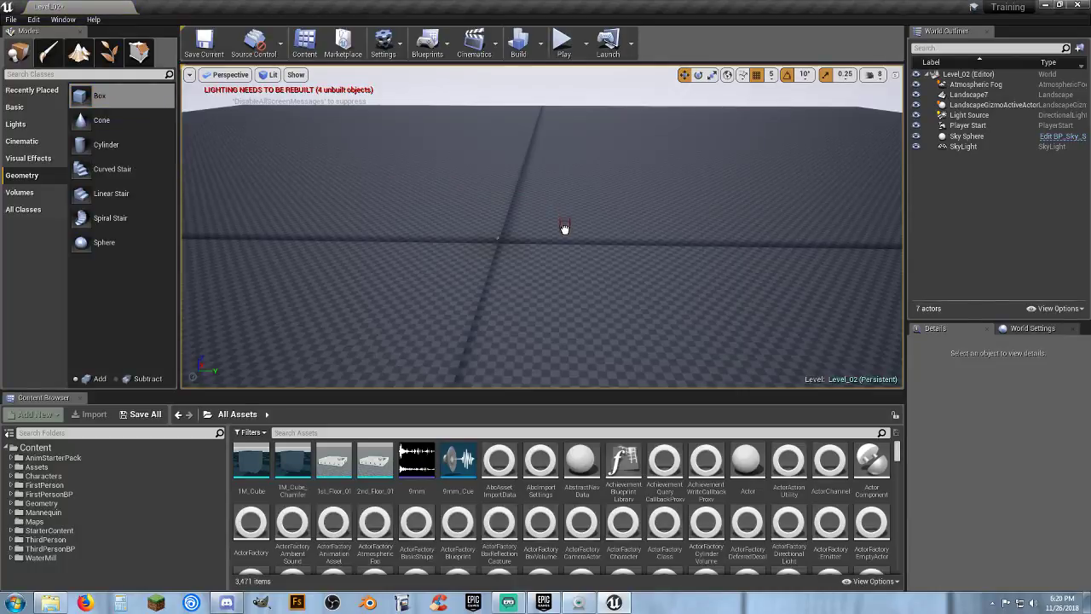
drag(558, 232, 558, 231)
Lower the camera speed to 4 and bring the box brush into close view from several sides
key(w)
mouse_move(559, 231)
right_down()
mouse_move(648, 252)
mouse_move(597, 227)
mouse_move(656, 227)
right_up()
key(s)
key(a)
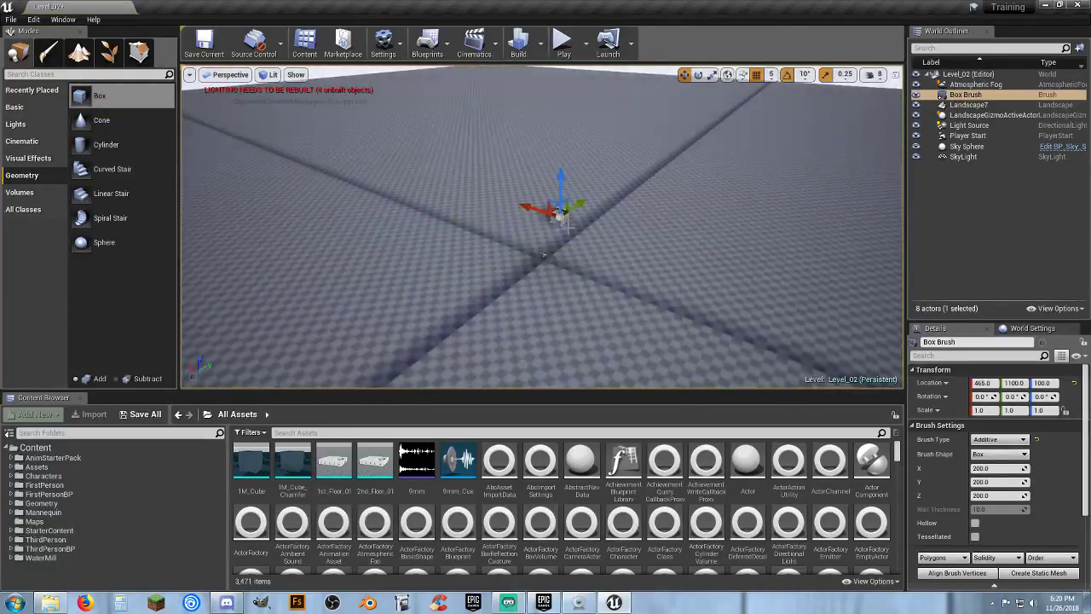
click(877, 77)
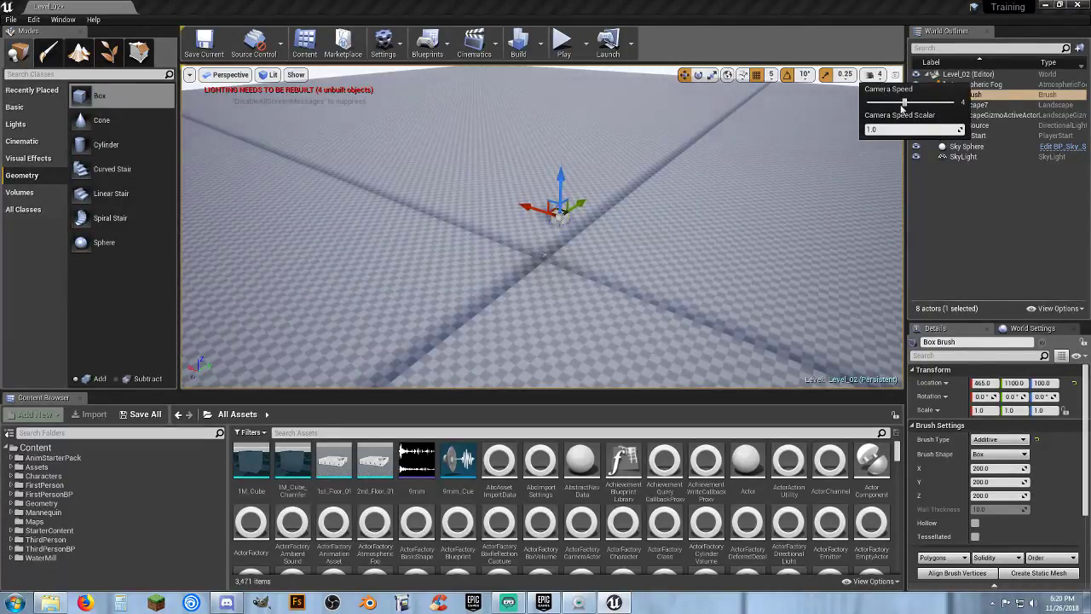
mouse_move(707, 162)
right_down()
mouse_move(692, 164)
mouse_move(688, 142)
mouse_move(711, 152)
mouse_move(697, 144)
right_up()
key(w)
key(w)
key(w)
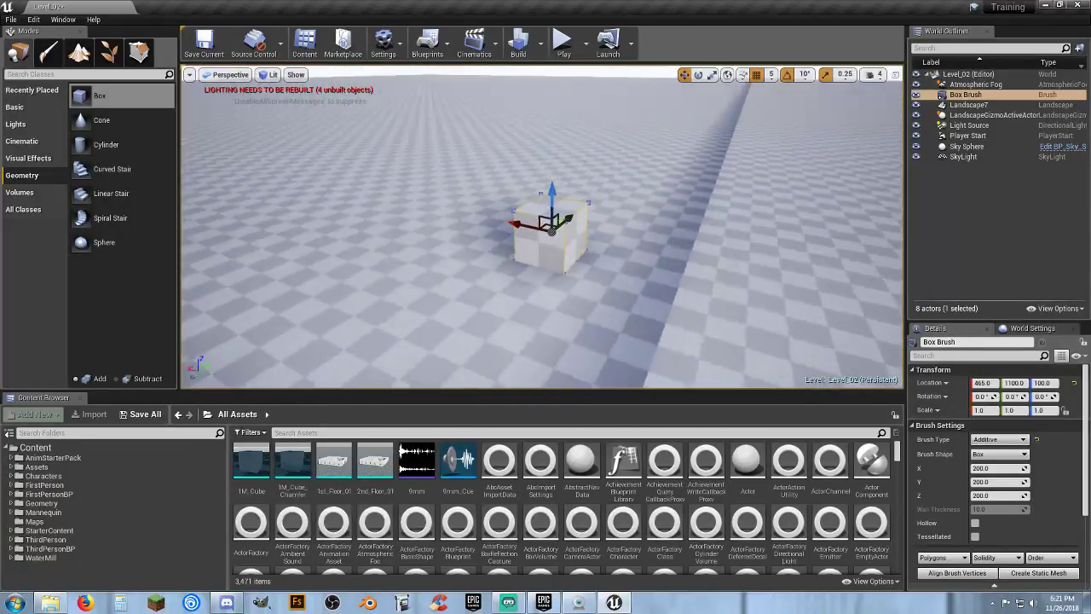
mouse_move(535, 342)
right_down()
mouse_move(580, 344)
mouse_move(684, 172)
right_up()
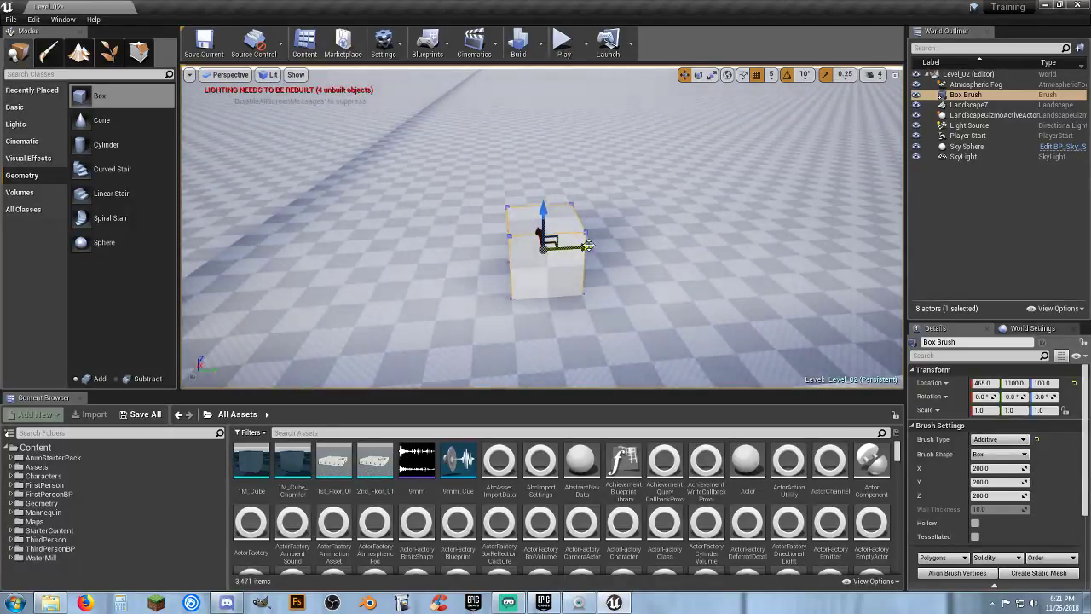
right_drag(587, 245, 647, 247)
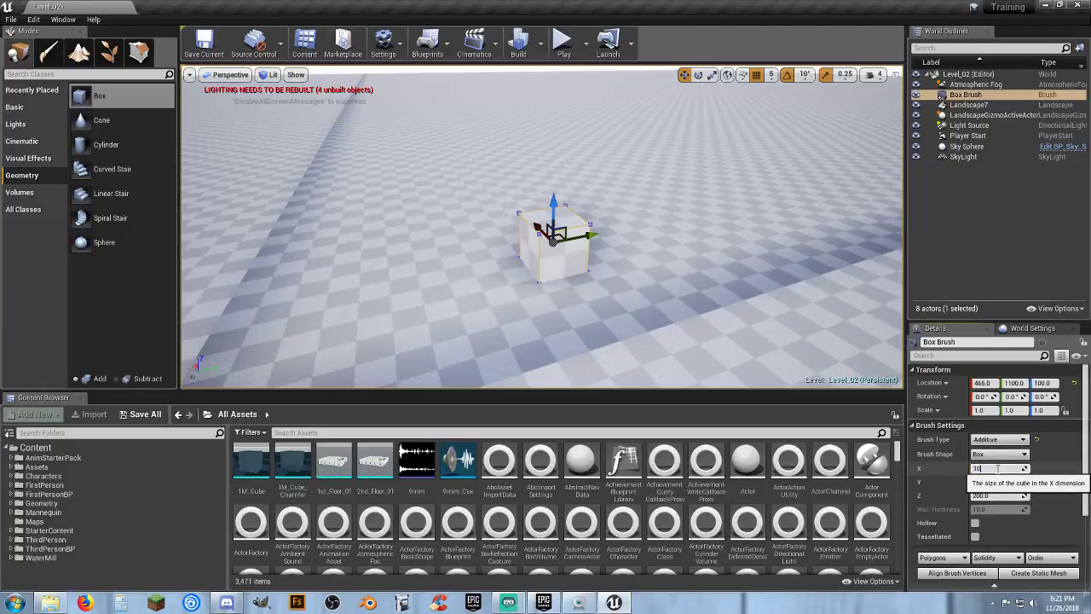
Set the box brush's X, Y and Z dimensions to 1000 each
key(Return)
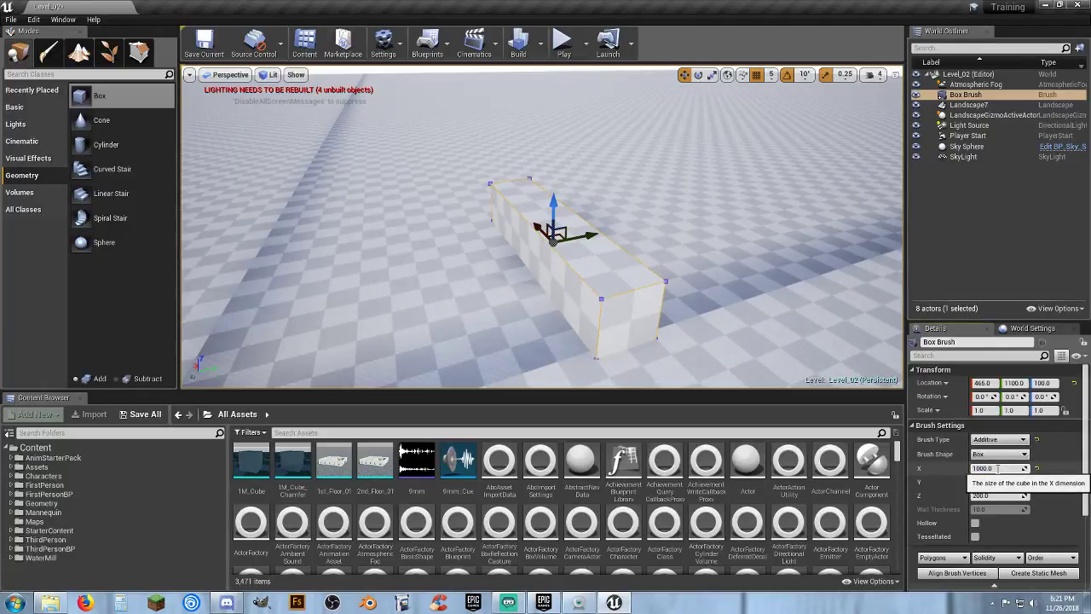
key(Tab)
text(100)
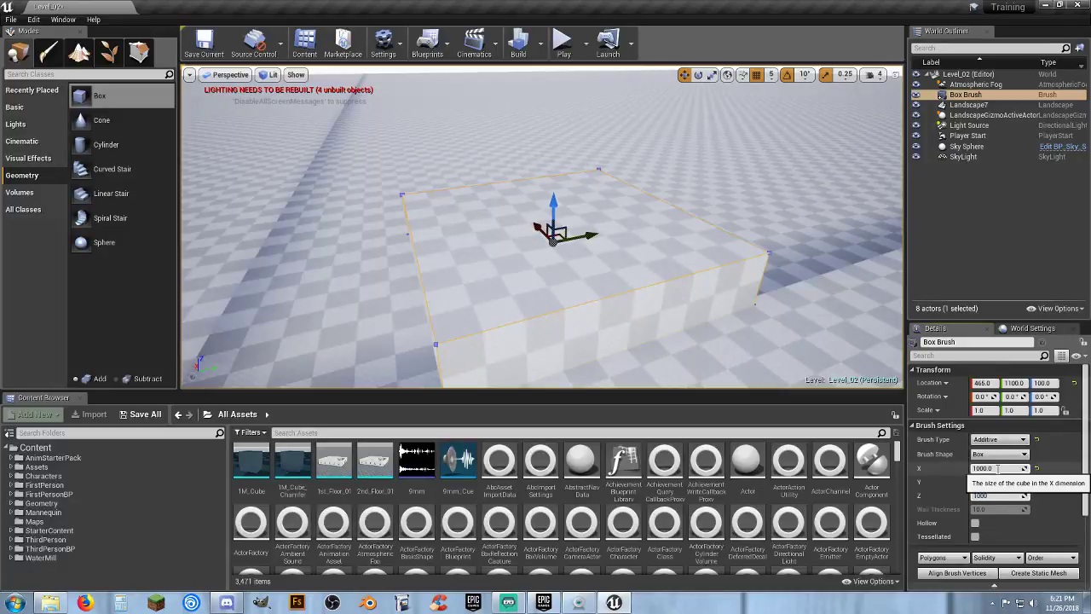
text(0)
key(Return)
key(Return)
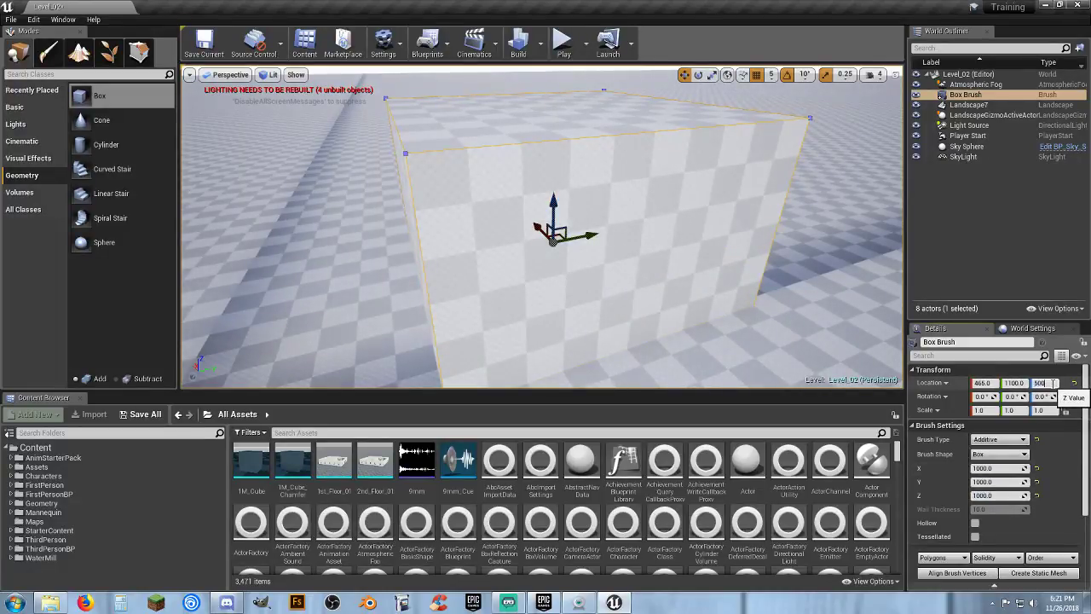
Set the box brush's Z location to 500 and frame the whole box in the view
key(Return)
right_drag(782, 328, 435, 335)
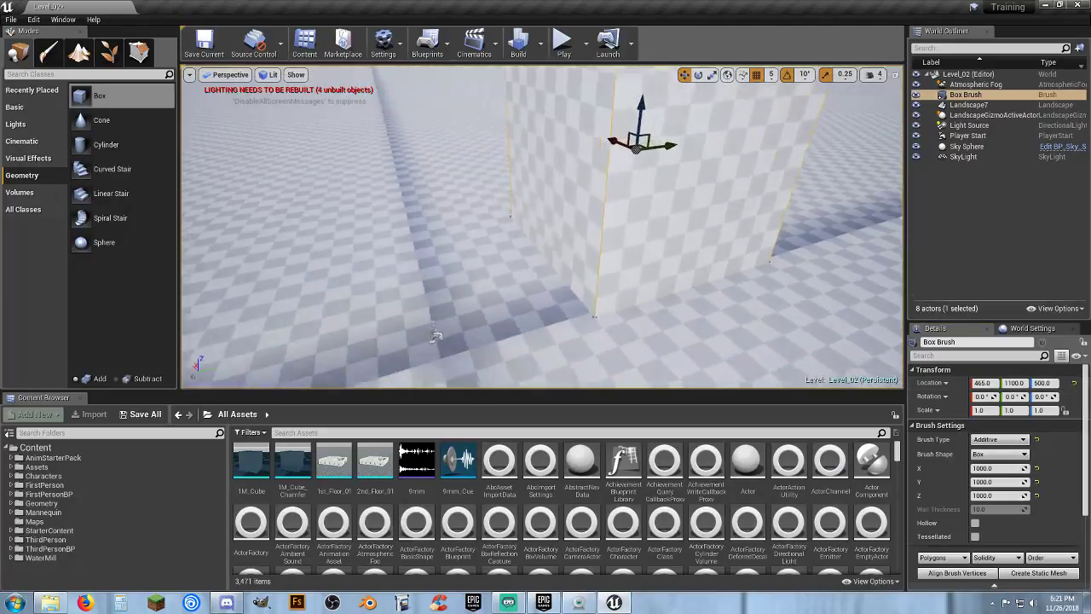
key(f)
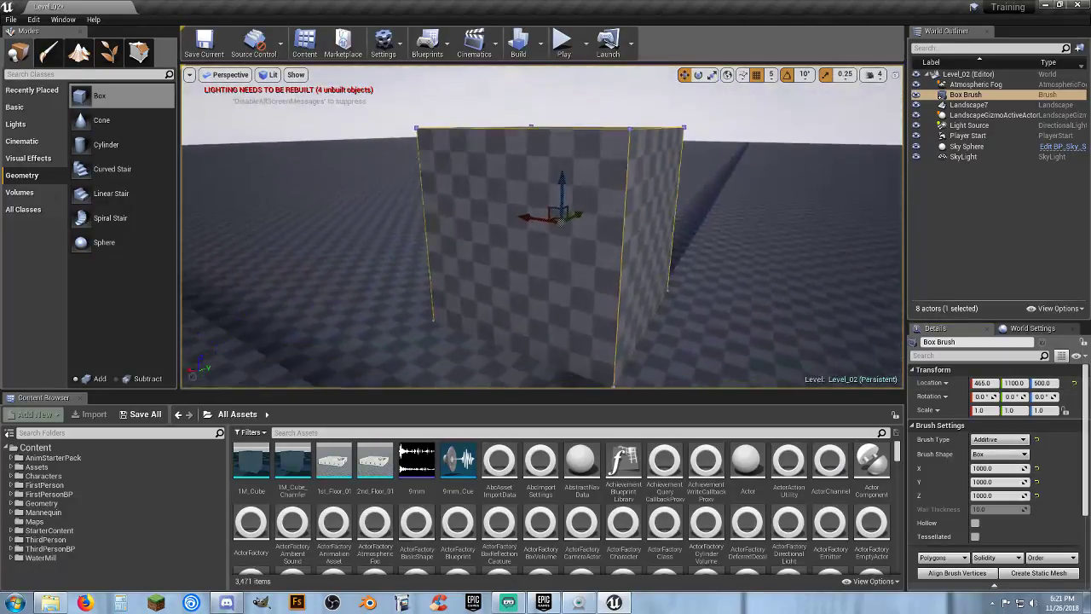
Switch to geometry editing and extrude one vertical side face of the box brush outward
click(139, 54)
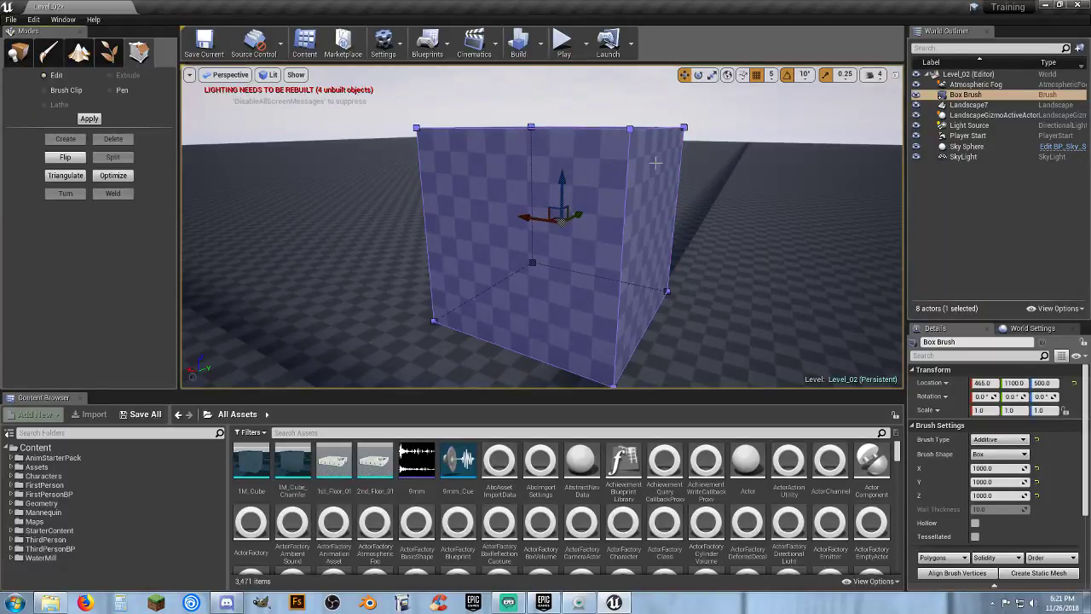
click(654, 235)
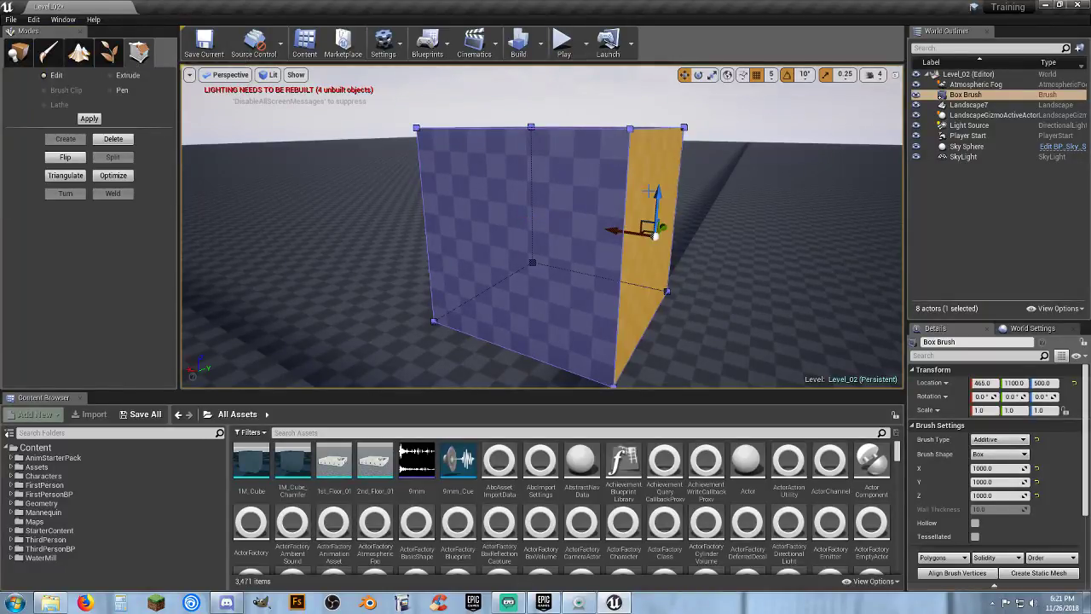
click(125, 76)
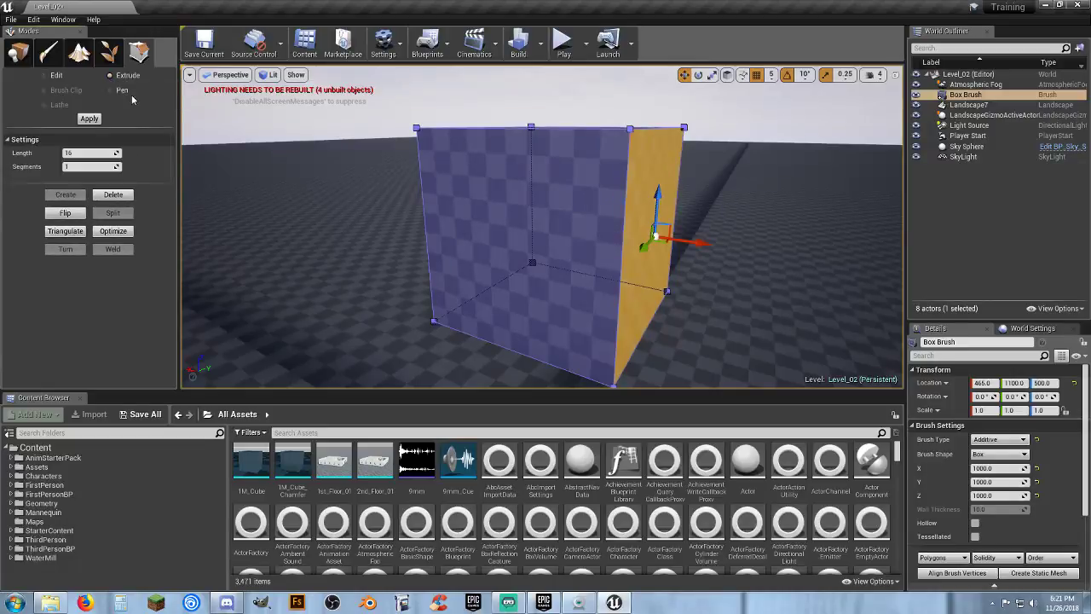
drag(701, 244, 888, 266)
mouse_move(742, 322)
right_down()
mouse_move(843, 322)
mouse_move(741, 322)
mouse_move(645, 287)
right_up()
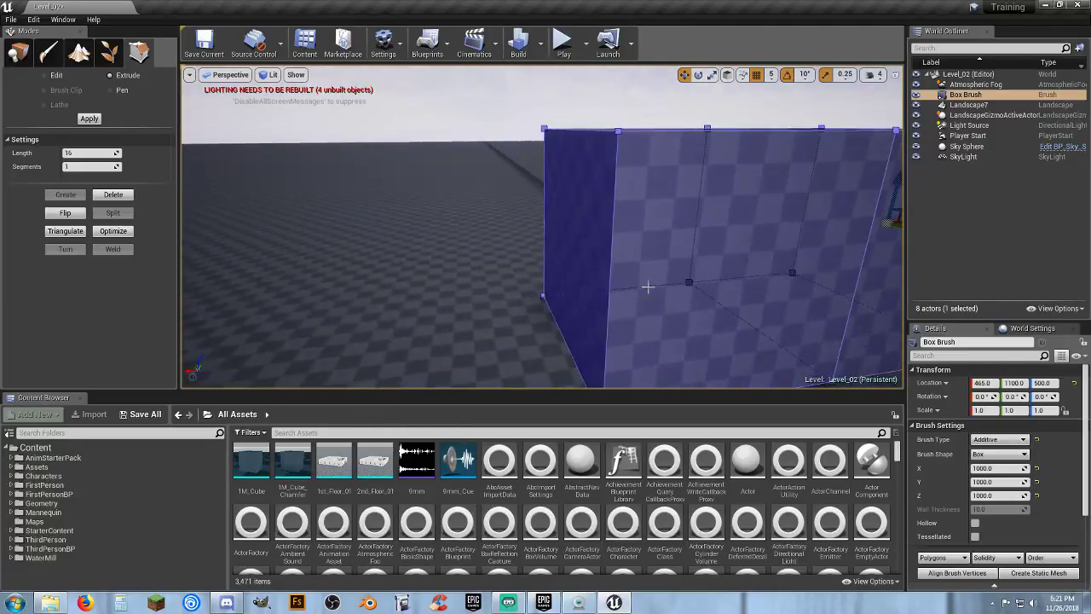
Extrude further vertical faces of the box brush outward to form a U-shaped block with two parallel arms
click(591, 262)
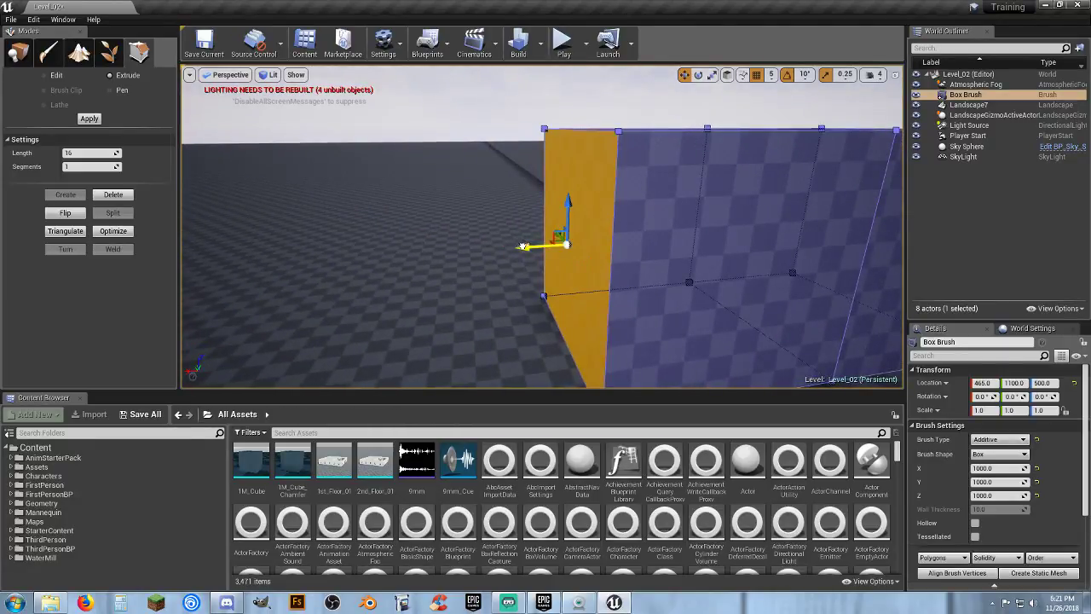
drag(522, 247, 266, 249)
mouse_move(606, 295)
right_down()
mouse_move(655, 285)
mouse_move(613, 207)
mouse_move(547, 198)
right_up()
click(371, 248)
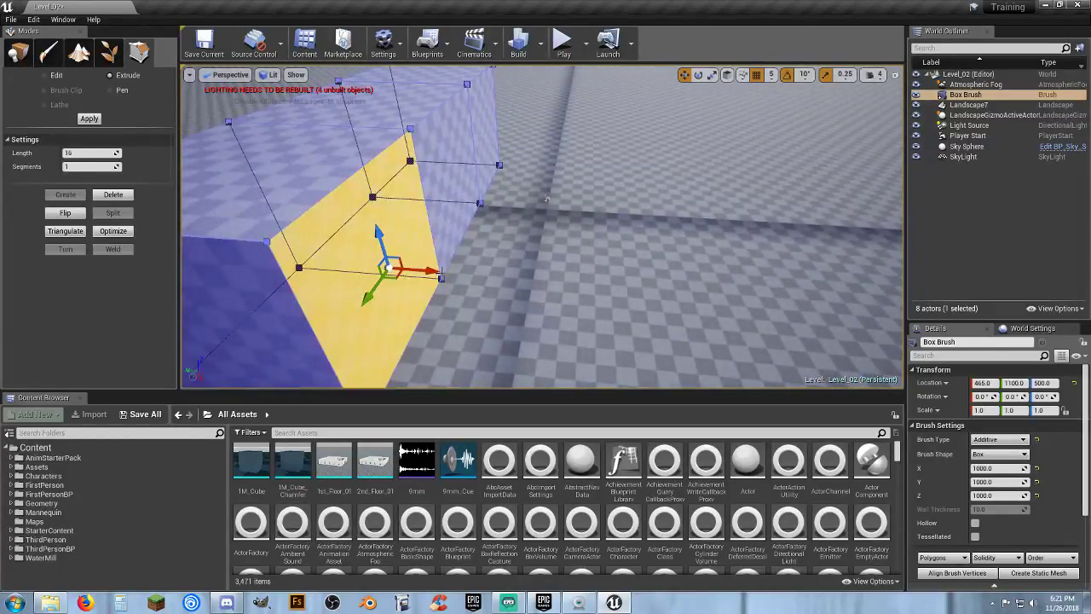
drag(433, 271, 666, 290)
right_drag(725, 261, 583, 221)
click(583, 222)
drag(557, 219, 676, 301)
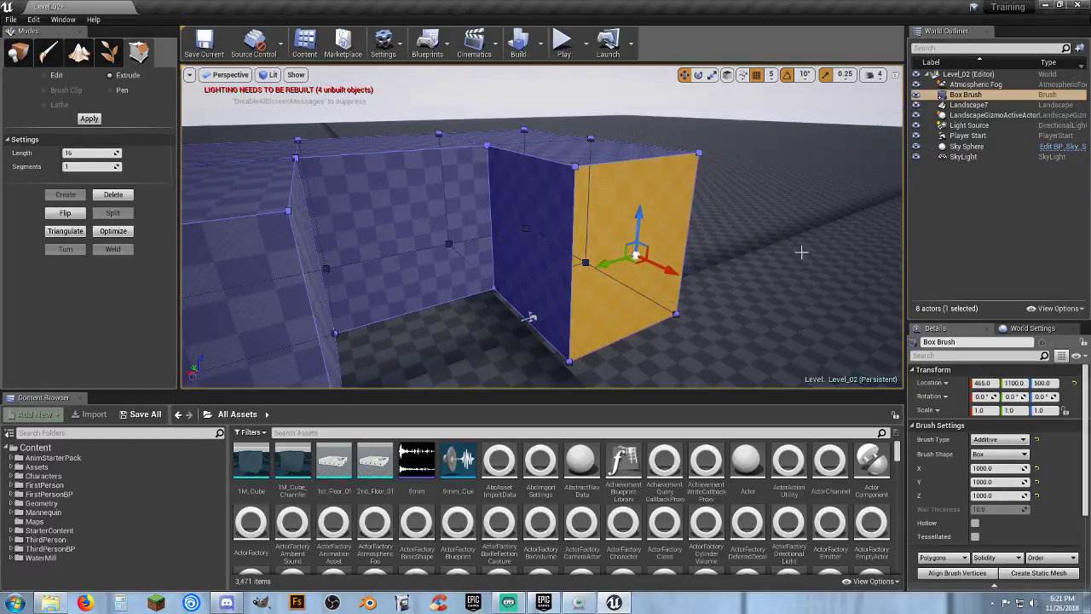
Move the Player Start along the ground in the gap between the arms and reselect the box brush
click(967, 135)
drag(492, 326, 408, 367)
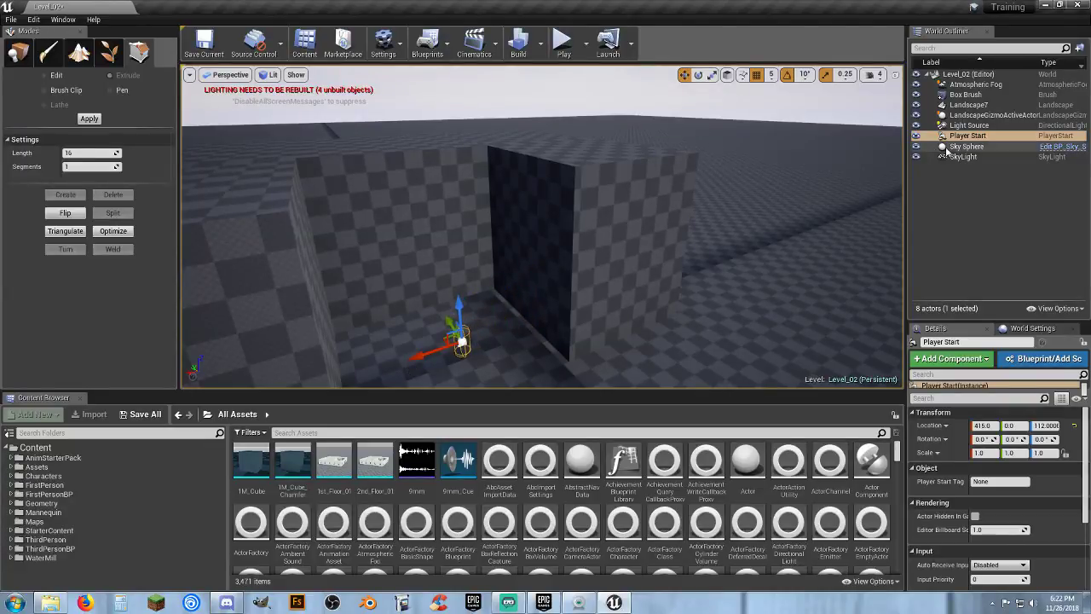
click(965, 95)
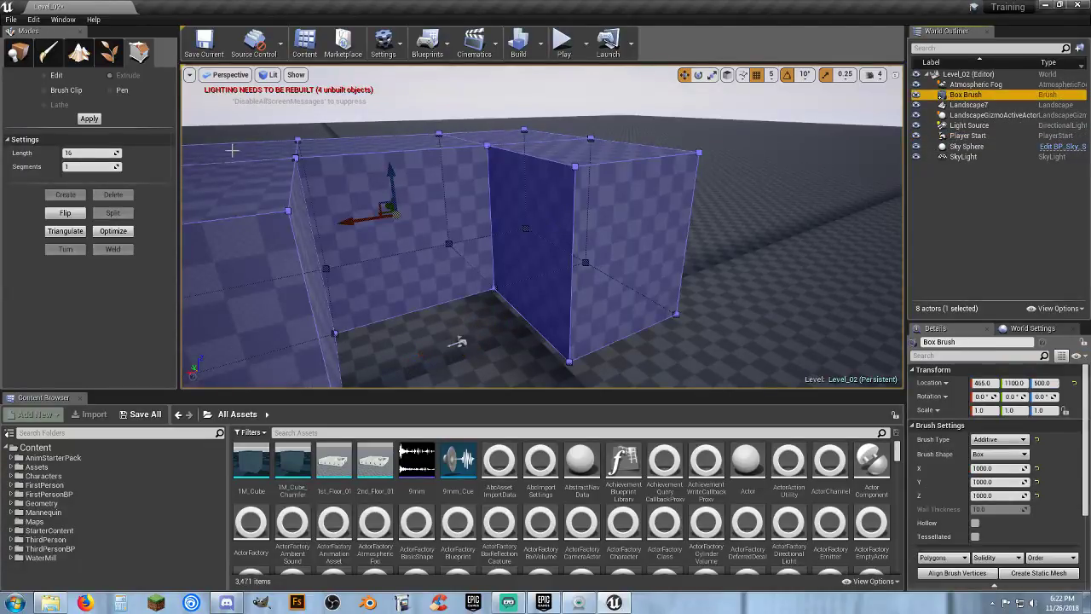
In Edit mode, lower both top end corner vertices and the inner top corner vertex of one arm to slope it into a ramp
click(575, 167)
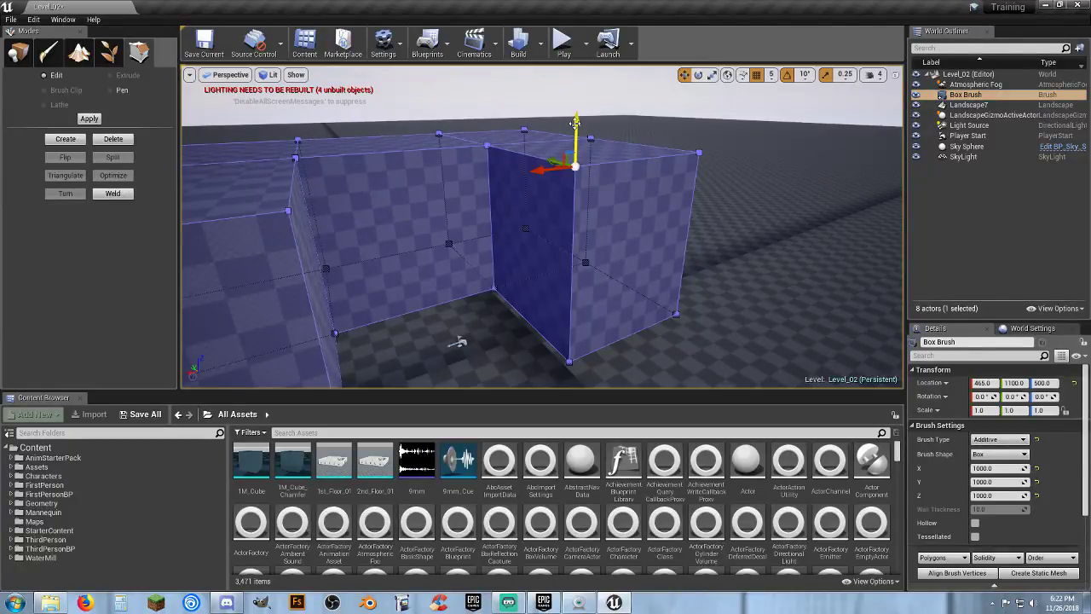
drag(575, 123, 569, 295)
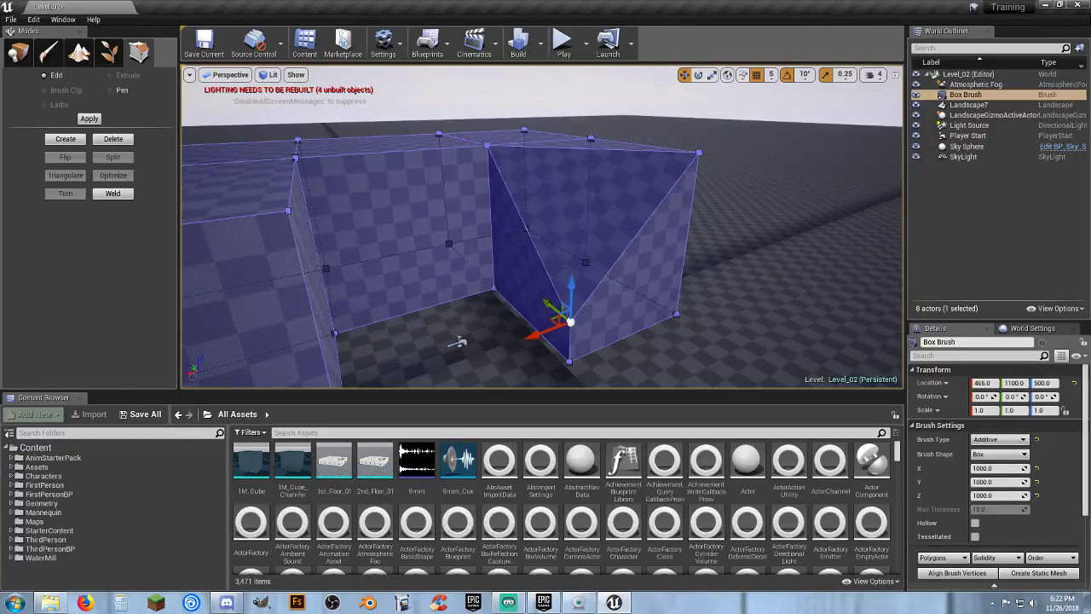
click(486, 147)
mouse_move(486, 147)
mouse_down()
mouse_move(469, 177)
mouse_move(473, 214)
mouse_move(448, 245)
mouse_move(446, 236)
mouse_move(486, 232)
mouse_up()
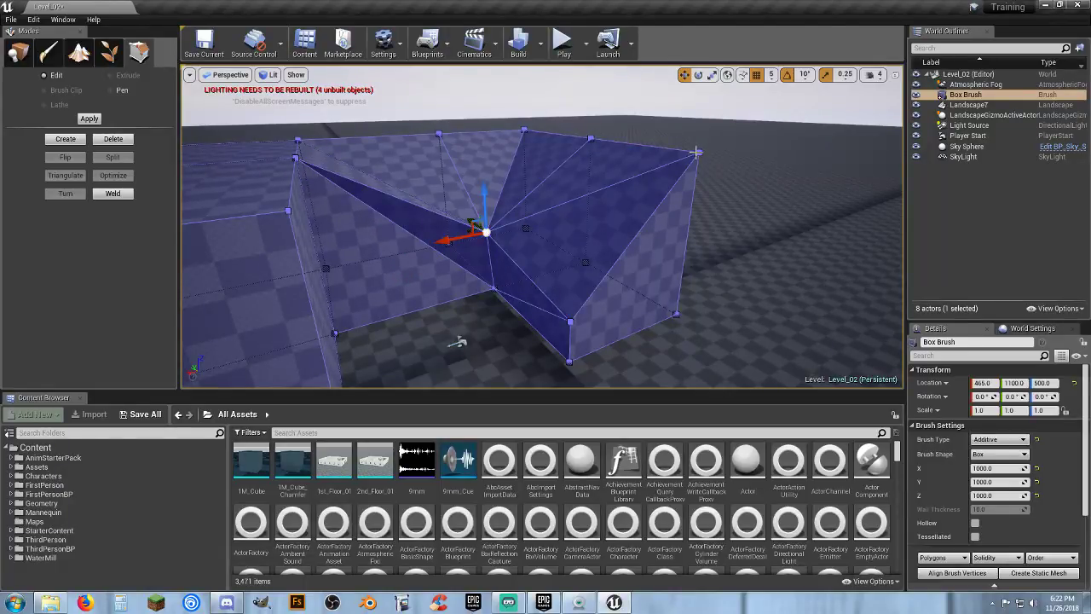
mouse_move(696, 153)
right_down()
mouse_move(568, 149)
mouse_move(713, 159)
right_up()
key(d)
mouse_move(730, 142)
mouse_down()
mouse_move(720, 274)
mouse_move(663, 290)
mouse_up()
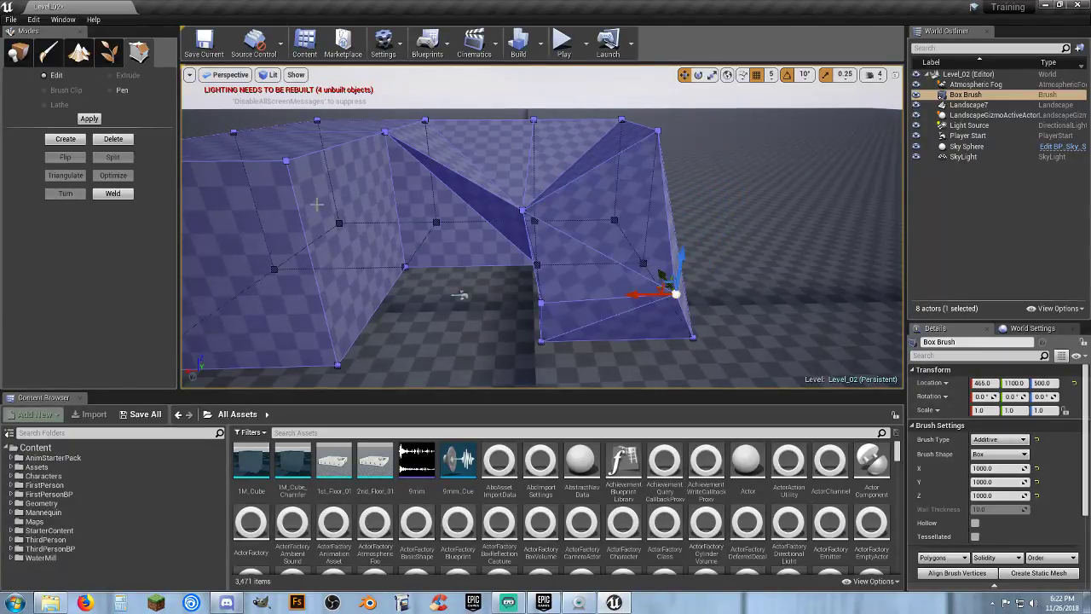
Lower the two top end corner vertices and the inner top corner vertex of the opposite arm
click(243, 161)
drag(384, 145, 209, 151)
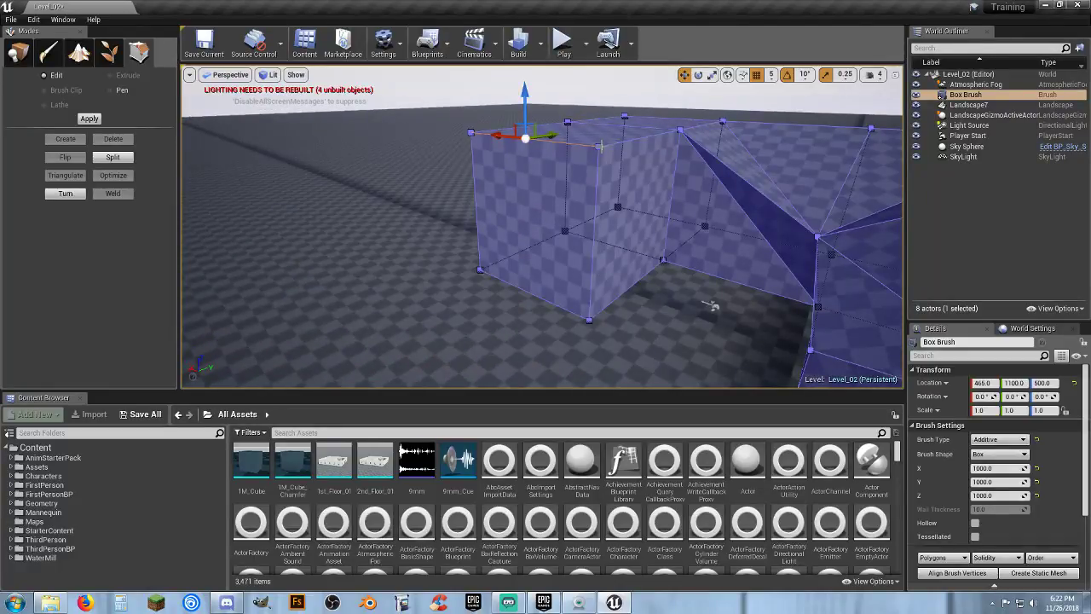
click(599, 146)
drag(599, 110, 592, 221)
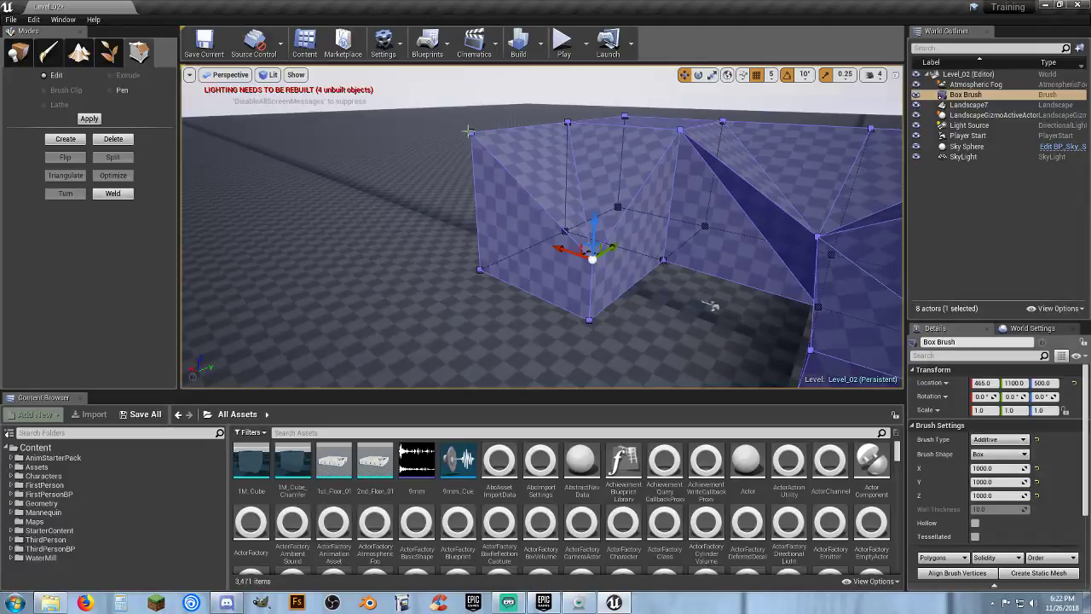
drag(468, 88, 476, 198)
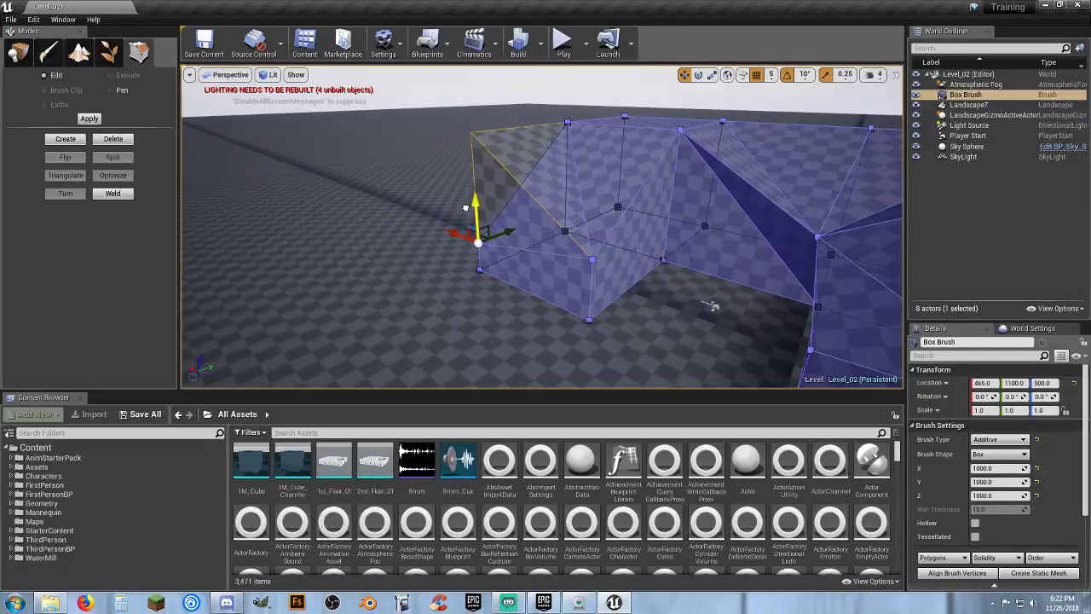
click(679, 130)
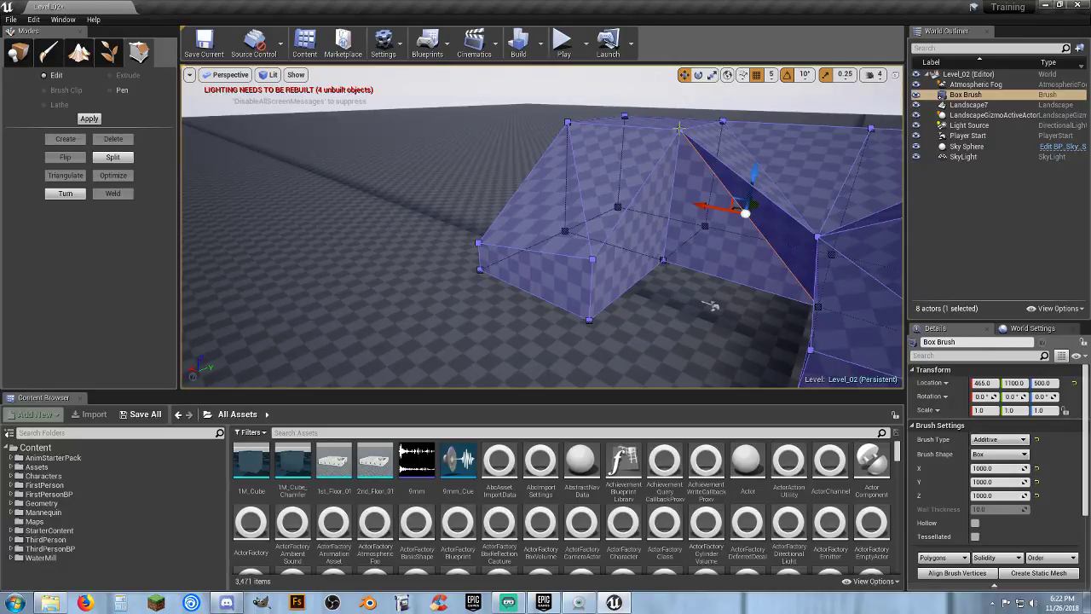
click(679, 129)
drag(685, 91, 678, 149)
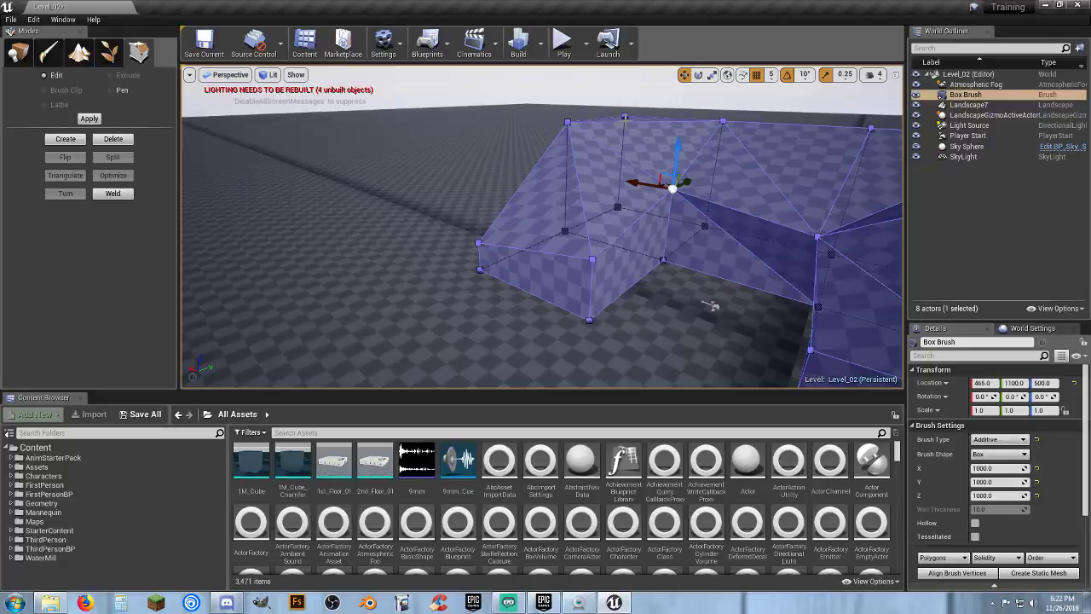
Raise the diagonal edge that crosses the top of the second arm from its outer vertex to the inner corner
click(638, 119)
mouse_move(637, 134)
right_down()
mouse_move(668, 68)
mouse_move(682, 107)
mouse_move(604, 212)
right_up()
click(628, 290)
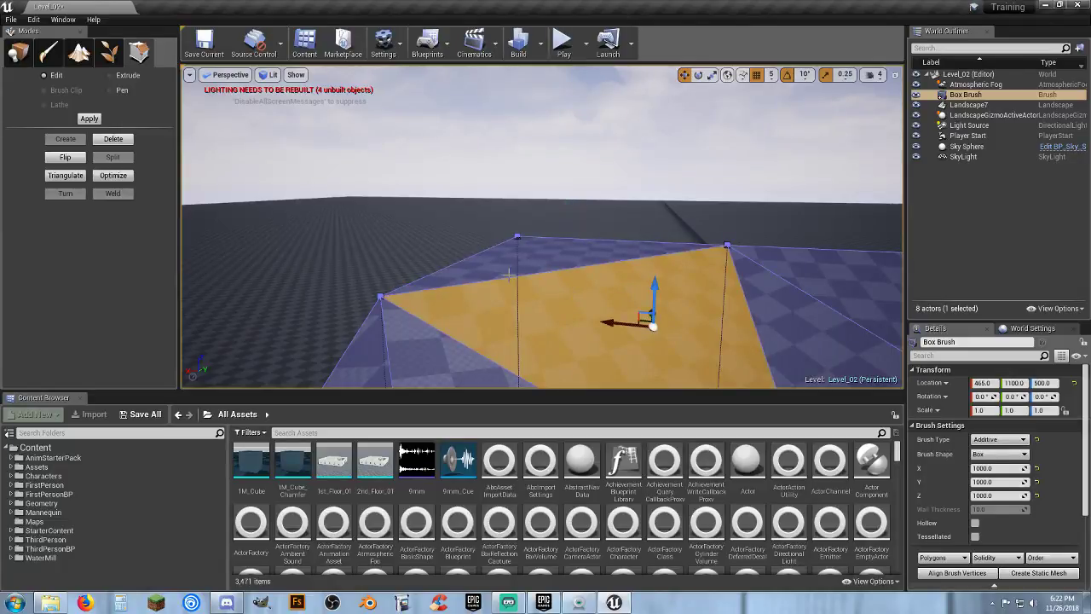
click(379, 295)
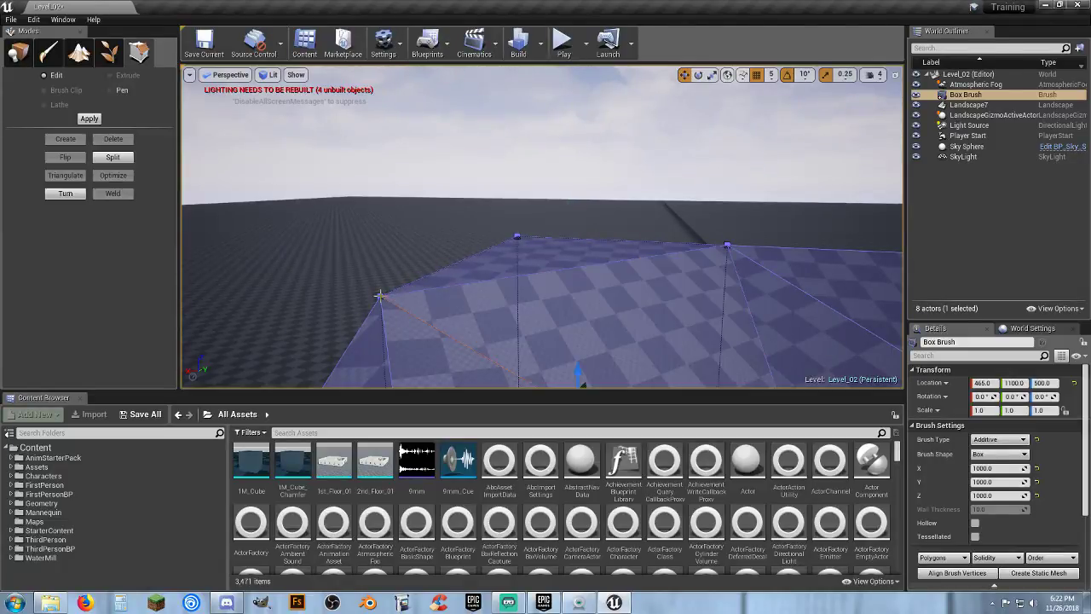
mouse_move(437, 293)
right_down()
mouse_move(494, 371)
mouse_move(511, 375)
right_up()
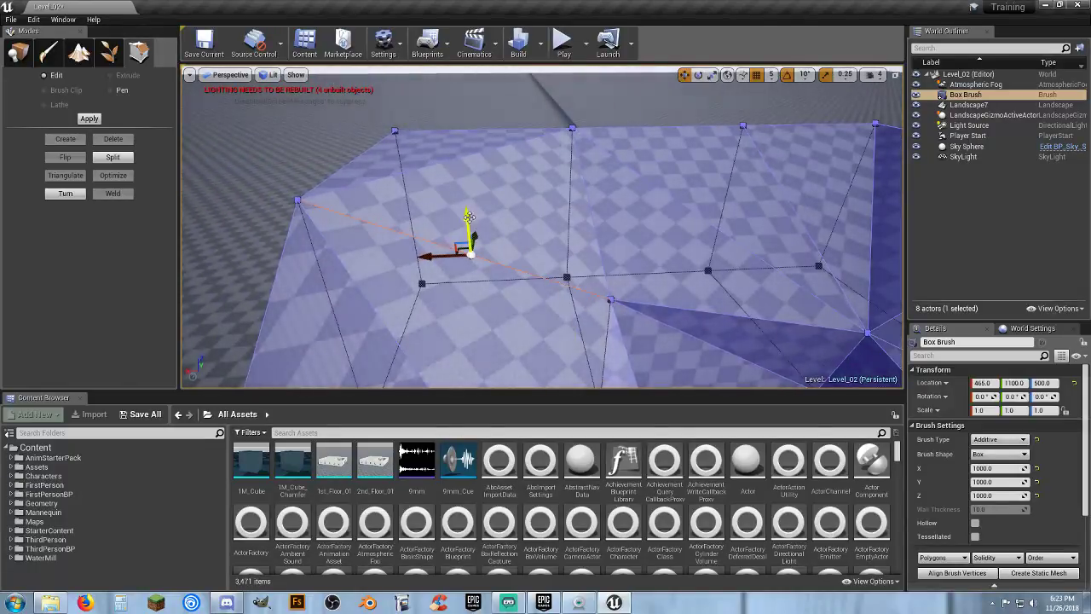
drag(467, 215, 467, 175)
Lower the inner top corner vertex where the second arm meets the middle section
mouse_move(558, 281)
right_down()
mouse_move(596, 294)
mouse_move(614, 333)
mouse_move(639, 336)
right_up()
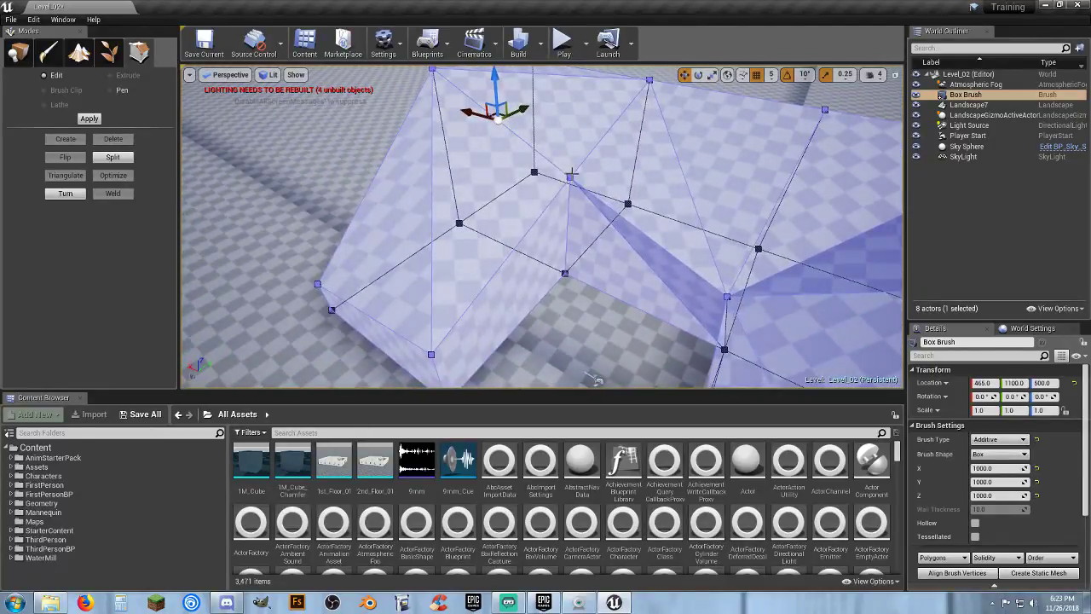
click(569, 177)
drag(571, 147, 567, 174)
right_drag(568, 173, 584, 124)
right_drag(513, 171, 506, 174)
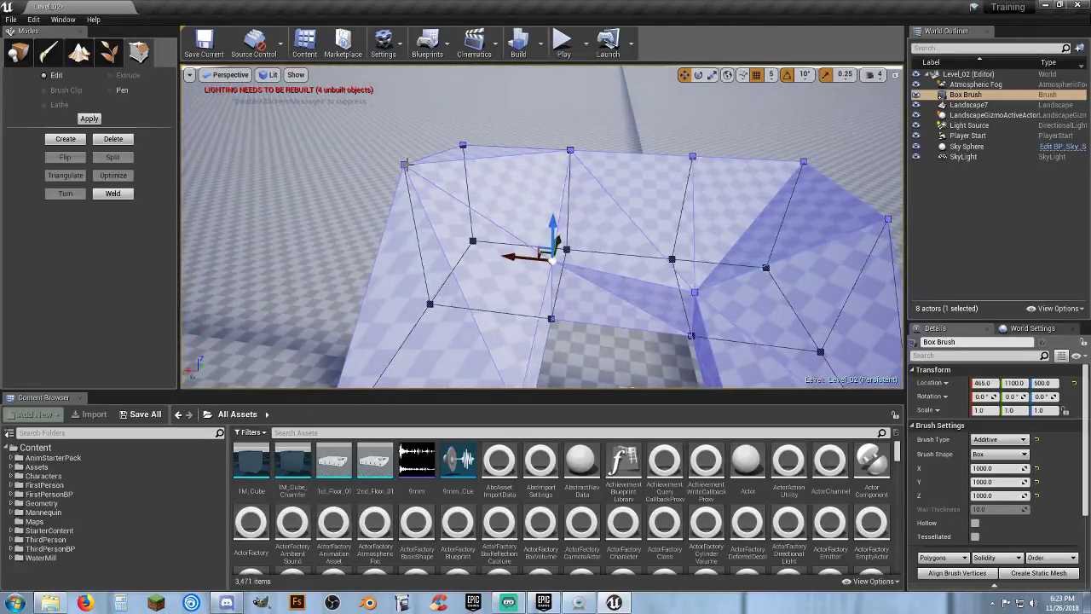
Select both end vertices of the second arm's diagonal edge and raise them together slightly
drag(551, 259, 404, 165)
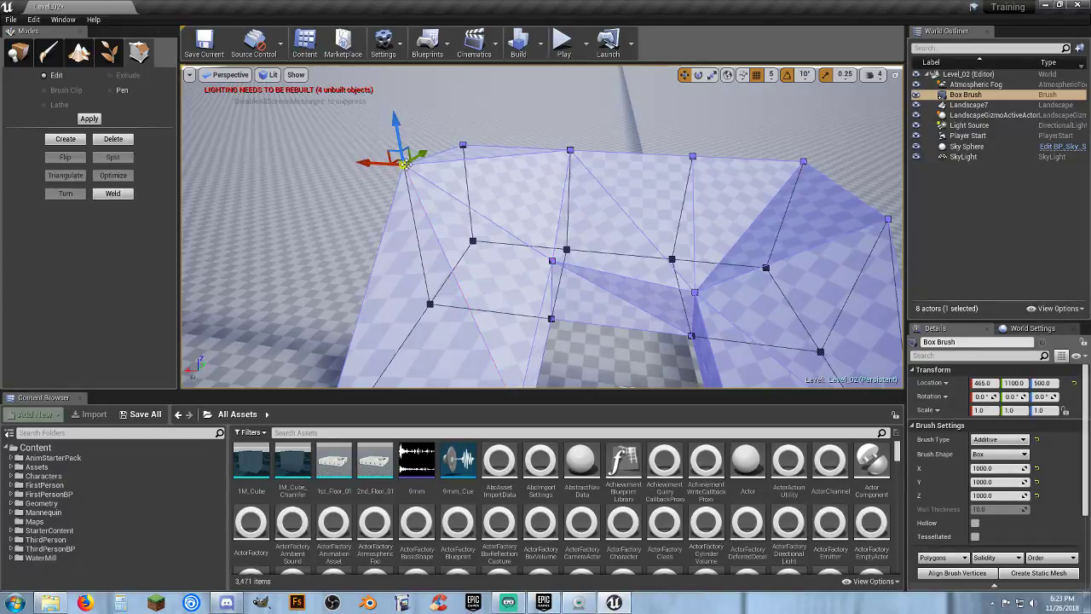
ctrl+click(552, 261)
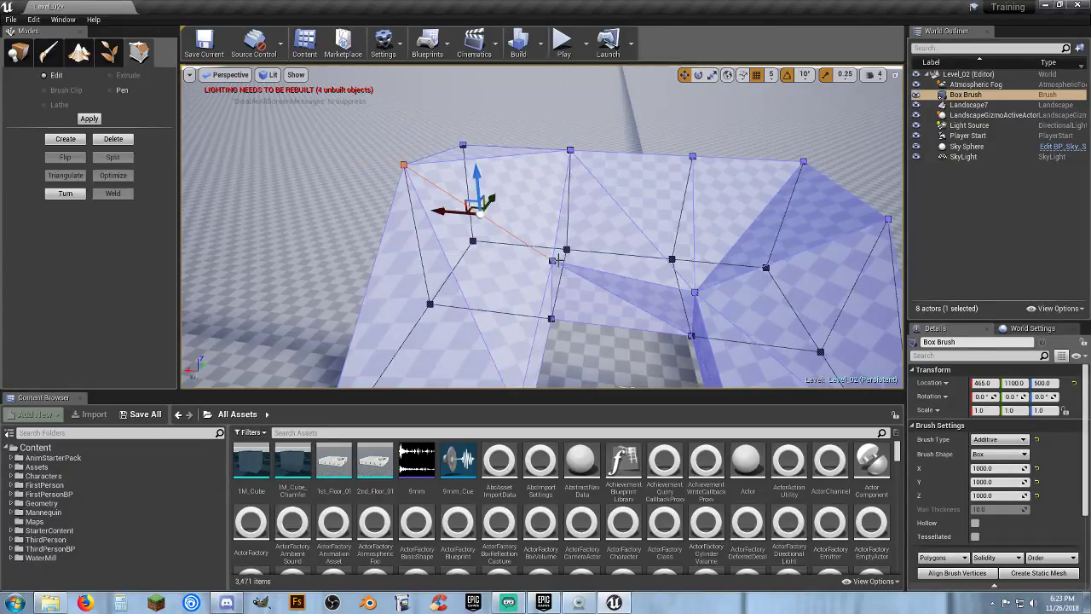
click(553, 260)
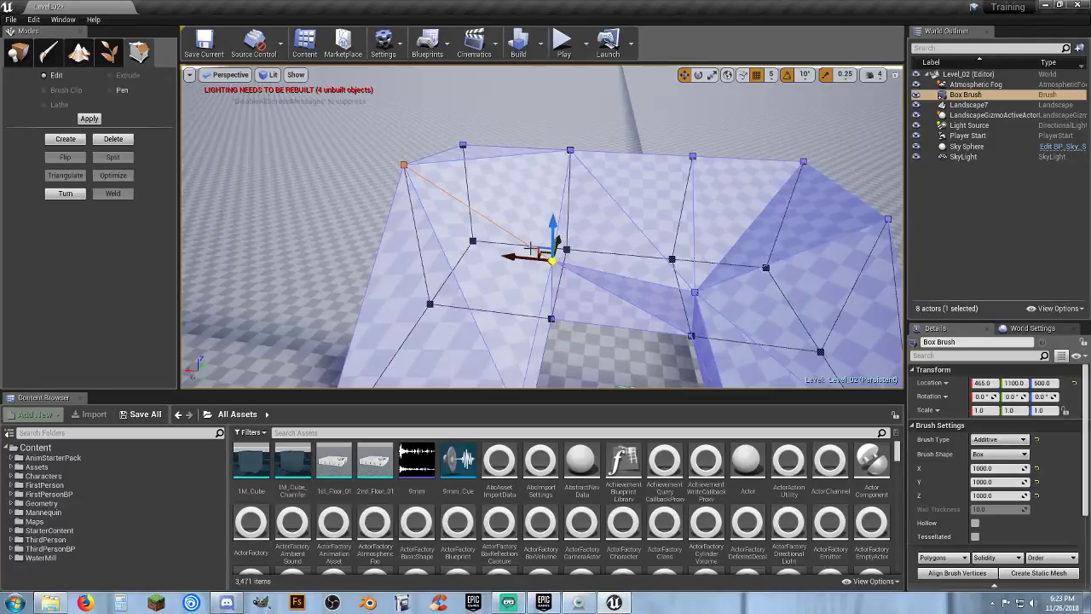
drag(552, 224, 551, 213)
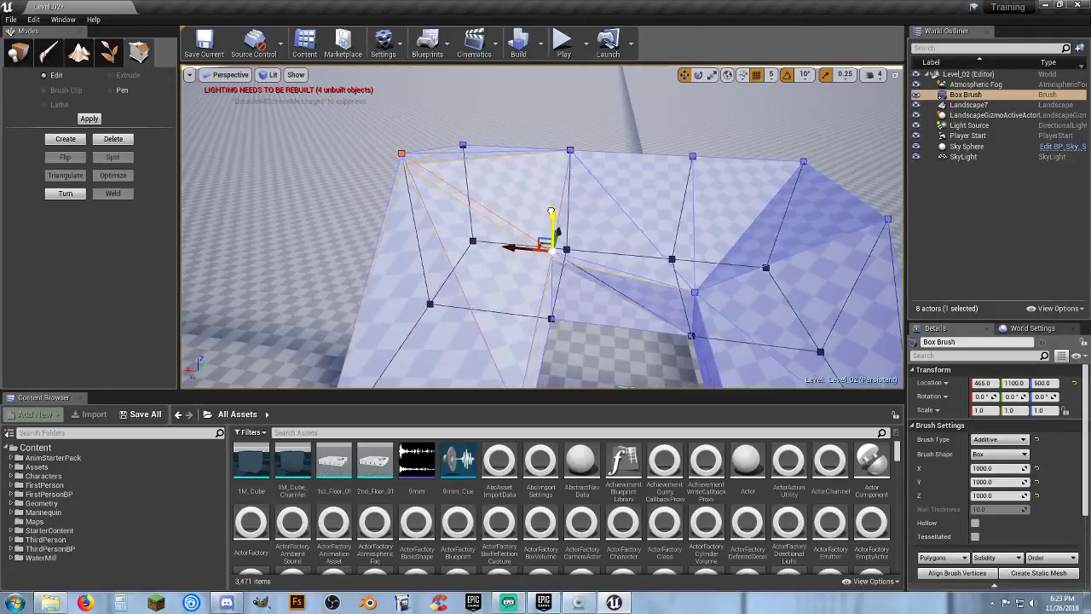
Lower the two middle vertices of the back top edge together, and lower the second arm's inner corner vertex
click(570, 149)
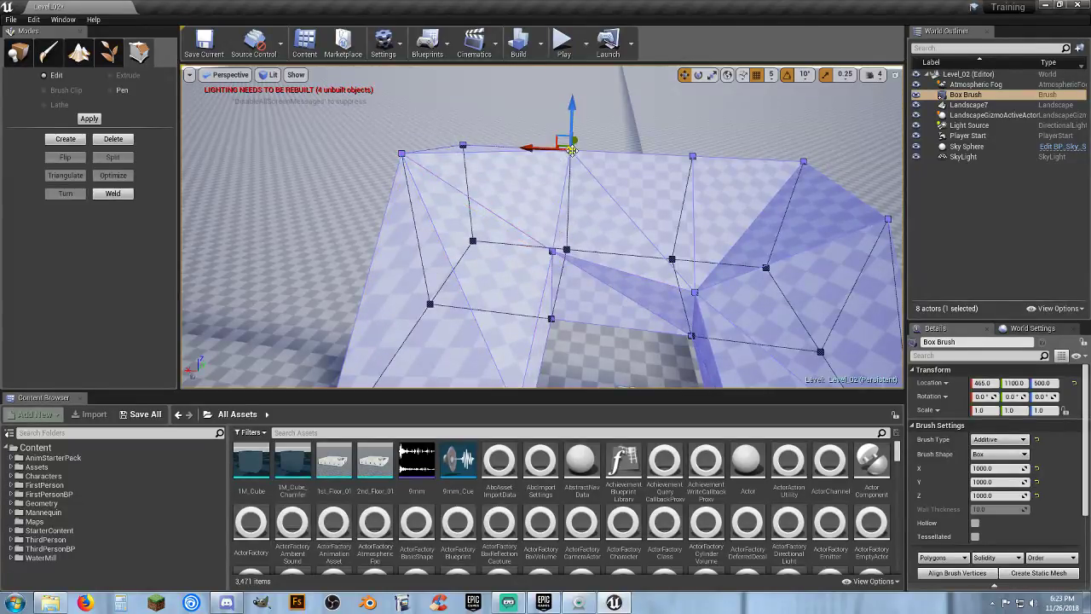
ctrl+click(692, 155)
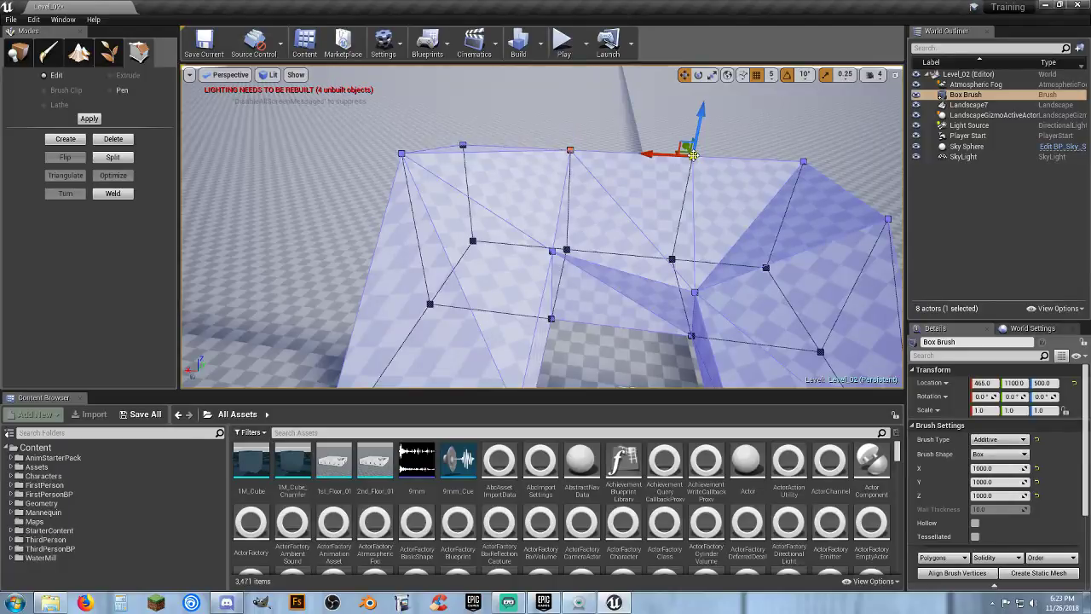
drag(701, 116, 701, 150)
mouse_move(601, 203)
right_down()
mouse_move(648, 256)
mouse_move(677, 259)
right_up()
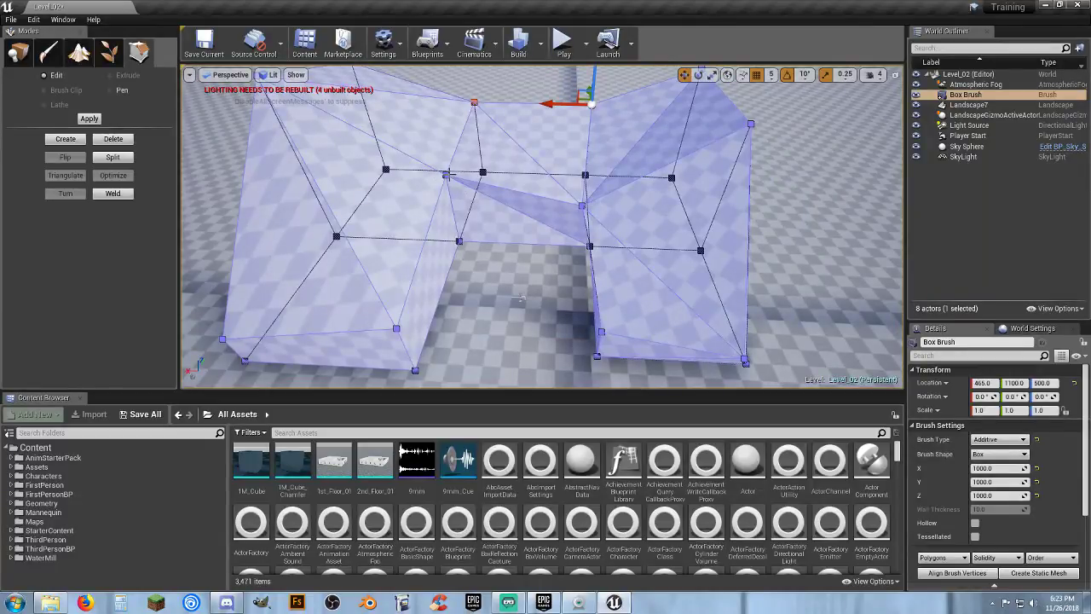
click(446, 173)
drag(439, 137, 439, 170)
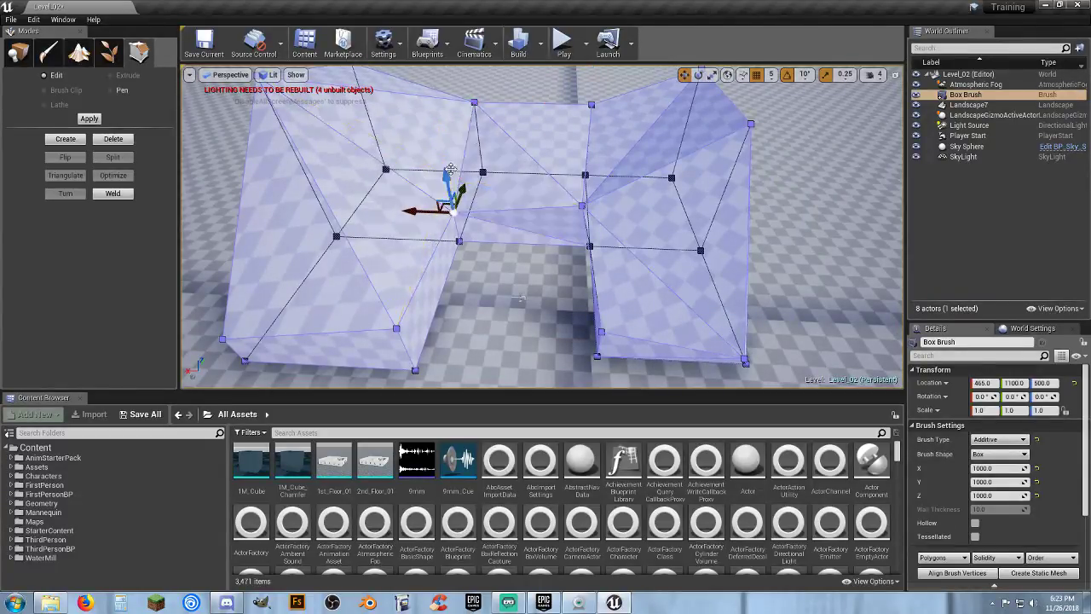
Play the level in the editor, walk up to the reshaped brush and stop the session
click(563, 40)
key(w)
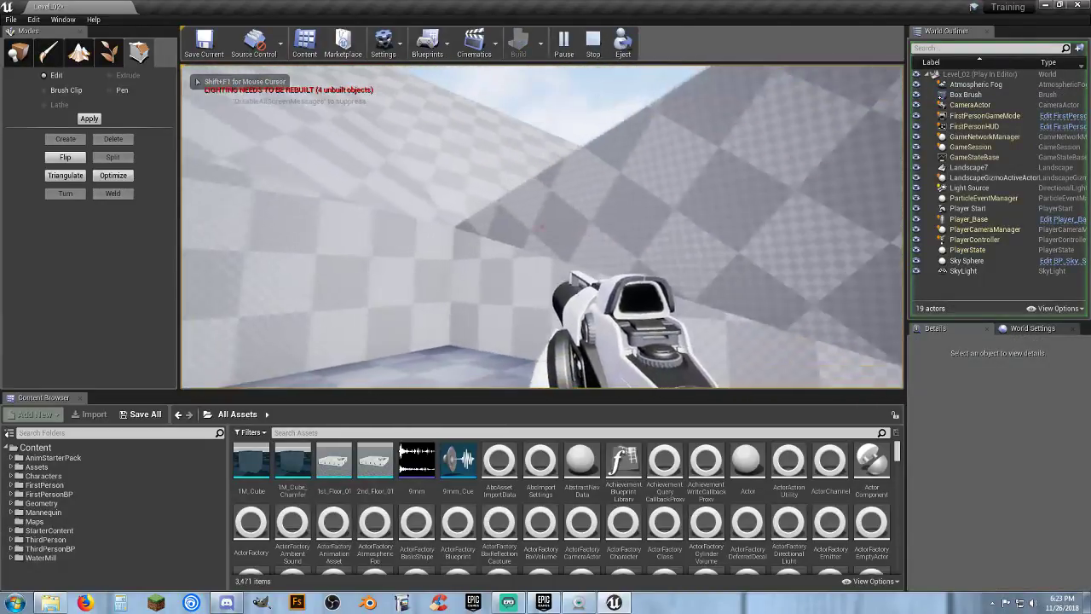
key(Escape)
Shift the first arm's inner corner vertex toward the gap and lower the opposite inner corner vertex close to the ground
right_drag(565, 115, 600, 183)
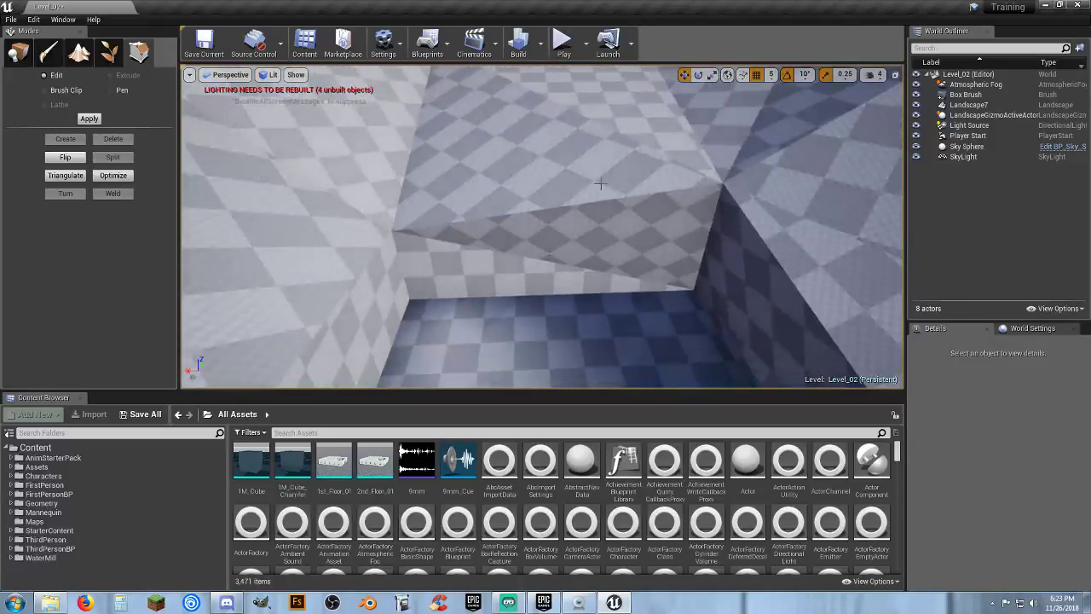
click(646, 179)
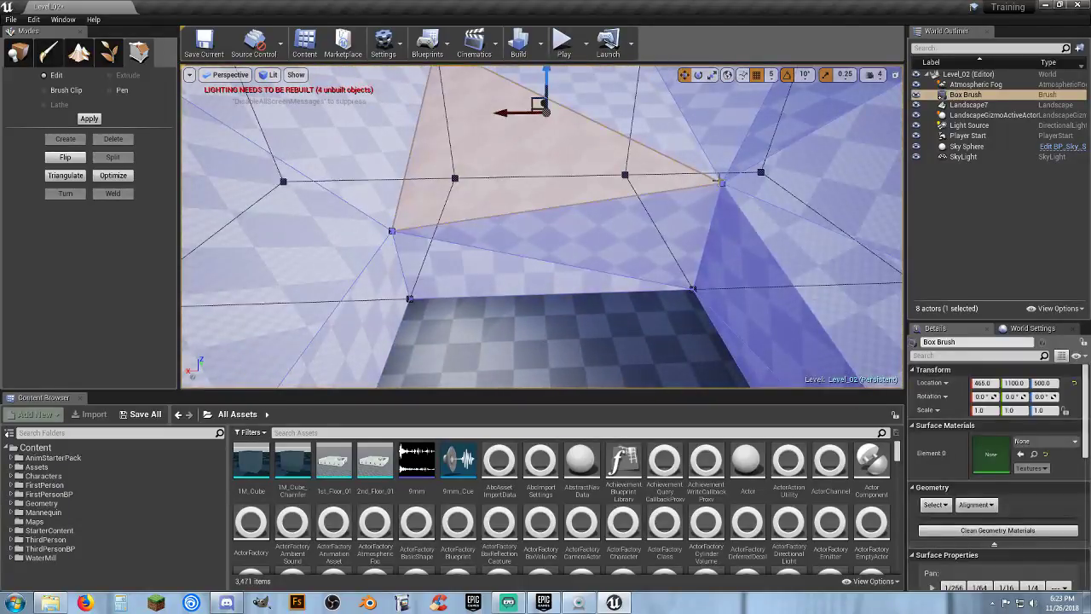
click(721, 181)
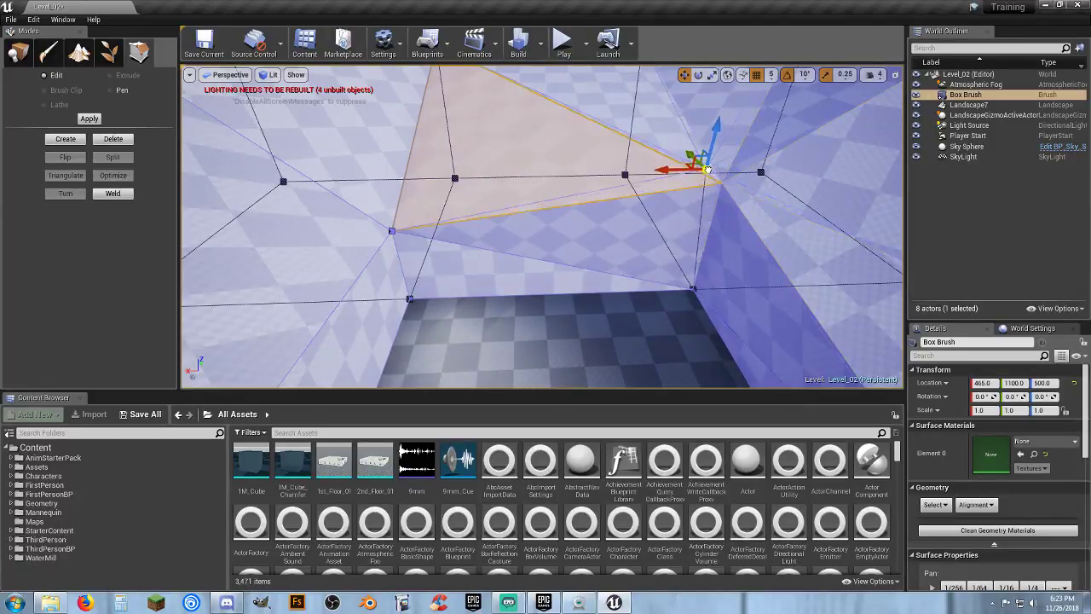
mouse_move(686, 147)
mouse_down()
mouse_move(674, 118)
mouse_move(652, 186)
mouse_up()
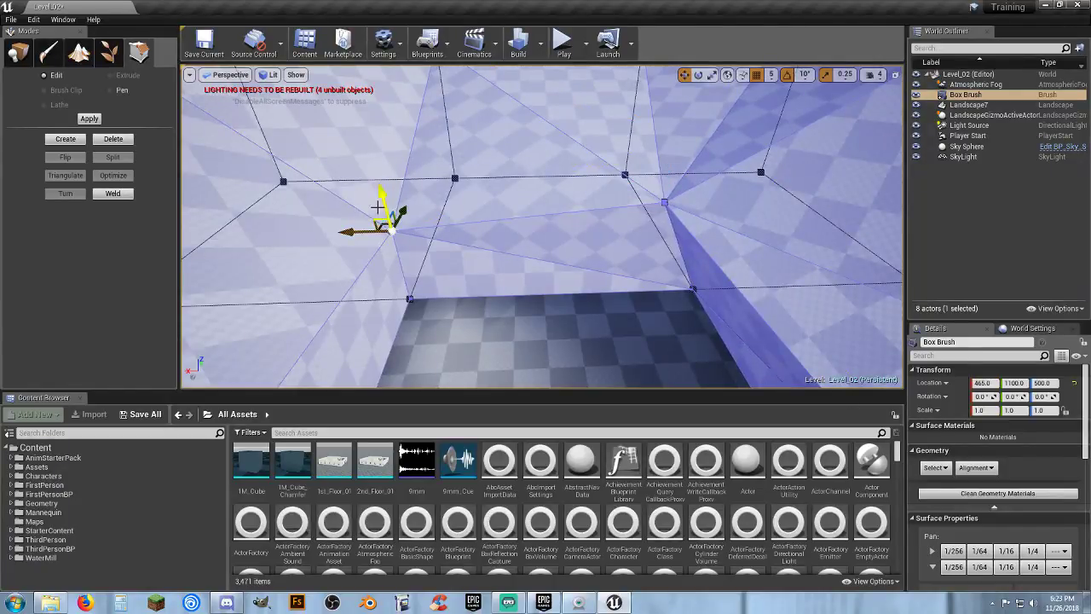
drag(382, 193, 383, 242)
Move the first arm's inner corner vertex and its end corner vertex backward along the Y axis
mouse_move(526, 282)
right_down()
mouse_move(564, 220)
mouse_move(526, 239)
mouse_move(579, 239)
mouse_move(741, 281)
mouse_move(576, 199)
right_up()
key(s)
key(w)
key(s)
key(a)
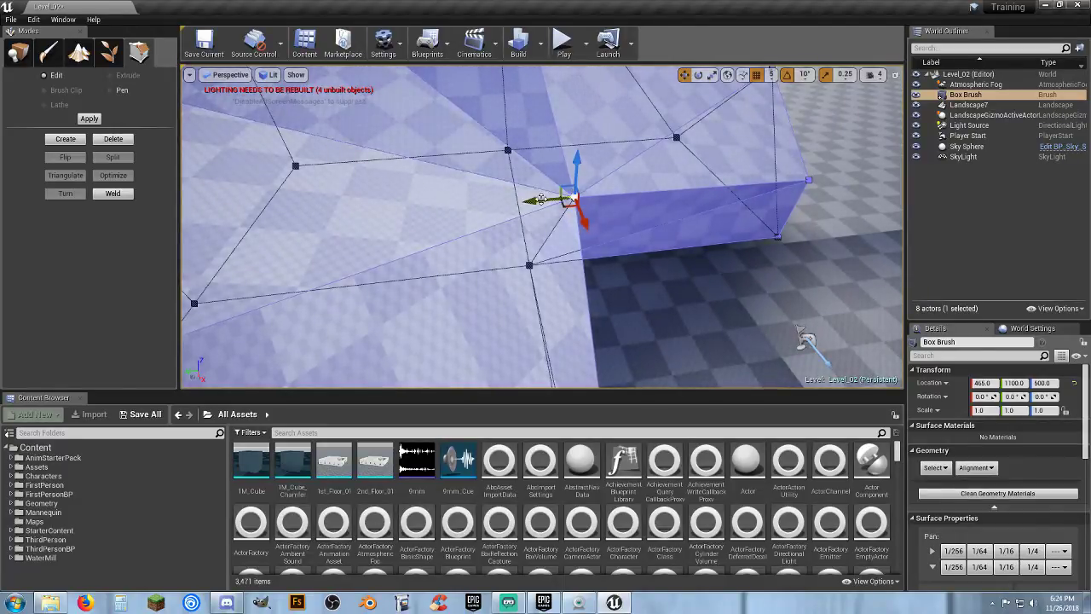
drag(540, 199, 448, 207)
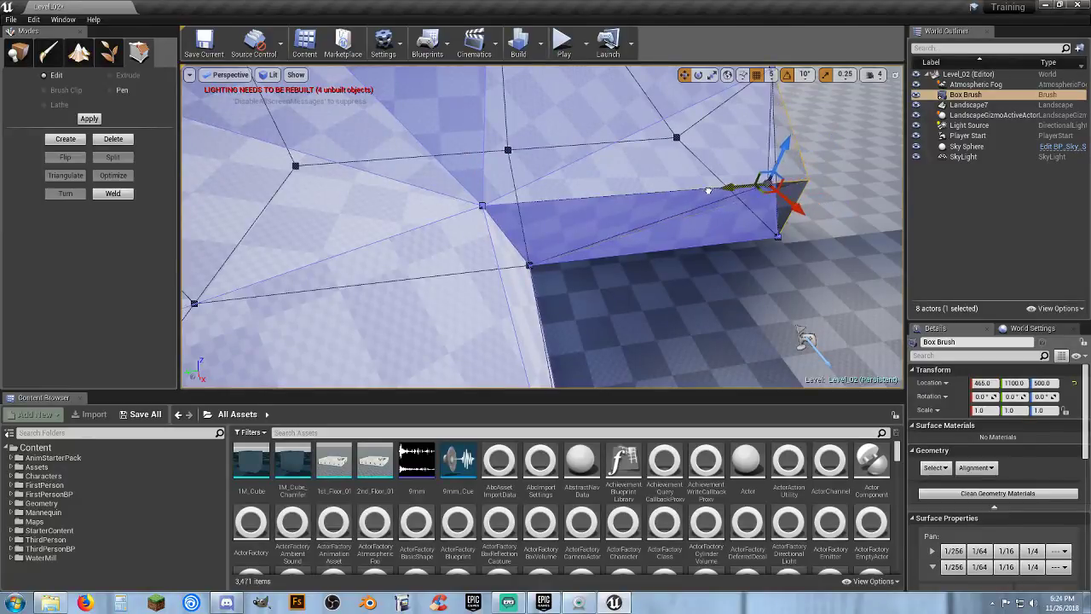
mouse_move(708, 191)
mouse_down()
mouse_move(753, 185)
mouse_move(588, 198)
mouse_move(702, 212)
mouse_up()
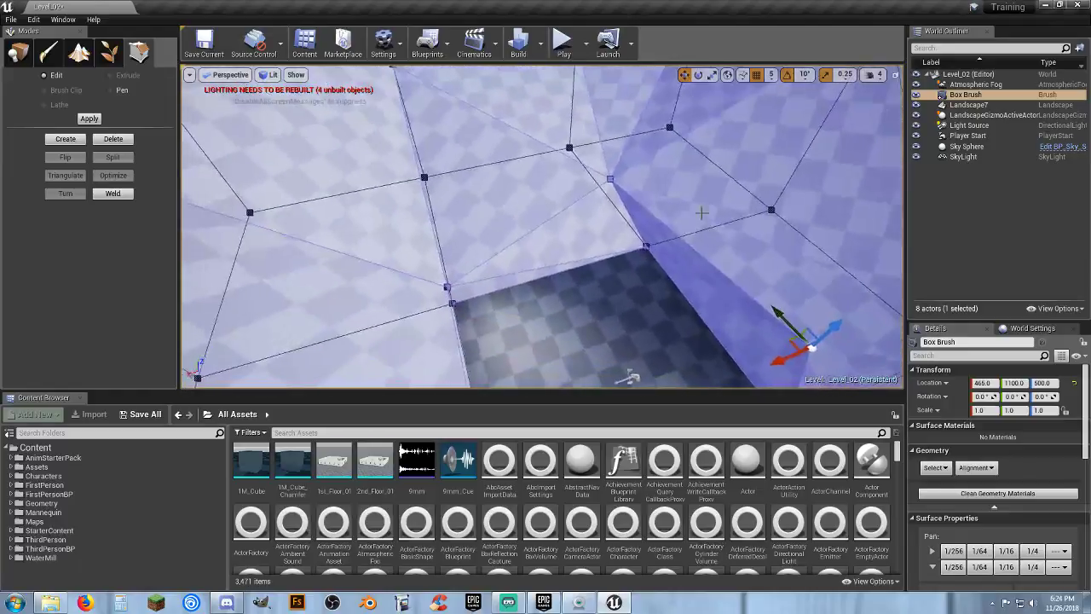
Move the vertex above the gap's inner corner toward the neighbouring arm, and play the level briefly to check the reshaped slope
click(609, 179)
mouse_move(609, 179)
mouse_down()
mouse_move(665, 176)
mouse_move(675, 155)
mouse_move(669, 177)
mouse_up()
click(562, 44)
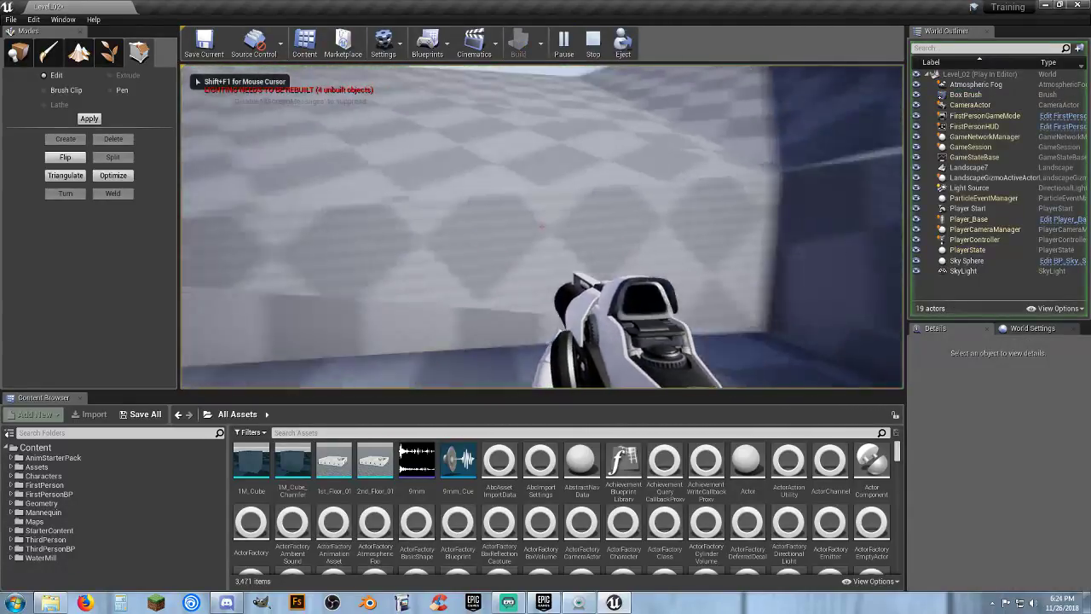
key(Escape)
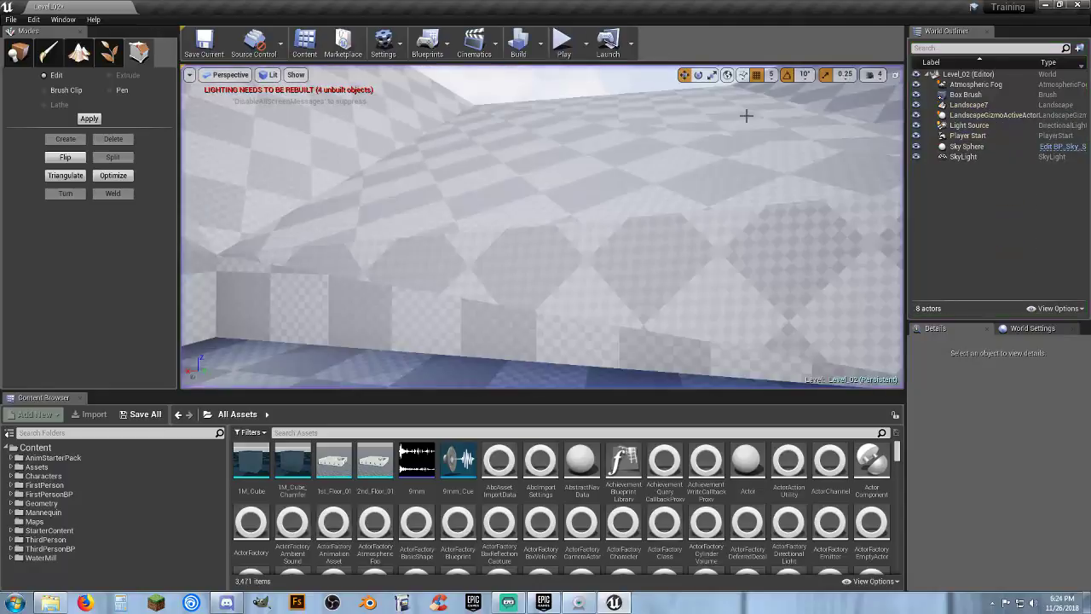
Add a cylinder geometry brush on the ground in front of the slope and raise it to a Z location of 220
right_drag(745, 114, 895, 149)
click(18, 53)
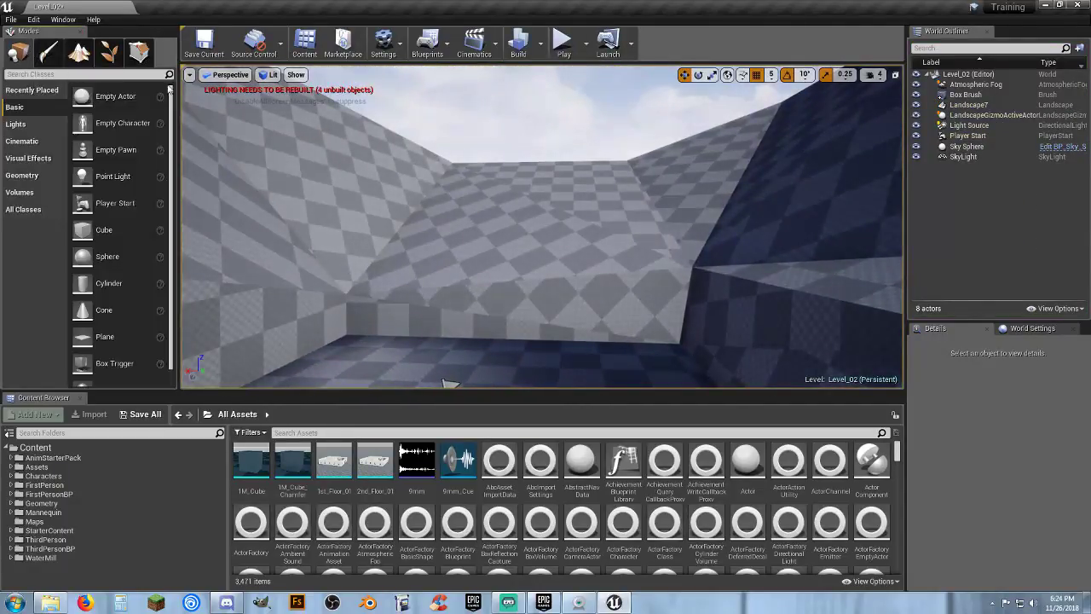
click(22, 175)
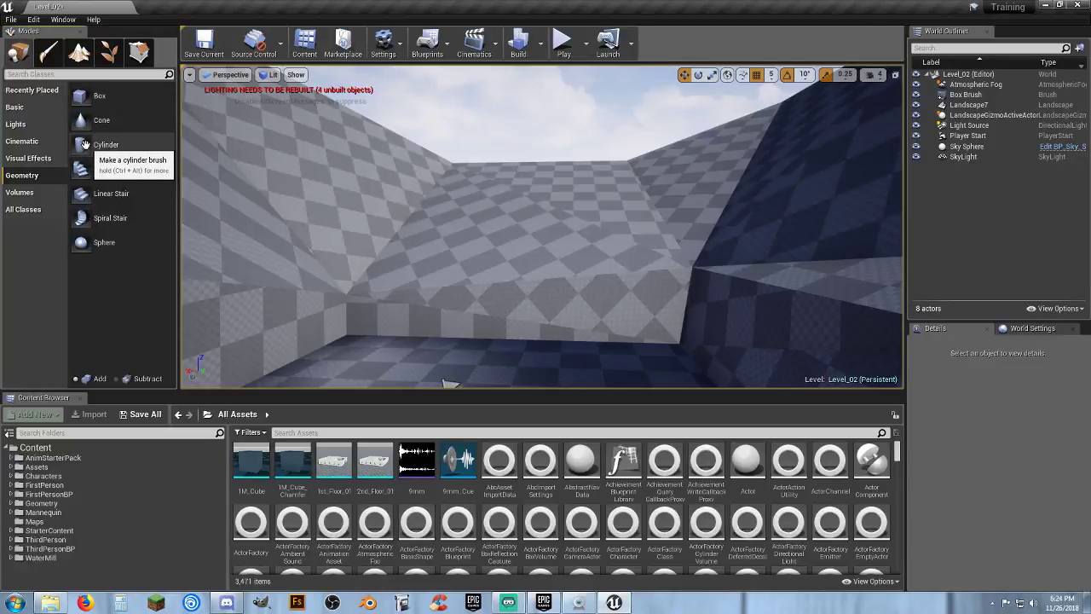
mouse_move(84, 144)
mouse_down()
mouse_move(492, 333)
mouse_move(509, 366)
mouse_up()
right_drag(509, 365, 512, 426)
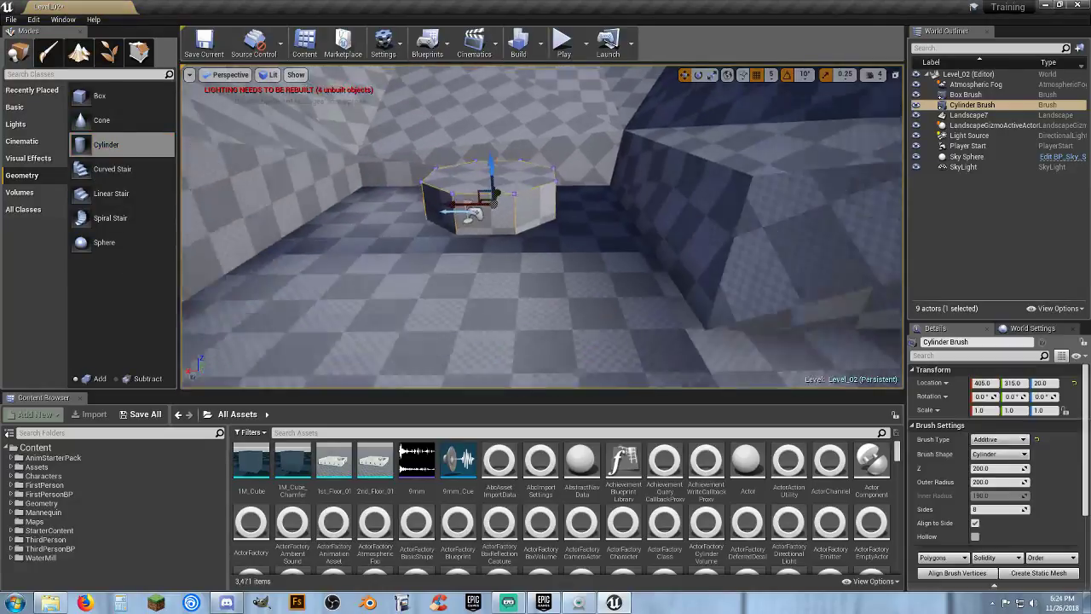
mouse_move(600, 294)
right_down()
mouse_move(599, 154)
mouse_move(600, 358)
mouse_move(546, 375)
mouse_move(600, 294)
right_up()
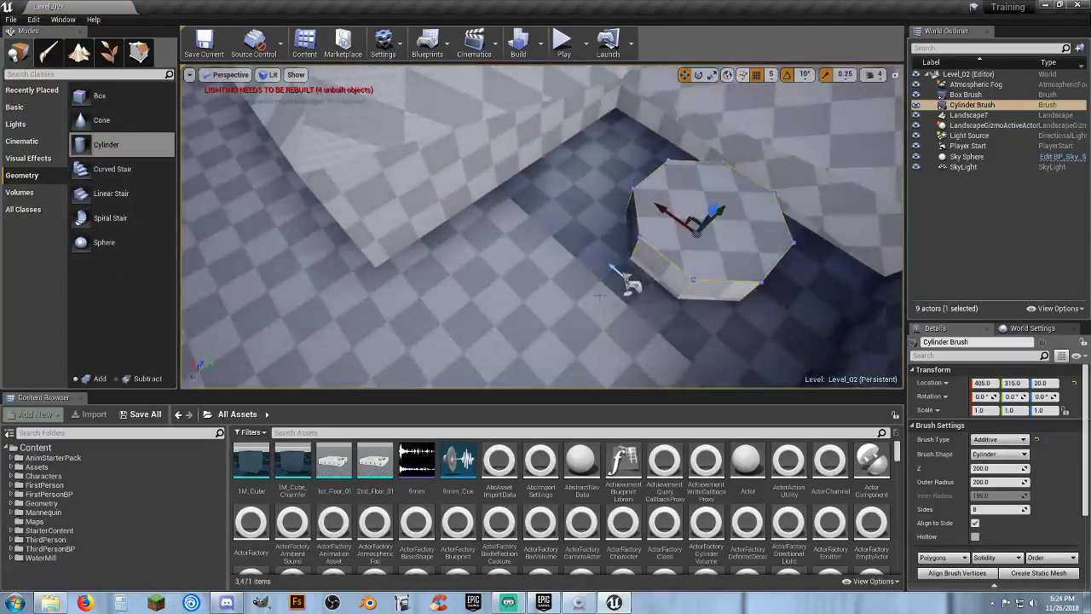
drag(709, 210, 721, 190)
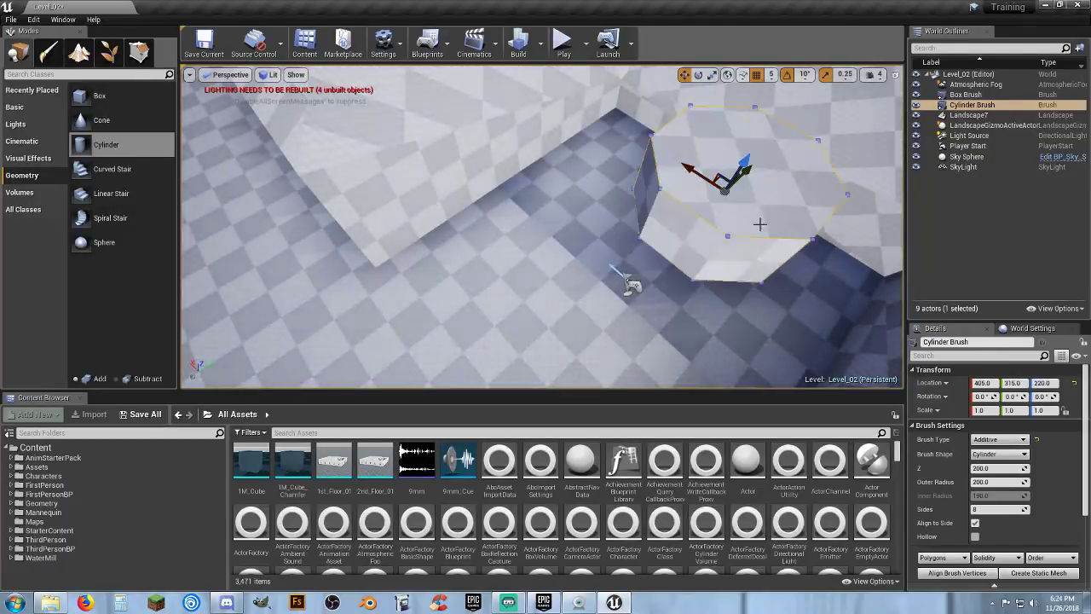
Make the cylinder brush hollow with an inner radius of 200, and set its Z length to 2000
click(976, 536)
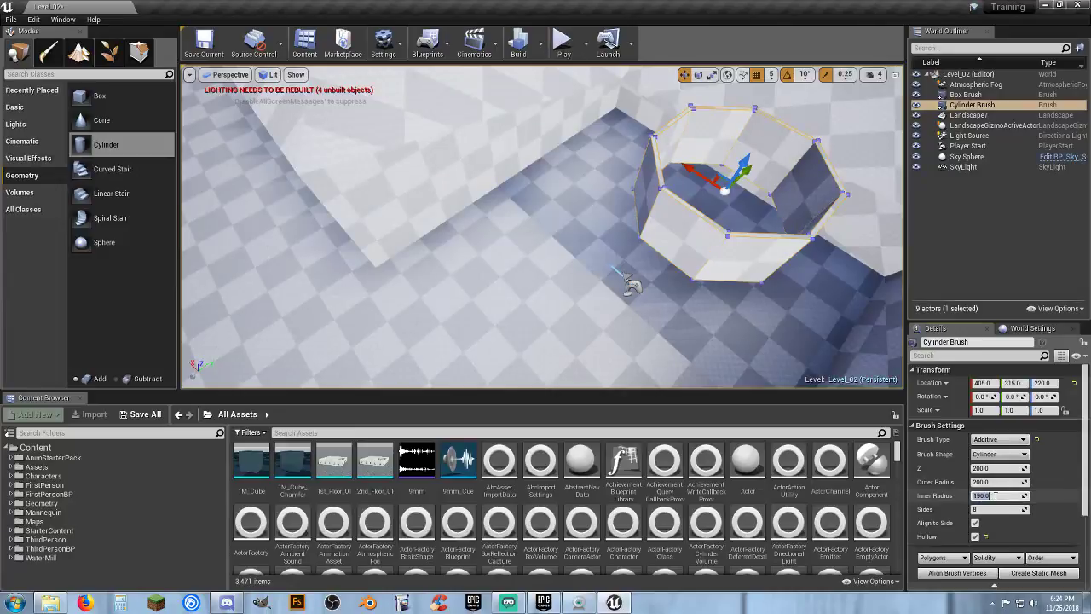
click(994, 496)
text(200)
key(Return)
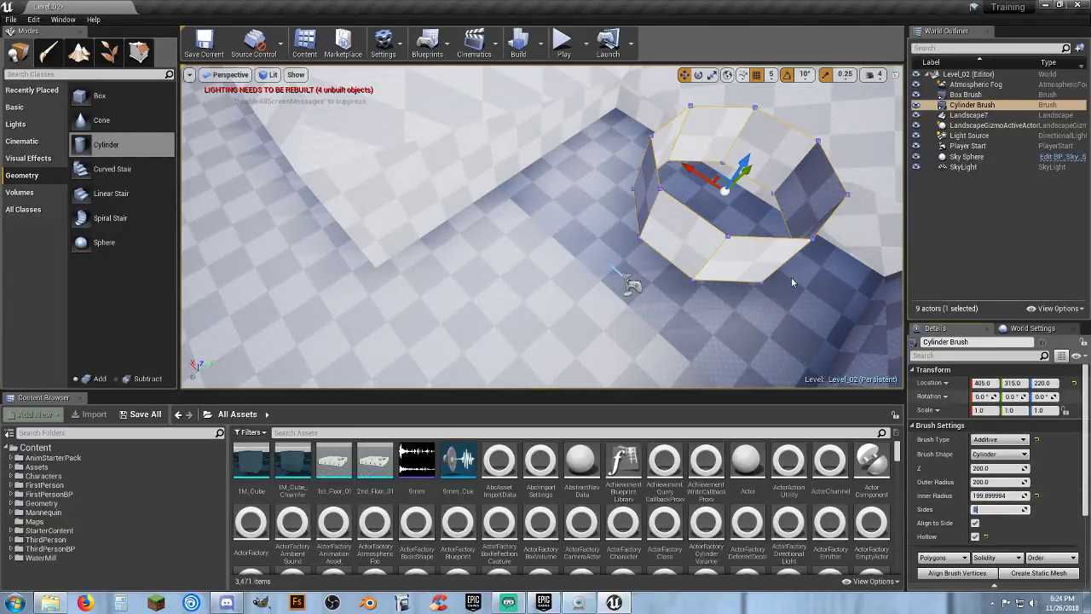
click(995, 468)
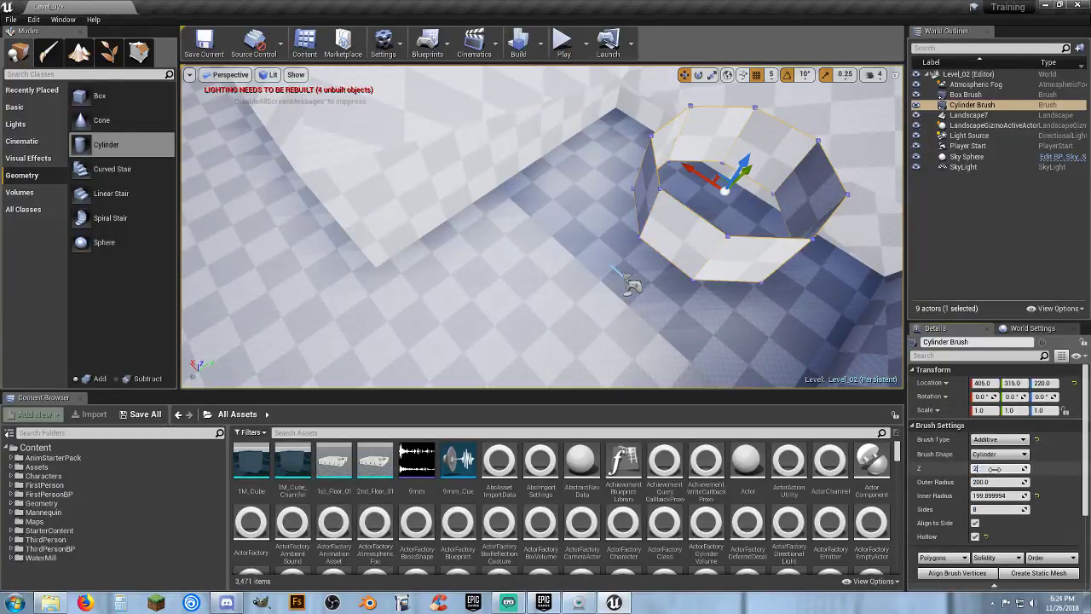
text(2000)
key(Return)
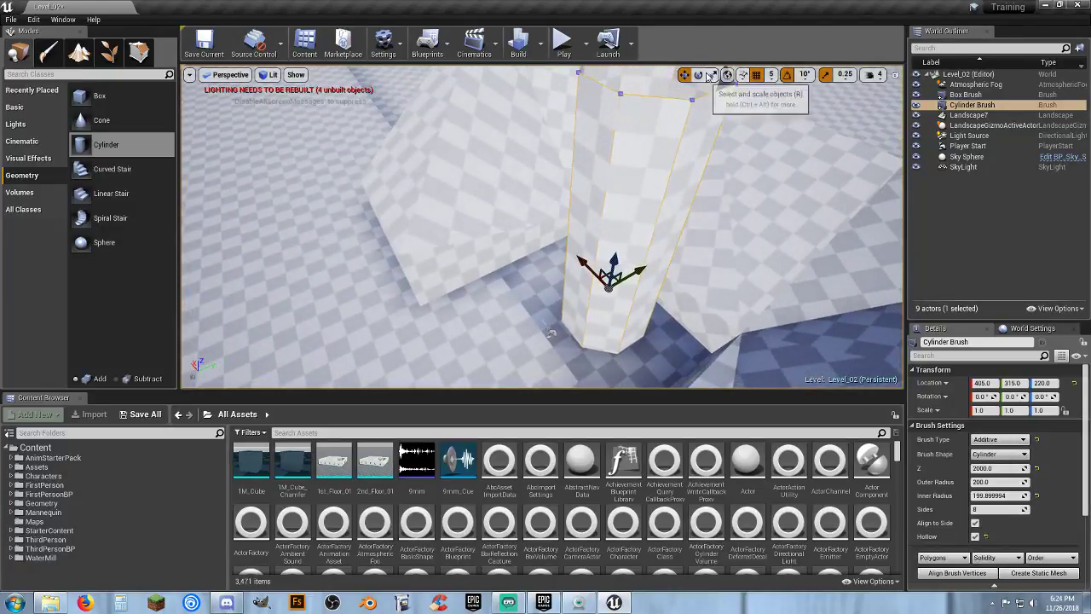
Rotate the cylinder brush -90° about the X axis and move it into the slope at Y 1440, Z 250
click(698, 74)
mouse_move(615, 252)
mouse_down()
mouse_move(604, 238)
mouse_move(540, 309)
mouse_move(550, 332)
mouse_move(535, 316)
mouse_move(588, 265)
mouse_up()
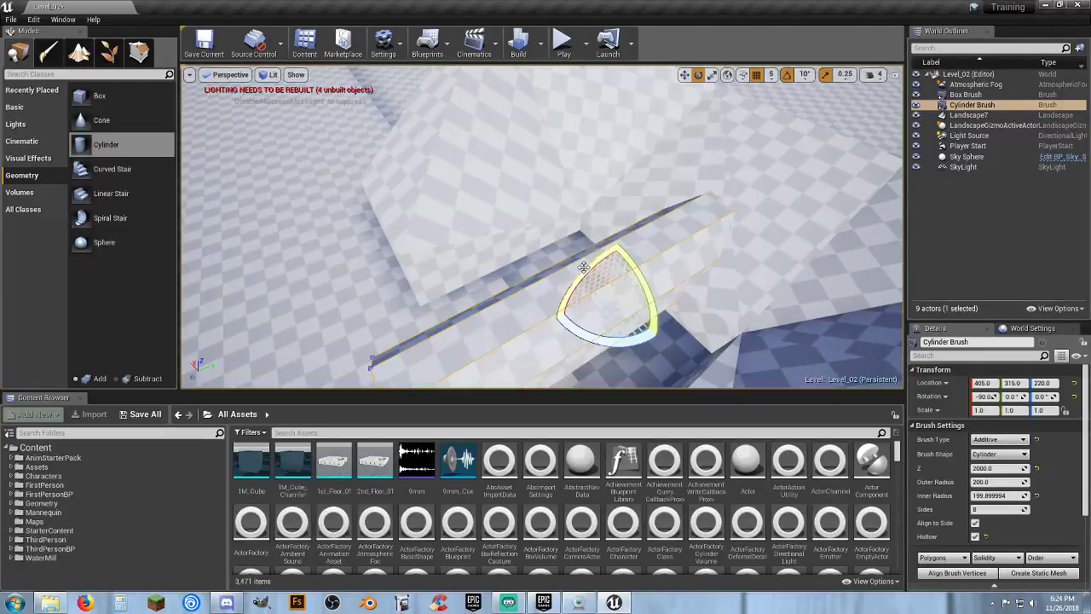
click(685, 74)
mouse_move(636, 269)
mouse_down()
mouse_move(754, 185)
mouse_move(771, 181)
mouse_move(786, 200)
mouse_up()
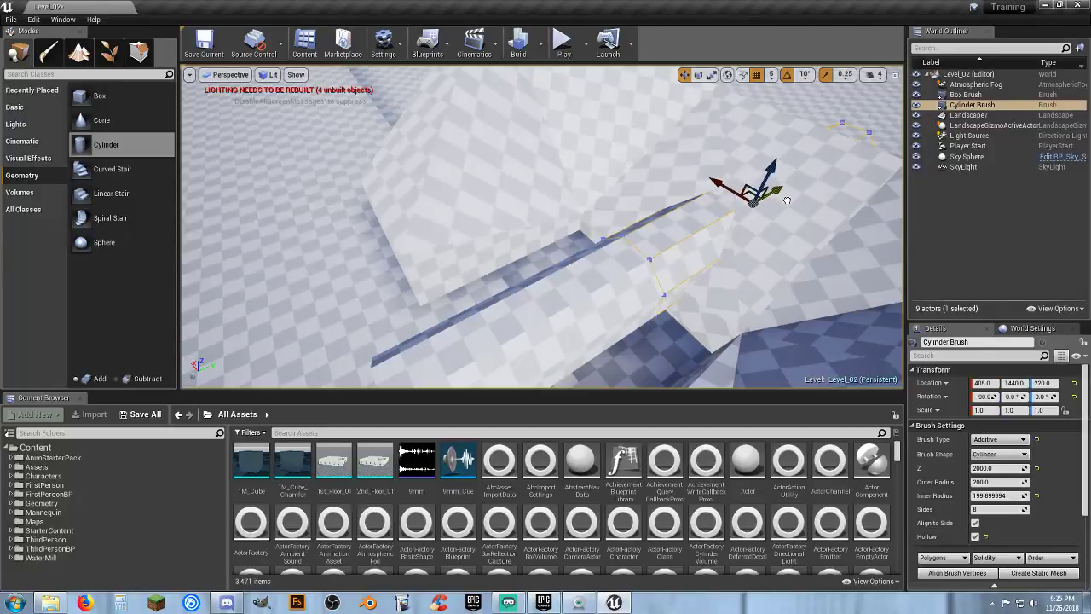
mouse_move(707, 285)
right_down()
mouse_move(555, 329)
mouse_move(552, 319)
mouse_move(631, 273)
mouse_move(706, 285)
right_up()
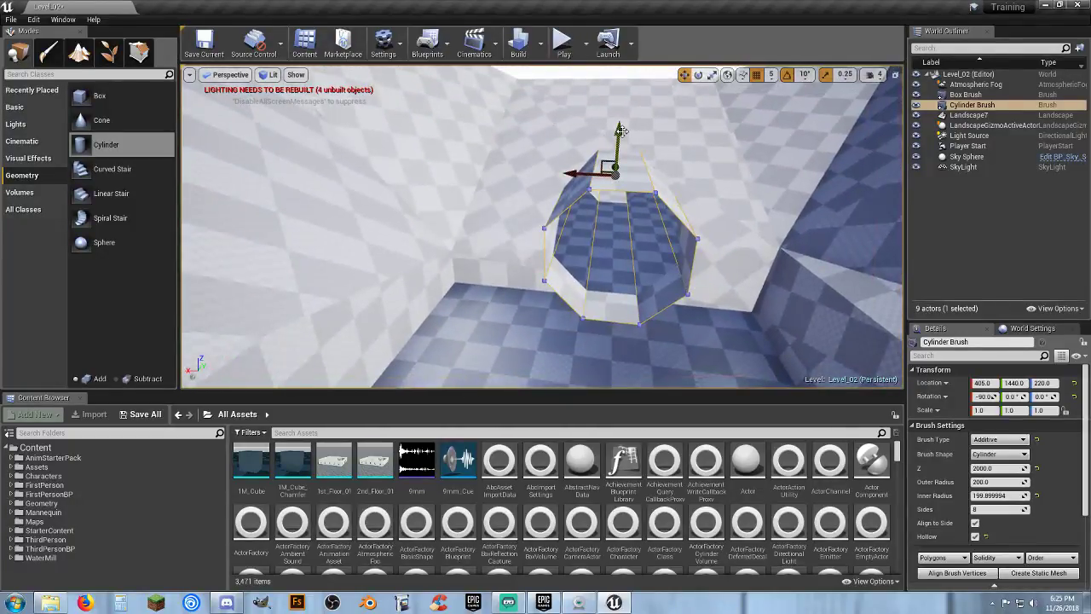
drag(621, 131, 621, 117)
right_drag(630, 156, 635, 263)
key(w)
key(s)
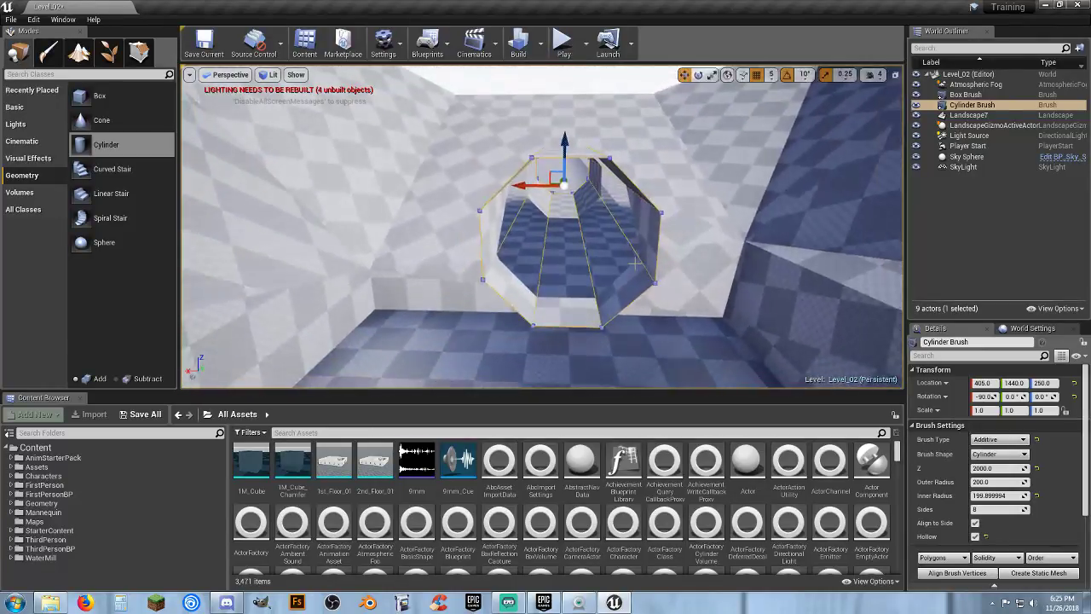
Change the cylinder brush type to Subtractive and lower the brush to a Z location of 200
click(999, 439)
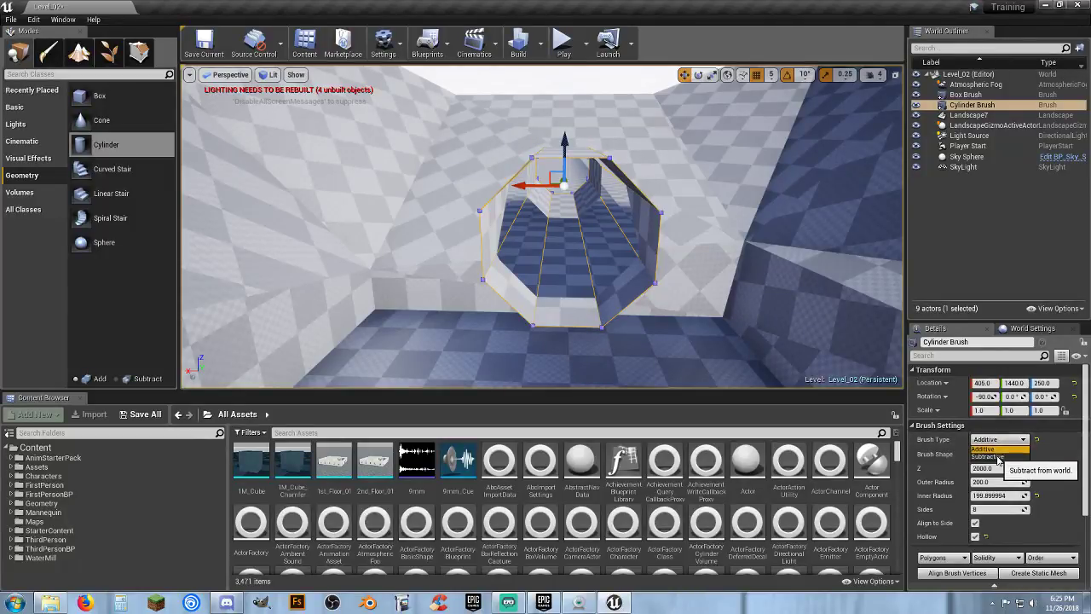
click(999, 457)
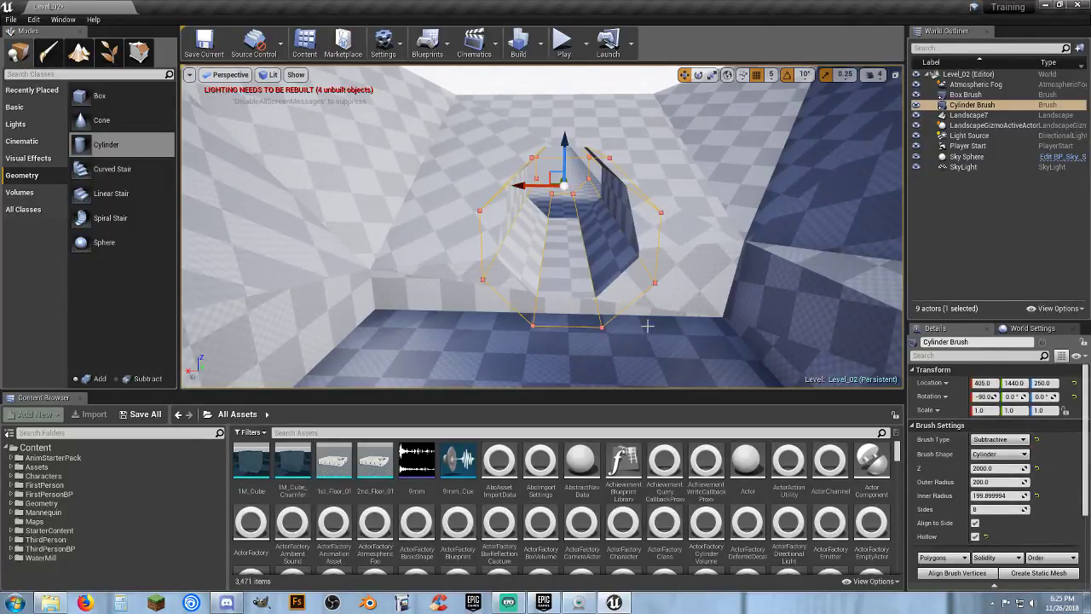
drag(563, 146, 563, 156)
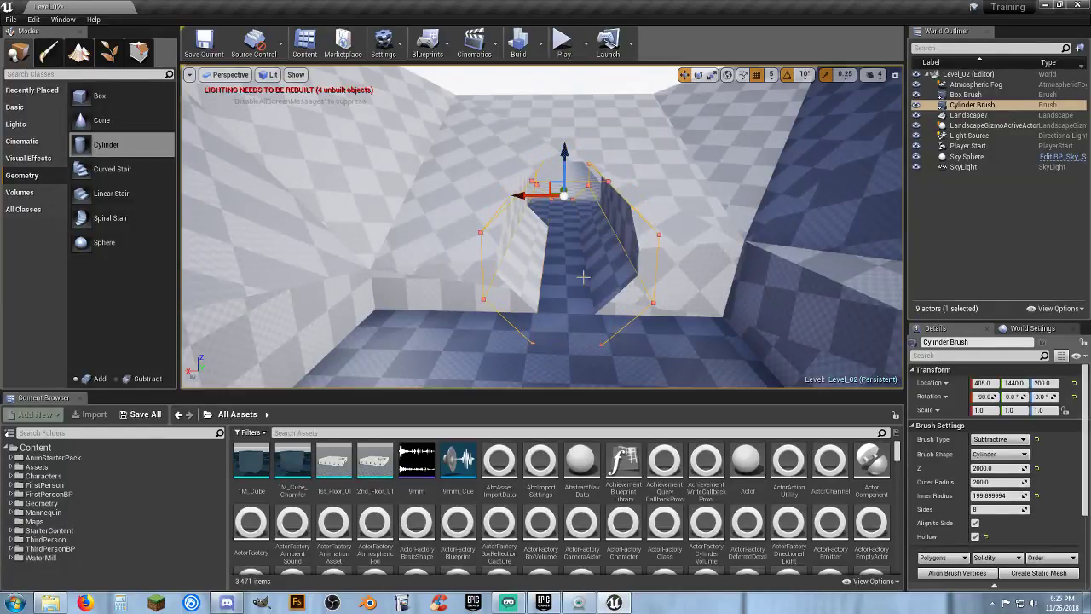
Shorten the cylinder brush's Z length to 1000 and further to 800, and shift it along the Y axis to 1245
mouse_move(565, 168)
right_down()
mouse_move(597, 247)
mouse_move(681, 256)
mouse_move(755, 212)
mouse_move(795, 206)
mouse_move(647, 285)
right_up()
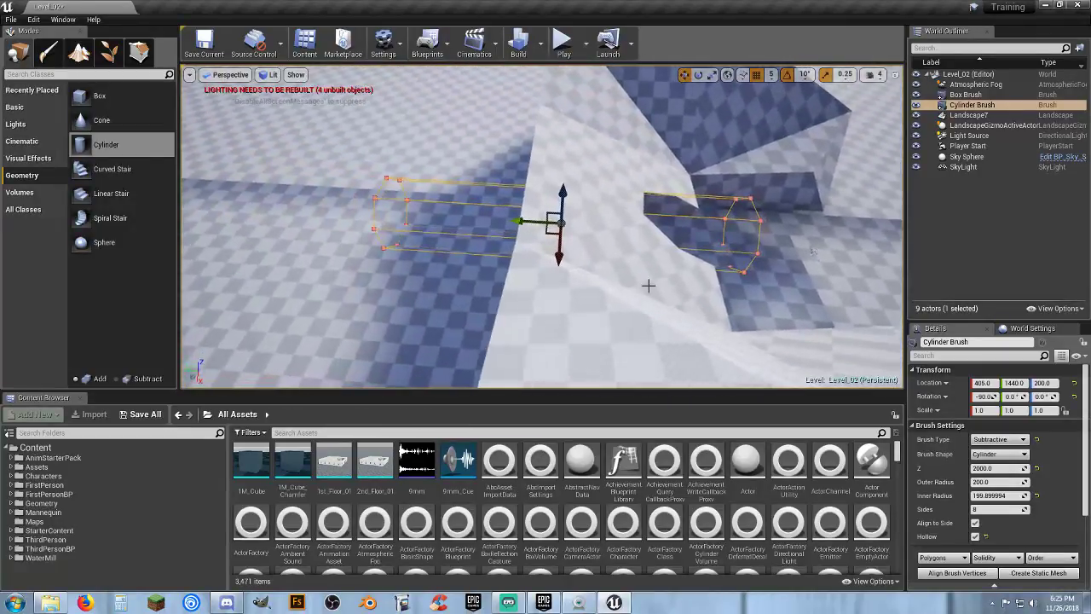
click(997, 468)
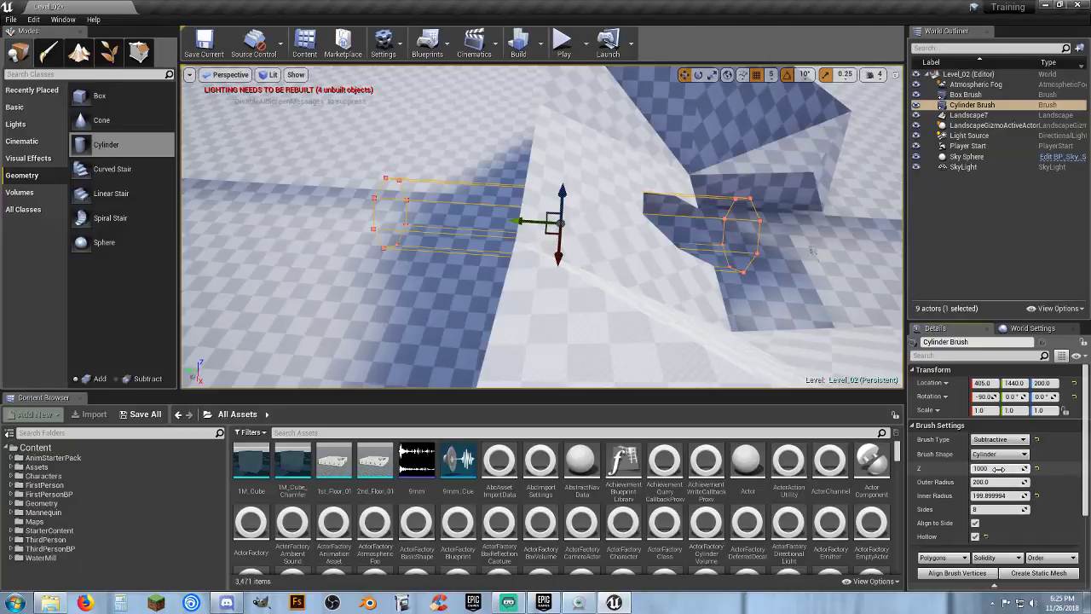
key(Tab)
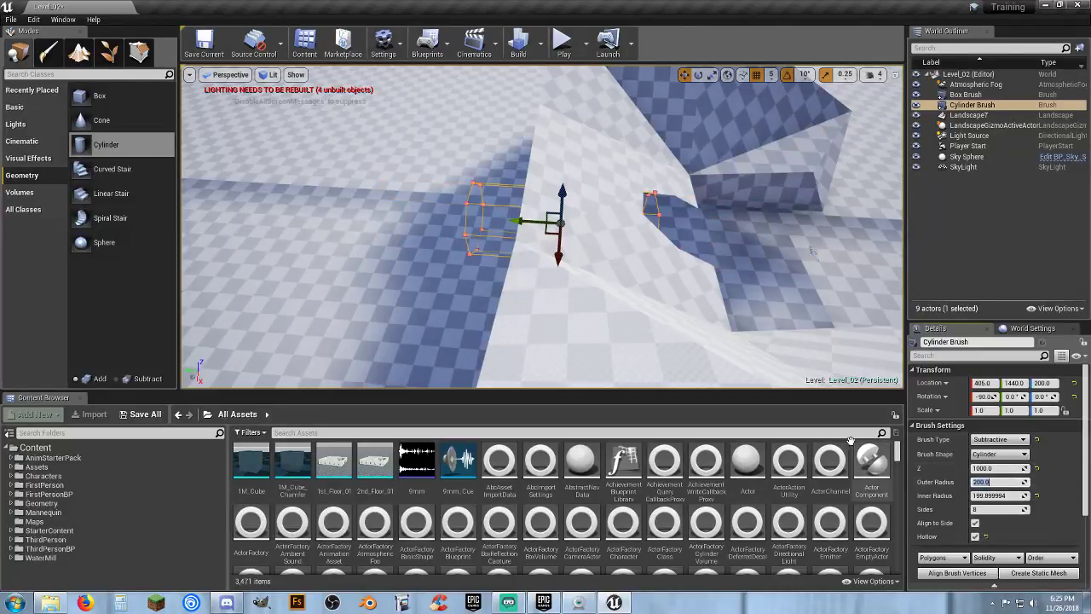
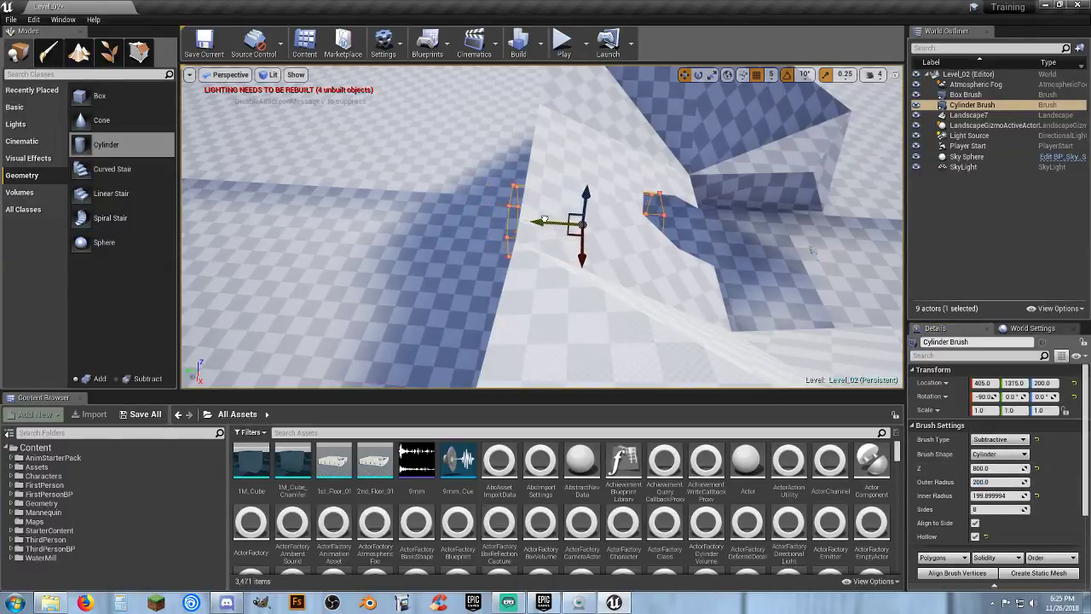
Play the level, walk toward the tunnel opening cut in the slope and stop the session
click(563, 40)
key(w)
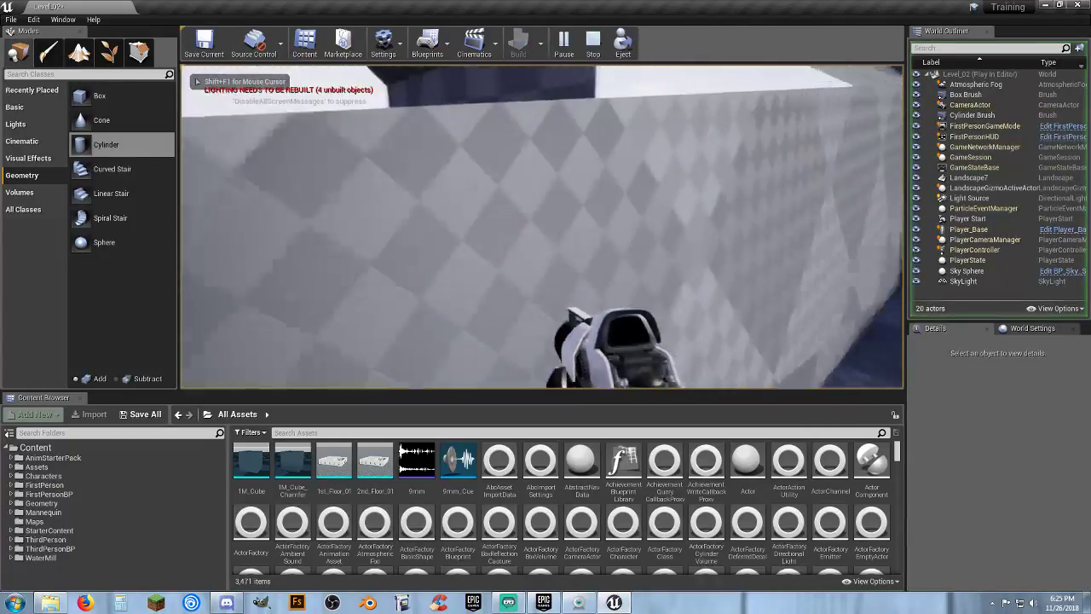
key(Escape)
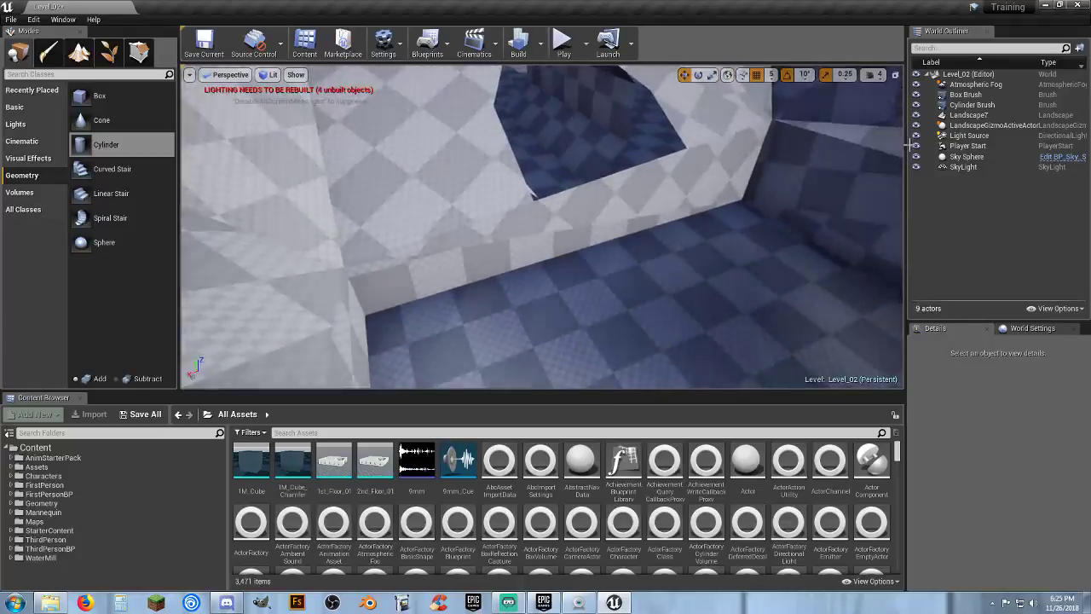
Select the subtractive cylinder brush, bring it into focus and move it along the Y axis to 995
click(971, 105)
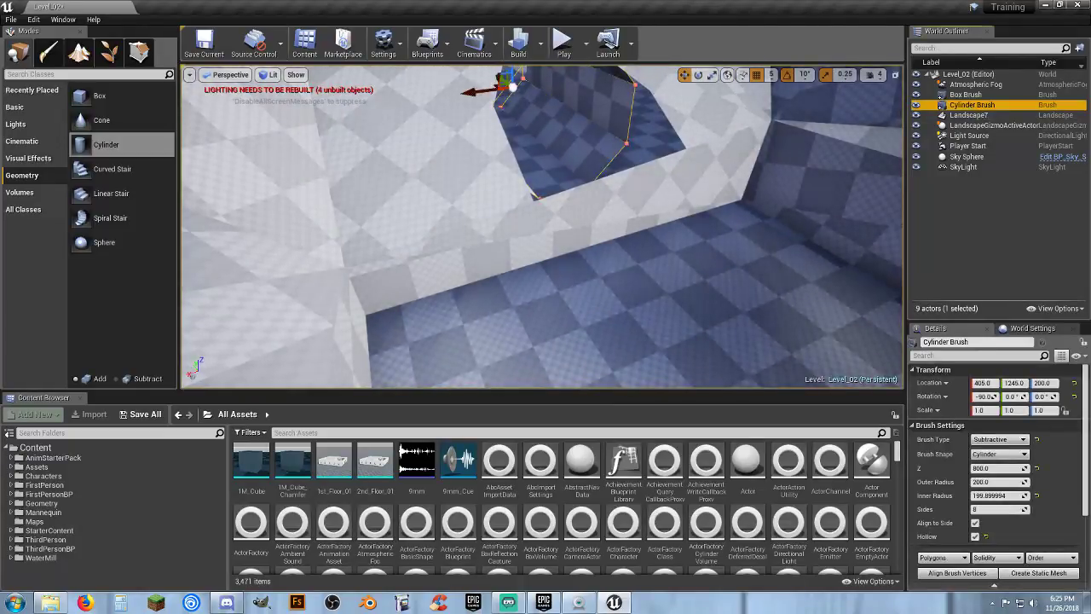
key(f)
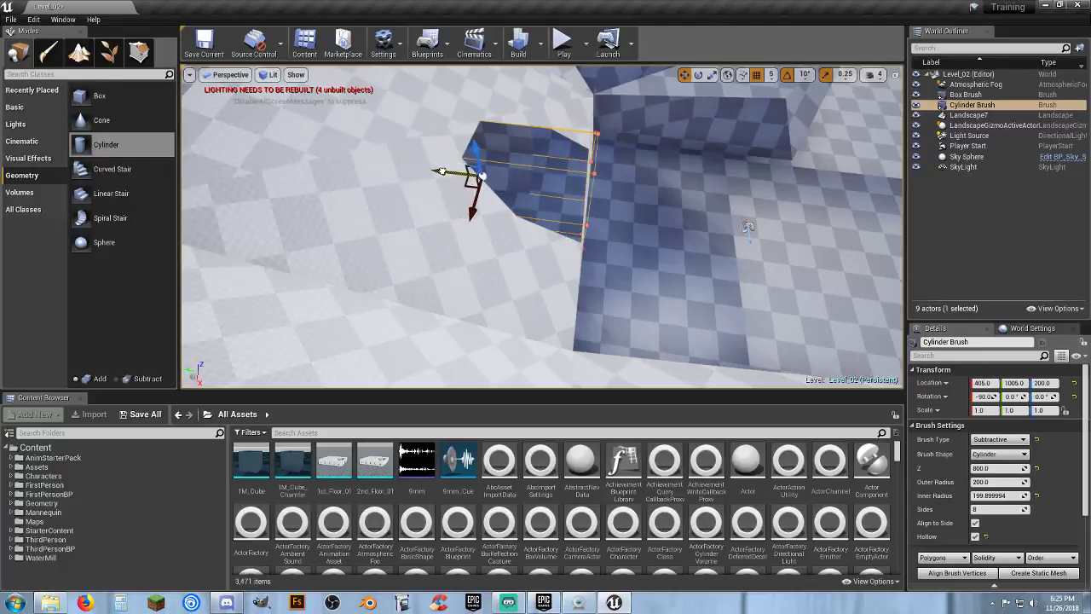
click(444, 170)
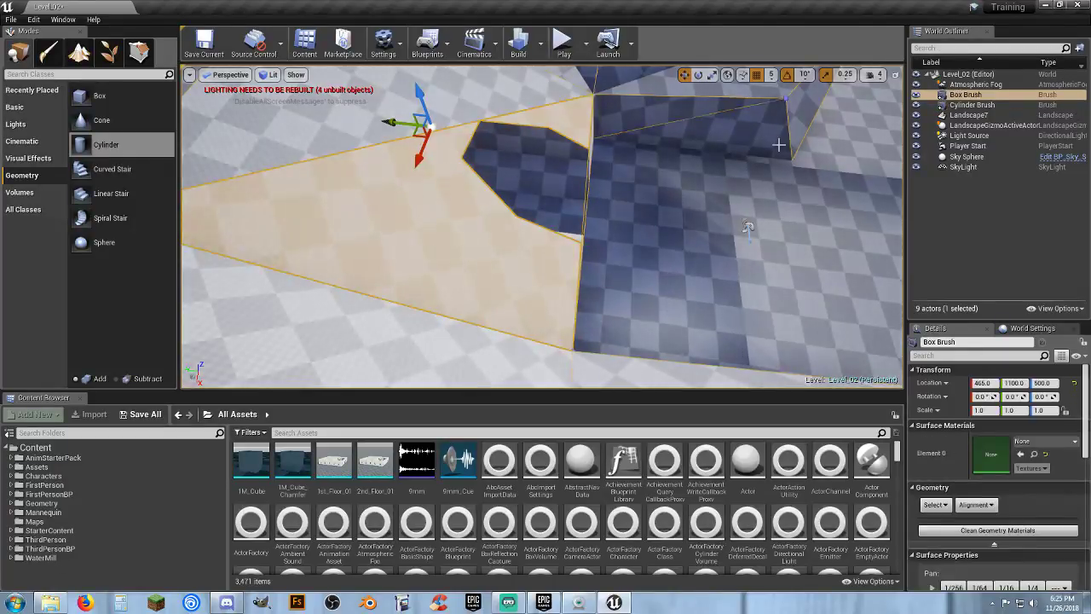
double_click(971, 105)
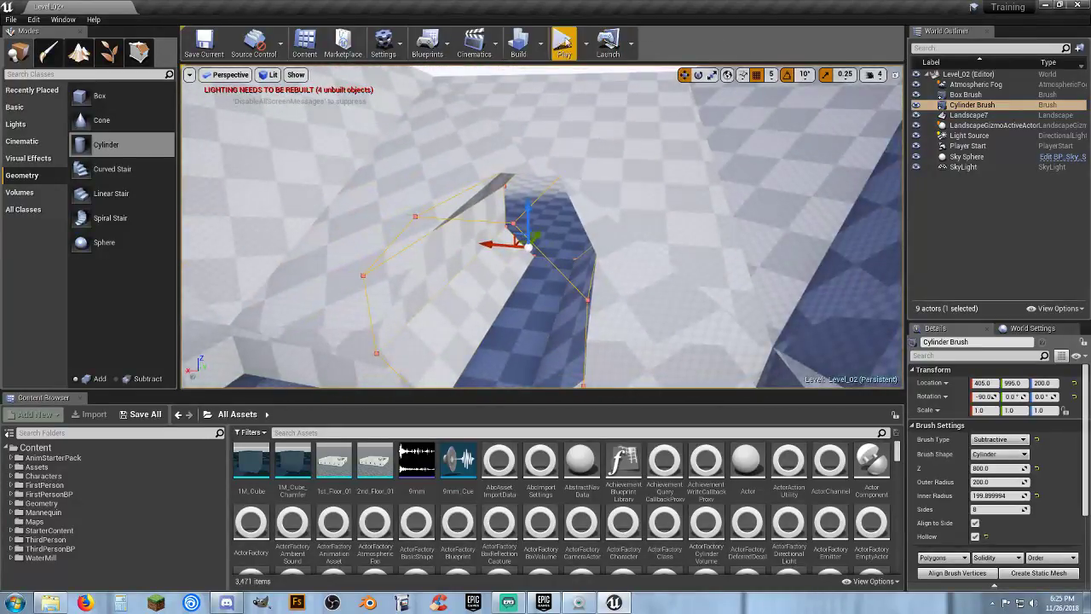
Play the level to test the relocated tunnel cut, stop the session and return to the tunnel opening
click(564, 43)
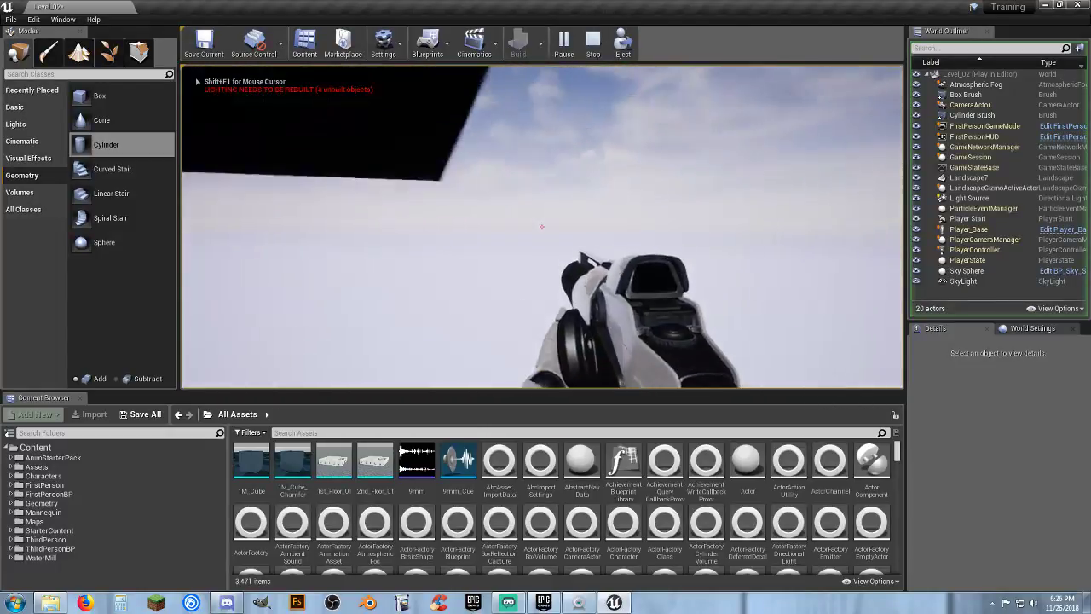
key(Escape)
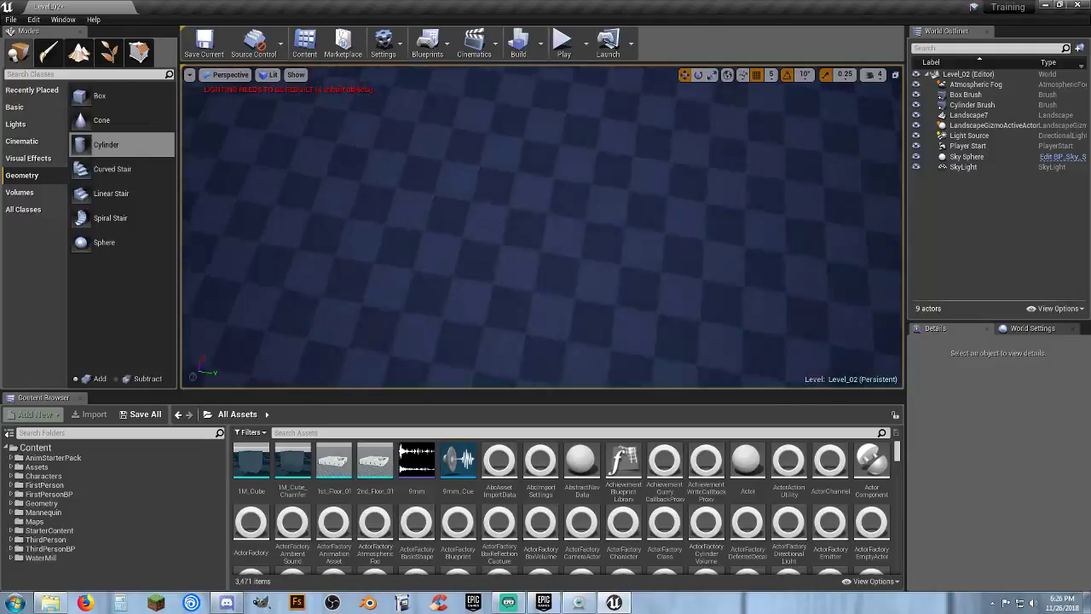
mouse_move(623, 246)
right_down()
mouse_move(623, 170)
mouse_move(623, 246)
mouse_move(545, 222)
mouse_move(623, 221)
mouse_move(623, 255)
right_up()
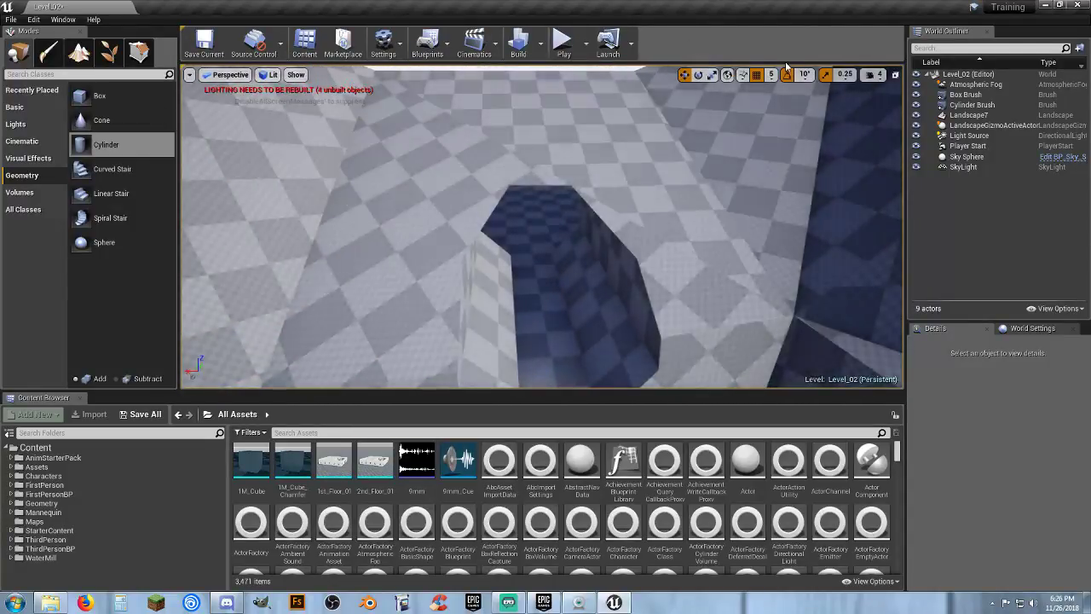
Raise the cylinder brush to a Z location of 220, set its Z length to 1000 and shift it to about Y 1075
double_click(971, 104)
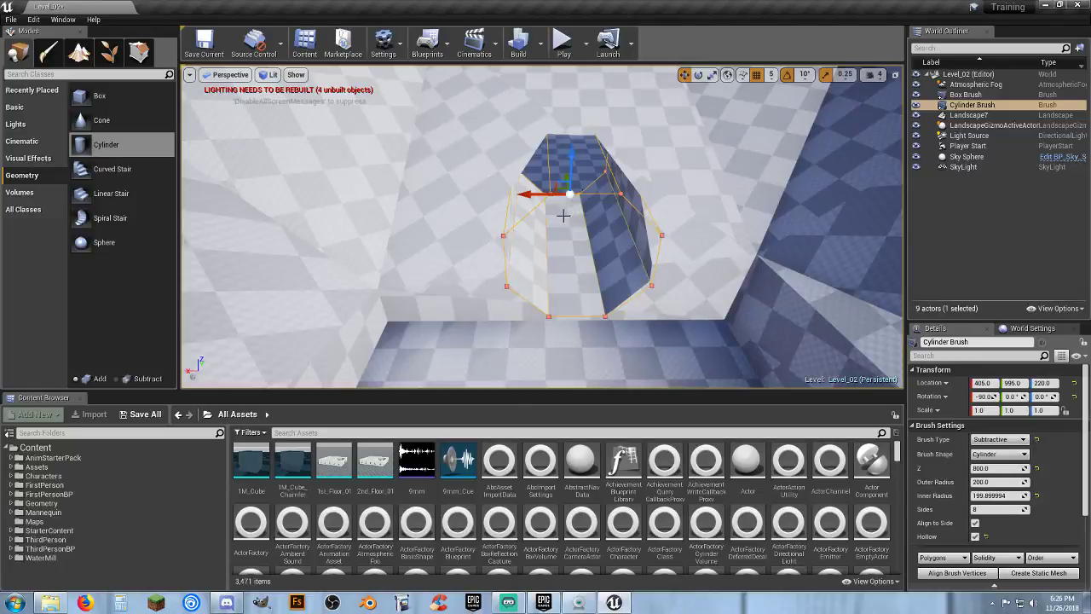
mouse_move(564, 215)
right_down()
mouse_move(752, 303)
mouse_move(743, 254)
mouse_move(627, 237)
right_up()
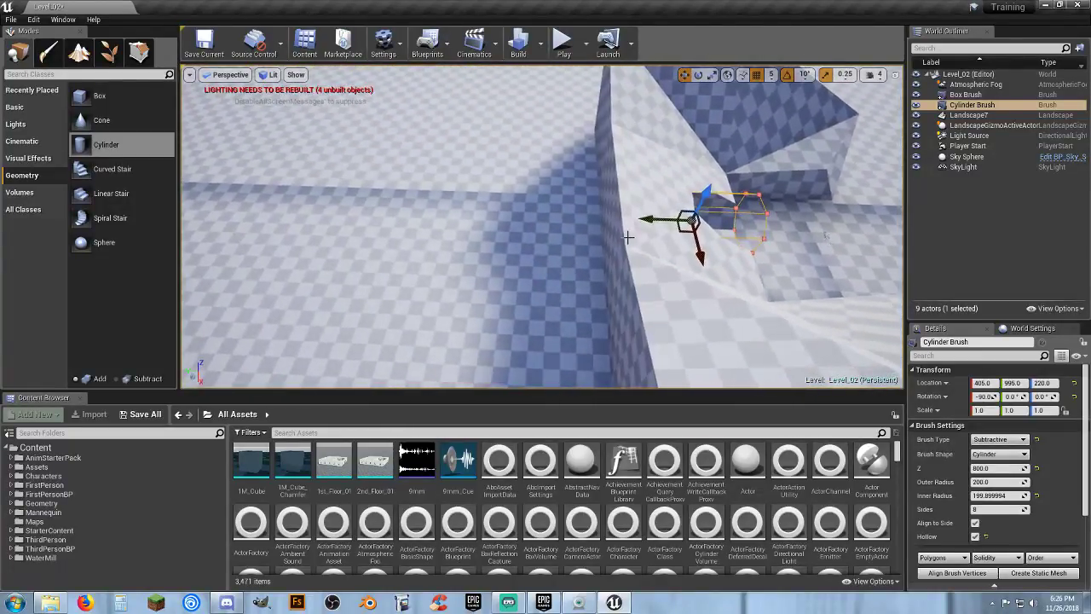
click(989, 468)
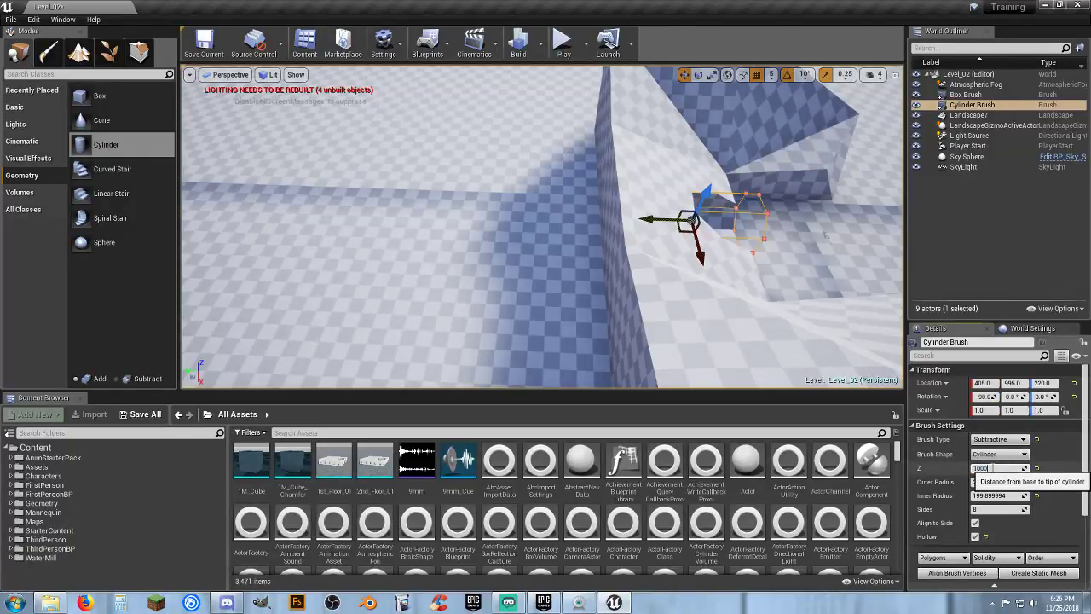
key(Tab)
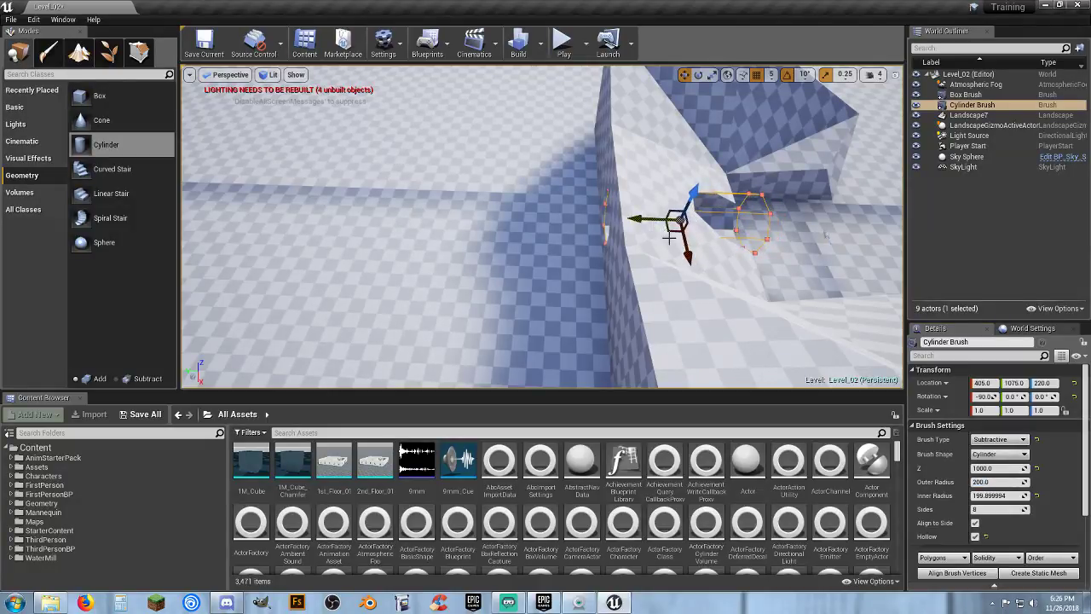
Play the level, walk through the tunnel cut in the slope to the other side and stop the session
key(w)
right_drag(669, 237, 809, 238)
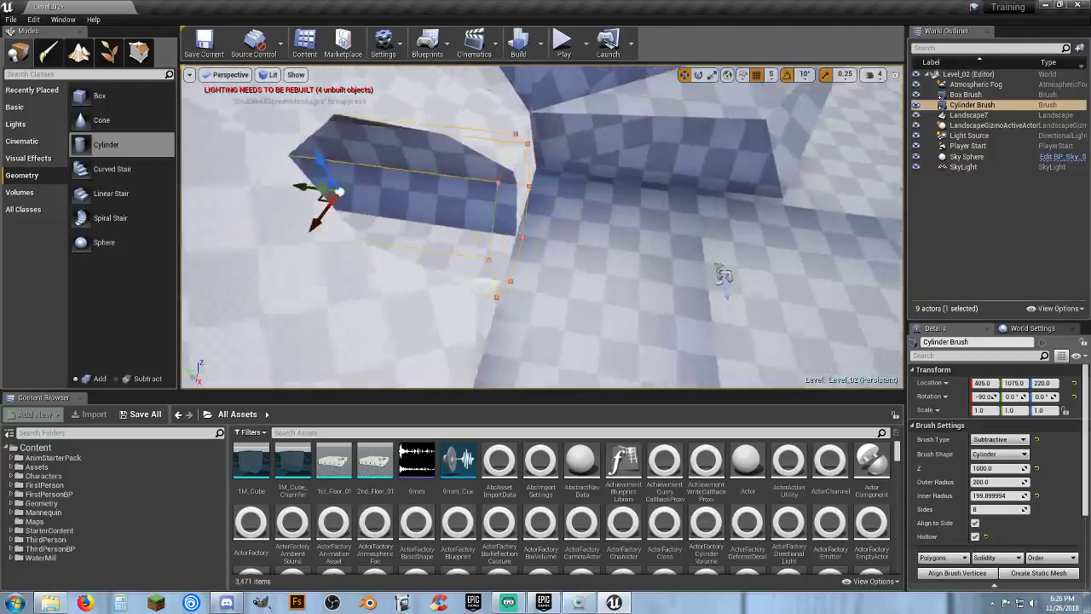
right_drag(722, 275, 750, 292)
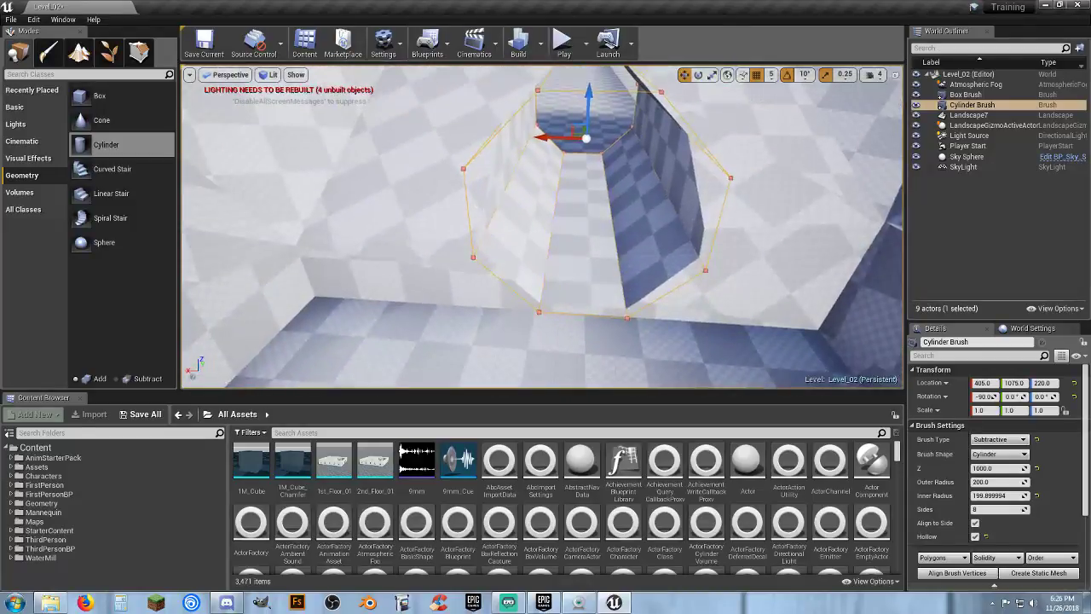
click(564, 48)
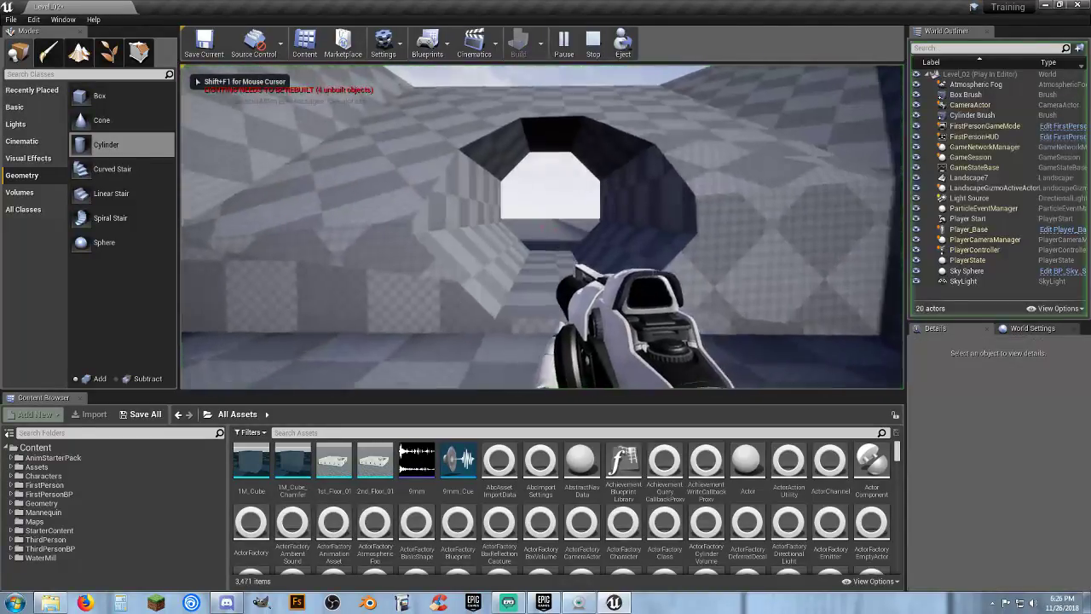
key(w)
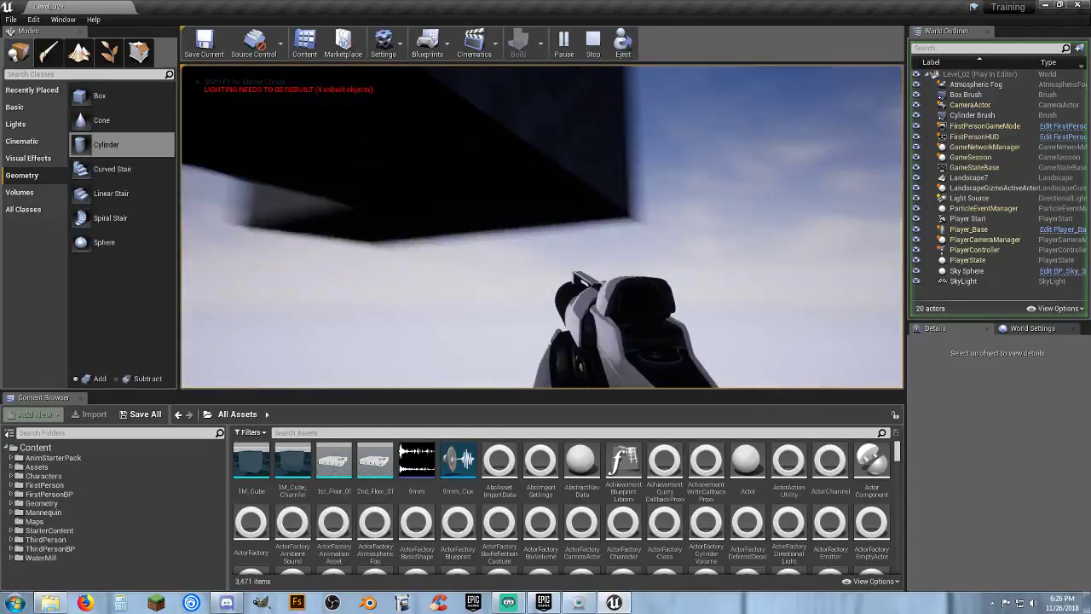
key(Escape)
Select the subtractive cylinder brush at the tunnel's far end and set its Z length to 1200
mouse_move(433, 154)
right_down()
mouse_move(375, 281)
mouse_move(478, 265)
mouse_move(486, 179)
mouse_move(502, 273)
mouse_move(579, 281)
mouse_move(477, 281)
mouse_move(486, 277)
mouse_move(384, 307)
mouse_move(460, 349)
mouse_move(456, 380)
right_up()
key(w)
right_drag(554, 251, 556, 247)
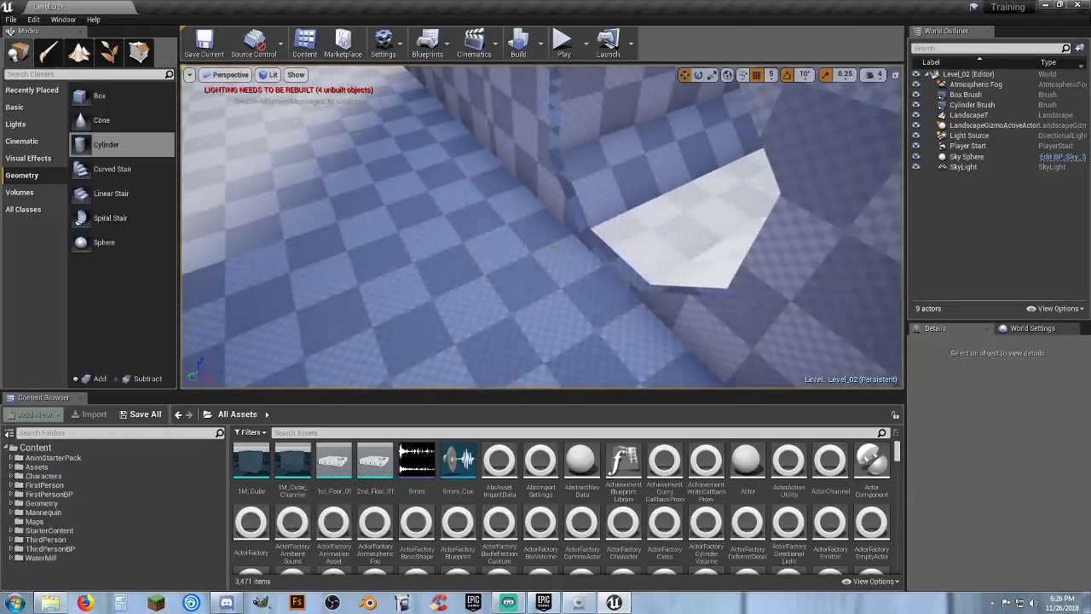
click(681, 242)
right_drag(588, 177, 569, 180)
key(s)
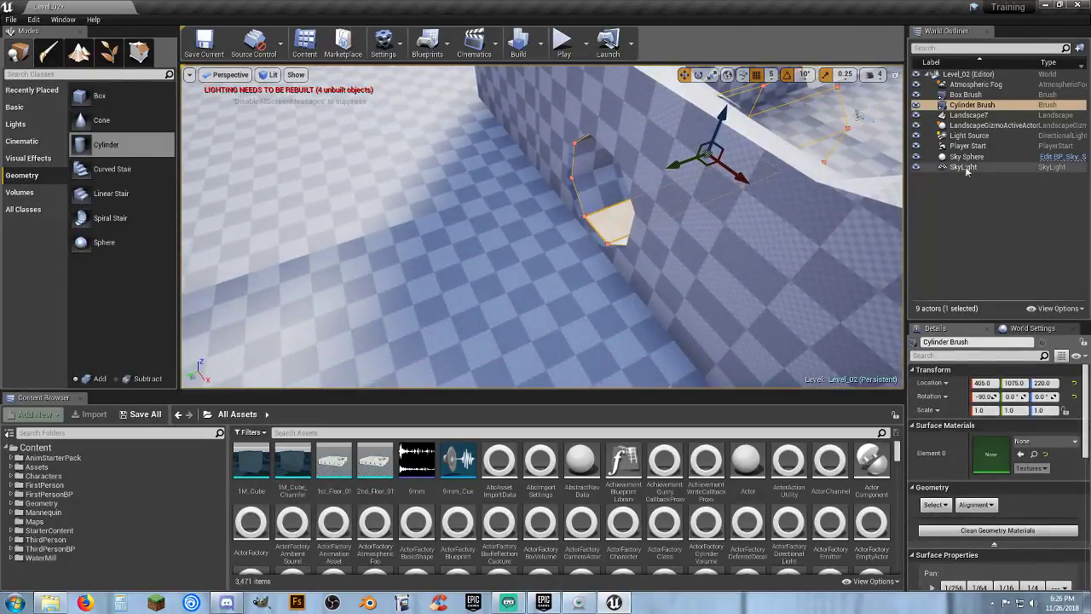
click(979, 107)
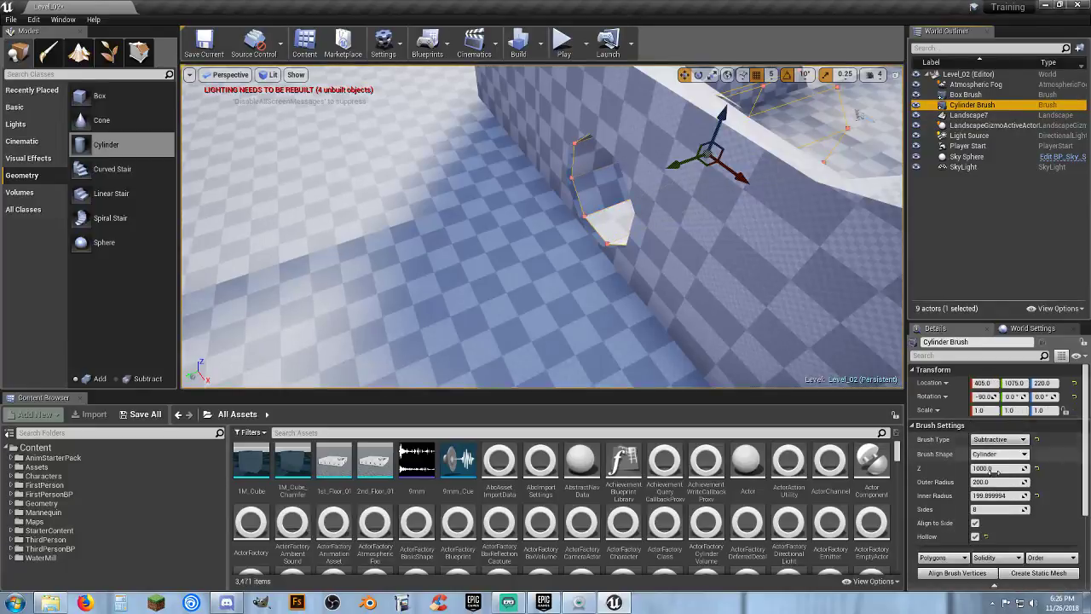
click(999, 468)
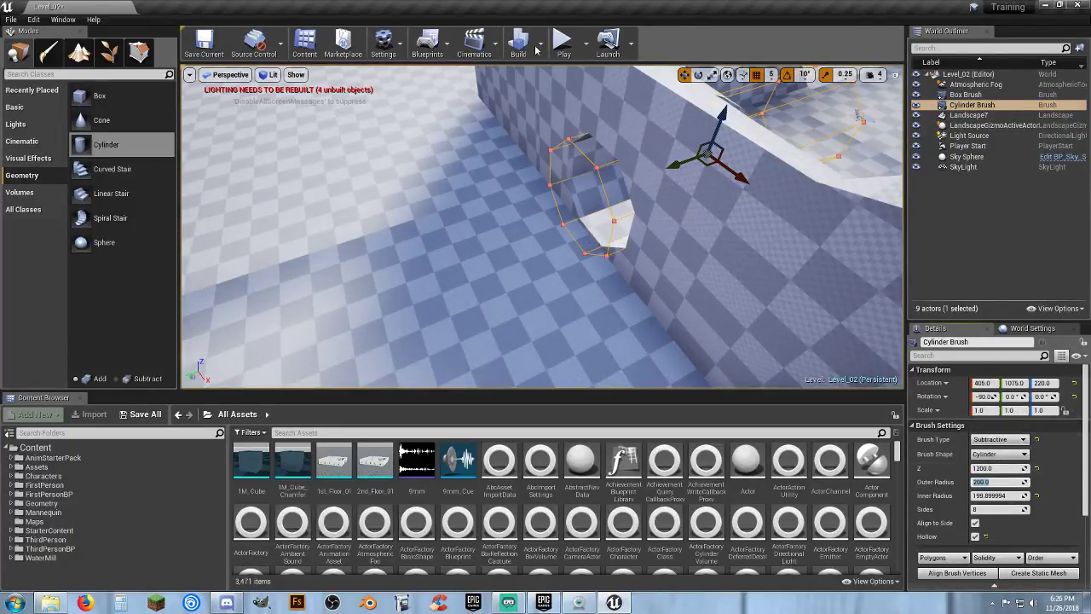
Play the level, walk through the lengthened tunnel and around the outer wall to check both openings, and stop the session
click(562, 42)
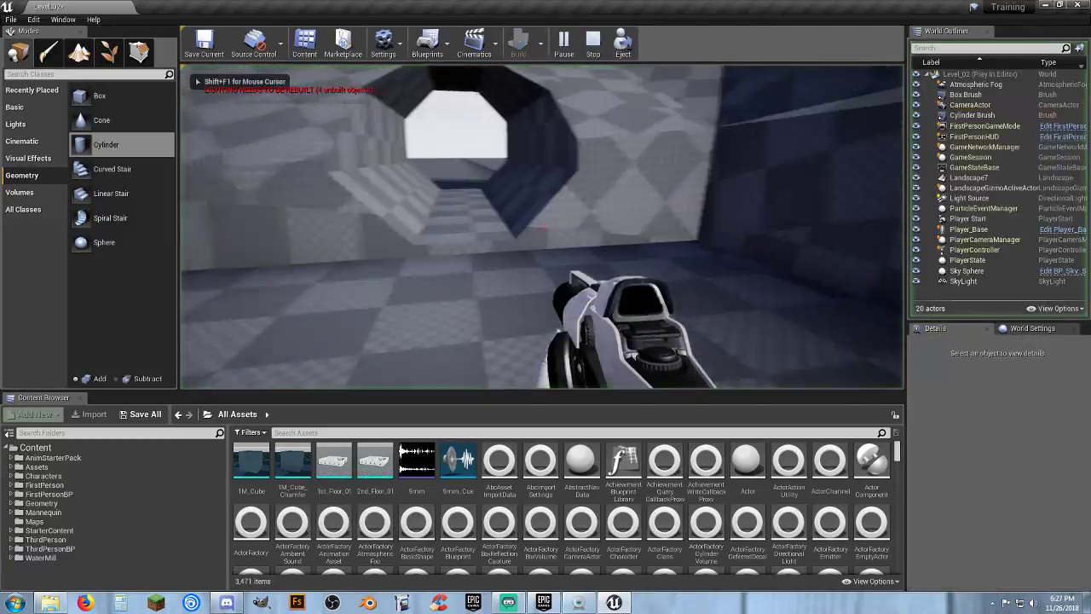
key(w)
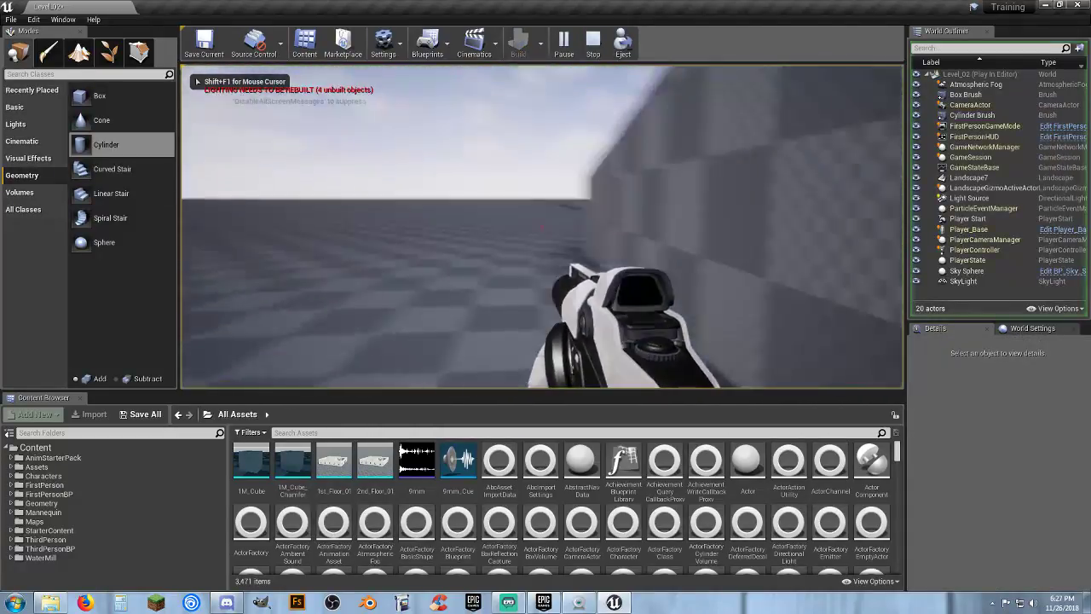
key(w)
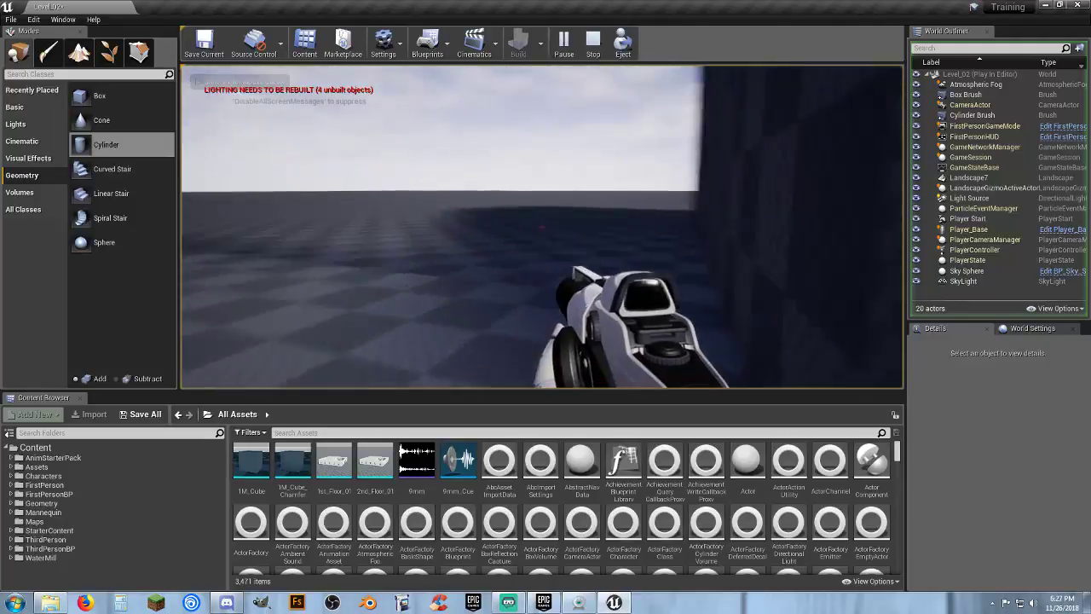
key(w)
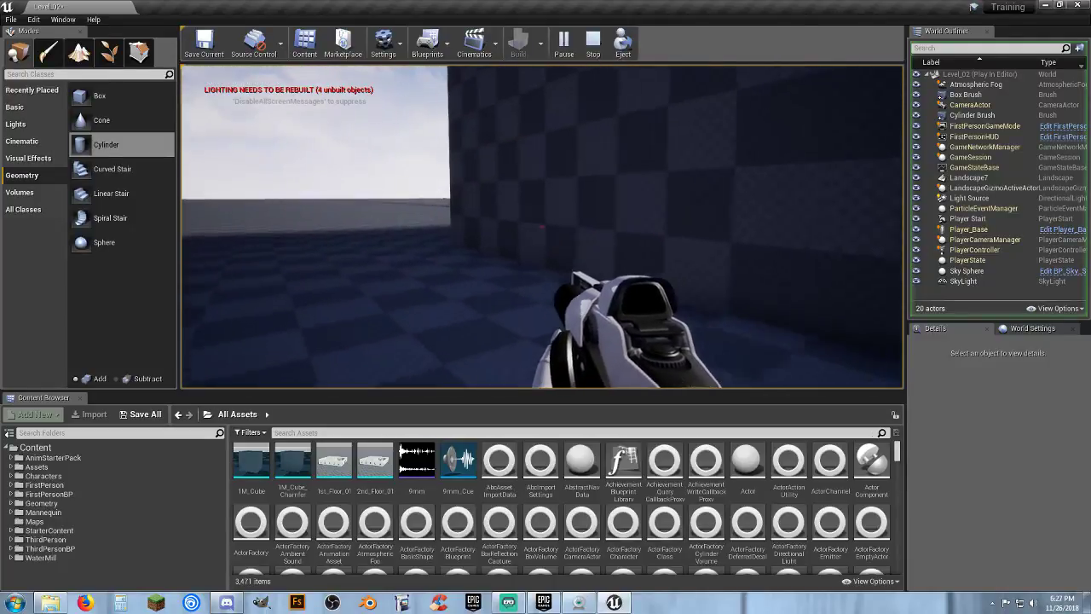
key(w)
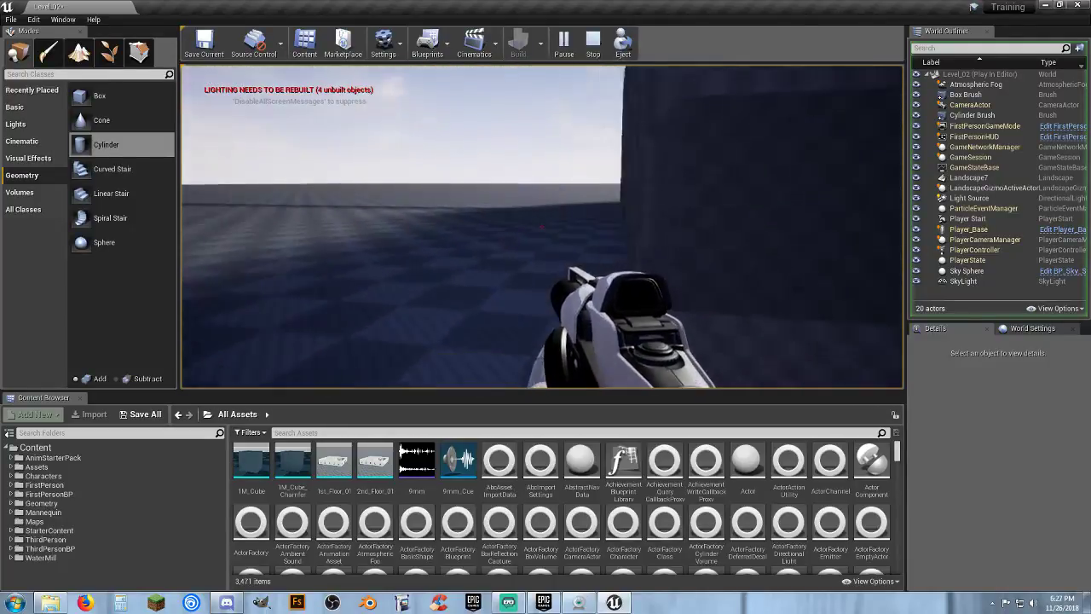
key(w)
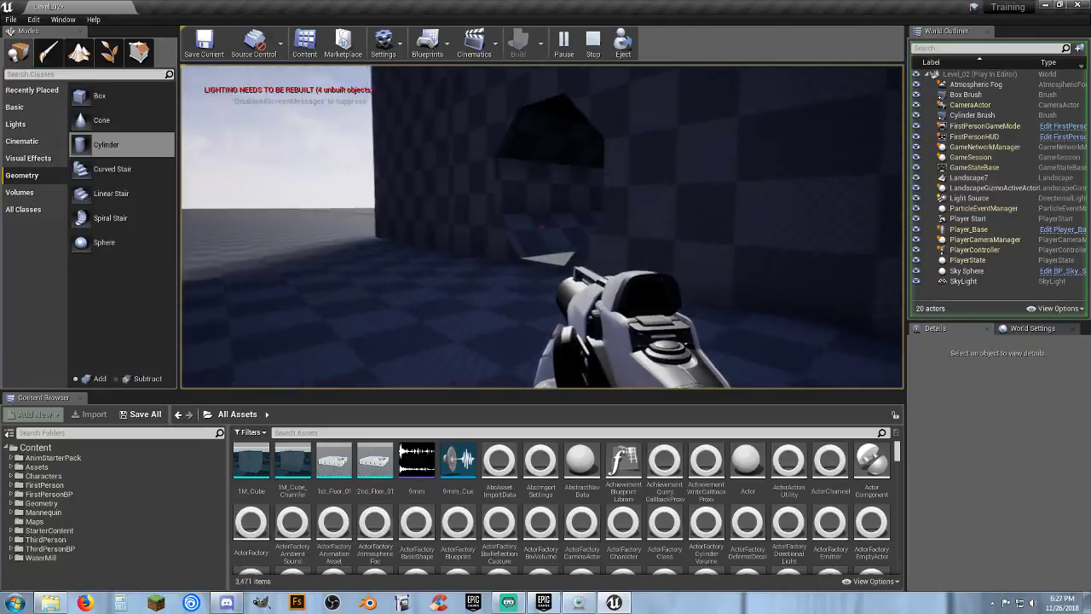
key(w)
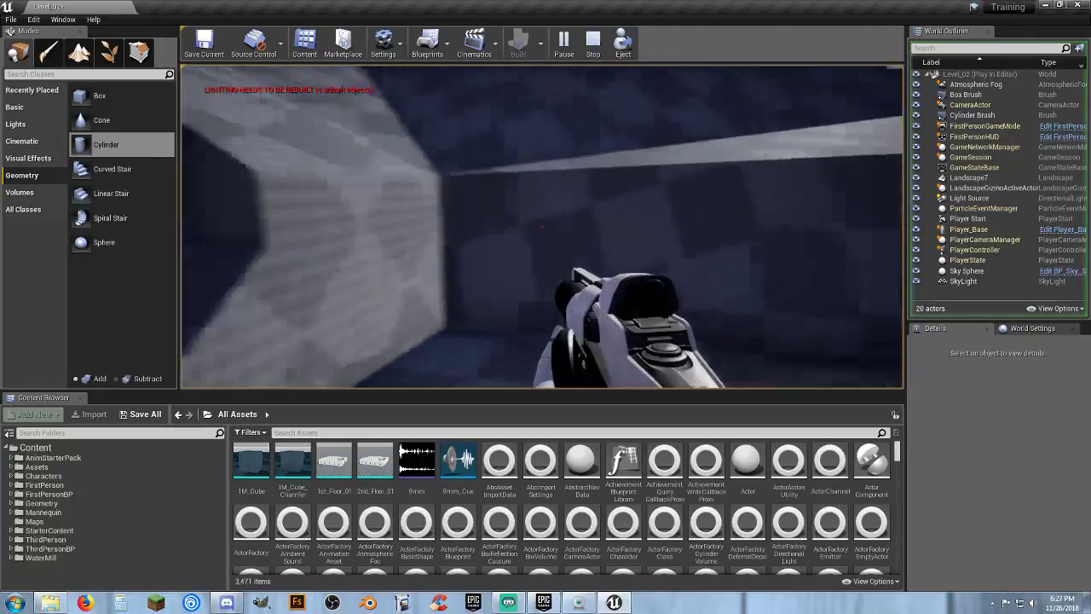
key(s)
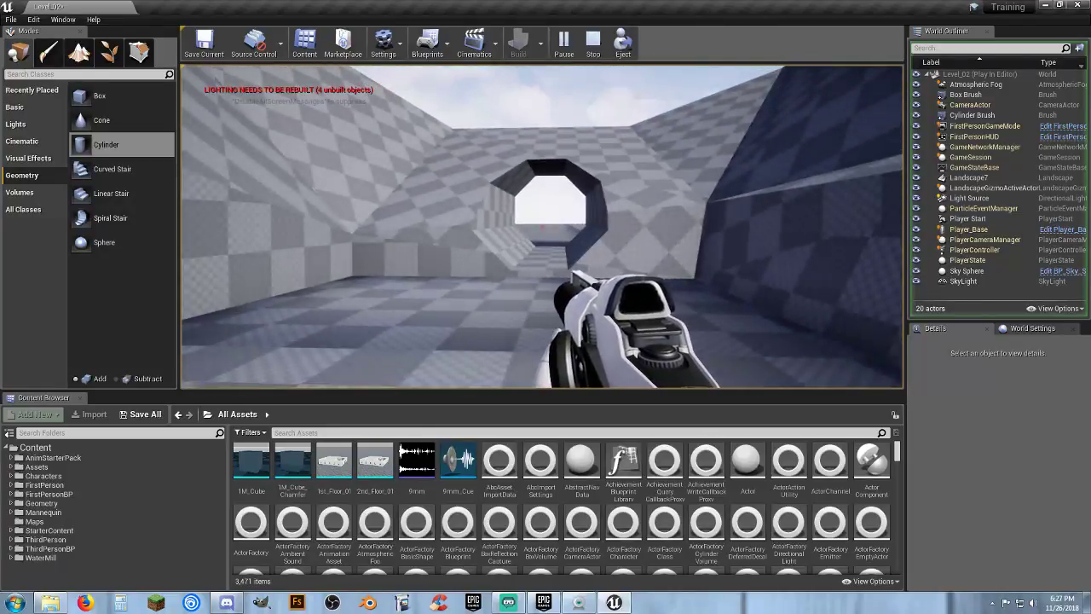
key(Escape)
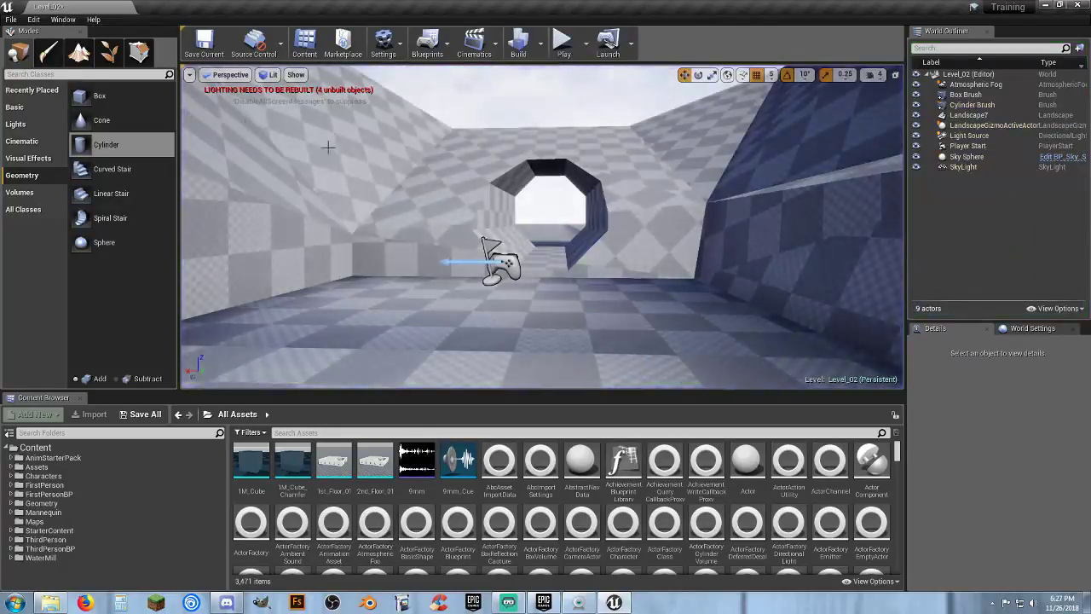
Delete the box brush and the cylinder brush together from the level
right_drag(529, 263, 529, 341)
key(w)
key(s)
mouse_move(411, 230)
right_down()
mouse_move(411, 213)
mouse_move(439, 217)
mouse_move(412, 230)
right_up()
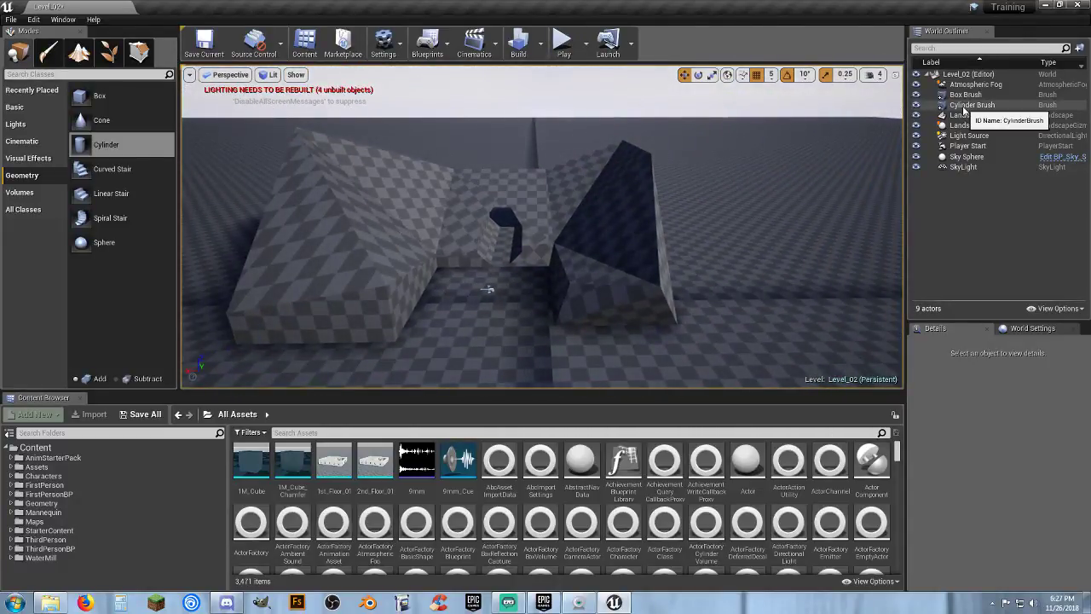
click(965, 94)
ctrl+click(971, 104)
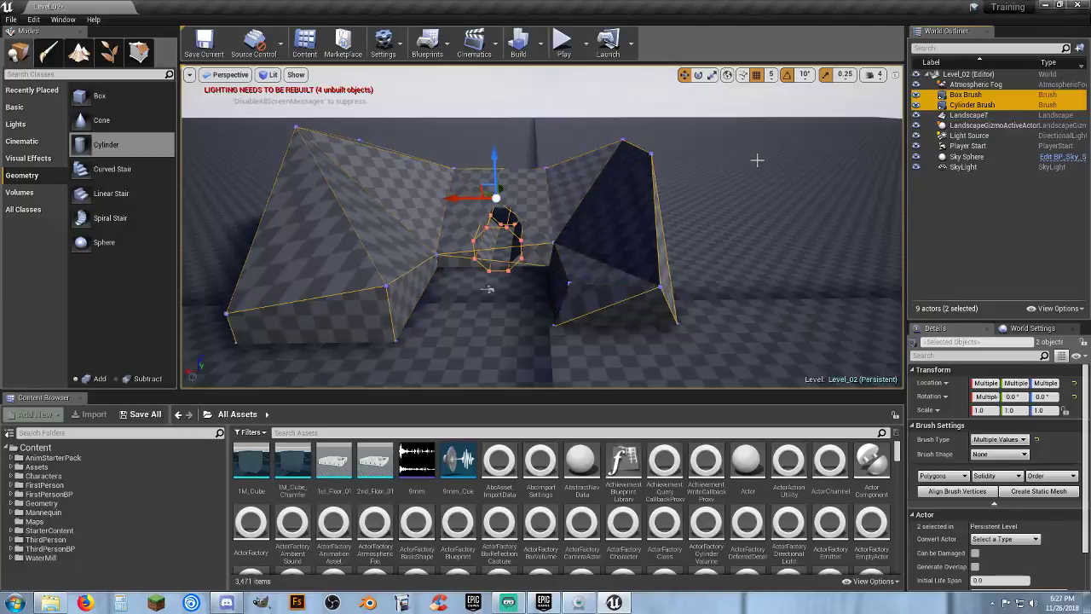
key(Delete)
Build the level to refresh its lighting and close the Message Log
mouse_move(488, 290)
right_down()
mouse_move(723, 309)
mouse_move(689, 339)
mouse_move(588, 307)
right_up()
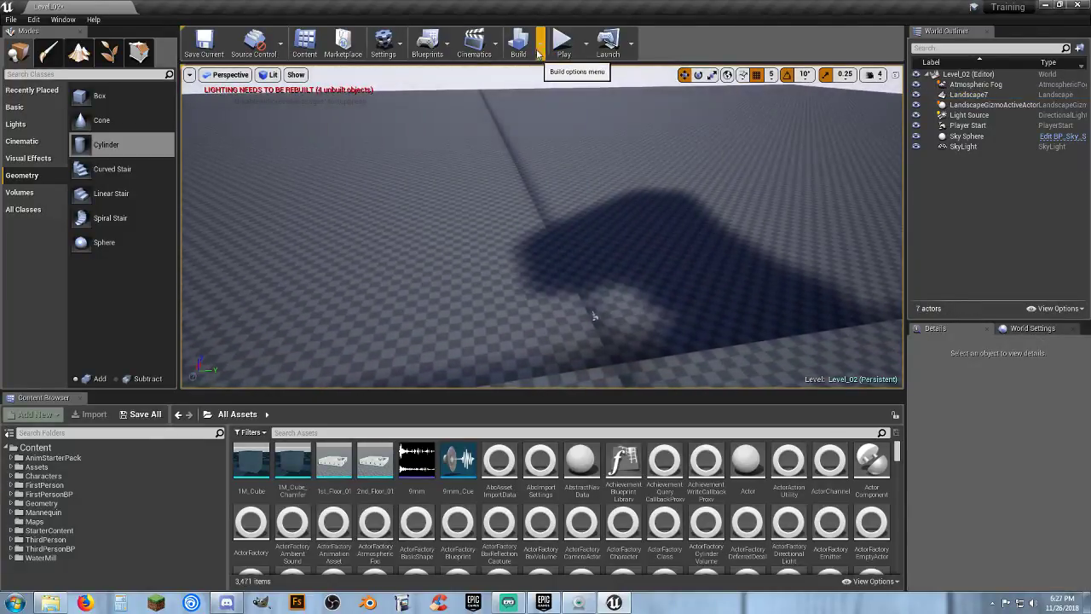
click(519, 45)
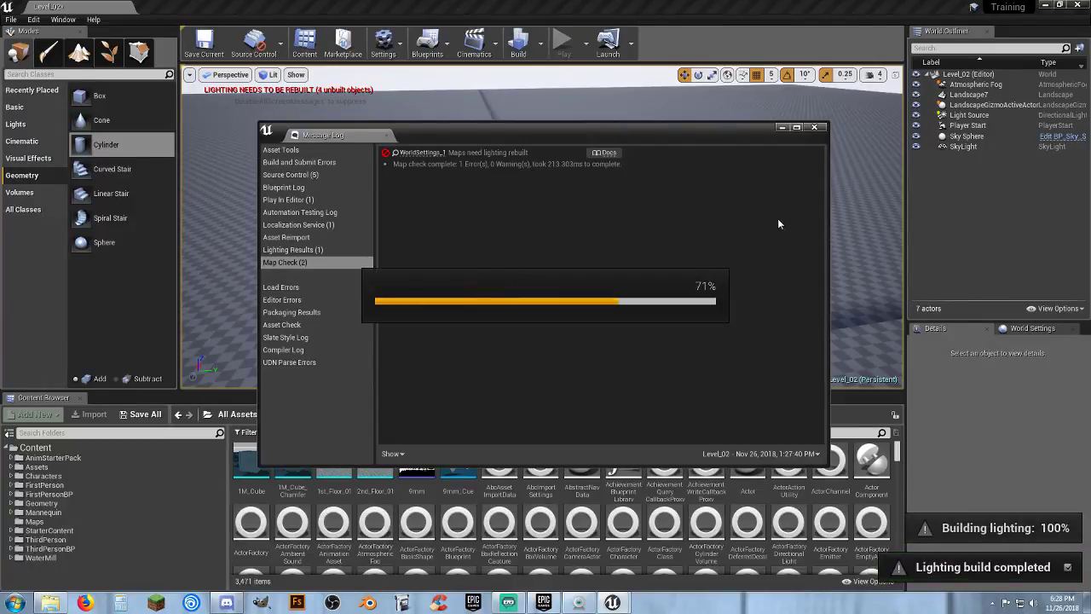
click(811, 130)
Create a folder named Map Stuff under Level_02 in the World Outliner
right_click(973, 75)
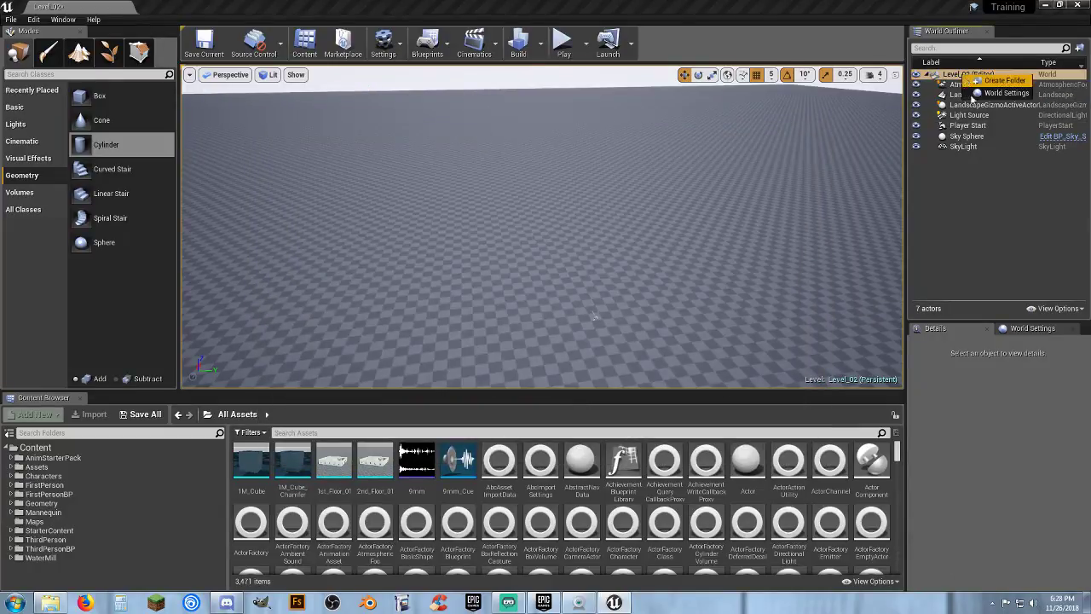
click(997, 80)
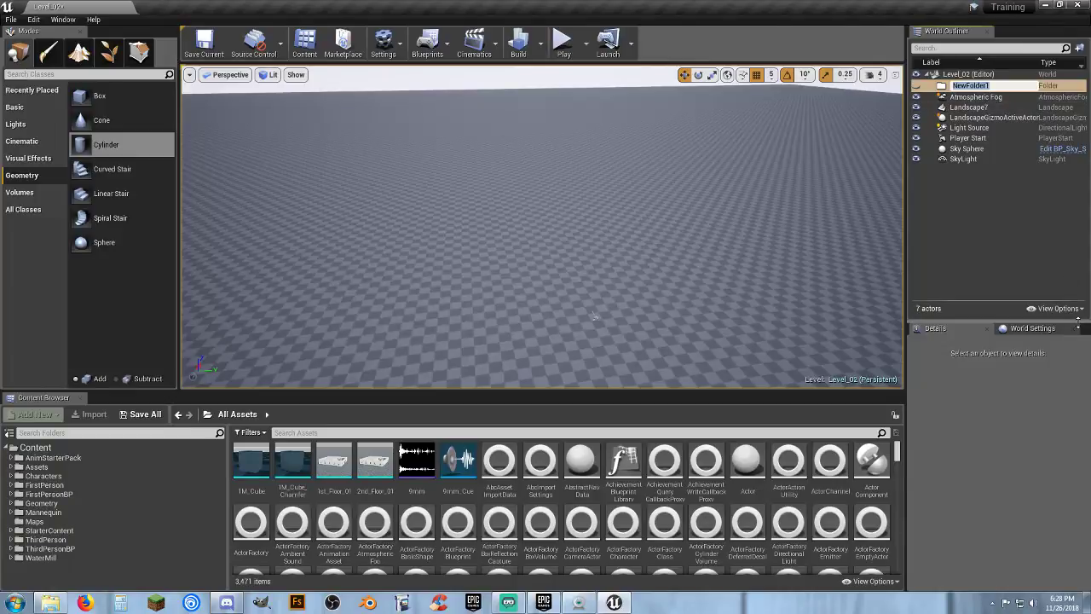
text(Map Stuff)
key(Return)
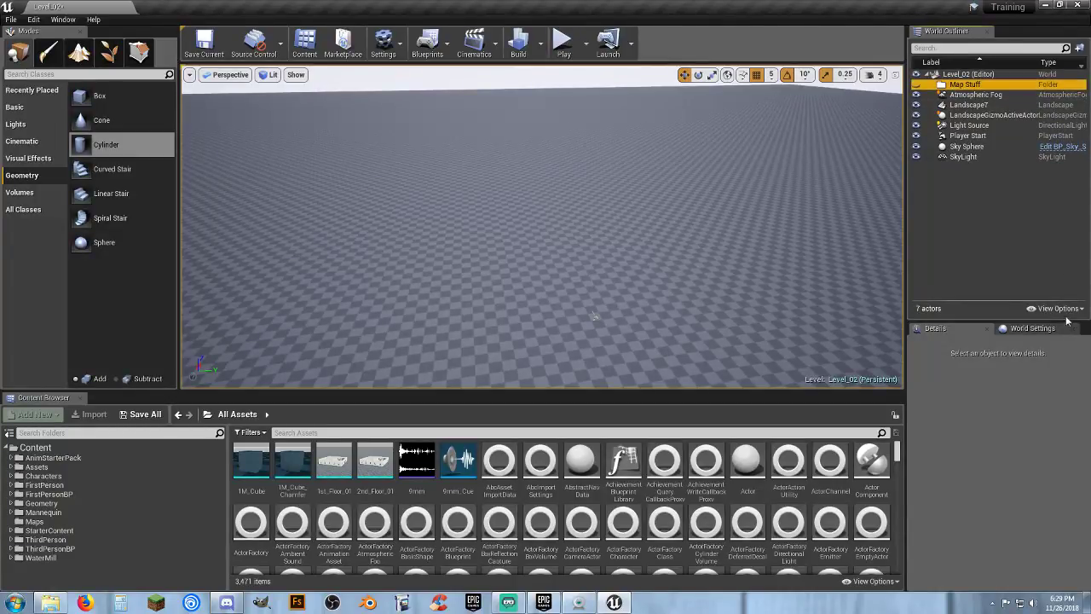
Move all actors from Atmospheric Fog through SkyLight into the Map Stuff folder and collapse the folder
click(996, 98)
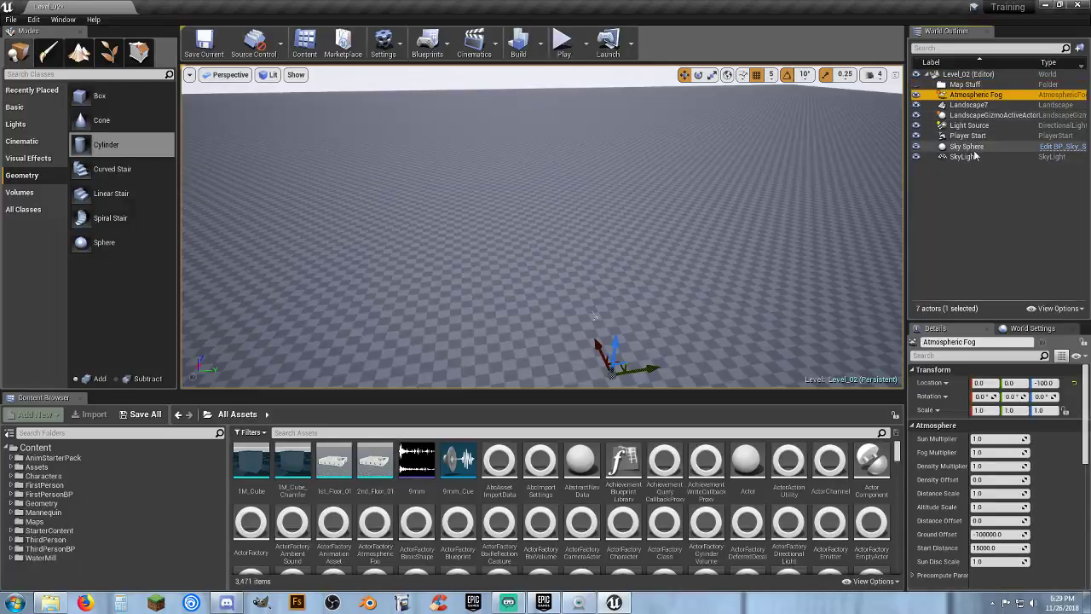
shift+click(972, 156)
drag(969, 101, 928, 89)
click(934, 85)
click(966, 75)
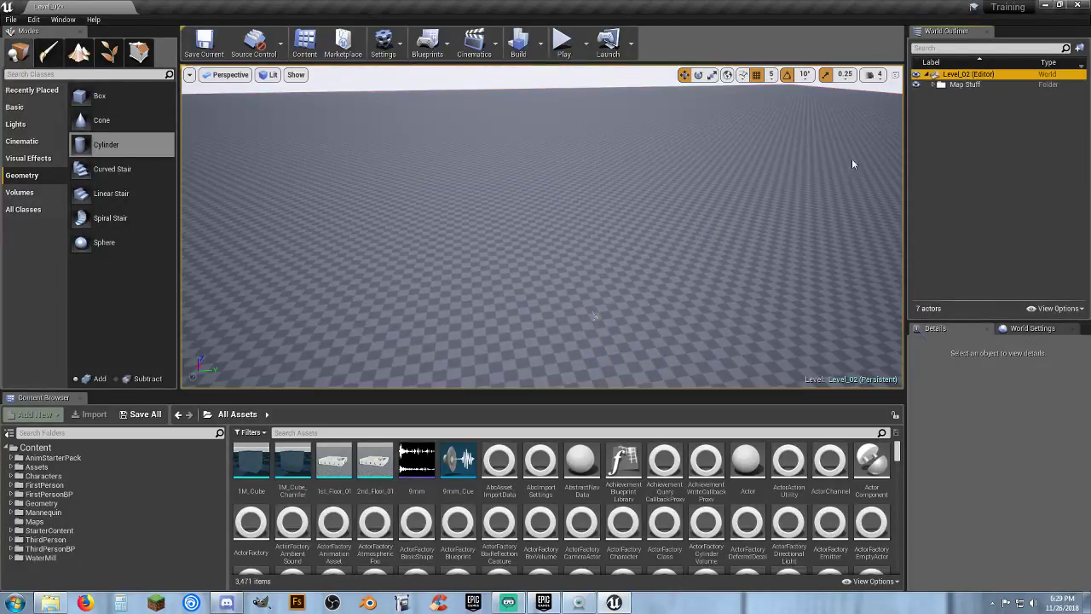
right_drag(852, 163, 852, 264)
right_drag(665, 235, 626, 271)
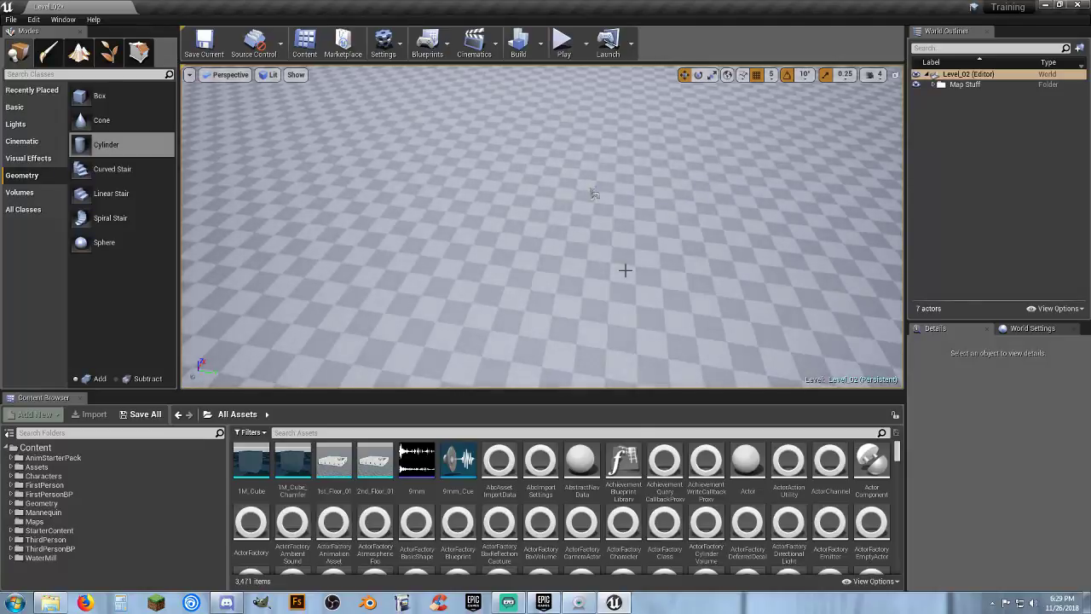
right_drag(614, 261, 572, 284)
mouse_move(670, 276)
right_down()
mouse_move(682, 275)
mouse_move(657, 275)
right_up()
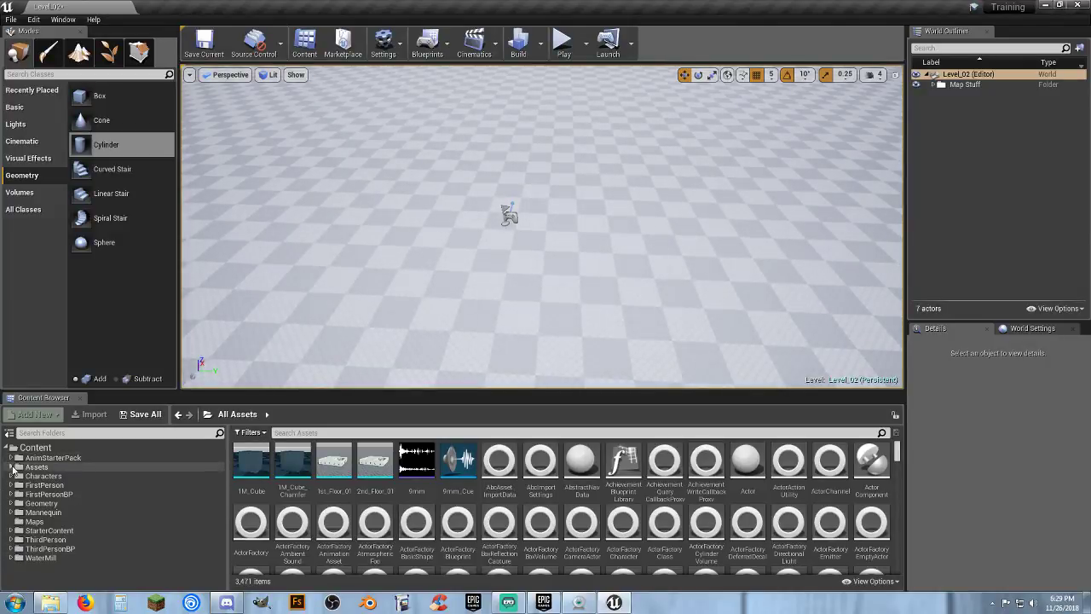
Create a new material asset in the Assets/Materials content folder
click(11, 467)
click(46, 485)
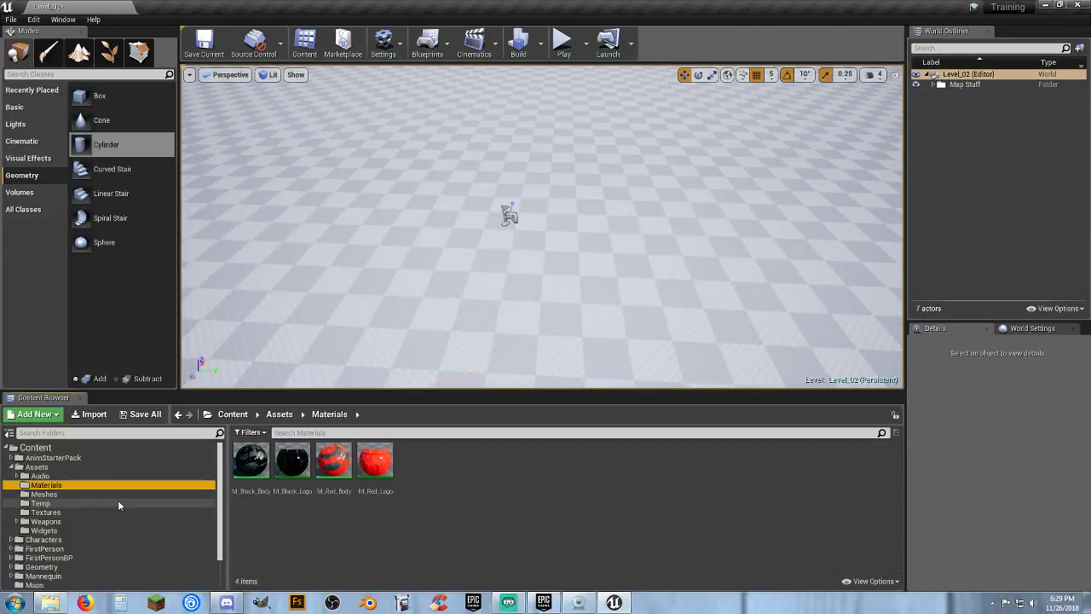
right_click(433, 460)
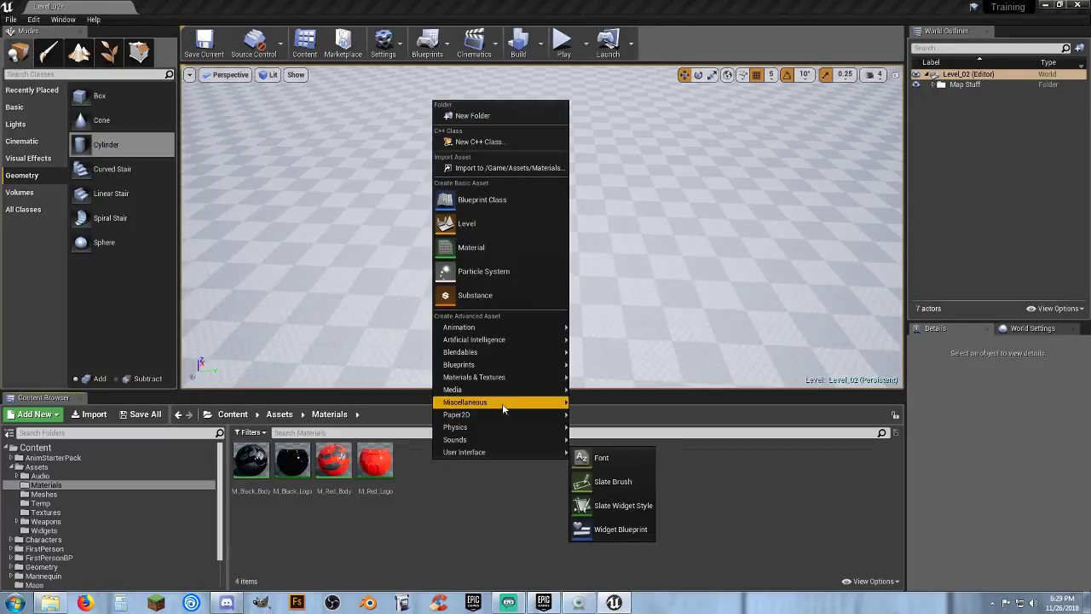
mouse_move(501, 404)
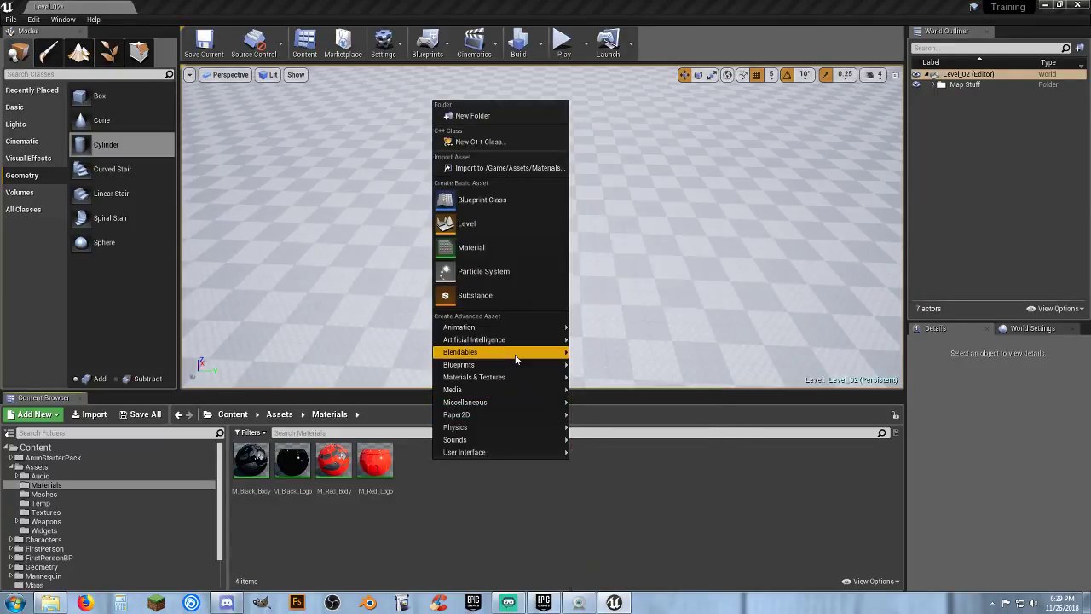
mouse_move(513, 379)
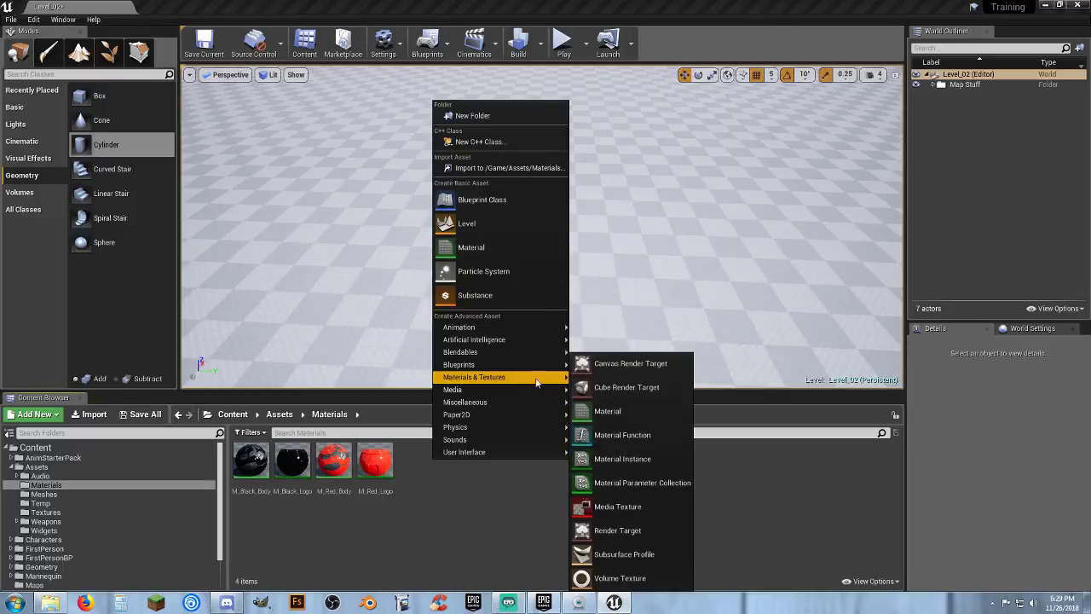
click(668, 415)
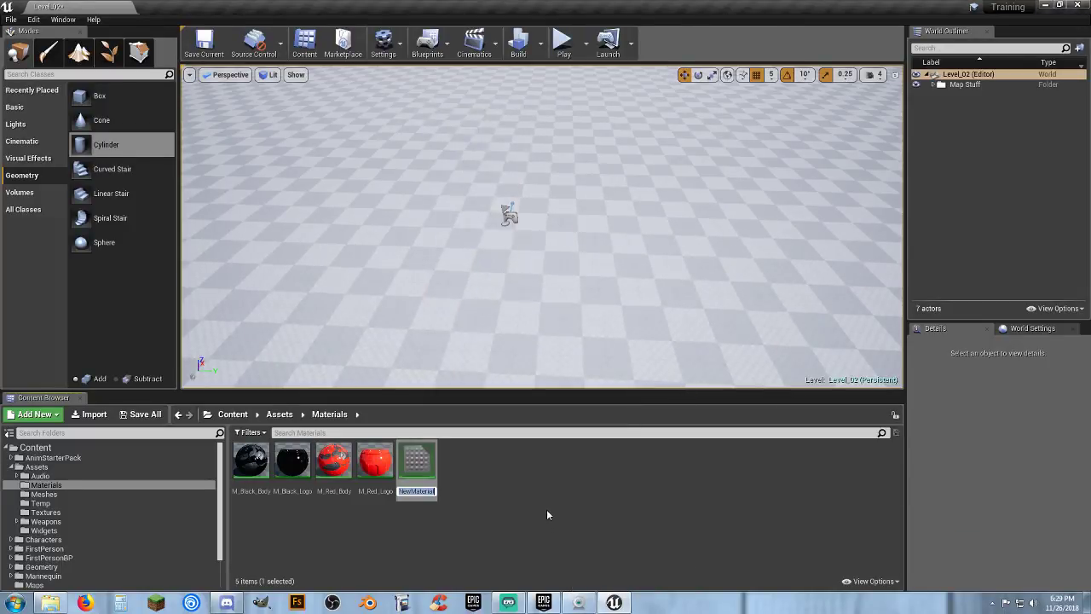
Name the new material M_Landscape and open it in the Material Editor
text(Lamd)
key(BackSpace)
key(BackSpace)
text(nd)
key(BackSpace)
key(BackSpace)
key(BackSpace)
text(ndscape)
key(Home)
text(M_)
key(Return)
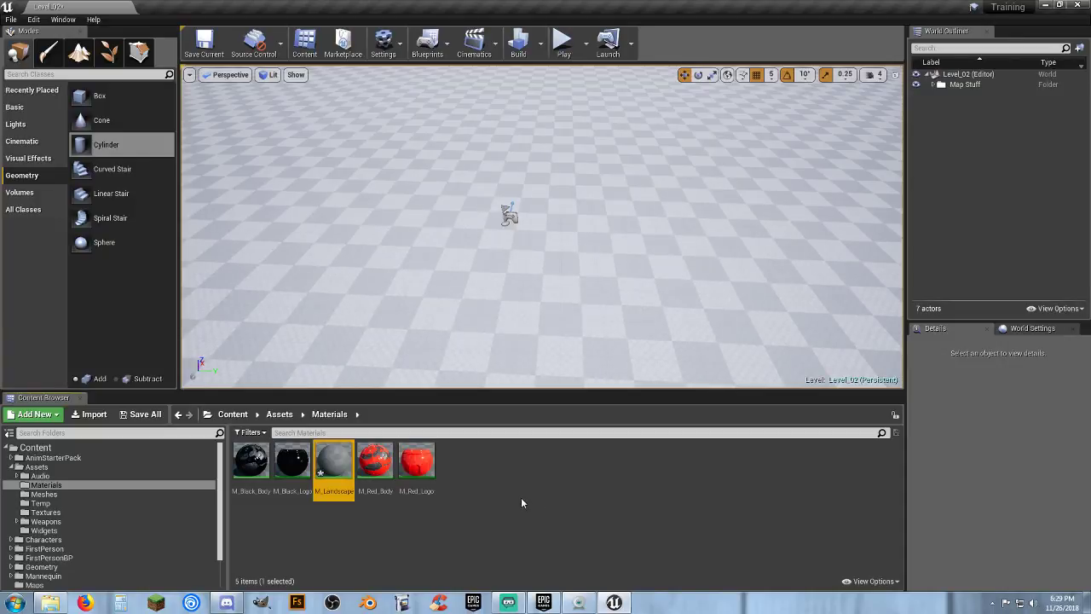
key(Return)
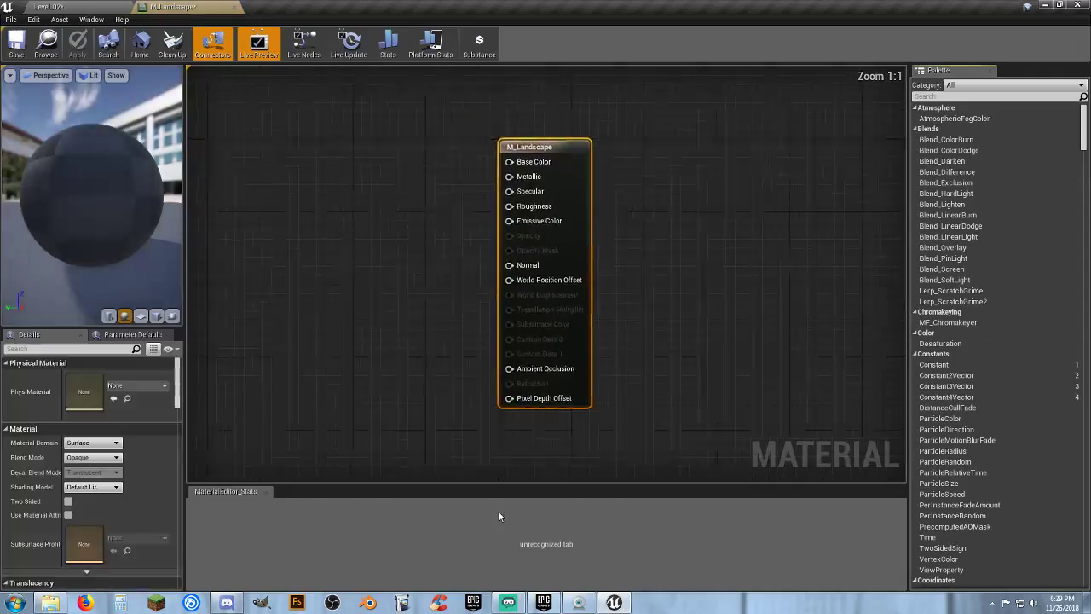
Return to the Level_02 editor and open the StarterContent Textures folder in the Content Browser
right_drag(351, 281, 472, 248)
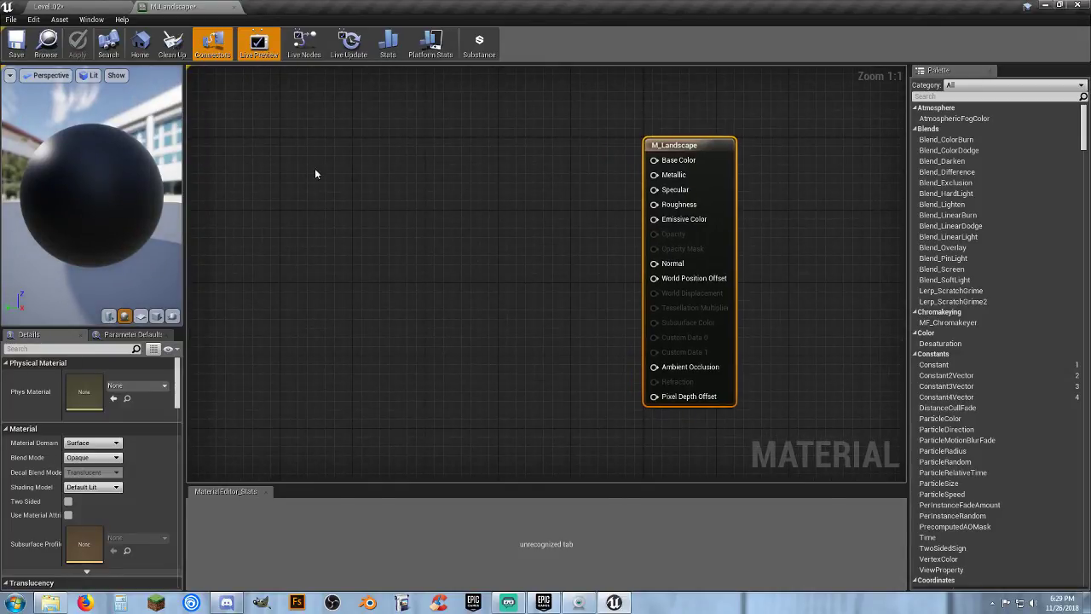
drag(173, 7, 197, 5)
click(109, 7)
scroll(76, 533, down, 2)
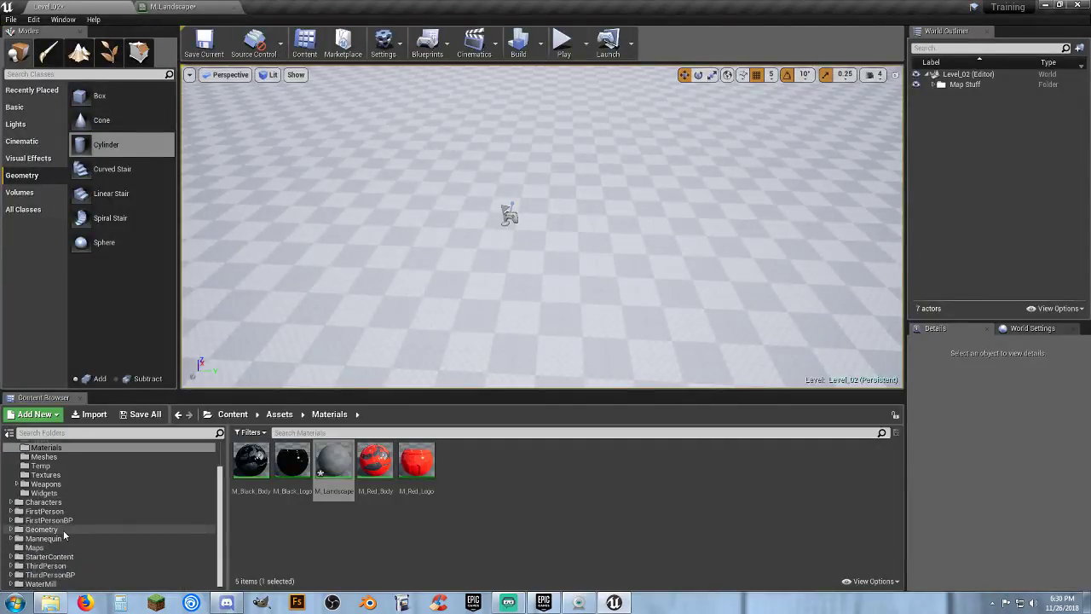
click(11, 557)
scroll(58, 568, down, 2)
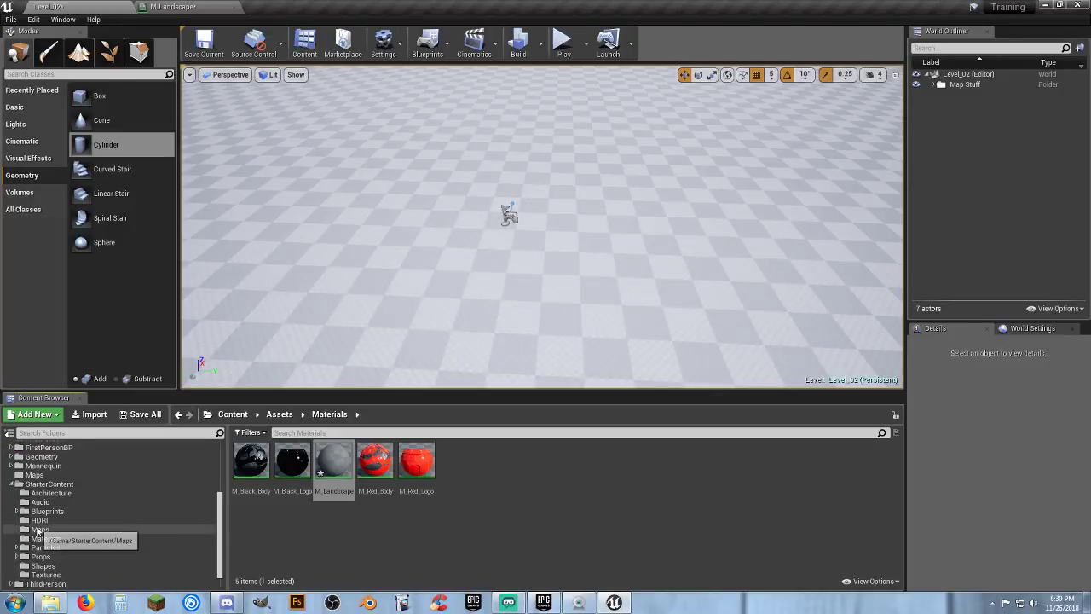
click(43, 575)
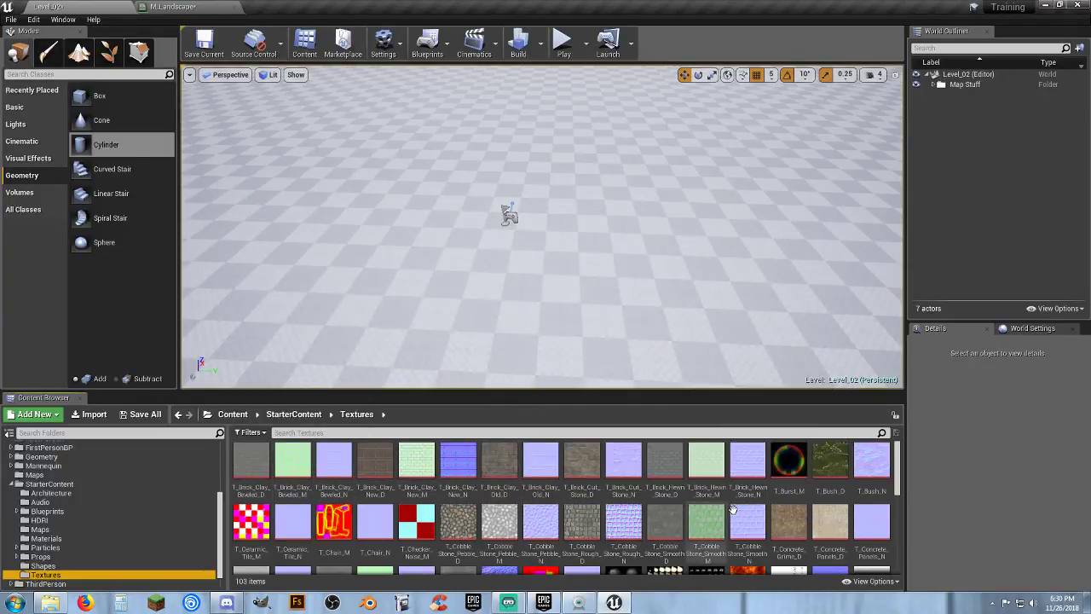
Undock the M_Landscape editor and add T_Ground_Grass_D and T_Ground_Grass_N to its graph as texture samples
scroll(782, 501, down, 1)
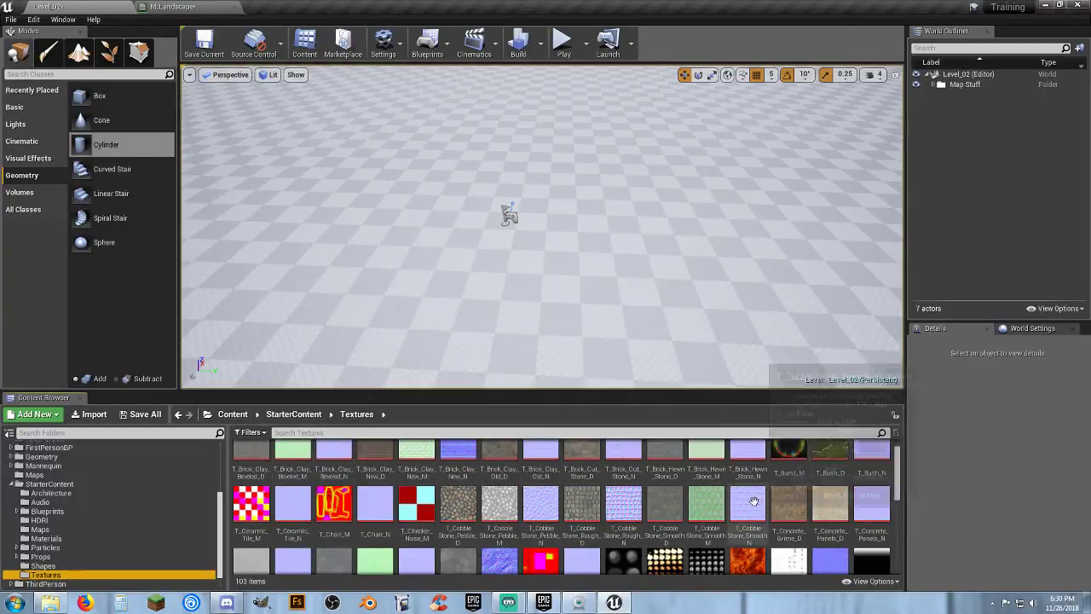
scroll(782, 501, down, 4)
scroll(673, 503, down, 2)
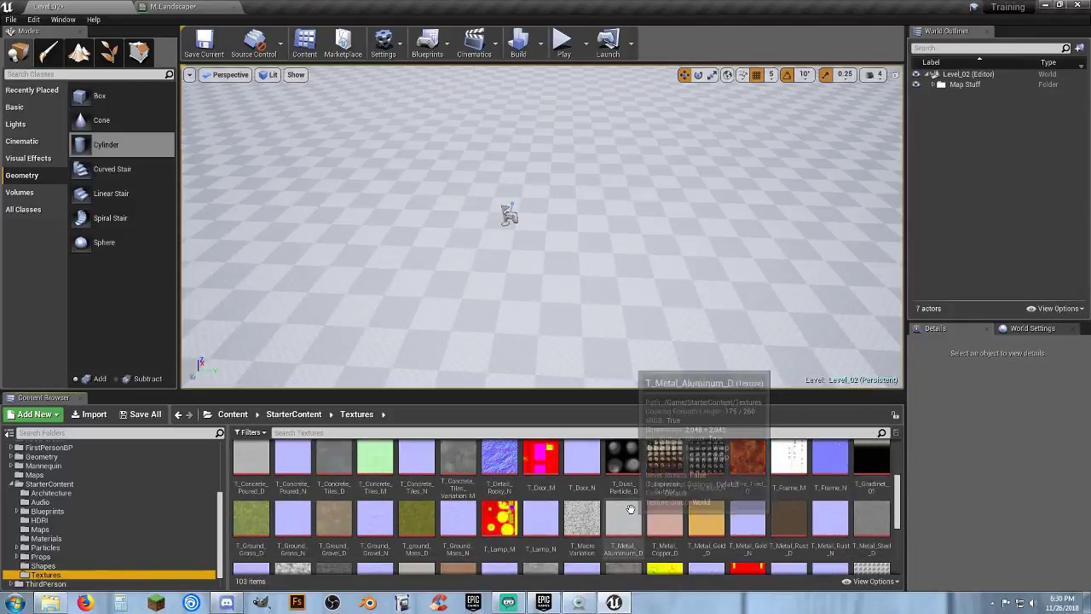
click(246, 516)
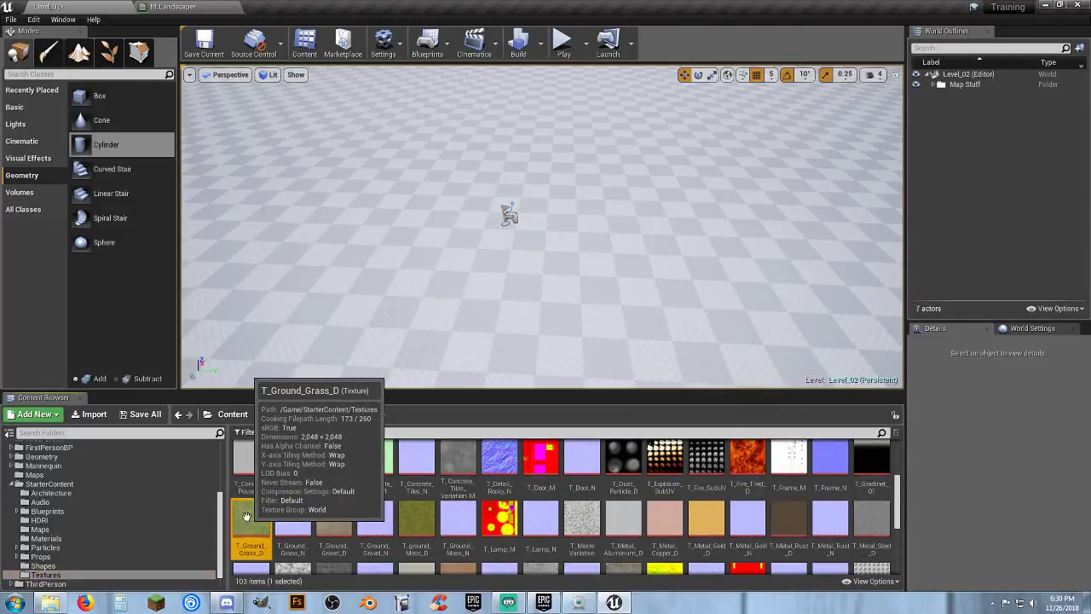
ctrl+click(292, 517)
drag(196, 7, 262, 103)
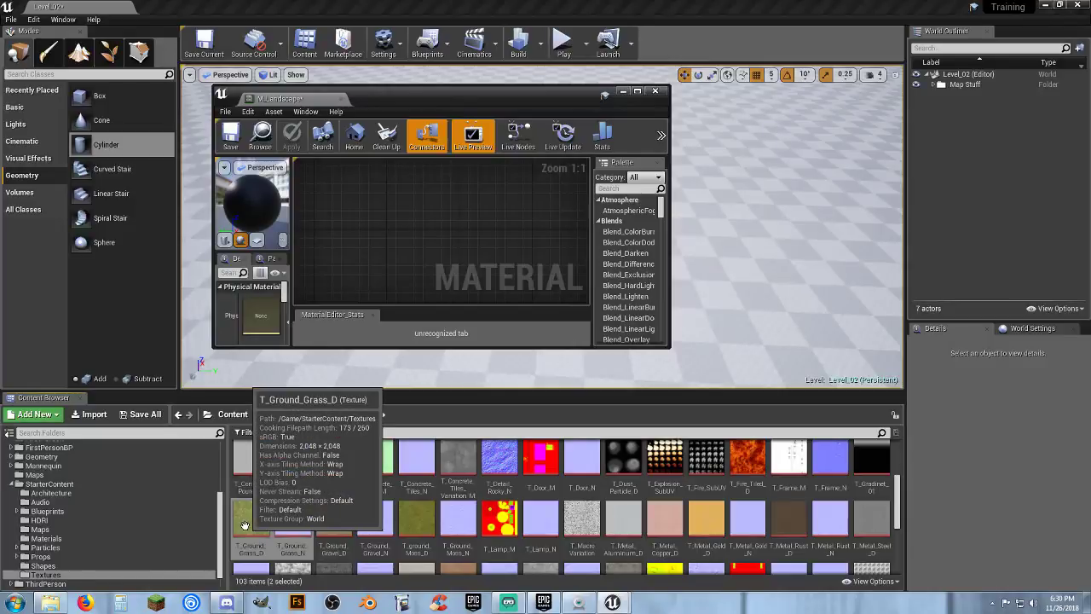
drag(293, 529, 374, 224)
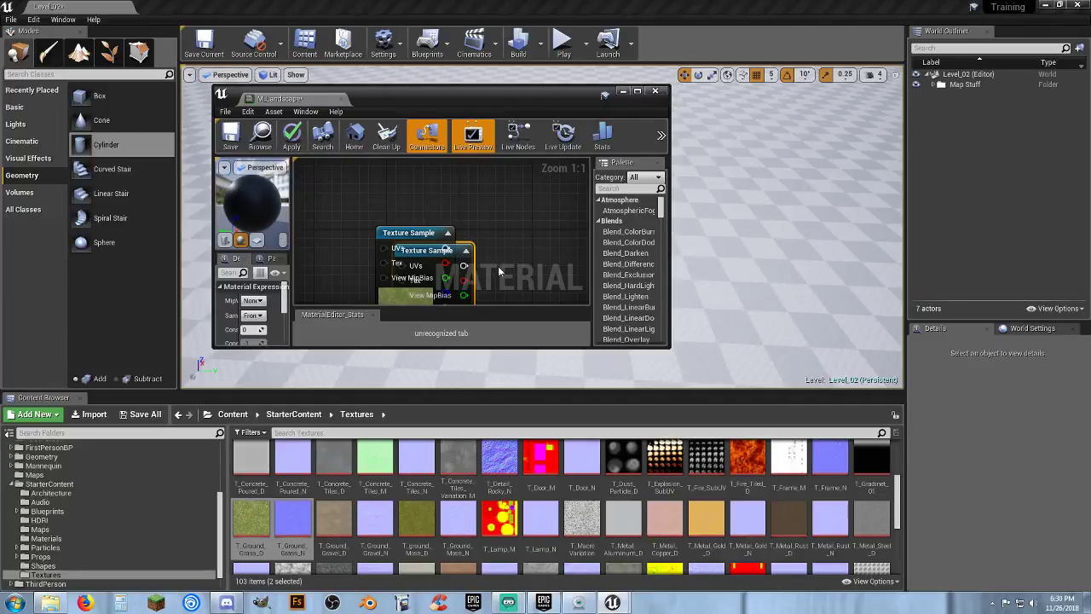
Add T_Ground_Gravel_D and T_Ground_Gravel_N as texture samples in empty graph space below the grass samples
right_drag(492, 268, 439, 202)
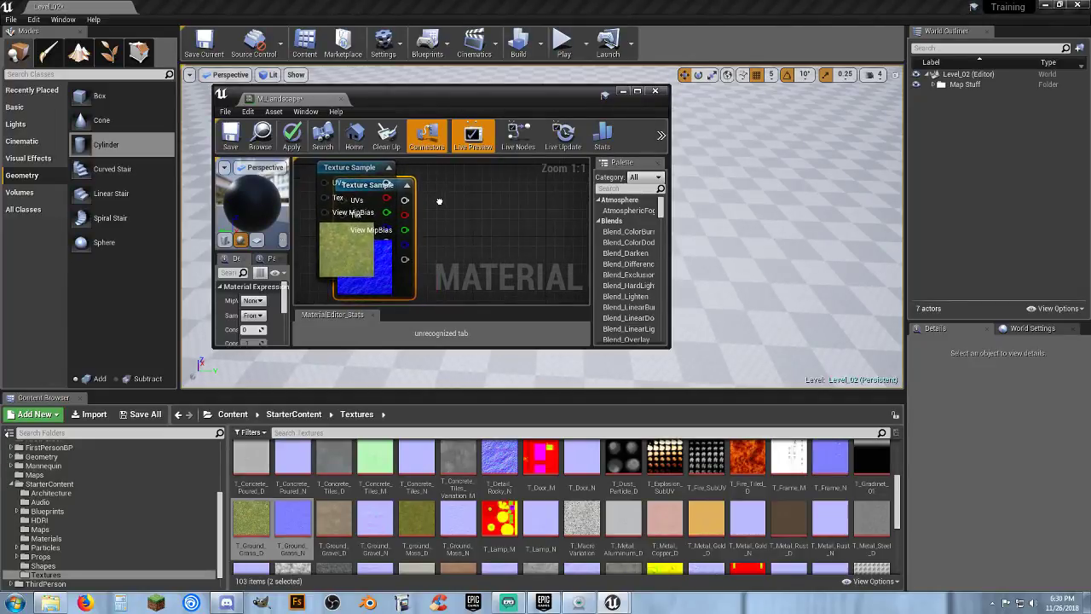
right_drag(455, 251, 491, 166)
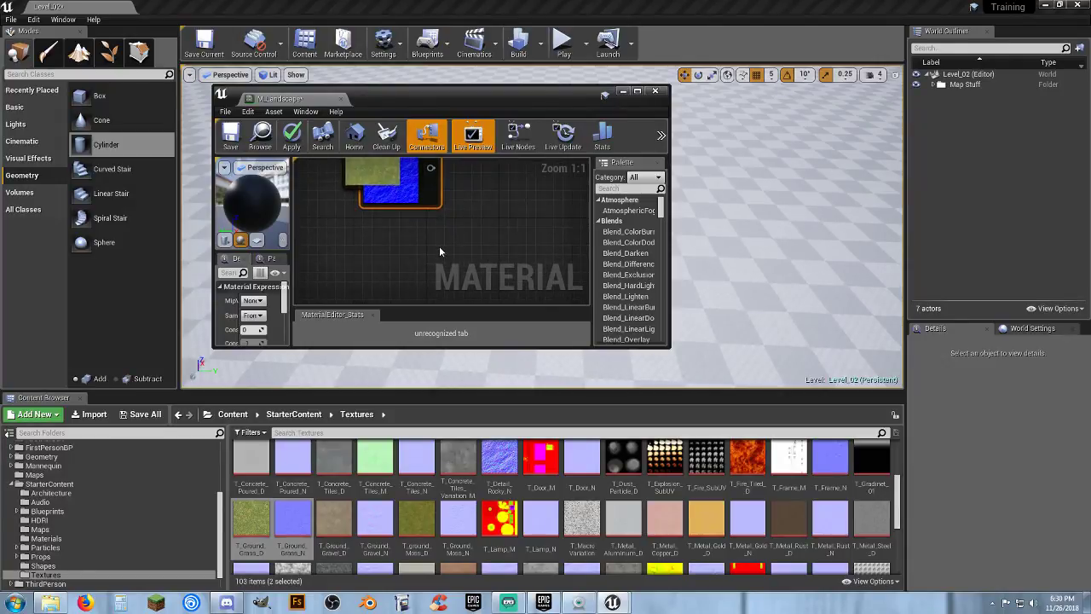
right_drag(439, 251, 434, 215)
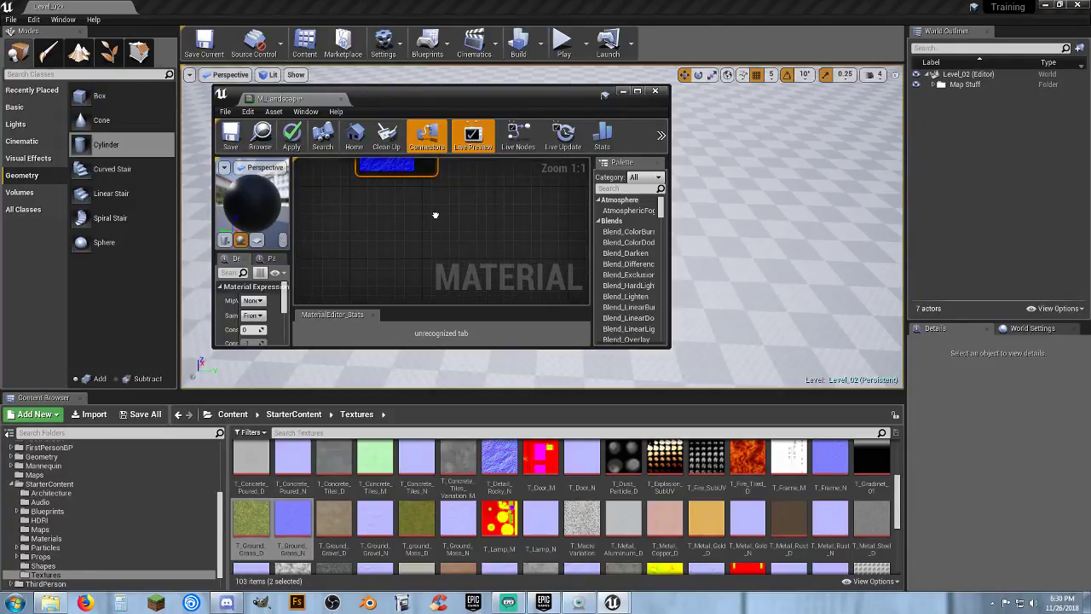
click(350, 516)
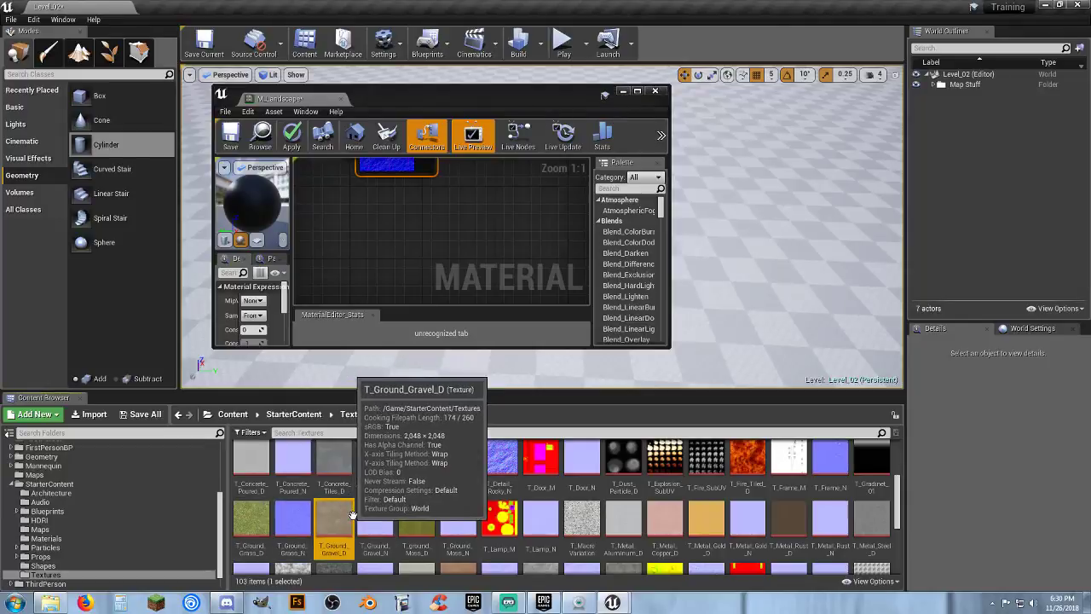
ctrl+click(375, 516)
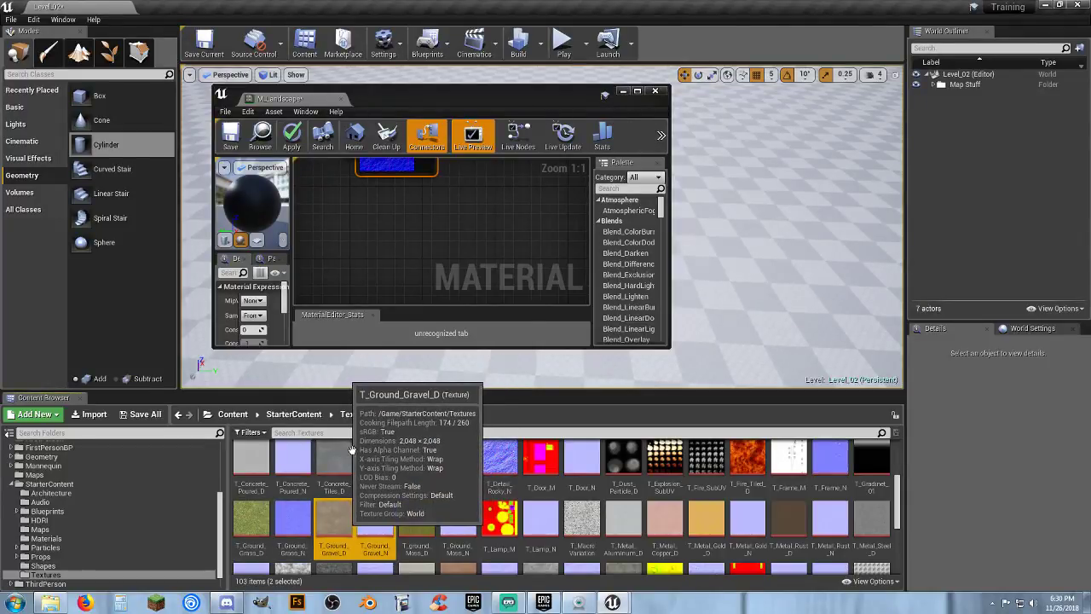
drag(346, 519, 373, 236)
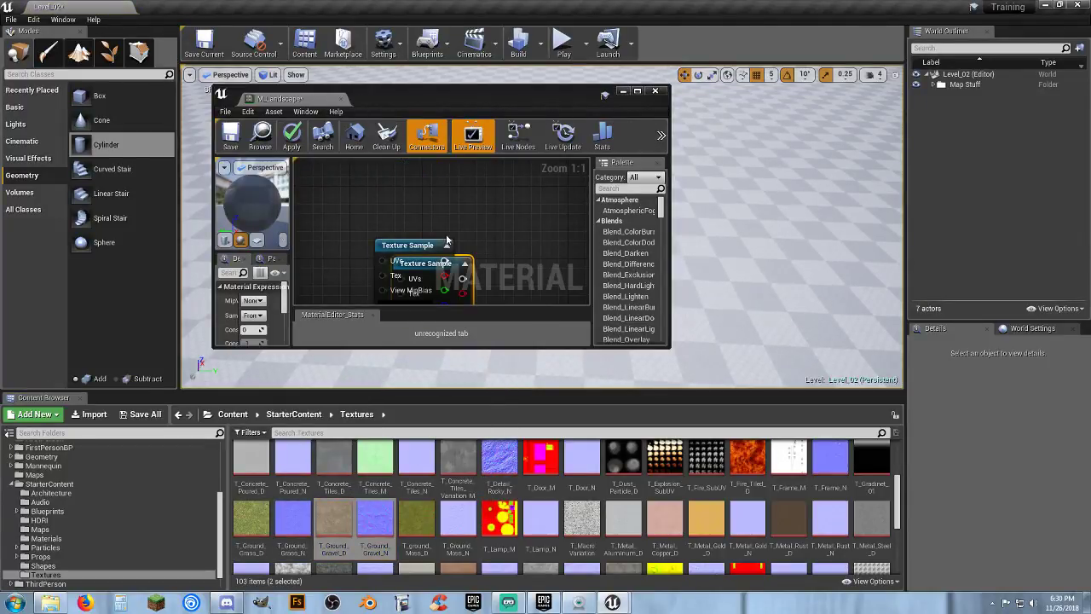
Add T_CobbleStone_Pebble_D and T_CobbleStone_Pebble_M as texture samples in empty graph space below the gravel samples
right_drag(469, 158, 402, 85)
right_drag(406, 281, 414, 239)
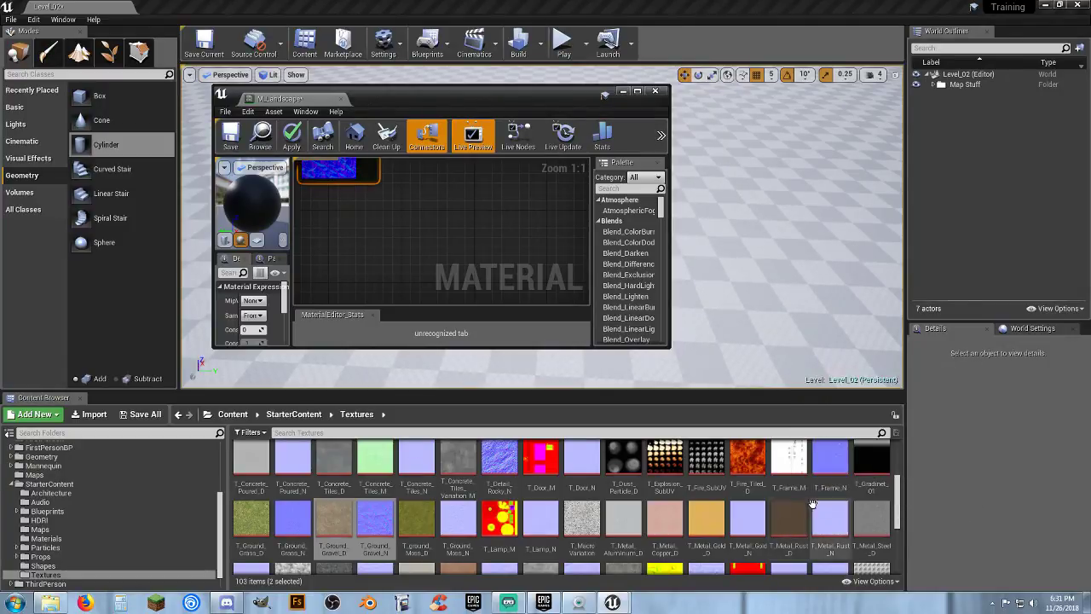
scroll(579, 516, up, 2)
scroll(574, 520, up, 2)
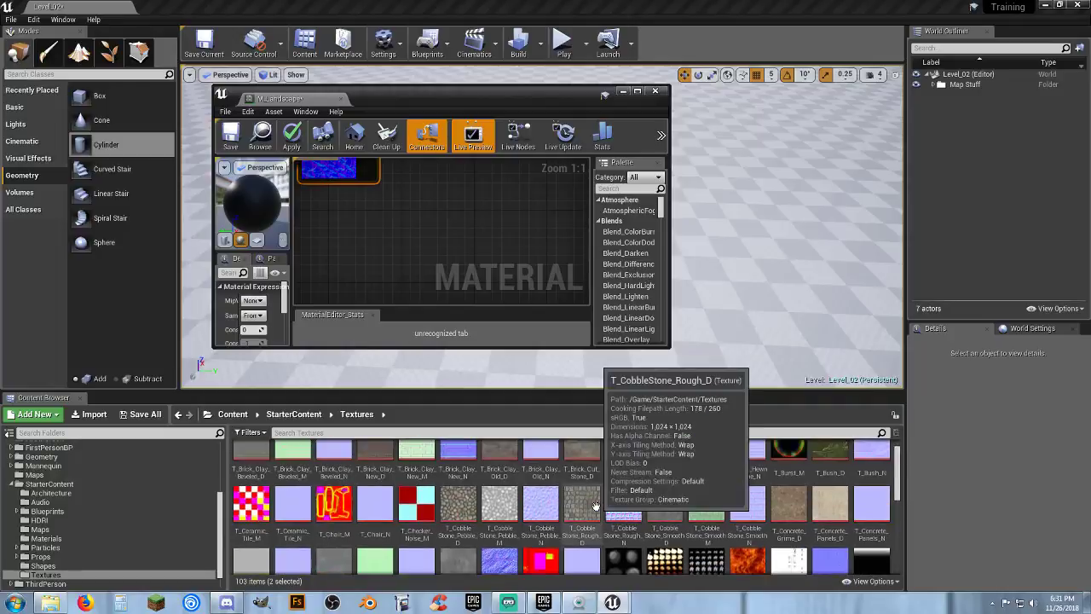
click(465, 513)
ctrl+click(499, 509)
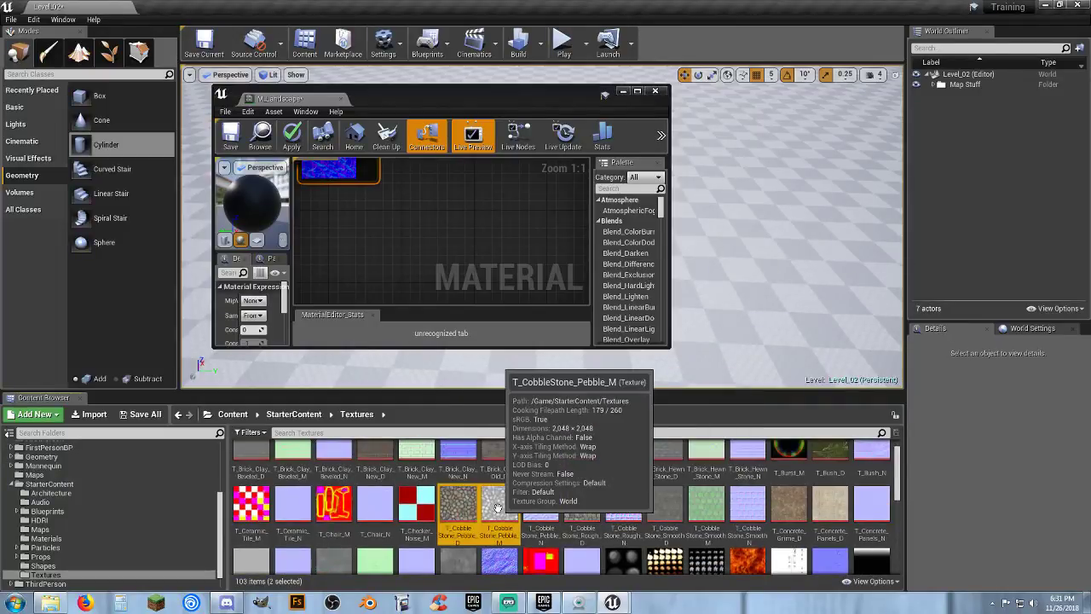
drag(466, 511, 367, 248)
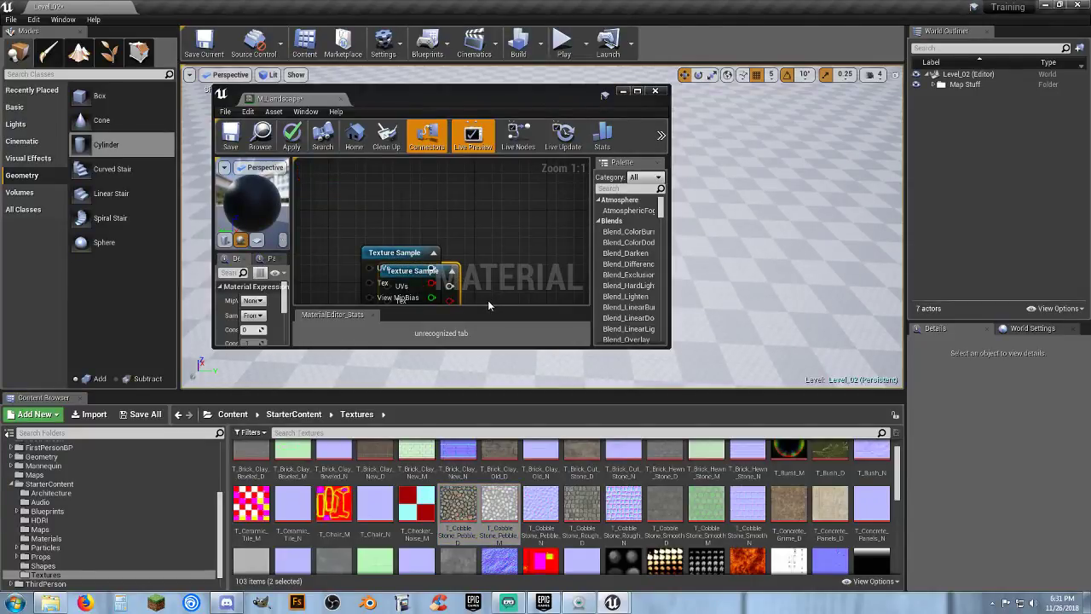
Dock the M_Landscape editor back into the main window and place the grass normal sample beside the grass color sample
double_click(341, 97)
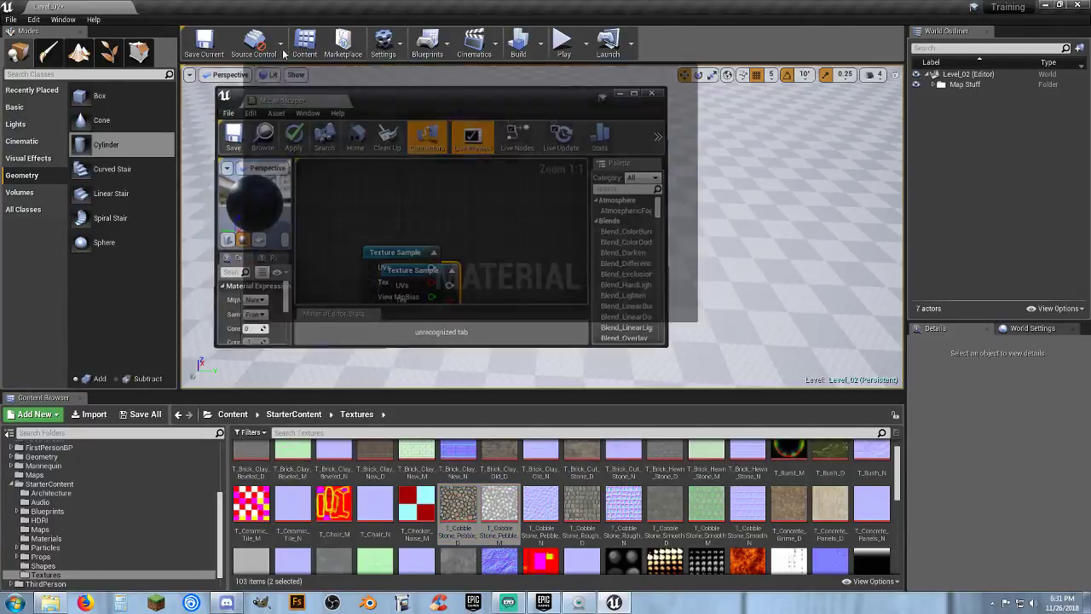
right_drag(396, 174, 660, 556)
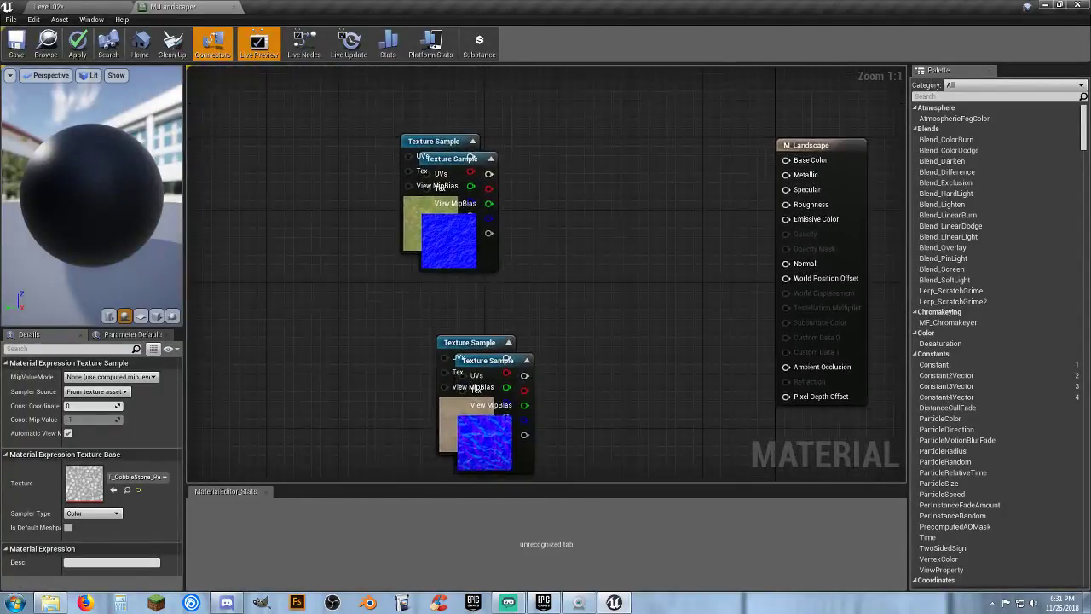
right_drag(605, 320, 611, 329)
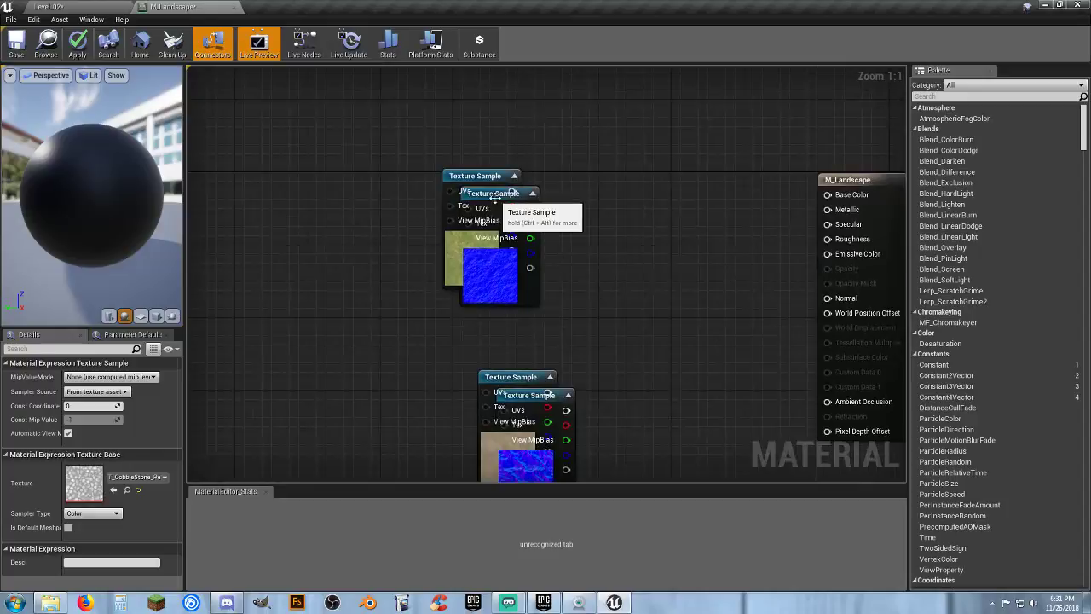
drag(494, 196, 584, 185)
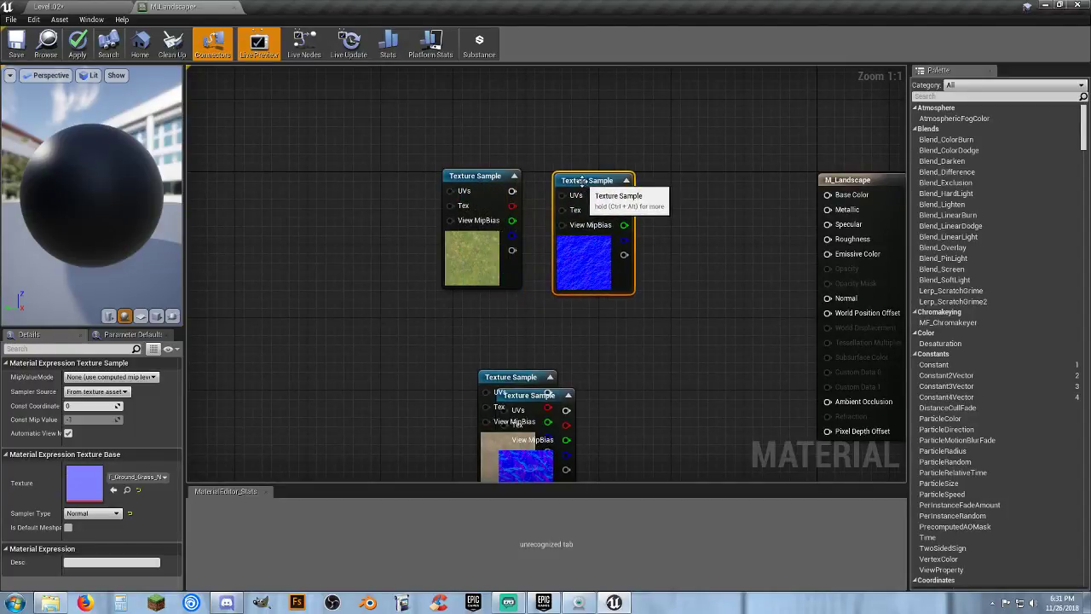
click(468, 265)
click(566, 264)
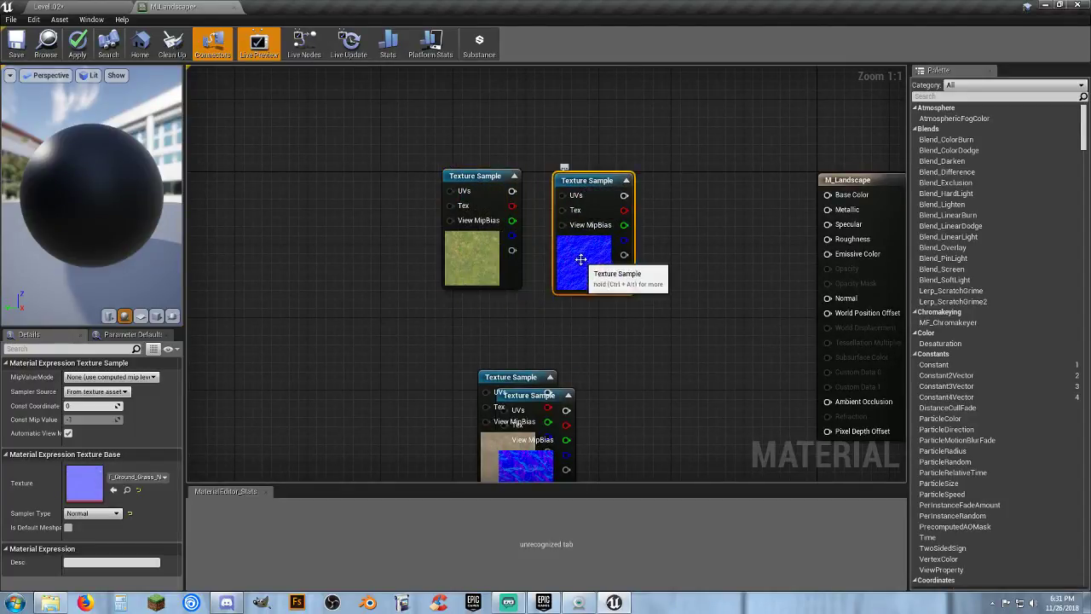
drag(587, 187, 587, 178)
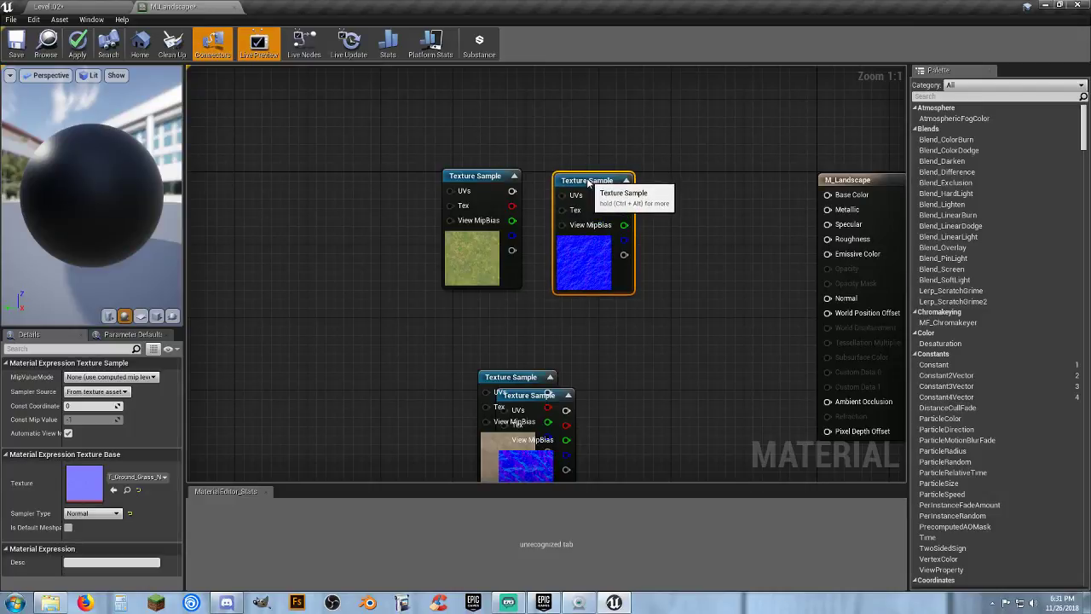
Arrange the gravel color and normal samples side by side in a row directly beneath the grass samples
right_drag(609, 333, 609, 190)
drag(517, 234, 482, 237)
drag(525, 266, 576, 187)
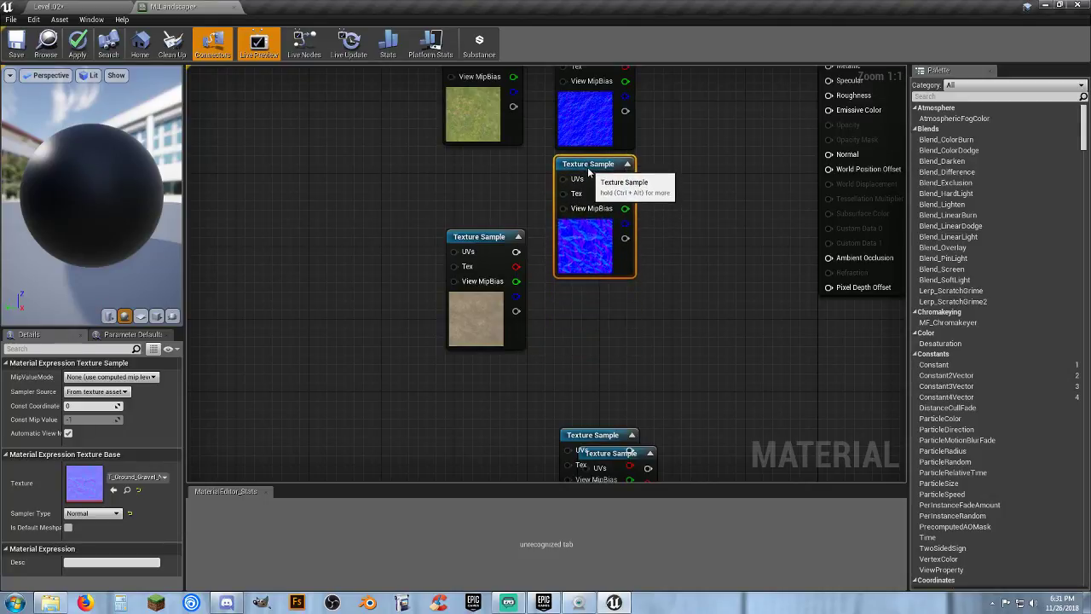
drag(495, 234, 490, 165)
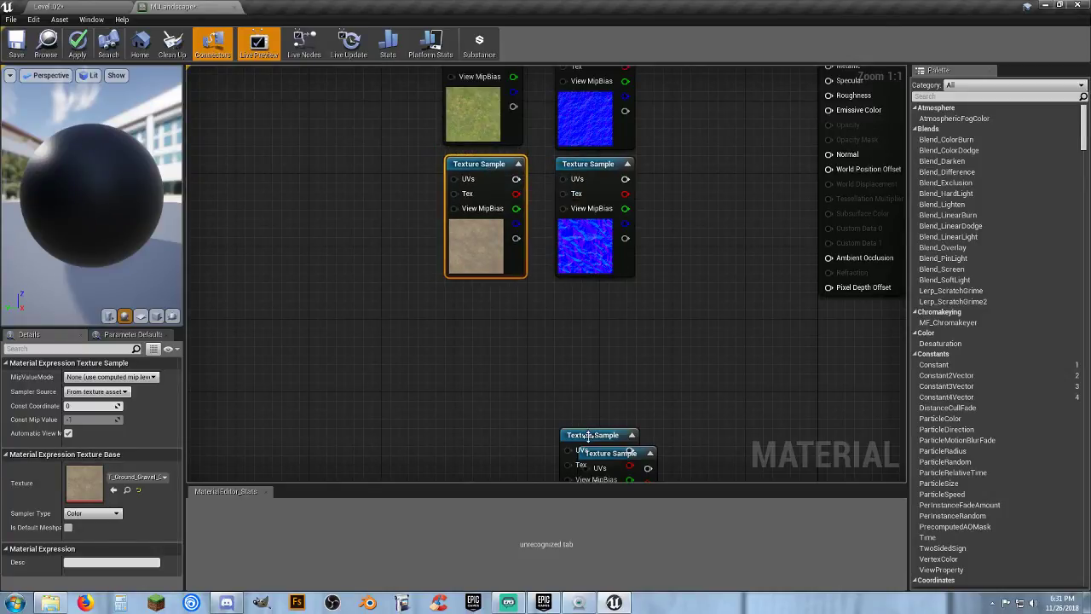
Arrange the two cobblestone samples side by side in a third row beneath the gravel samples
drag(588, 436, 474, 300)
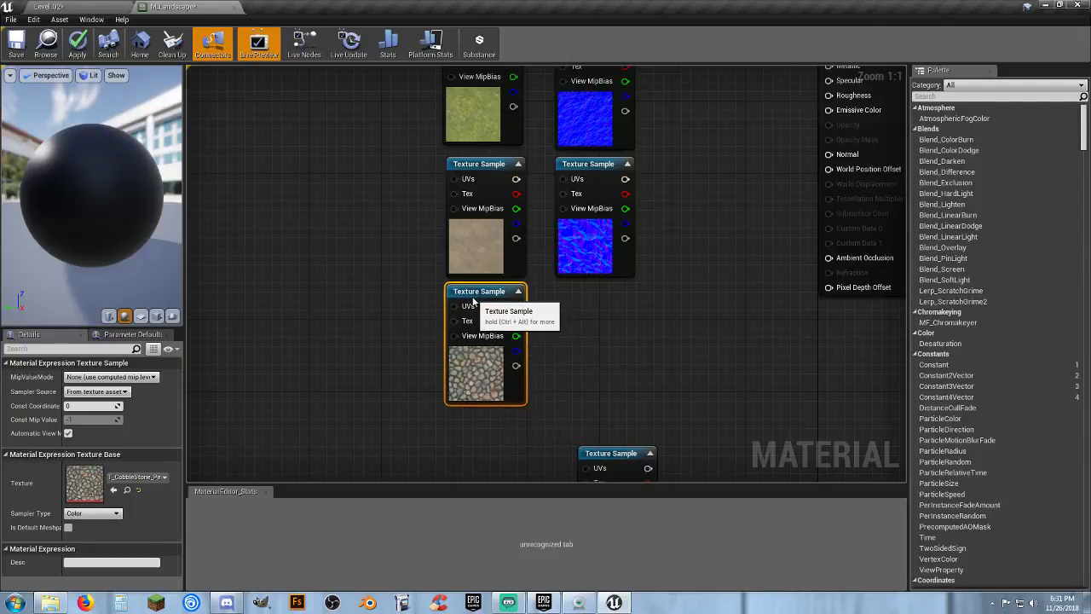
drag(607, 451, 586, 291)
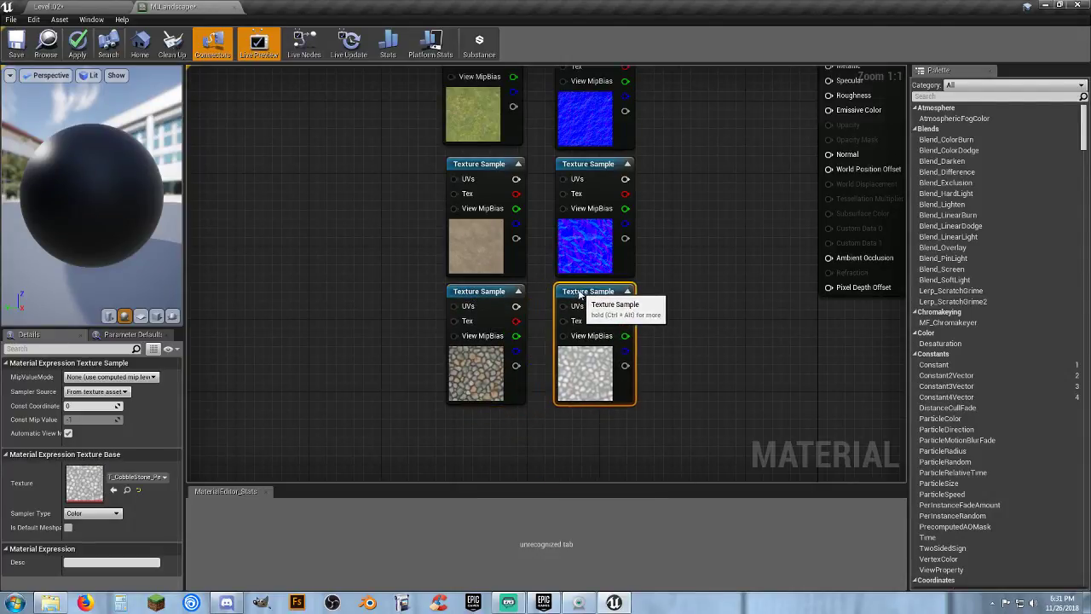
click(688, 221)
right_drag(689, 222, 702, 272)
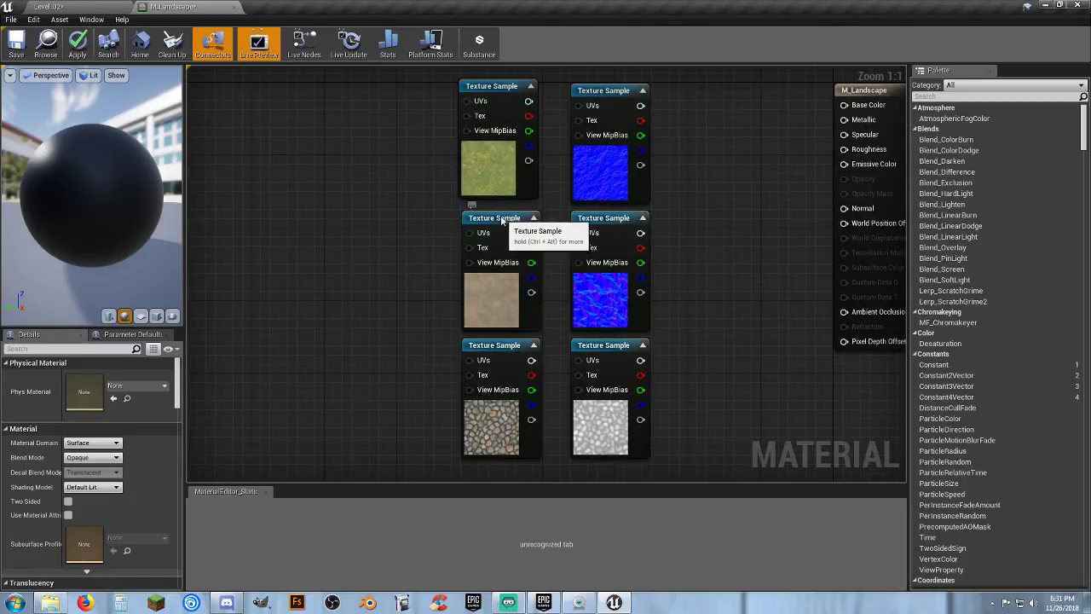
drag(502, 222, 501, 214)
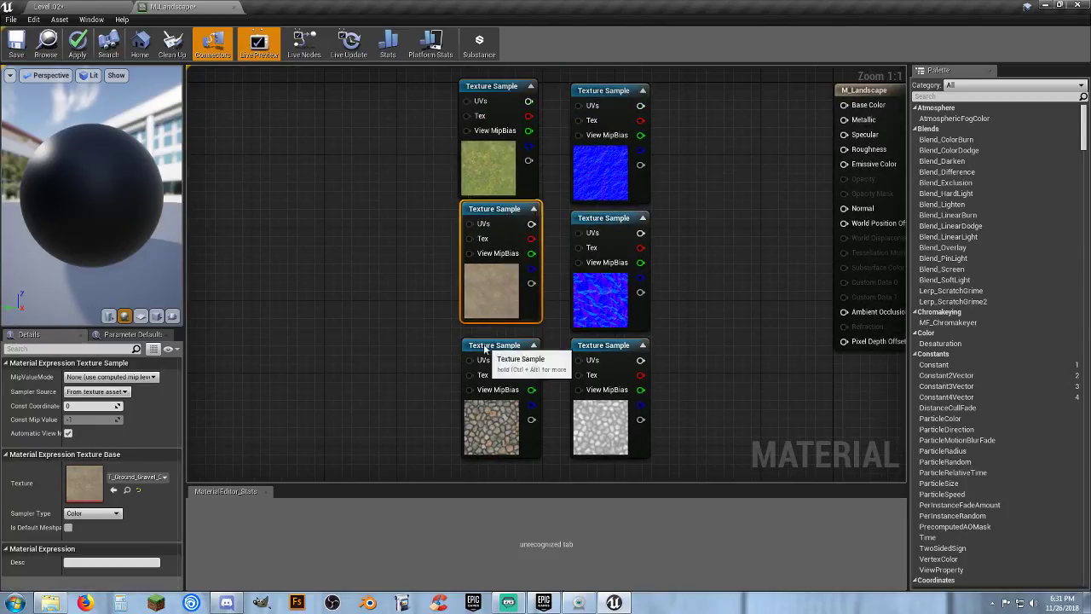
drag(488, 346, 488, 340)
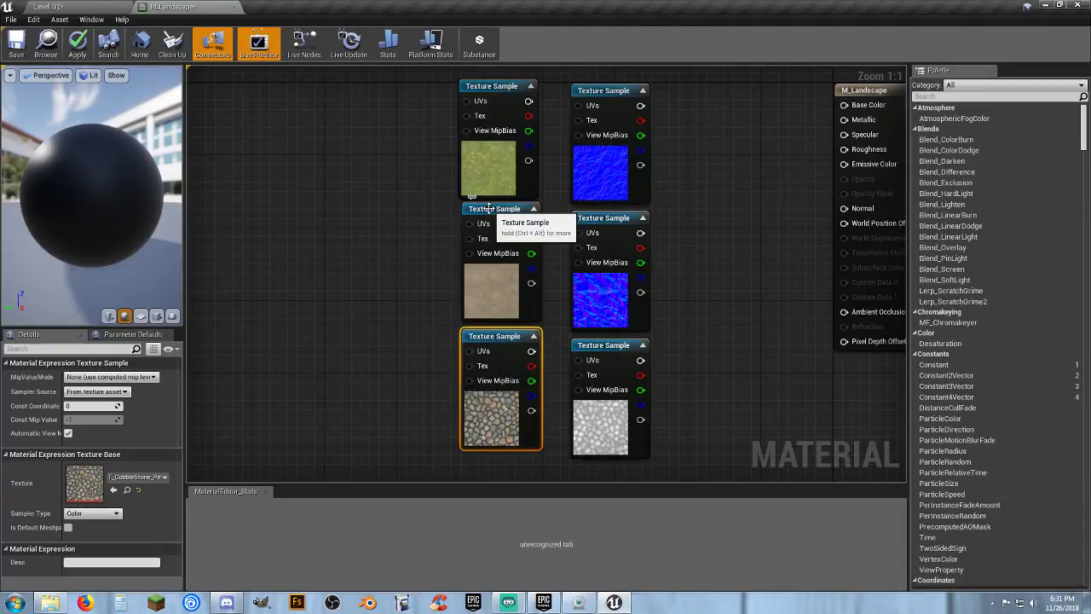
mouse_move(493, 209)
mouse_down()
mouse_move(492, 236)
mouse_move(492, 217)
mouse_up()
click(416, 317)
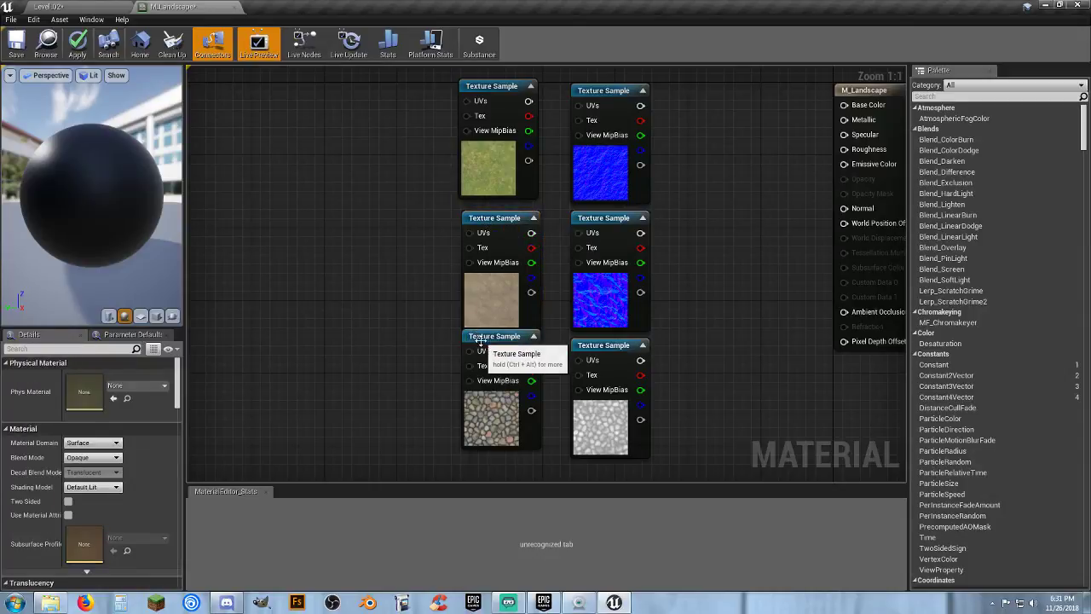
Lower both cobblestone samples slightly, keeping them level with each other and leaving a gap beneath the gravel row
drag(480, 344, 480, 361)
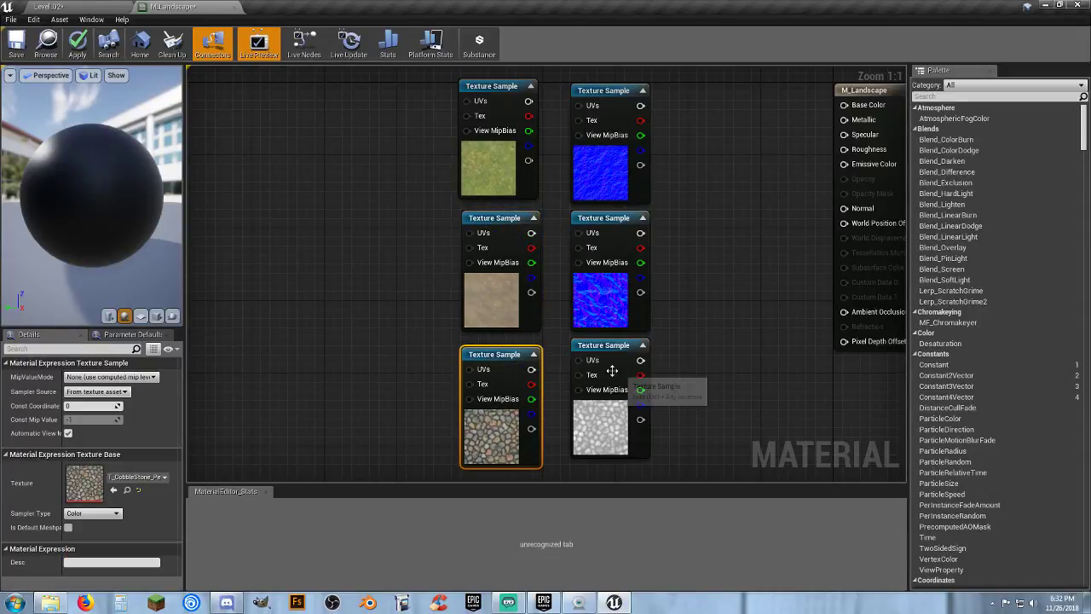
drag(600, 355, 599, 364)
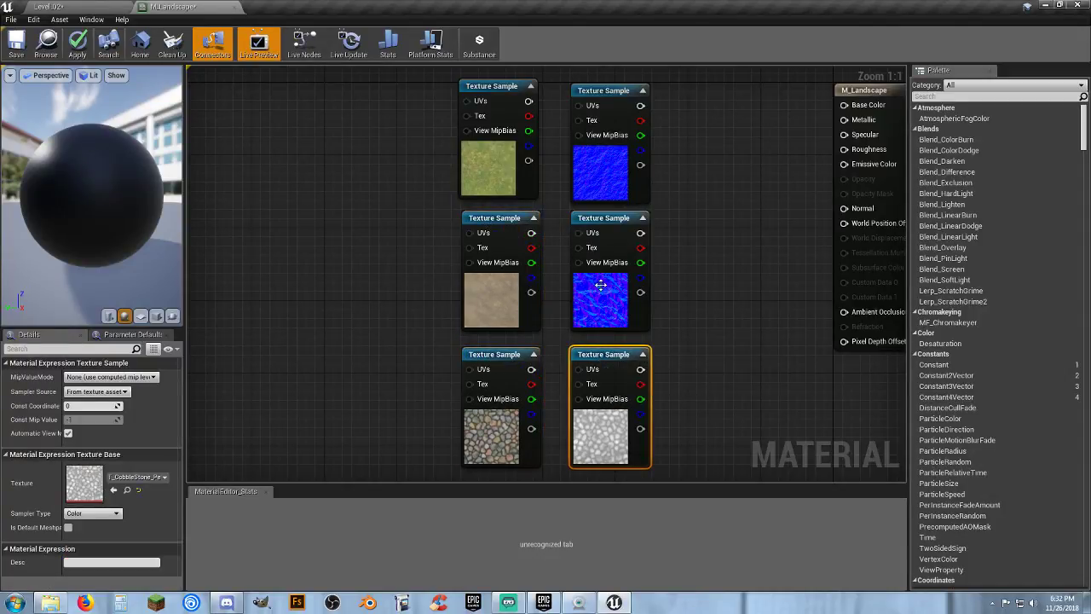
Align the grass color sample level with the grass normal sample beside it
right_click(685, 294)
right_drag(674, 201, 680, 243)
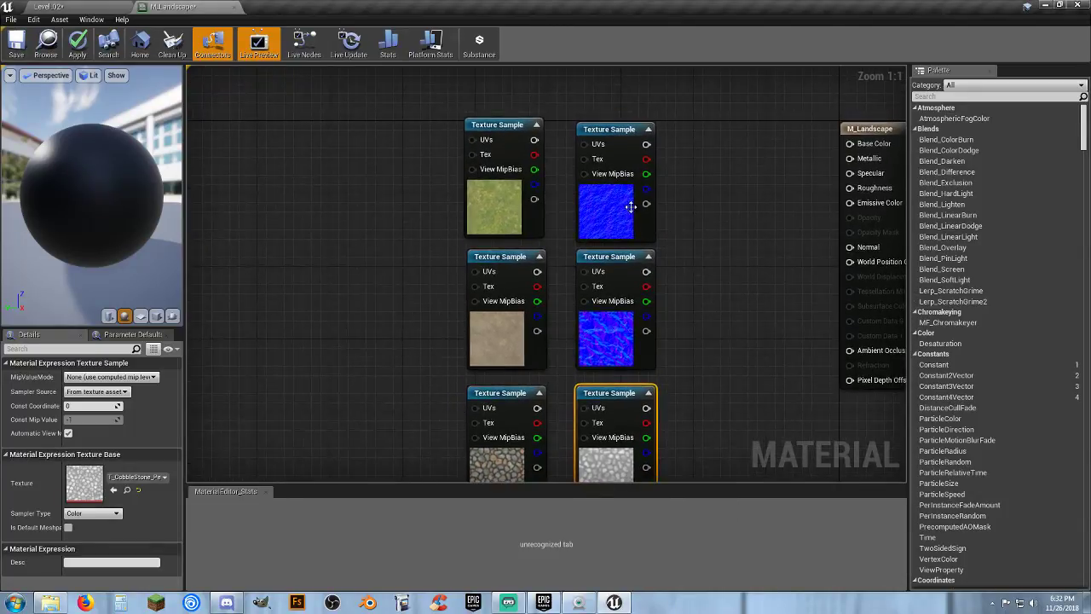
drag(499, 131, 502, 135)
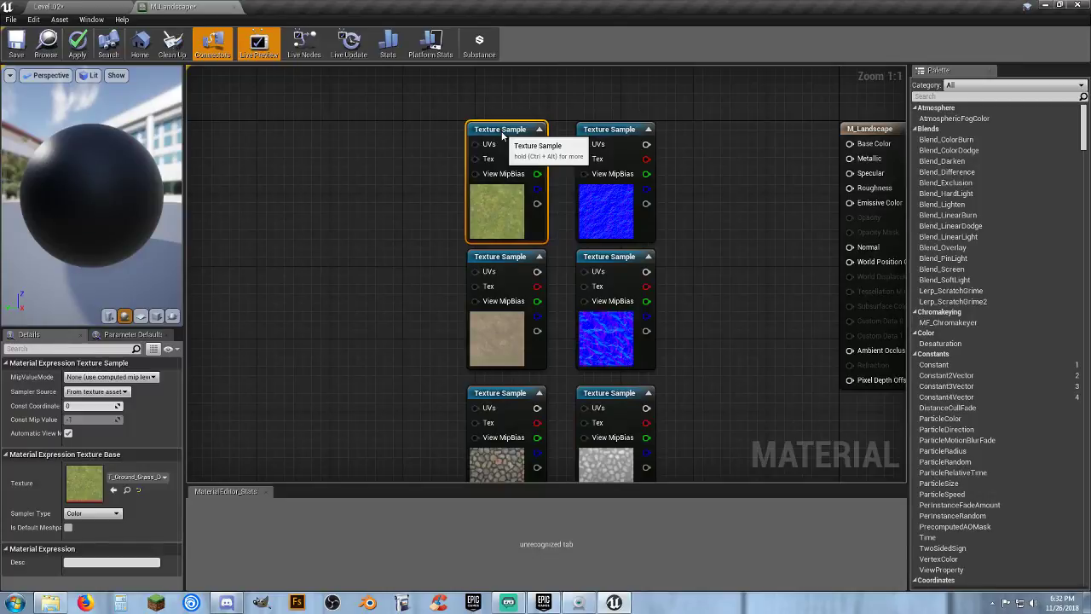
click(718, 264)
Move the second column of samples (grass normal, gravel normal, gray cobblestone) down together, well below its current row
right_drag(718, 263, 706, 238)
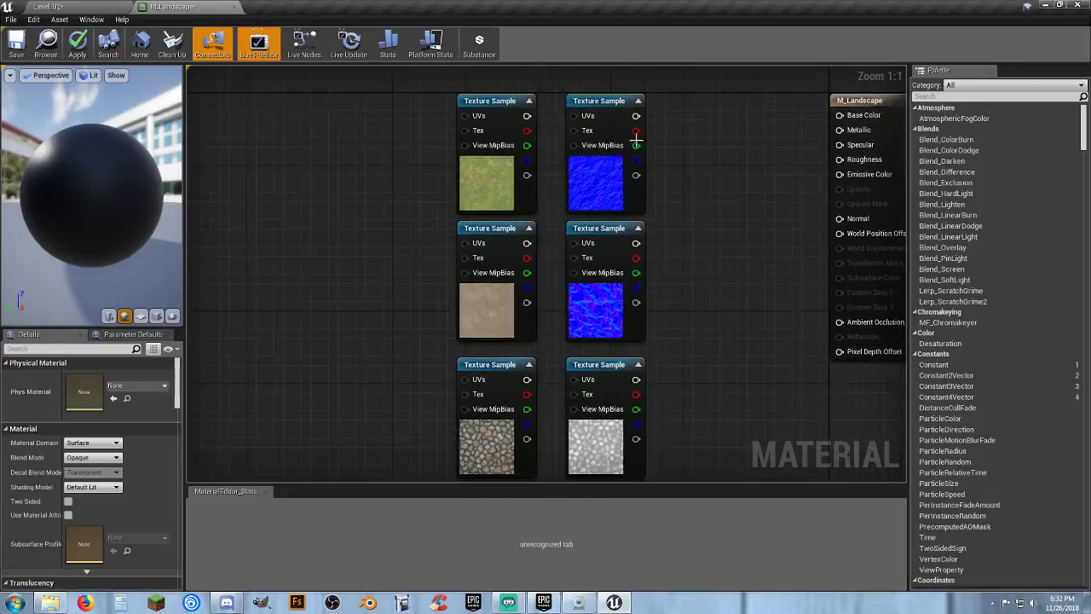
drag(564, 101, 682, 393)
scroll(702, 390, down, 2)
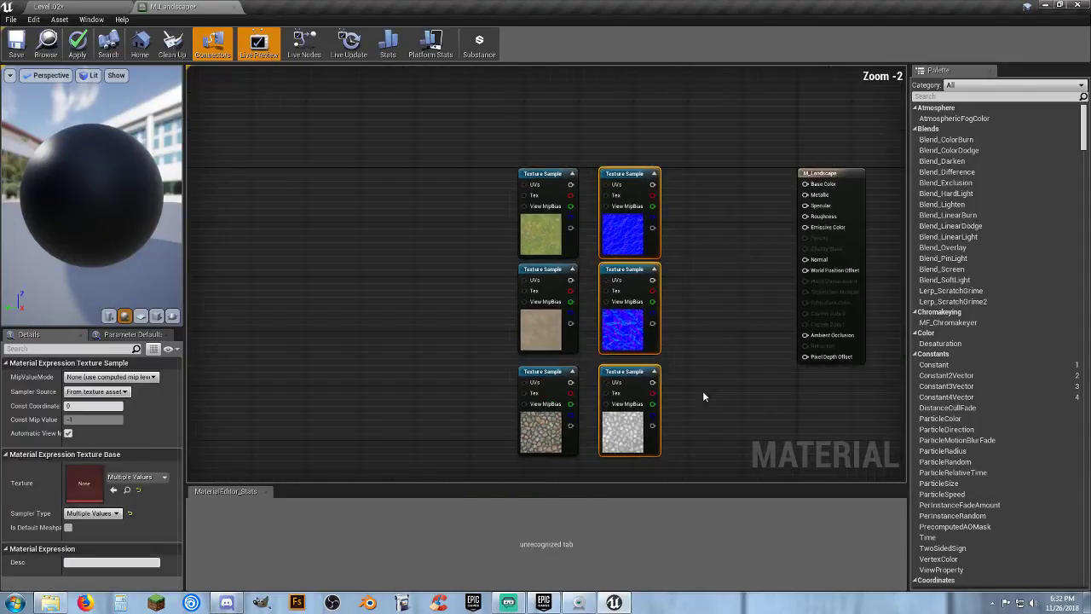
drag(631, 174, 638, 351)
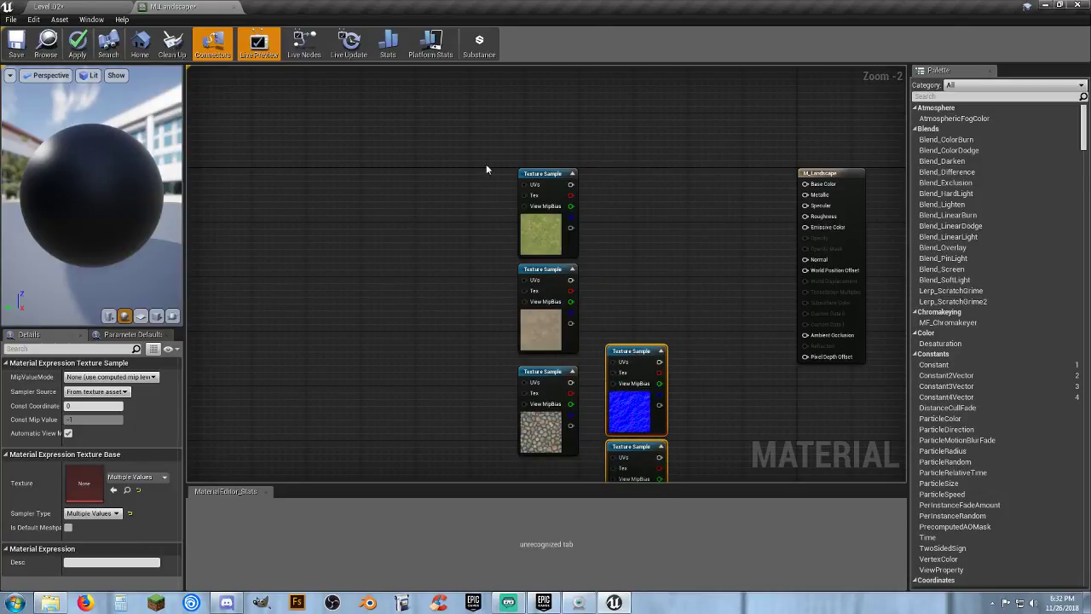
Move the grass, gravel and cobblestone color samples up together to free the space beneath them
drag(486, 163, 569, 445)
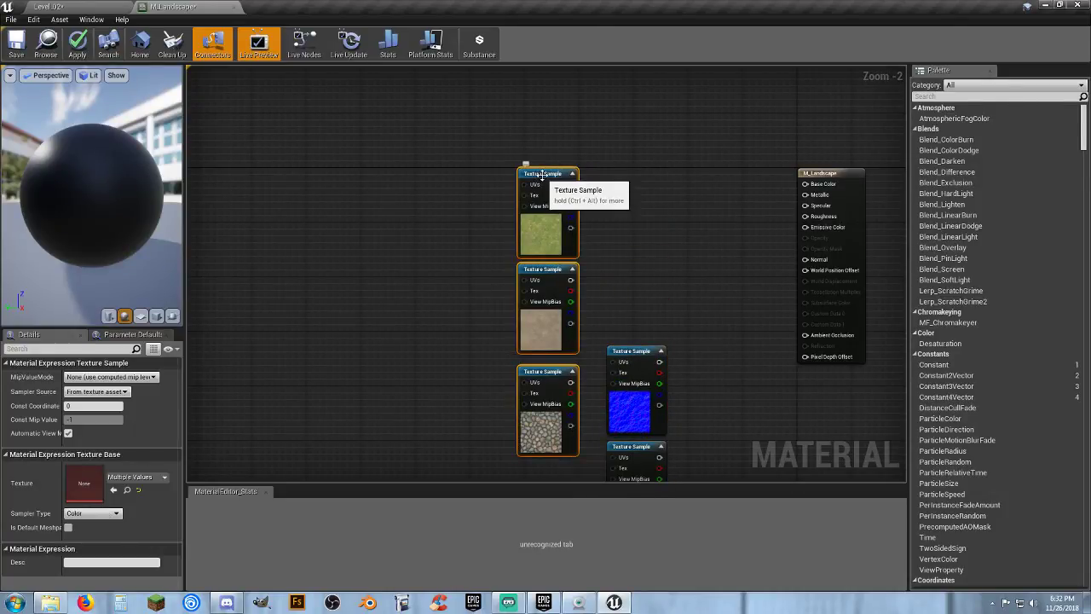
drag(539, 185, 546, 89)
right_drag(649, 118, 654, 164)
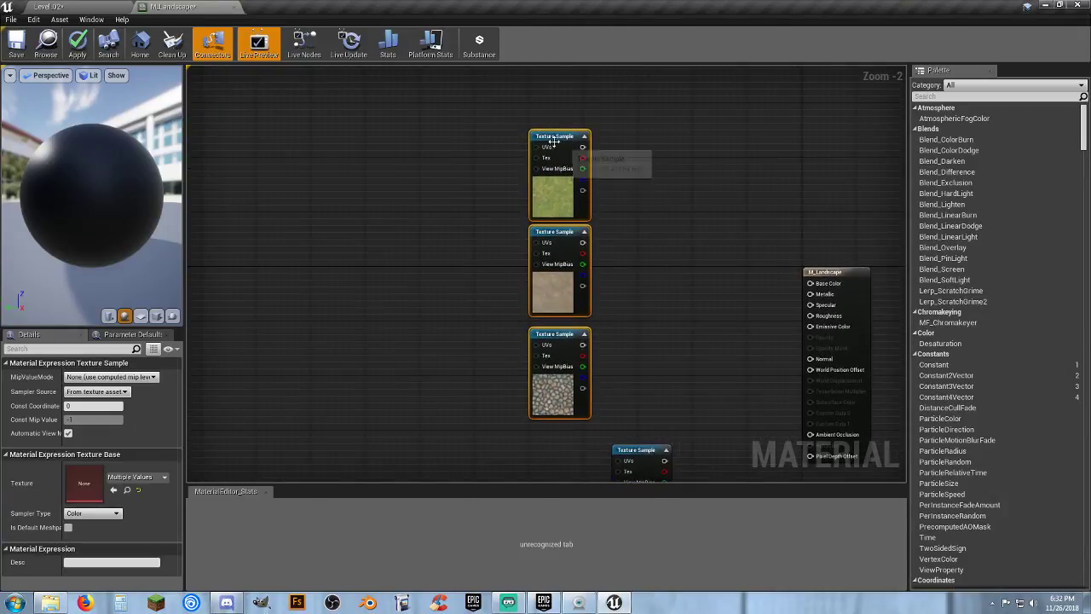
drag(547, 132, 555, 118)
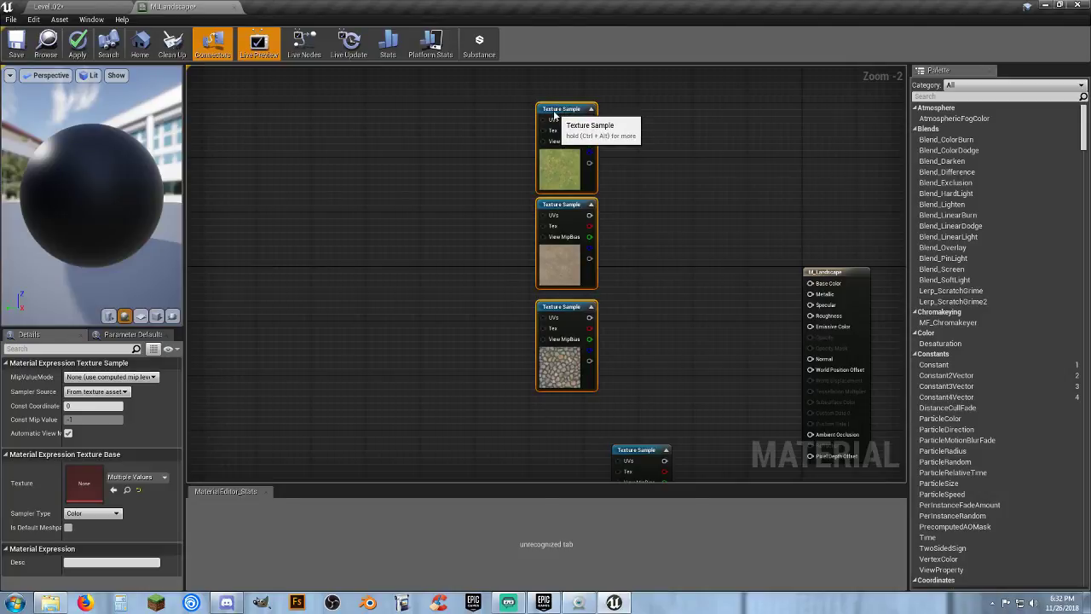
Place the second sample column directly beneath the color samples, and raise the cobblestone color sample close under the gravel one
right_drag(670, 297, 651, 164)
drag(617, 360, 652, 414)
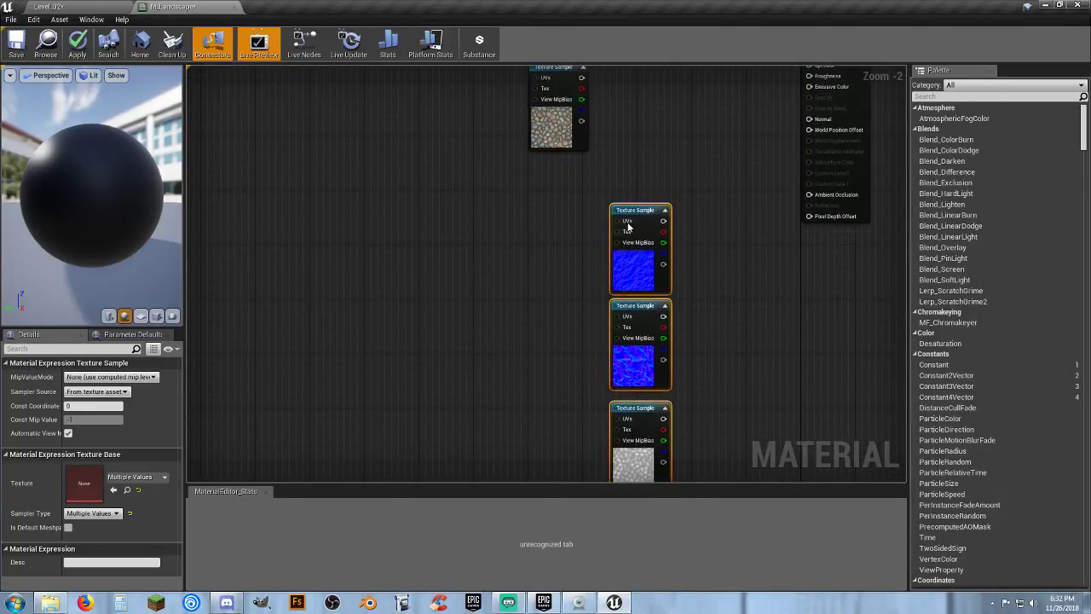
drag(633, 211, 543, 197)
click(657, 206)
right_drag(679, 176, 653, 367)
right_drag(631, 224, 618, 243)
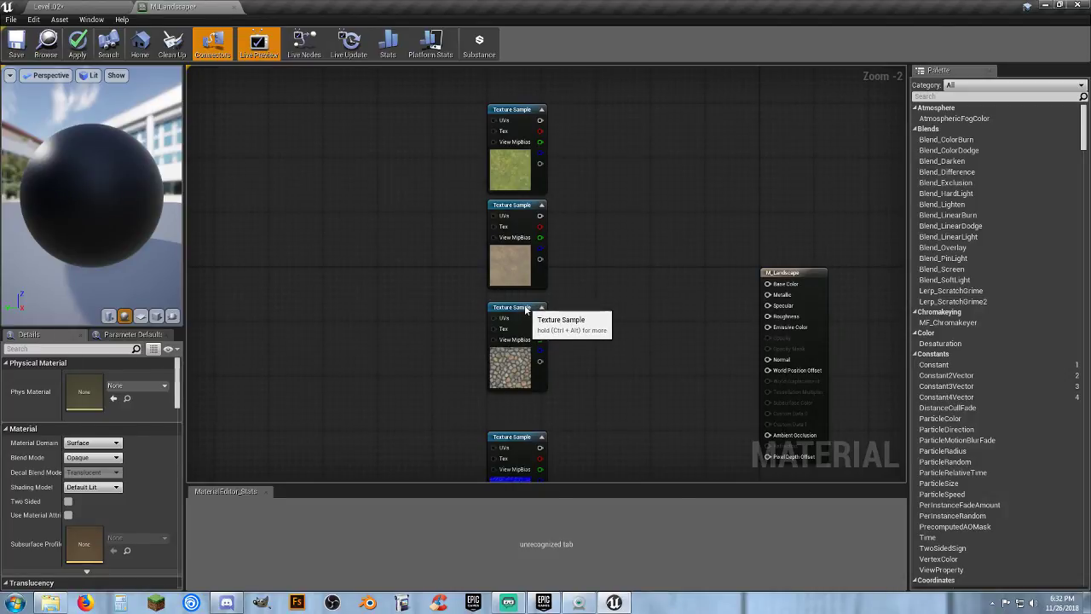
drag(526, 309, 525, 302)
click(676, 303)
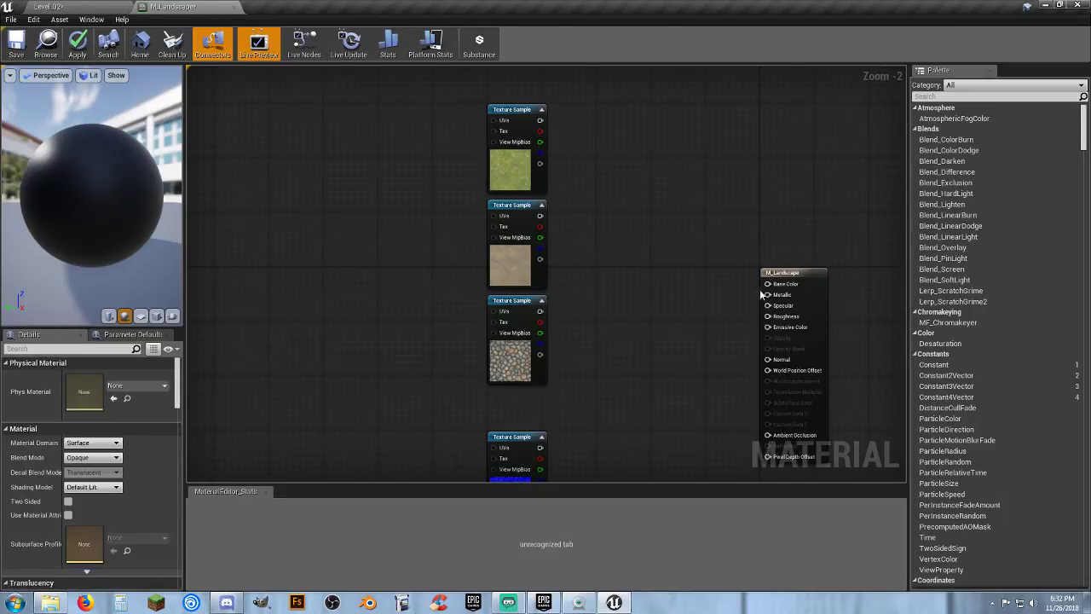
Add a LandscapeLayerBlend node connected to the Base Color input of M_Landscape
drag(767, 283, 657, 270)
text(landsca)
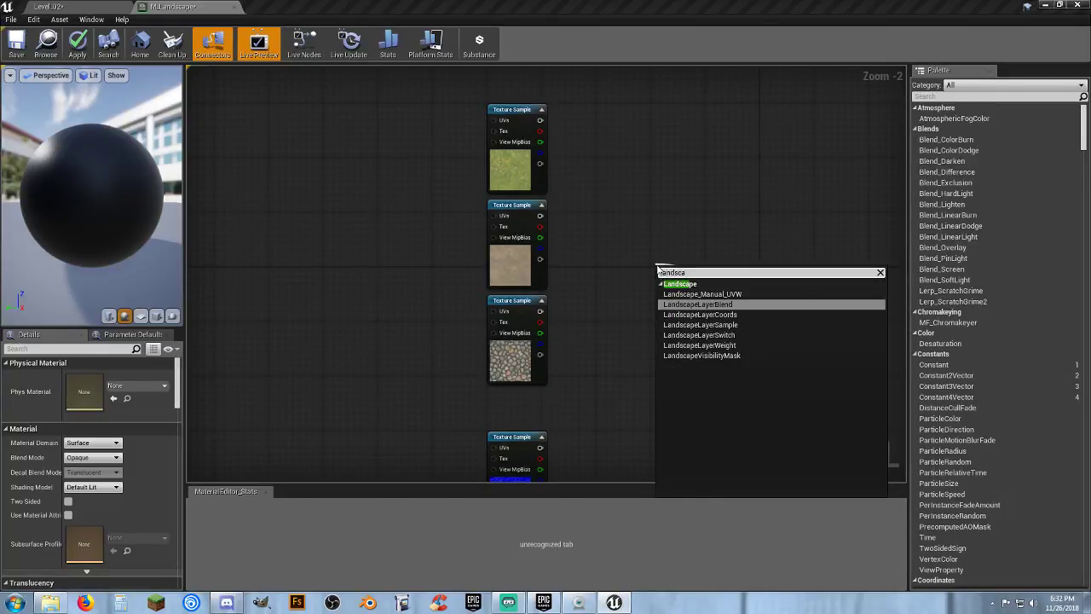
click(737, 304)
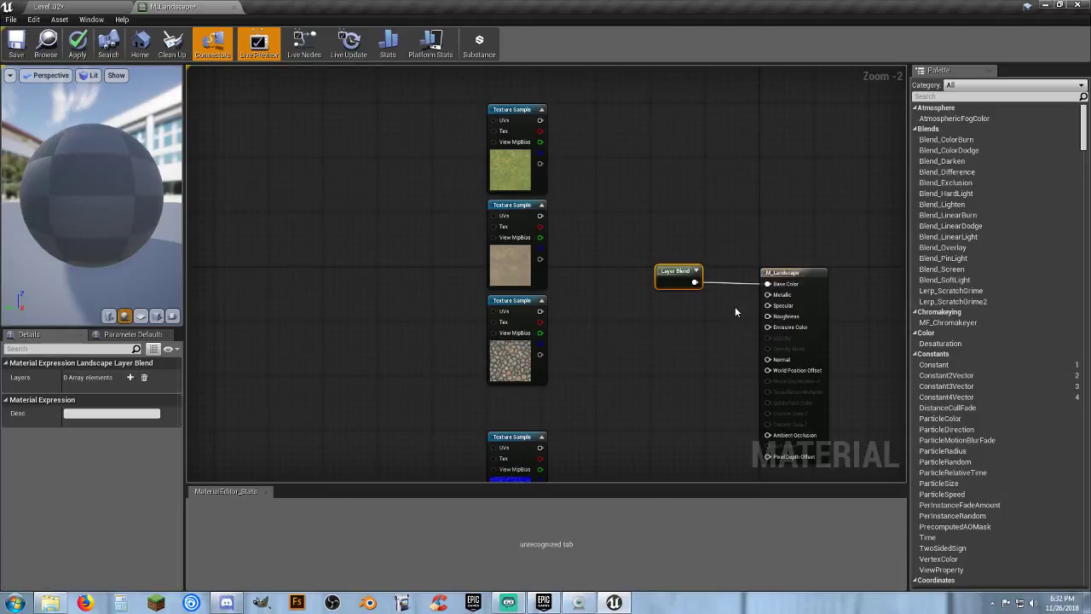
scroll(669, 298, up, 2)
mouse_move(668, 263)
mouse_down()
mouse_move(652, 261)
mouse_move(661, 266)
mouse_up()
right_drag(629, 353, 614, 293)
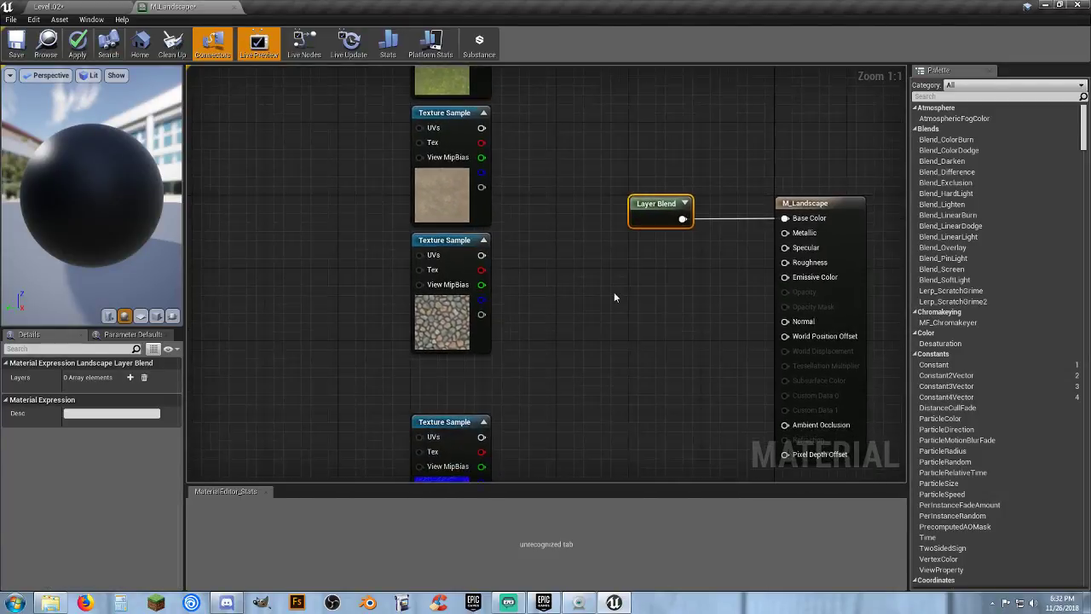
right_drag(584, 220, 587, 312)
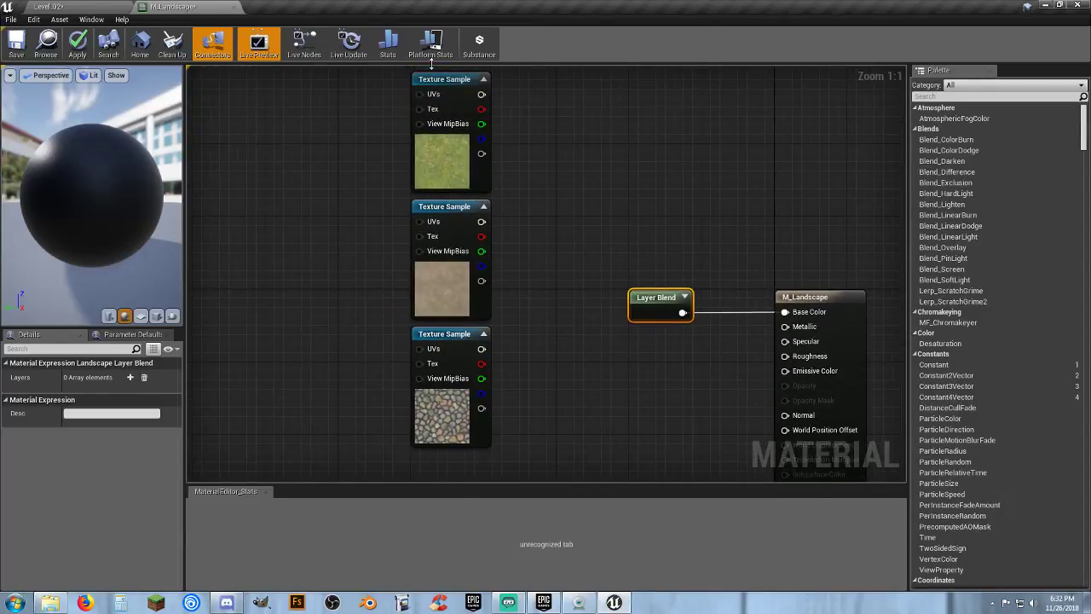
Add three layers to the Layer Blend node and name the first one Grass
click(130, 377)
click(131, 377)
click(130, 378)
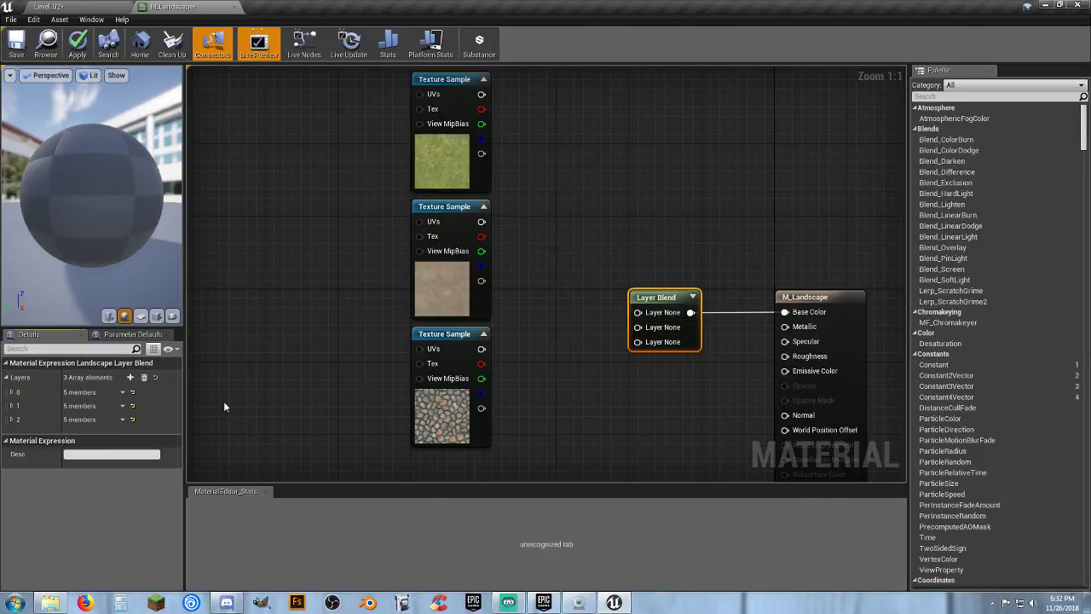
click(12, 392)
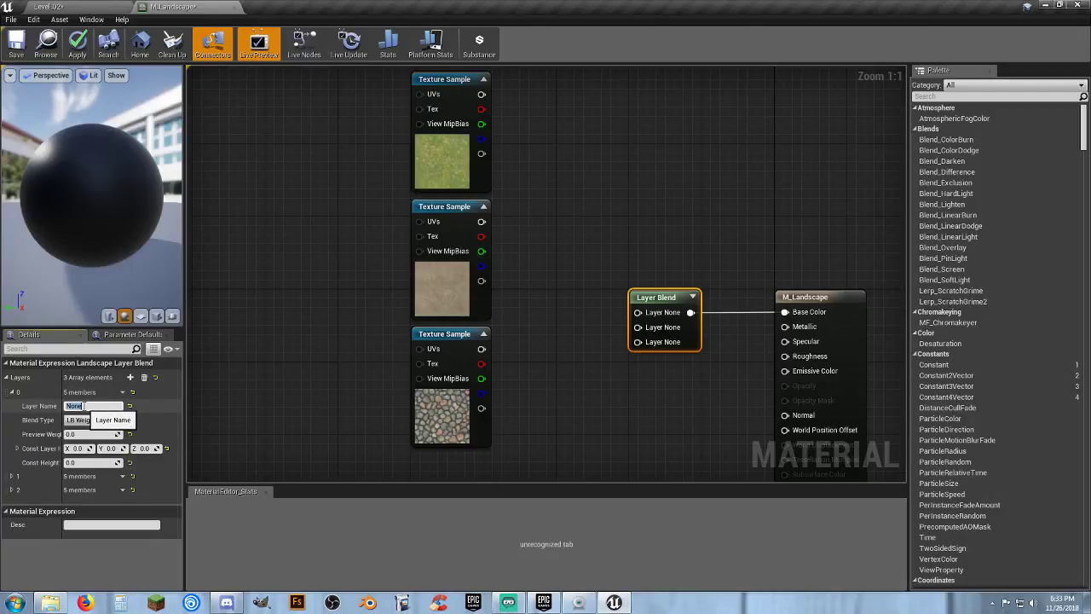
text(Gras)
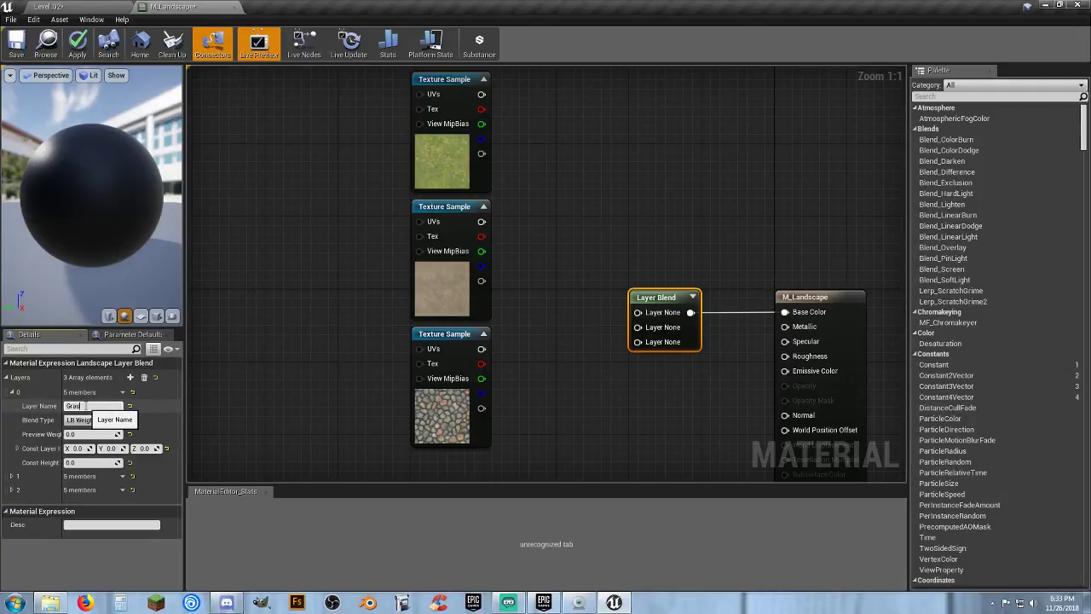
text(s)
key(Return)
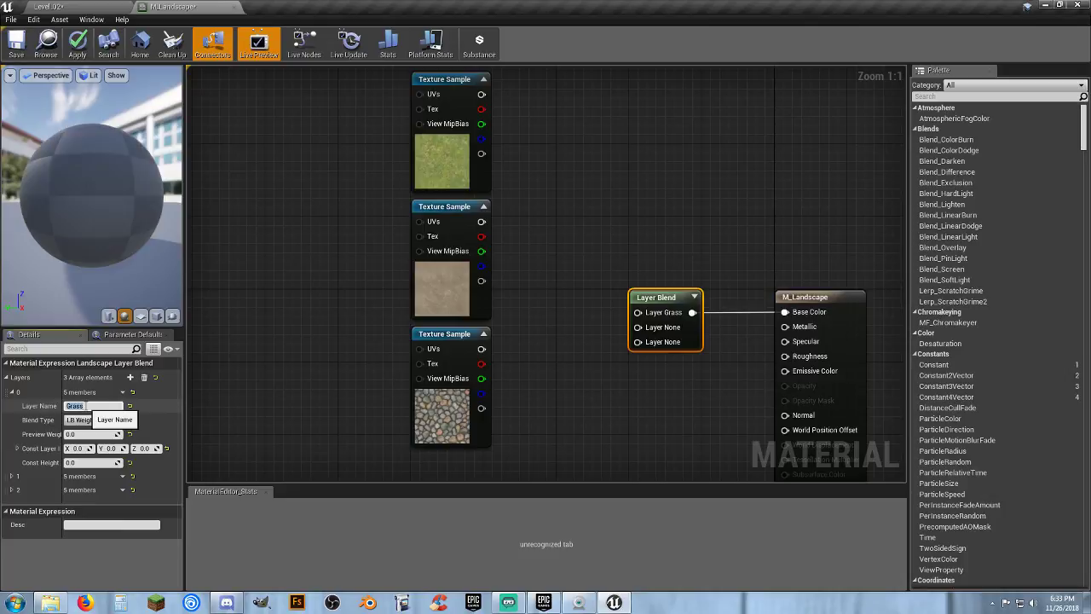
Name the second layer of the Layer Blend node Dirt
click(13, 479)
scroll(62, 477, down, 1)
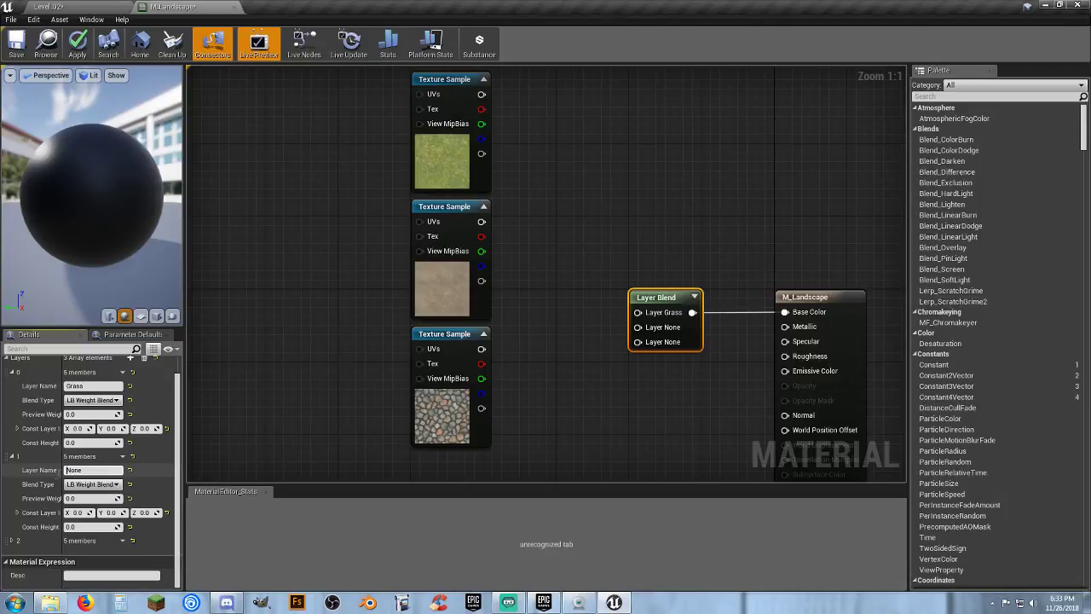
click(106, 473)
text(Dirt)
key(Return)
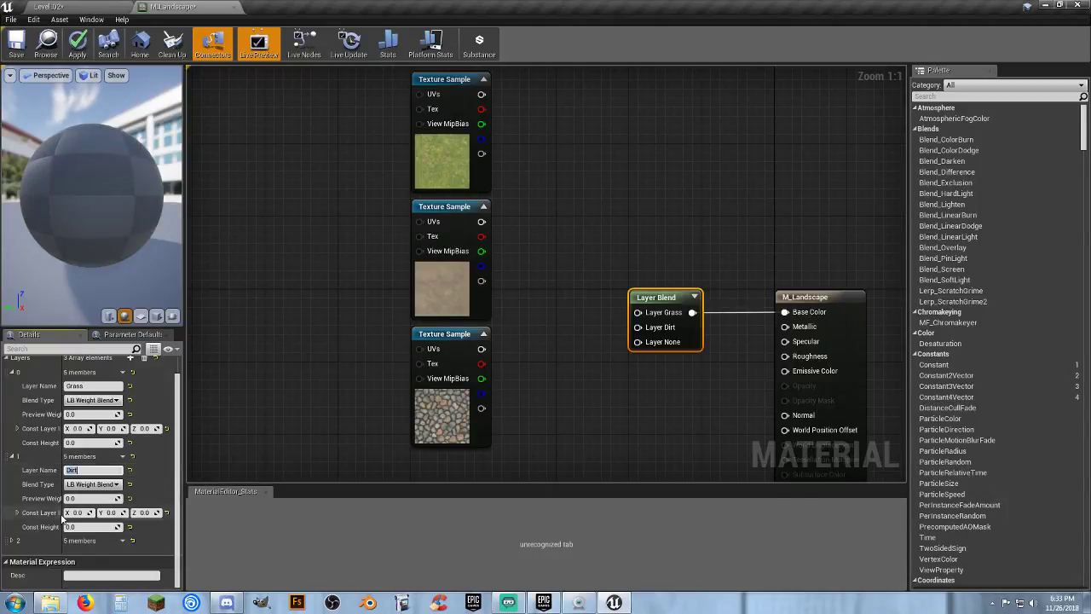
Name the third layer of the Layer Blend node Pebbles and collapse all the layer entries
click(11, 542)
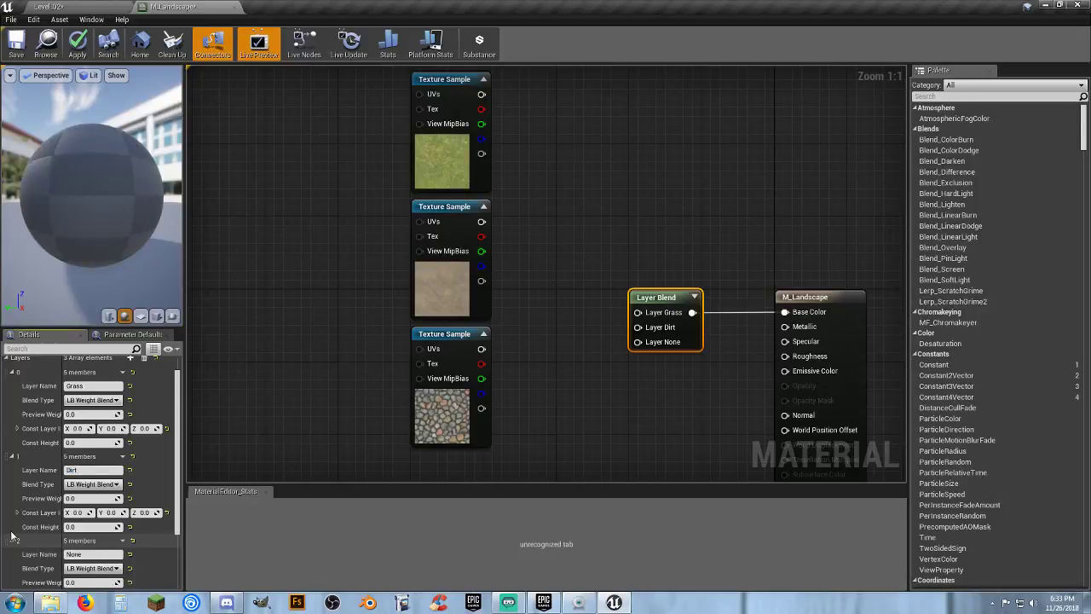
scroll(51, 512, down, 4)
click(86, 484)
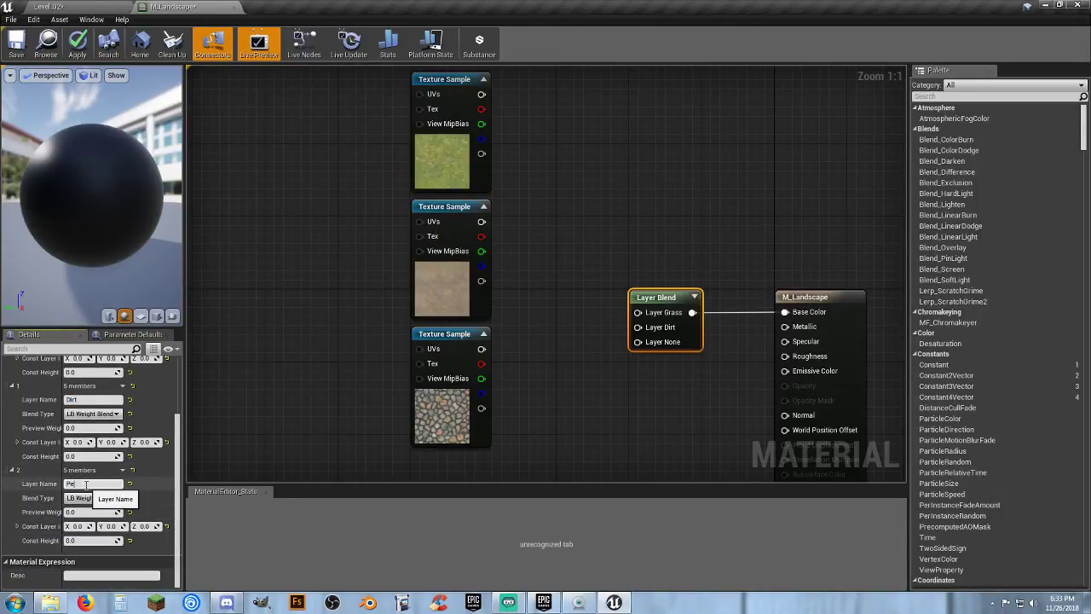
text(Pebbles)
key(Return)
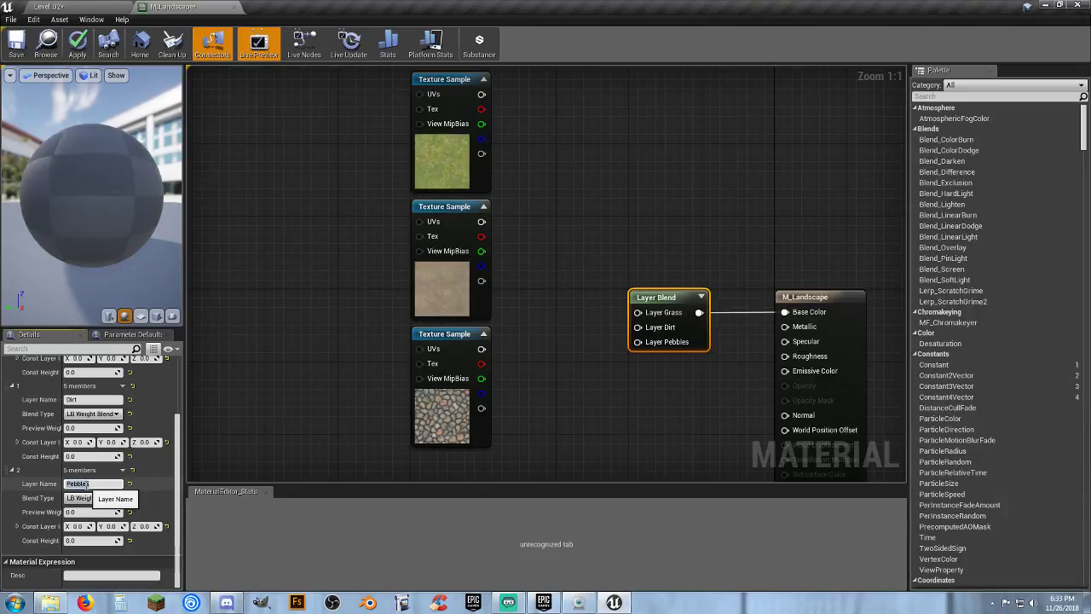
click(12, 470)
click(12, 455)
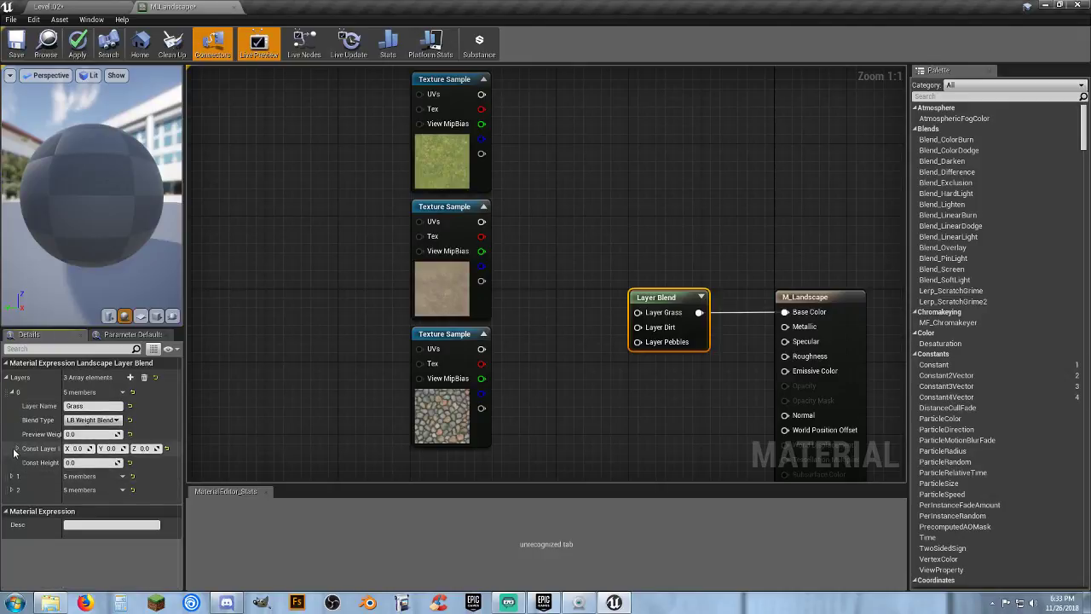
click(12, 392)
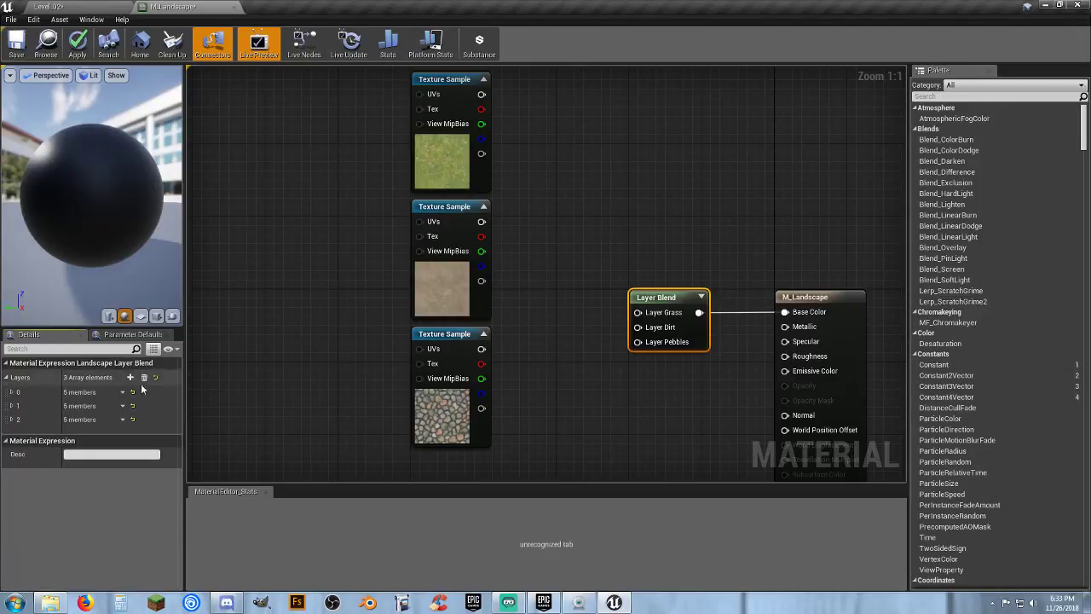
Duplicate the Layer Blend node, place the copy beneath the original, and connect it to the Normal input of M_Landscape
click(614, 367)
click(641, 294)
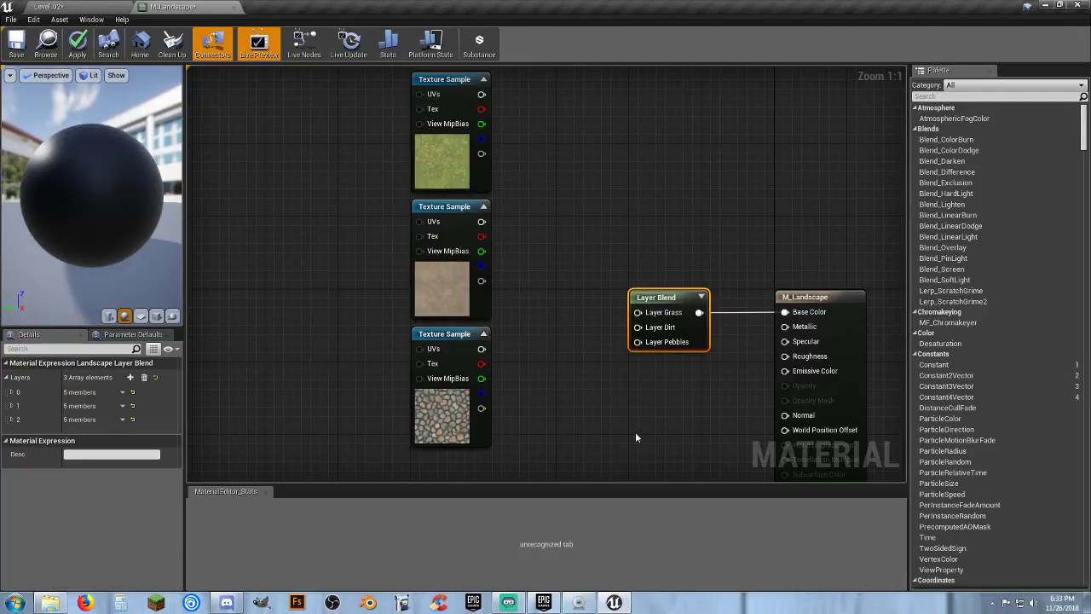
right_drag(635, 431, 601, 278)
key(ctrl+w)
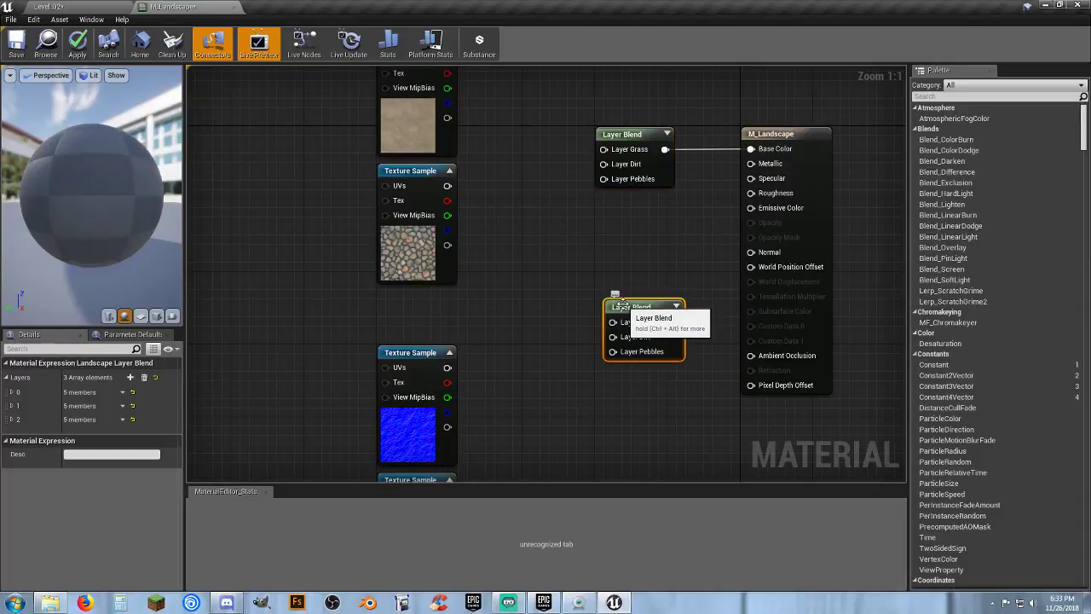
drag(612, 311, 750, 253)
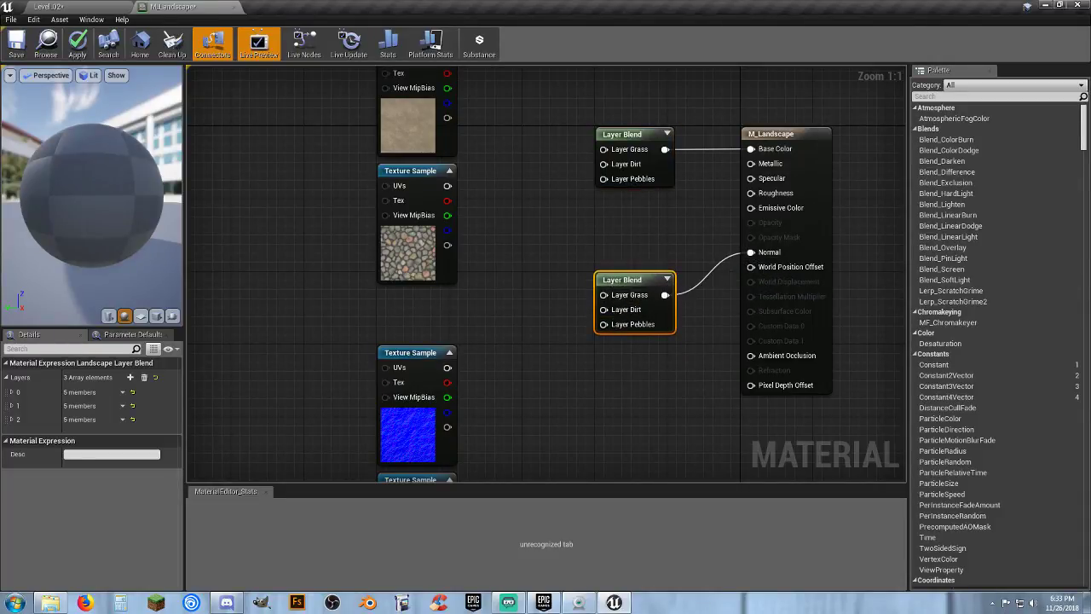
Connect the grass, gravel and cobblestone color samples to the Grass, Dirt and Pebbles layers of the Base Color blend
right_drag(529, 221, 540, 373)
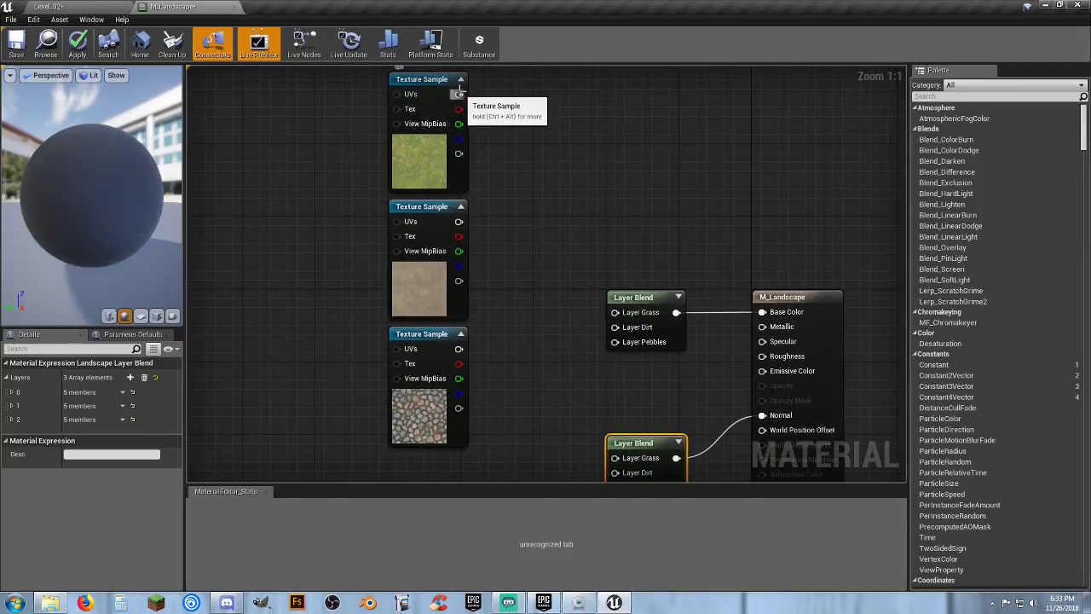
drag(459, 93, 616, 314)
drag(459, 221, 615, 326)
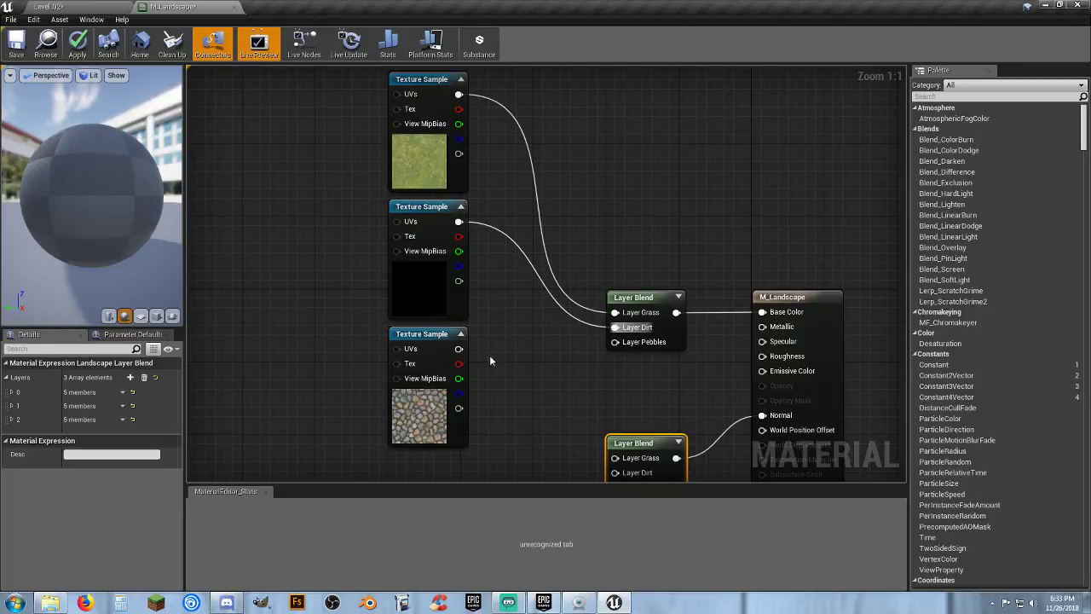
drag(463, 356, 614, 341)
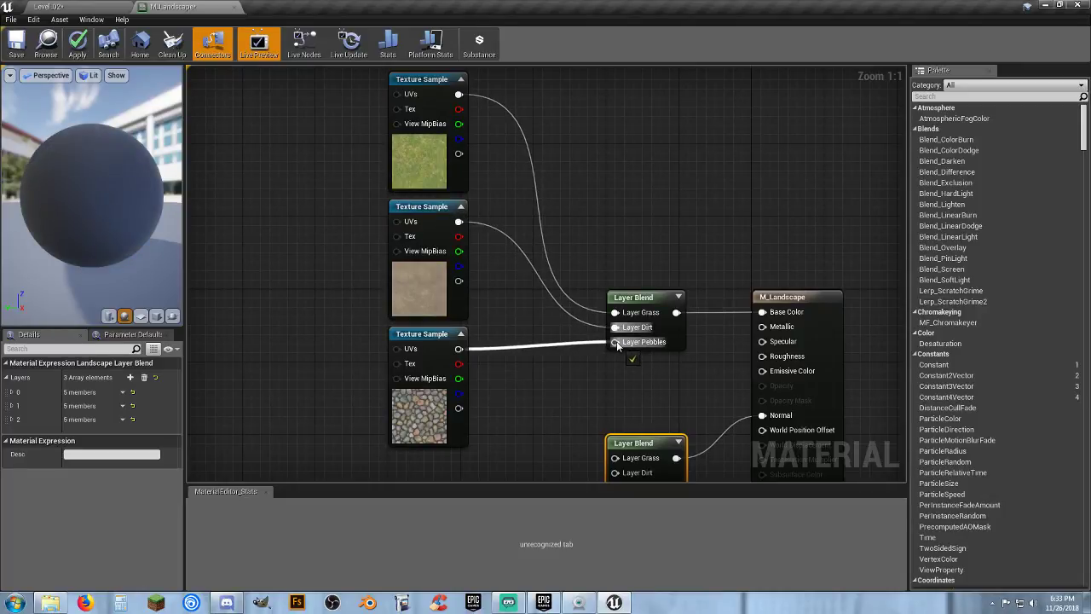
Connect the three normal map texture samples to the Grass, Dirt and Pebbles layers of the Layer Blend node feeding Normal
right_drag(562, 416, 551, 193)
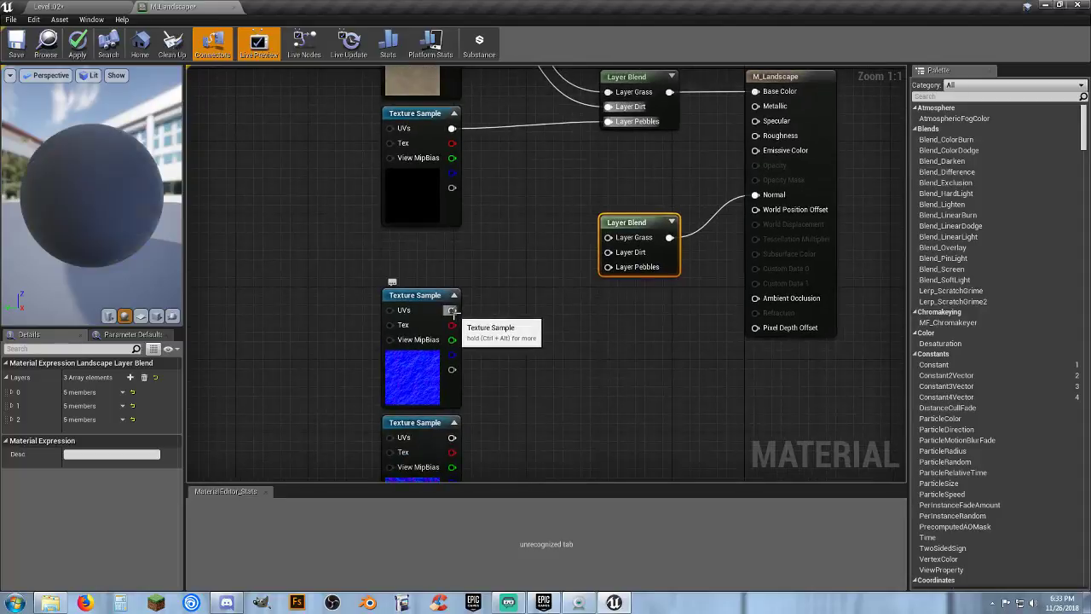
drag(452, 309, 608, 238)
right_drag(554, 348, 557, 270)
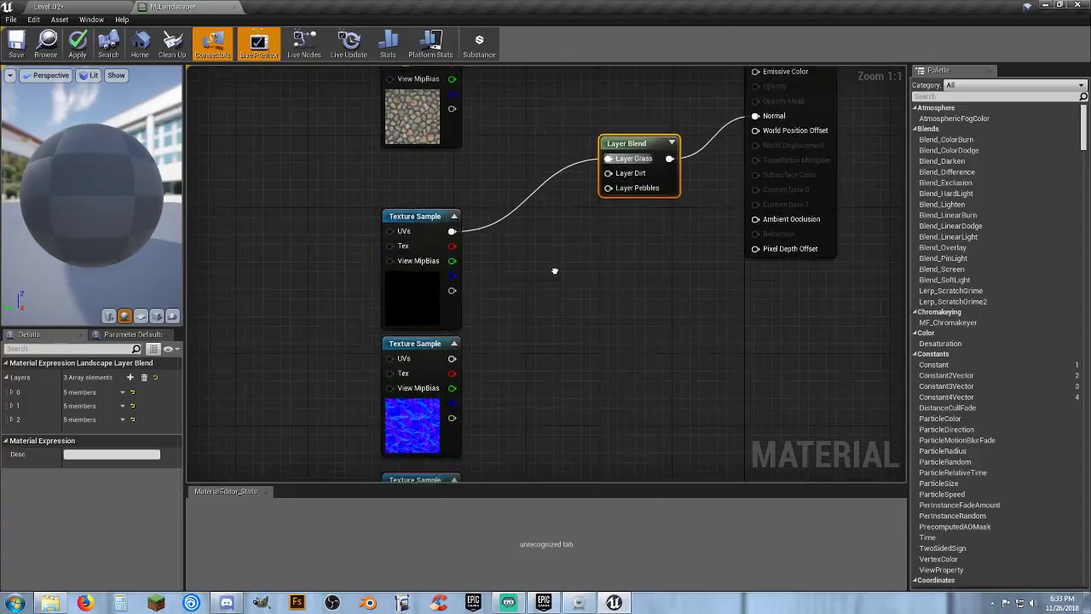
drag(455, 353, 610, 168)
right_drag(576, 339, 579, 245)
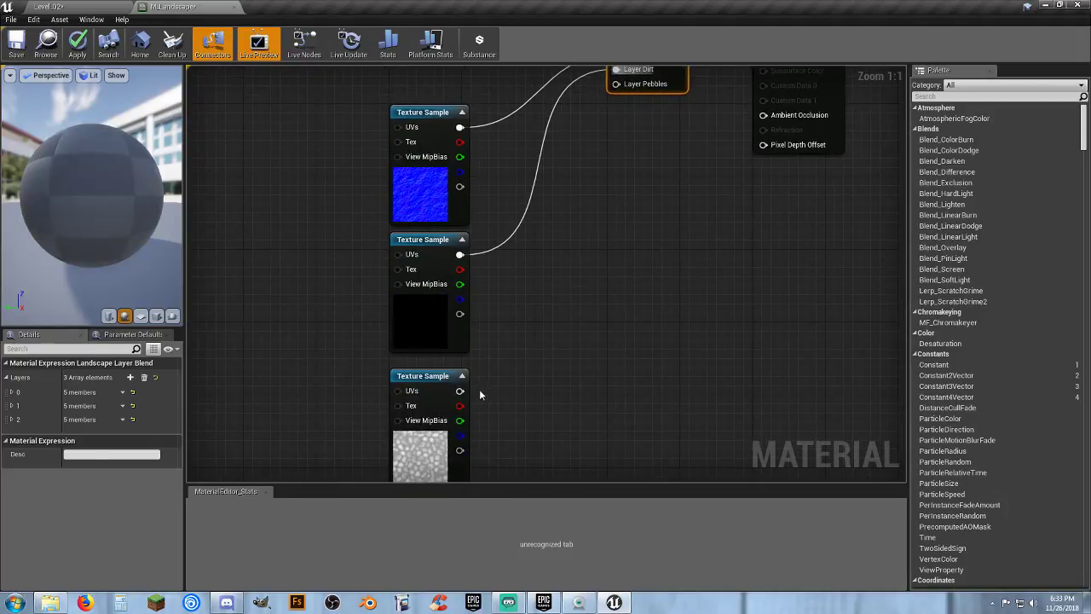
drag(460, 389, 627, 119)
right_drag(625, 126, 589, 335)
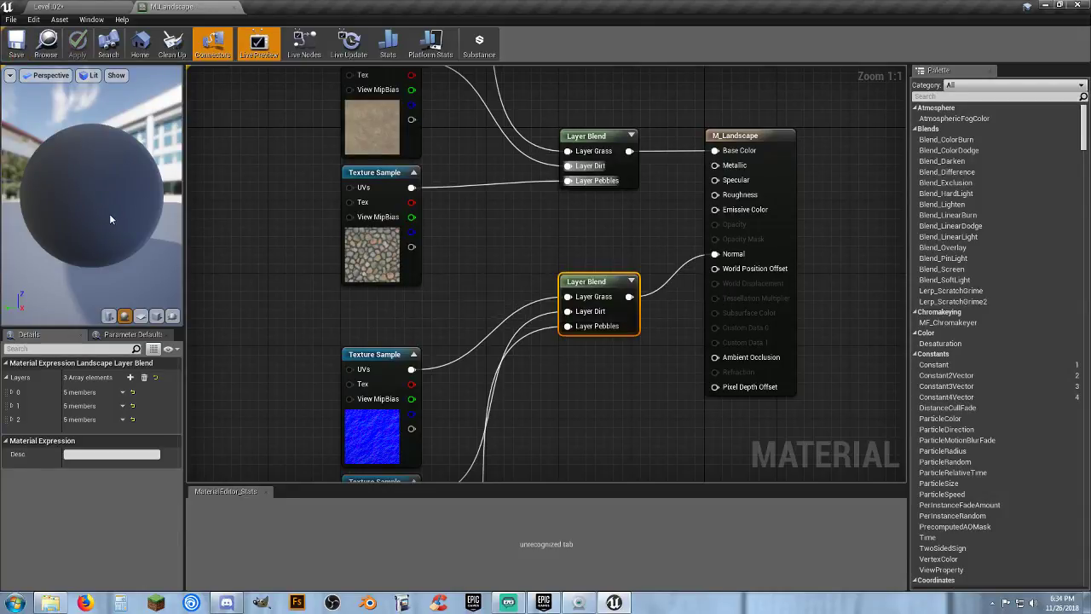
Close the material editor and assign M_Landscape from Assets/Materials as the Landscape Material of Landscape7
click(234, 7)
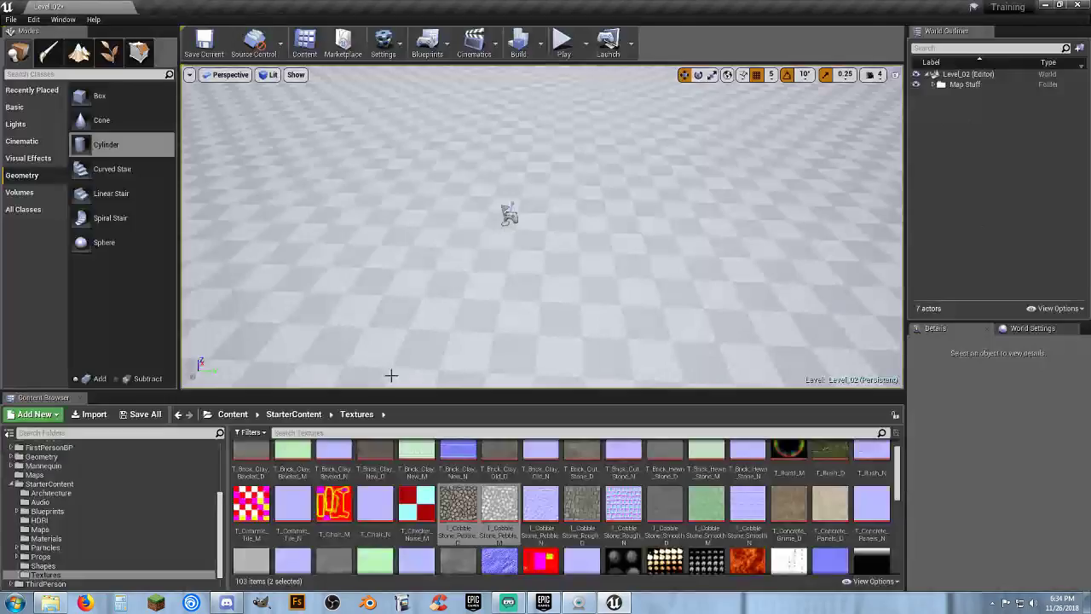
scroll(95, 507, up, 3)
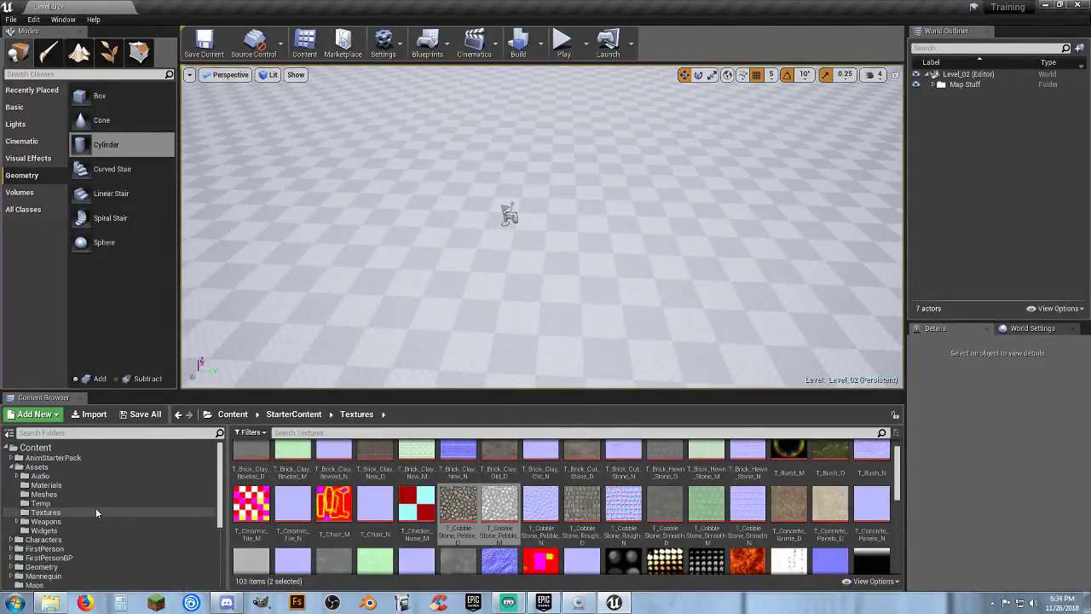
click(66, 485)
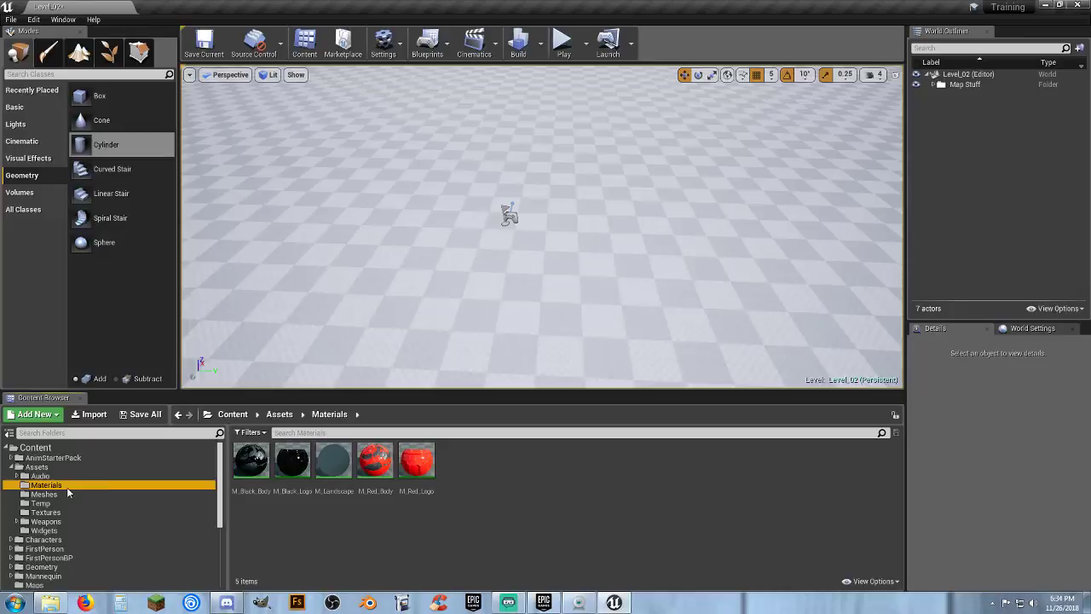
right_drag(552, 318, 597, 260)
click(554, 319)
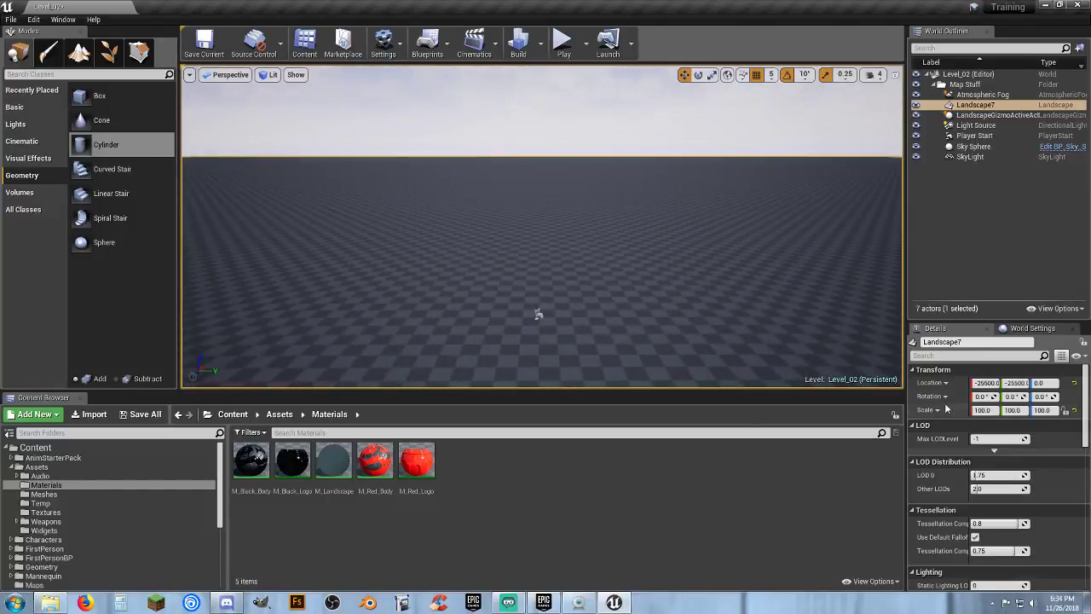
scroll(944, 409, down, 10)
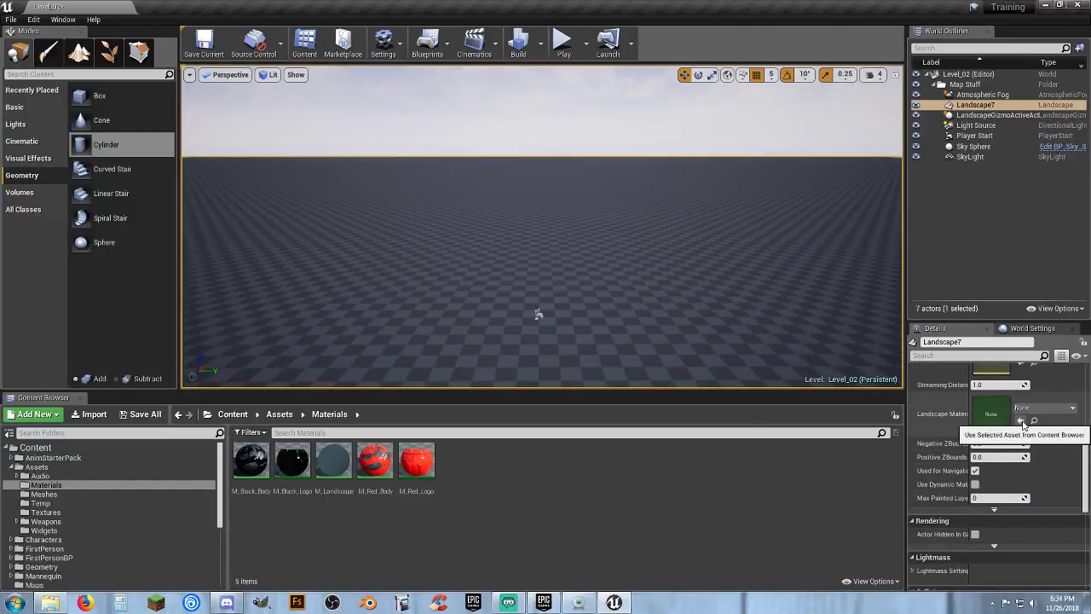
click(351, 493)
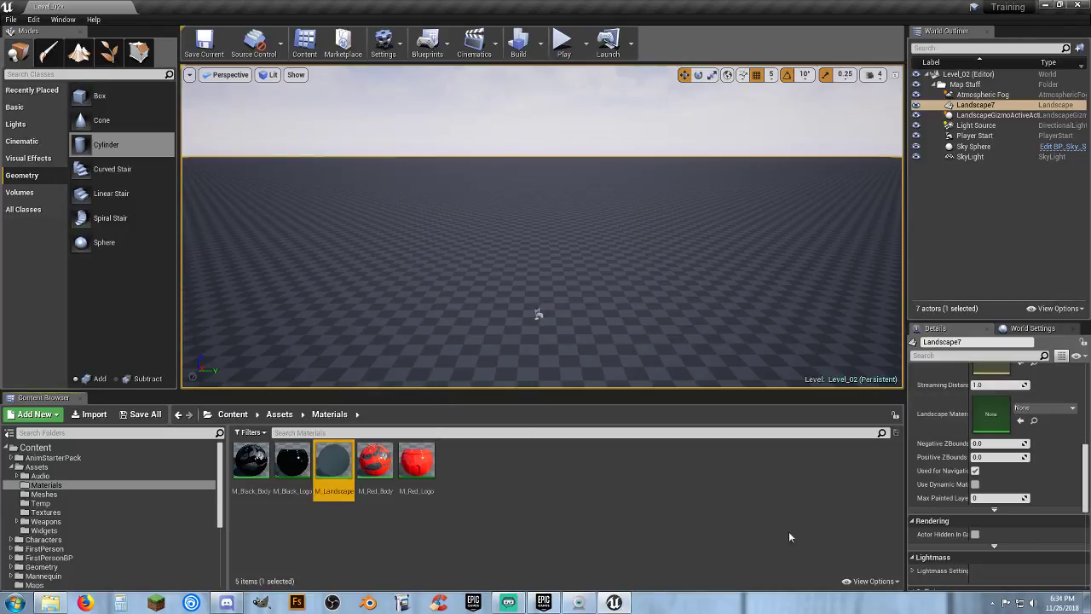
click(1020, 420)
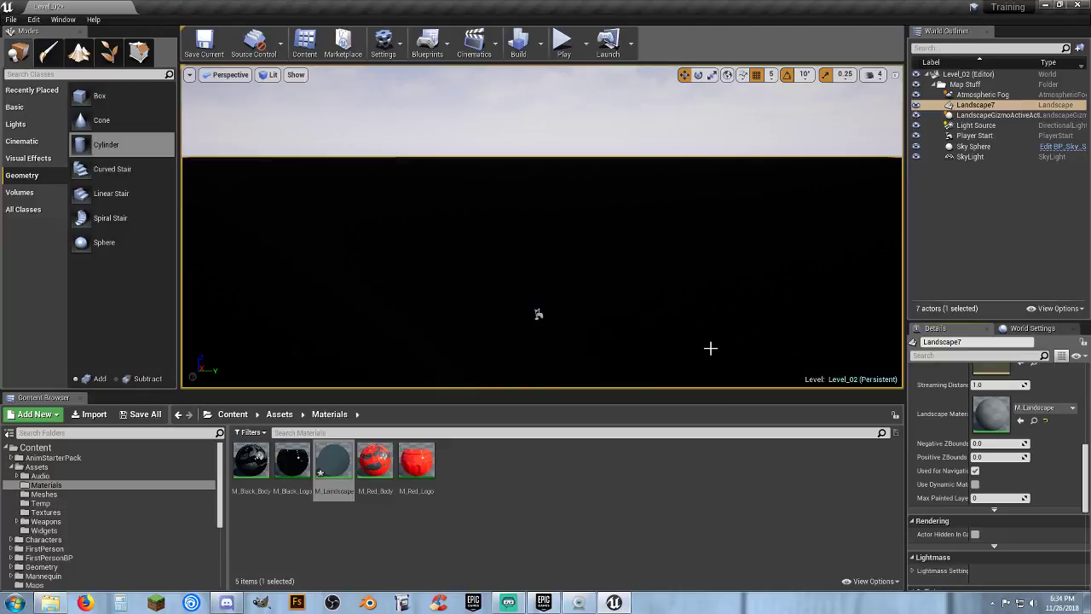
Switch to landscape editing in Paint mode and bring up the Grass, Dirt and Pebbles target layers
right_drag(711, 348, 710, 366)
right_drag(539, 182, 541, 230)
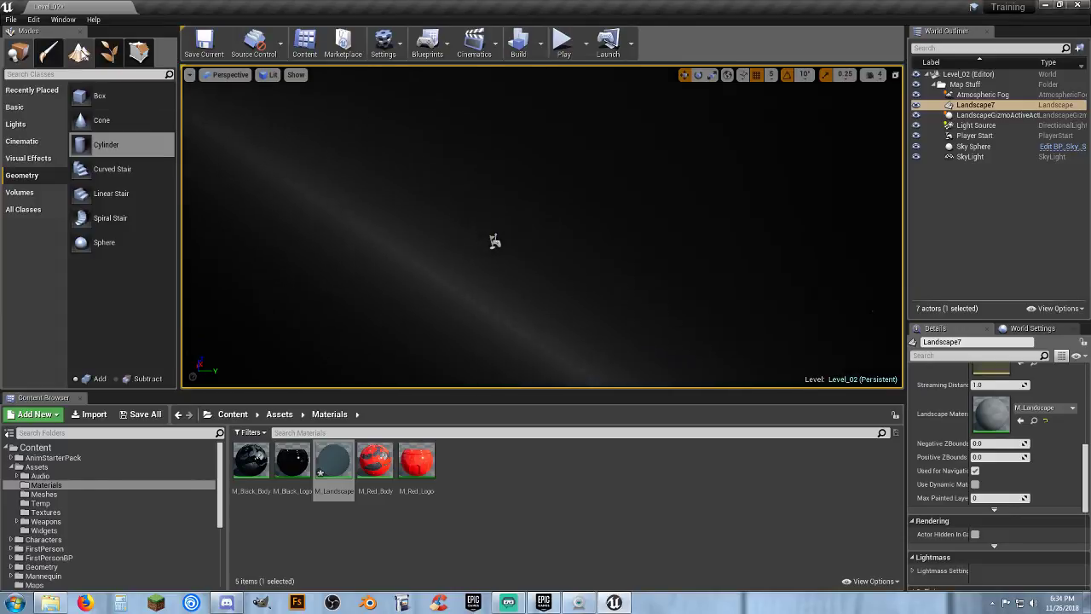
click(79, 53)
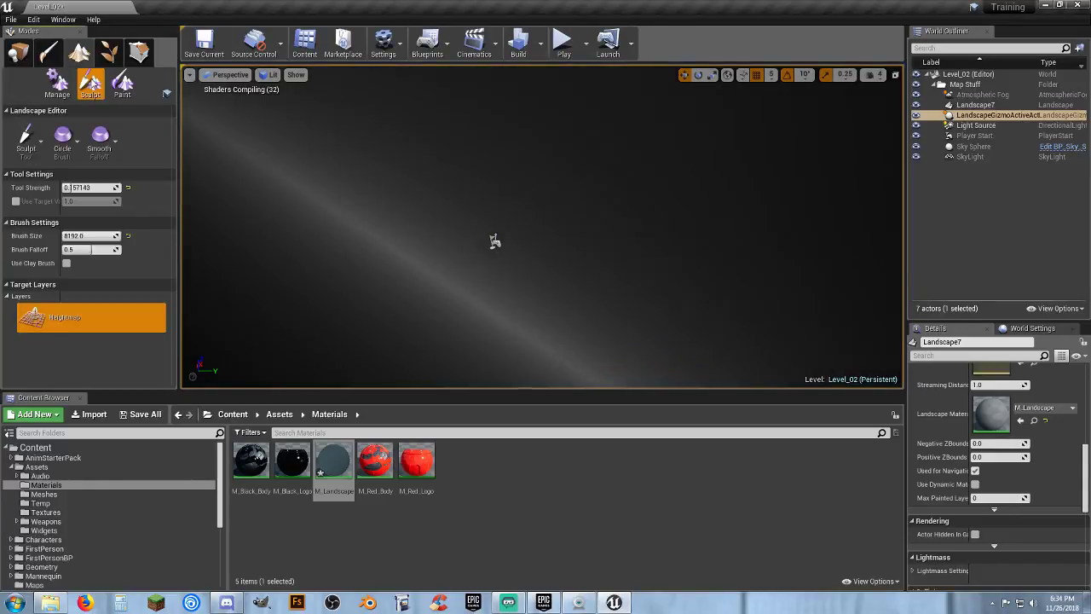
click(130, 88)
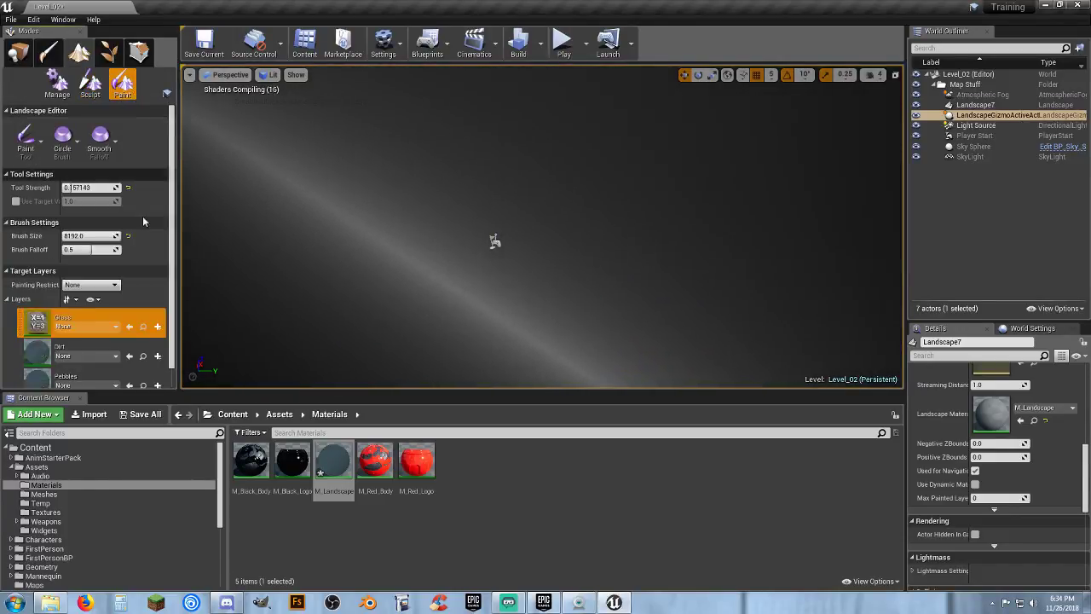
scroll(124, 265, down, 1)
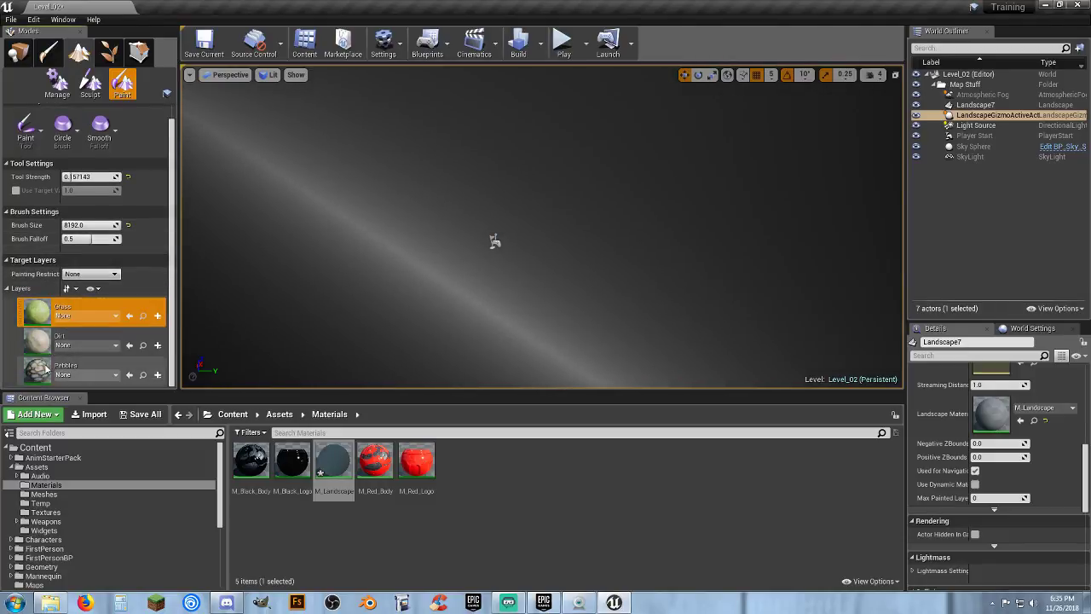
Create a weight-blended layer info object named Grass_LayerInfo for the Grass layer in Assets/Materials
click(157, 316)
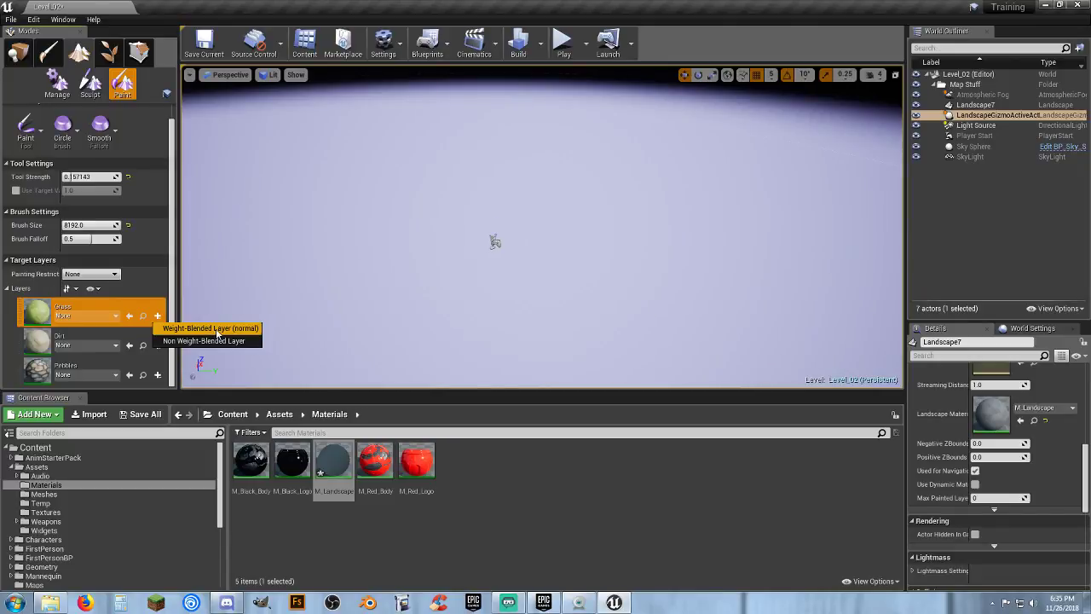
click(218, 330)
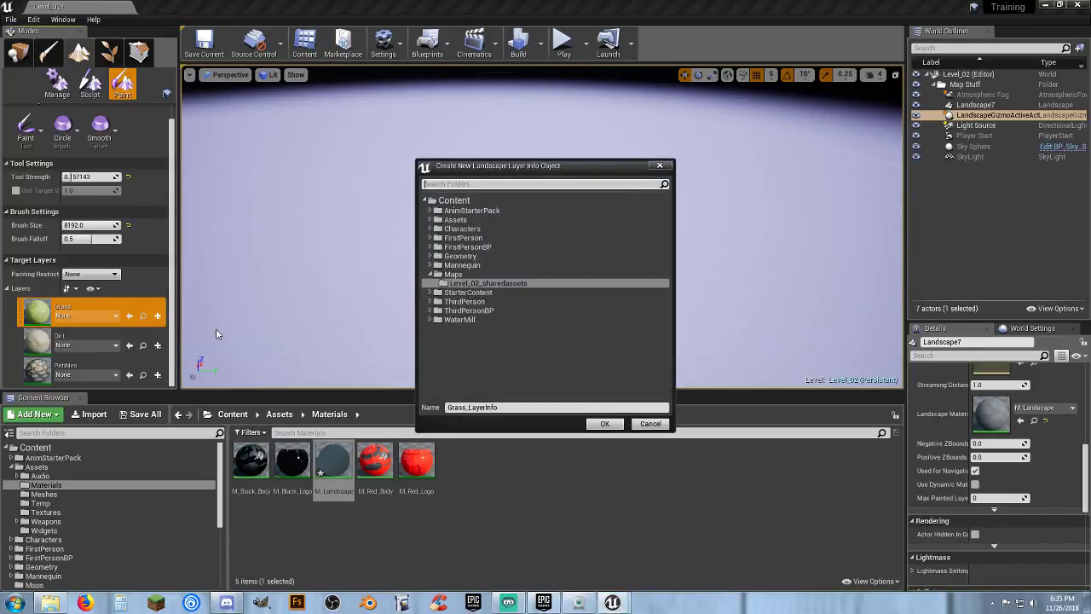
click(431, 221)
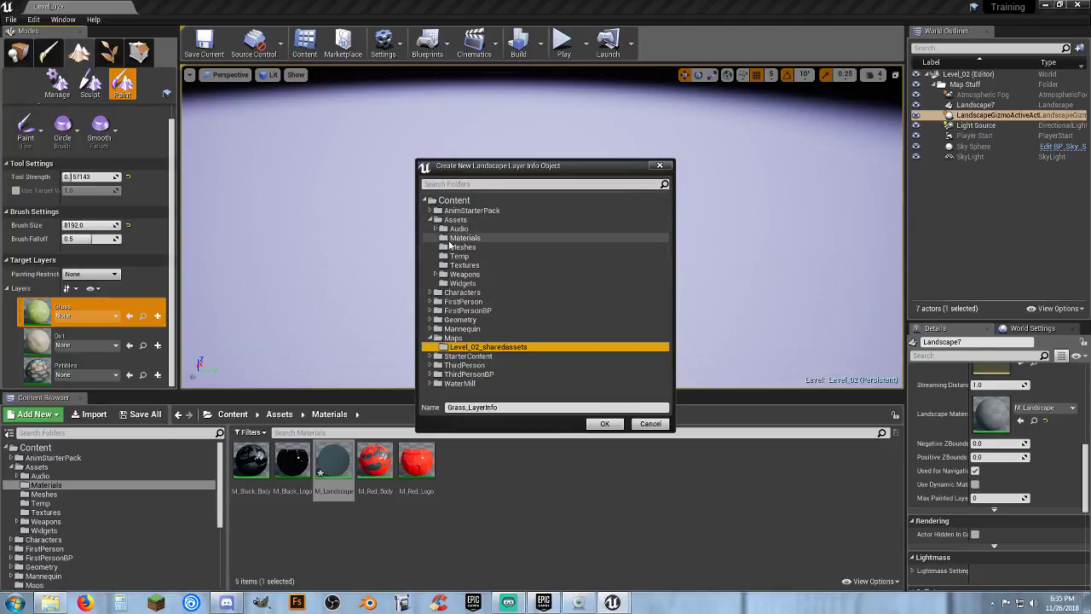
click(449, 241)
click(602, 423)
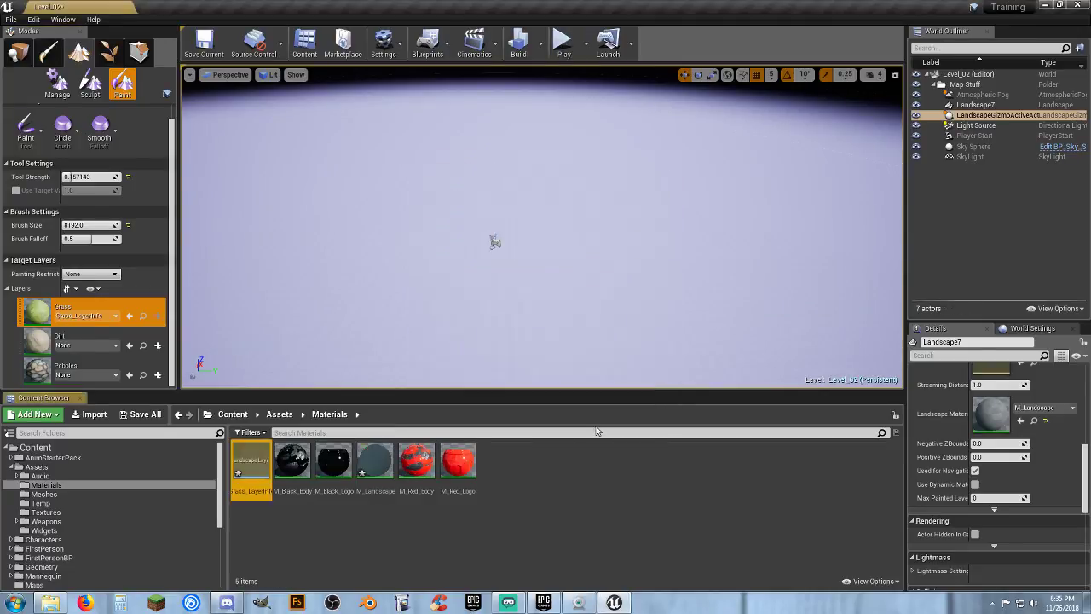
Reduce the landscape paint brush size to about 1471
mouse_move(562, 290)
right_down()
mouse_move(639, 375)
mouse_move(520, 317)
mouse_move(539, 281)
mouse_move(564, 289)
right_up()
key(s)
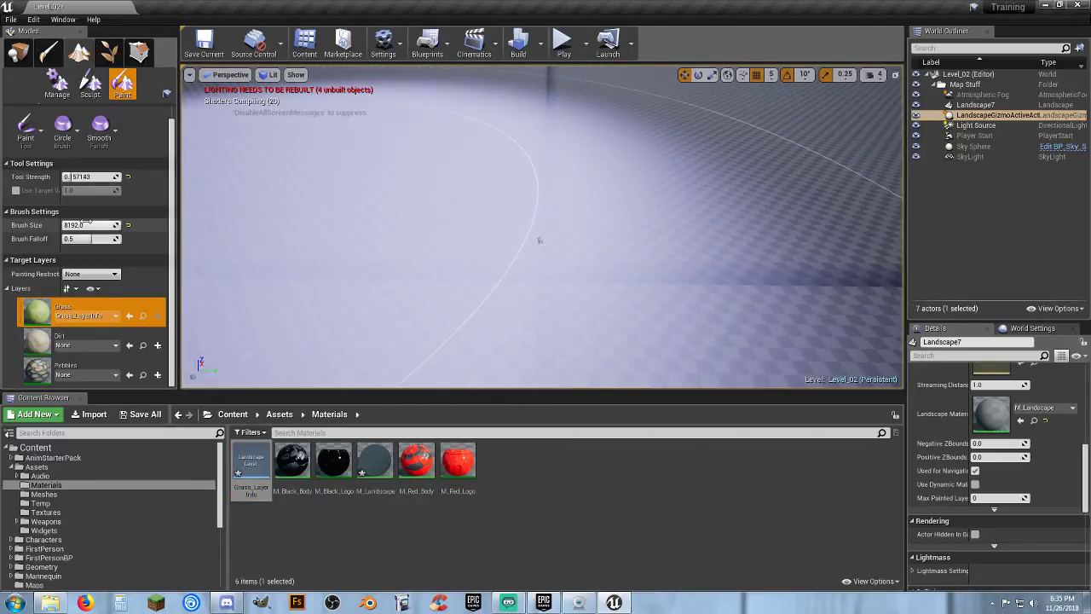
mouse_move(86, 224)
mouse_down()
mouse_move(65, 225)
mouse_move(89, 225)
mouse_up()
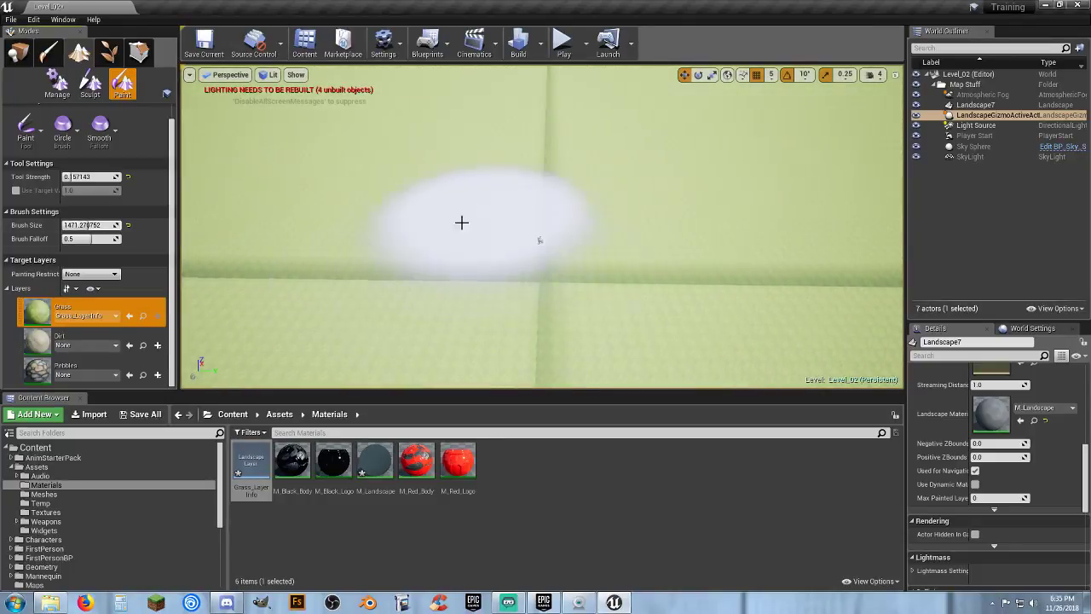
mouse_move(588, 272)
right_down()
mouse_move(647, 160)
mouse_move(601, 237)
right_up()
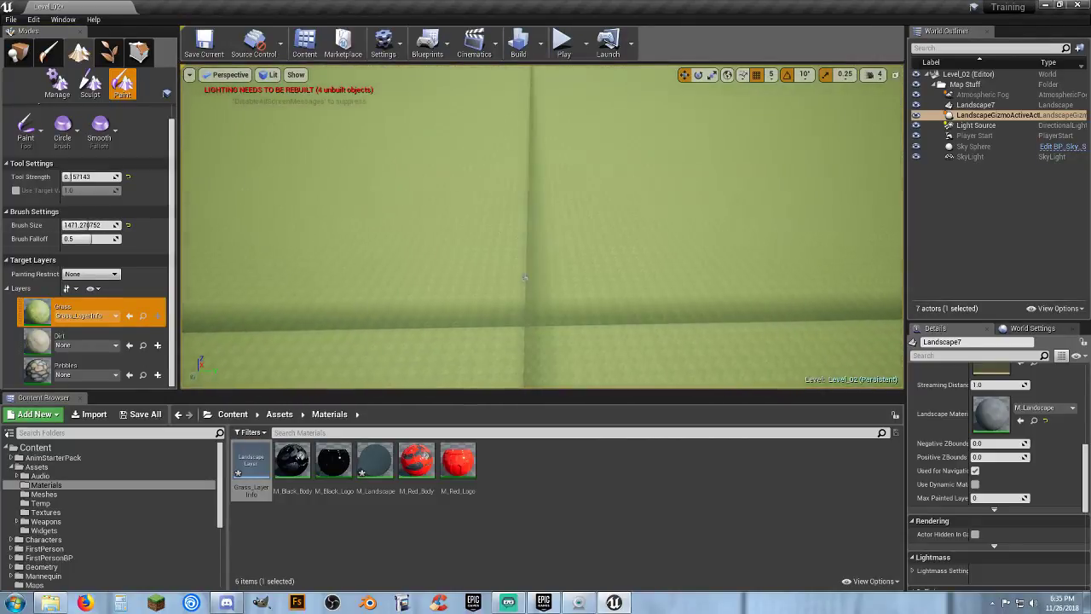
Create a weight-blended layer info object named Dirt_LayerInfo for the Dirt layer in Assets/Materials
click(157, 344)
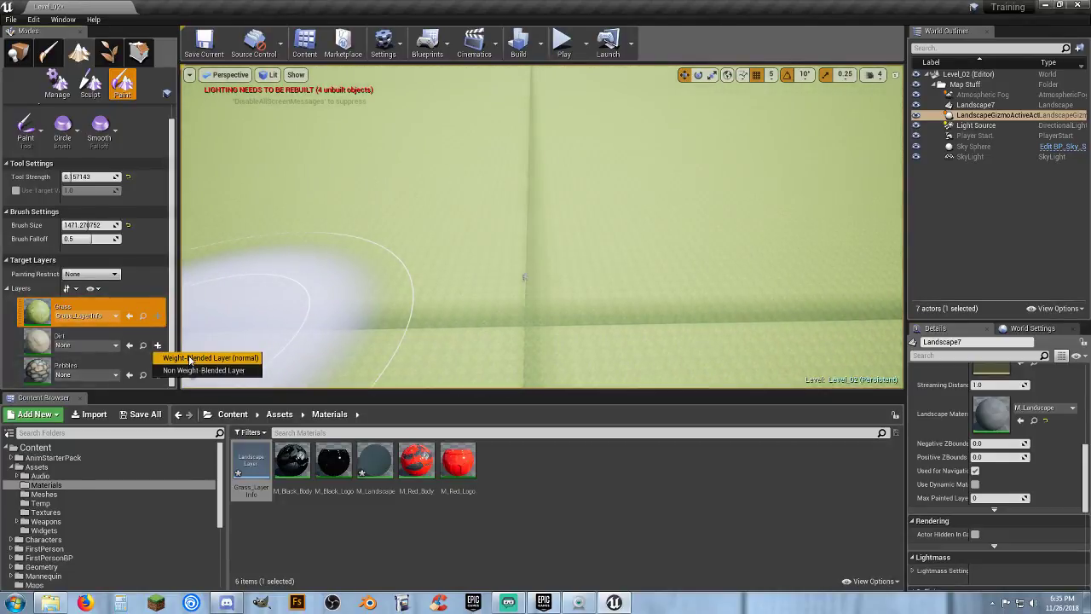
click(189, 358)
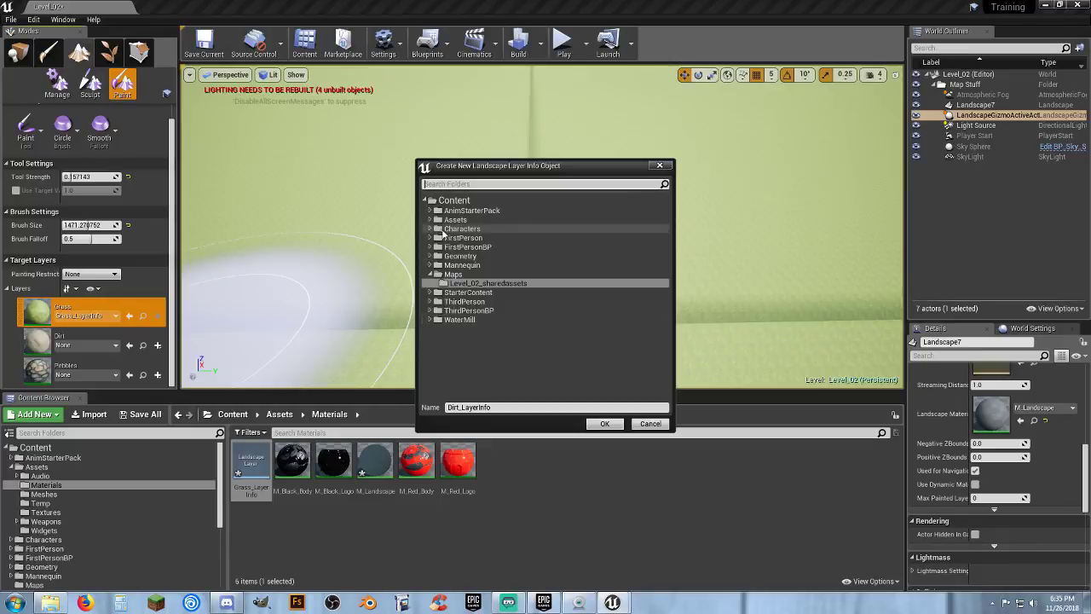
click(431, 220)
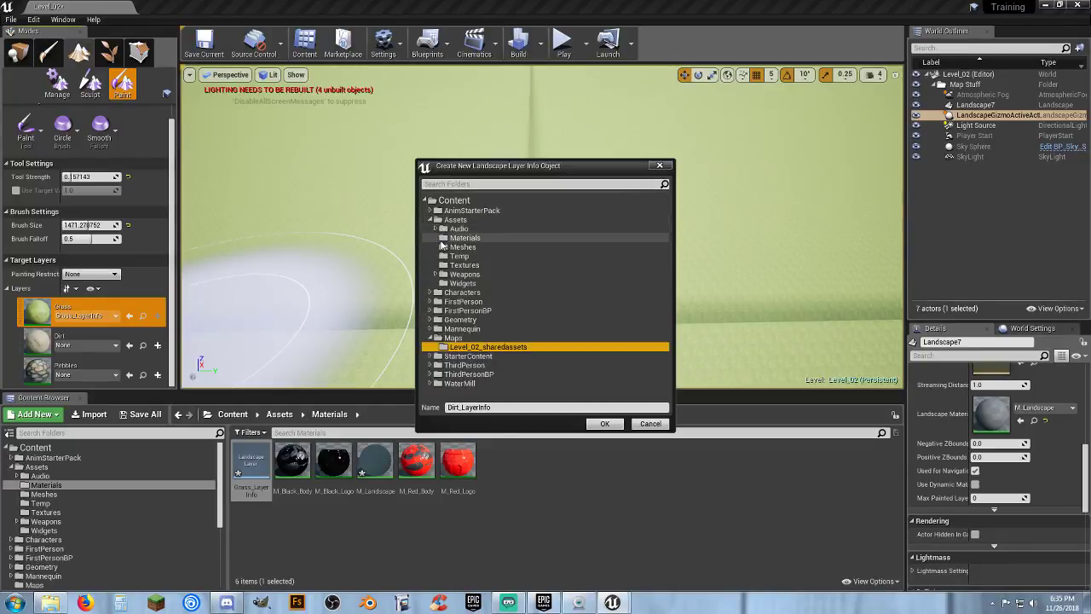
click(462, 237)
click(605, 423)
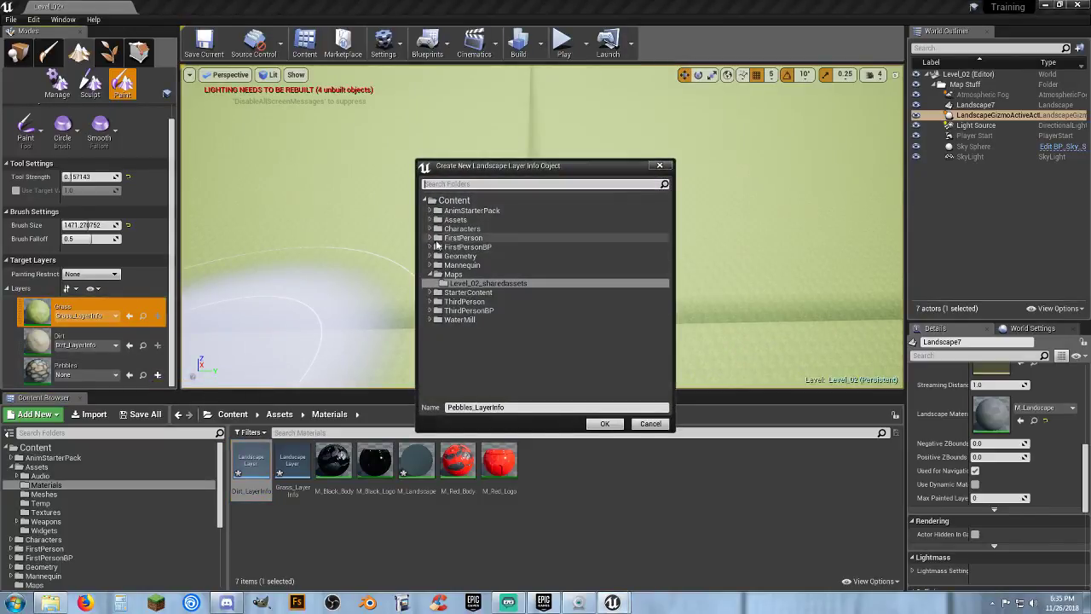
Create the layer info object Pebbles_LayerInfo for the Pebbles layer in Assets/Materials
click(431, 220)
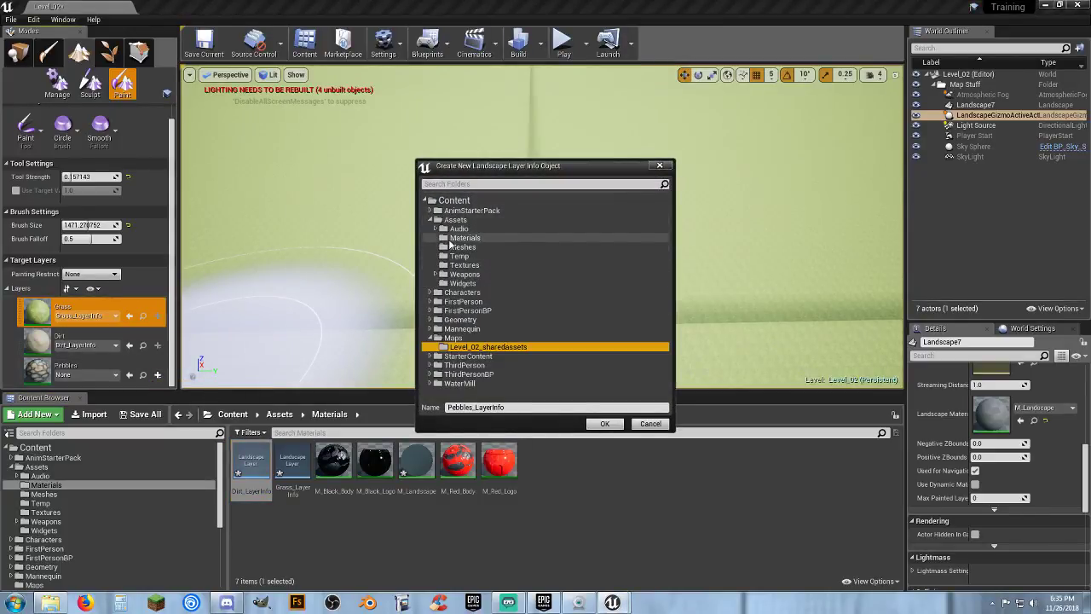
click(451, 238)
click(588, 423)
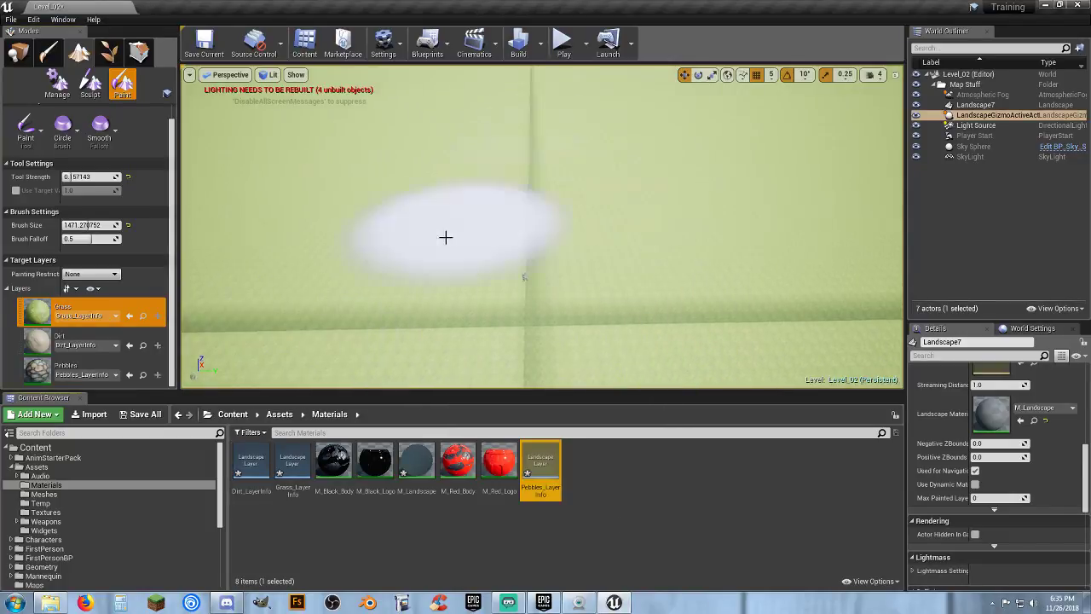
Save all modified assets together with Level_02, and start building the level's lighting
click(145, 414)
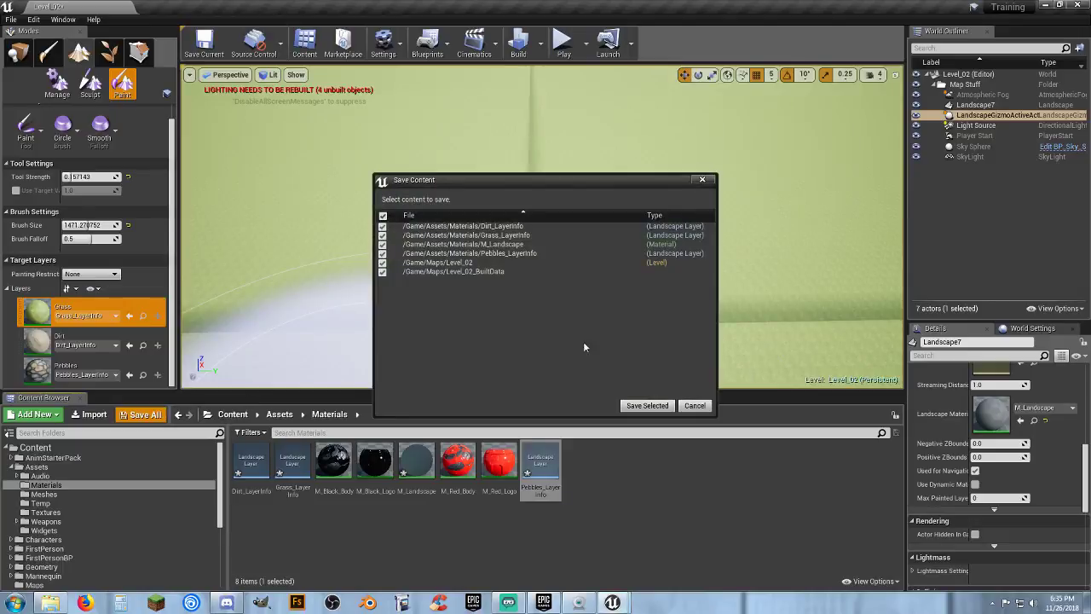
click(645, 404)
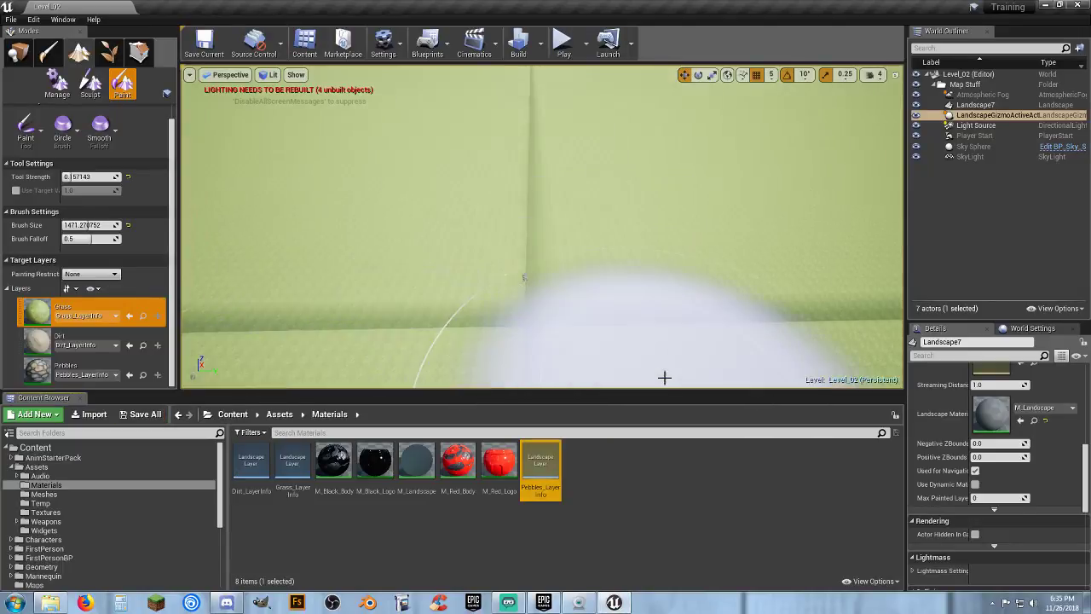
click(540, 43)
click(559, 76)
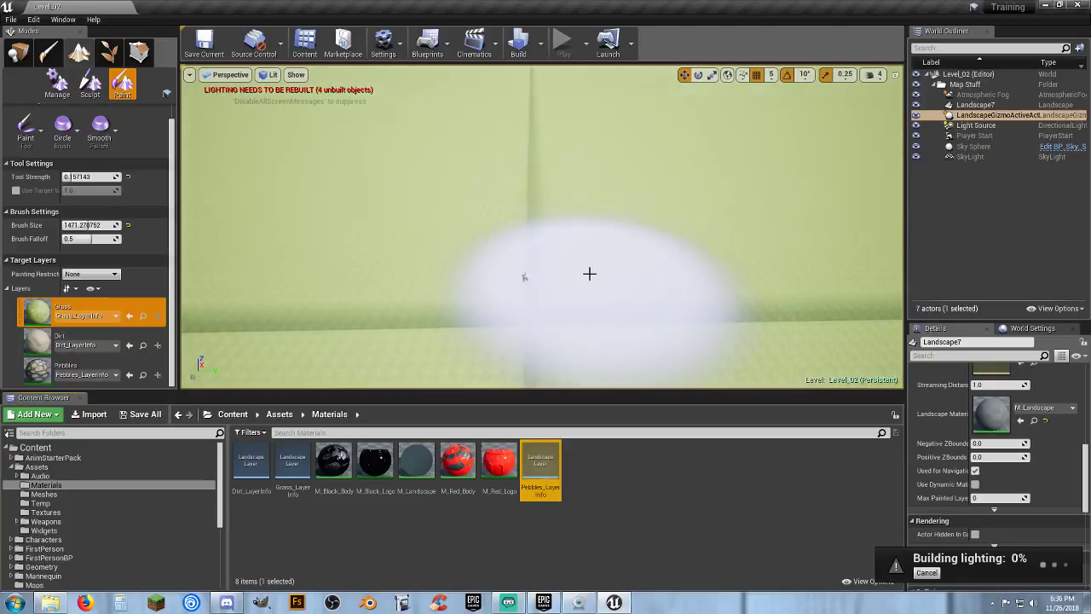
Set the landscape paint brush size to 500
drag(88, 225, 75, 225)
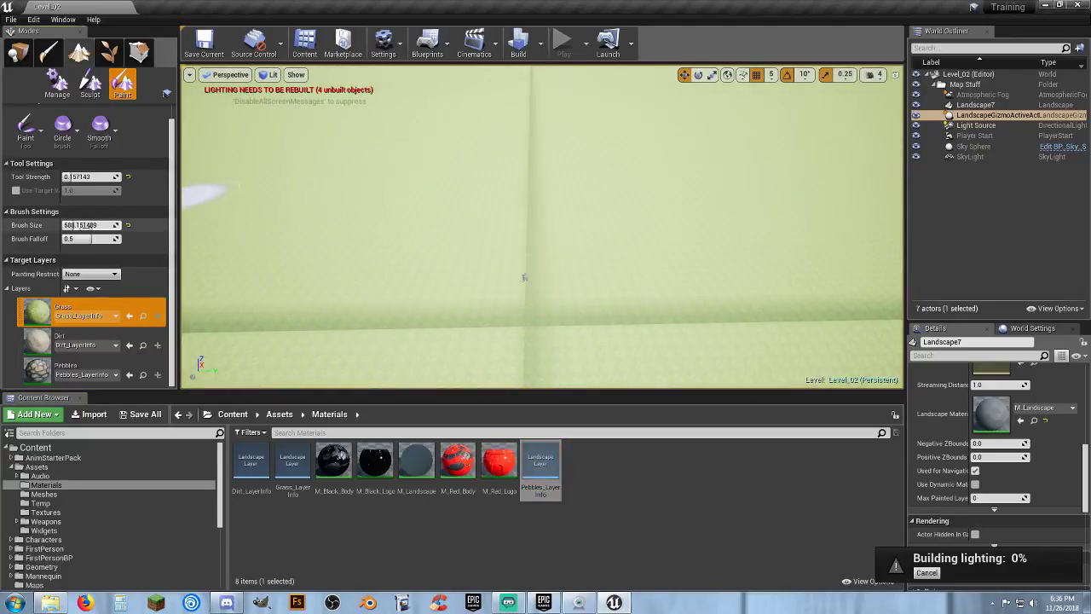
click(82, 225)
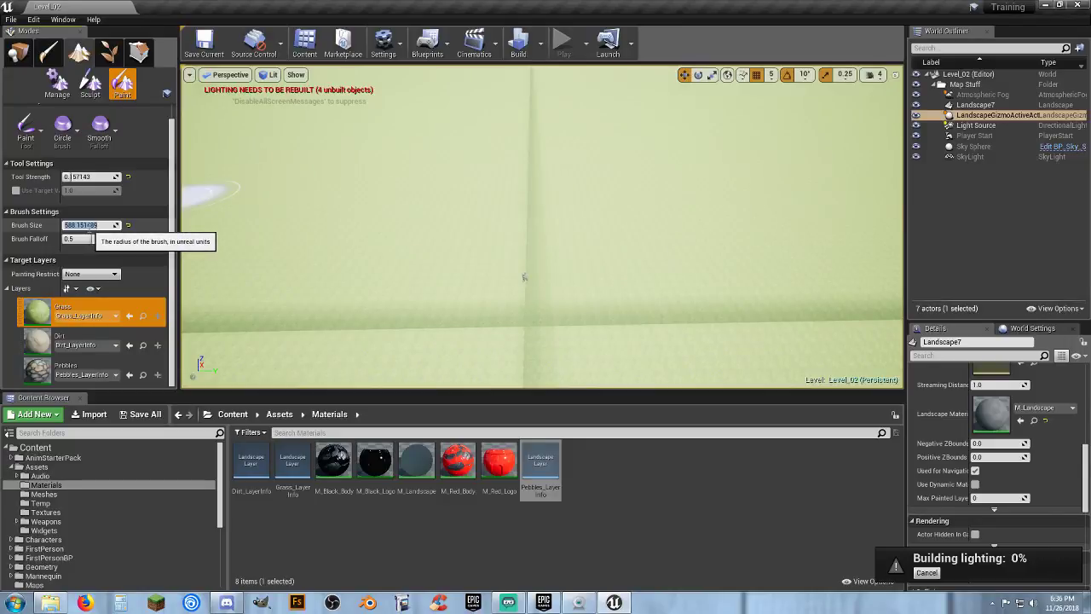
text(500)
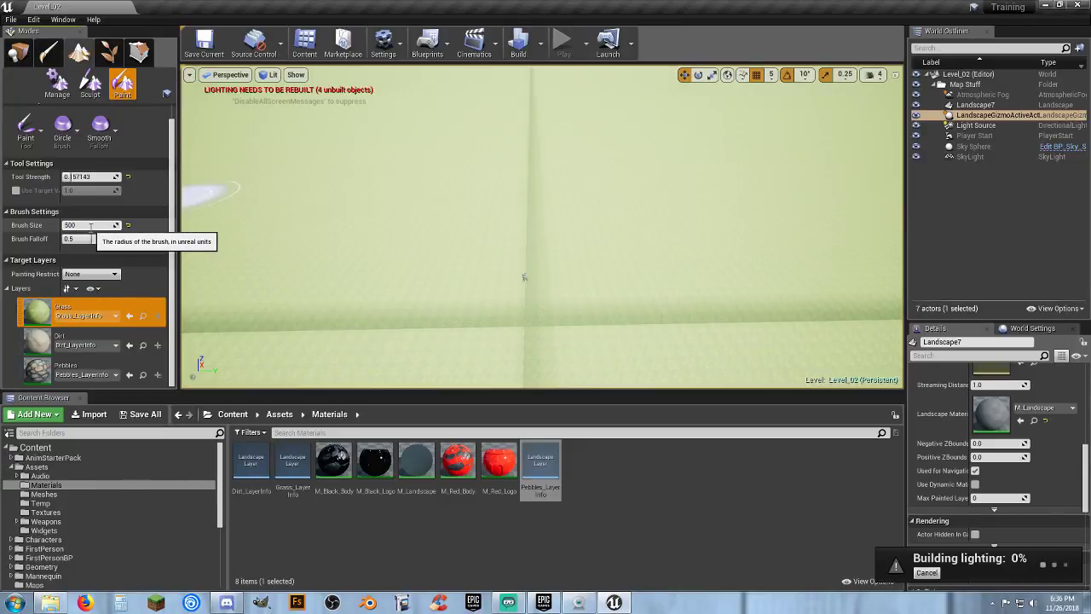
key(Tab)
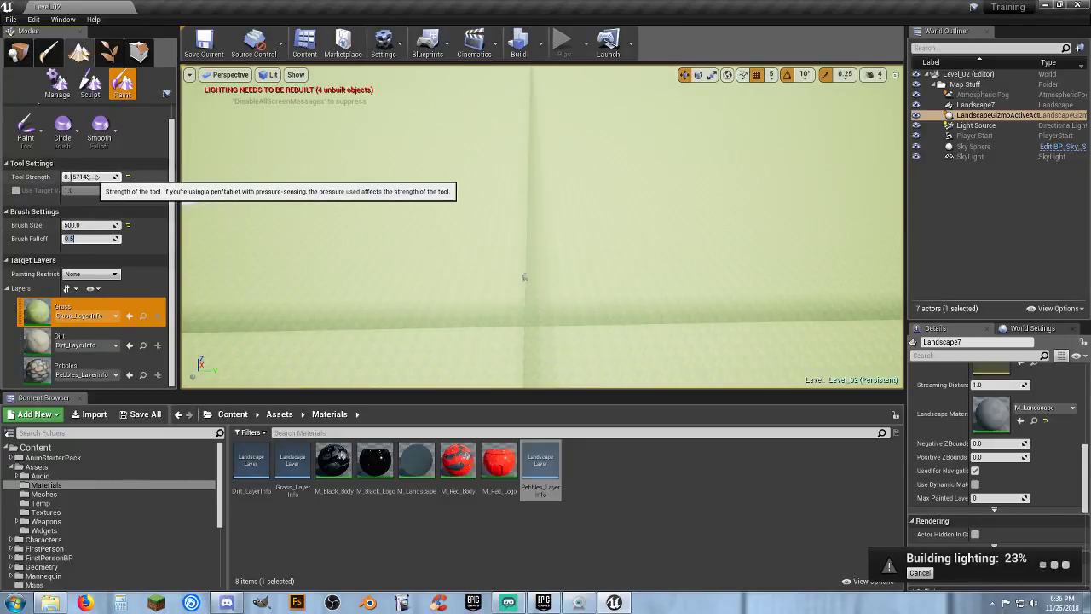
Set the landscape paint tool's strength to 0.2
click(93, 177)
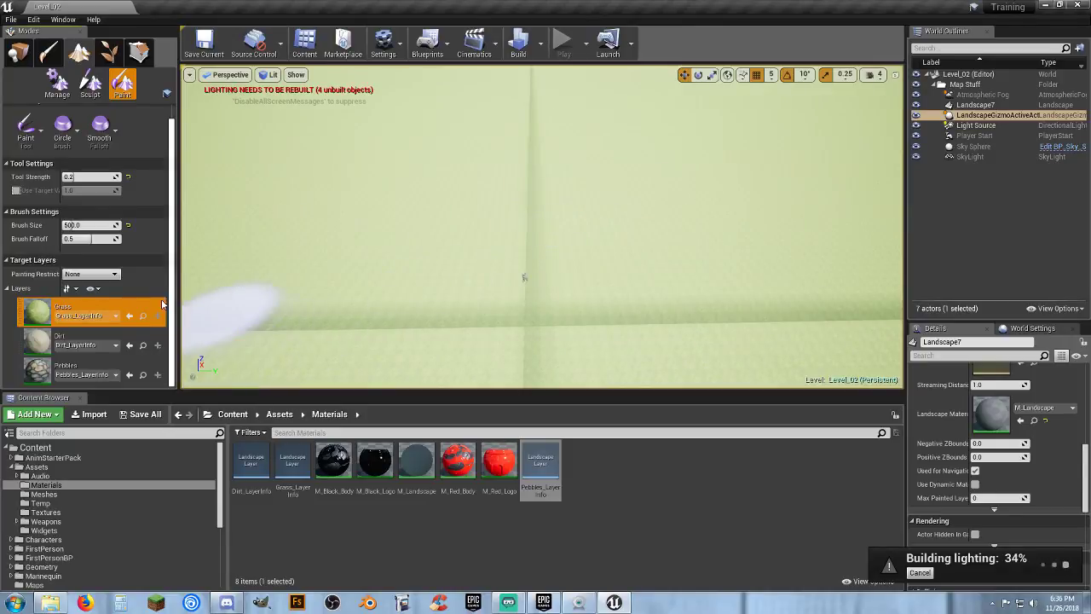
right_drag(524, 277, 537, 211)
key(w)
key(s)
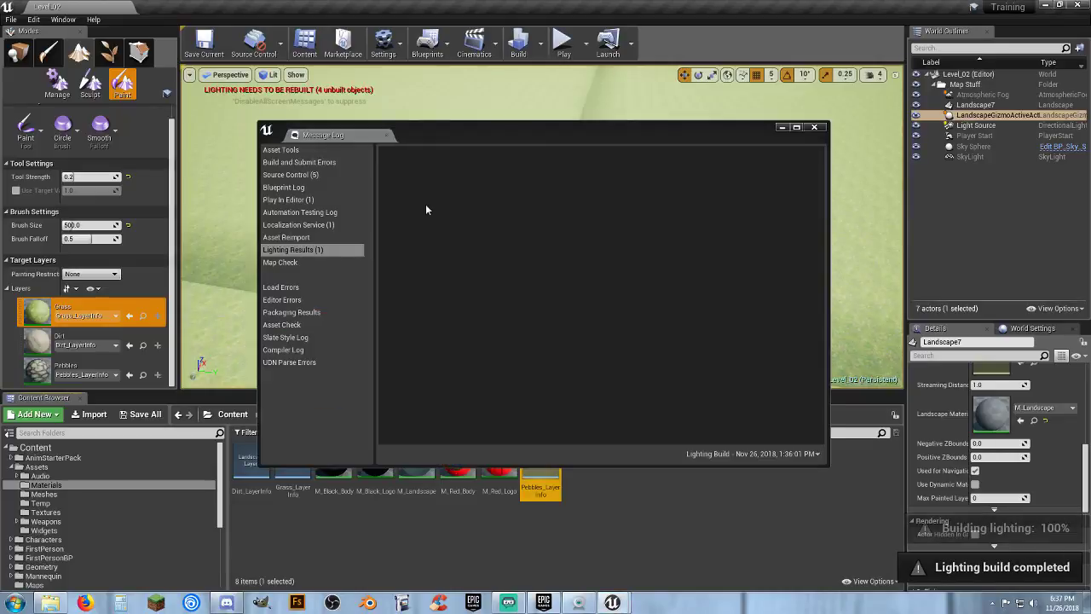
Close the lighting build's message log and save the Level_02_BuiltData file
click(816, 128)
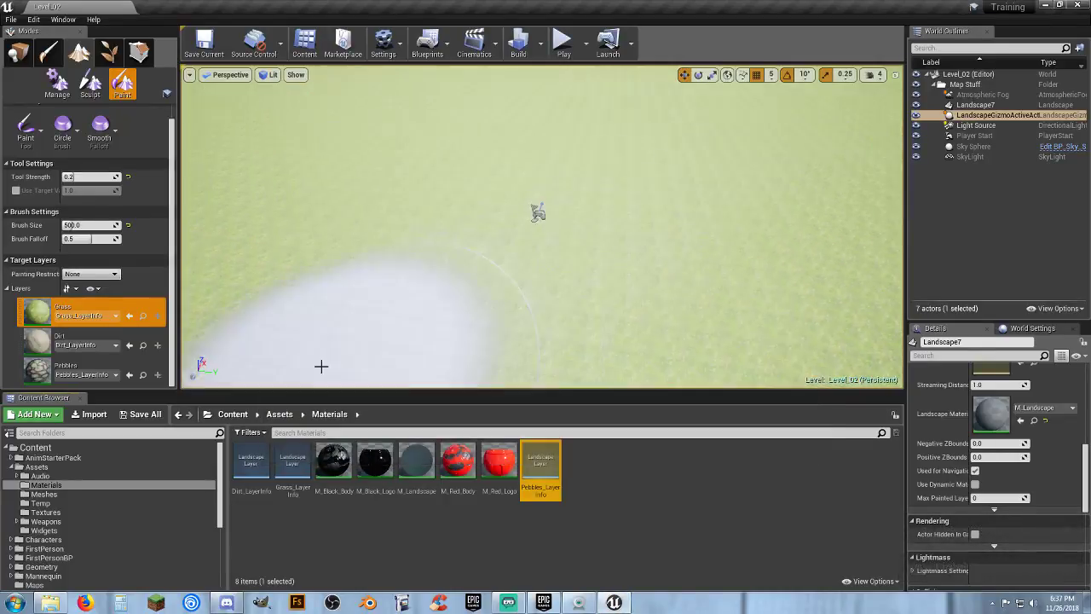
click(140, 415)
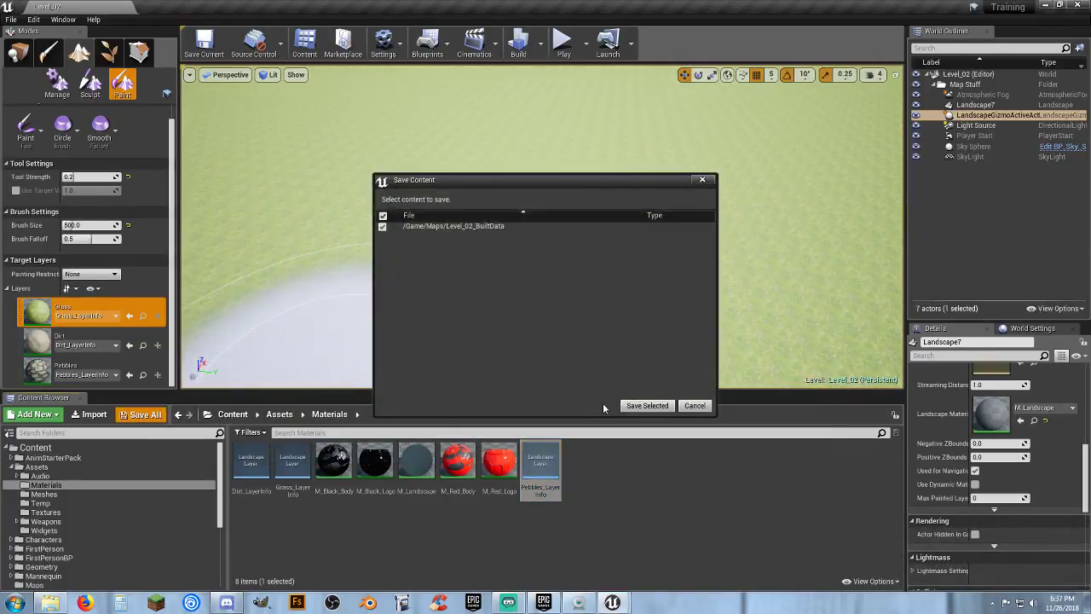
click(647, 406)
Paint a wide, elongated patch of the Pebbles layer onto the grass landscape around the player start
click(92, 367)
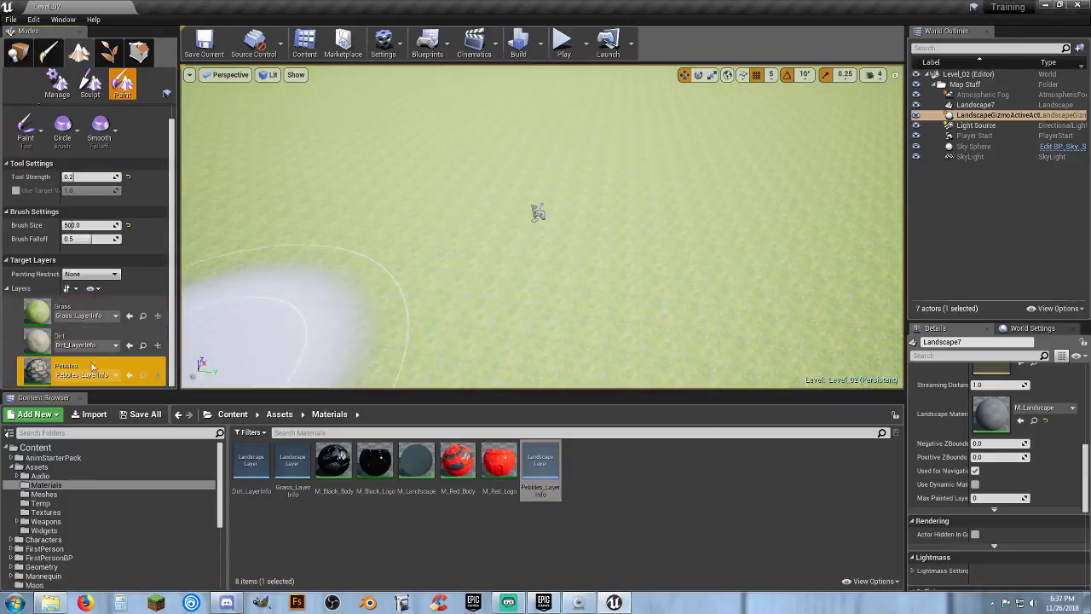
mouse_move(555, 203)
mouse_down()
mouse_move(474, 215)
mouse_move(457, 282)
mouse_move(570, 314)
mouse_move(585, 231)
mouse_move(437, 265)
mouse_move(592, 312)
mouse_move(550, 214)
mouse_move(419, 224)
mouse_move(637, 300)
mouse_up()
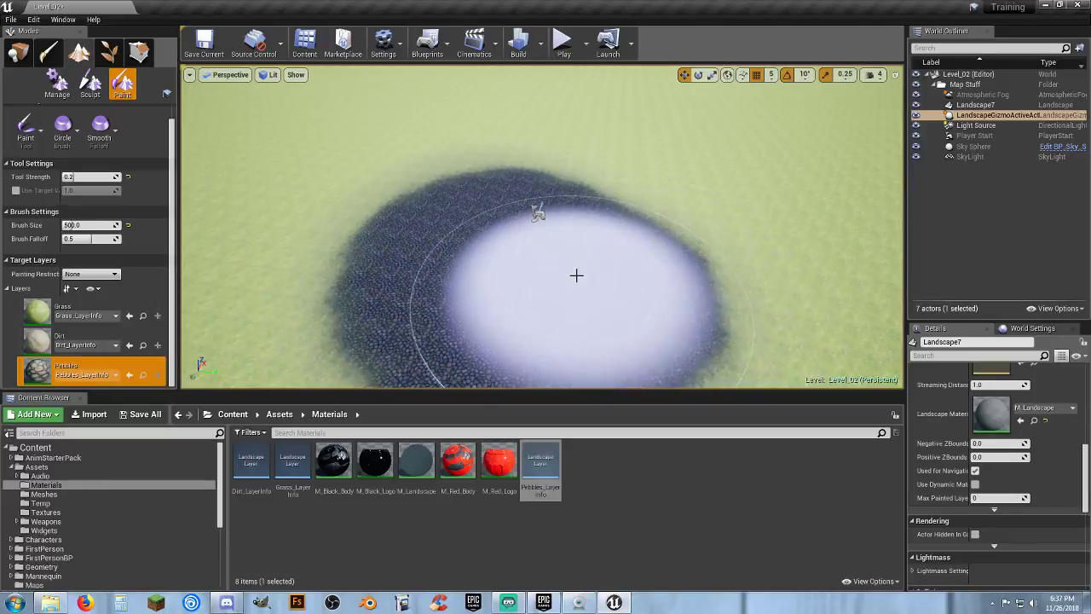
right_drag(577, 275, 607, 375)
mouse_move(572, 256)
mouse_down()
mouse_move(617, 200)
mouse_move(623, 117)
mouse_move(604, 78)
mouse_move(713, 182)
mouse_move(519, 276)
mouse_move(358, 168)
mouse_move(447, 102)
mouse_move(726, 124)
mouse_move(843, 163)
mouse_move(737, 252)
mouse_up()
mouse_move(738, 252)
right_down()
mouse_move(801, 205)
mouse_move(670, 246)
mouse_move(597, 247)
mouse_move(546, 213)
mouse_move(620, 223)
right_up()
key(s)
mouse_move(620, 224)
mouse_down()
mouse_move(514, 213)
mouse_move(414, 219)
mouse_move(339, 244)
mouse_move(281, 233)
mouse_move(383, 272)
mouse_move(633, 314)
mouse_move(762, 287)
mouse_move(666, 196)
mouse_move(486, 214)
mouse_move(421, 244)
mouse_up()
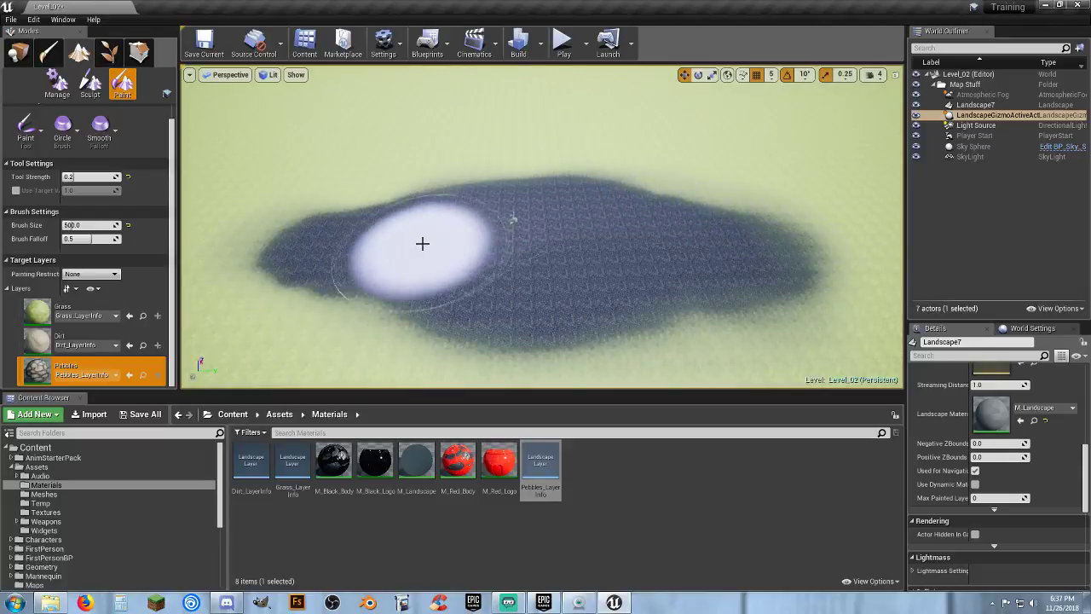
Paint the Dirt layer over the middle of the pebble patch, leaving a pebble border around it
click(37, 339)
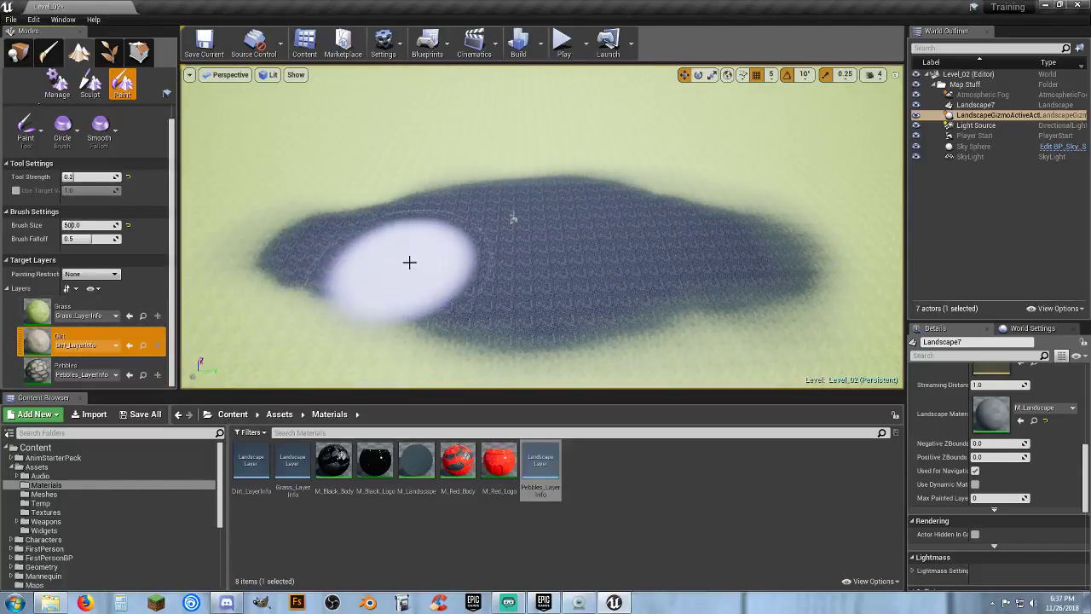
click(505, 242)
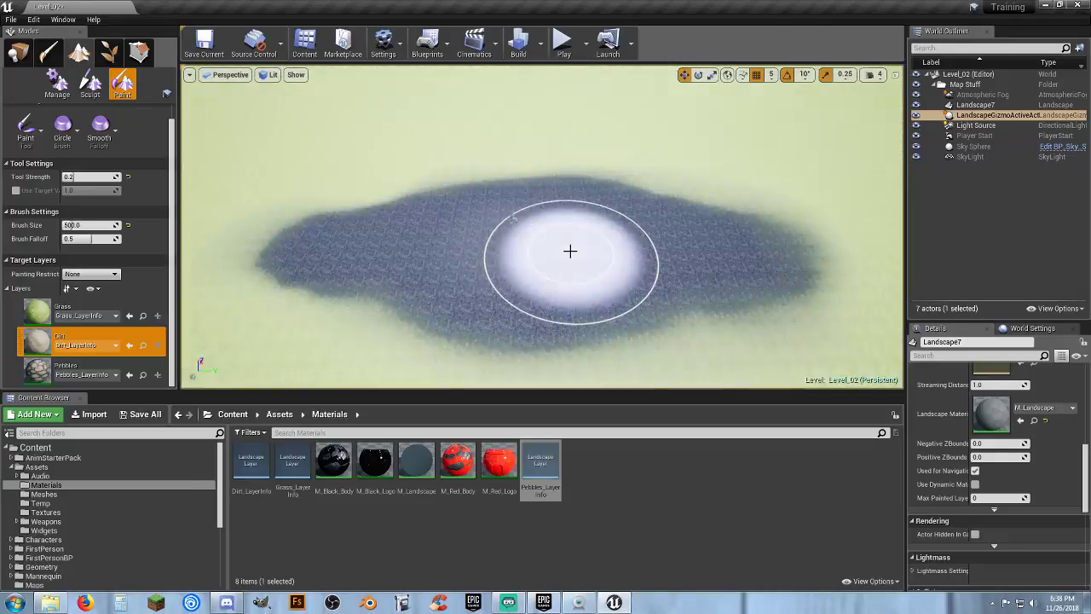
mouse_move(574, 241)
mouse_down()
mouse_move(638, 236)
mouse_move(470, 241)
mouse_move(574, 253)
mouse_move(575, 239)
mouse_move(429, 231)
mouse_move(644, 258)
mouse_up()
right_drag(645, 258, 565, 341)
key(w)
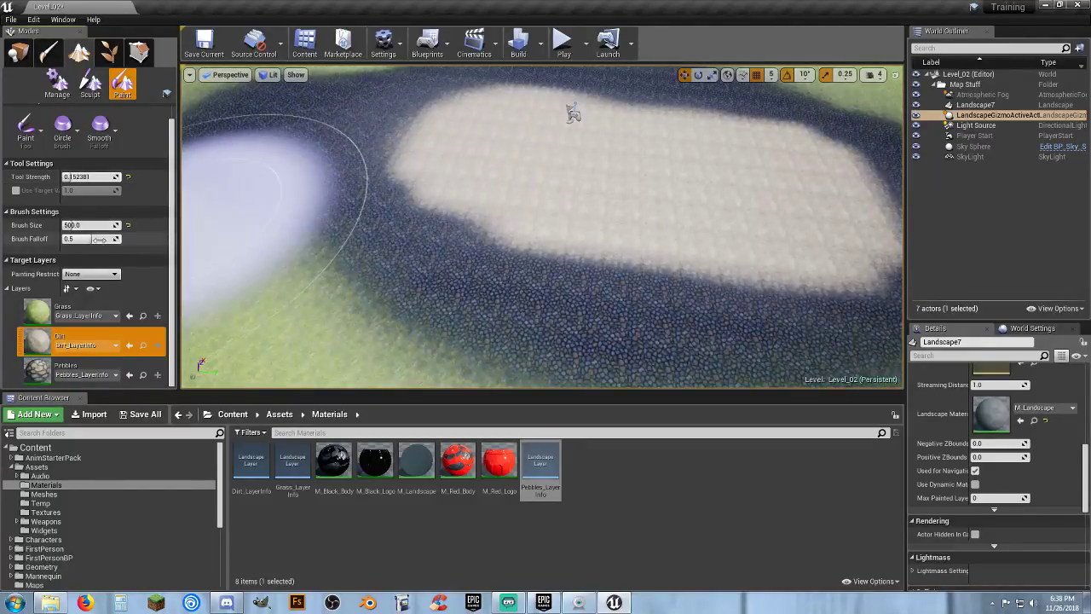
Set the brush falloff to about 0.786 and blend soft Pebbles and Dirt strokes over the patch's centre
drag(100, 240, 126, 239)
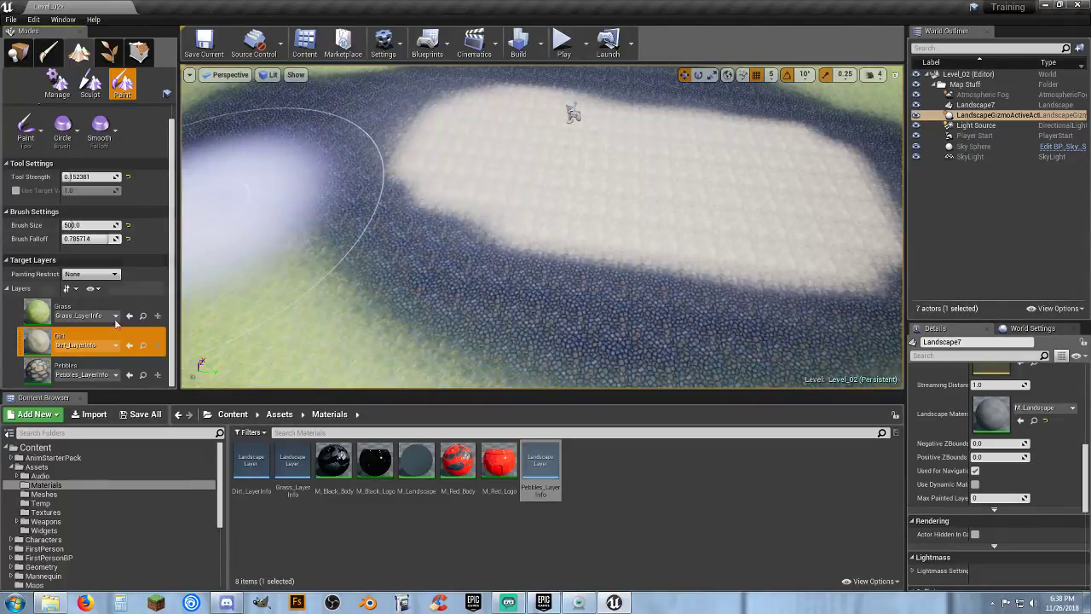
click(51, 373)
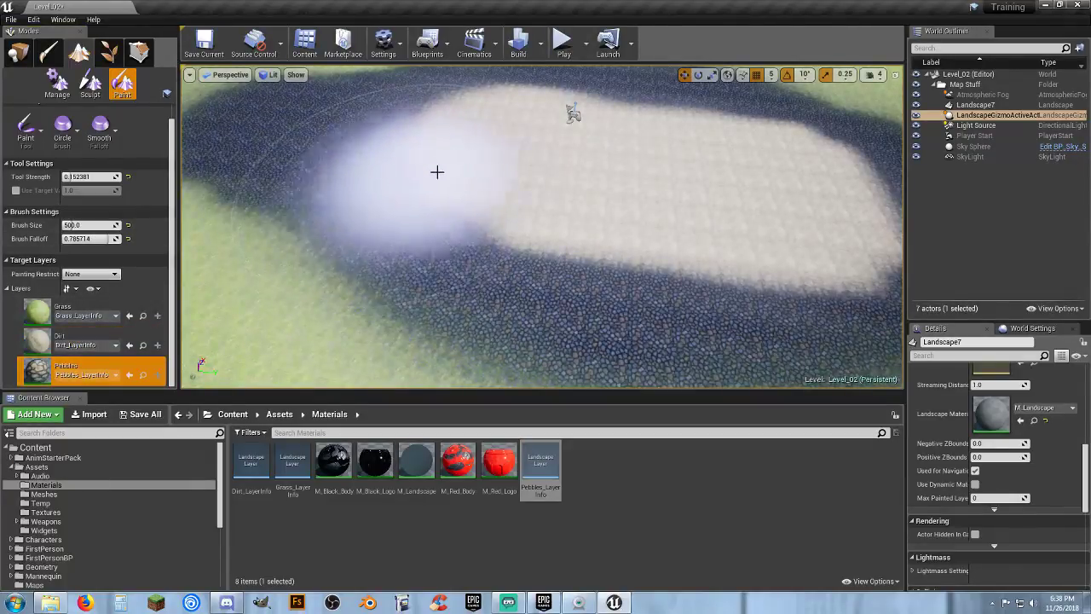
mouse_move(541, 194)
mouse_down()
mouse_move(657, 234)
mouse_move(767, 241)
mouse_move(745, 199)
mouse_move(478, 143)
mouse_up()
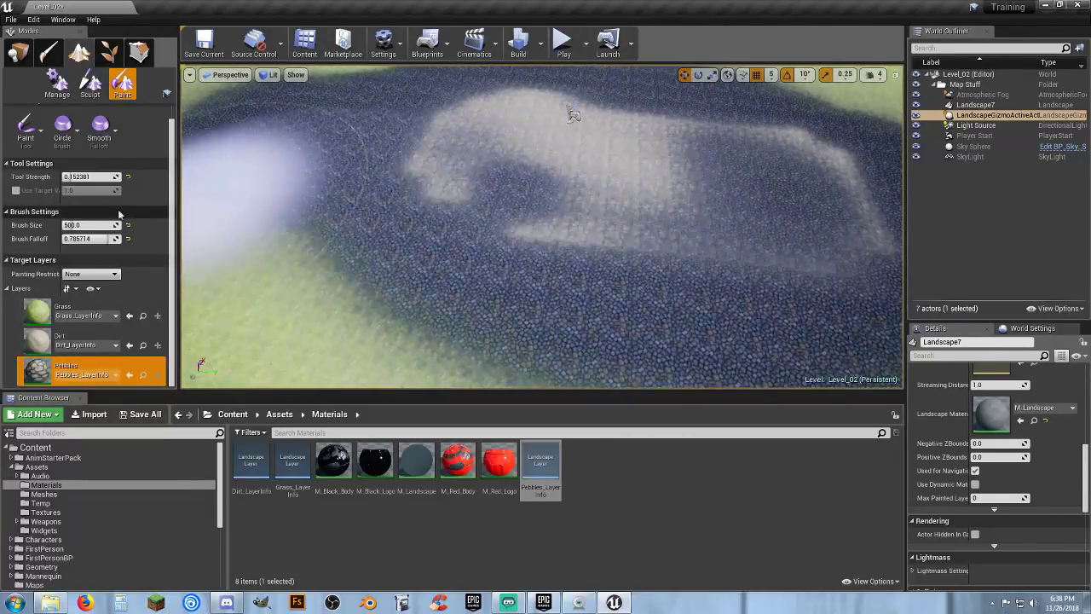
click(86, 341)
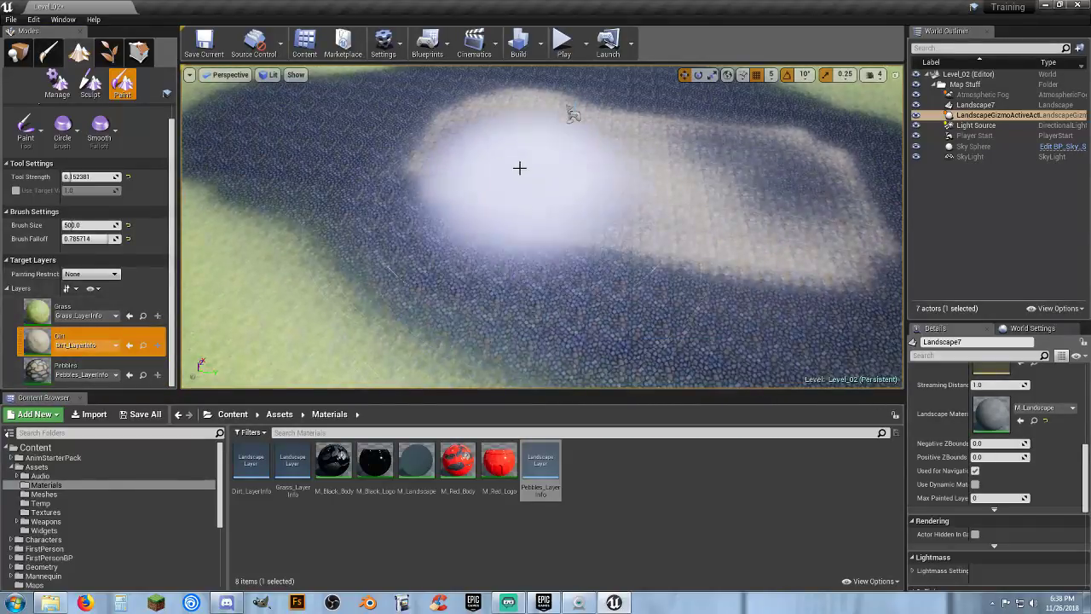
Play-test the level, walking across the painted landscape to inspect the blends between Grass, Dirt and Pebbles, and end the session
click(564, 45)
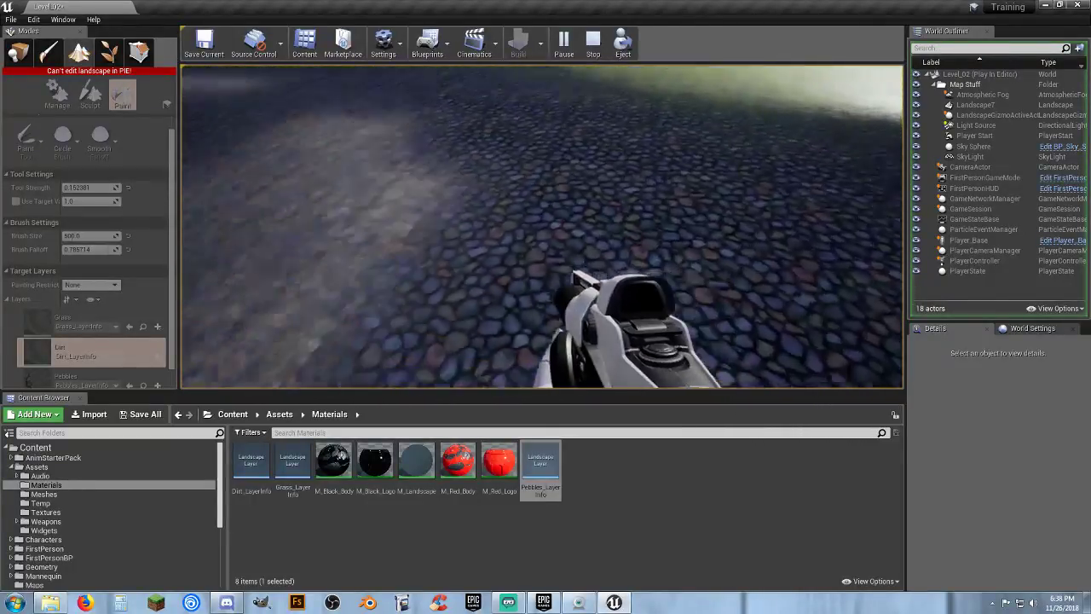
key(w)
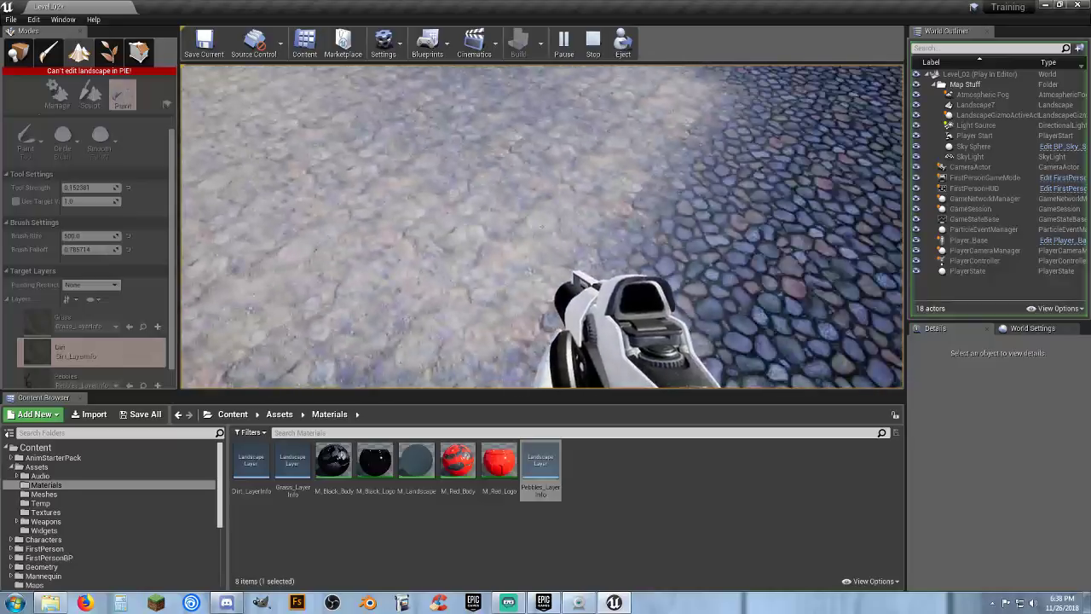
key(w)
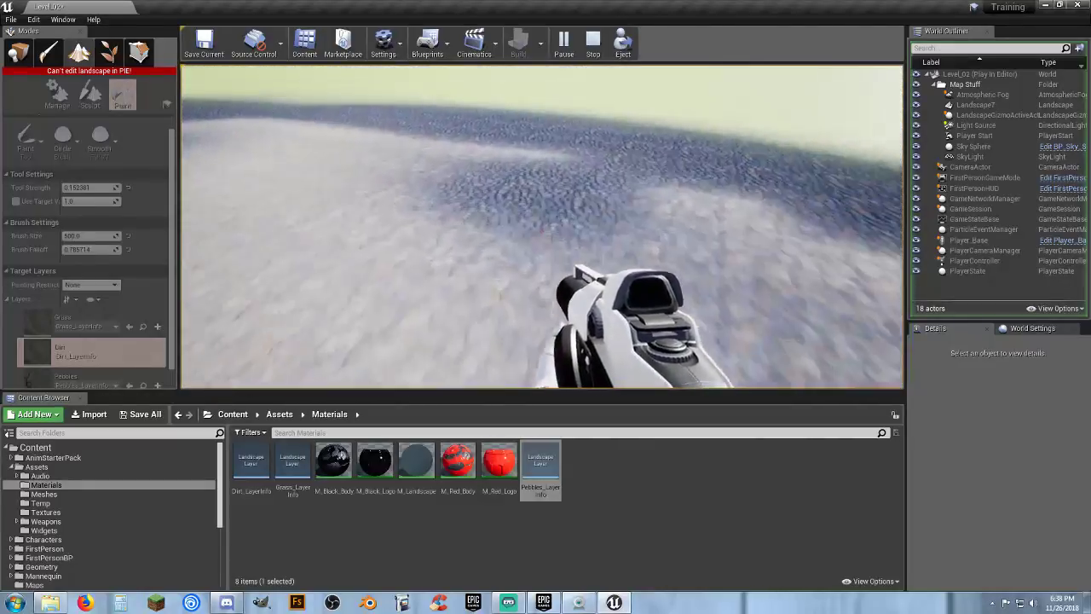
key(w)
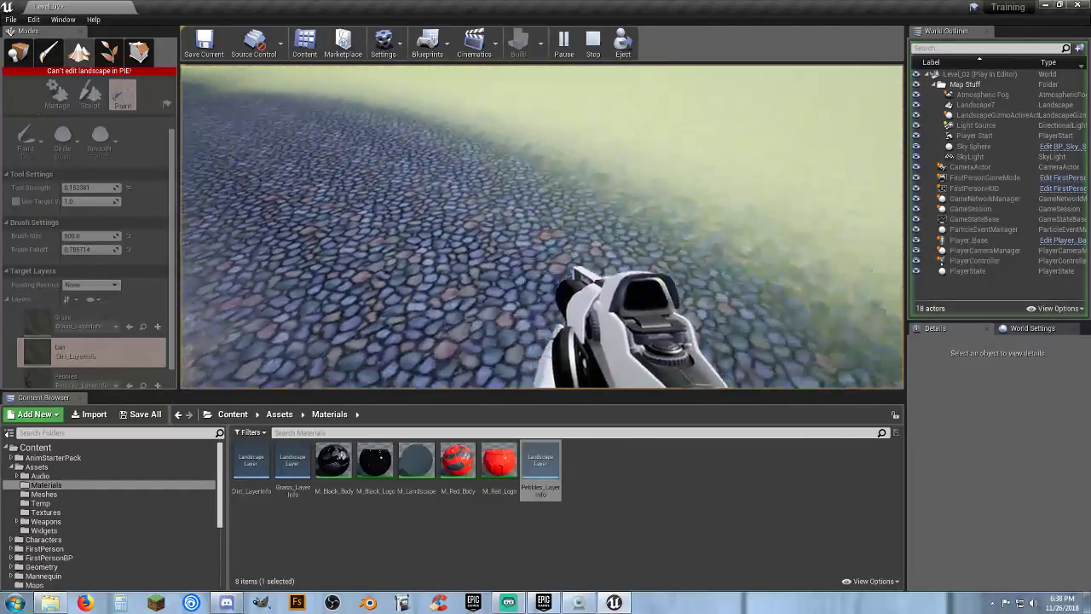
key(w)
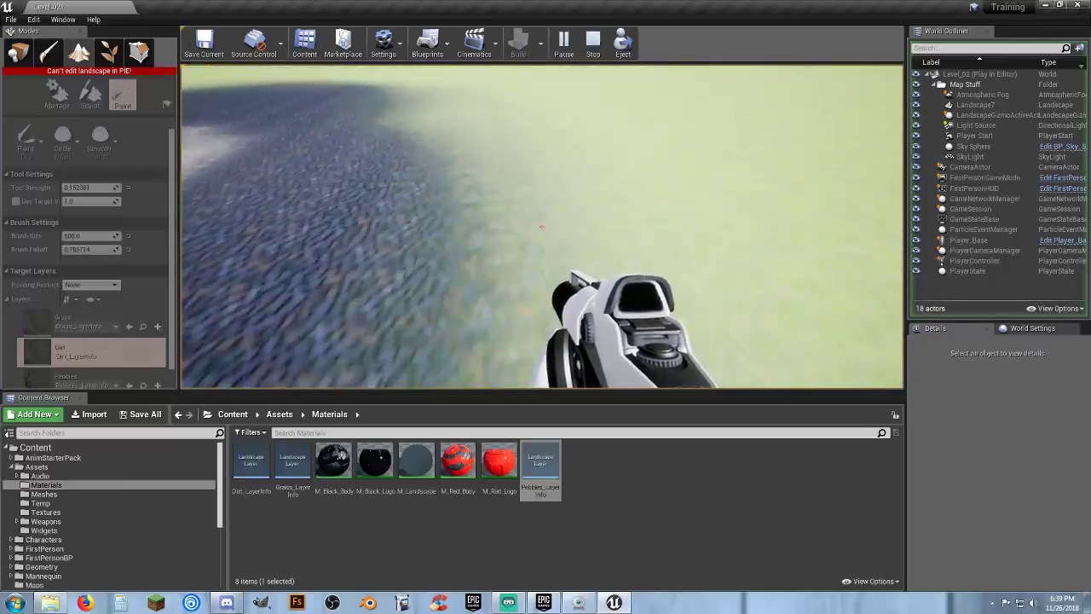
key(w)
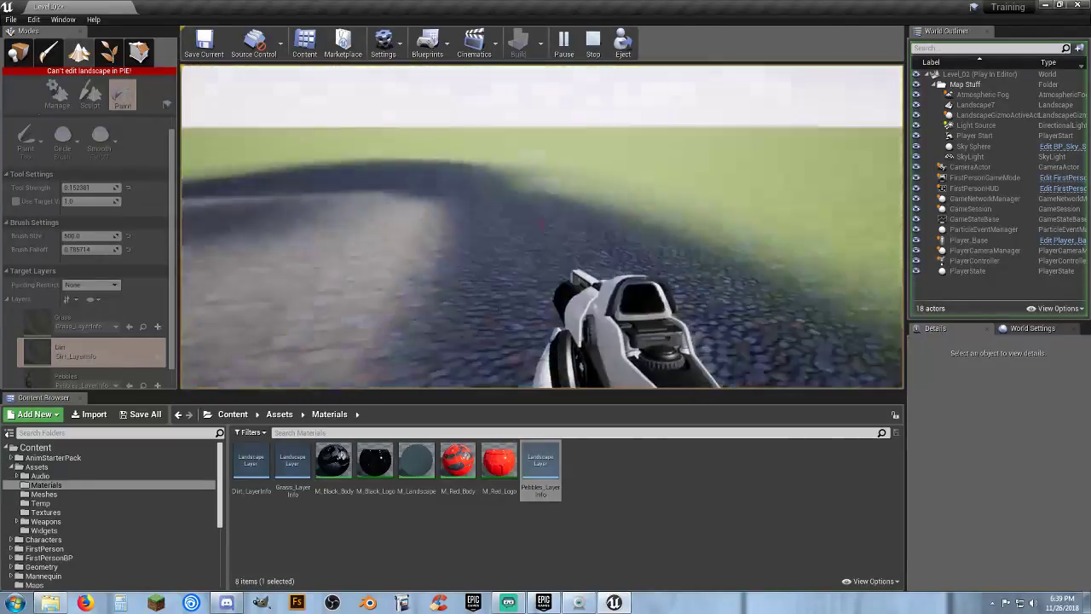
key(w)
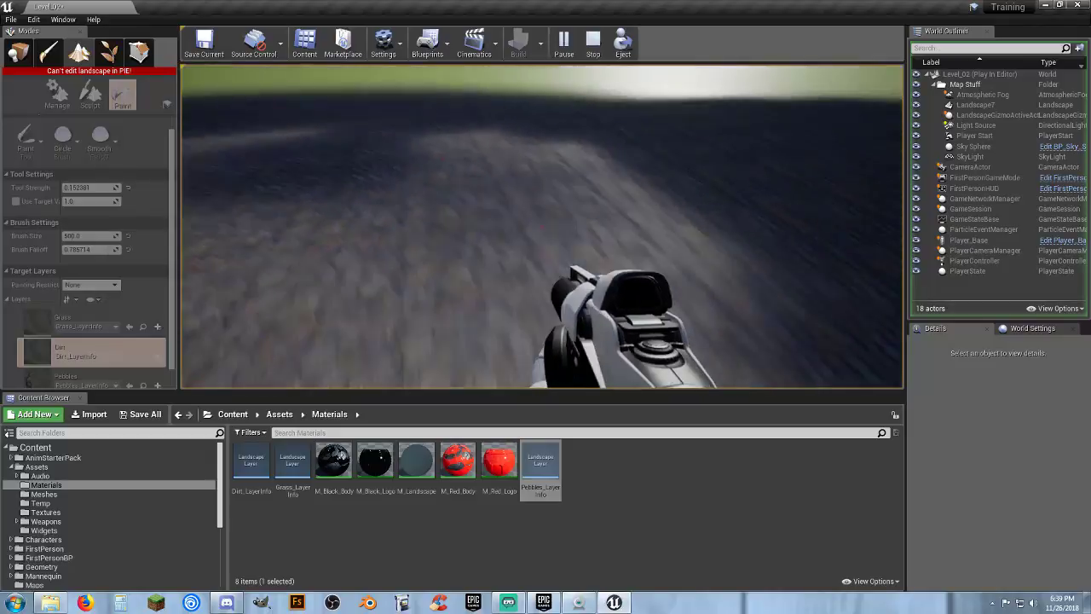
key(w)
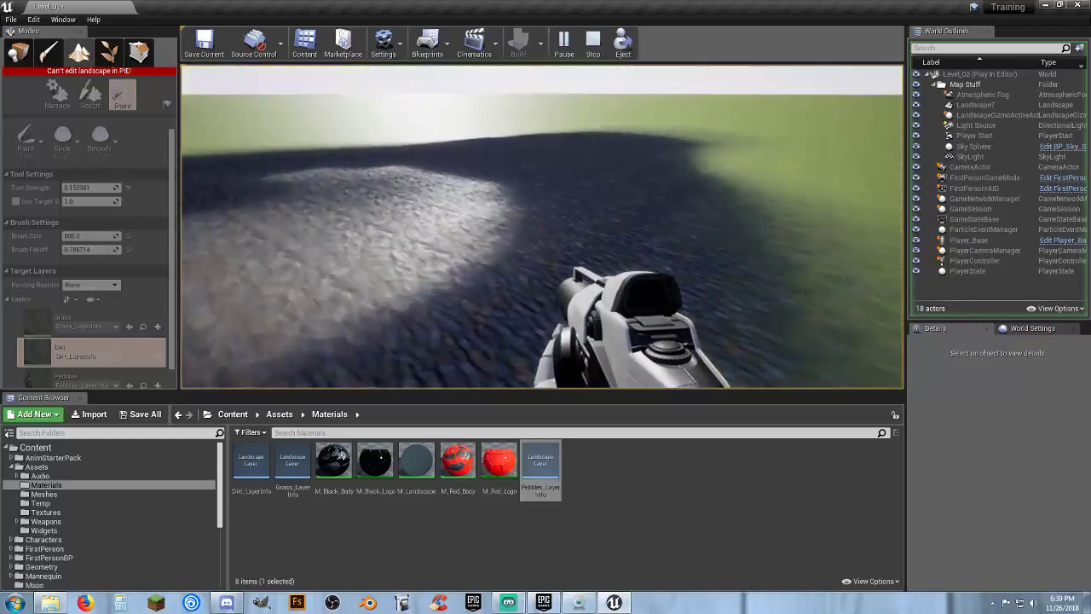
key(w)
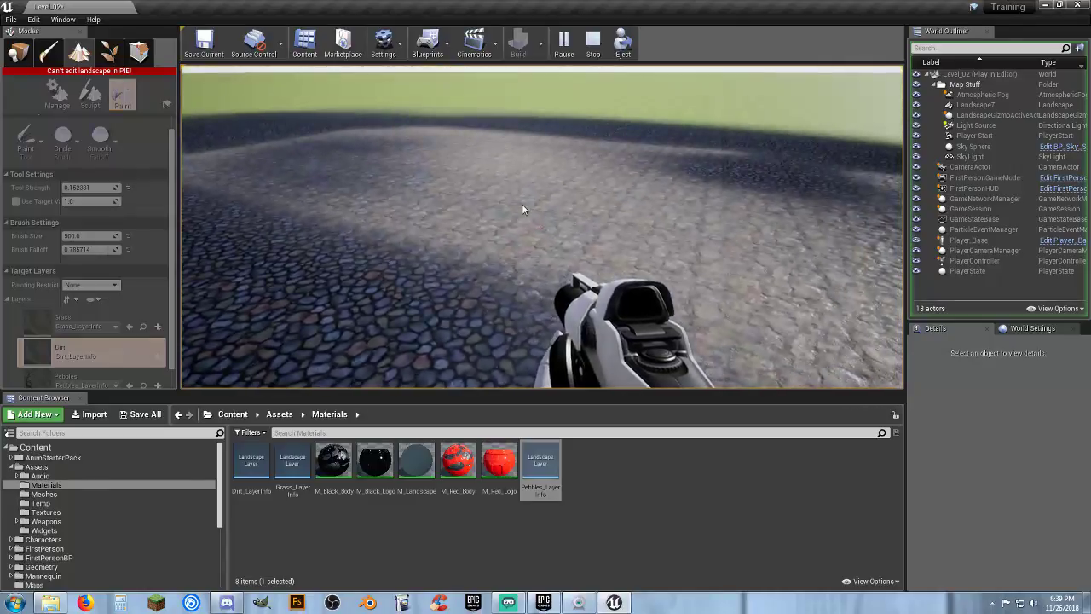
key(Escape)
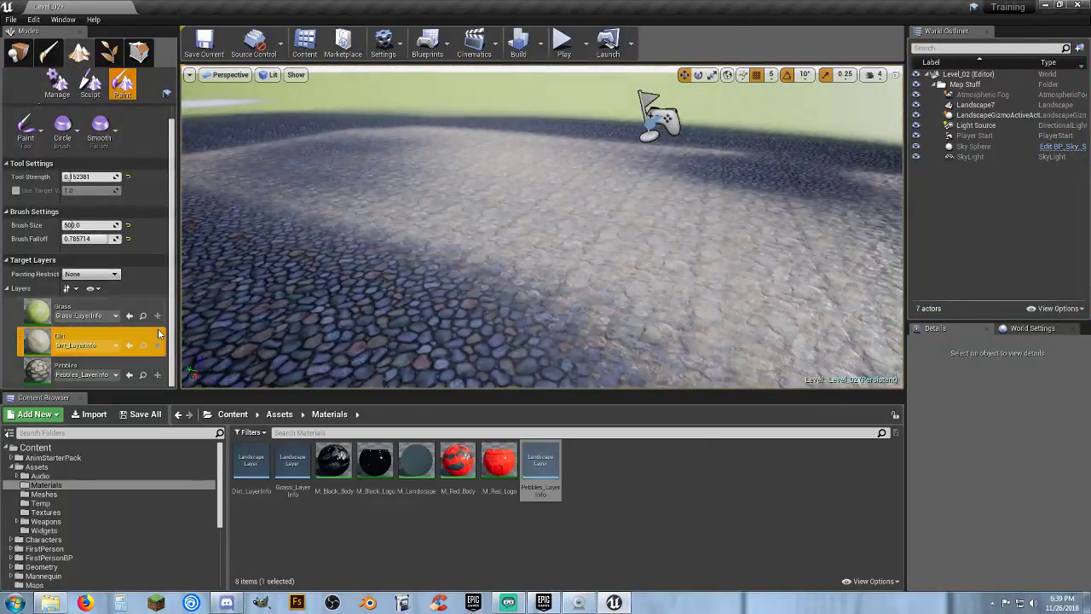
Save Level_02 and leave landscape painting for Place mode
click(136, 414)
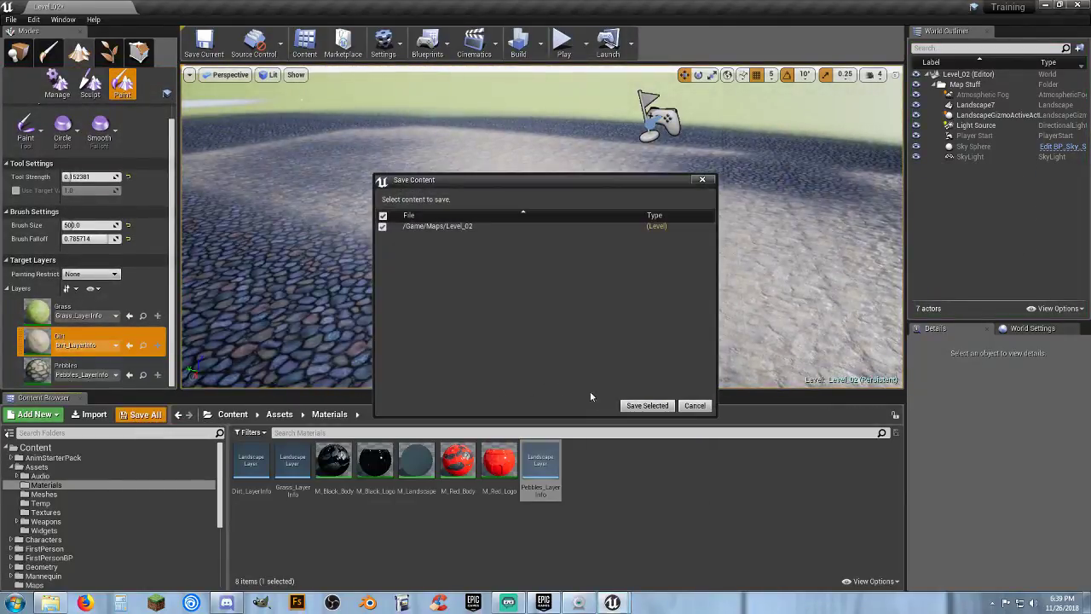
click(646, 405)
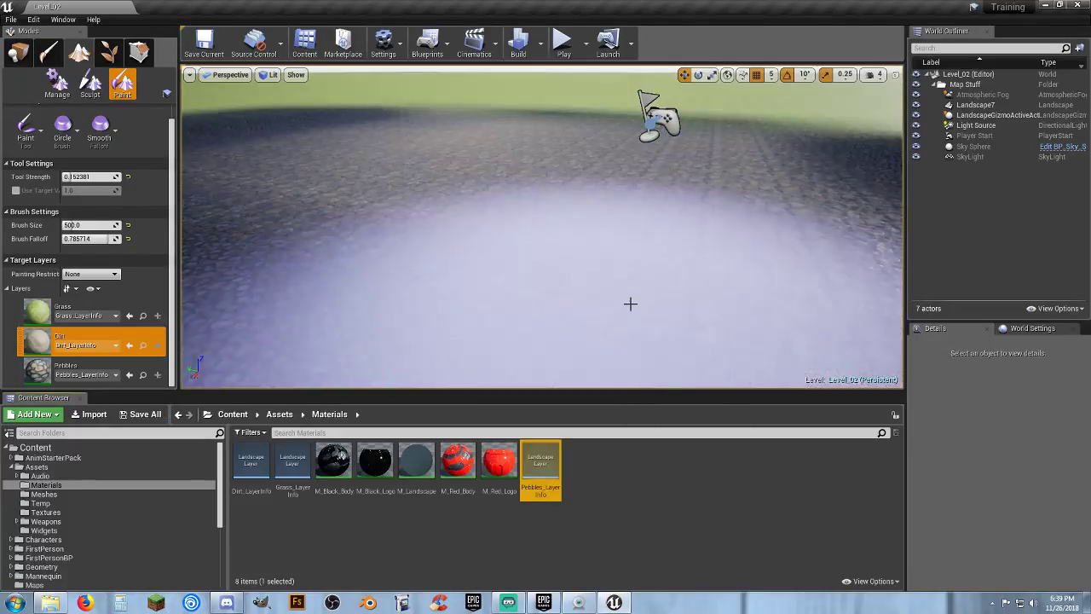
click(18, 53)
right_drag(542, 225, 515, 183)
mouse_move(714, 292)
right_down()
mouse_move(584, 231)
mouse_move(500, 224)
mouse_move(435, 261)
mouse_move(535, 249)
right_up()
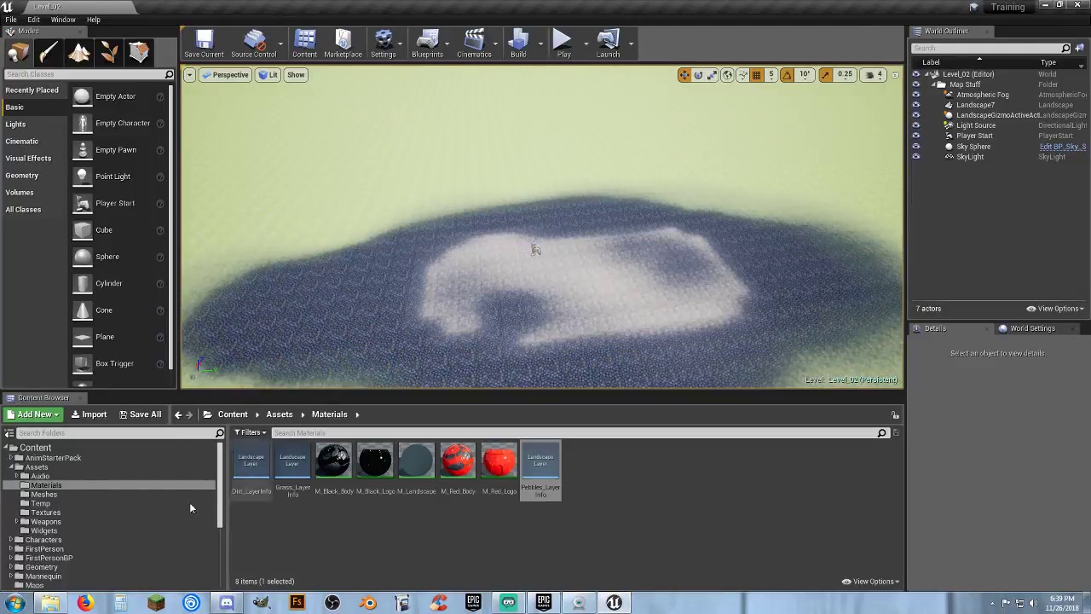
scroll(68, 535, down, 2)
scroll(68, 542, down, 2)
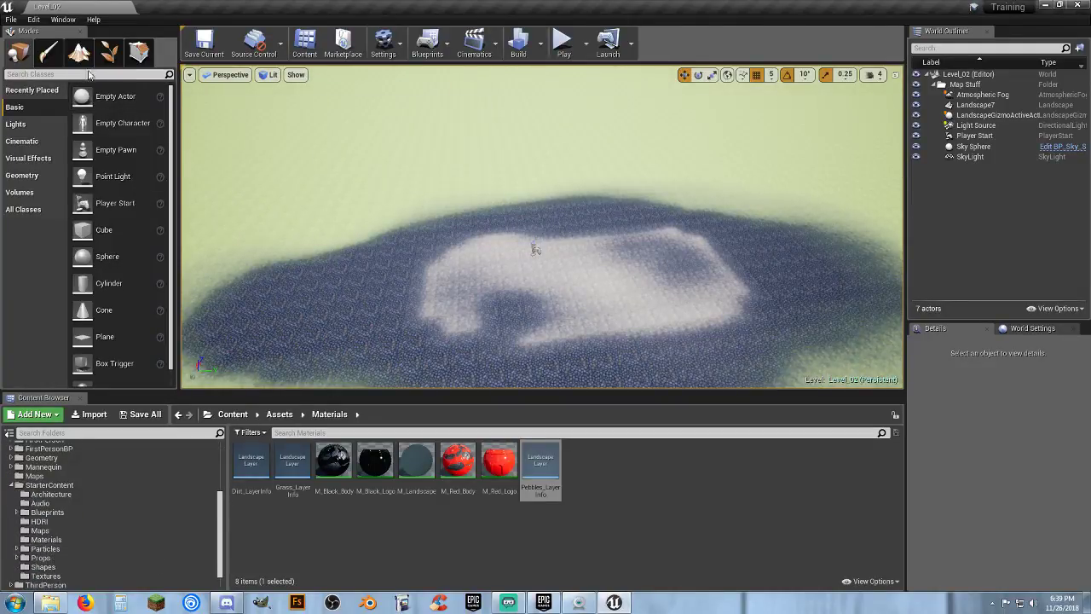
click(119, 56)
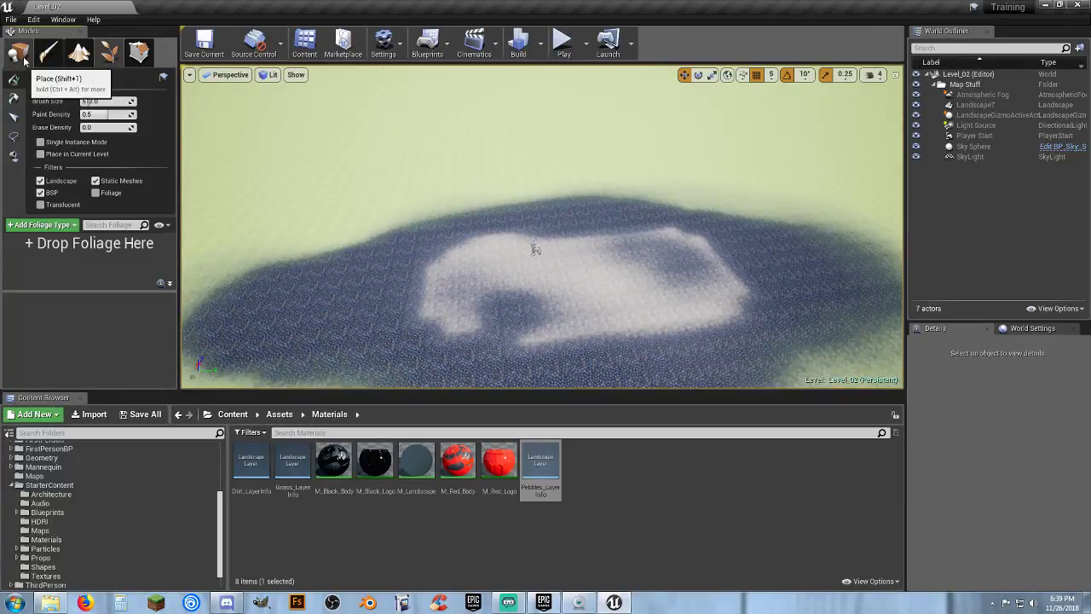
click(18, 55)
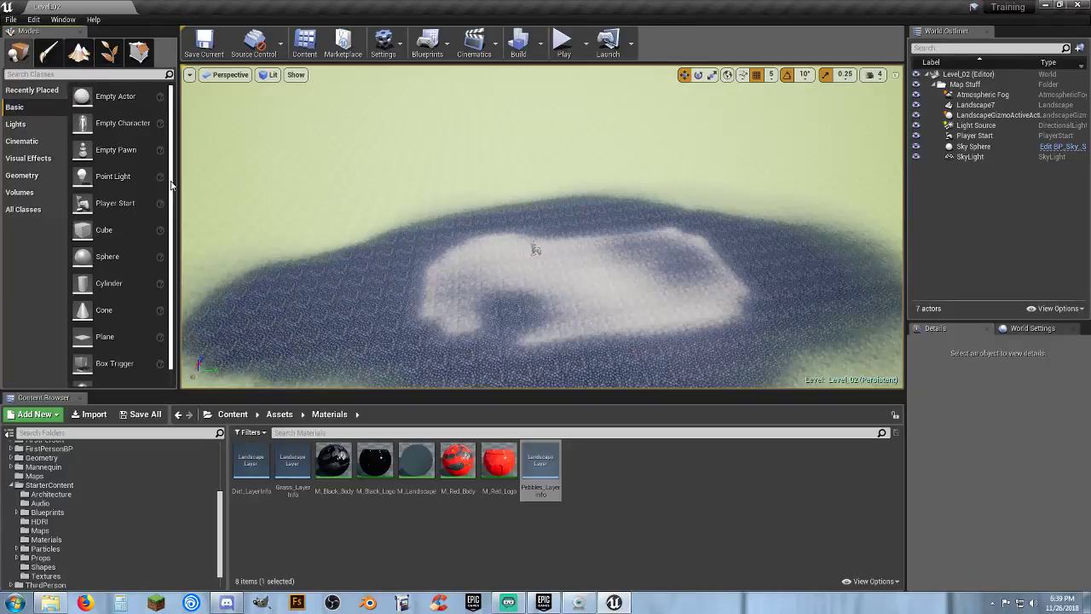
key(w)
right_drag(618, 269, 438, 231)
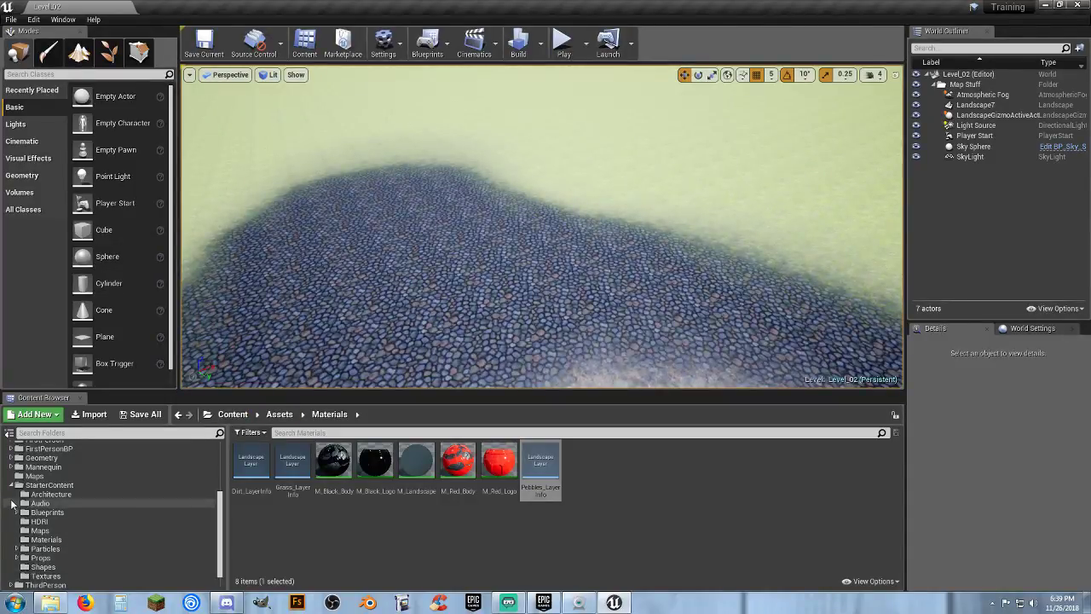
Collapse the StarterContent folder in the content folder tree and clear the asset selection
click(11, 485)
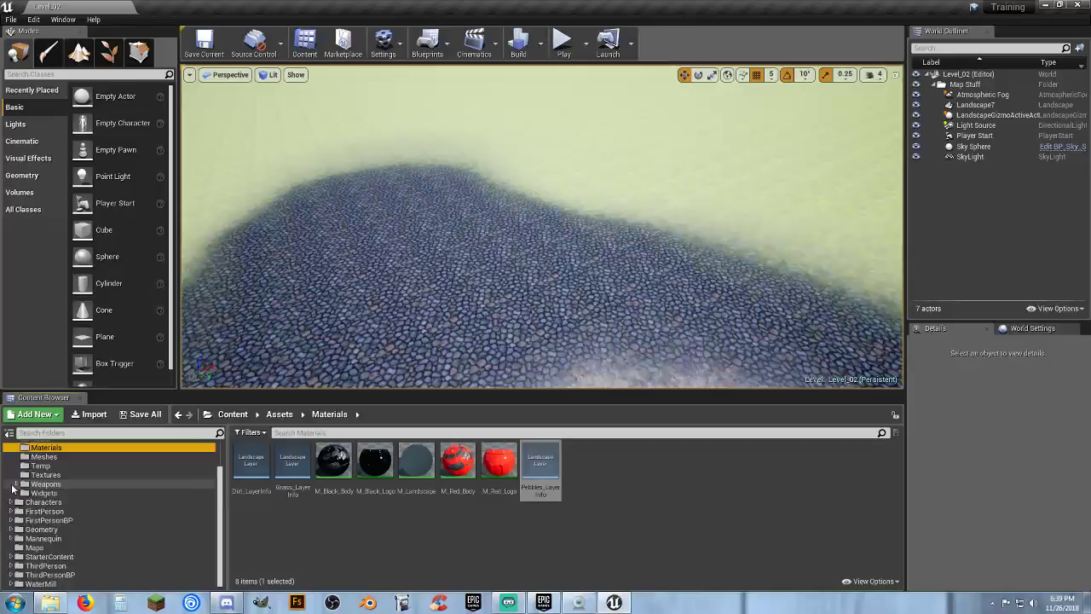
click(641, 491)
mouse_move(522, 274)
right_down()
mouse_move(481, 282)
mouse_move(482, 332)
mouse_move(520, 367)
mouse_move(490, 298)
mouse_move(559, 273)
right_up()
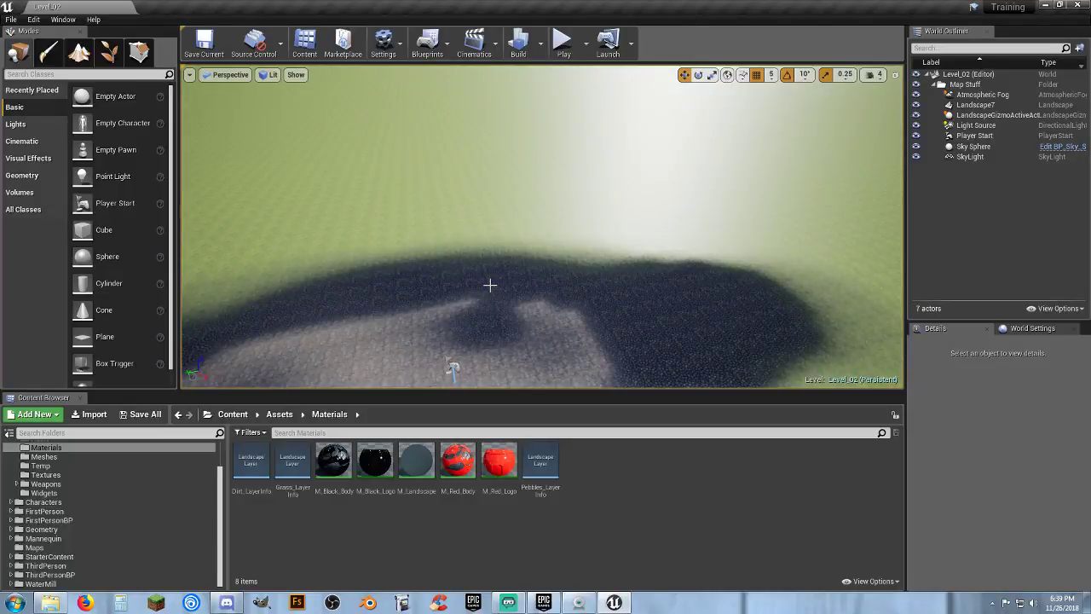